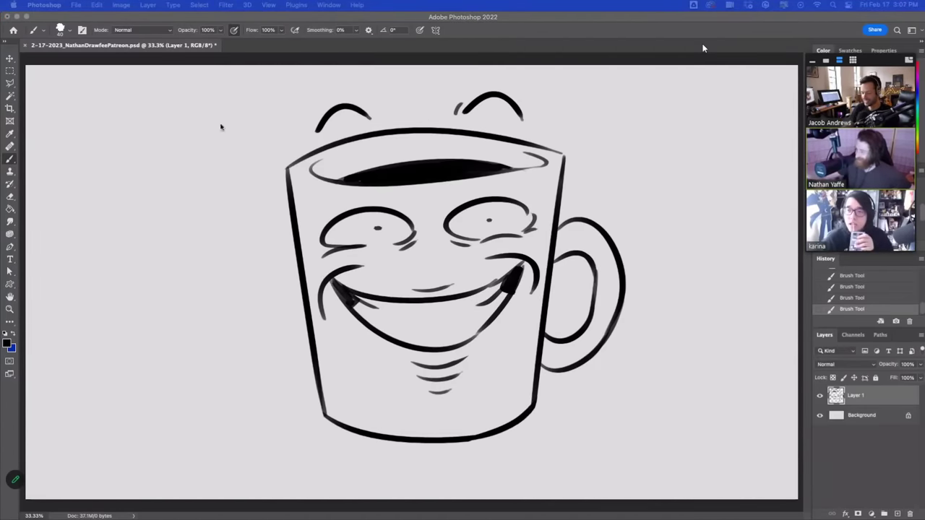
- Rotate the mug drawing clockwise by about 4 degrees and shift it slightly to the left on the canvas
click(9, 58)
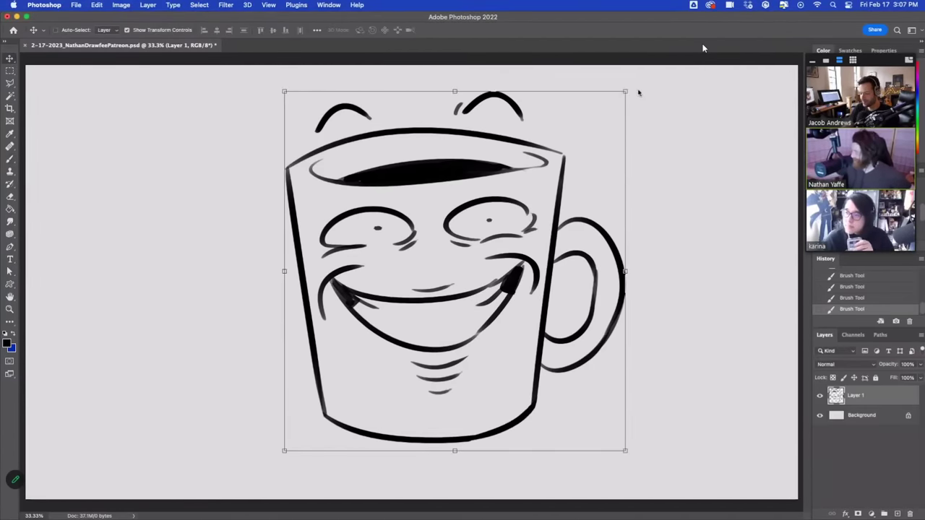
drag(638, 91, 635, 135)
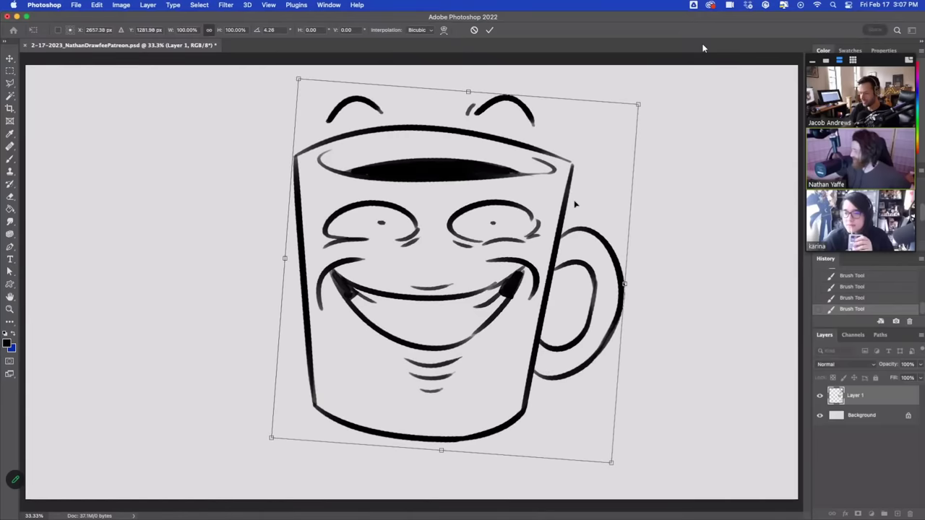
drag(587, 200, 578, 206)
key(Return)
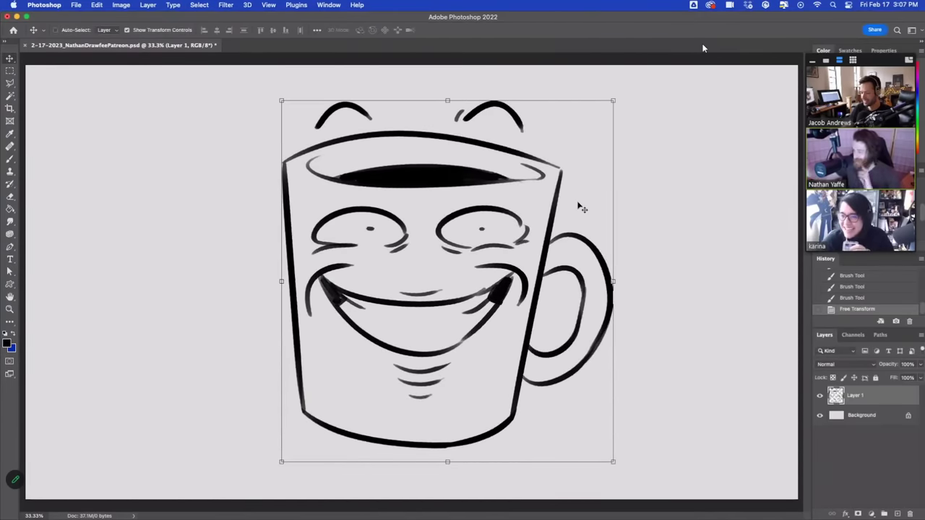
- Join the handle's upper outer line to the mug's side with the Brush, undoing the extra stroke on the handle's lower inner line
key(b)
drag(547, 243, 571, 237)
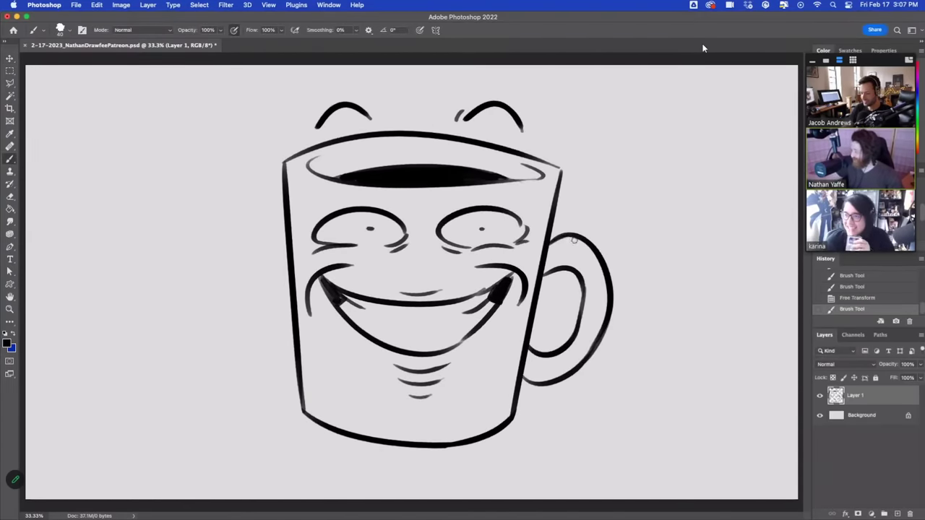
drag(530, 348, 549, 347)
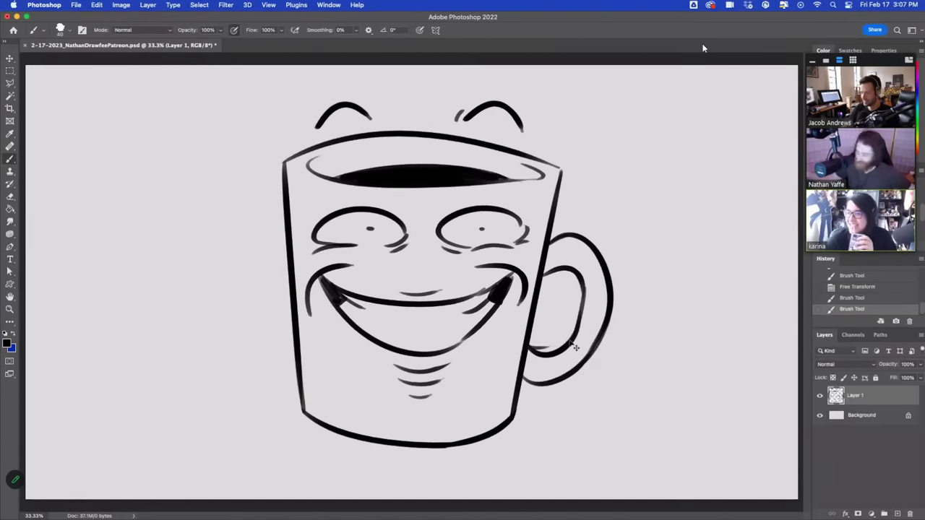
key(super+z)
- Erase the mug's side lines beside both ends of the smile and redraw the left one as an outward-bulging cheek
mouse_move(533, 250)
mouse_down()
mouse_move(530, 301)
mouse_move(540, 281)
mouse_up()
drag(287, 262, 298, 299)
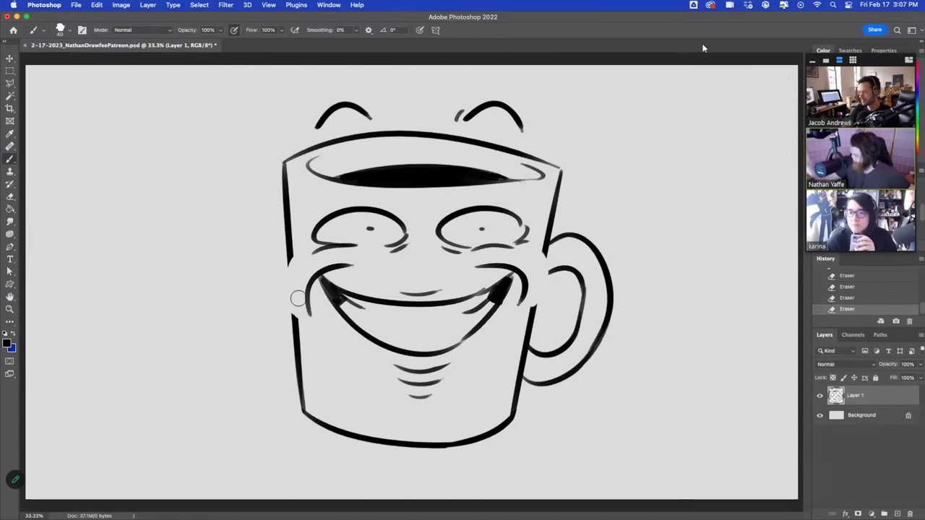
drag(293, 255, 289, 298)
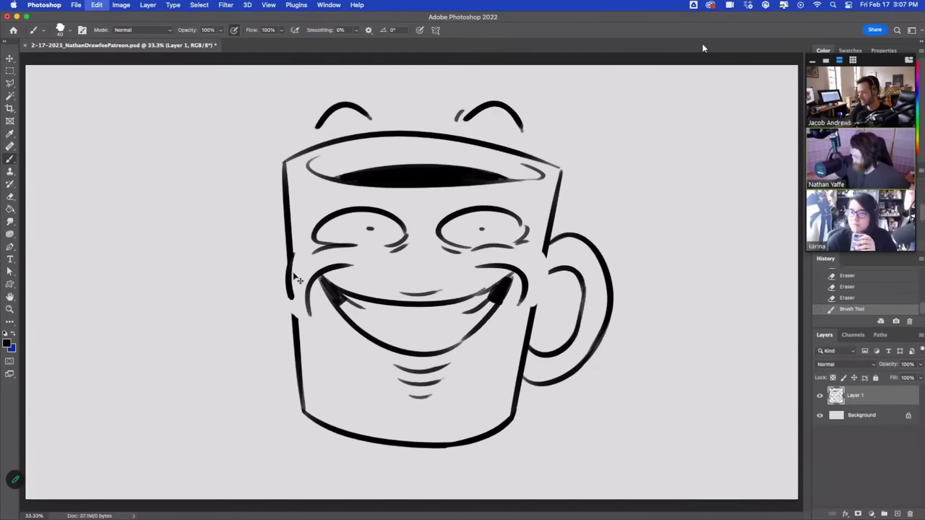
key(super+z)
drag(294, 255, 303, 320)
key(super+z)
drag(294, 255, 306, 323)
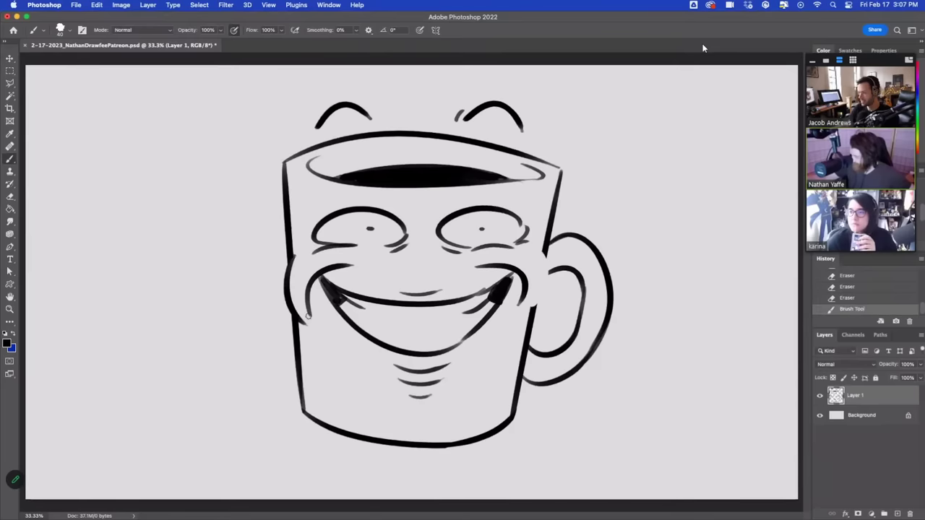
- Brush a matching outward cheek bulge across the gap in the mug's right side, ending below the smile's corner
drag(539, 251, 526, 318)
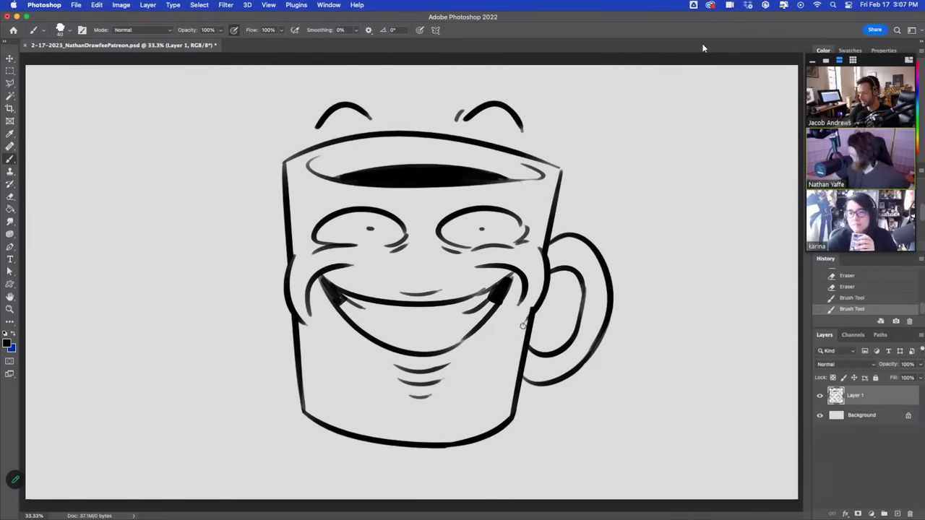
mouse_move(537, 281)
mouse_down()
mouse_move(524, 319)
mouse_move(547, 270)
mouse_up()
key(super+z)
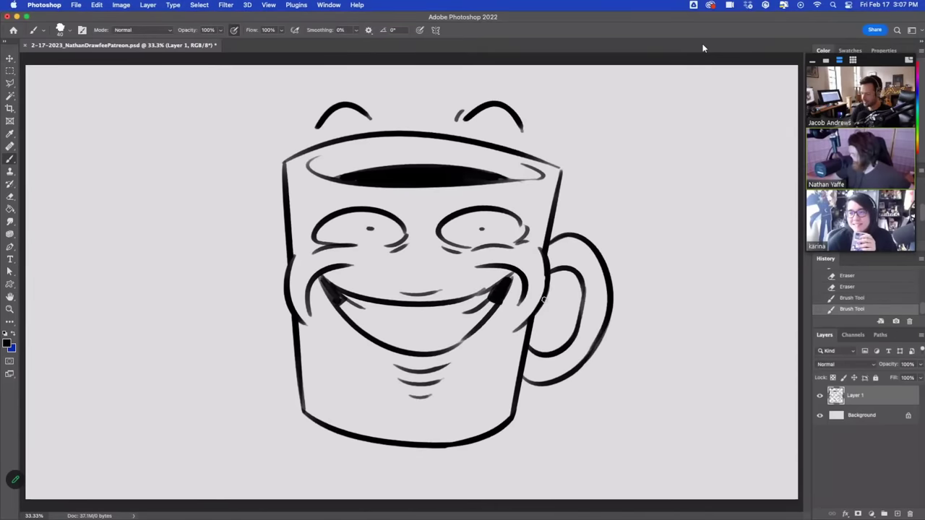
- Erase the stray line ends where the two cheek bulges overlap the mug's sides
drag(300, 306, 305, 321)
drag(302, 311, 310, 325)
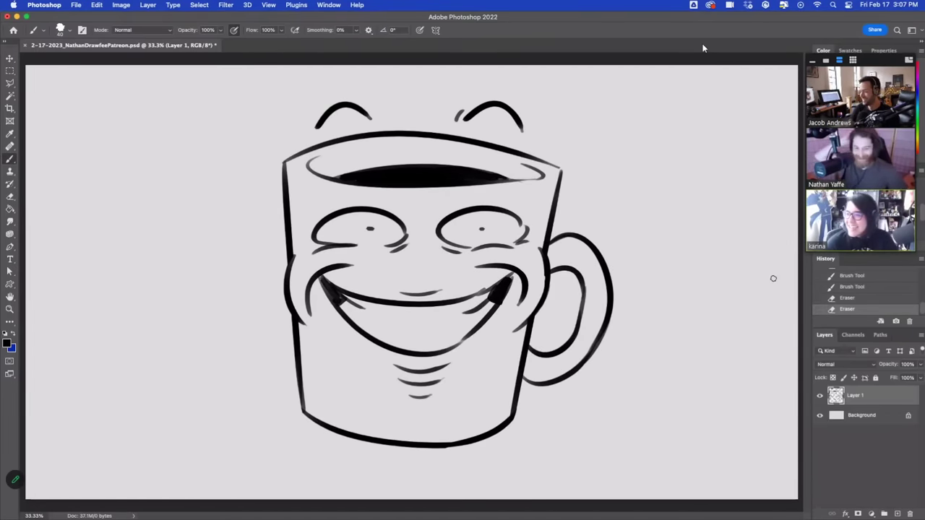
mouse_move(534, 250)
mouse_down()
mouse_move(539, 276)
mouse_move(539, 268)
mouse_up()
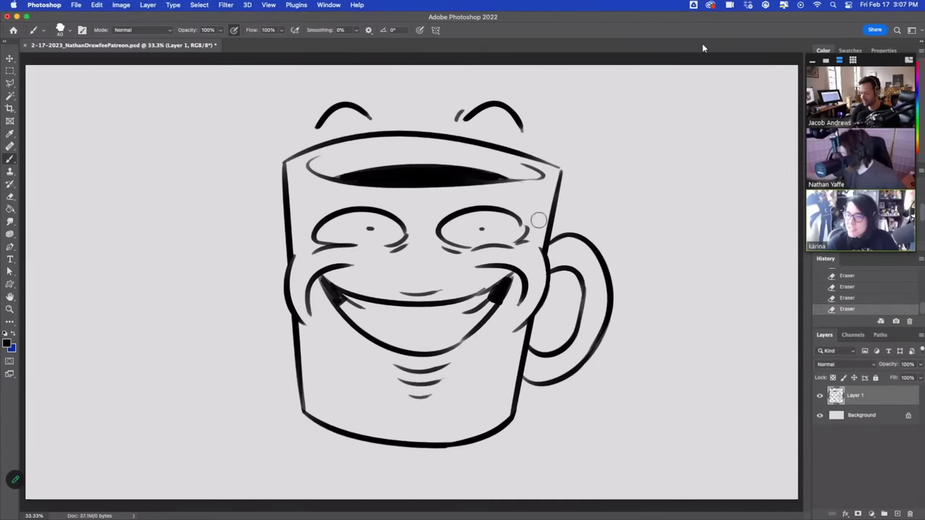
- Reinforce the right cheek bulge with another brush stroke, toggling it off and on to compare, and keep it
drag(545, 253, 544, 297)
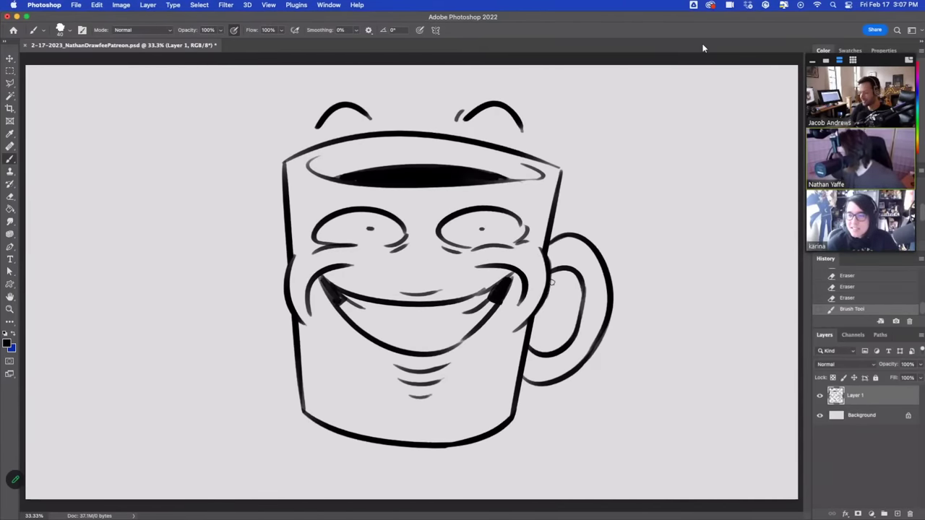
key(super+z)
key(super+shift+z)
key(super+z)
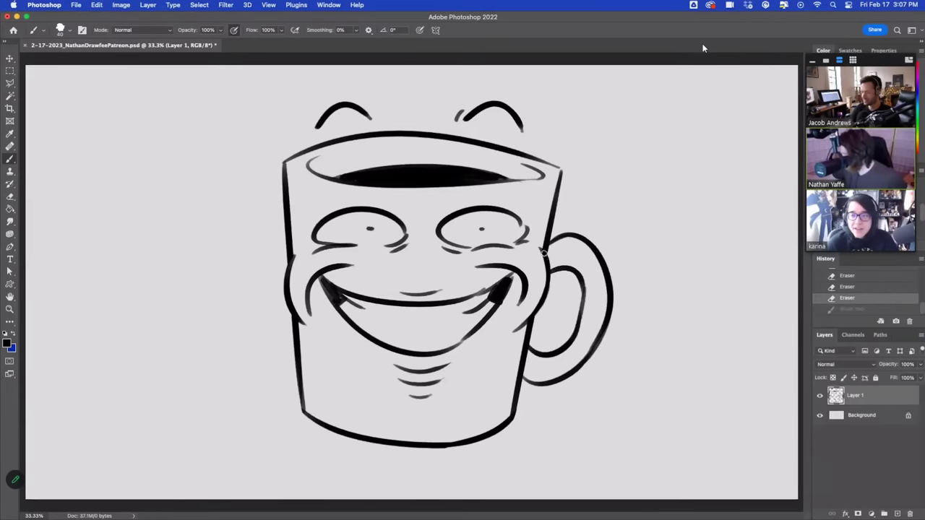
key(super+shift+z)
key(super+z)
key(super+z)
key(super+shift+z)
key(super+z)
key(super+shift+z)
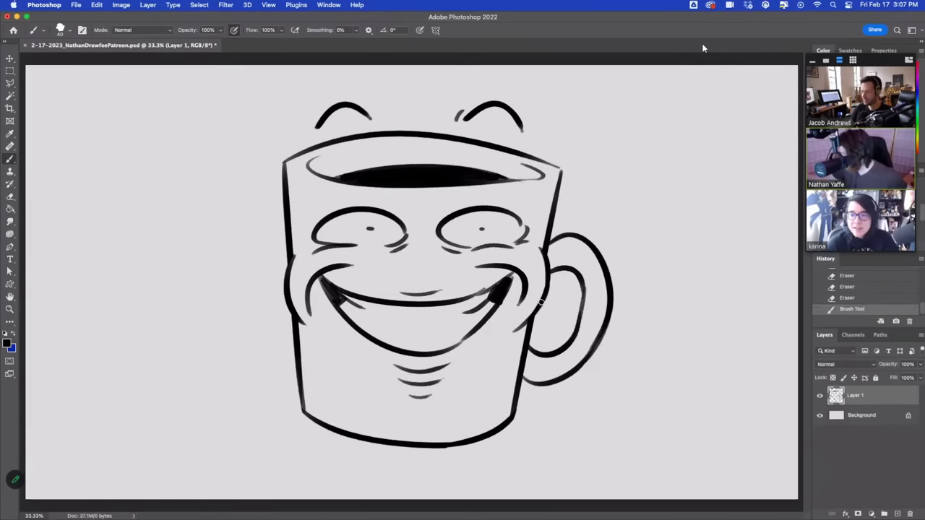
key(super+z)
key(super+shift+z)
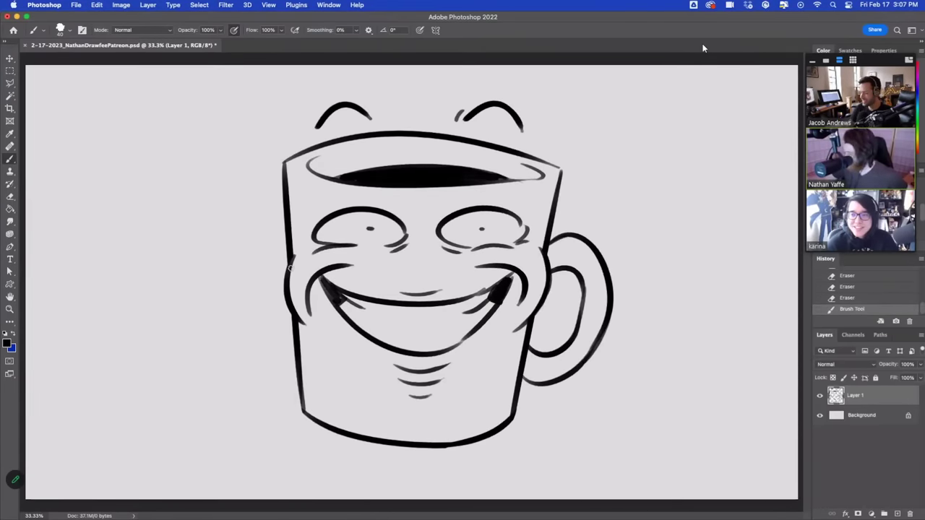
- Trim the inner edges of both cheek bulges with the Eraser, undoing the trial strokes on the left cheek and under the right eye
drag(290, 269, 294, 254)
key(super+z)
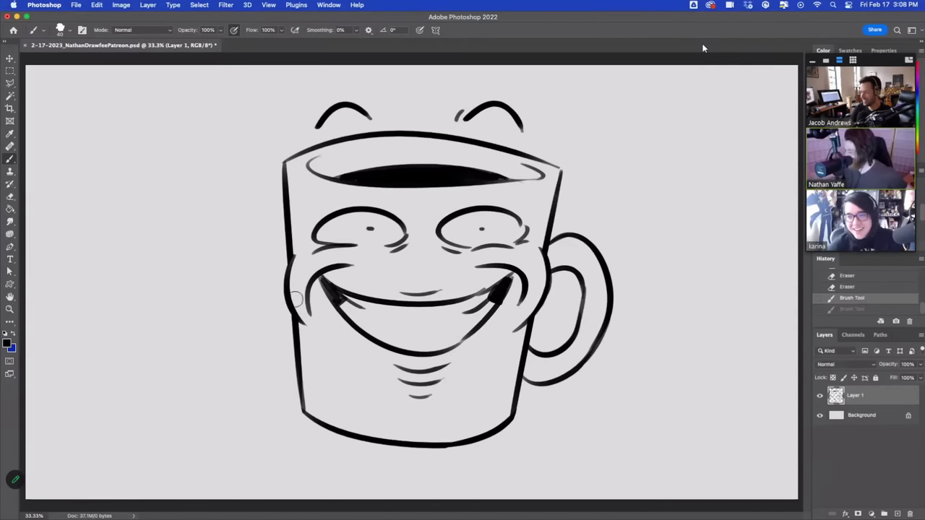
drag(300, 278, 300, 292)
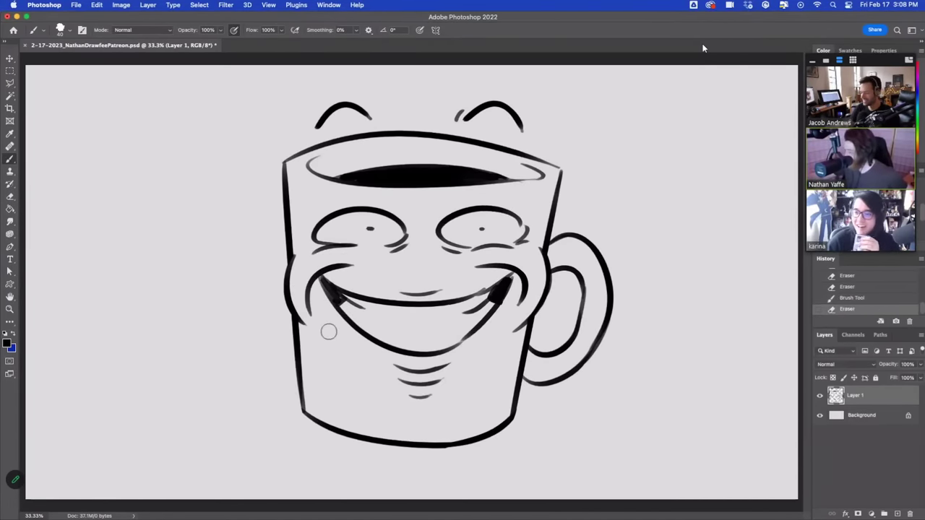
drag(329, 332, 331, 318)
drag(534, 274, 535, 272)
drag(508, 329, 533, 292)
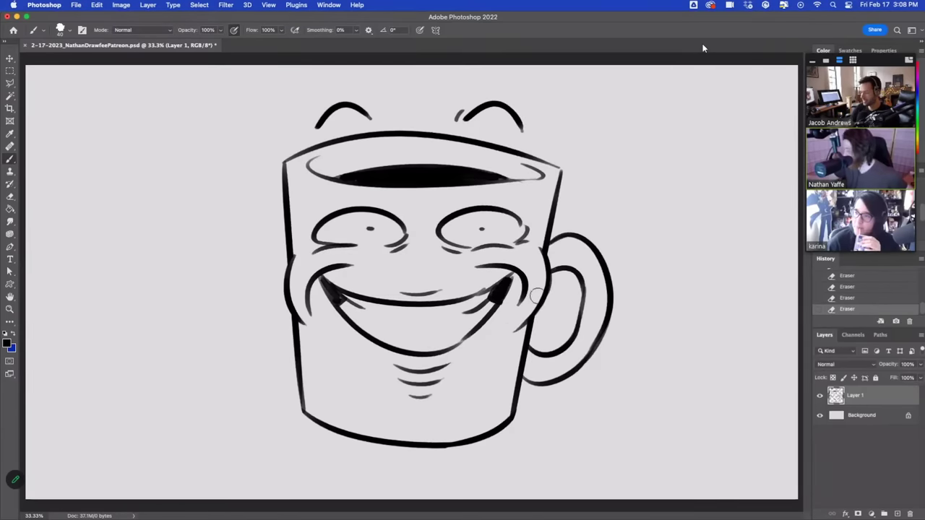
drag(469, 270, 501, 256)
key(super+z)
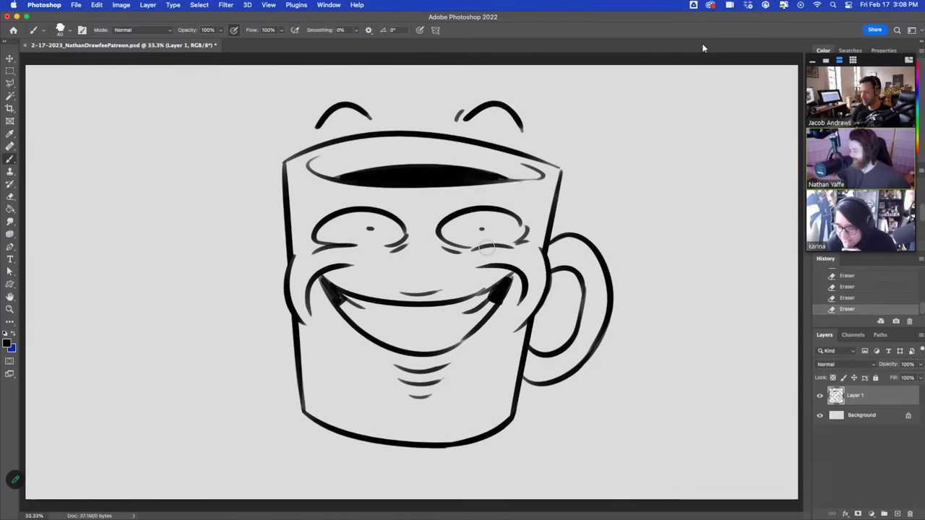
- Thicken the mug's upper-left corner by brushing over the top of its side line and the adjoining rim
drag(284, 164, 292, 208)
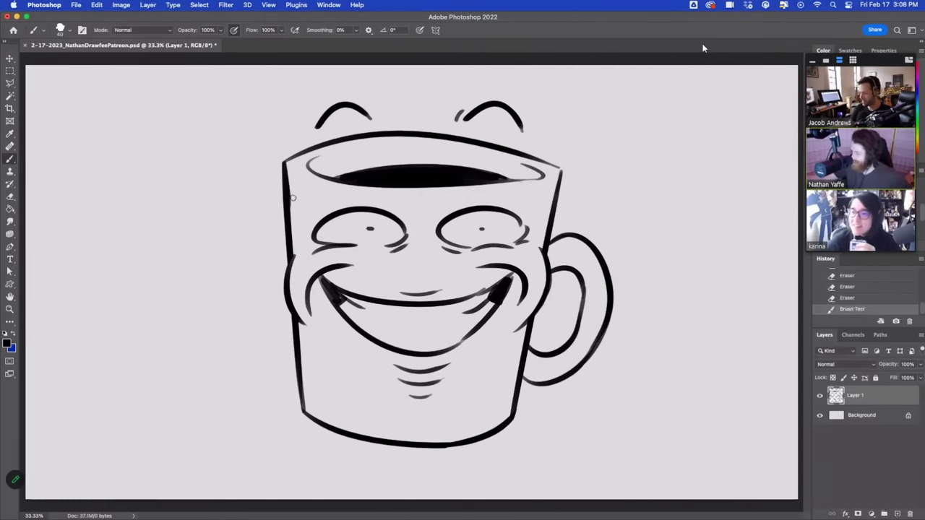
key(super+z)
key(super+shift+z)
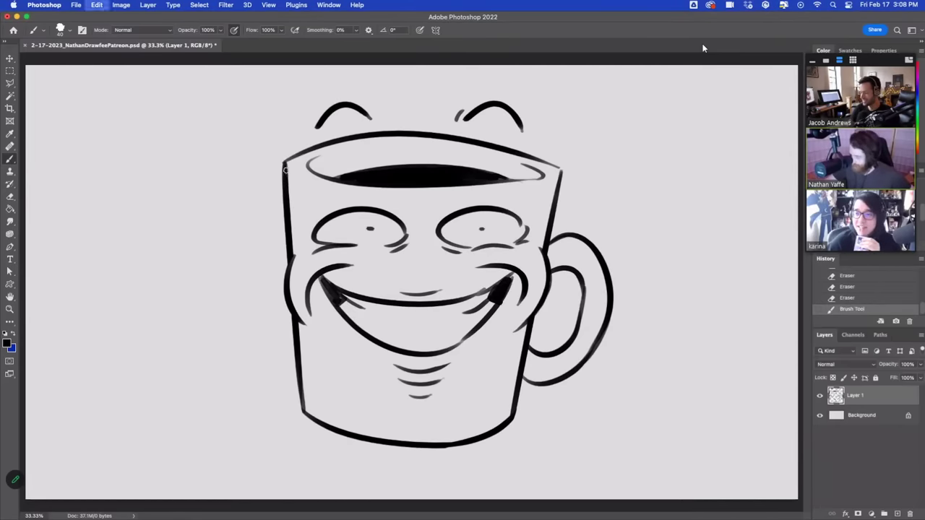
key(super+z)
key(super+shift+z)
drag(286, 162, 323, 145)
key(super+z)
key(super+shift+z)
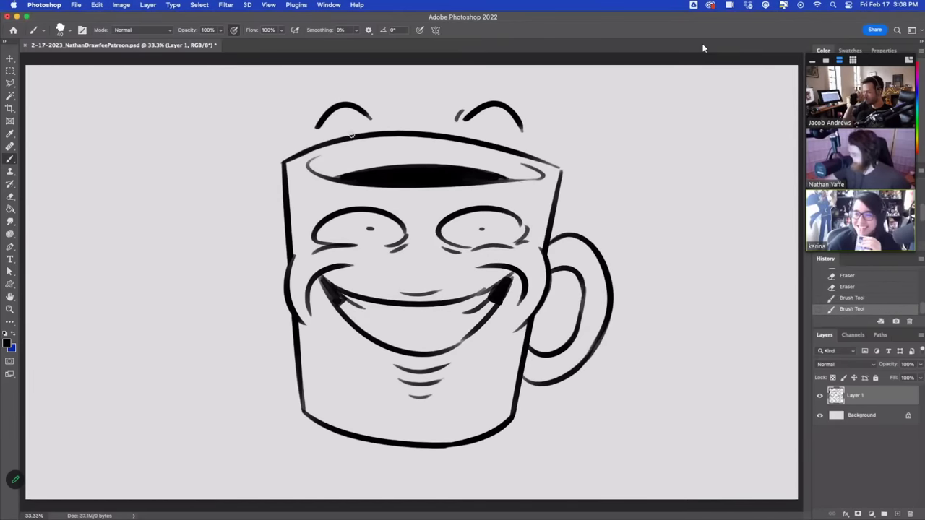
key(super+z)
key(super+shift+z)
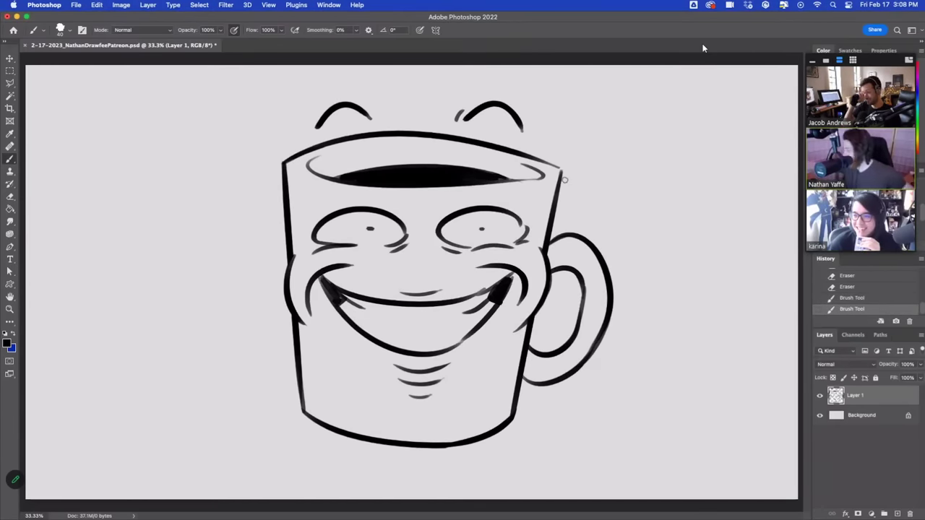
- Thicken the right end of the mug's rim, erase the overshoot past the corner and redraw the corner into the side line
mouse_move(533, 158)
mouse_down()
mouse_move(574, 183)
mouse_move(559, 169)
mouse_up()
key(super+z)
key(super+shift+z)
key(super+z)
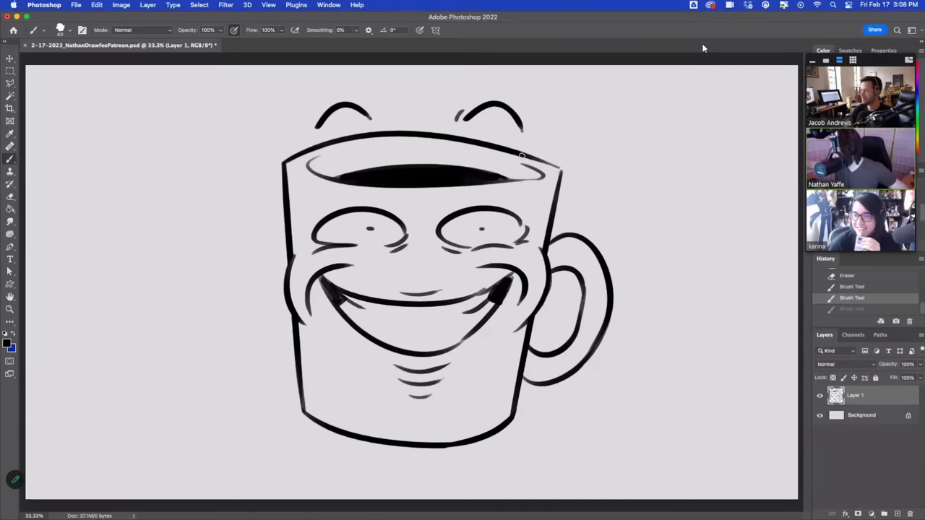
key(super+shift+z)
key(e)
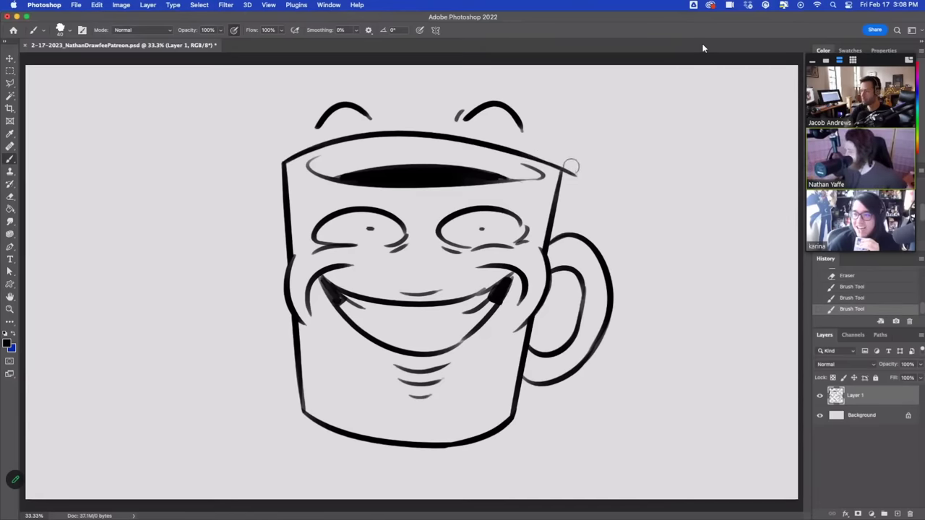
drag(572, 169, 561, 191)
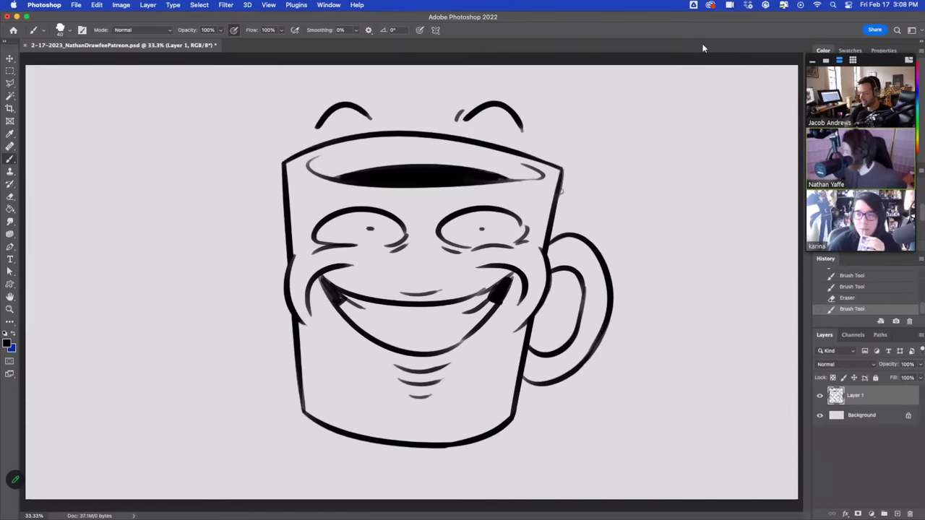
key(super+z)
key(super+shift+z)
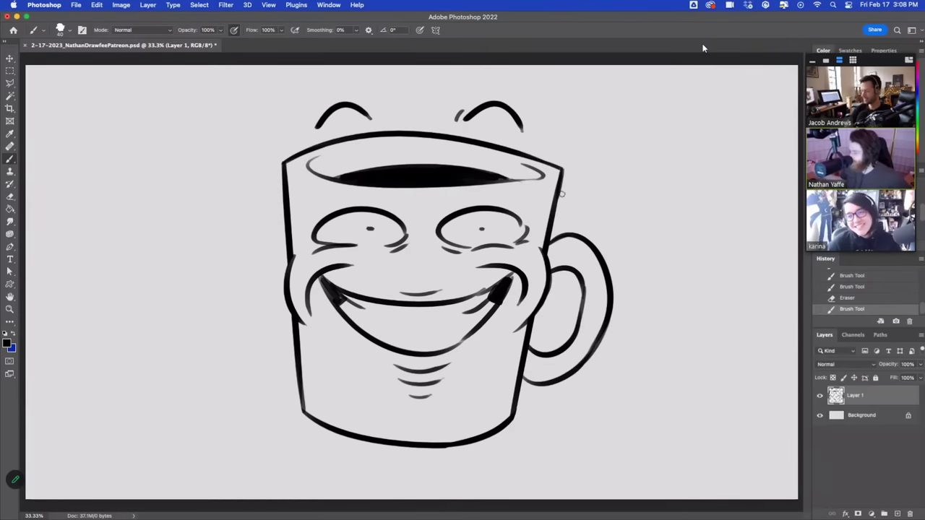
- Clean up around the outer ends of both eyebrows with the Eraser
drag(308, 133, 337, 86)
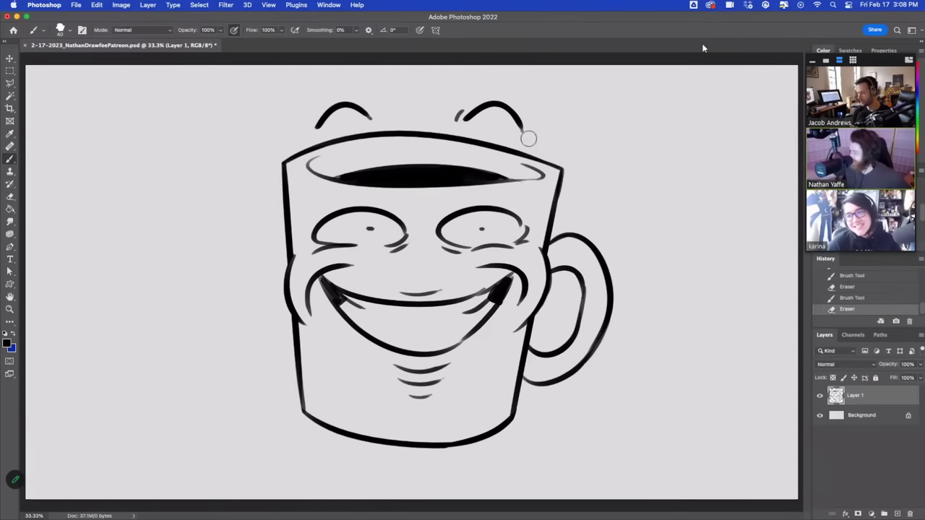
drag(516, 132, 512, 128)
drag(512, 127, 514, 129)
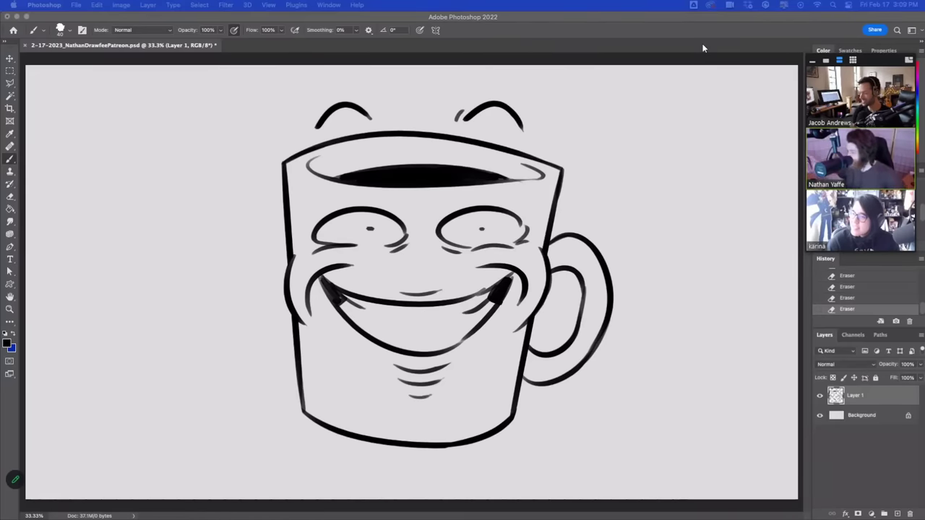
- Brush over the lower part of the right cheek bulge beside the handle opening to strengthen its outline
click(552, 249)
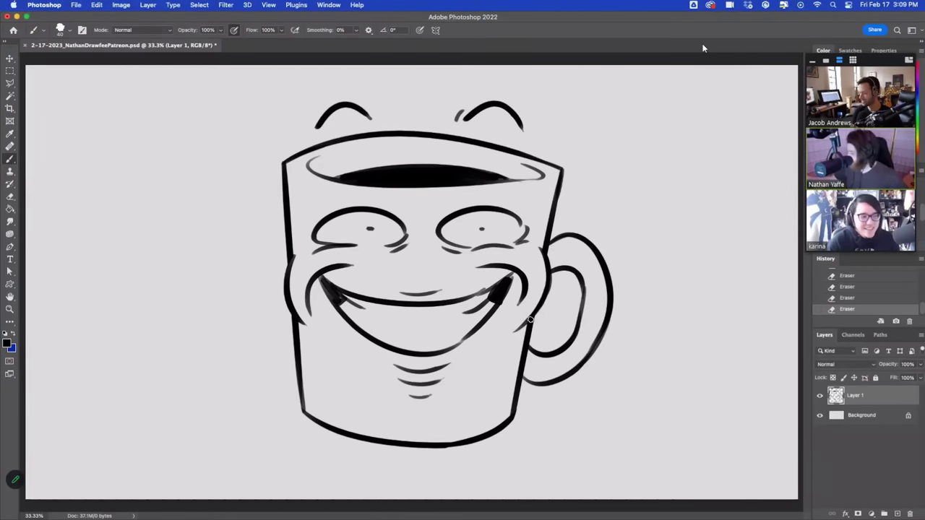
drag(531, 319, 551, 273)
key(super+z)
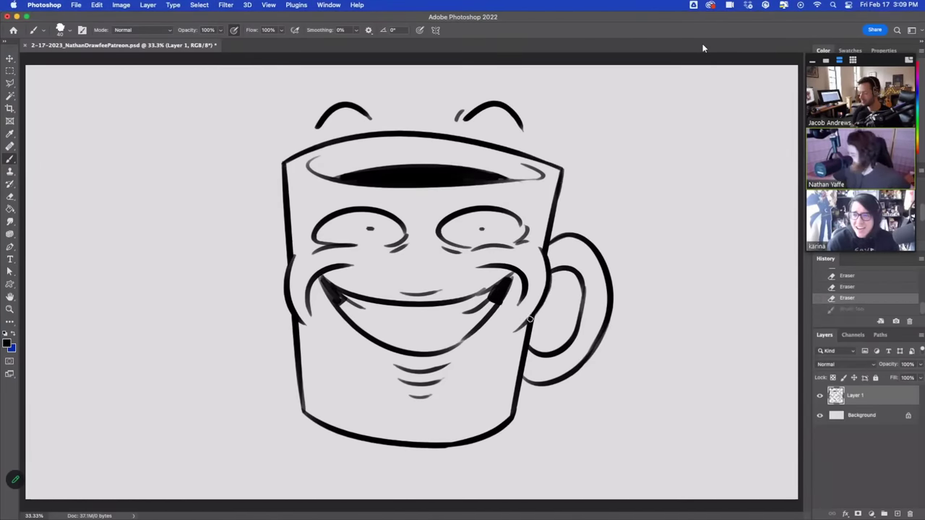
key(super+shift+z)
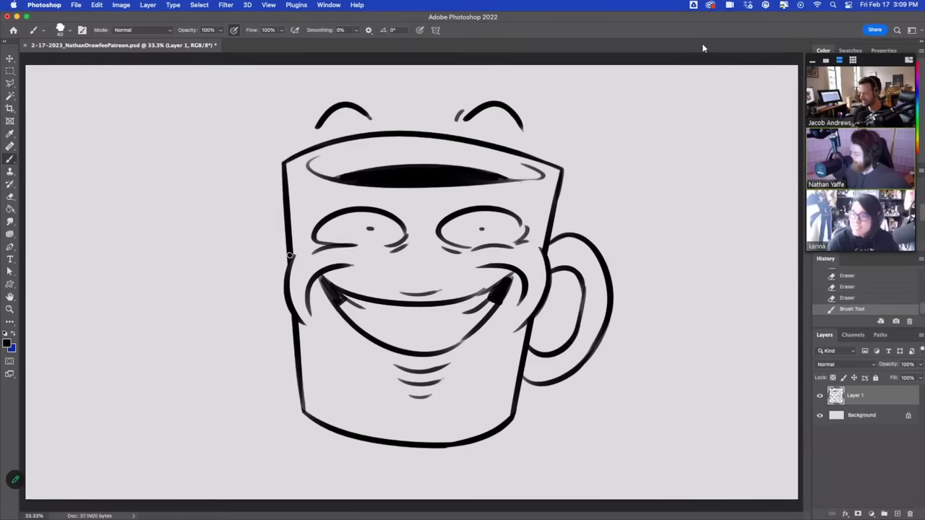
- Darken the top of the left cheek bulge where it meets the mug's side, comparing with and without the stroke
drag(291, 252, 293, 276)
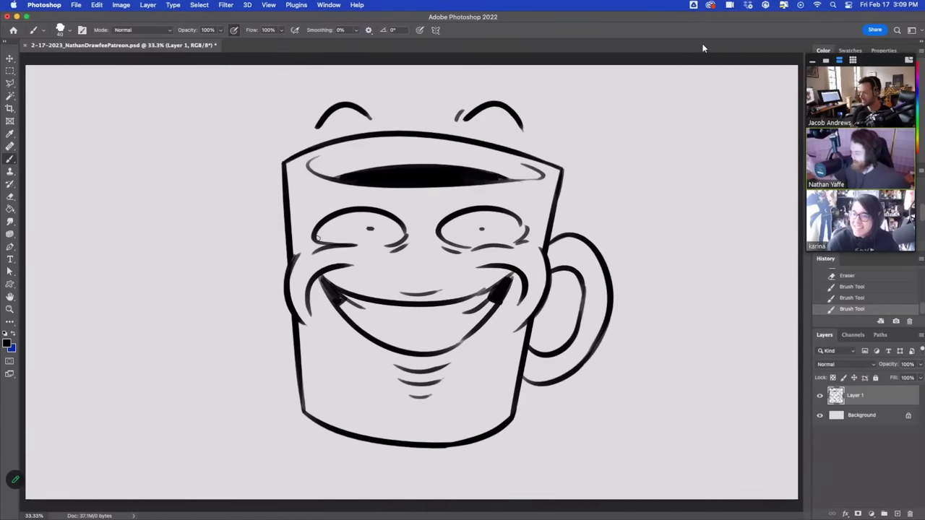
key(super+z)
key(super+shift+z)
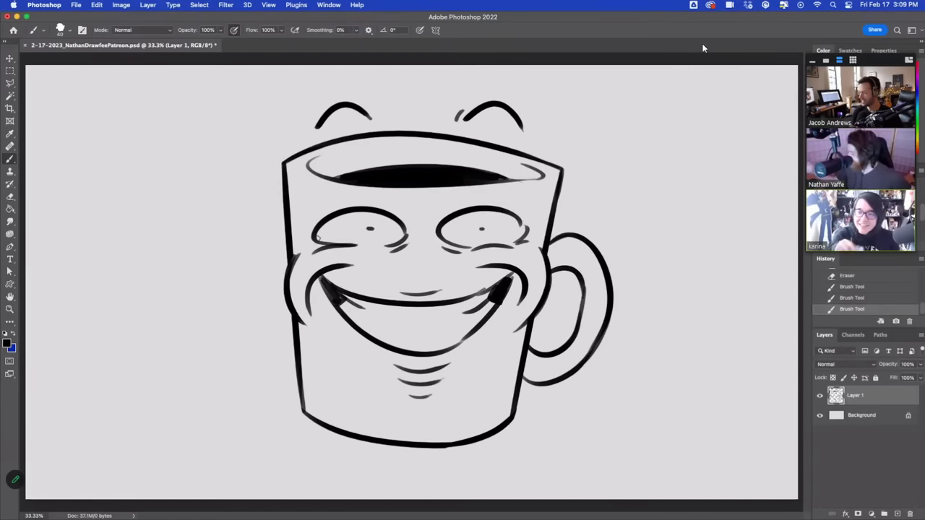
- Rework the upper lip line where it runs into the right corner of the mug's mouth, undoing and redrawing strokes
key(super+z)
drag(514, 276, 505, 294)
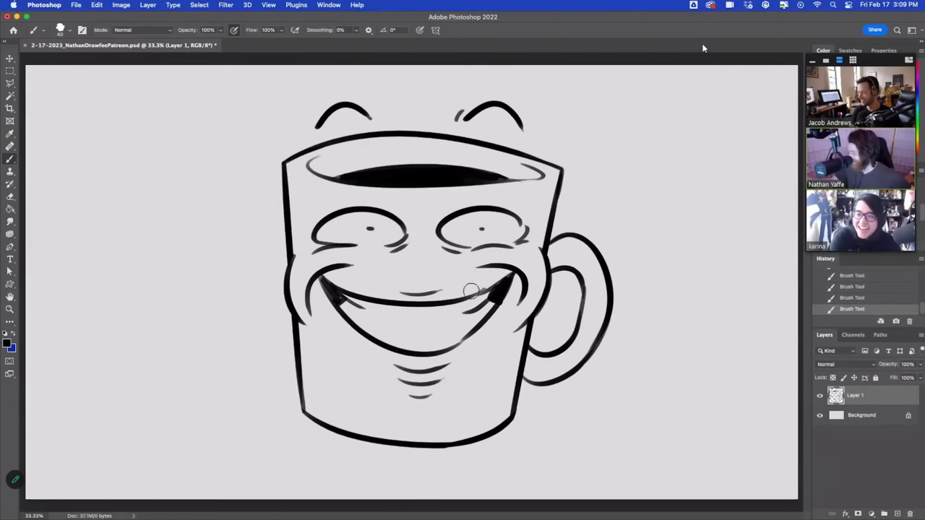
drag(471, 291, 492, 279)
key(super+z)
key(super+z)
drag(465, 291, 486, 285)
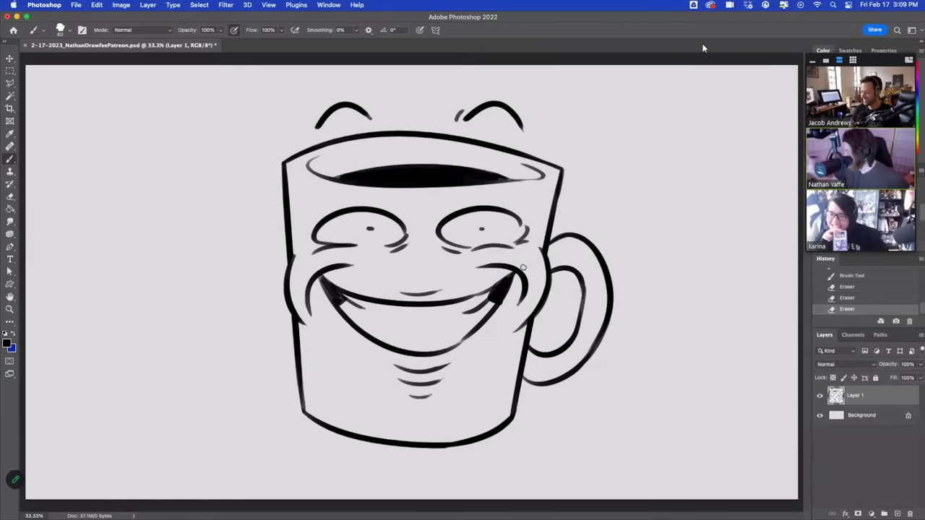
- Touch up the edges of the black fill at both corners of the mouth
mouse_move(499, 302)
mouse_down()
mouse_move(496, 323)
mouse_move(503, 311)
mouse_up()
drag(507, 305, 500, 314)
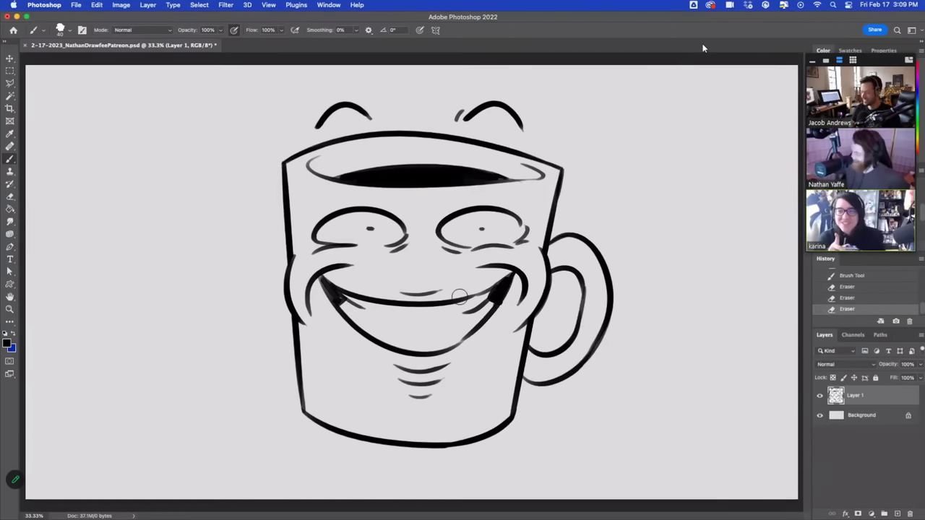
drag(336, 300, 341, 297)
mouse_move(339, 293)
mouse_down()
mouse_move(341, 300)
mouse_move(330, 290)
mouse_up()
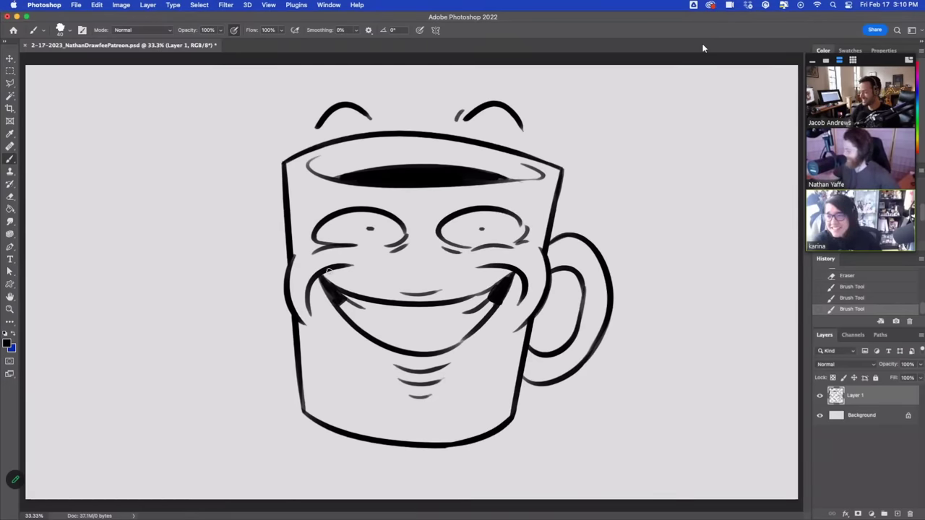
- Doodle a small puffy character beside the mug with a scalloped outline, dot eyes, a smile and a first leg
drag(133, 257, 153, 266)
mouse_move(153, 266)
mouse_down()
mouse_move(182, 258)
mouse_move(190, 239)
mouse_move(189, 249)
mouse_move(162, 240)
mouse_move(141, 220)
mouse_move(174, 224)
mouse_up()
click(147, 237)
click(157, 230)
mouse_move(148, 272)
mouse_down()
mouse_move(137, 289)
mouse_move(144, 309)
mouse_move(183, 267)
mouse_up()
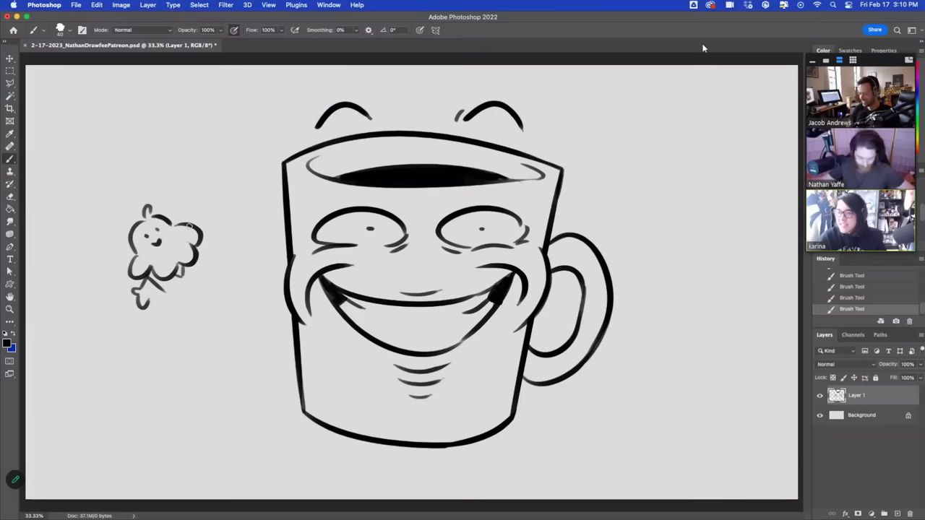
- Undo the trial lines under the puffy character's body and redraw its legs
key(super+z)
key(super+z)
key(super+z)
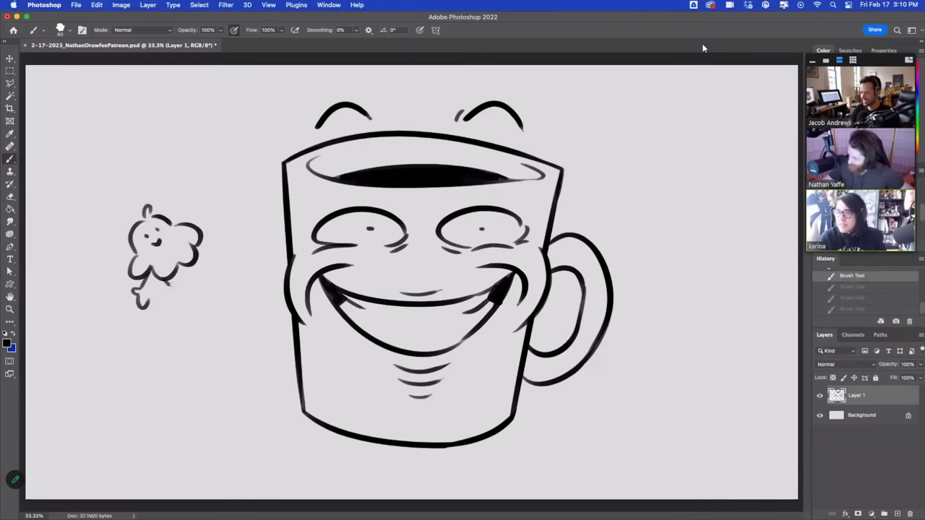
mouse_move(161, 279)
mouse_down()
mouse_move(172, 285)
mouse_move(154, 281)
mouse_move(165, 292)
mouse_move(204, 262)
mouse_up()
key(super+z)
key(super+z)
key(super+z)
mouse_move(149, 303)
mouse_down()
mouse_move(158, 286)
mouse_move(178, 308)
mouse_move(189, 301)
mouse_up()
key(super+z)
key(super+z)
- Draw the puffy character's outstretched arm and hand, hatch the area above its legs and erase stray lines in the body
key(e)
mouse_move(182, 267)
mouse_down()
mouse_move(177, 281)
mouse_move(193, 297)
mouse_move(185, 288)
mouse_move(190, 279)
mouse_move(221, 283)
mouse_move(206, 260)
mouse_move(216, 234)
mouse_up()
key(super+z)
mouse_move(216, 234)
mouse_down()
mouse_move(229, 238)
mouse_move(221, 241)
mouse_up()
key(super+z)
key(super+z)
mouse_move(150, 269)
mouse_down()
mouse_move(166, 289)
mouse_move(203, 257)
mouse_up()
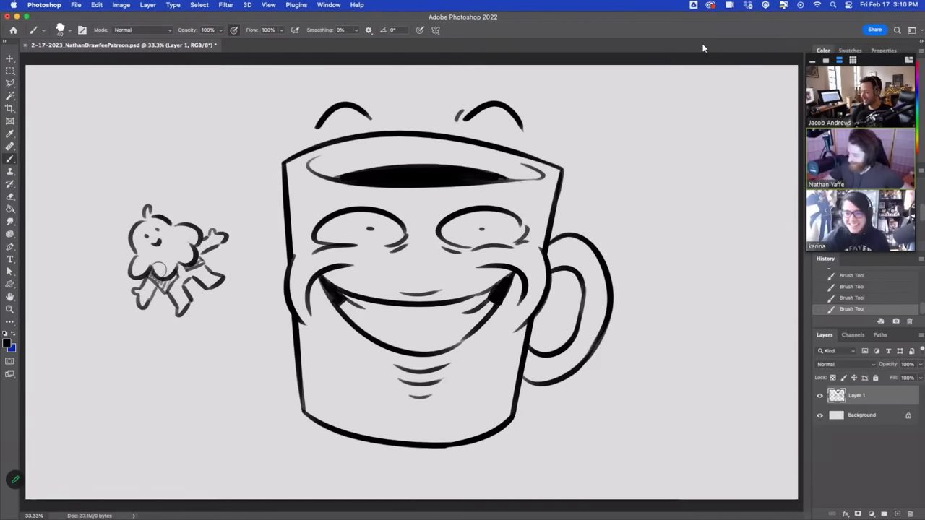
drag(160, 268, 161, 268)
mouse_move(160, 266)
mouse_down()
mouse_move(159, 252)
mouse_move(188, 228)
mouse_up()
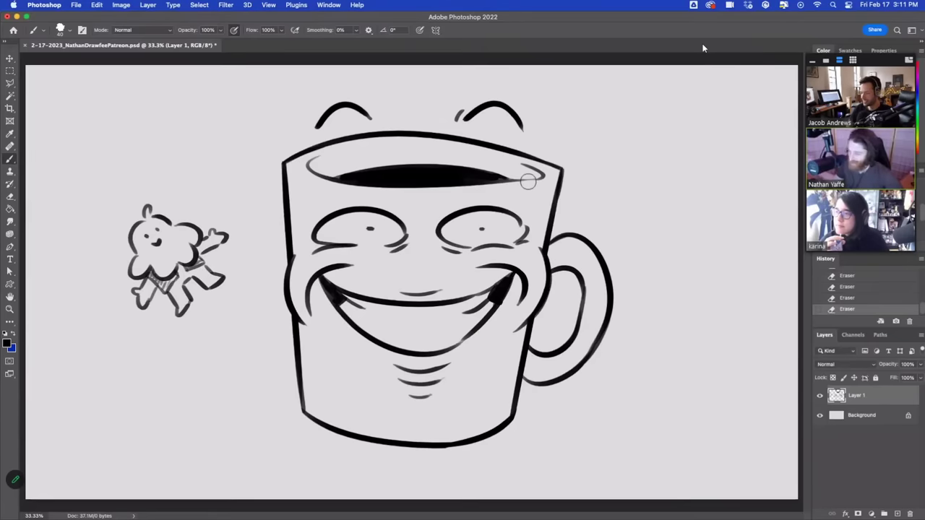
key(bracketleft)
key(bracketleft)
key(bracketleft)
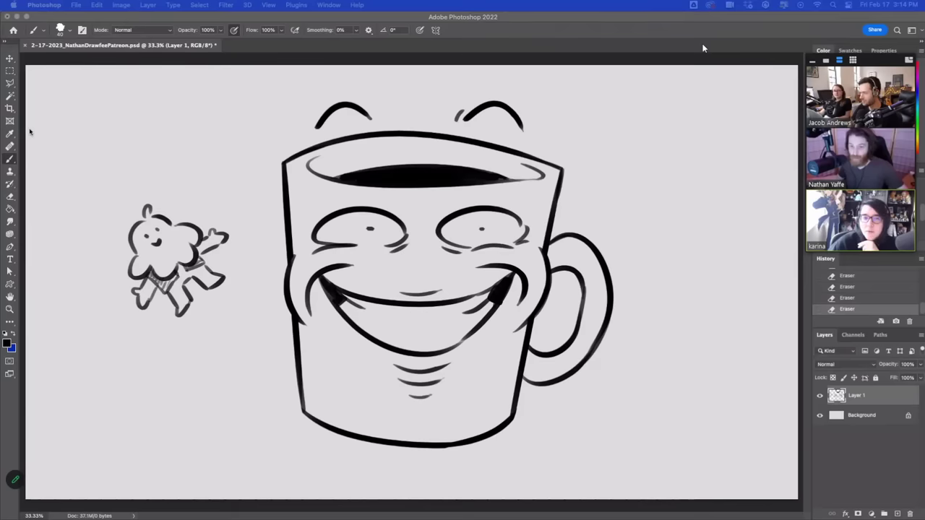
- Hide Layer 1 with the mug drawing and add a new empty layer above it
click(820, 395)
click(820, 395)
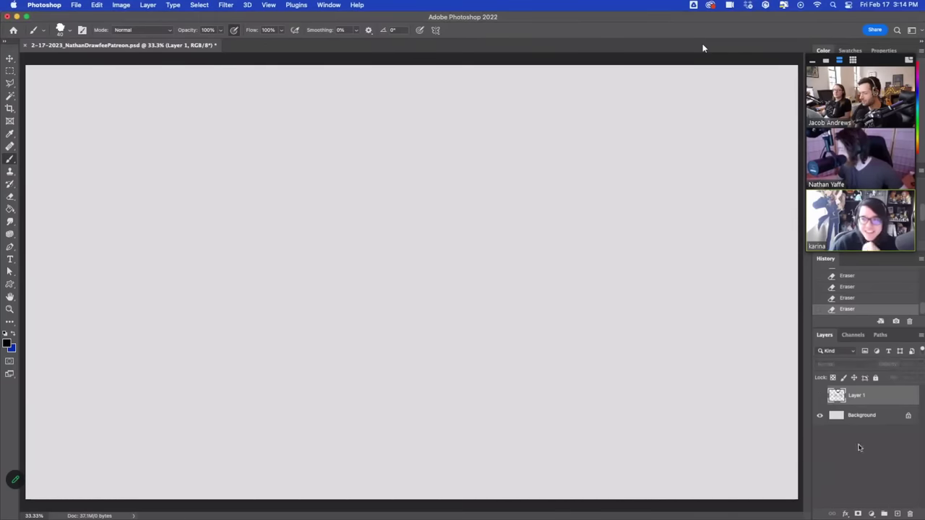
click(896, 513)
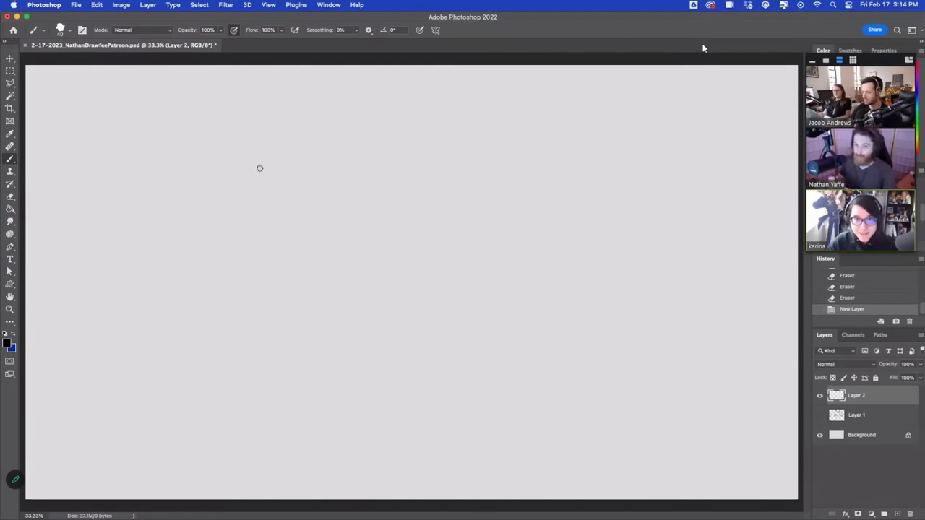
- Sketch a monster's domed head with the upper jaw line, the lines of the open mouth and jagged upper teeth
drag(340, 161, 398, 141)
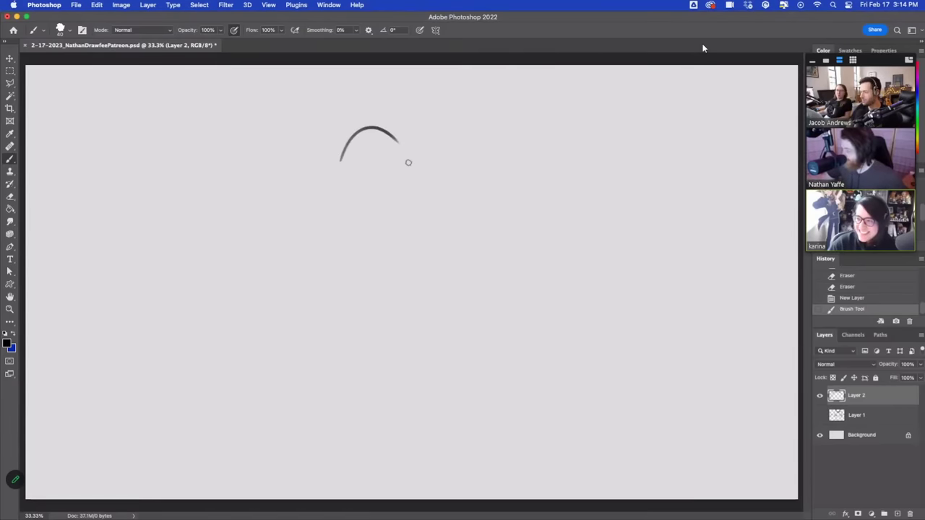
mouse_move(339, 166)
mouse_down()
mouse_move(398, 161)
mouse_move(376, 206)
mouse_up()
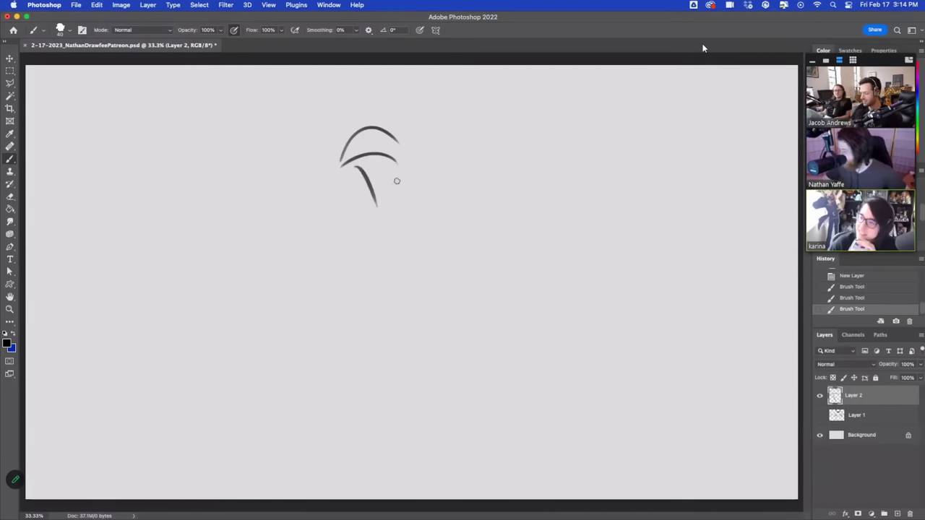
drag(396, 156, 404, 188)
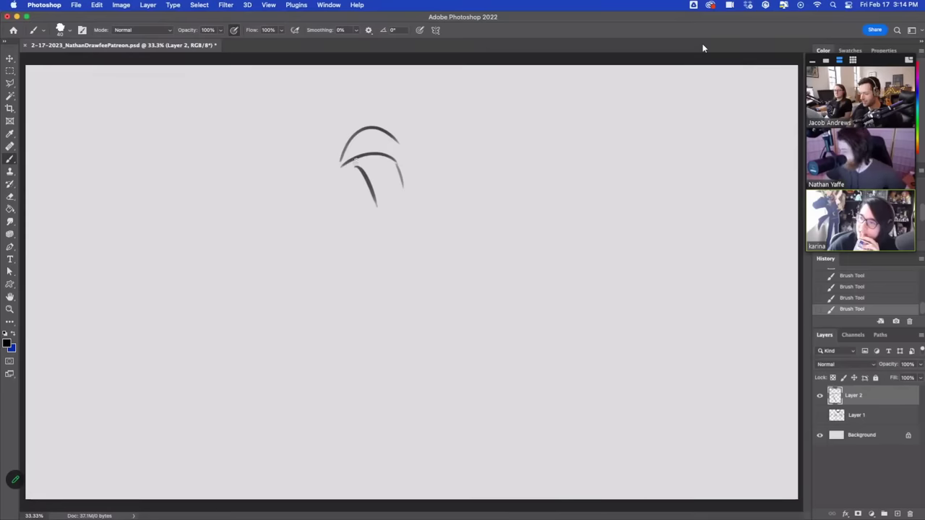
mouse_move(356, 160)
mouse_down()
mouse_move(347, 178)
mouse_move(354, 162)
mouse_move(382, 157)
mouse_up()
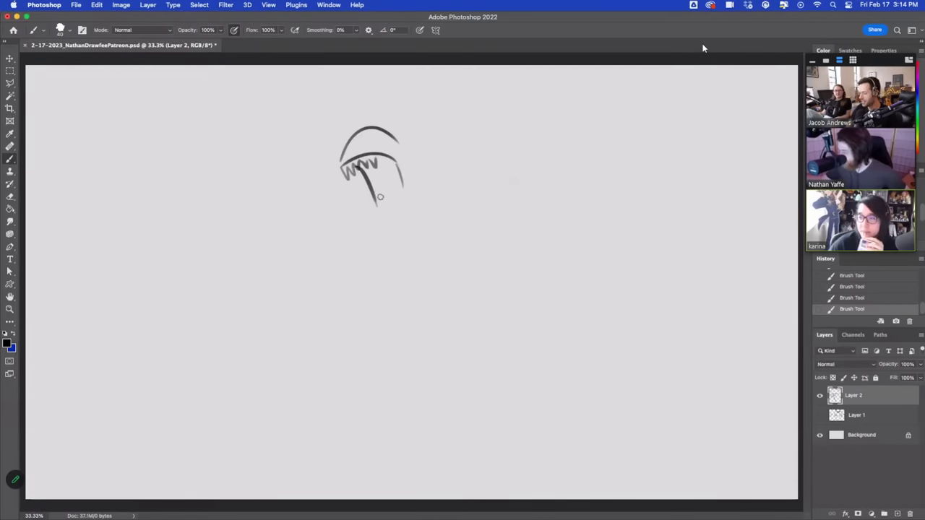
- Add the jagged lower teeth inside the gaping mouth and outline the lower jaw around them
mouse_move(381, 196)
mouse_down()
mouse_move(374, 214)
mouse_move(391, 234)
mouse_move(402, 224)
mouse_move(407, 186)
mouse_up()
mouse_move(395, 151)
mouse_down()
mouse_move(383, 168)
mouse_move(397, 161)
mouse_move(421, 176)
mouse_move(409, 212)
mouse_up()
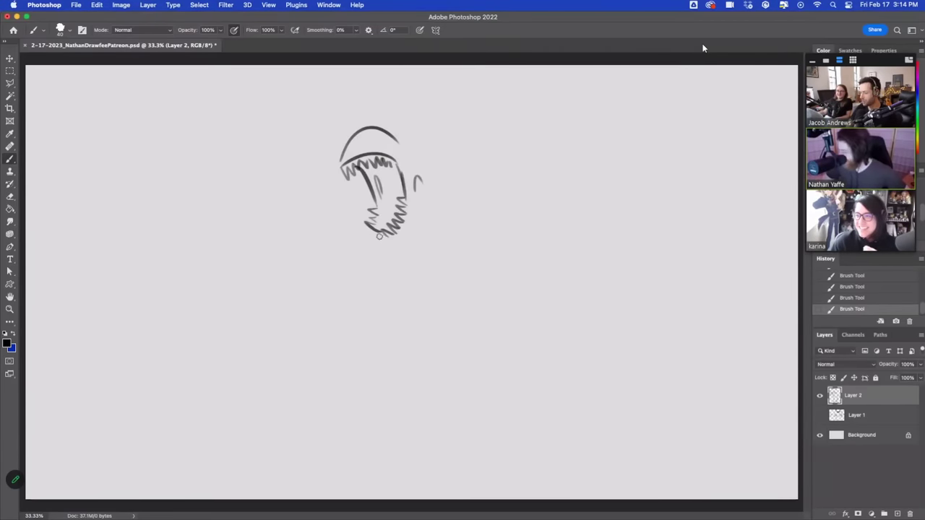
mouse_move(373, 232)
mouse_down()
mouse_move(411, 238)
mouse_move(416, 175)
mouse_up()
key(super+z)
key(super+z)
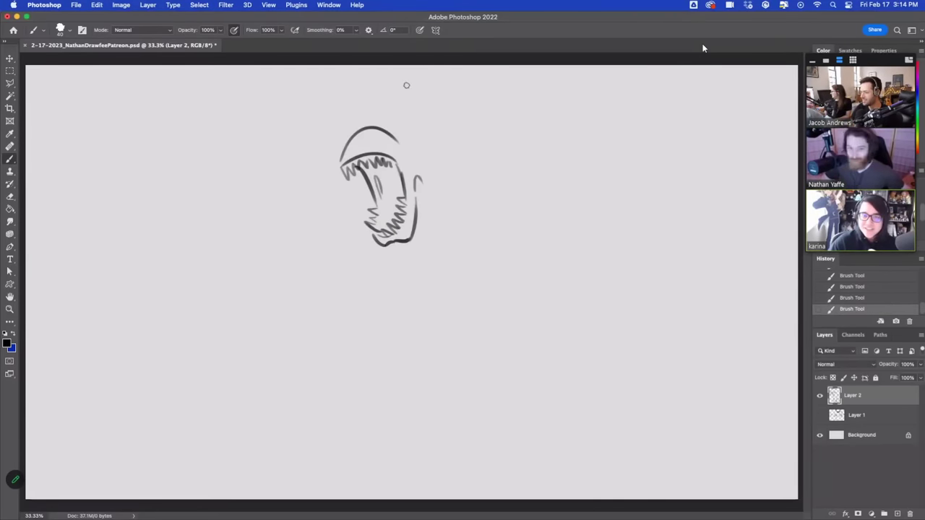
- Draw a small X-shaped eye, the neck, and the upper and lower contours of a long body behind the head
mouse_move(373, 142)
mouse_down()
mouse_move(415, 158)
mouse_move(460, 139)
mouse_move(435, 172)
mouse_move(536, 143)
mouse_up()
key(super+z)
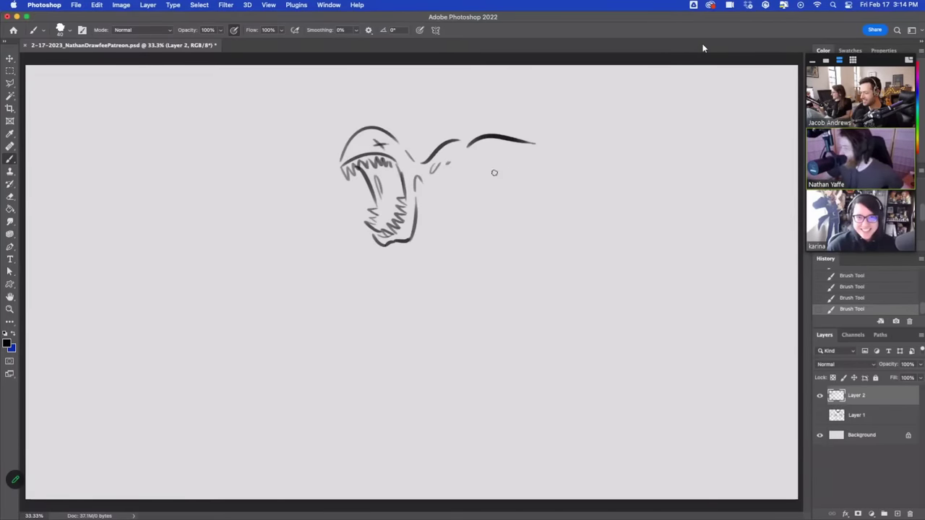
mouse_move(467, 177)
mouse_down()
mouse_move(522, 164)
mouse_move(640, 168)
mouse_up()
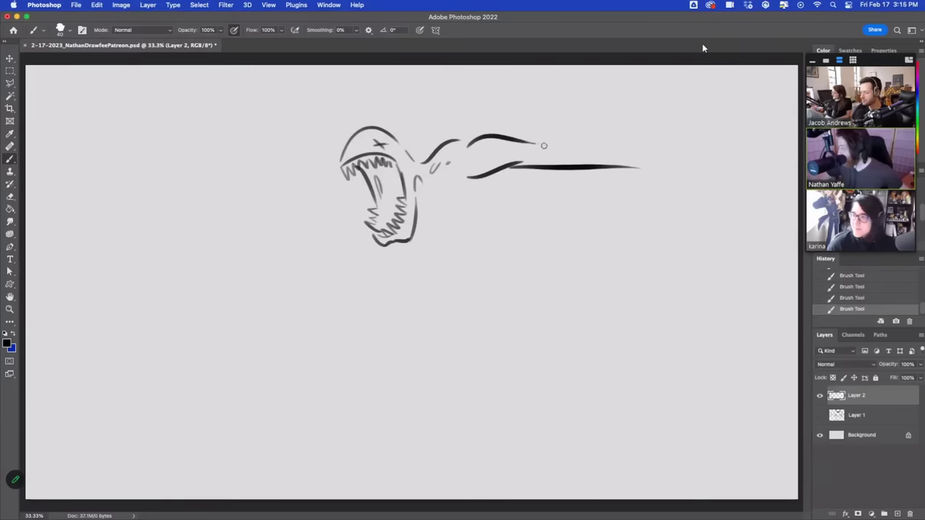
drag(537, 145, 662, 160)
key(ctrl+z)
- Extend the back line into two upswept spikes at the far end and start the limb lines beneath them
mouse_move(540, 144)
mouse_down()
mouse_move(682, 158)
mouse_move(717, 127)
mouse_move(704, 168)
mouse_move(697, 165)
mouse_move(764, 125)
mouse_move(740, 162)
mouse_move(697, 189)
mouse_move(708, 186)
mouse_move(683, 218)
mouse_up()
mouse_move(633, 171)
mouse_down()
mouse_move(665, 175)
mouse_move(629, 220)
mouse_up()
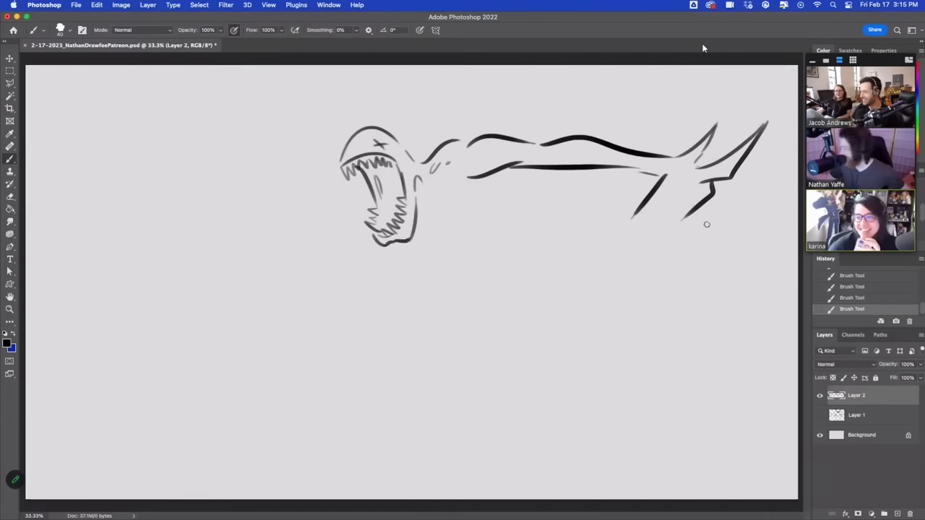
mouse_move(689, 214)
mouse_down()
mouse_move(715, 231)
mouse_move(787, 201)
mouse_up()
key(ctrl+z)
- Move the whole monster sketch left and slightly down to free canvas space, and return to the Brush
key(v)
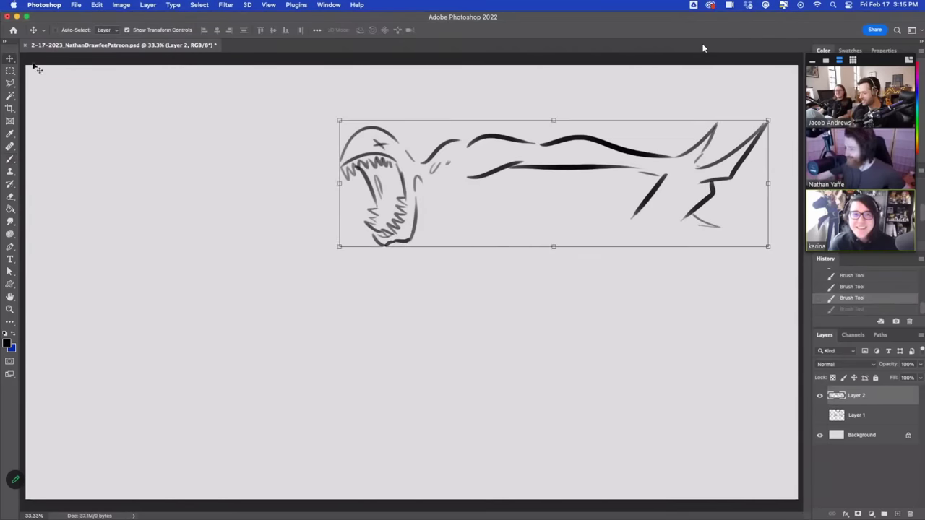
mouse_move(594, 177)
mouse_down()
mouse_move(531, 177)
mouse_move(501, 192)
mouse_up()
click(14, 162)
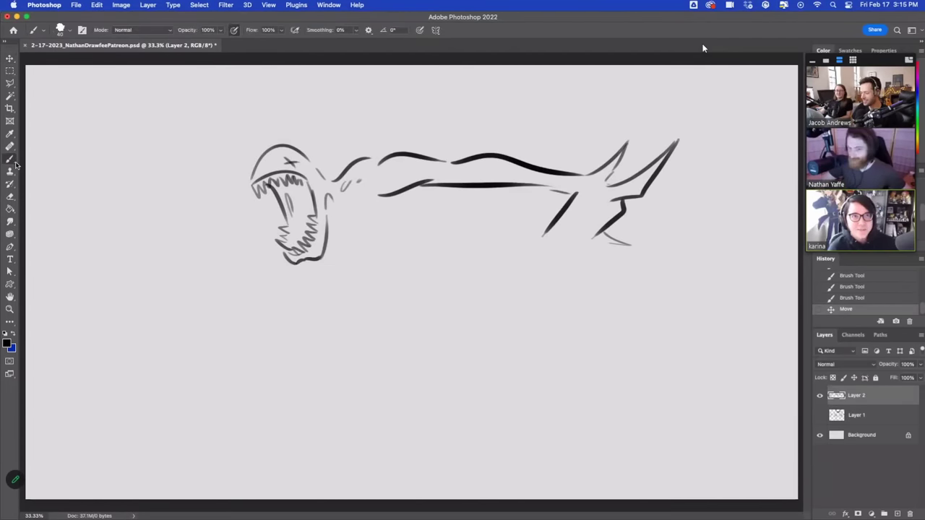
- Draw a long upward-curving blade shape extending from the limb below the spikes and erase the overshooting lines at its corners
mouse_move(611, 239)
mouse_down()
mouse_move(679, 238)
mouse_move(773, 211)
mouse_move(748, 225)
mouse_move(789, 186)
mouse_move(717, 274)
mouse_move(725, 269)
mouse_move(563, 282)
mouse_up()
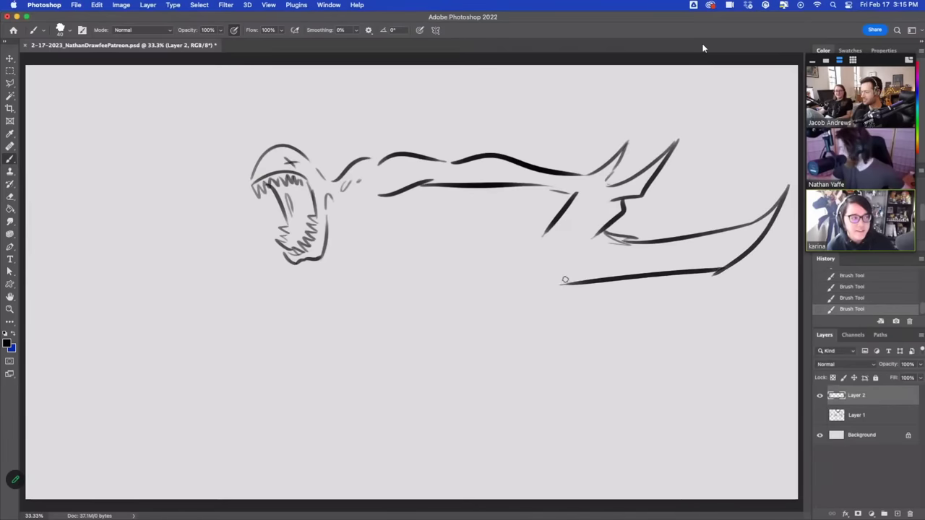
drag(592, 237, 612, 248)
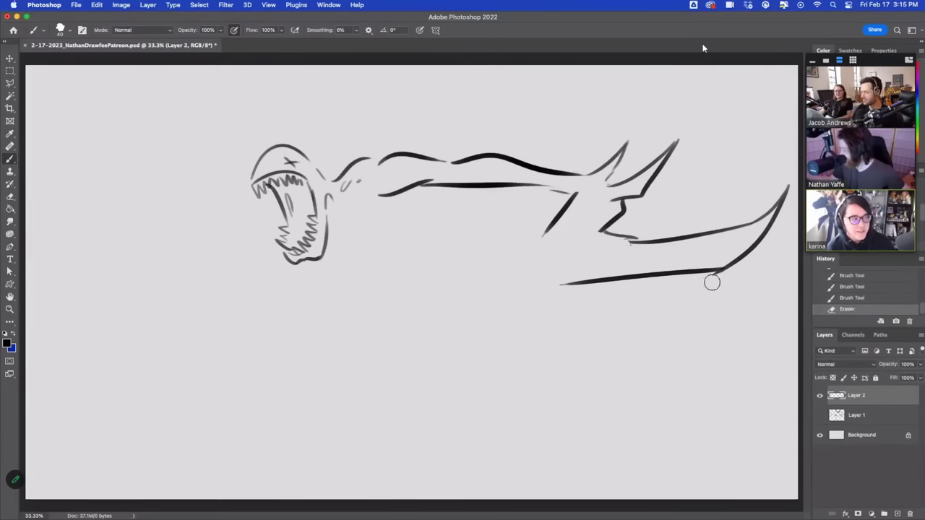
drag(714, 282, 709, 279)
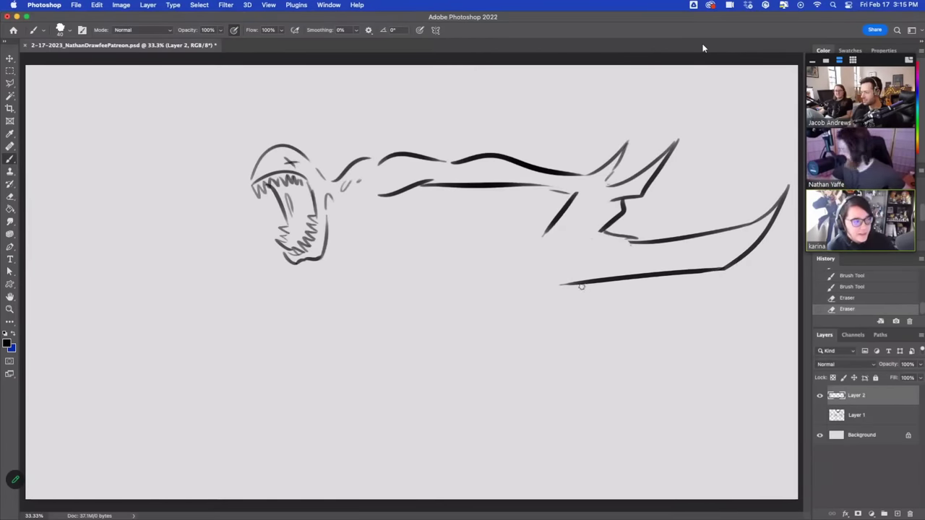
- Add a thin pointed shape under the long blade and a small oval at its base, then erase the blade's overlapping end
mouse_move(587, 283)
mouse_down()
mouse_move(654, 288)
mouse_move(560, 299)
mouse_up()
key(super+z)
mouse_move(608, 232)
mouse_down()
mouse_move(616, 248)
mouse_move(587, 246)
mouse_up()
key(e)
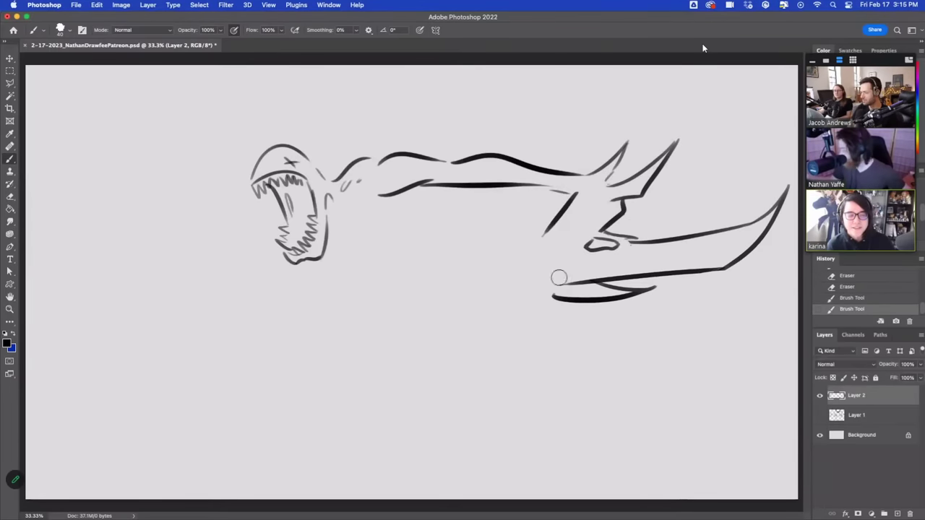
mouse_move(557, 275)
mouse_down()
mouse_move(552, 287)
mouse_move(585, 282)
mouse_up()
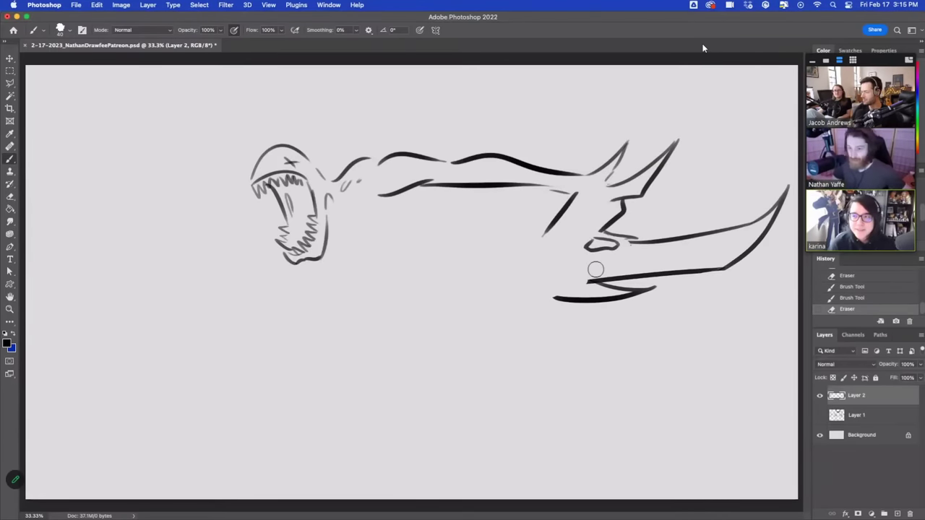
- Extend the front limb line downward and sketch a long curved claw sweeping to the lower left, retrying its outer stroke
key(b)
mouse_move(552, 227)
mouse_down()
mouse_move(508, 278)
mouse_move(479, 355)
mouse_up()
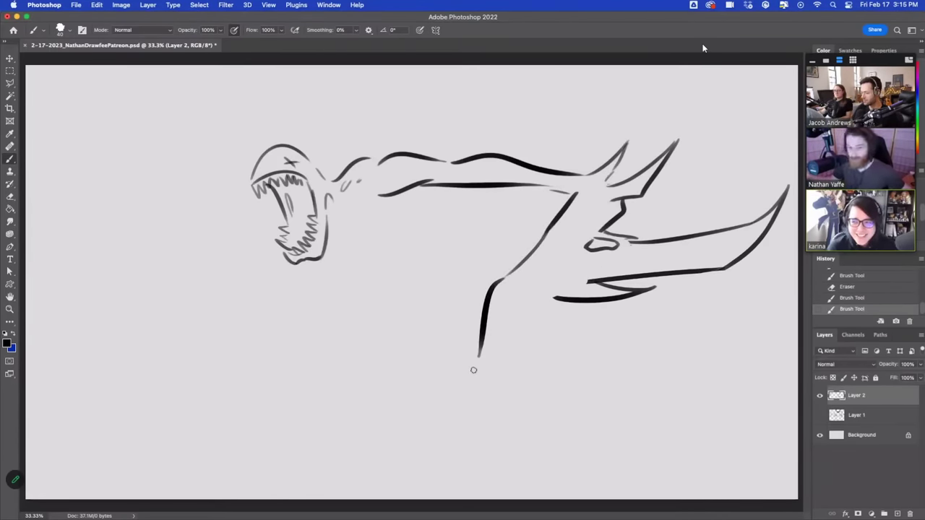
key(super+z)
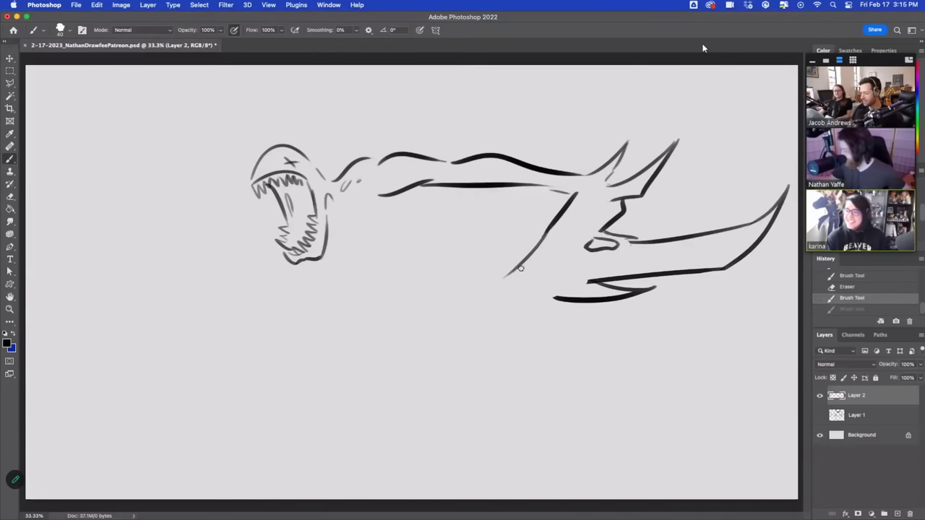
drag(498, 283, 435, 418)
key(super+z)
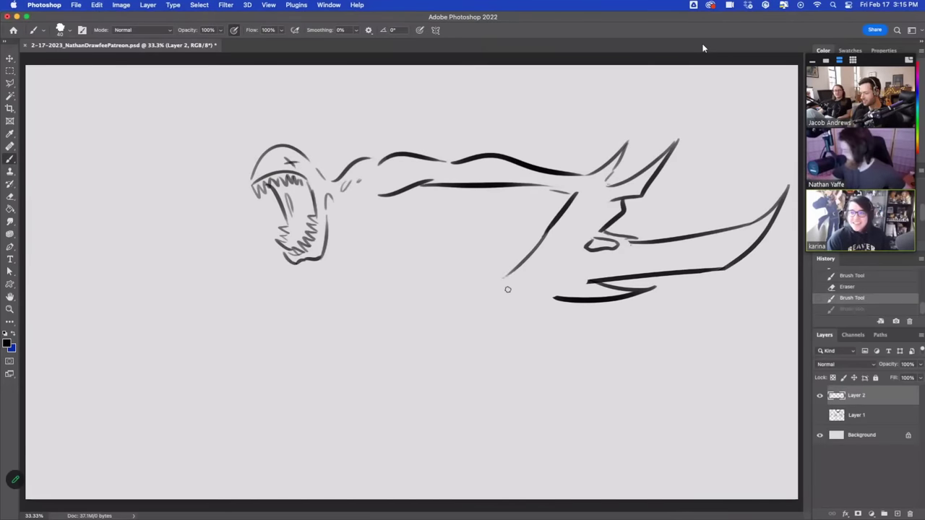
mouse_move(497, 284)
mouse_down()
mouse_move(429, 438)
mouse_move(404, 449)
mouse_move(499, 424)
mouse_move(504, 341)
mouse_up()
key(super+z)
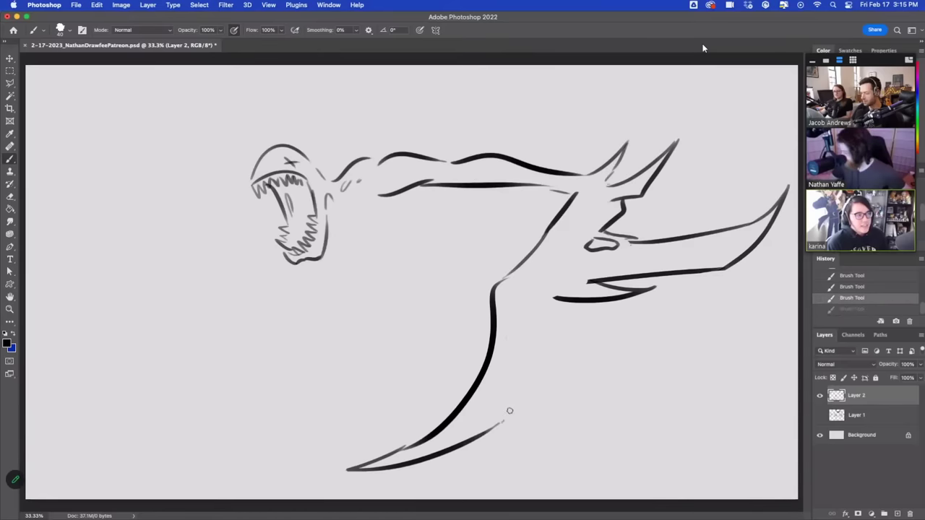
- Close the inner edge of the first claw and draw a second curved claw pointing downward beside it
mouse_move(508, 409)
mouse_down()
mouse_move(526, 300)
mouse_move(522, 323)
mouse_move(584, 403)
mouse_up()
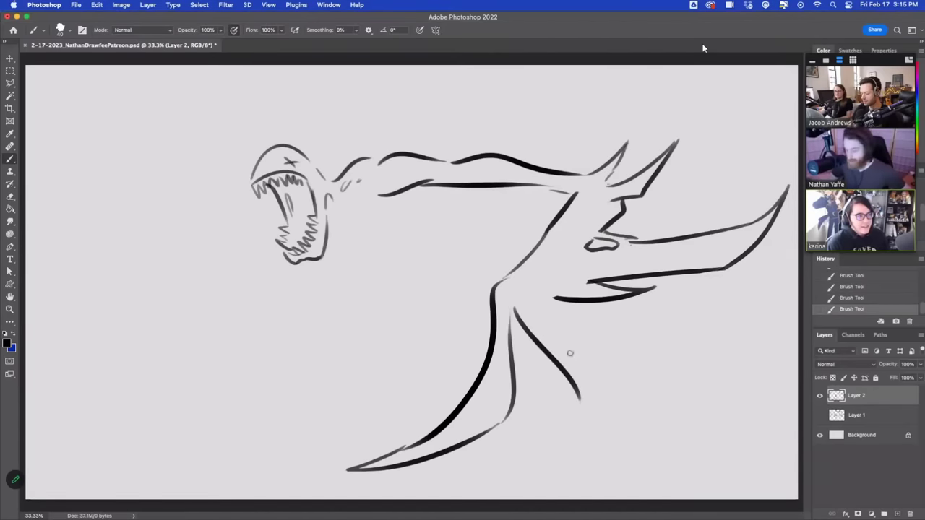
key(super+z)
mouse_move(513, 312)
mouse_down()
mouse_move(574, 373)
mouse_move(582, 396)
mouse_up()
mouse_move(581, 392)
mouse_down()
mouse_move(555, 464)
mouse_move(609, 370)
mouse_up()
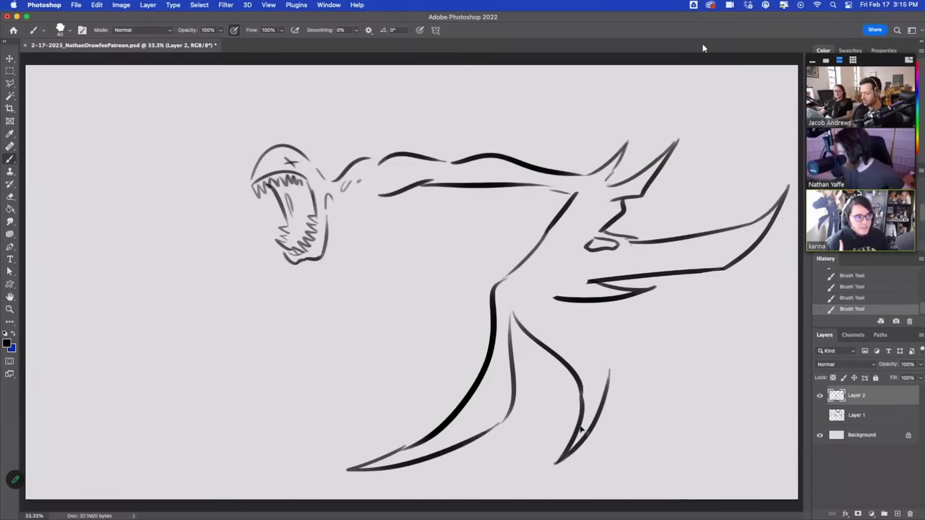
- Redraw the second claw with a longer tip and add its outer edge up to the knuckle
key(super+z)
drag(542, 484, 611, 396)
mouse_move(533, 313)
mouse_down()
mouse_move(598, 364)
mouse_move(609, 409)
mouse_up()
key(super+z)
drag(595, 362, 611, 397)
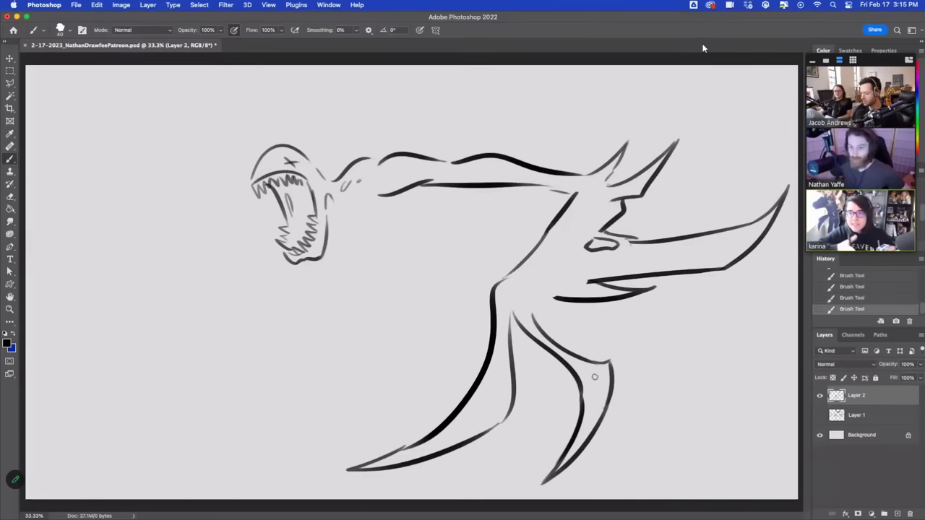
- Sketch two more curved finger lines beside the downward claw and try short outer strokes at their ends
mouse_move(546, 299)
mouse_down()
mouse_move(633, 329)
mouse_move(626, 388)
mouse_up()
mouse_move(537, 318)
mouse_down()
mouse_move(620, 333)
mouse_move(538, 315)
mouse_move(626, 341)
mouse_move(628, 383)
mouse_up()
key(super+z)
mouse_move(612, 338)
mouse_down()
mouse_move(616, 417)
mouse_move(644, 340)
mouse_move(615, 419)
mouse_move(630, 374)
mouse_up()
key(super+z)
key(e)
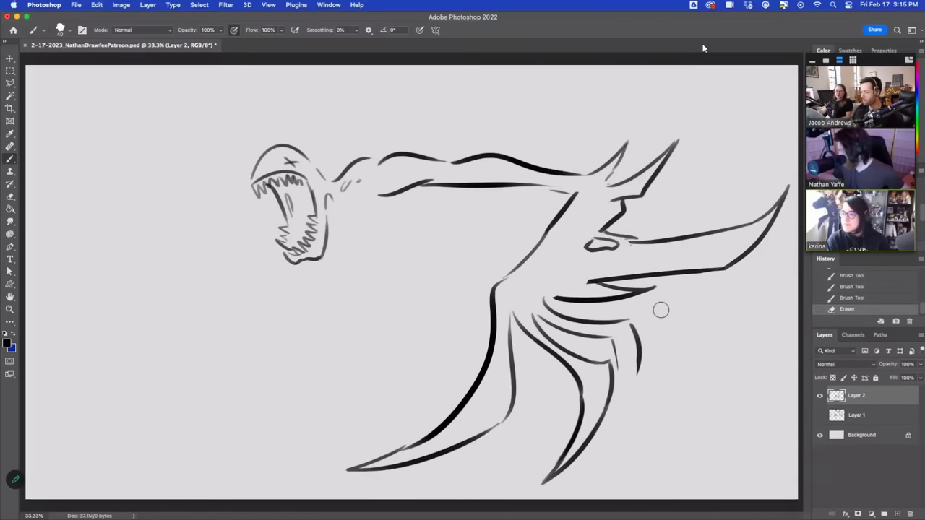
- Close the end of the inner finger and reshape the outermost claw's edge by erasing along its outer stroke
key(b)
mouse_move(605, 337)
mouse_down()
mouse_move(612, 362)
mouse_move(627, 319)
mouse_move(617, 362)
mouse_up()
key(e)
drag(636, 327, 639, 383)
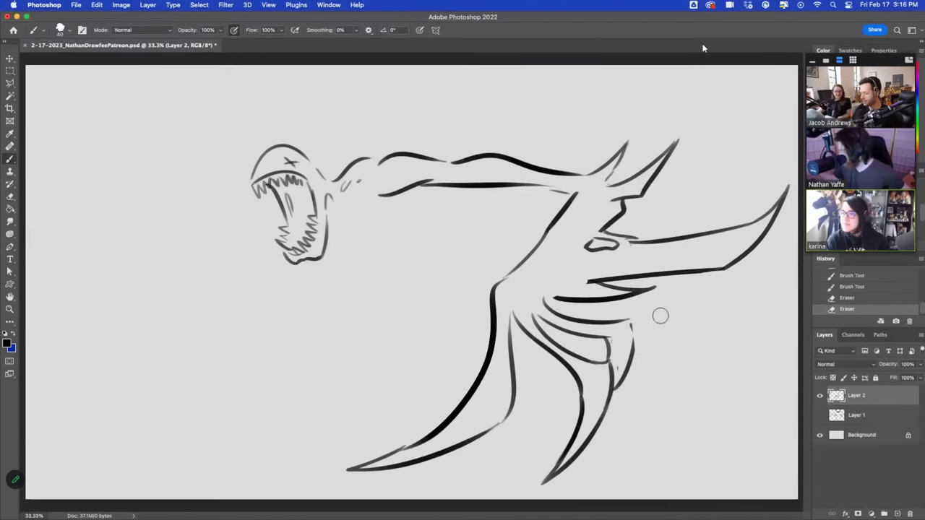
- Draw the short curved tip of another claw emerging behind the second downward claw, retrying its first stroke
drag(579, 395, 537, 439)
key(super+z)
drag(580, 397, 576, 428)
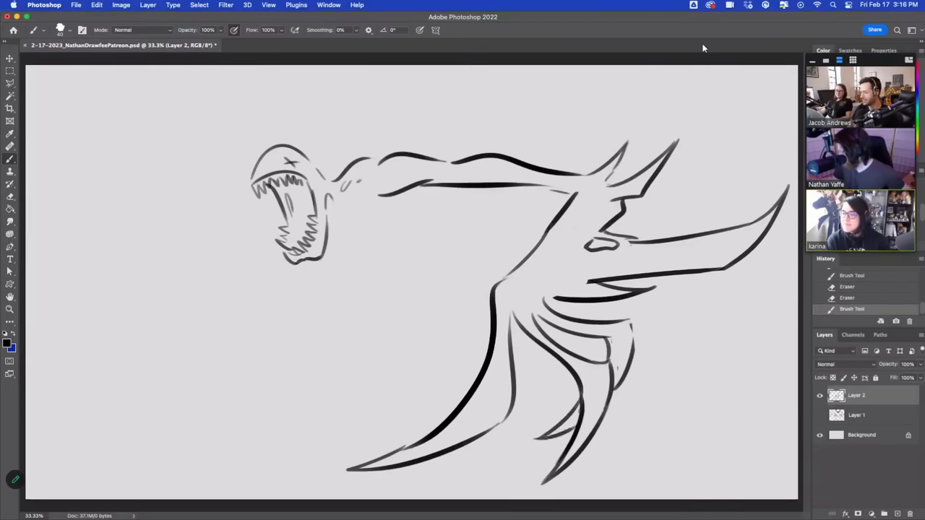
- Redraw the outermost claw with a pointed knuckle, clean up its inner edge, and join the finger lines at their bases
mouse_move(615, 322)
mouse_down()
mouse_move(628, 311)
mouse_move(627, 369)
mouse_up()
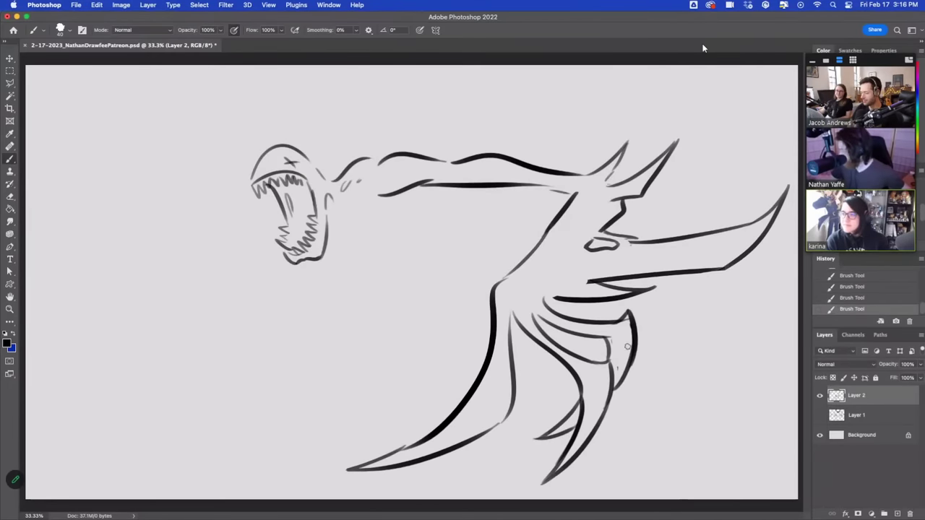
key(e)
mouse_move(626, 324)
mouse_down()
mouse_move(619, 368)
mouse_move(610, 366)
mouse_move(616, 345)
mouse_move(608, 409)
mouse_up()
key(b)
key(super+z)
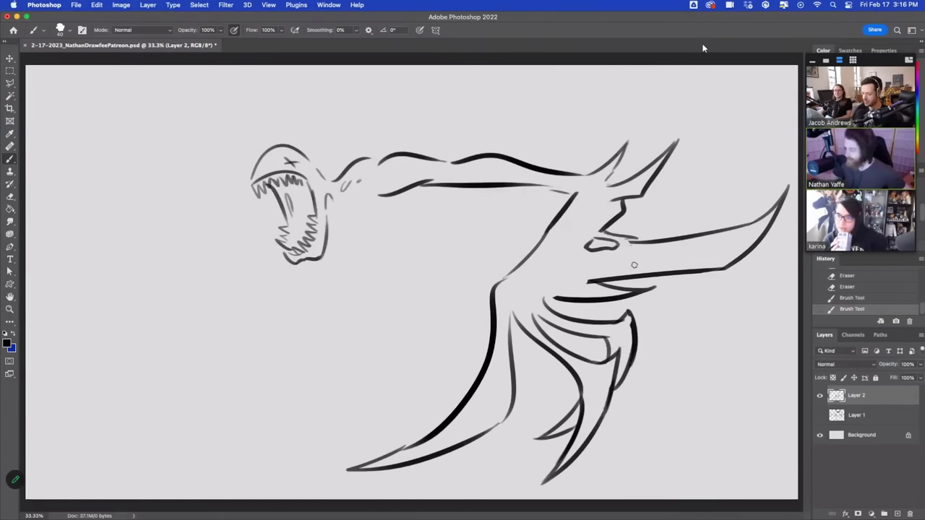
mouse_move(511, 349)
mouse_down()
mouse_move(513, 314)
mouse_move(534, 313)
mouse_up()
drag(533, 312, 555, 323)
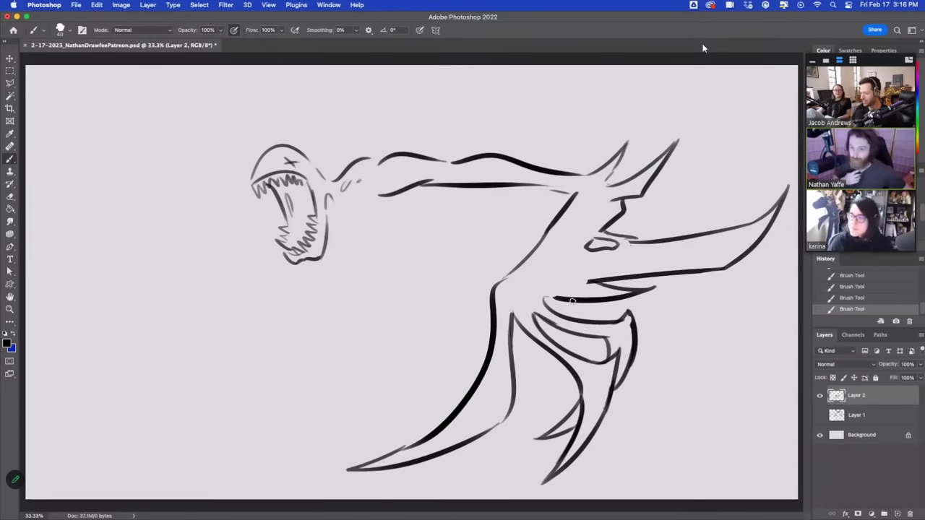
- Draw a raised crest line behind the head and a tall two-line spike rising from it beyond the canvas edge
mouse_move(311, 155)
mouse_down()
mouse_move(341, 136)
mouse_move(374, 150)
mouse_up()
key(super+z)
mouse_move(307, 153)
mouse_down()
mouse_move(377, 139)
mouse_move(331, 65)
mouse_up()
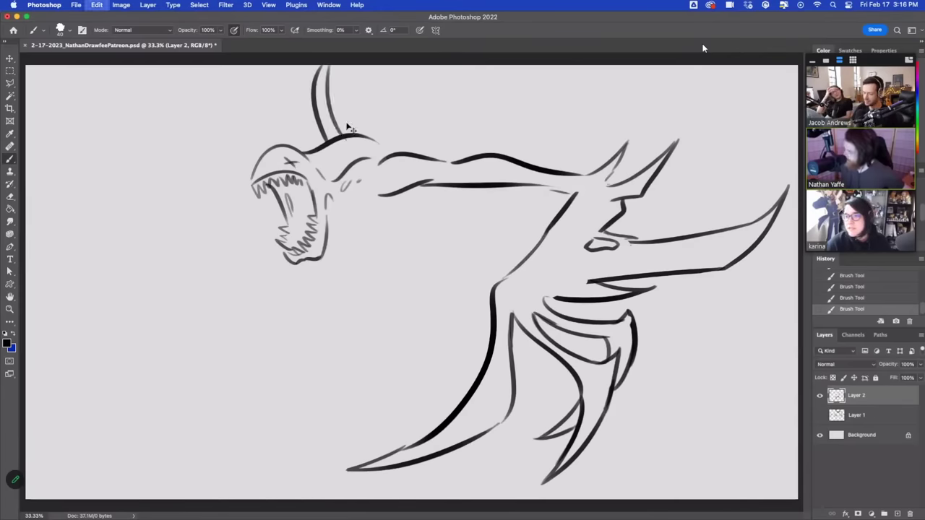
key(super+z)
drag(344, 134, 347, 47)
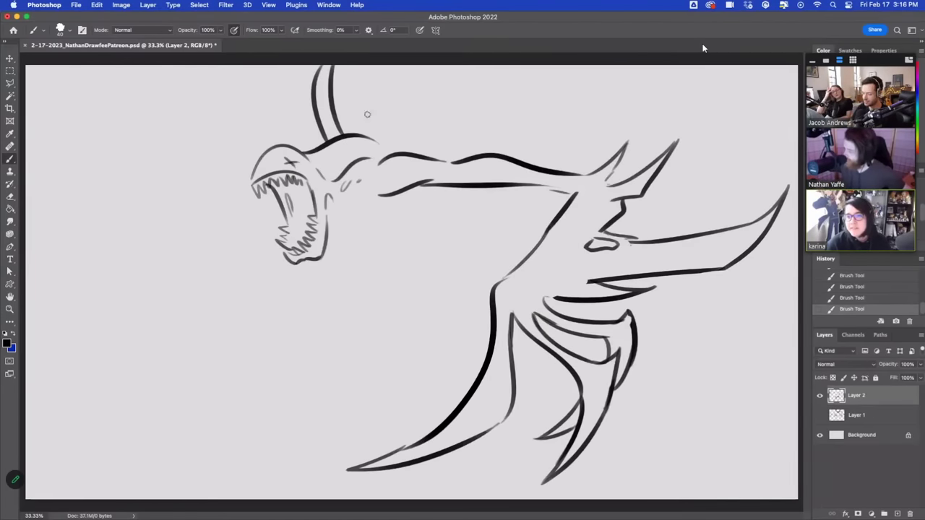
- Add a second tall curved spike behind the first, redrawing its rear edge as a shorter stroke
drag(365, 134, 394, 65)
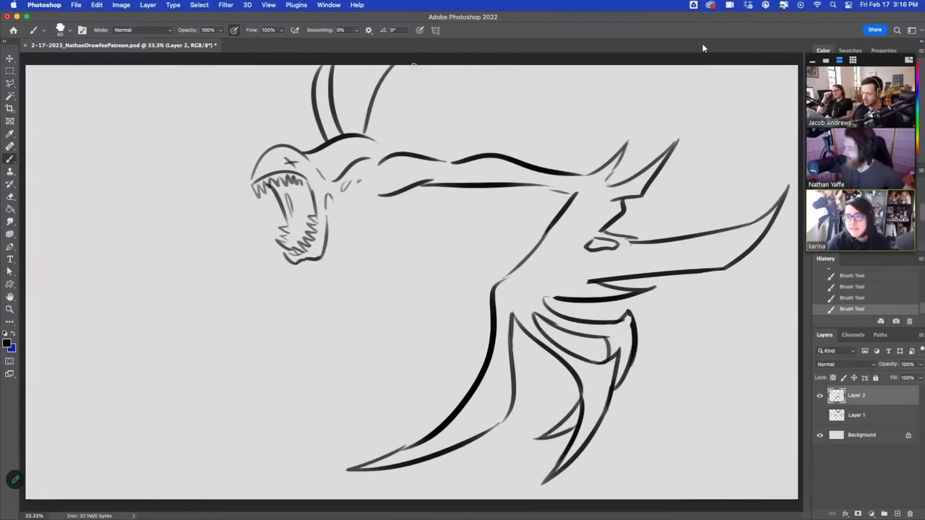
drag(402, 131, 417, 65)
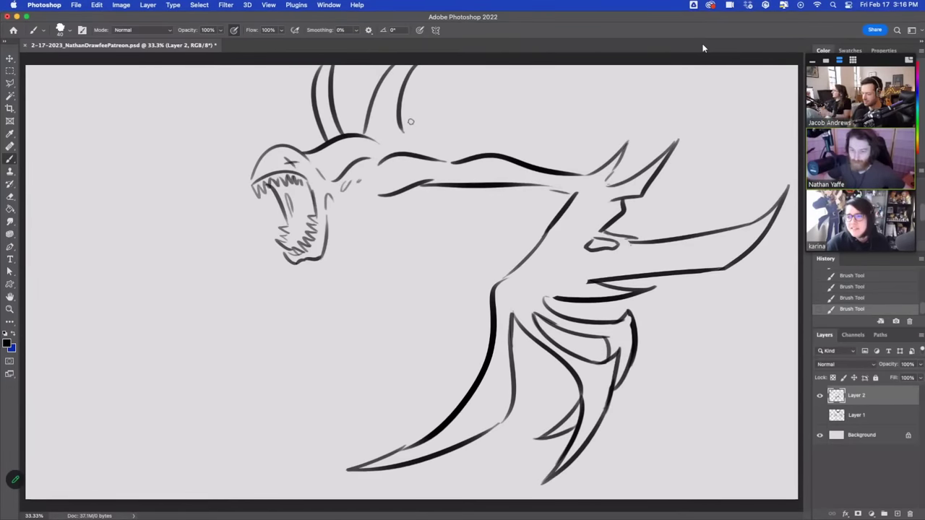
key(ctrl+z)
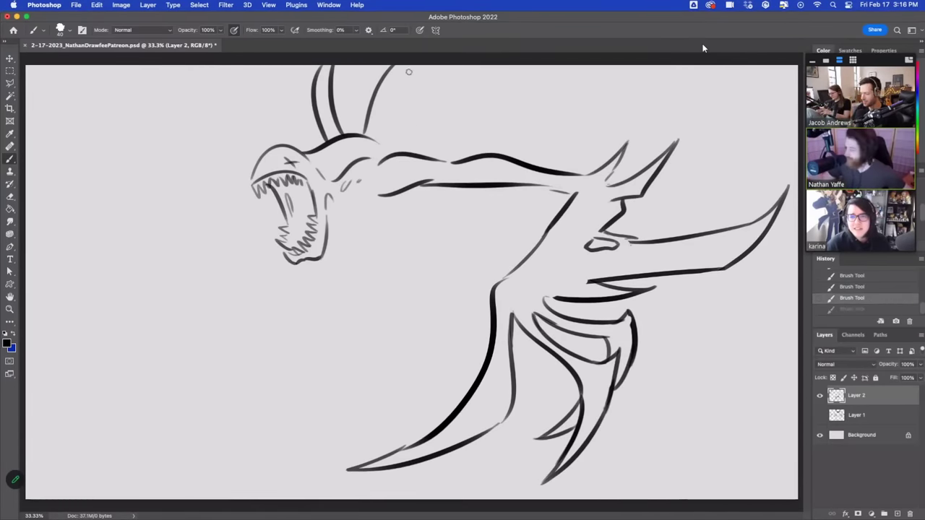
drag(396, 112, 408, 65)
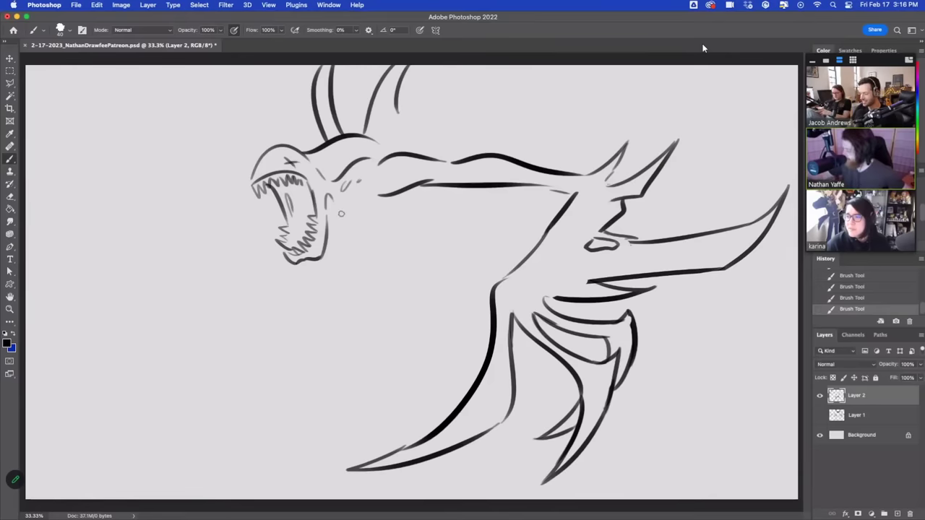
key(ctrl+z)
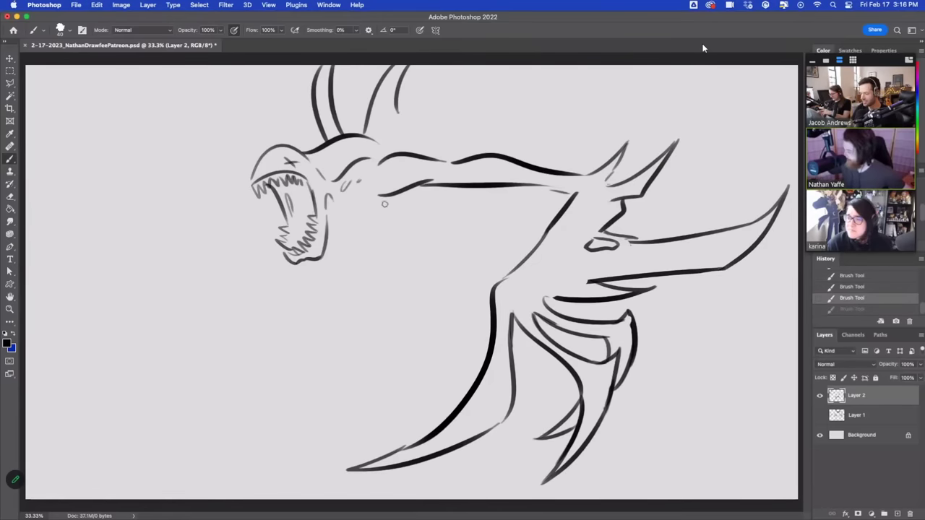
key(ctrl+shift+z)
- Draw two thin pointed fins hanging under the neck and a humped shoulder line running back from the lower jaw
drag(382, 198, 370, 232)
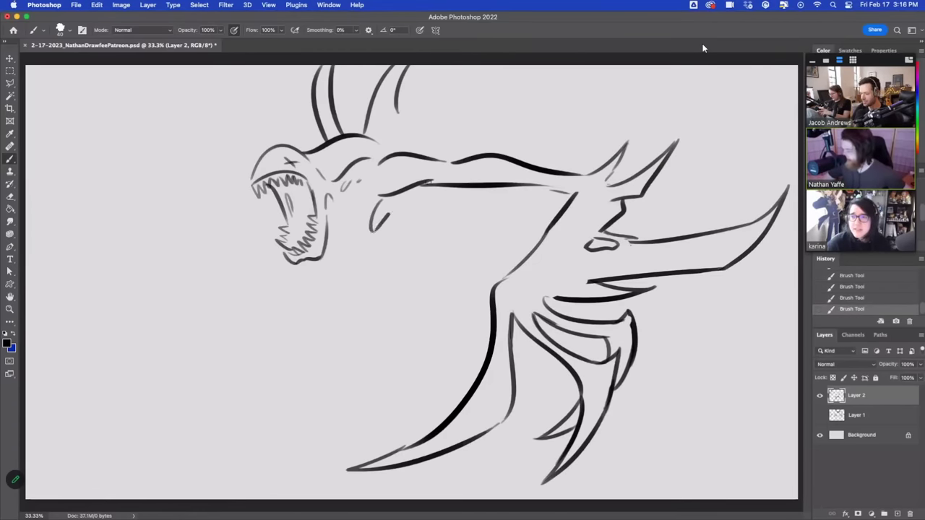
mouse_move(416, 188)
mouse_down()
mouse_move(389, 214)
mouse_move(403, 215)
mouse_up()
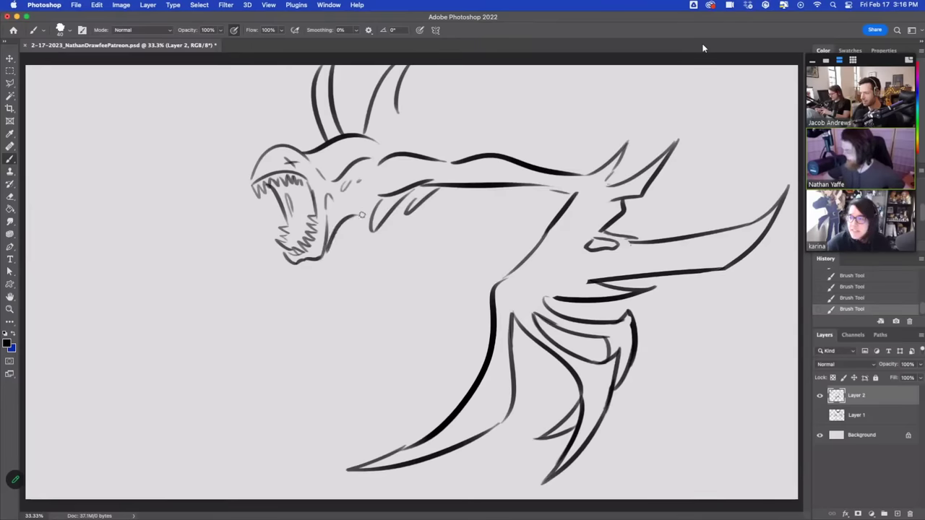
key(ctrl+z)
drag(328, 243, 373, 257)
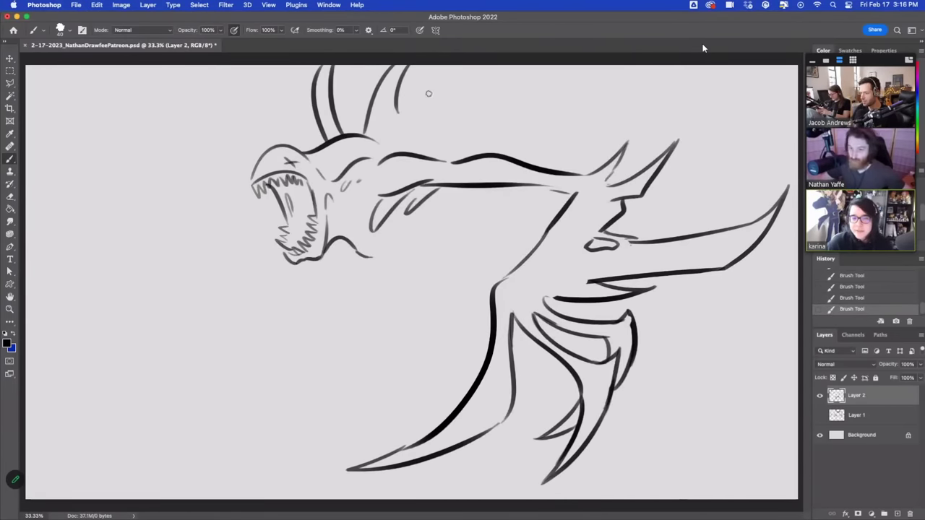
- Add a long swept-back spine and a smaller spine behind it along the monster's back
mouse_move(393, 136)
mouse_down()
mouse_move(514, 52)
mouse_move(440, 131)
mouse_up()
key(super+z)
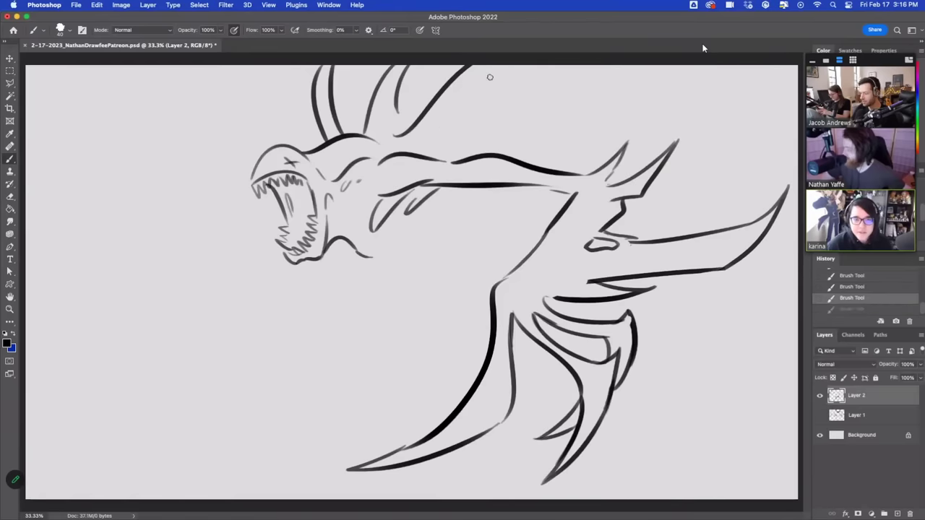
mouse_move(493, 66)
mouse_down()
mouse_move(446, 135)
mouse_move(519, 91)
mouse_move(468, 147)
mouse_up()
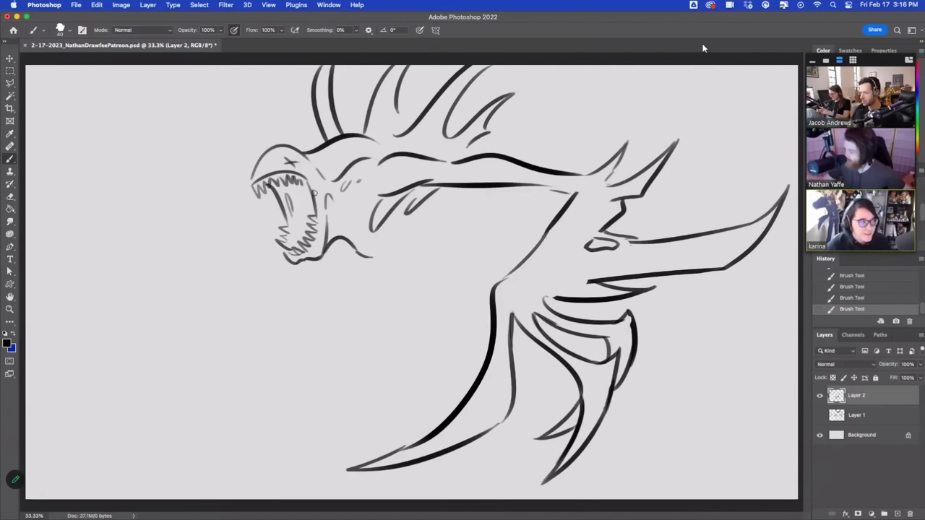
- Sketch a thin front limb below the body with a bent joint ending in a long hooked claw
drag(418, 230, 435, 280)
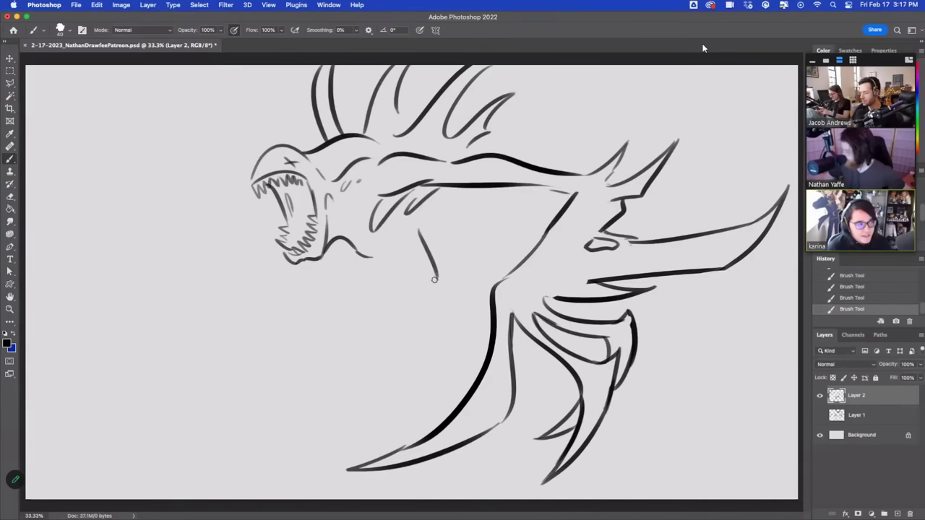
key(super+z)
mouse_move(427, 228)
mouse_down()
mouse_move(377, 287)
mouse_move(388, 394)
mouse_move(399, 407)
mouse_move(428, 289)
mouse_move(445, 271)
mouse_move(445, 235)
mouse_move(461, 268)
mouse_up()
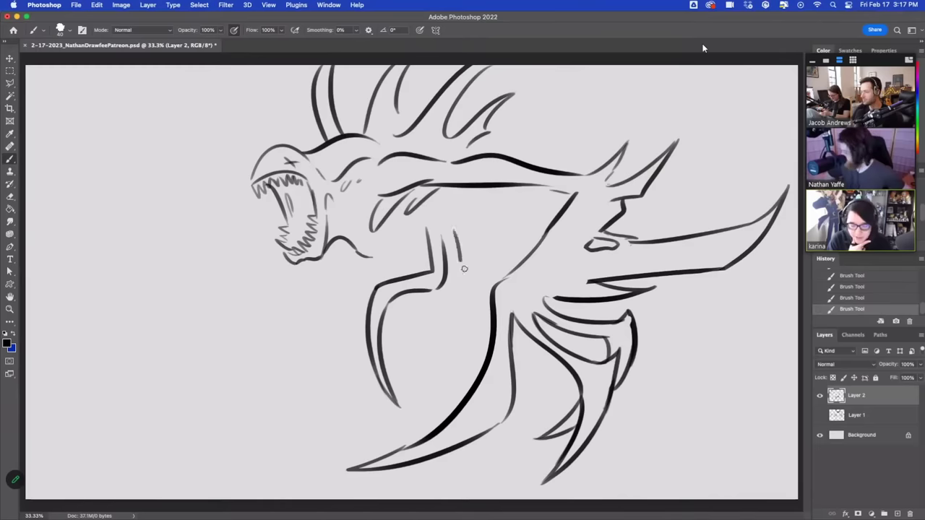
- Draw a second thin front limb beside the first, with a spiked joint and a short curved claw
mouse_move(466, 235)
mouse_down()
mouse_move(468, 286)
mouse_move(481, 271)
mouse_move(465, 330)
mouse_up()
drag(461, 271, 452, 299)
mouse_move(454, 298)
mouse_down()
mouse_move(437, 337)
mouse_move(460, 328)
mouse_move(461, 315)
mouse_move(435, 357)
mouse_up()
drag(475, 314, 436, 357)
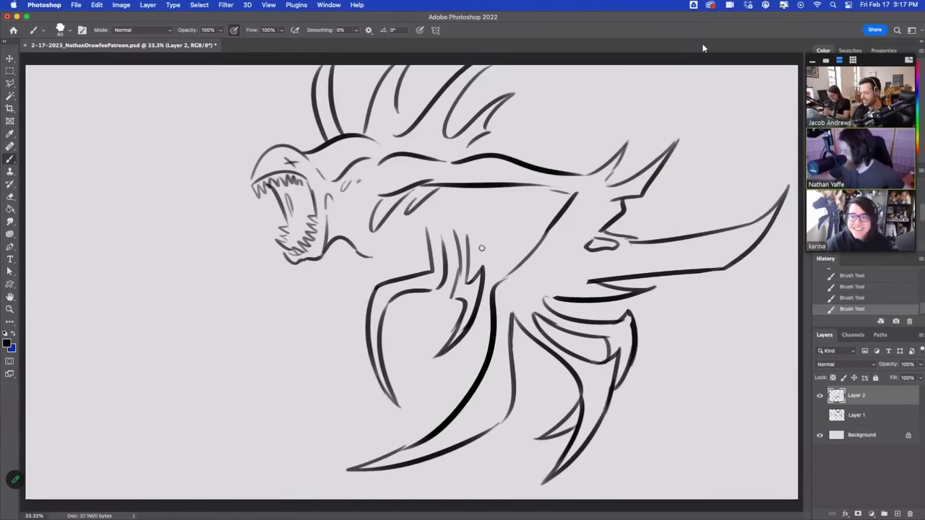
- Clean up the second front limb's joint with the eraser and redraw its lines up toward the body
drag(454, 313, 439, 345)
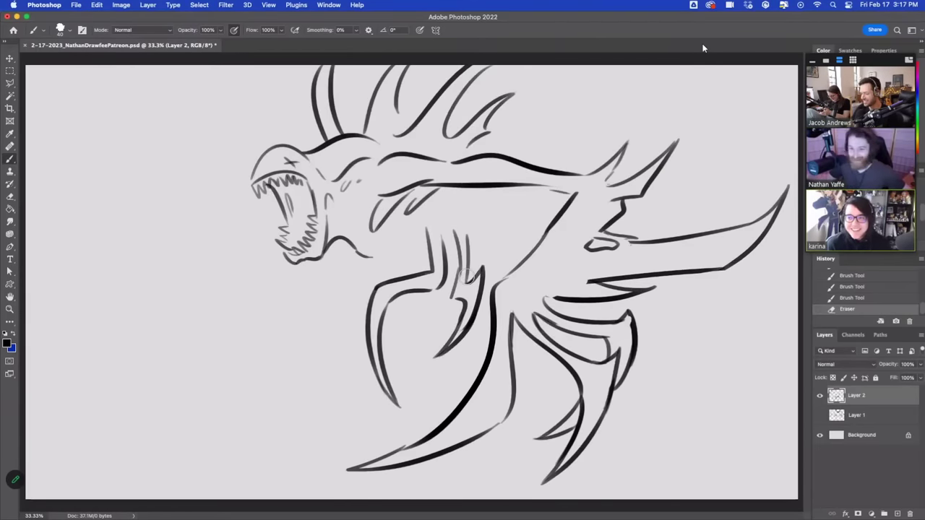
drag(455, 307, 459, 293)
drag(459, 292, 460, 244)
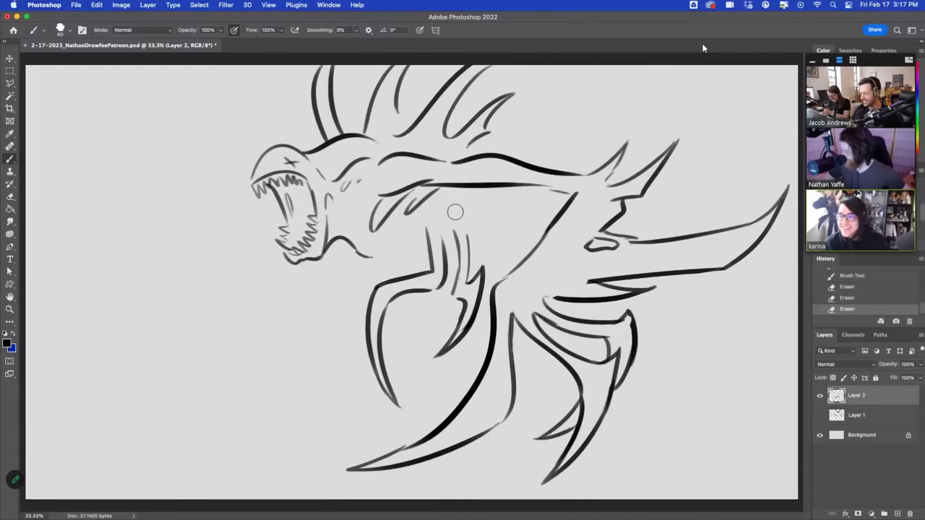
mouse_move(466, 282)
mouse_down()
mouse_move(478, 269)
mouse_move(477, 284)
mouse_move(454, 265)
mouse_move(464, 222)
mouse_move(440, 230)
mouse_up()
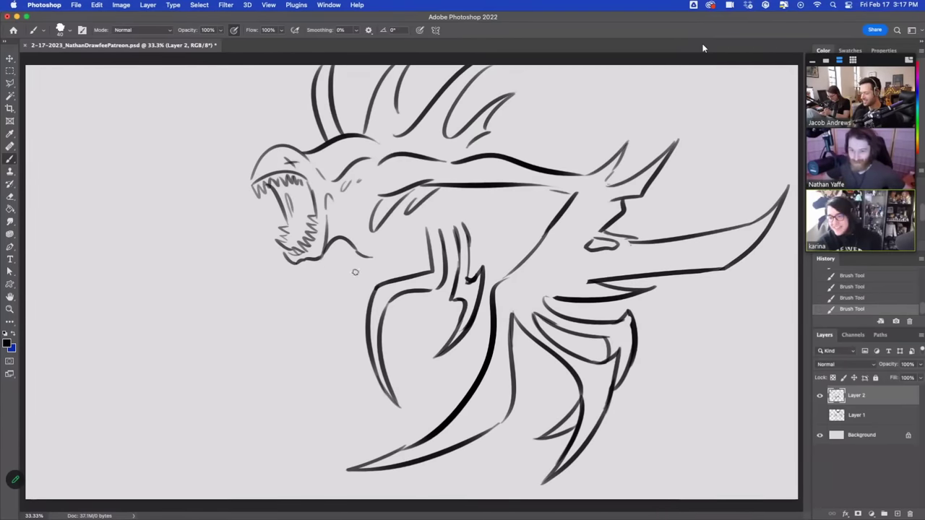
- Draw a curved pointed claw hanging below the lower jaw and erase stray marks around its tip
drag(302, 261, 318, 279)
mouse_move(331, 244)
mouse_down()
mouse_move(334, 268)
mouse_move(308, 322)
mouse_up()
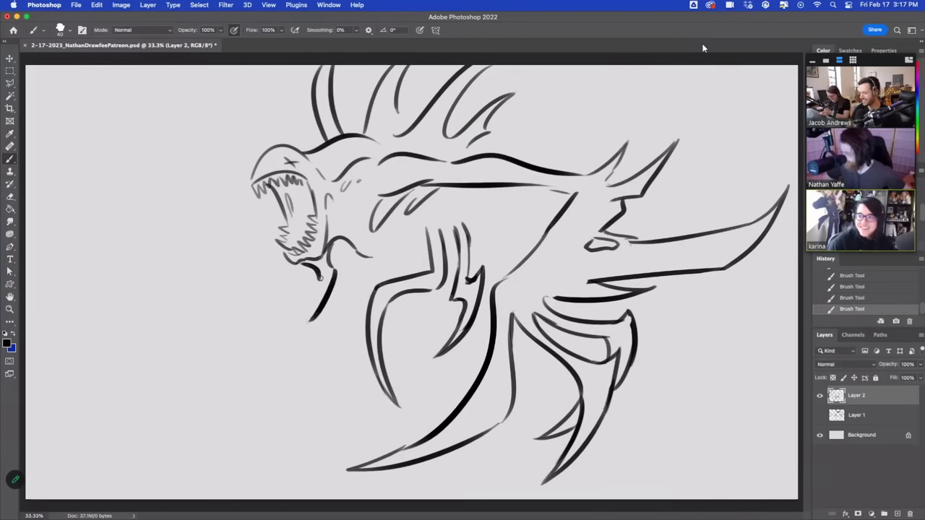
mouse_move(321, 276)
mouse_down()
mouse_move(275, 349)
mouse_move(317, 313)
mouse_up()
mouse_move(328, 266)
mouse_down()
mouse_move(328, 245)
mouse_move(329, 253)
mouse_up()
drag(277, 339, 270, 345)
mouse_move(270, 345)
mouse_down()
mouse_move(307, 286)
mouse_move(279, 355)
mouse_up()
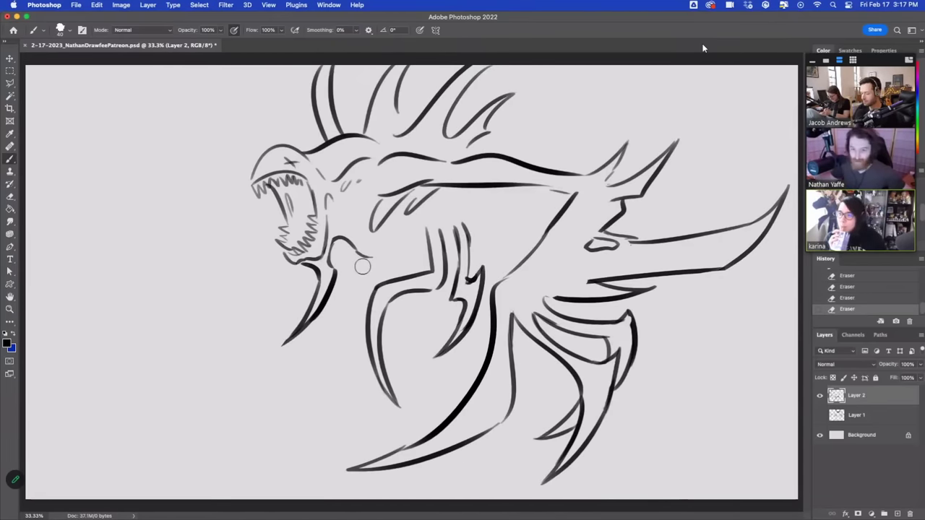
- Erase the blade of the claw below the jaw and redraw it longer with a notched knuckle
drag(319, 293, 301, 336)
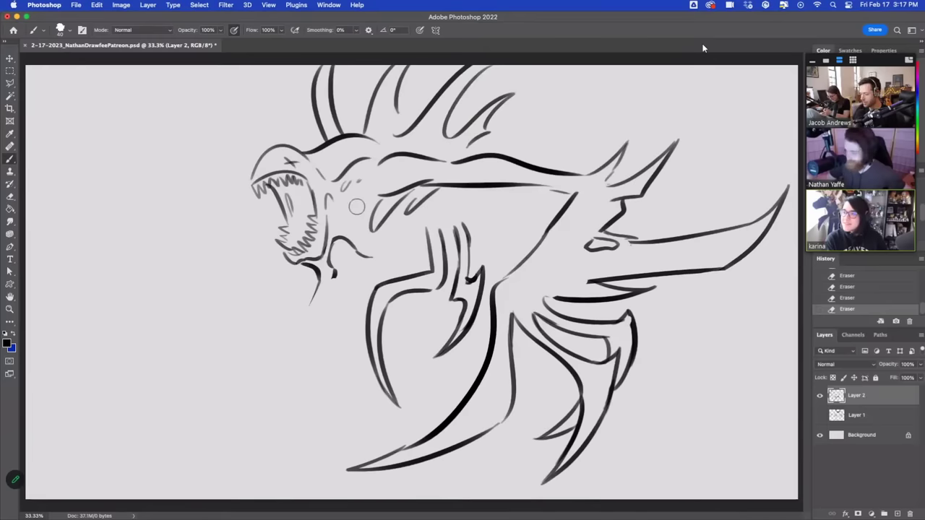
mouse_move(322, 273)
mouse_down()
mouse_move(293, 368)
mouse_move(340, 280)
mouse_up()
key(e)
mouse_move(336, 272)
mouse_down()
mouse_move(341, 282)
mouse_move(326, 282)
mouse_up()
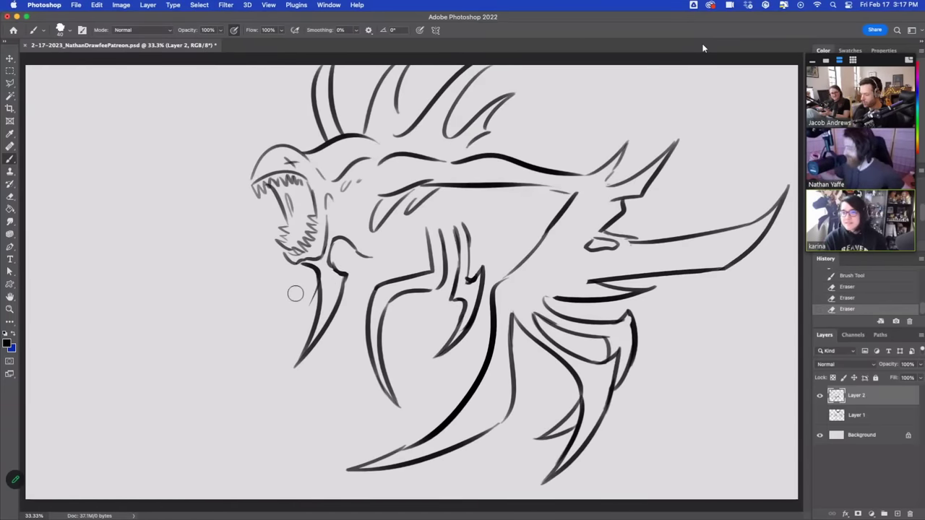
- Add a curved line inside the torso and sketch a far limb ending in a long claw sweeping forward beneath the head
key(b)
drag(493, 189, 529, 245)
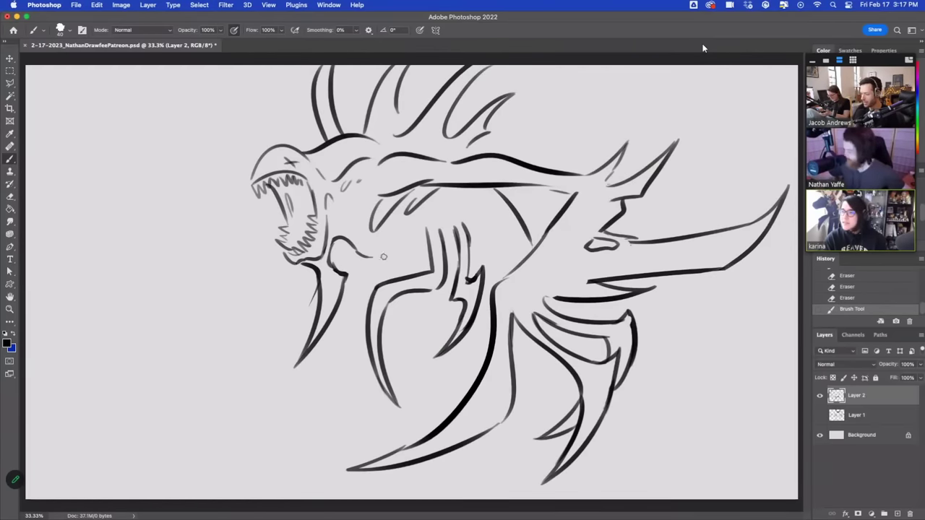
mouse_move(374, 256)
mouse_down()
mouse_move(406, 266)
mouse_move(369, 269)
mouse_up()
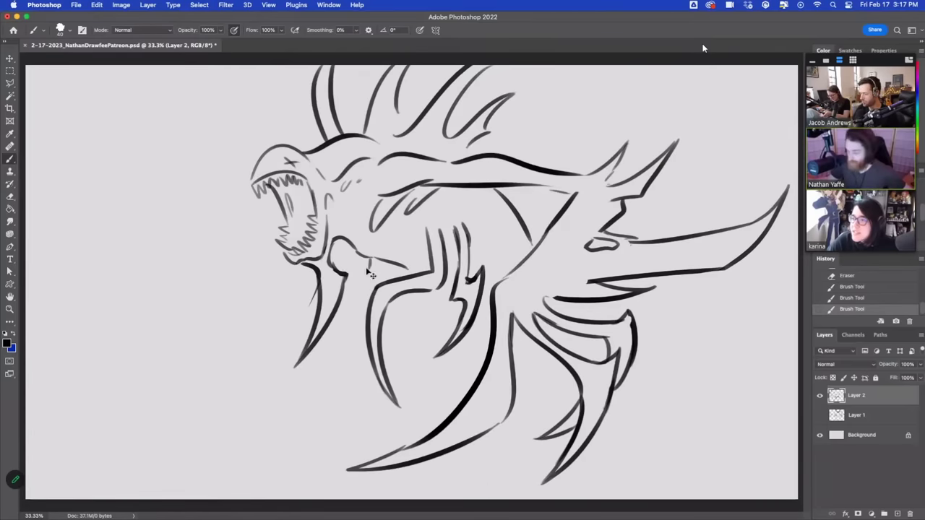
key(super+z)
mouse_move(364, 259)
mouse_down()
mouse_move(309, 301)
mouse_move(252, 347)
mouse_move(245, 407)
mouse_move(295, 328)
mouse_move(378, 280)
mouse_up()
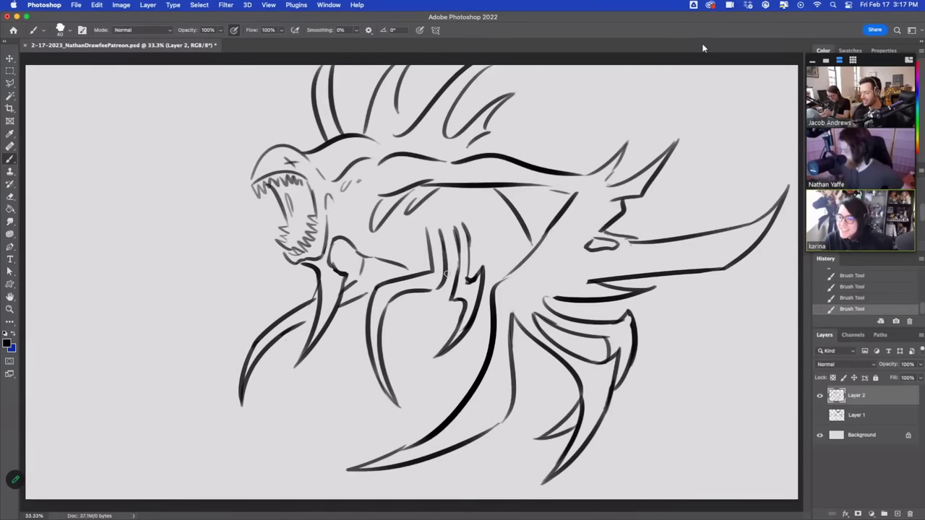
- Redraw the belly line to meet the thin front limbs and tidy the small overlaps at the second limb's joint
key(super+z)
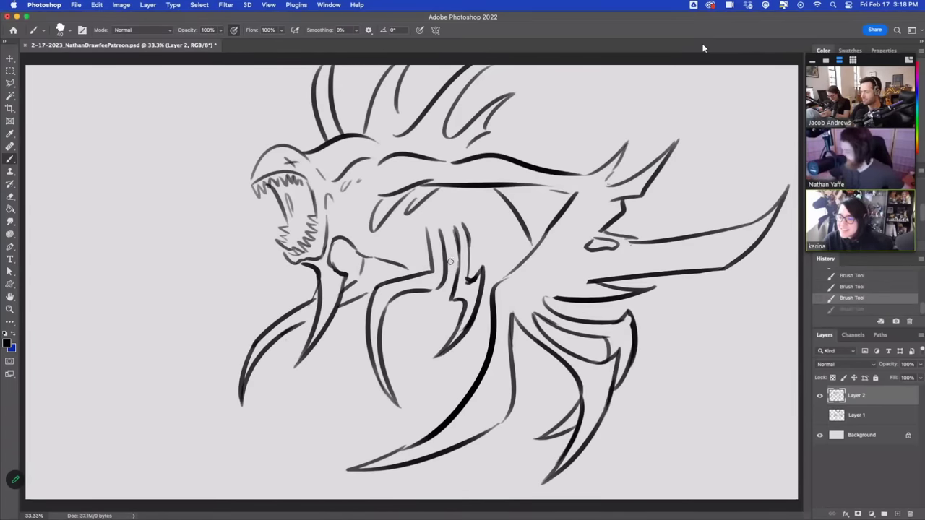
drag(447, 270, 460, 263)
key(super+z)
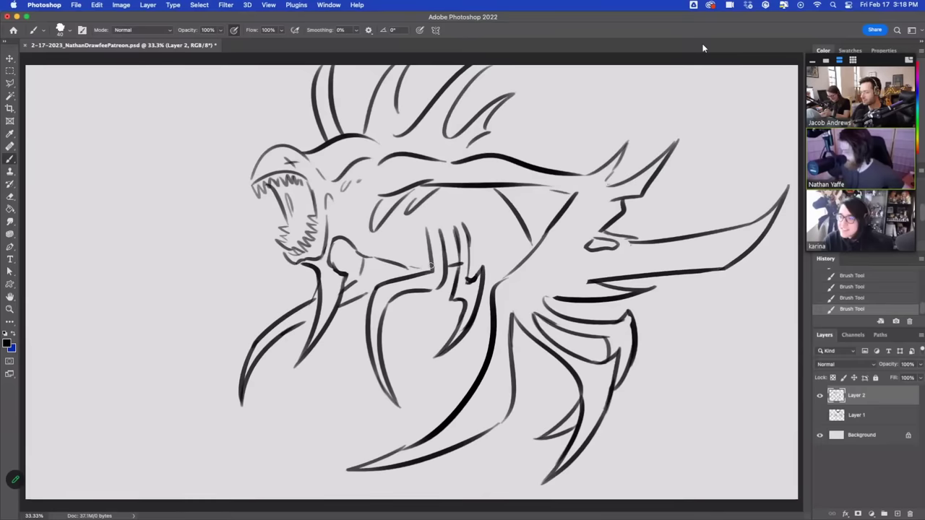
key(ctrl+z)
key(ctrl+shift+z)
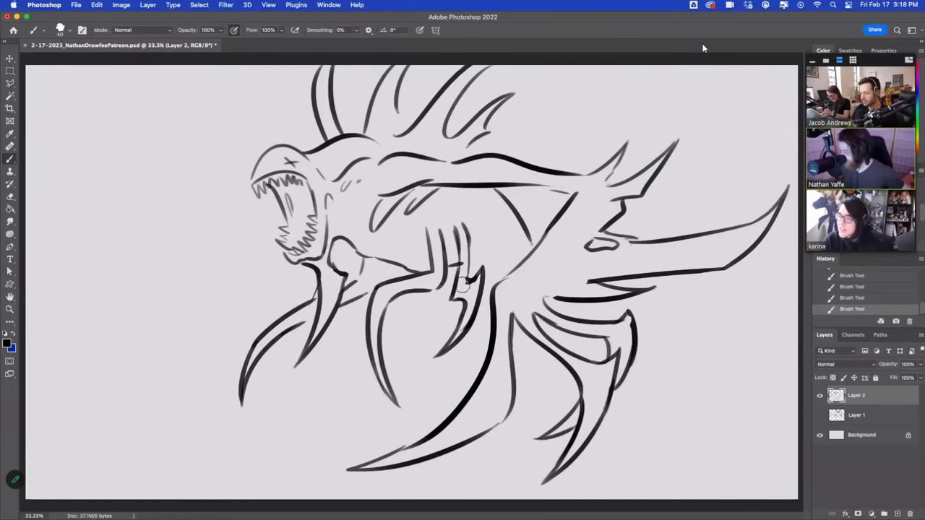
drag(461, 269, 463, 274)
drag(464, 271, 467, 277)
- Draw a second slender curved claw just behind the front limb's long claw, redrawing its edges as needed
mouse_move(392, 270)
mouse_down()
mouse_move(413, 267)
mouse_move(379, 262)
mouse_move(400, 277)
mouse_move(398, 326)
mouse_move(415, 355)
mouse_up()
key(super+z)
key(super+shift+z)
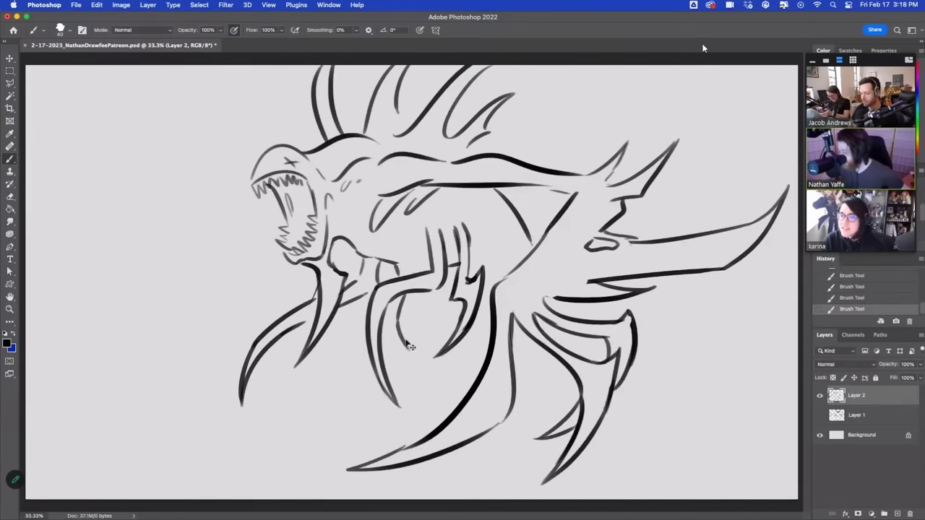
key(super+z)
mouse_move(398, 319)
mouse_down()
mouse_move(427, 379)
mouse_move(421, 295)
mouse_move(425, 379)
mouse_up()
key(super+z)
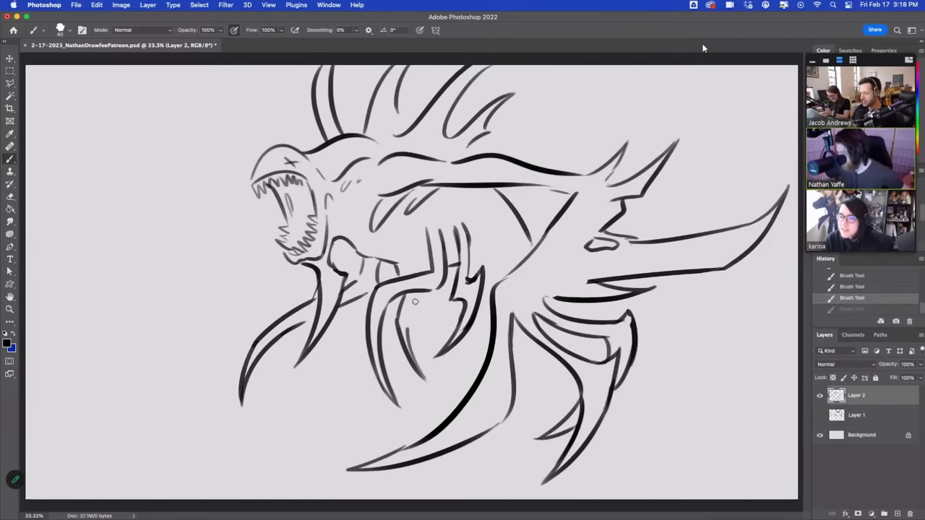
- Add a short joint line above the new claw, continue the belly line behind the thin limbs, and erase the overlap
drag(416, 295, 416, 306)
key(super+z)
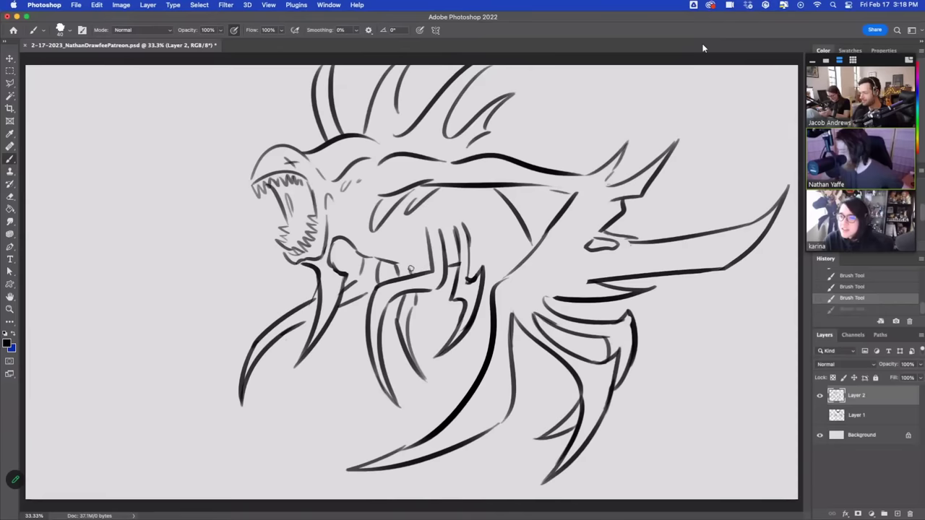
key(super+shift+z)
key(super+z)
key(super+shift+z)
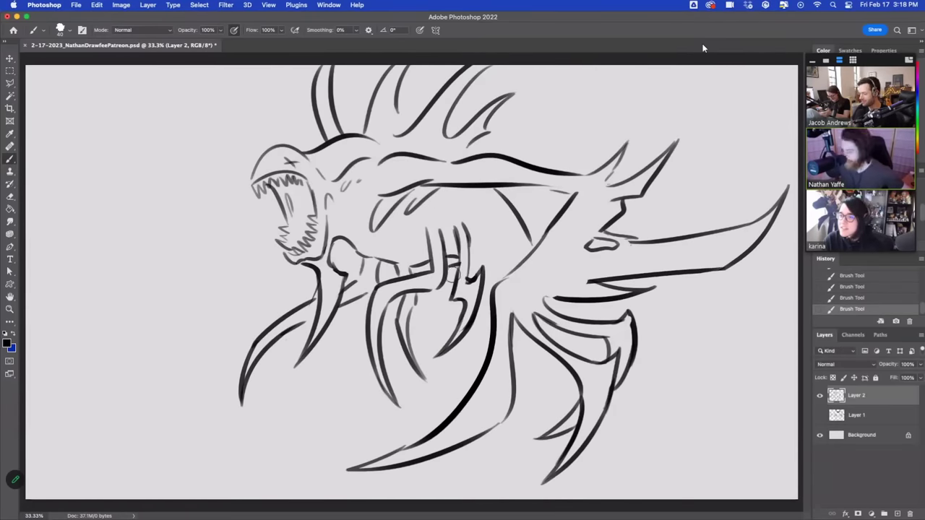
drag(449, 262, 451, 271)
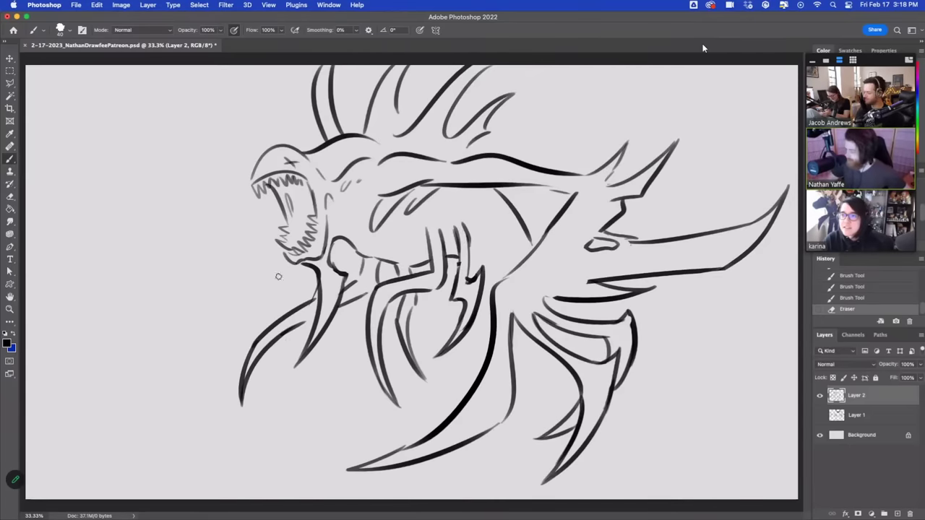
- Draw an arched forelimb in front of the lower jaw, bending down into a long, heavy curved claw
mouse_move(283, 277)
mouse_down()
mouse_move(205, 247)
mouse_move(183, 433)
mouse_move(162, 421)
mouse_up()
key(ctrl+z)
key(ctrl+z)
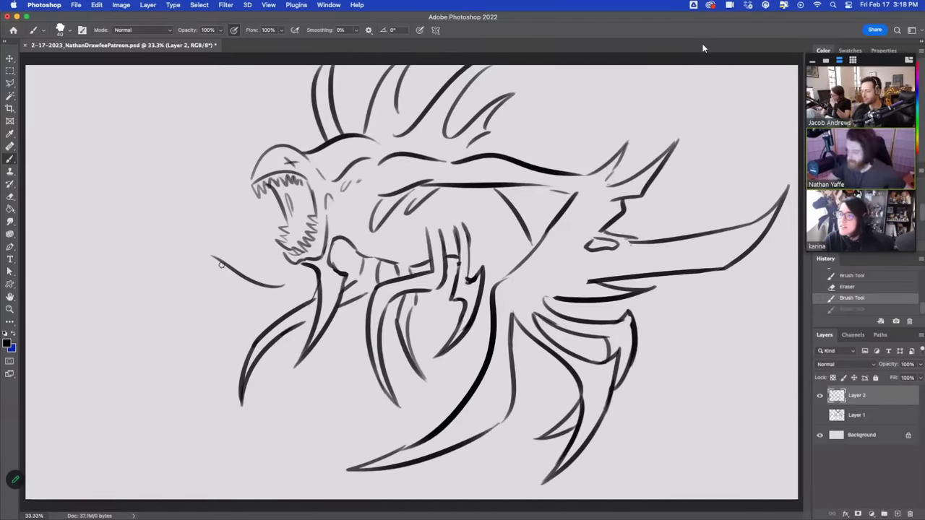
mouse_move(213, 258)
mouse_down()
mouse_move(265, 459)
mouse_move(204, 310)
mouse_up()
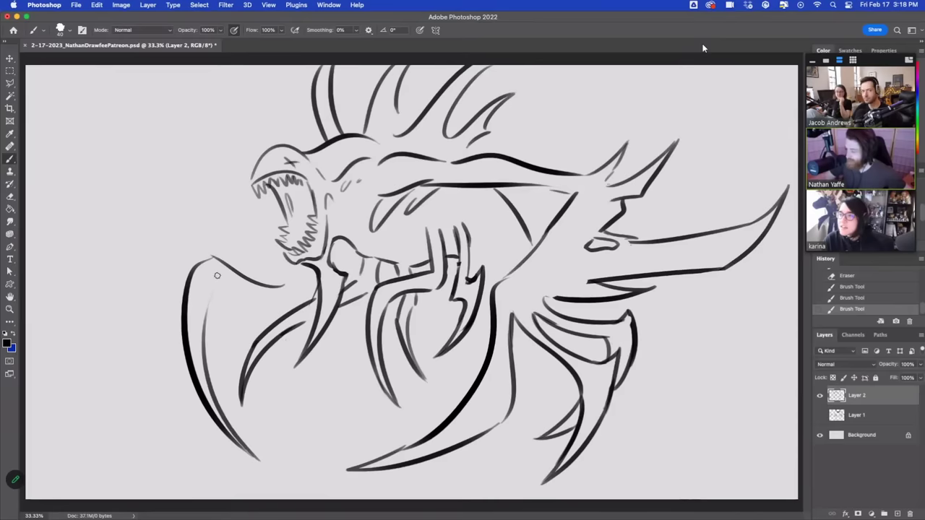
mouse_move(218, 274)
mouse_down()
mouse_move(205, 364)
mouse_move(205, 316)
mouse_up()
key(ctrl+z)
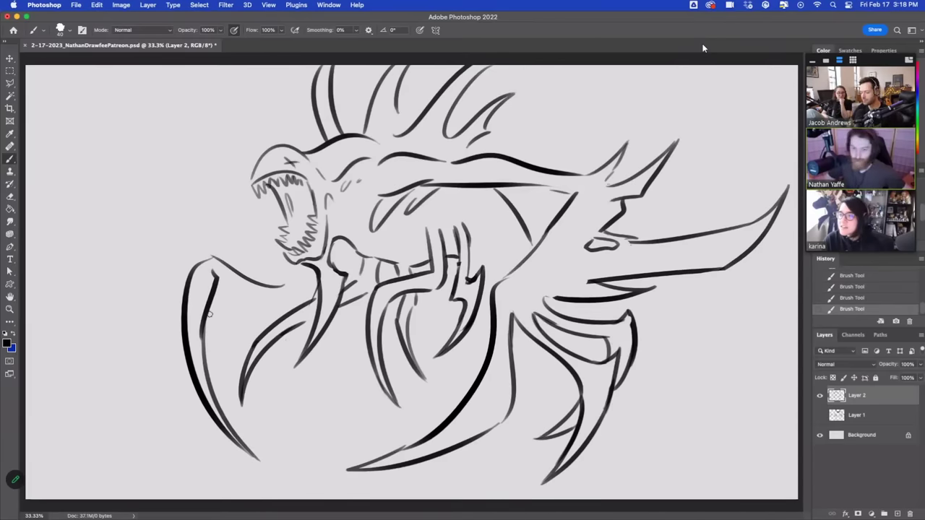
- Draw two more tapering claws fanning outward in front of the forelimb's heavy claw
drag(185, 282, 131, 352)
key(ctrl+z)
mouse_move(177, 288)
mouse_down()
mouse_move(212, 447)
mouse_move(187, 424)
mouse_move(218, 449)
mouse_move(161, 340)
mouse_up()
key(super+z)
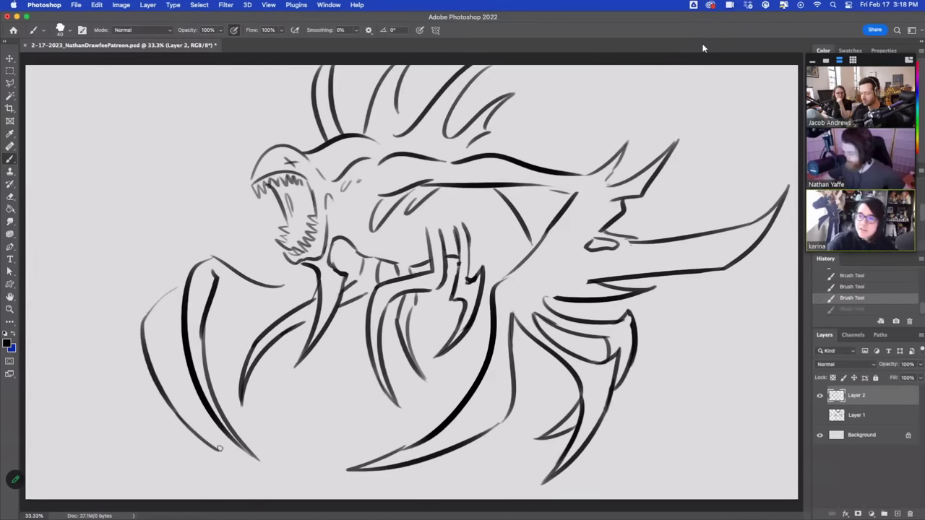
mouse_move(219, 451)
mouse_down()
mouse_move(160, 332)
mouse_move(205, 434)
mouse_move(161, 334)
mouse_move(180, 291)
mouse_up()
key(super+z)
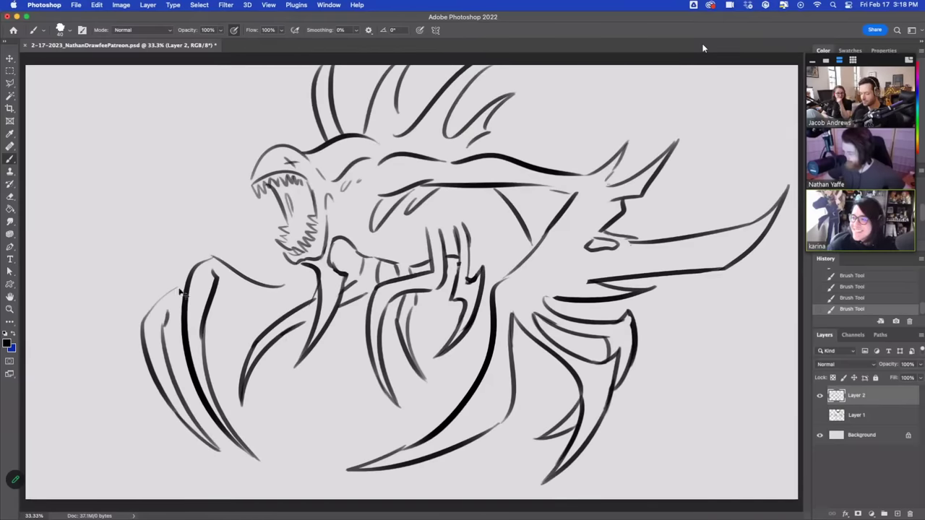
key(super+z)
drag(169, 330, 166, 357)
key(ctrl+shift+z)
key(ctrl+z)
key(ctrl+shift+z)
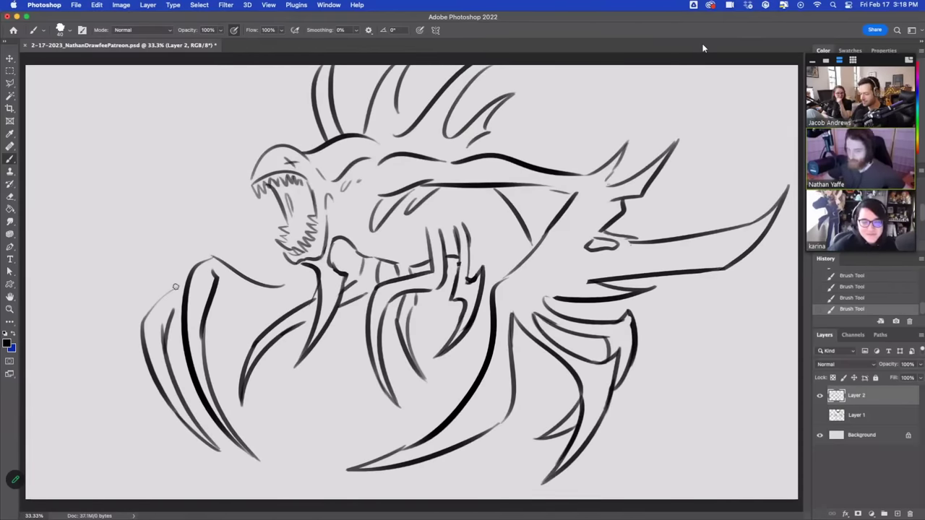
mouse_move(141, 322)
mouse_down()
mouse_move(123, 444)
mouse_move(145, 326)
mouse_up()
key(super+z)
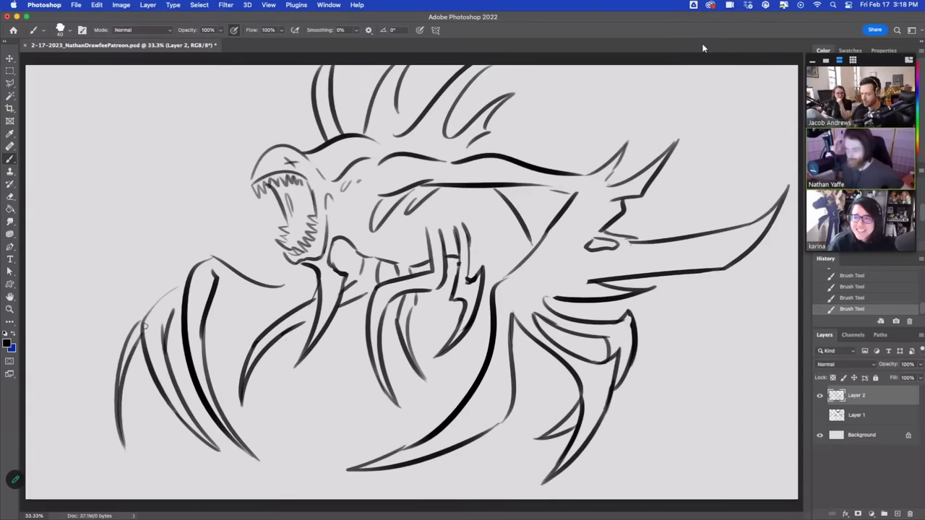
- Draw a far digit hooking from the forelimb's inner side, passing behind the other claws and ending in a pointed tip
mouse_move(214, 304)
mouse_down()
mouse_move(230, 287)
mouse_move(246, 300)
mouse_move(208, 326)
mouse_up()
key(super+z)
key(super+z)
key(ctrl+z)
key(ctrl+shift+z)
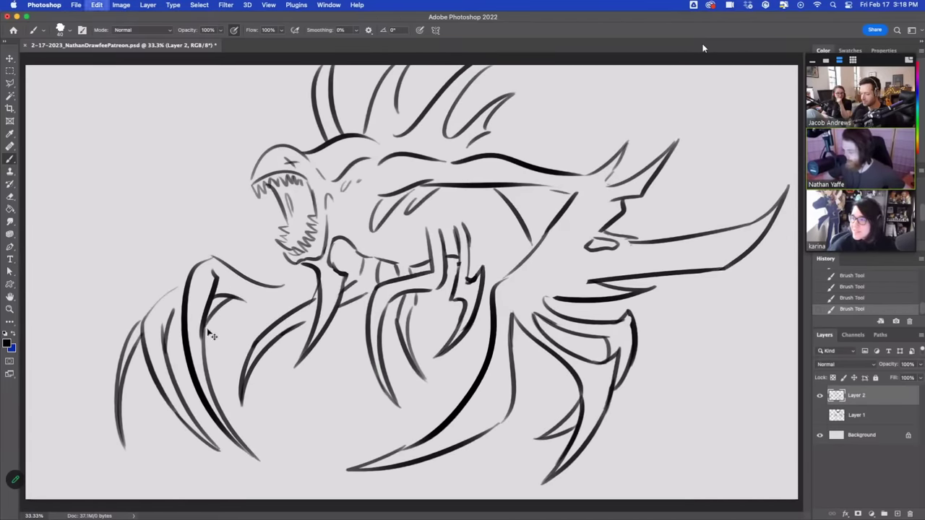
key(ctrl+z)
key(ctrl+shift+z)
key(ctrl+z)
key(ctrl+shift+z)
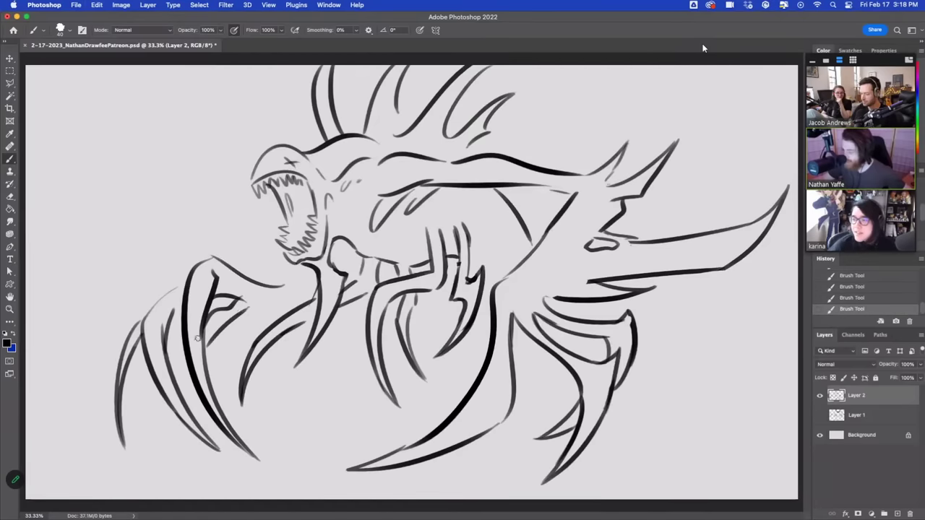
key(ctrl+z)
mouse_move(183, 348)
mouse_down()
mouse_move(173, 362)
mouse_move(187, 365)
mouse_up()
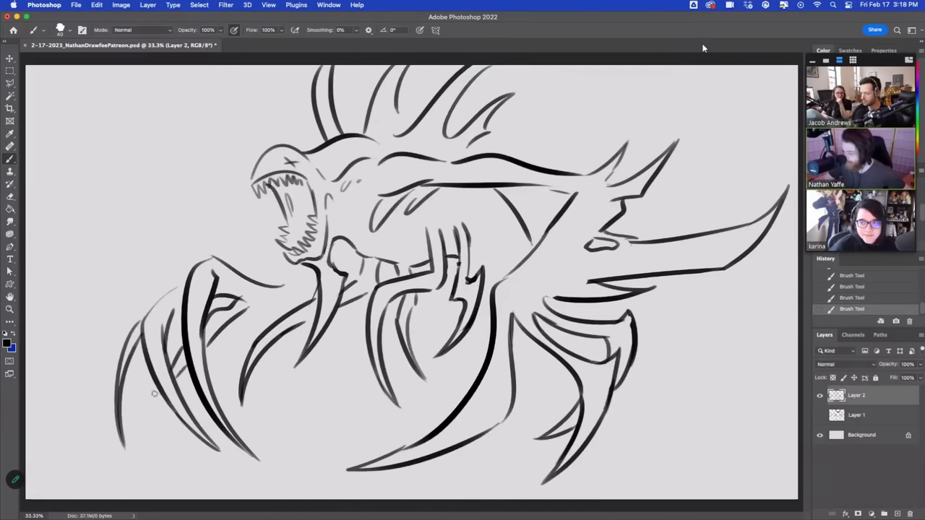
drag(156, 400, 141, 436)
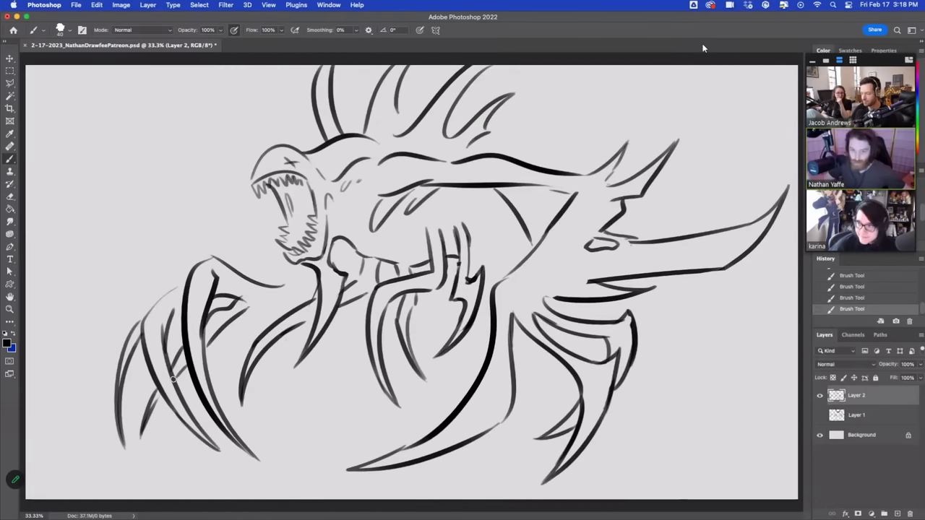
- Extend the forelimb's upper and lower edges back behind the jaw claw and add a contour line inside the shoulder knob
drag(245, 311, 274, 321)
mouse_move(269, 287)
mouse_down()
mouse_move(294, 304)
mouse_move(297, 337)
mouse_up()
key(ctrl+z)
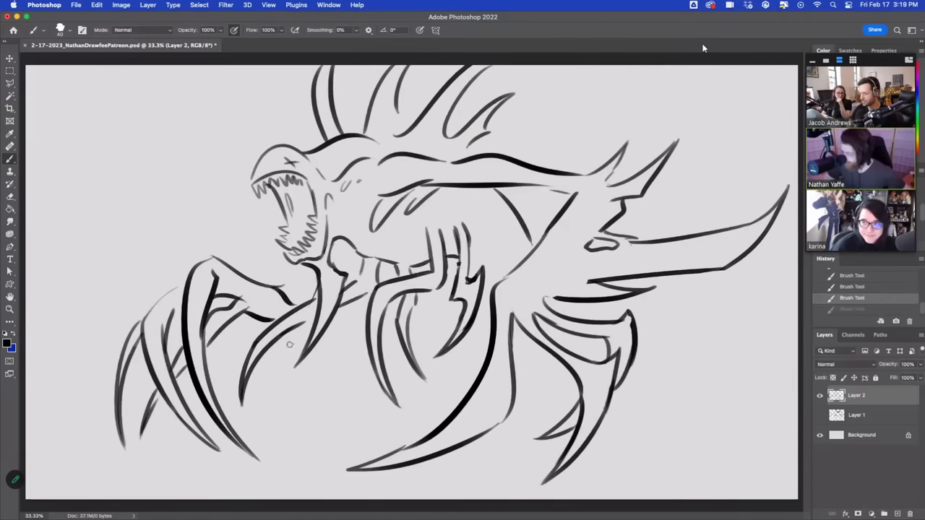
key(ctrl+shift+z)
key(ctrl+z)
key(ctrl+shift+z)
mouse_move(324, 343)
mouse_down()
mouse_move(354, 339)
mouse_move(334, 336)
mouse_up()
key(ctrl+z)
drag(342, 266, 344, 241)
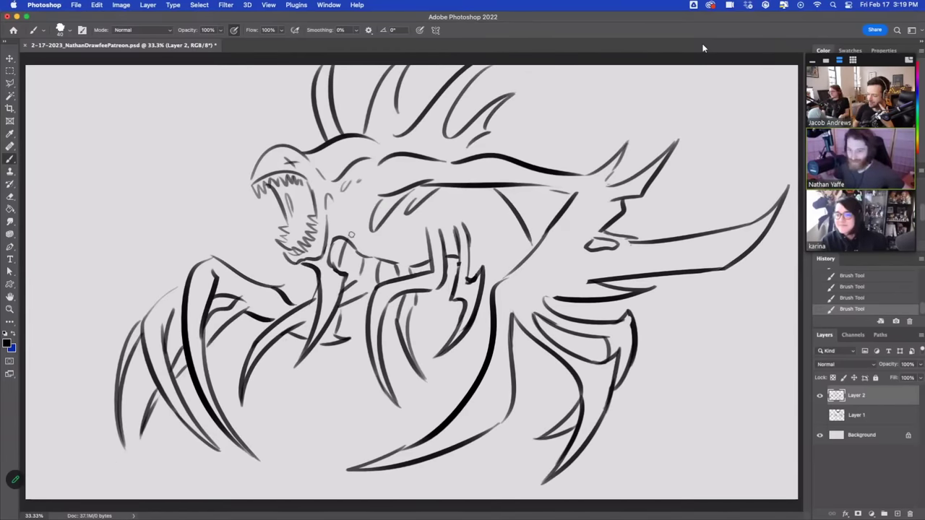
- Draw a small hatched eye under the brow, then thicken and clean up the snout's outline
key(super+z)
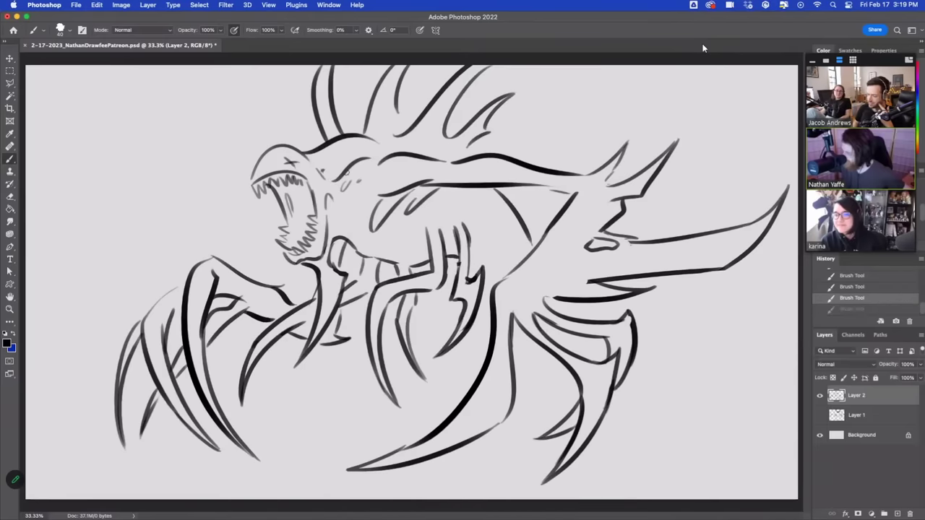
mouse_move(347, 173)
mouse_down()
mouse_move(330, 178)
mouse_move(334, 170)
mouse_up()
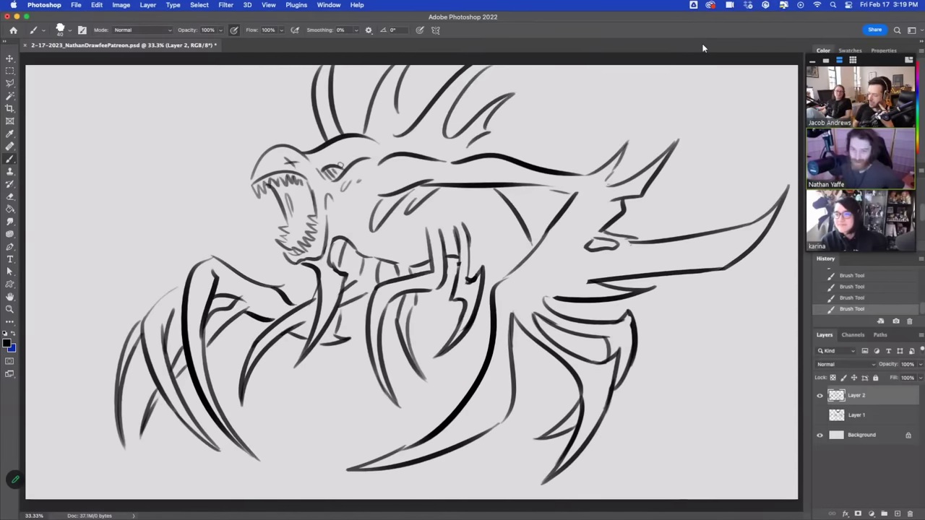
mouse_move(252, 183)
mouse_down()
mouse_move(258, 151)
mouse_move(250, 180)
mouse_move(285, 143)
mouse_up()
key(super+z)
key(super+z)
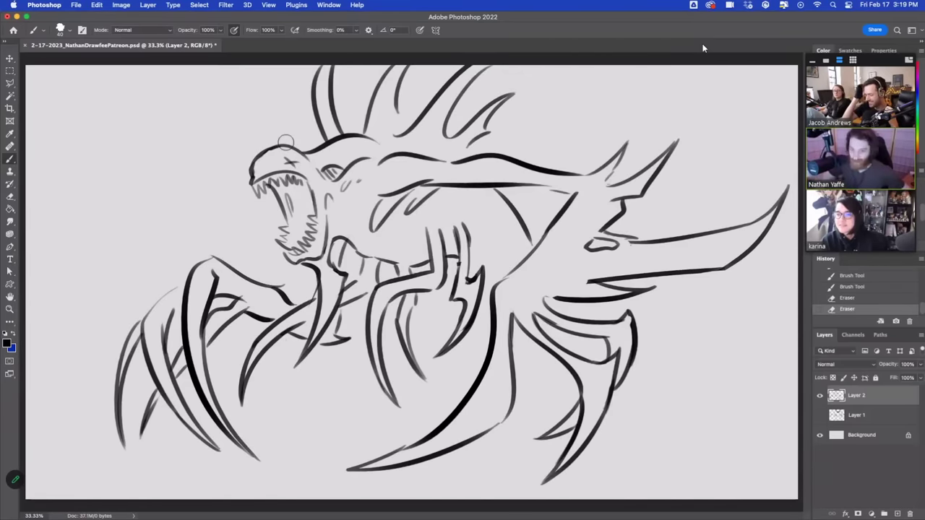
- Shade the back of the monster's open mouth with dark brush strokes
key(b)
mouse_move(289, 188)
mouse_down()
mouse_move(303, 214)
mouse_move(316, 207)
mouse_move(314, 215)
mouse_up()
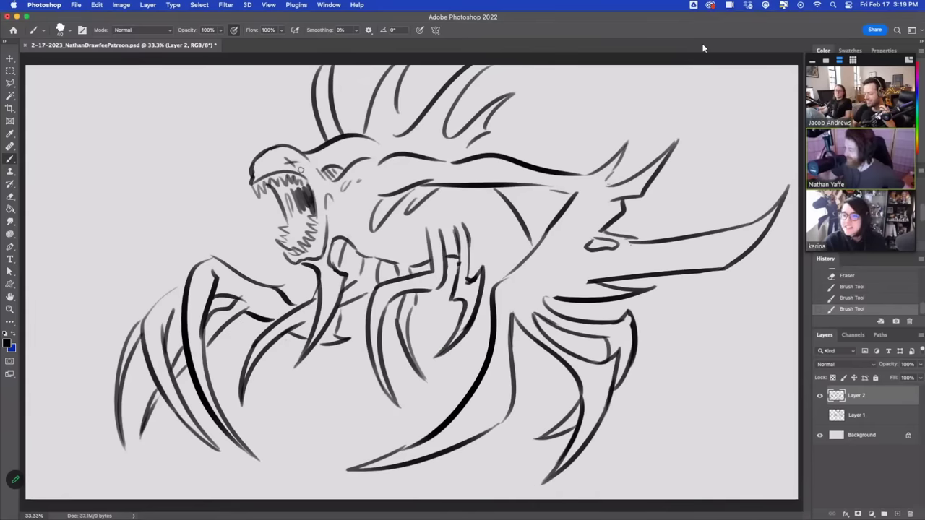
drag(482, 299, 479, 334)
key(super+z)
key(super+z)
drag(480, 334, 441, 376)
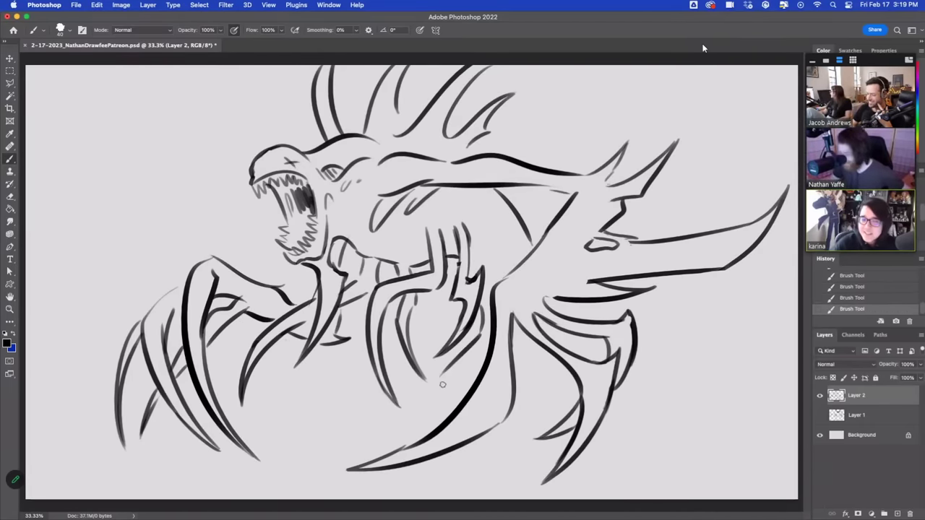
key(super+z)
key(shift+super+z)
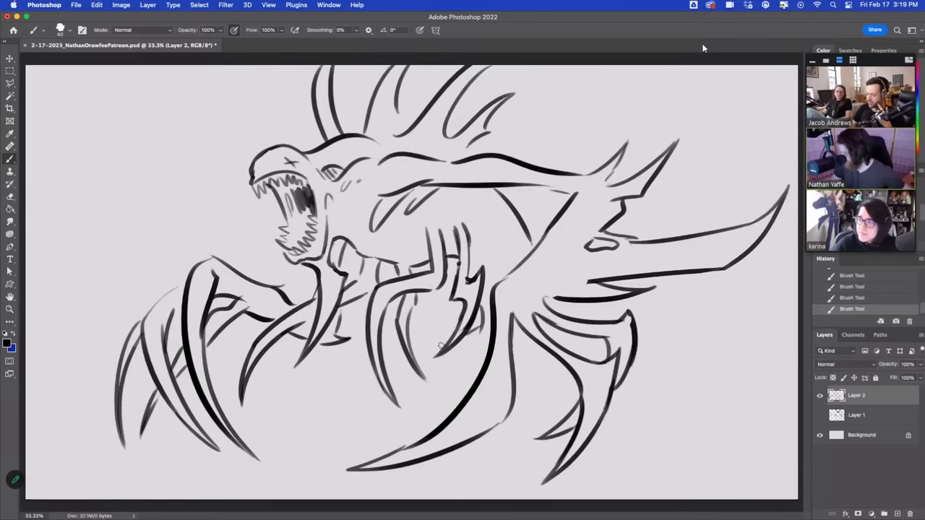
key(super+z)
key(super+z)
- Sketch the upper and lower edges of a far limb reaching forward from the large hind claw behind the front claws
drag(483, 307, 405, 356)
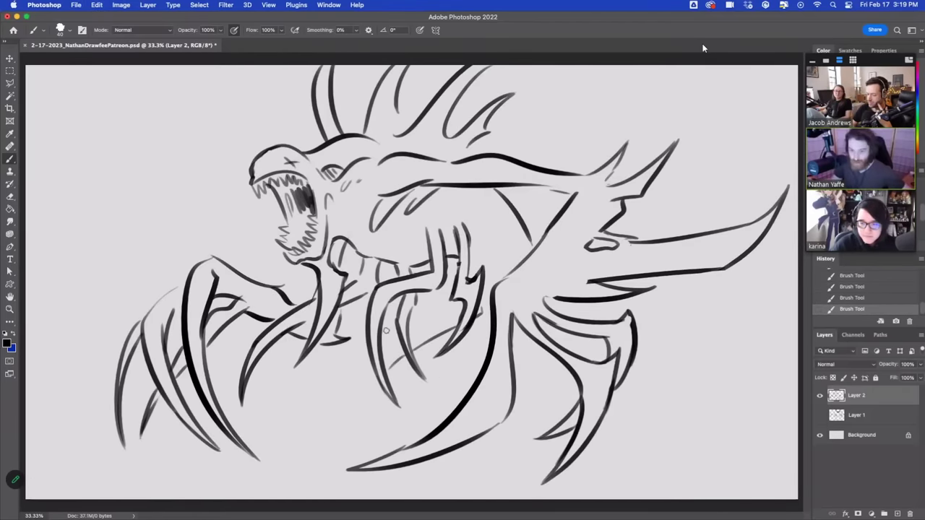
drag(376, 383, 360, 408)
key(super+z)
mouse_move(483, 362)
mouse_down()
mouse_move(427, 393)
mouse_move(440, 374)
mouse_move(444, 396)
mouse_up()
key(super+z)
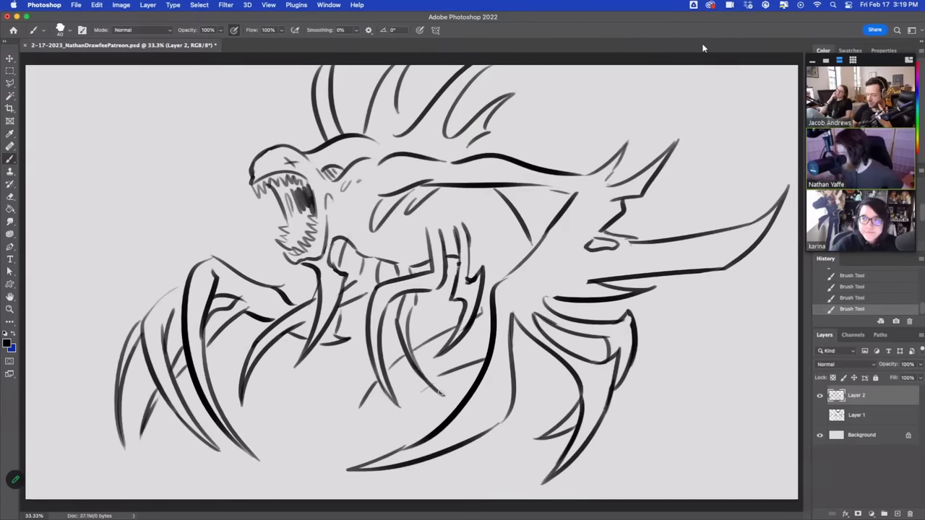
- Lengthen the front limb's two slender claws so their tips overlap the far limb
drag(412, 352, 444, 395)
drag(386, 391, 413, 419)
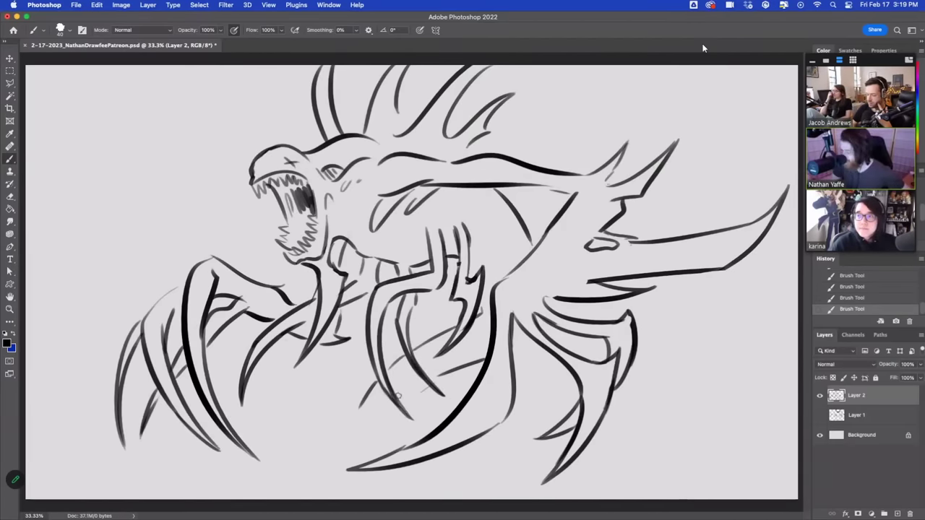
mouse_move(410, 379)
mouse_down()
mouse_move(399, 396)
mouse_move(411, 379)
mouse_up()
- Extend the far limb down past the big claw's tip, erasing and redrawing its lower end with a second inner line
drag(471, 365, 438, 374)
mouse_move(387, 403)
mouse_down()
mouse_move(320, 473)
mouse_move(315, 491)
mouse_up()
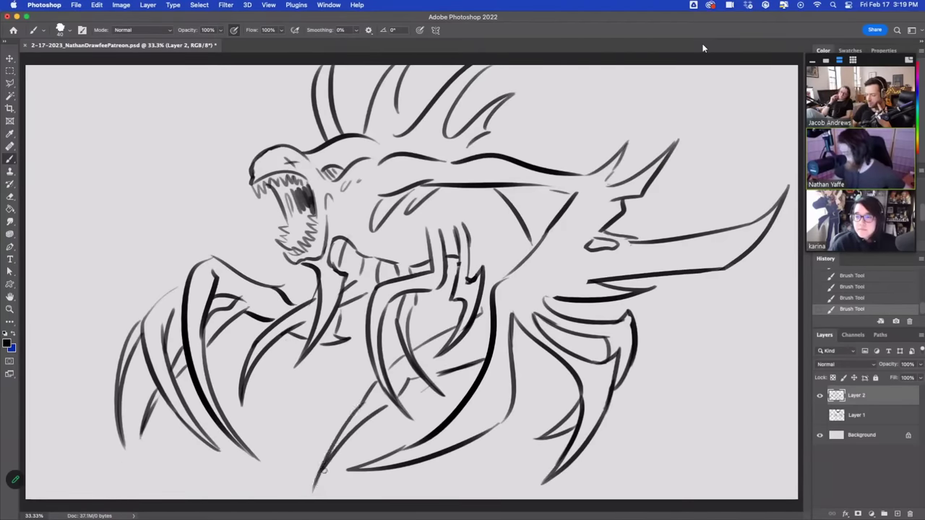
drag(374, 410, 330, 488)
key(b)
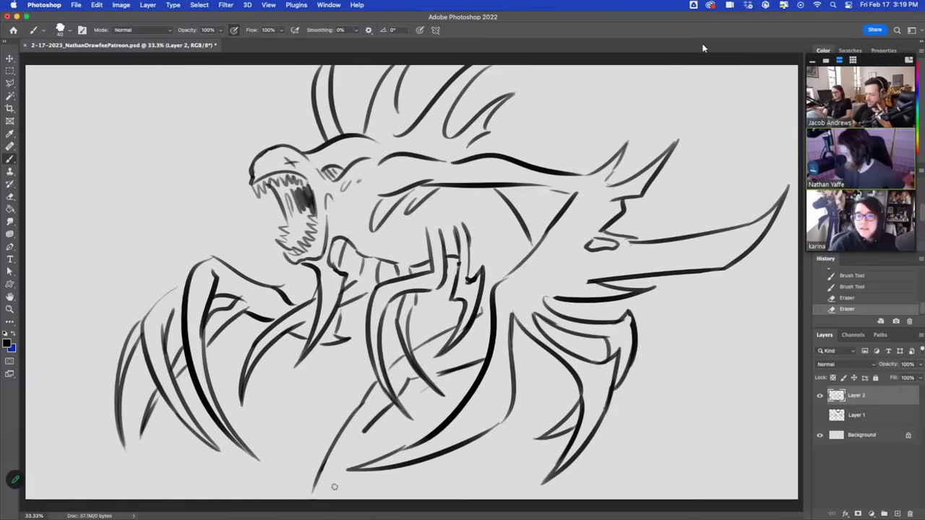
drag(373, 383, 323, 481)
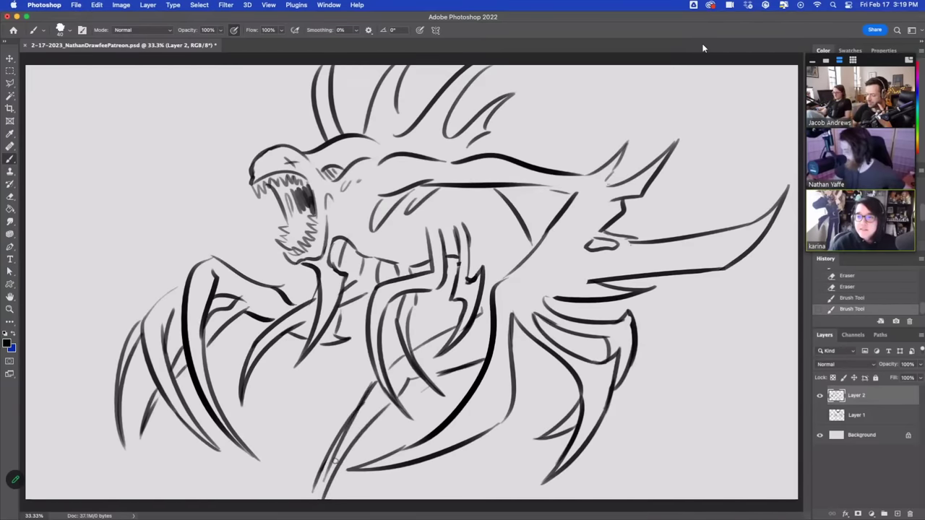
- Sketch a far hind leg slanting down and back behind the rear claws, and erase the ends of its two edge lines
drag(535, 342, 515, 360)
key(super+z)
key(super+z)
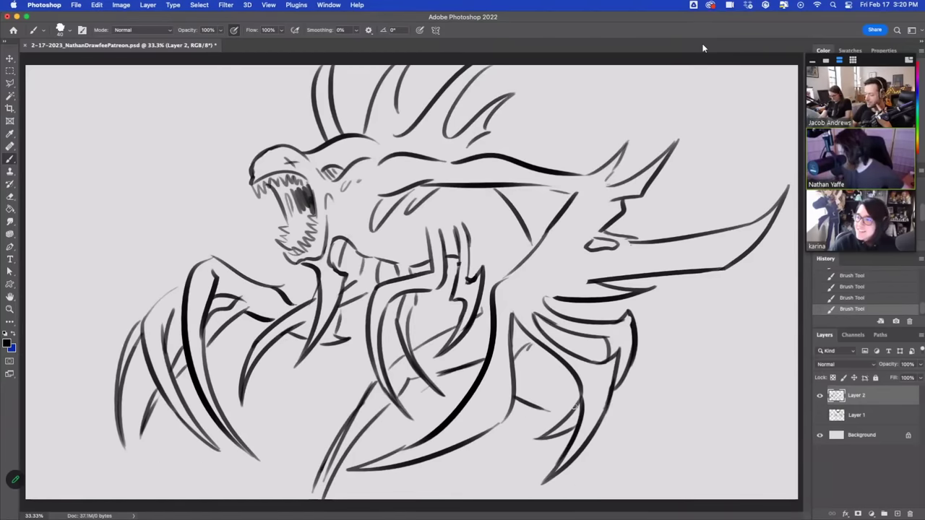
key(ctrl+z)
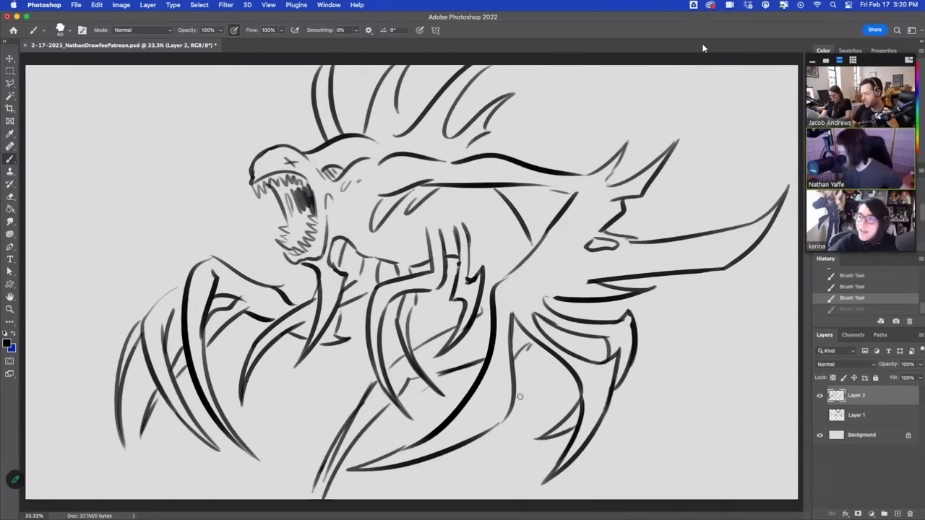
drag(519, 395, 658, 466)
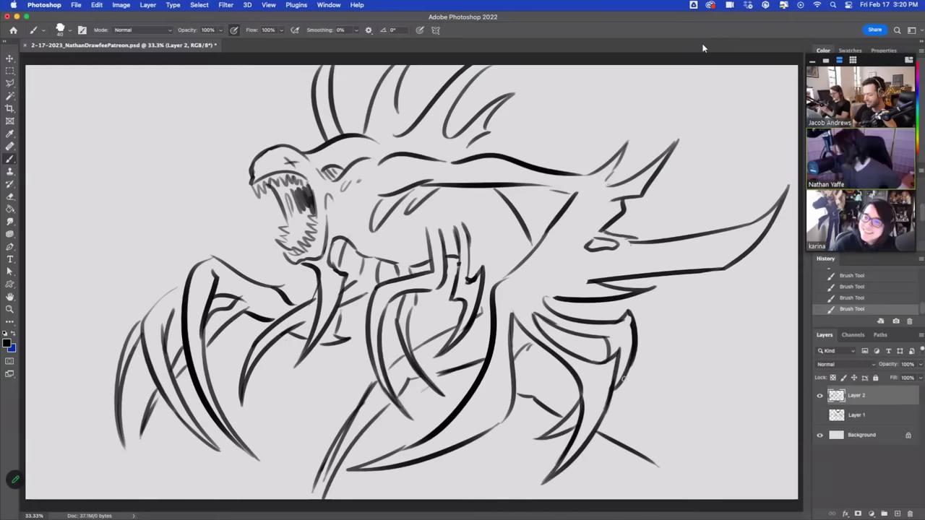
key(ctrl+z)
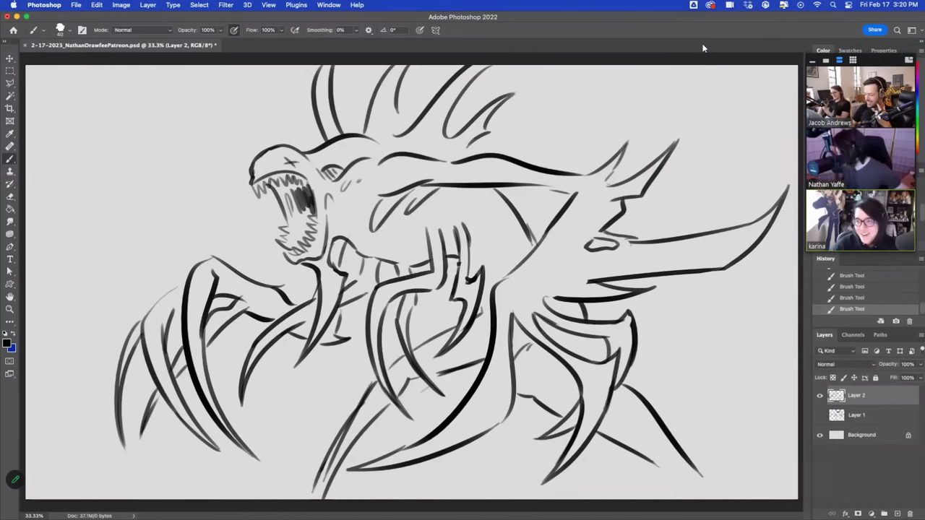
mouse_move(655, 463)
mouse_down()
mouse_move(698, 497)
mouse_move(679, 478)
mouse_up()
key(e)
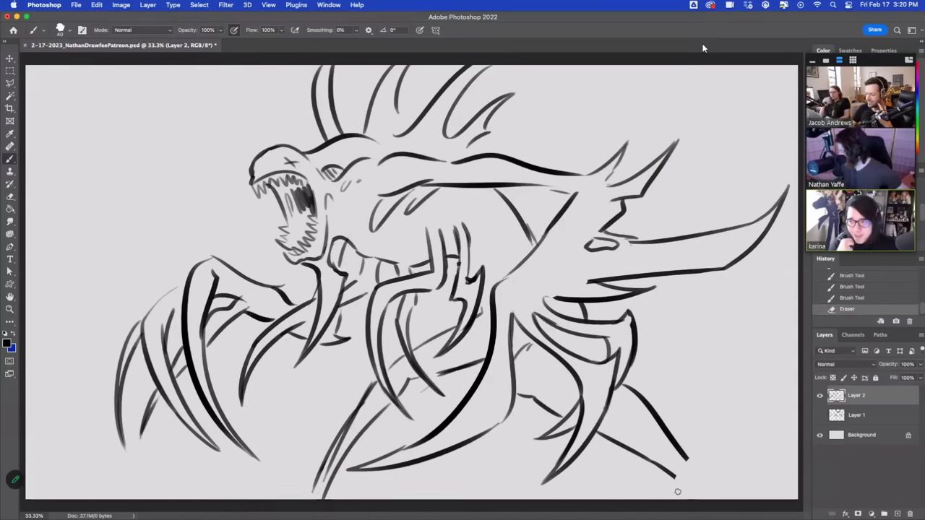
- Sketch a skull with two eye sockets at the far hind leg's end, a small mound beside it and grass blades above
drag(678, 481, 746, 441)
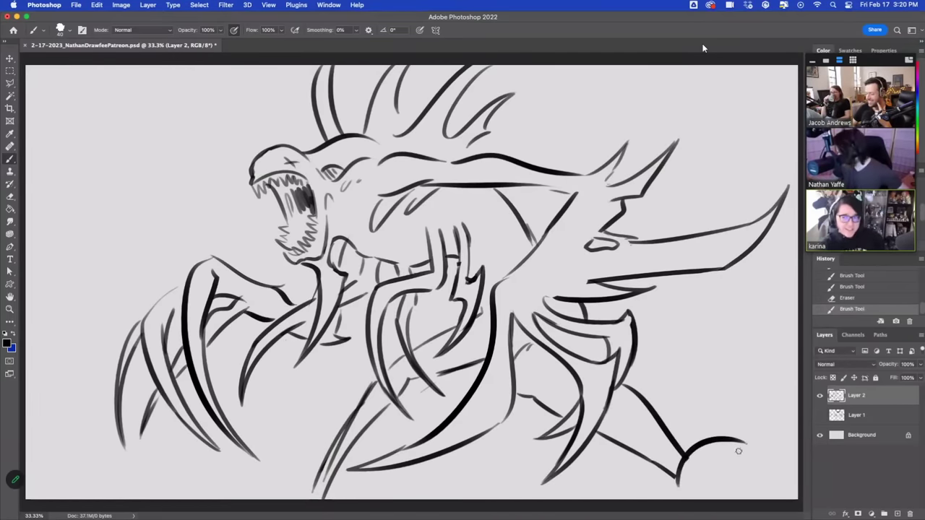
mouse_move(685, 478)
mouse_down()
mouse_move(703, 494)
mouse_move(753, 480)
mouse_up()
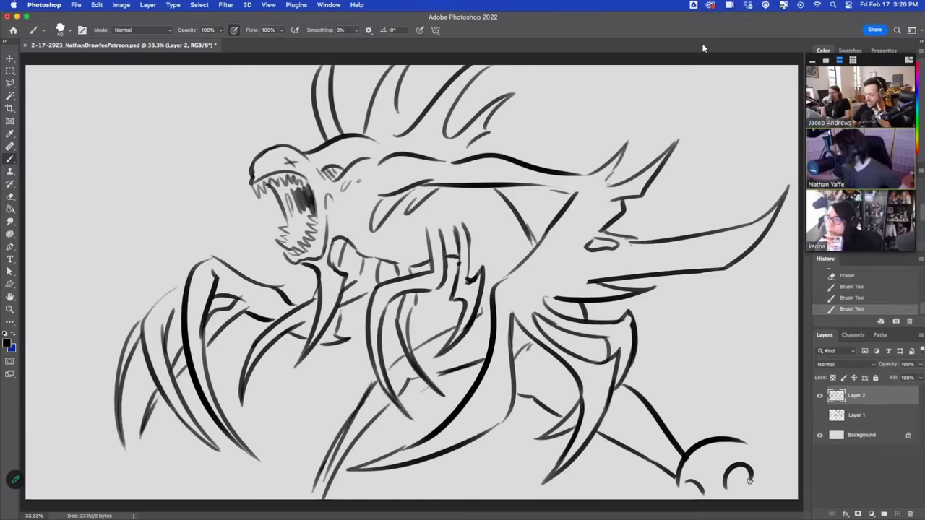
drag(685, 483, 700, 495)
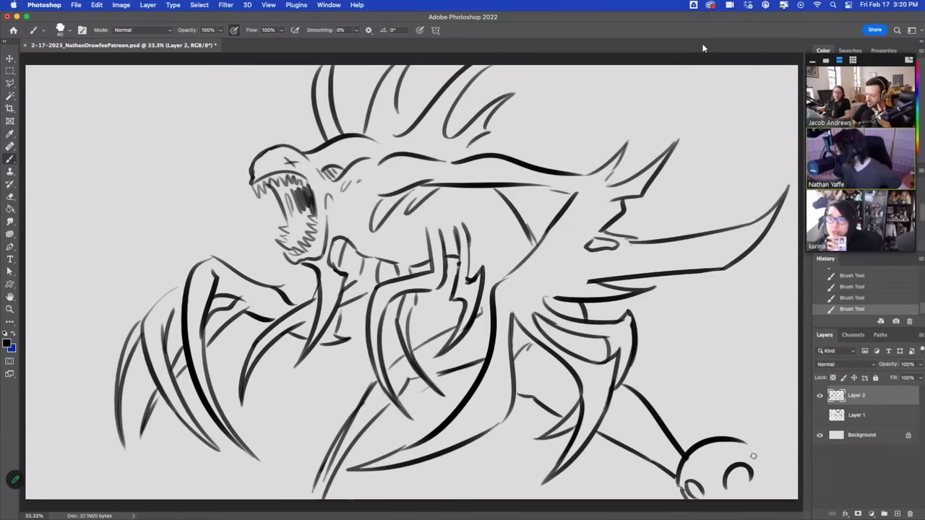
drag(630, 499, 684, 474)
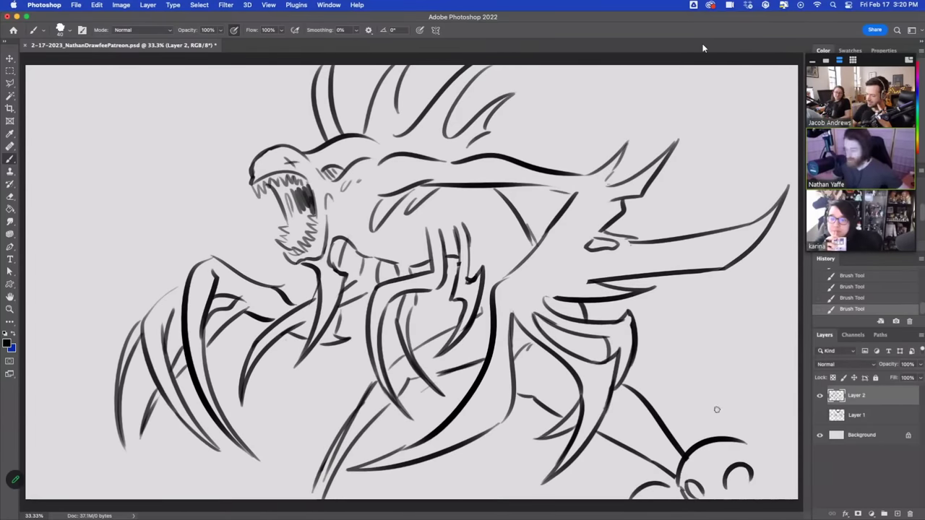
drag(719, 435, 730, 379)
mouse_move(738, 434)
mouse_down()
mouse_move(738, 373)
mouse_move(753, 384)
mouse_up()
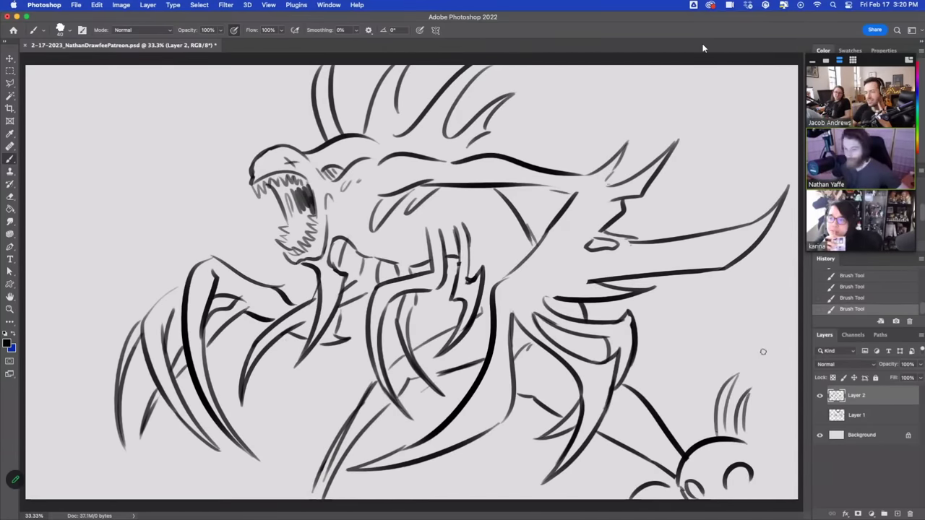
- Sketch a second skull cut off by the canvas edge, redrawing its cranium curve and adding the face contour, nose hole and eye socket
drag(756, 433, 801, 394)
key(super+z)
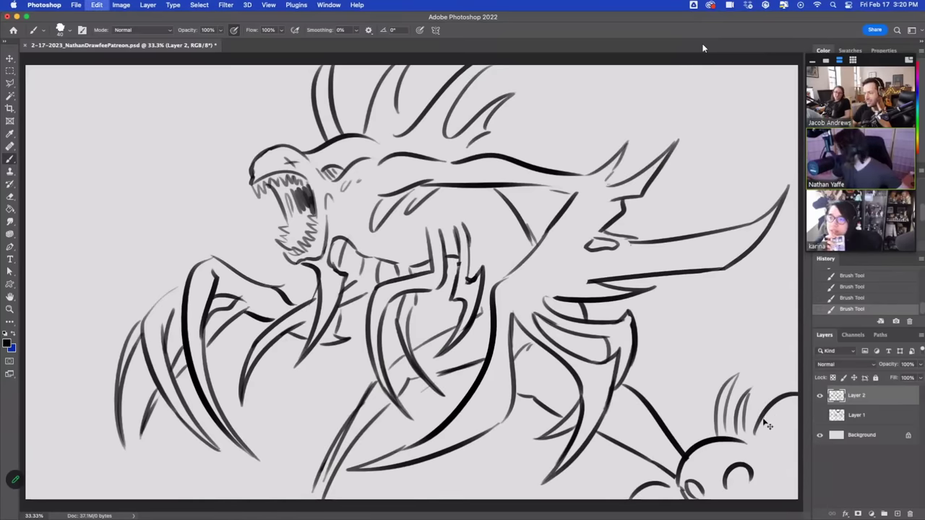
mouse_move(758, 430)
mouse_down()
mouse_move(779, 397)
mouse_move(799, 389)
mouse_up()
key(super+z)
drag(760, 426, 799, 382)
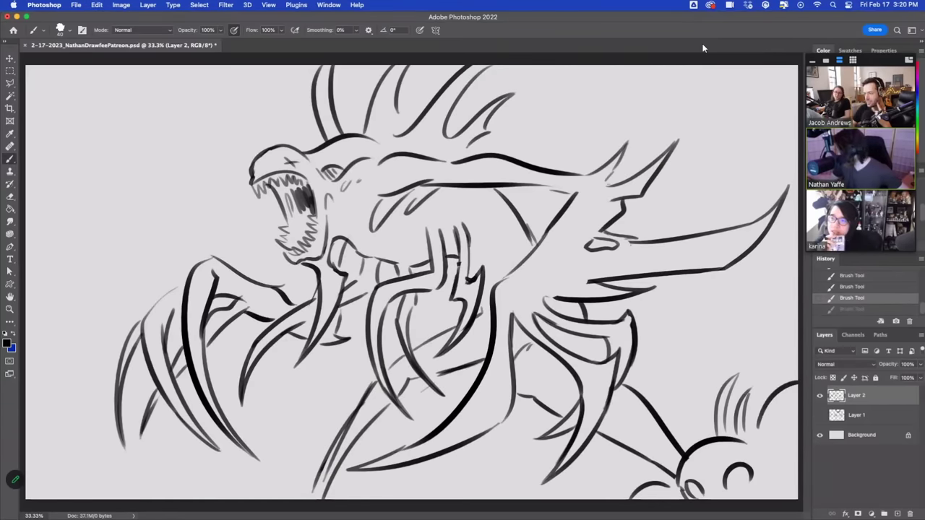
key(super+shift+z)
key(super+z)
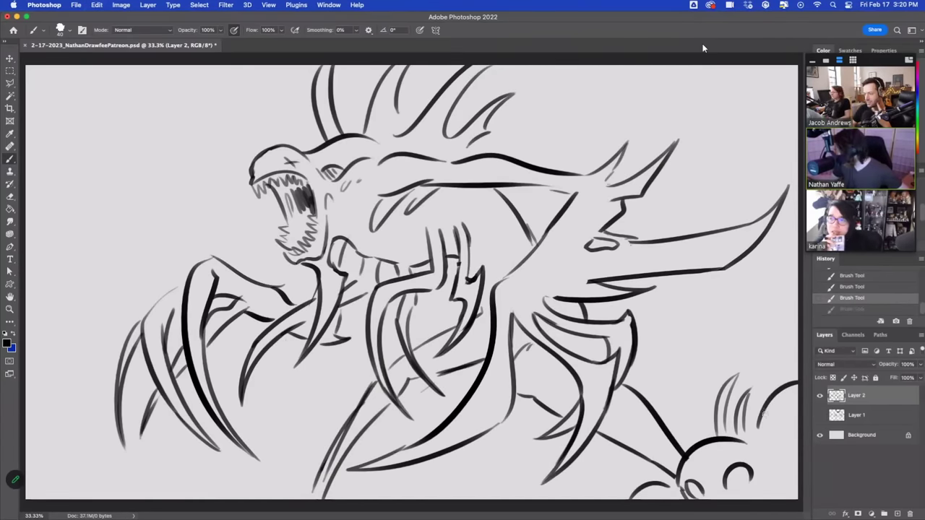
key(super+shift+z)
mouse_move(760, 406)
mouse_down()
mouse_move(771, 385)
mouse_move(795, 435)
mouse_move(779, 430)
mouse_up()
key(b)
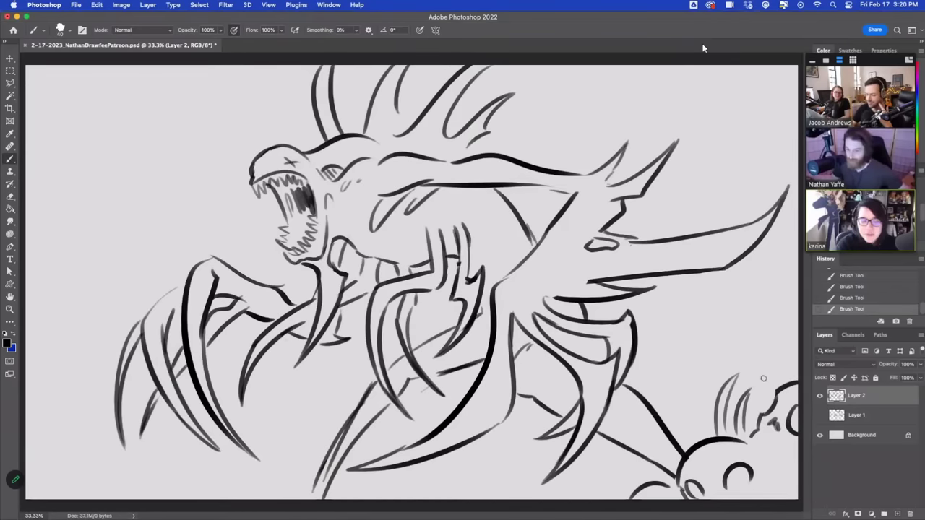
- Complete the edge skull's jaw line and close the far side of the first skull
key(super+z)
mouse_move(750, 438)
mouse_down()
mouse_move(794, 457)
mouse_move(770, 478)
mouse_move(771, 491)
mouse_move(740, 499)
mouse_up()
key(super+z)
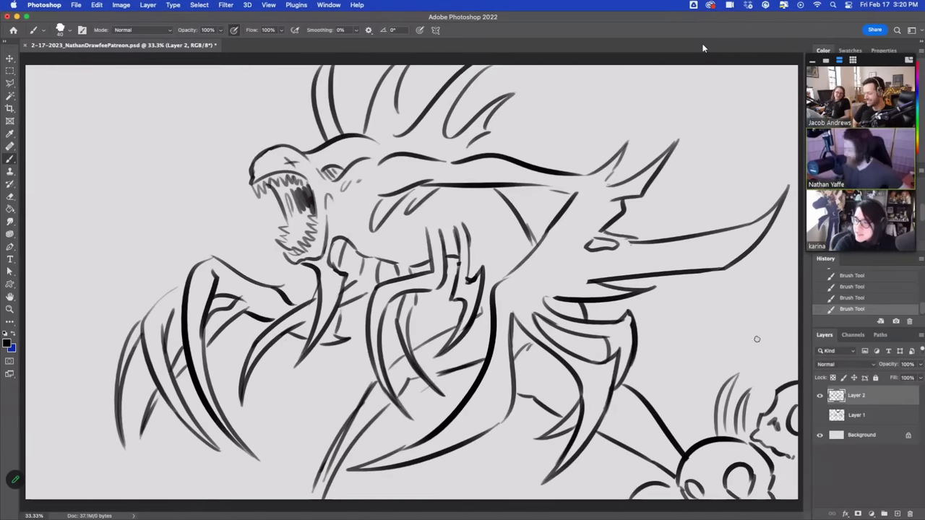
- Draw a tuft of long curved grass blades leaning above the edge skull
mouse_move(765, 367)
mouse_down()
mouse_move(748, 335)
mouse_move(772, 375)
mouse_up()
key(super+z)
drag(724, 319, 784, 370)
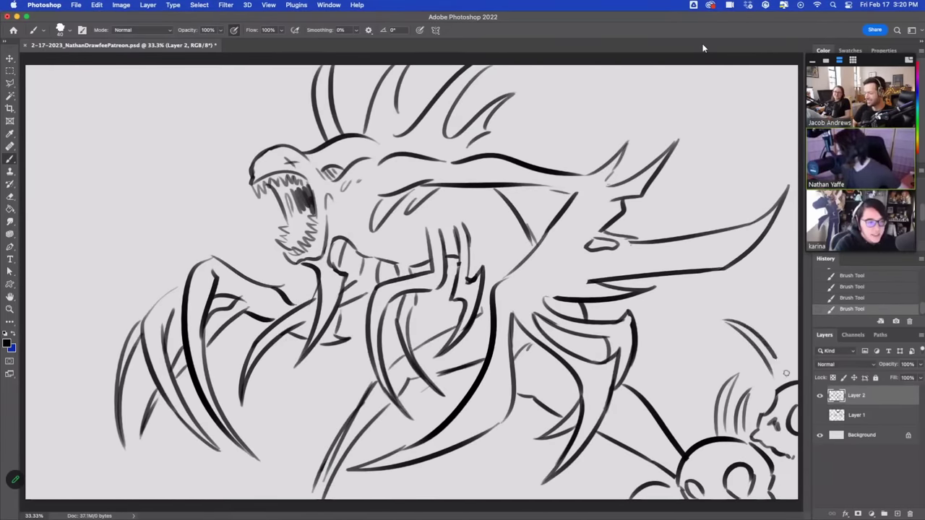
drag(754, 323, 788, 364)
drag(753, 307, 797, 349)
- Outline rounded mounds behind and beneath the far hind leg, and add short grass blades to the rear mound
mouse_move(674, 423)
mouse_down()
mouse_move(728, 360)
mouse_move(664, 420)
mouse_up()
key(super+z)
mouse_move(622, 453)
mouse_down()
mouse_move(608, 482)
mouse_move(568, 499)
mouse_up()
drag(680, 365, 675, 402)
mouse_move(692, 386)
mouse_down()
mouse_move(698, 393)
mouse_move(699, 349)
mouse_up()
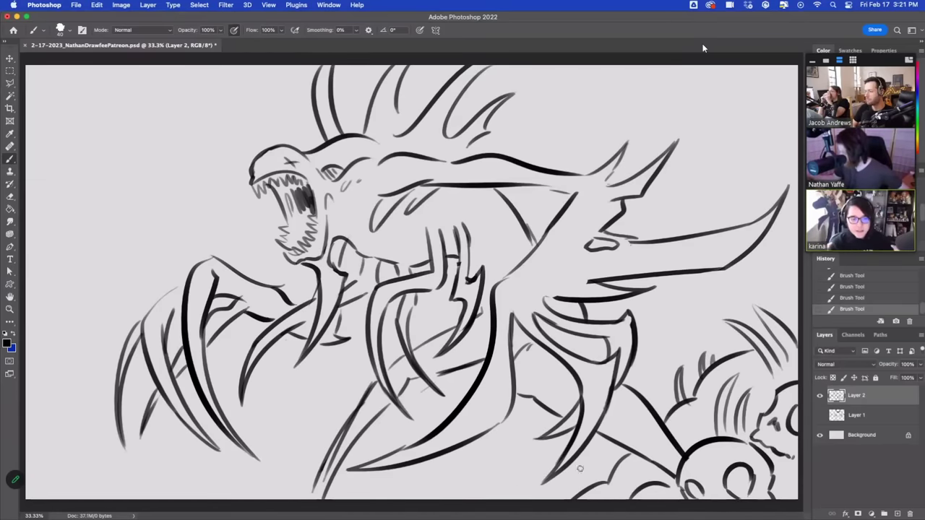
- Draw a low mound on the canvas's lower edge below the hind claws, and restroke the far limb's lower edge
drag(474, 499, 542, 499)
key(super+z)
mouse_move(468, 499)
mouse_down()
mouse_move(495, 485)
mouse_move(537, 498)
mouse_up()
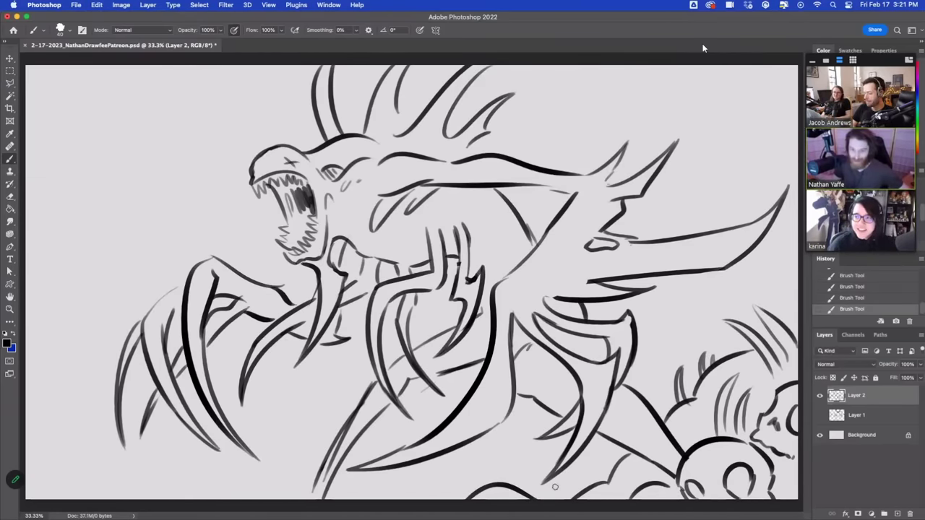
drag(308, 498, 359, 417)
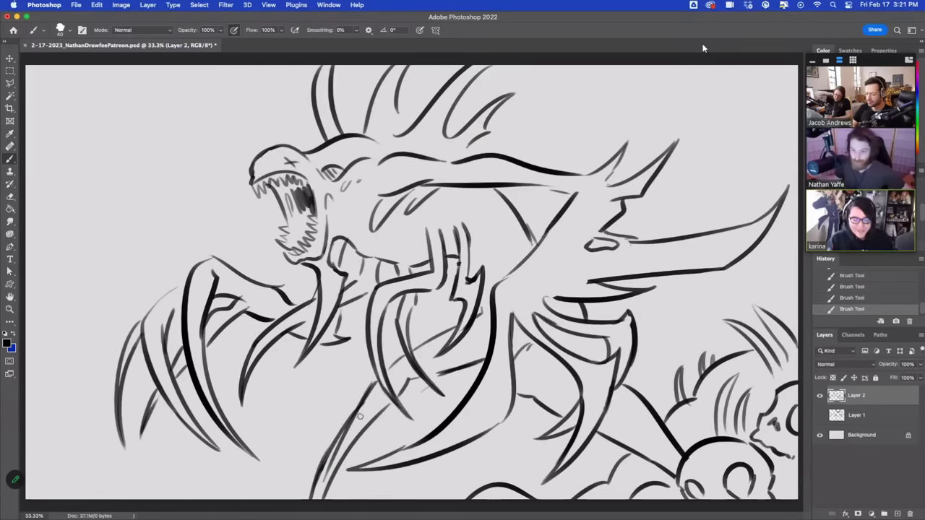
- Draw a ground slope descending in front of the forward claws, with small grass blades along it
mouse_move(32, 361)
mouse_down()
mouse_move(77, 376)
mouse_move(87, 430)
mouse_up()
key(super+z)
key(super+z)
mouse_move(28, 357)
mouse_down()
mouse_move(79, 447)
mouse_move(121, 487)
mouse_up()
mouse_move(61, 380)
mouse_down()
mouse_move(65, 358)
mouse_move(70, 394)
mouse_up()
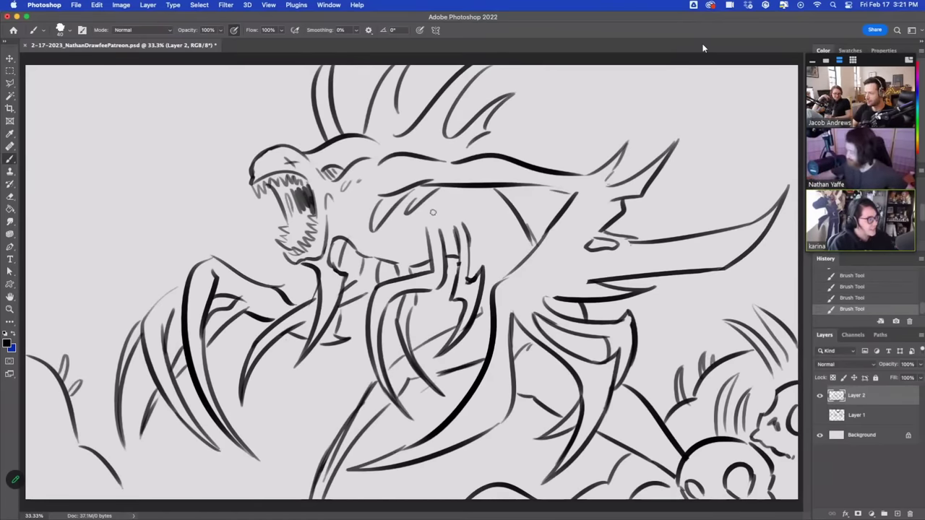
- Add short contour strokes below the shoulder, along the tail blade's lower edge and on the belly above the small claws
drag(435, 212, 468, 194)
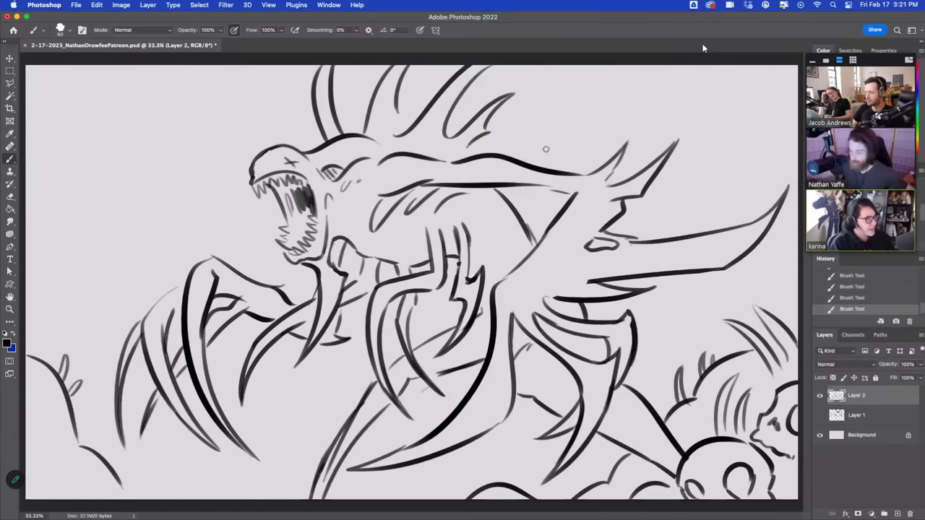
mouse_move(612, 272)
mouse_down()
mouse_move(660, 265)
mouse_move(626, 263)
mouse_up()
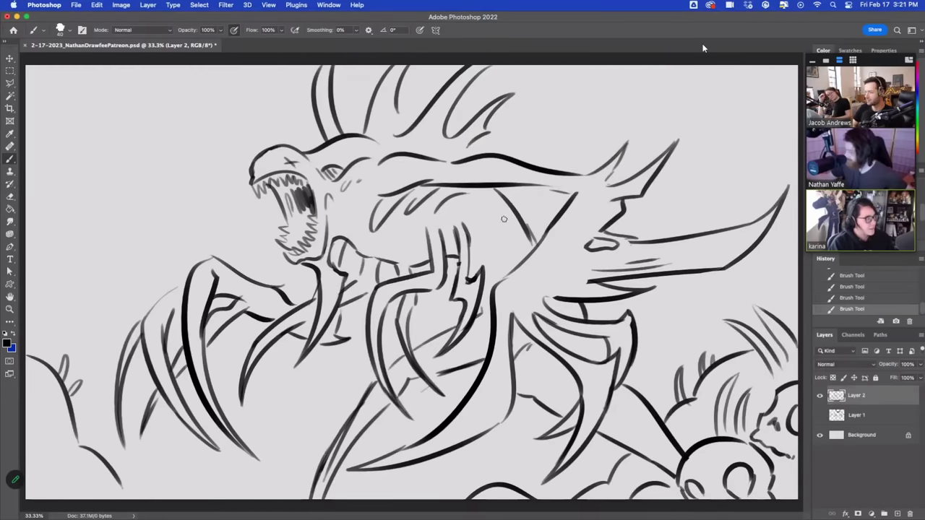
mouse_move(379, 244)
mouse_down()
mouse_move(424, 231)
mouse_move(409, 232)
mouse_up()
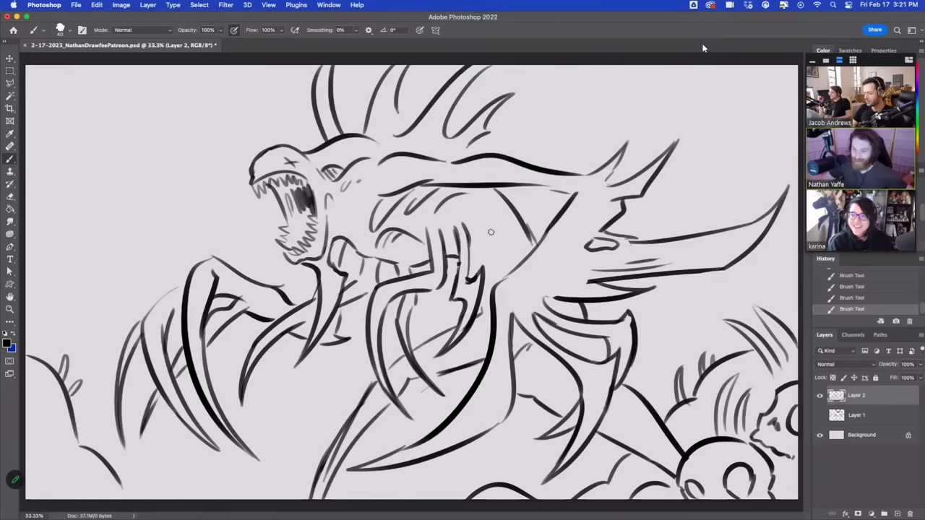
- Draw curved muscle lines on the flank behind the small arms, and hatch shading along the underside of the neck
drag(471, 214, 510, 231)
key(super+z)
key(super+shift+z)
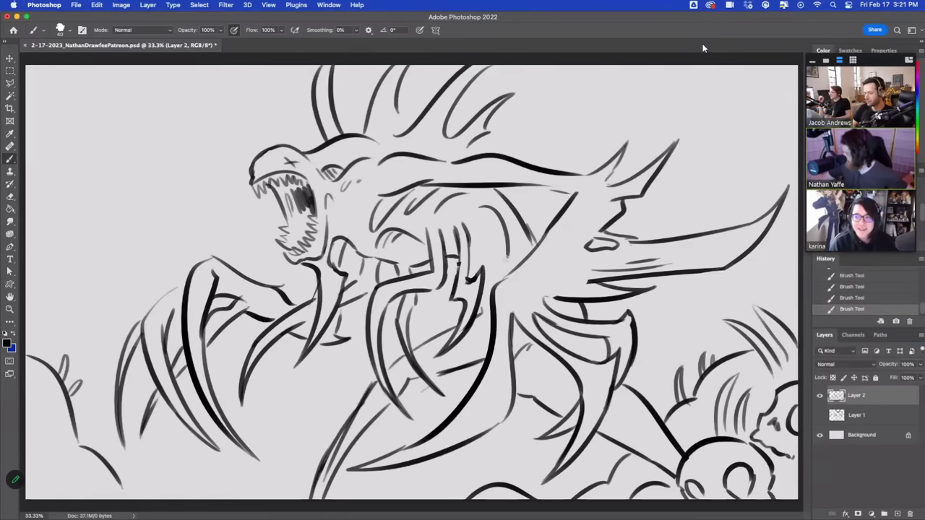
key(super+z)
key(super+shift+z)
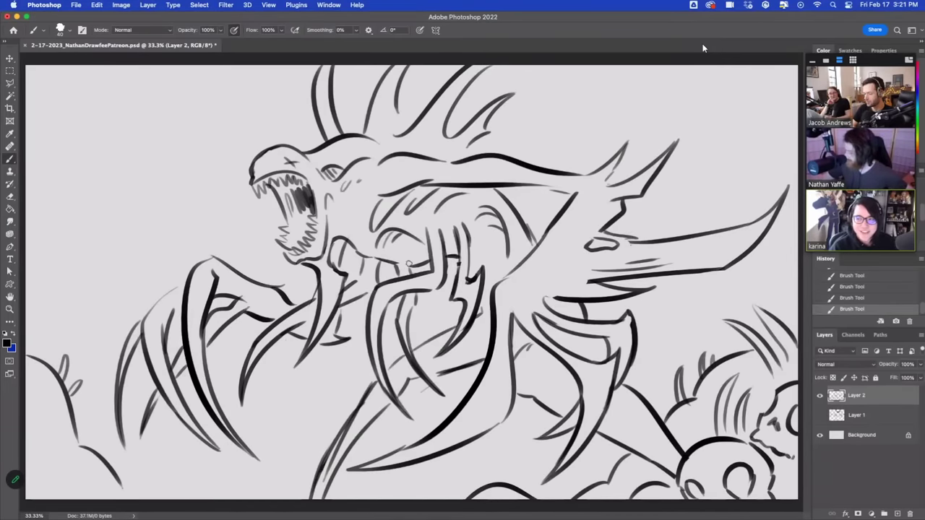
mouse_move(337, 244)
mouse_down()
mouse_move(333, 257)
mouse_move(379, 262)
mouse_up()
drag(365, 268, 381, 269)
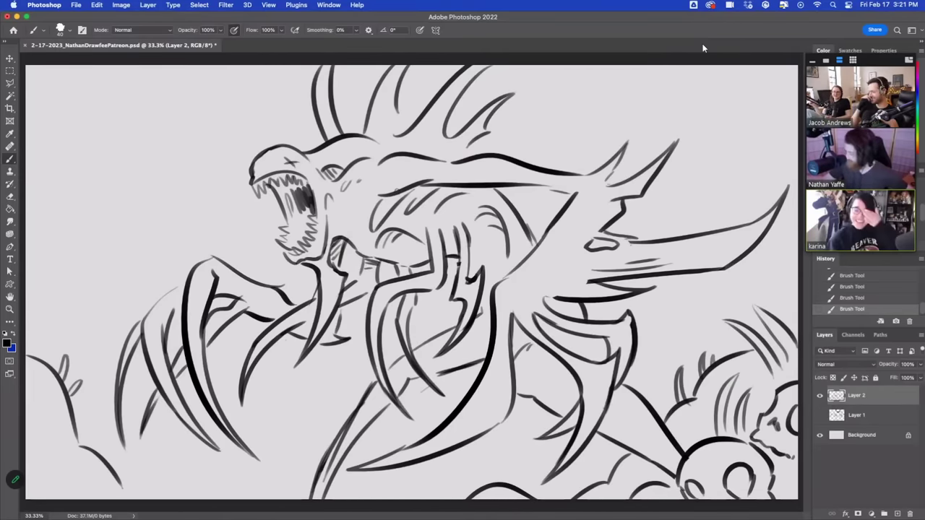
- Add muscle lines at the base of the neck and short contour strokes beneath the back ridge
drag(360, 199, 392, 193)
key(super+z)
key(super+z)
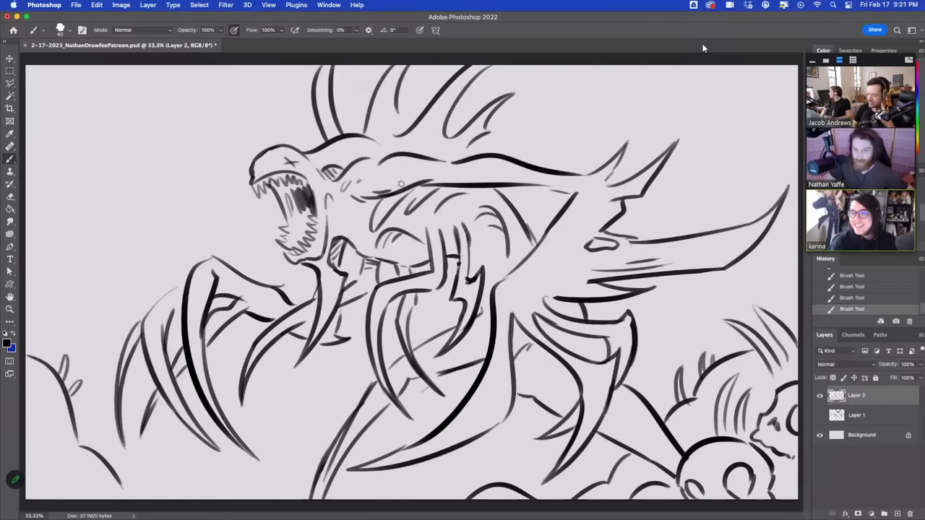
drag(457, 171, 494, 167)
key(super+z)
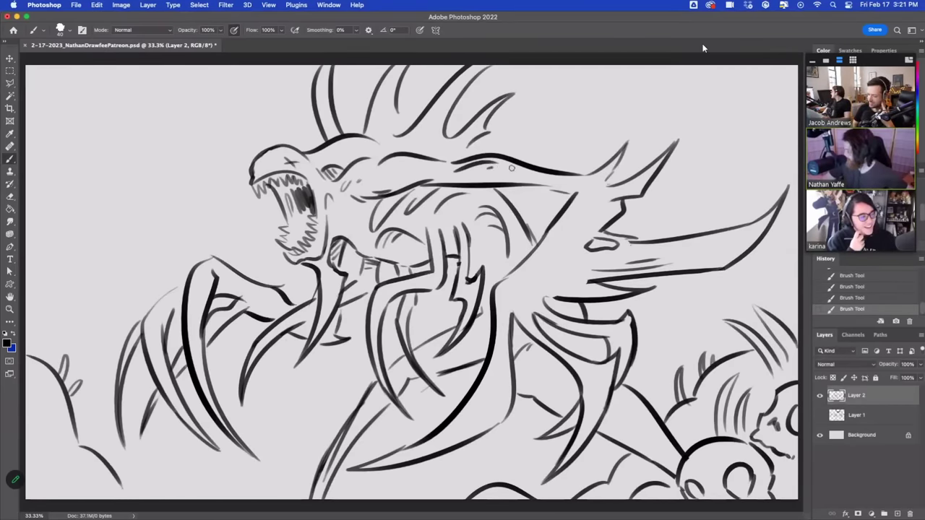
key(super+z)
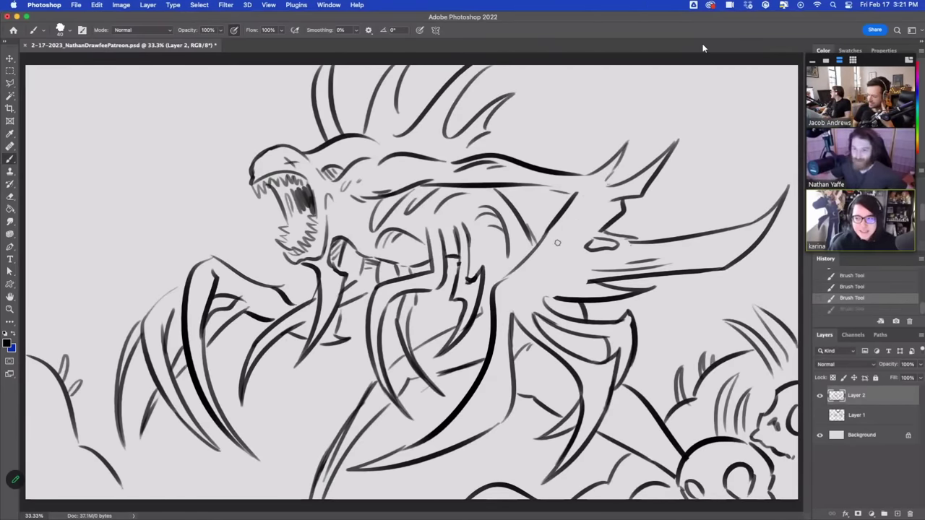
- Thicken the thigh line and curve it up to the tail base, and join the front end of the lower tail spike
drag(562, 210, 597, 185)
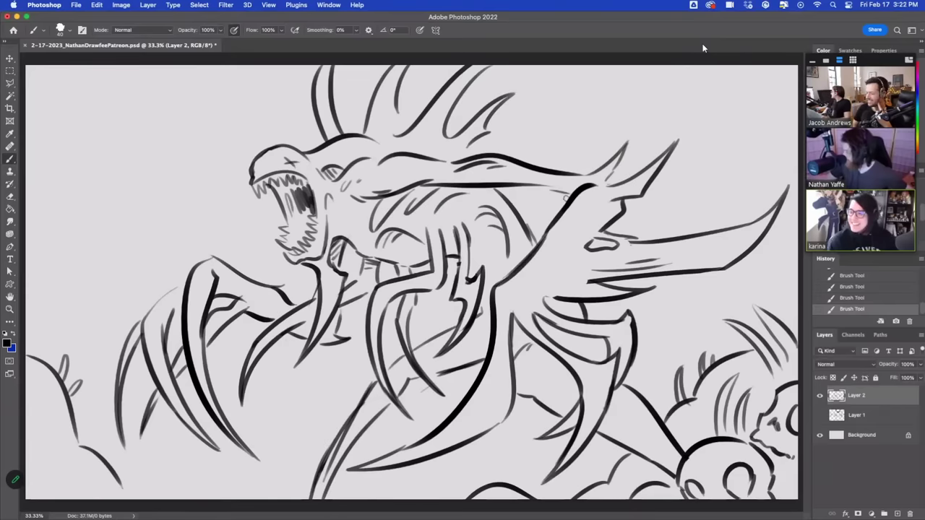
drag(545, 300, 567, 297)
key(super+z)
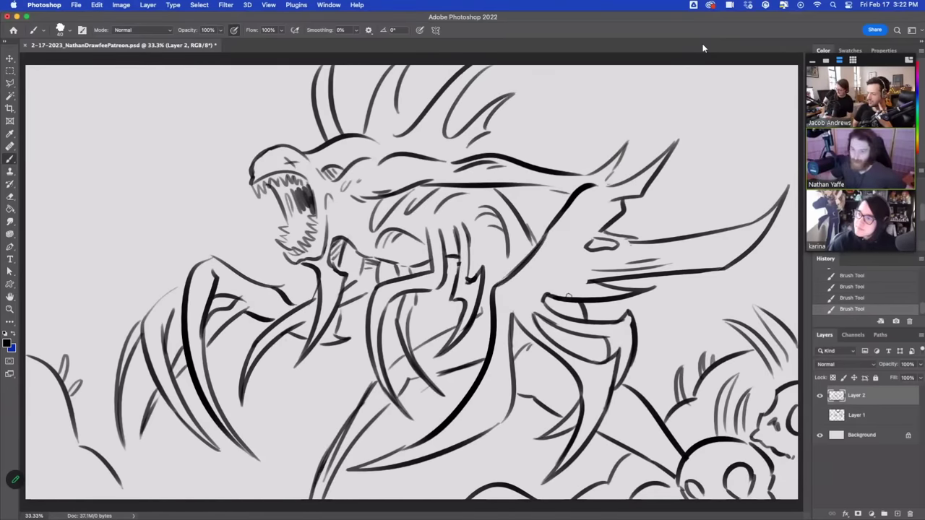
- Add short shading strokes to the knuckle and upper part of the rear claws
drag(611, 344, 612, 351)
drag(619, 336, 617, 347)
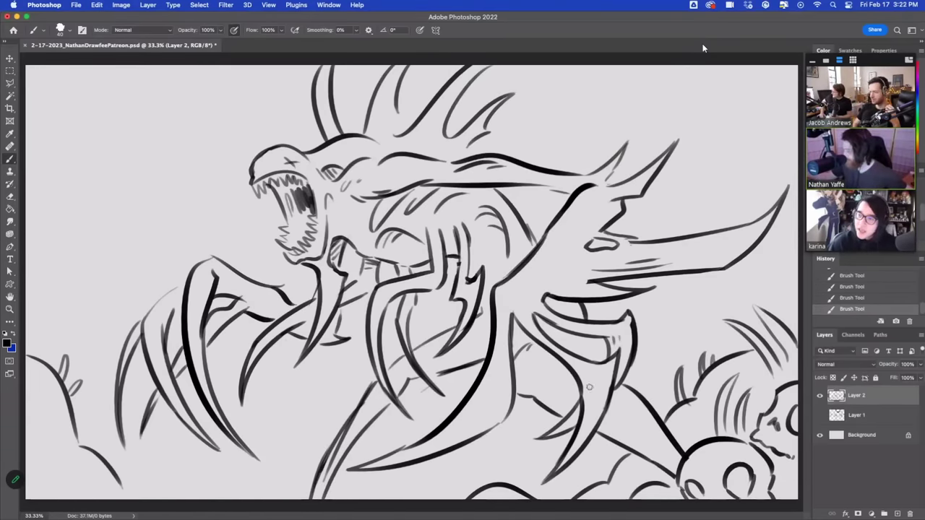
drag(585, 378, 592, 404)
- Rework the big hind claw's rear edge with a small notch at its lower bend, and add a contour stroke near the tip
drag(513, 409, 513, 394)
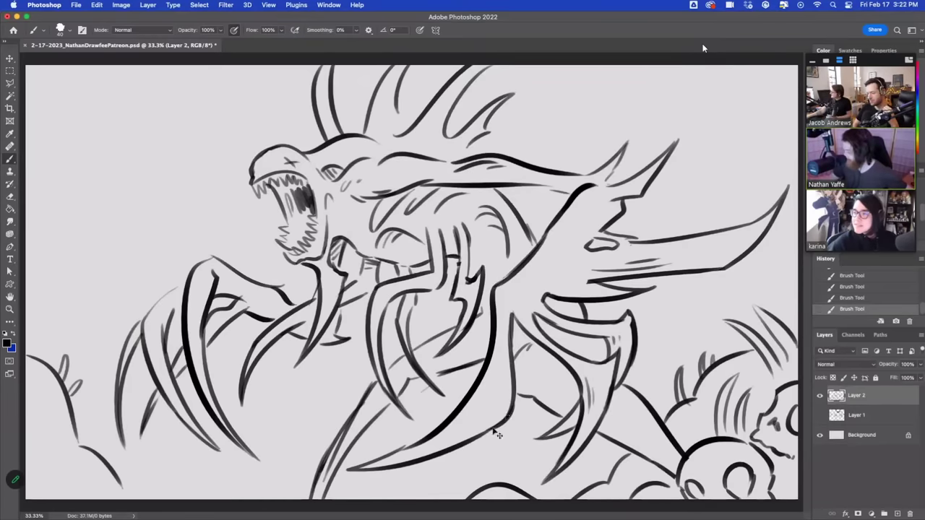
key(super+z)
drag(485, 434, 514, 394)
drag(388, 451, 432, 433)
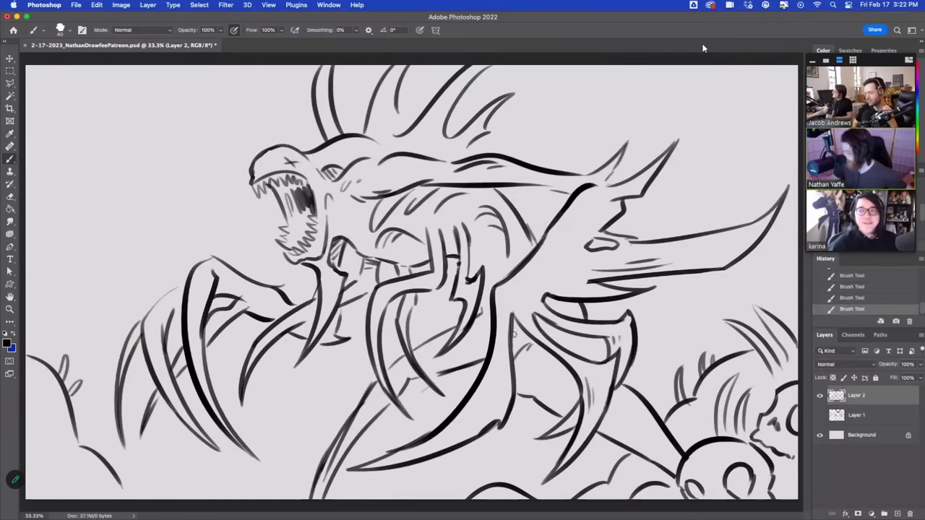
- Add short contour strokes at the top of the big hind claw, undoing the unwanted ones
drag(500, 309, 506, 347)
key(super+z)
mouse_move(506, 304)
mouse_down()
mouse_move(504, 348)
mouse_move(504, 316)
mouse_move(529, 323)
mouse_up()
key(super+z)
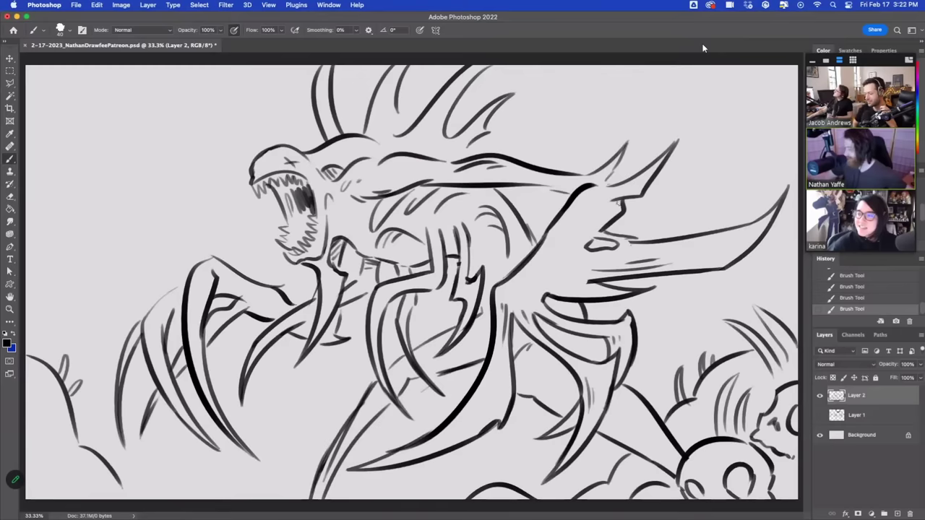
- Double the notch line below the tail spikes, connect the underside of the back to the thigh line, and erase stray ends
key(super+z)
drag(618, 203, 602, 228)
drag(540, 186, 583, 201)
key(super+z)
drag(596, 190, 587, 202)
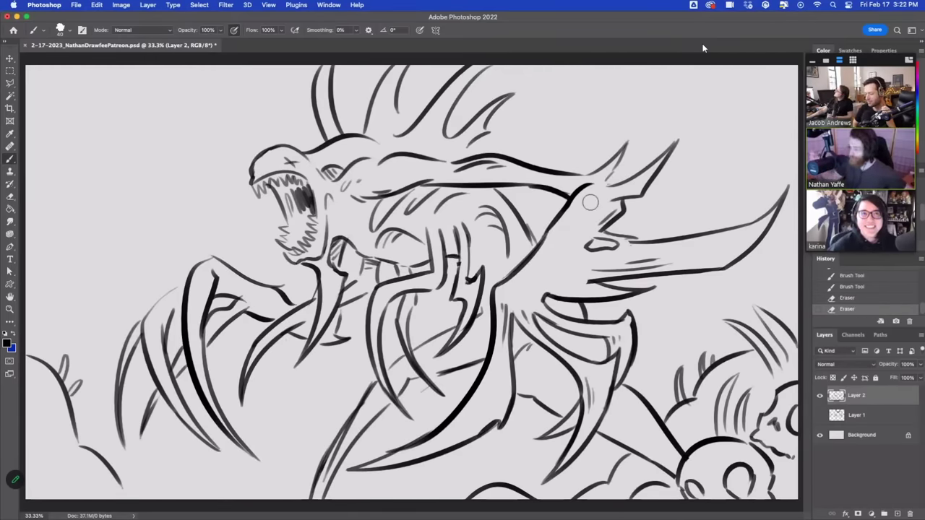
- Rework the outermost front claw by thinning its outer edge with the eraser and redrawing its knuckle and second edge line
mouse_move(156, 307)
mouse_down()
mouse_move(184, 281)
mouse_move(127, 415)
mouse_up()
key(super+z)
drag(126, 404, 128, 450)
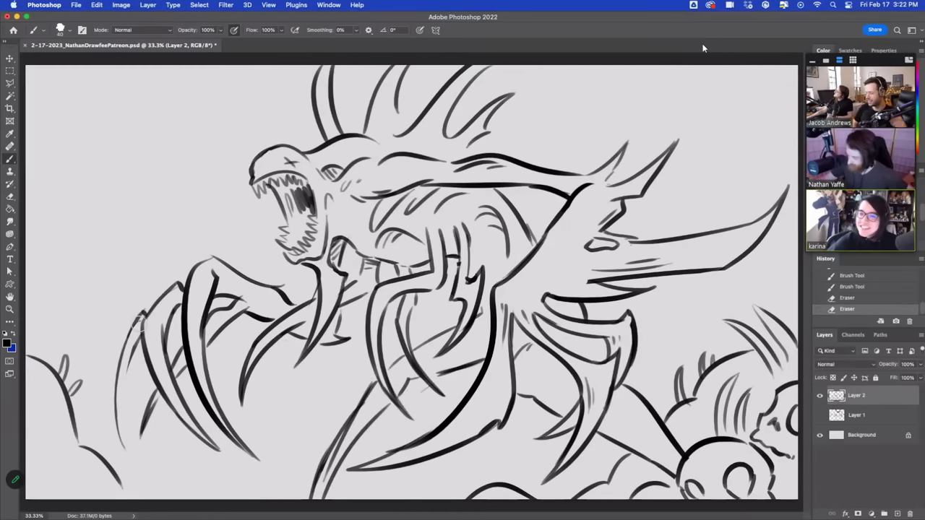
mouse_move(130, 362)
mouse_down()
mouse_move(130, 460)
mouse_move(113, 390)
mouse_up()
key(super+z)
key(super+z)
key(super+shift+z)
key(super+z)
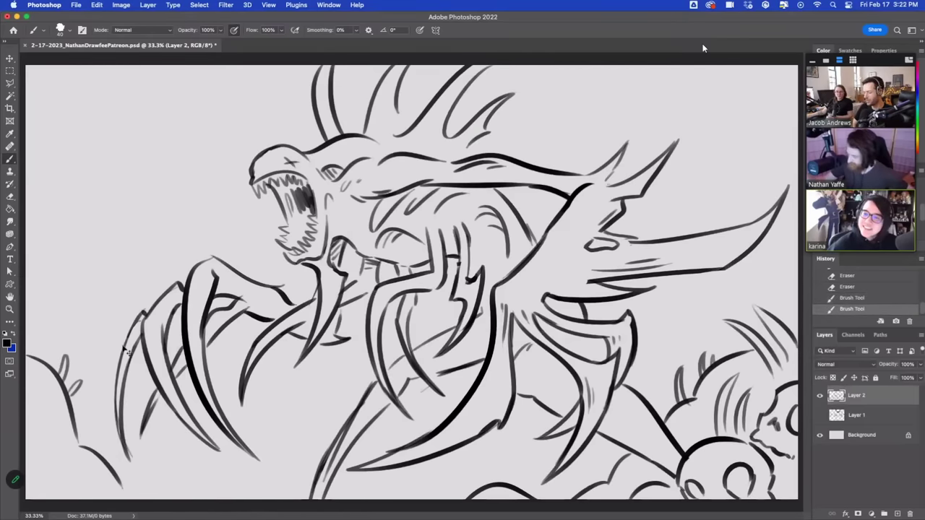
- Erase the overshoot at the outermost front claw's tip and trim the lines at the front limb's joints
drag(126, 451, 135, 470)
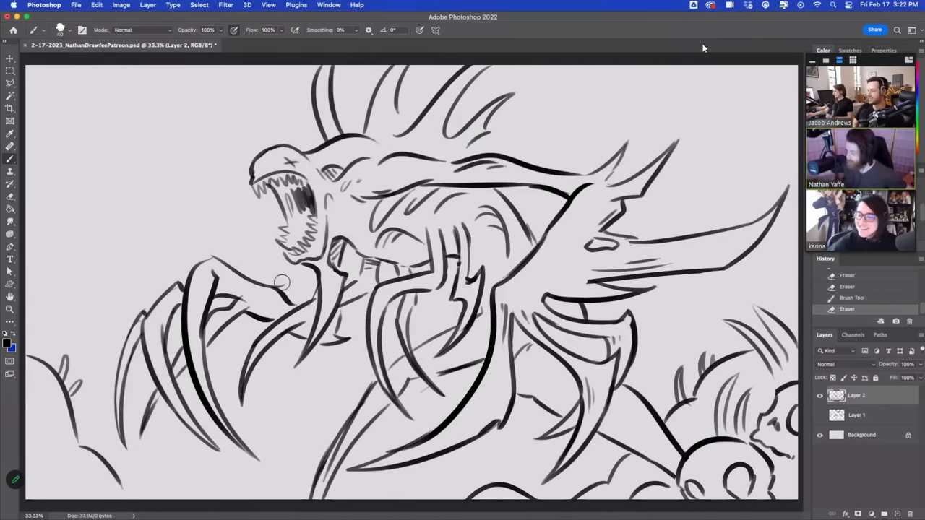
drag(282, 283, 295, 291)
drag(202, 254, 208, 250)
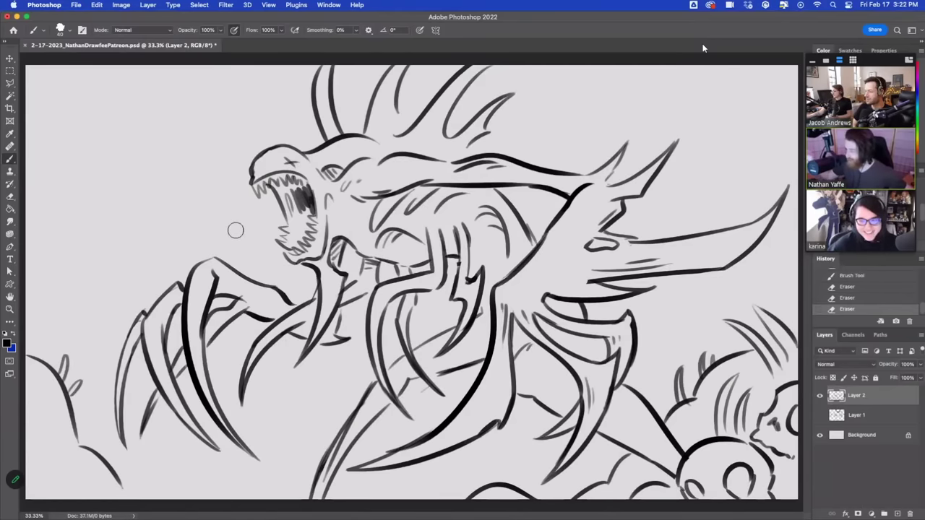
- Darken the corner of the open mouth, touch up the lower jaw, and add short contour strokes on the neck behind it
mouse_move(286, 225)
mouse_down()
mouse_move(289, 207)
mouse_move(315, 213)
mouse_move(321, 194)
mouse_move(318, 218)
mouse_move(312, 208)
mouse_up()
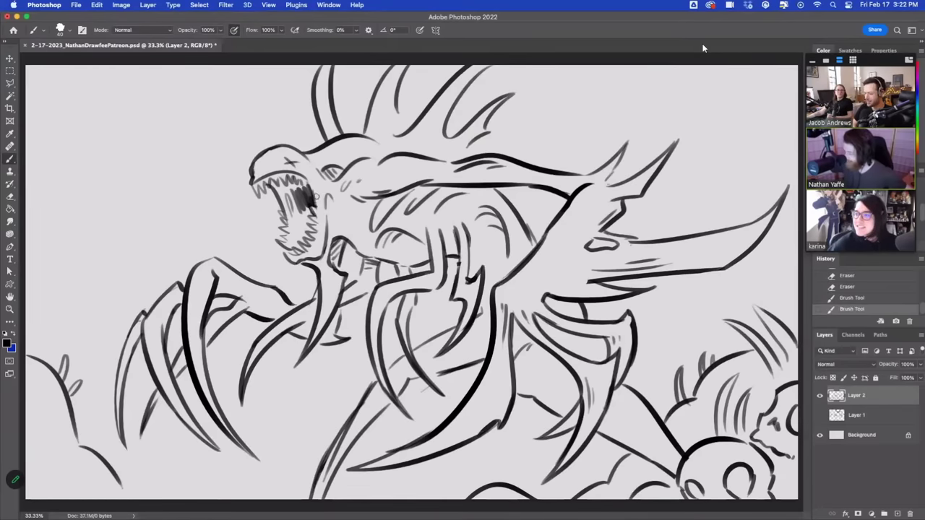
drag(282, 248, 289, 258)
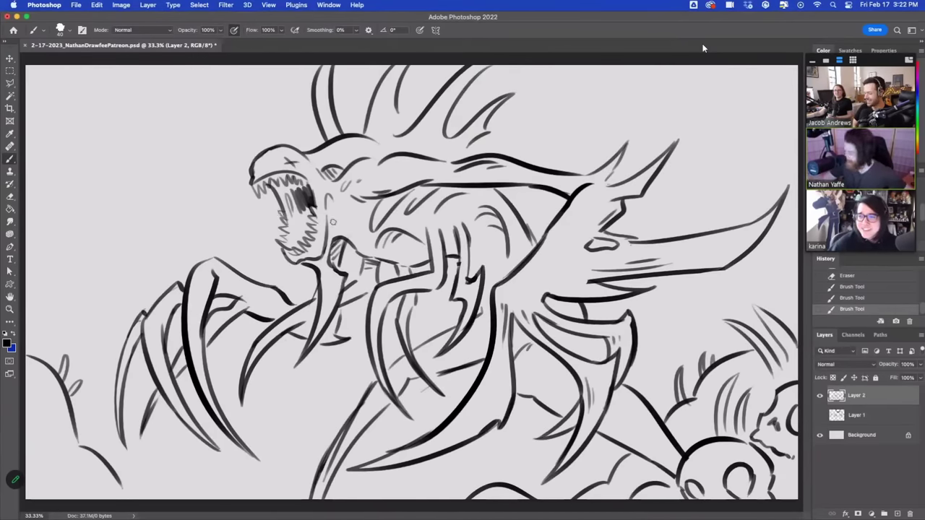
drag(335, 207, 339, 227)
drag(343, 215, 344, 226)
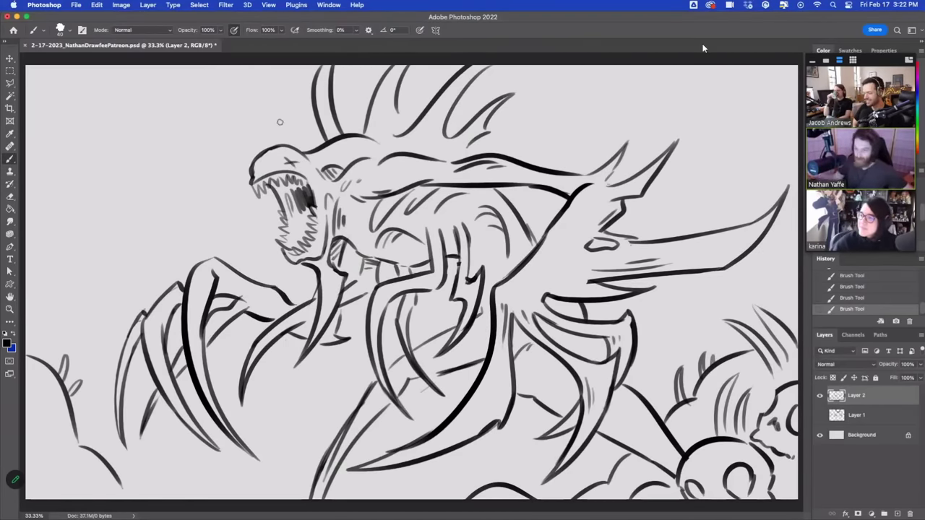
- Draw short curved accent strokes in the empty background near the canvas's right edge and upper-left area, undoing the unwanted one
drag(727, 148, 799, 159)
key(super+z)
drag(747, 130, 799, 150)
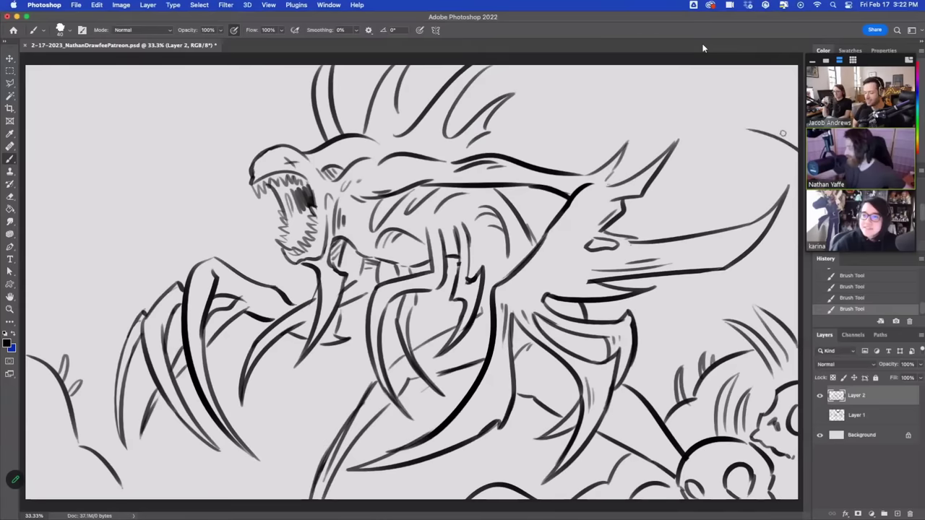
drag(774, 120, 795, 136)
drag(33, 214, 102, 135)
mouse_move(46, 176)
mouse_down()
mouse_move(87, 137)
mouse_move(81, 116)
mouse_up()
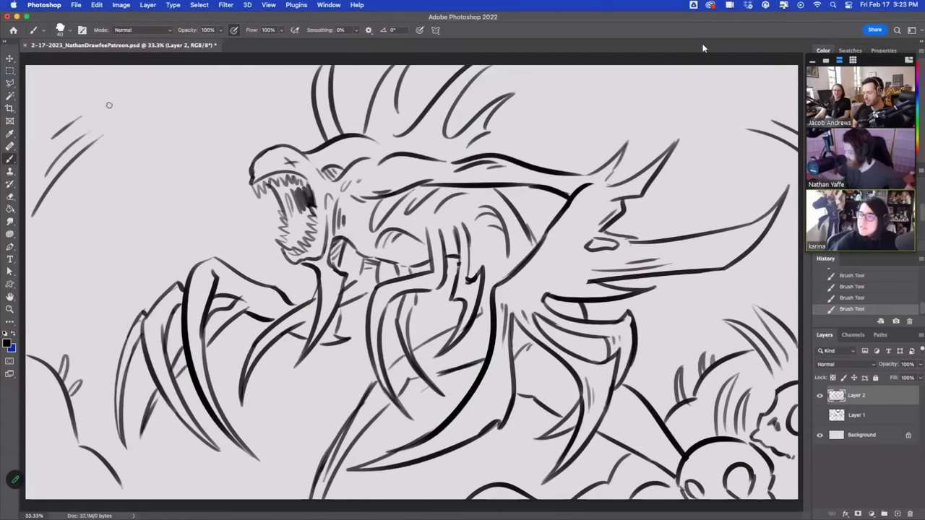
- Erase the inner line of the long lower limb, add a short dark mark on the hind leg, and thicken the limb's upper line
drag(332, 457, 365, 403)
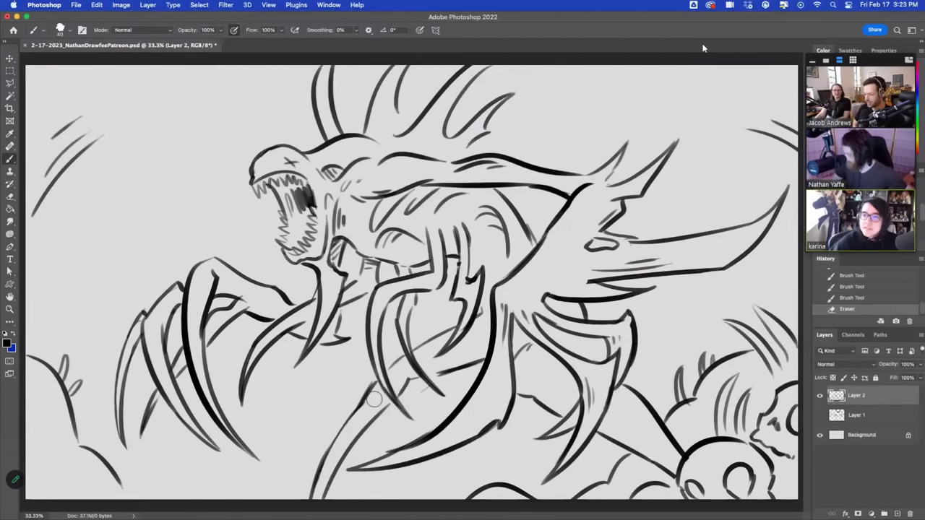
drag(544, 365, 544, 381)
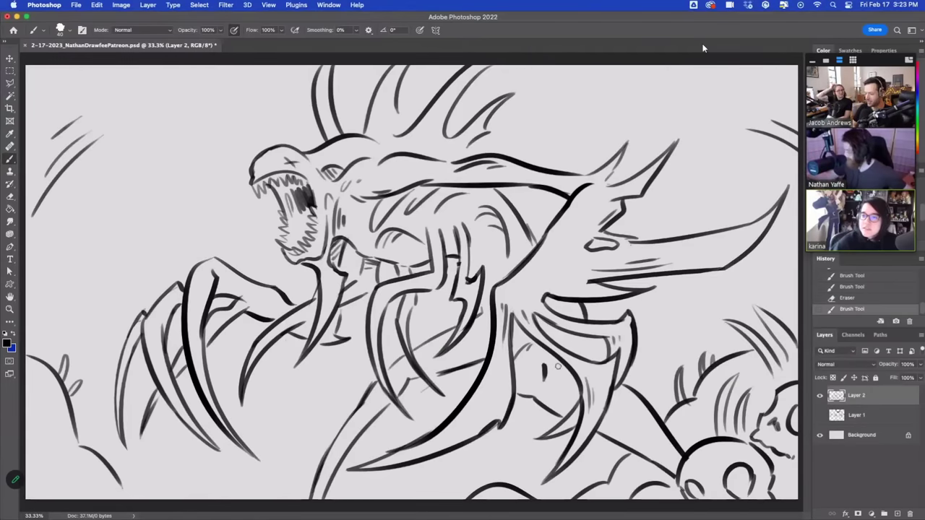
drag(442, 373, 485, 361)
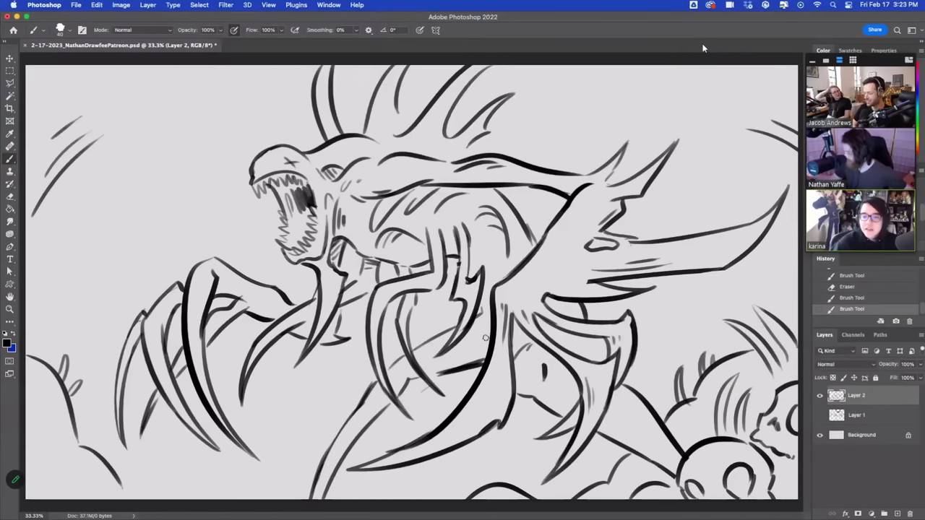
- Erase the overlapping outer line of the small middle claw and redraw its edges with thinner strokes
drag(424, 394, 436, 399)
drag(411, 346, 436, 385)
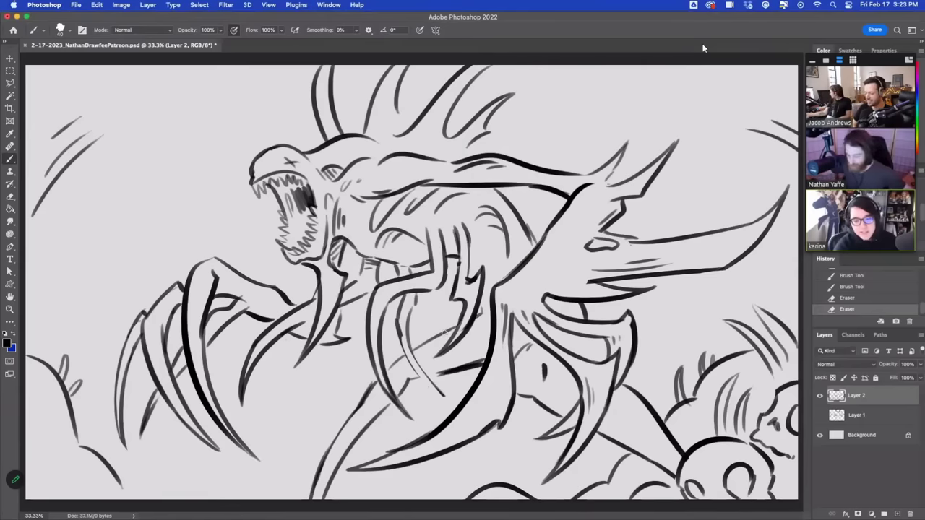
key(b)
drag(402, 336, 456, 396)
key(super+z)
mouse_move(405, 340)
mouse_down()
mouse_move(447, 399)
mouse_move(419, 297)
mouse_up()
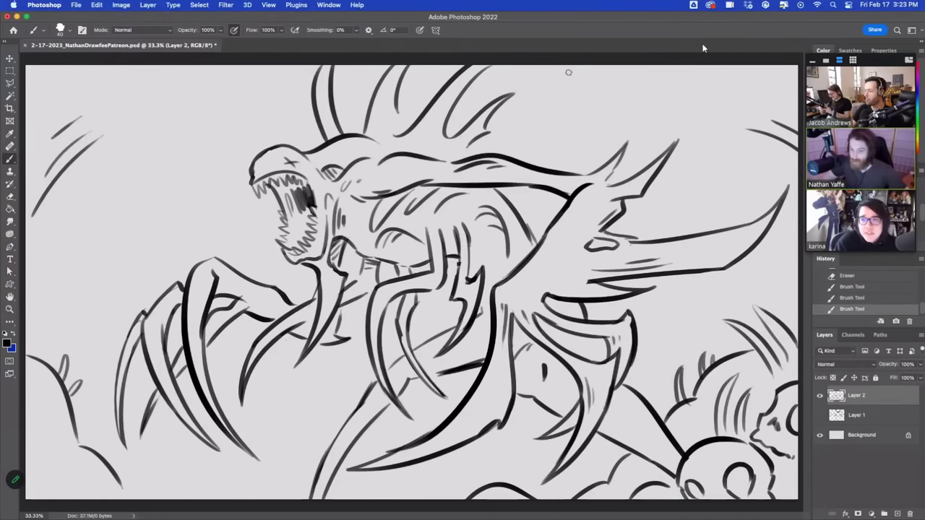
- Draw a tall curved limb rising above the back with matching flank strokes, and a long arc from it toward the right edge
drag(568, 66, 533, 154)
drag(580, 69, 542, 164)
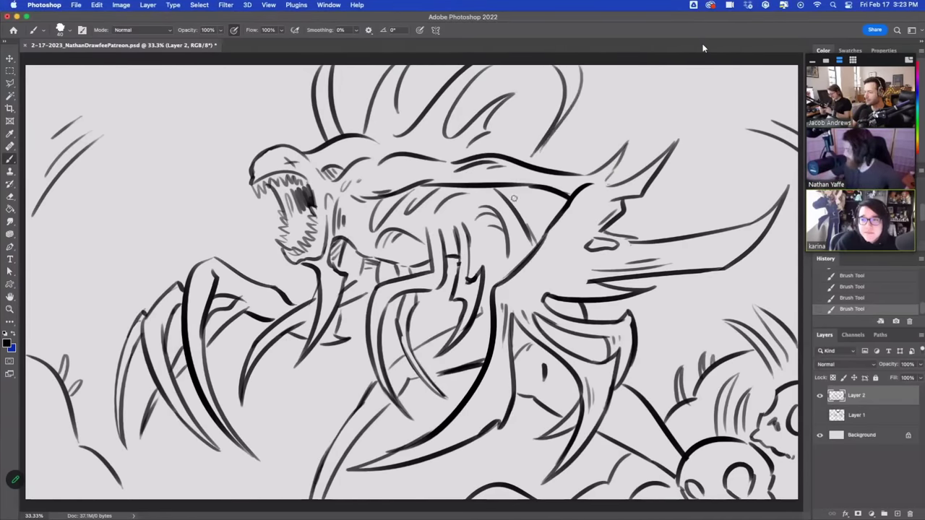
mouse_move(506, 188)
mouse_down()
mouse_move(498, 249)
mouse_move(510, 268)
mouse_up()
drag(584, 82, 732, 128)
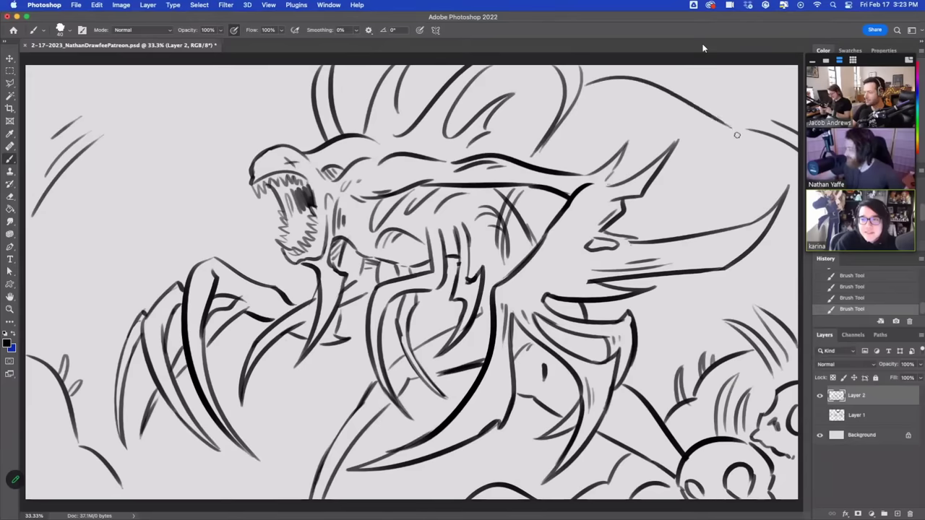
- Add inner contour strokes between the back spikes and the tall curved limb, undoing unwanted tries, and erase the long arc behind it
drag(499, 139, 562, 101)
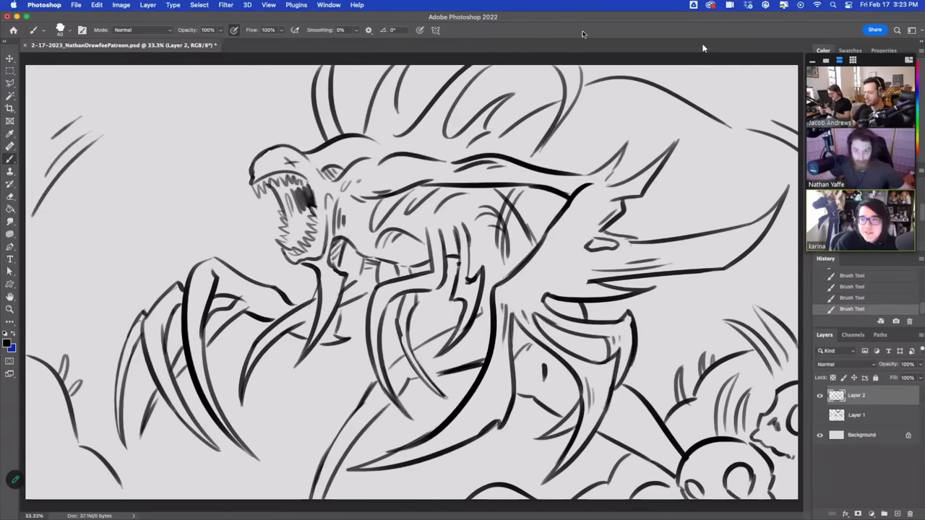
key(super+z)
drag(495, 150, 562, 93)
key(super+z)
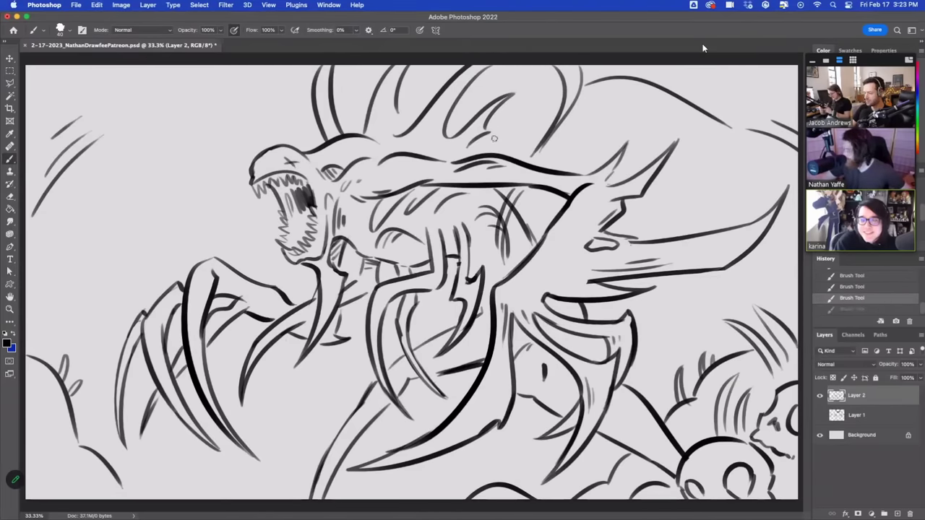
mouse_move(486, 146)
mouse_down()
mouse_move(533, 100)
mouse_move(561, 90)
mouse_move(539, 132)
mouse_move(550, 96)
mouse_move(604, 79)
mouse_move(626, 78)
mouse_move(721, 120)
mouse_up()
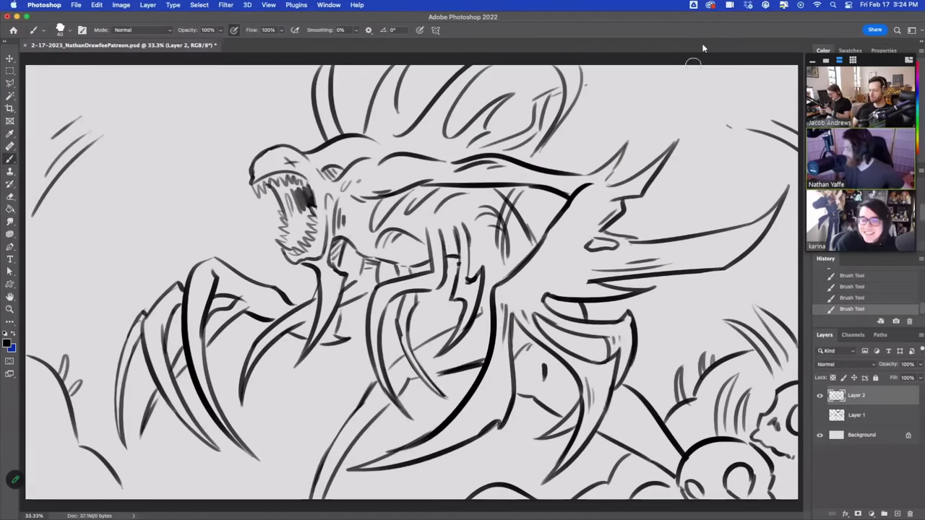
- Redraw the background arc behind the tall limb as several long shallow curves along the canvas's upper edge
drag(584, 90, 689, 86)
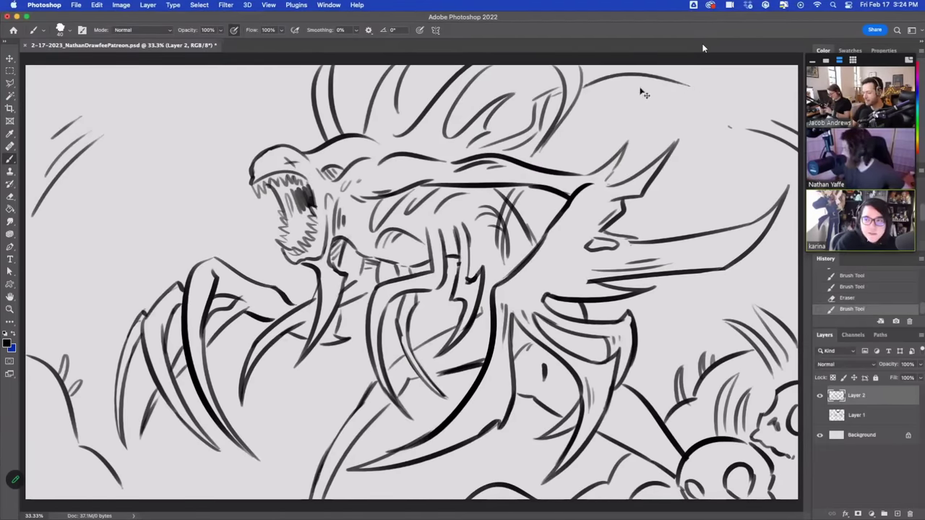
key(super+z)
drag(584, 87, 768, 76)
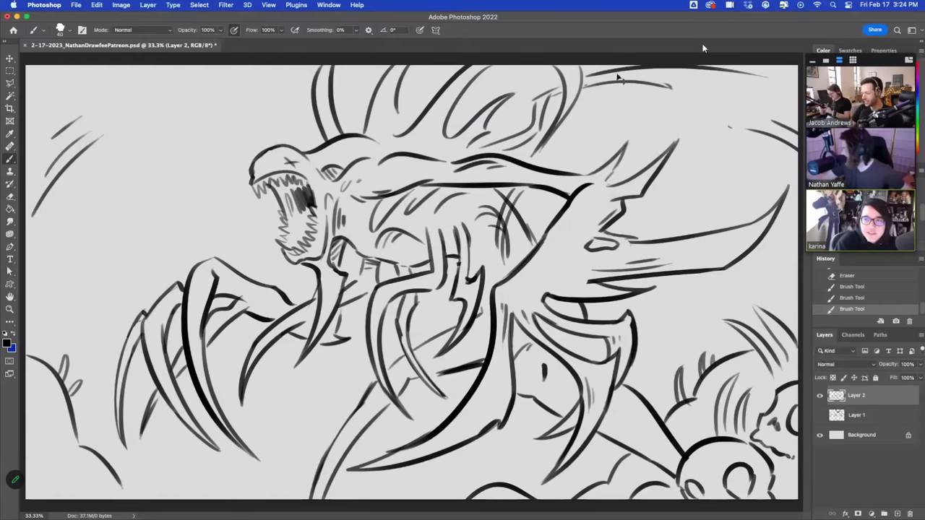
drag(662, 71, 783, 81)
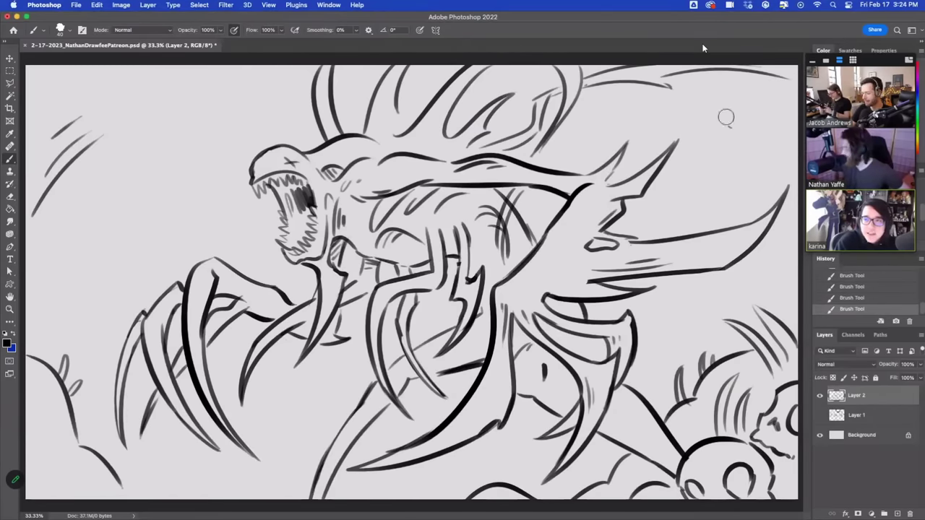
- Erase the old short accent strokes at the right edge and draw parallel curves sweeping from the upper arc down to that edge
drag(761, 133, 737, 98)
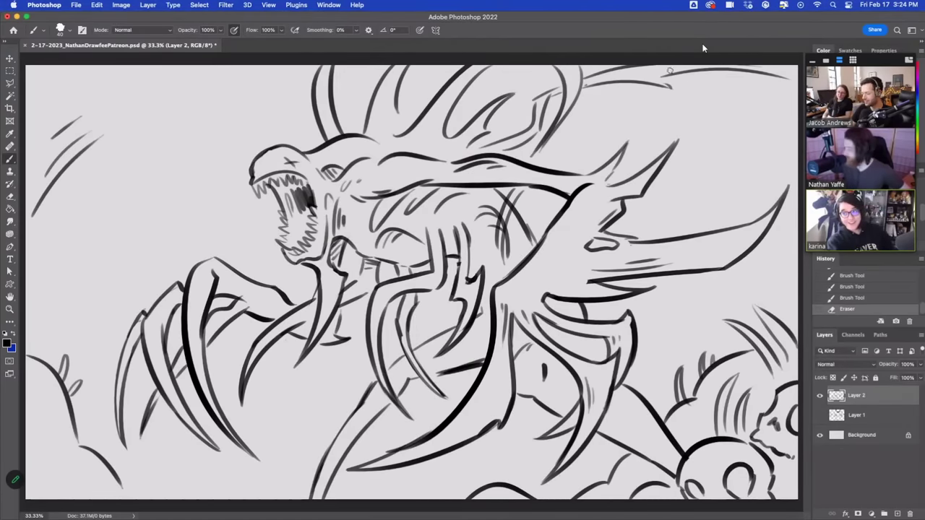
drag(690, 75, 795, 152)
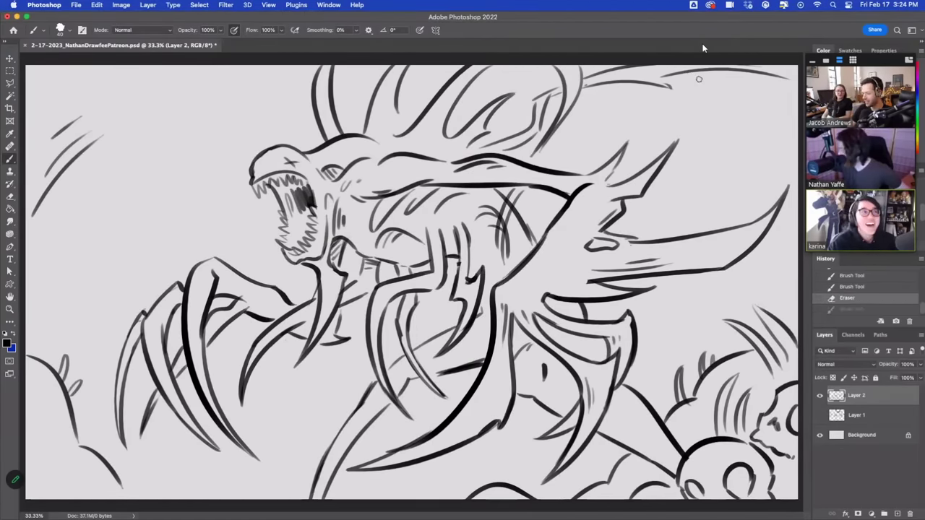
drag(717, 77, 787, 129)
key(super+z)
drag(730, 82, 784, 144)
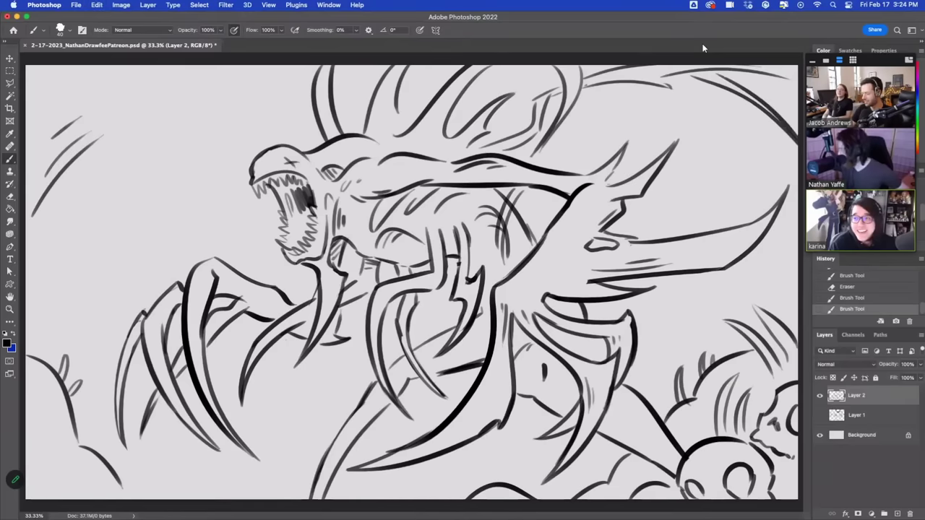
key(super+z)
key(super+shift+z)
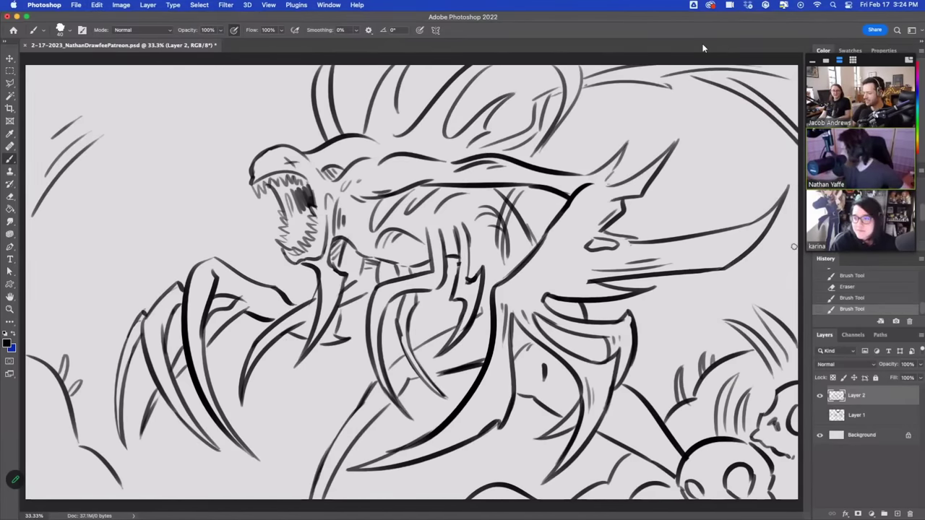
- Draw a hooked tendril below the tail spikes and a doubled long curve sweeping from the upper arc down to the tail, undoing unwanted strokes
mouse_move(794, 247)
mouse_down()
mouse_move(658, 340)
mouse_move(687, 312)
mouse_move(799, 269)
mouse_up()
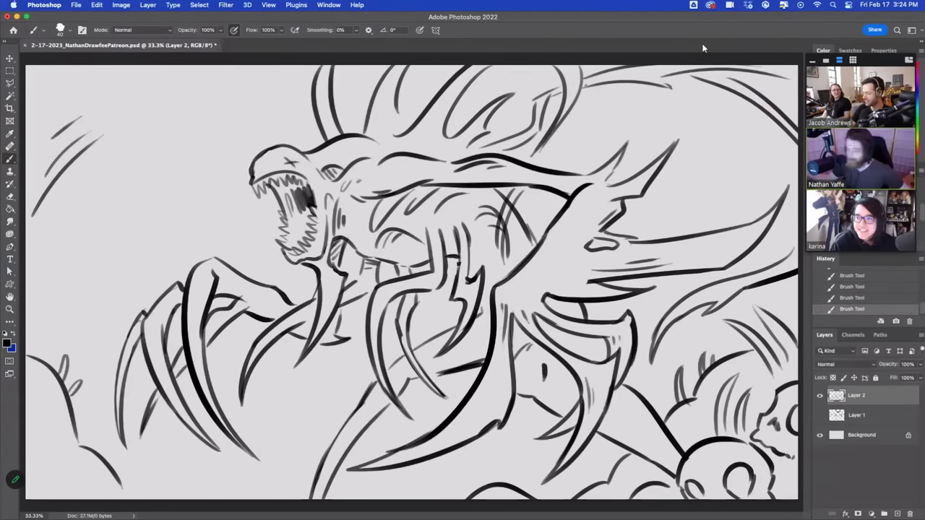
key(super+z)
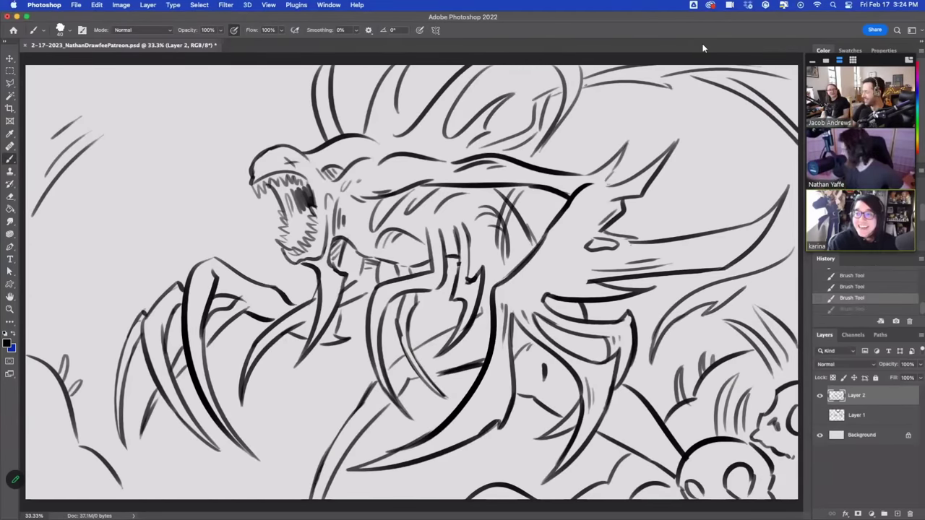
mouse_move(696, 86)
mouse_down()
mouse_move(682, 213)
mouse_move(702, 199)
mouse_move(666, 227)
mouse_move(694, 214)
mouse_move(662, 247)
mouse_move(717, 203)
mouse_up()
key(super+z)
key(super+shift+z)
key(super+z)
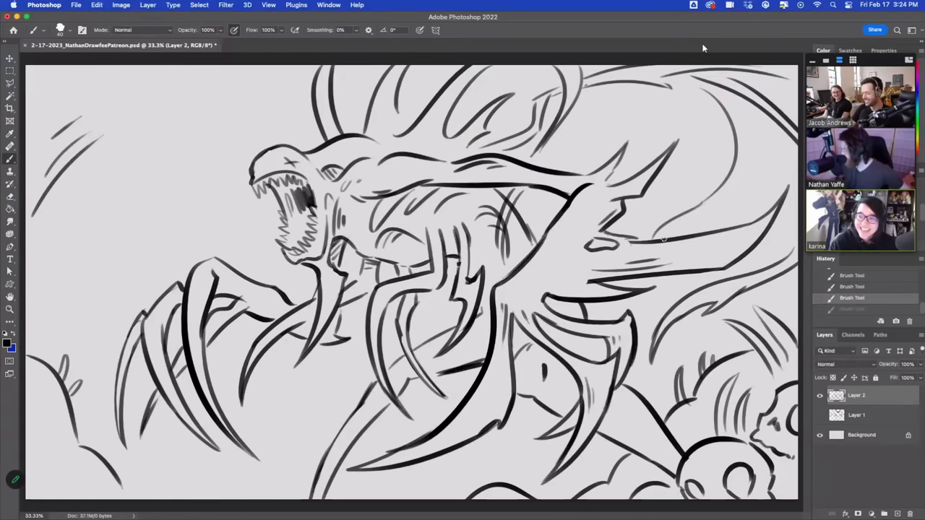
drag(747, 173, 666, 237)
mouse_move(742, 111)
mouse_down()
mouse_move(751, 168)
mouse_move(748, 160)
mouse_up()
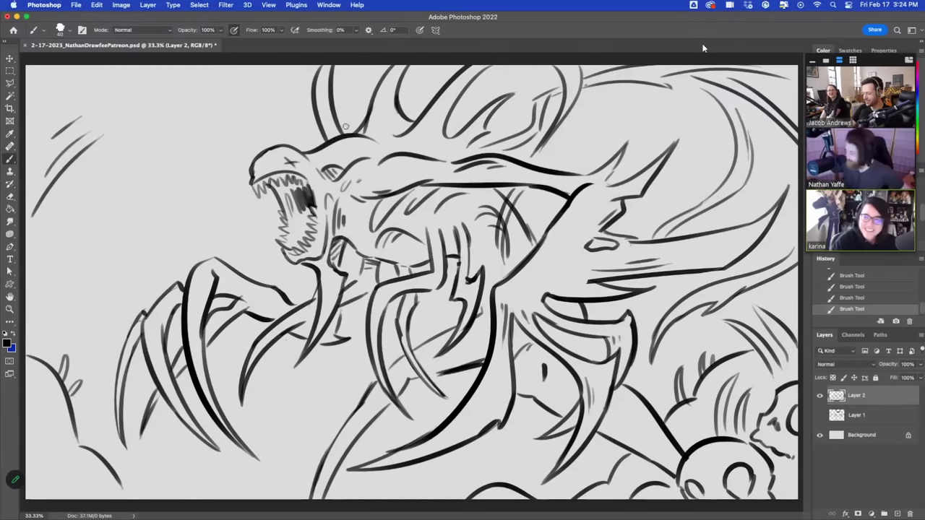
- Add thin curved strokes between the horns above the head, undoing and restoring them to compare
mouse_move(365, 64)
mouse_down()
mouse_move(340, 126)
mouse_move(356, 114)
mouse_up()
key(super+z)
key(super+z)
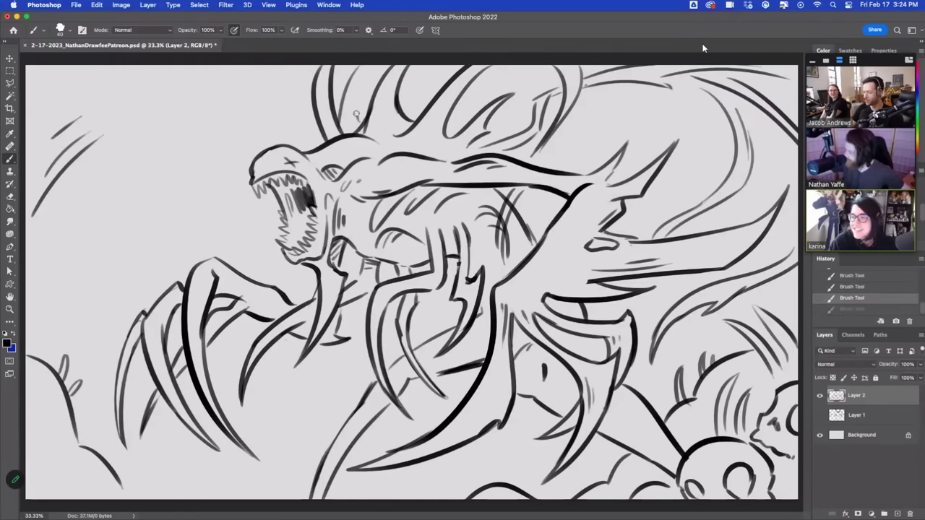
key(super+shift+z)
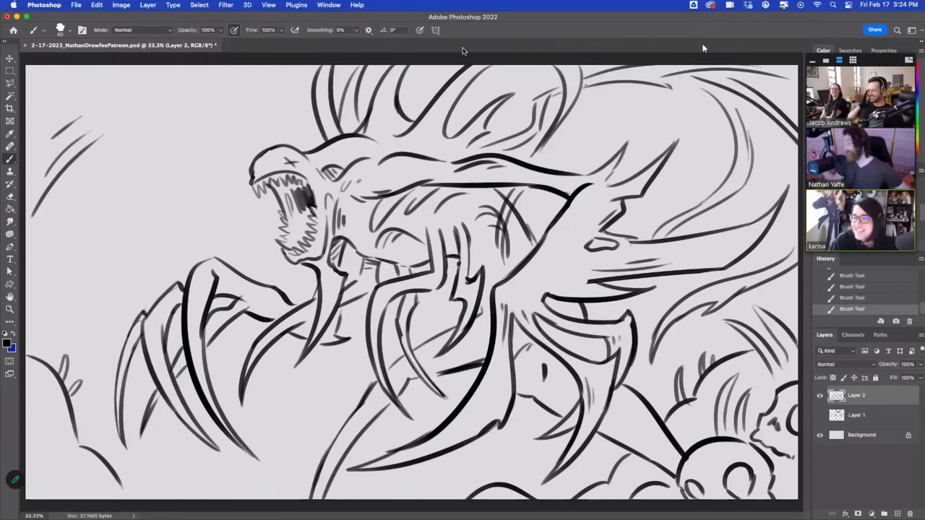
- Clear the crossing flank lines and the middle claw under the body with the eraser, undoing the trial stroke there
mouse_move(513, 203)
mouse_down()
mouse_move(506, 264)
mouse_move(504, 246)
mouse_up()
drag(511, 206, 513, 230)
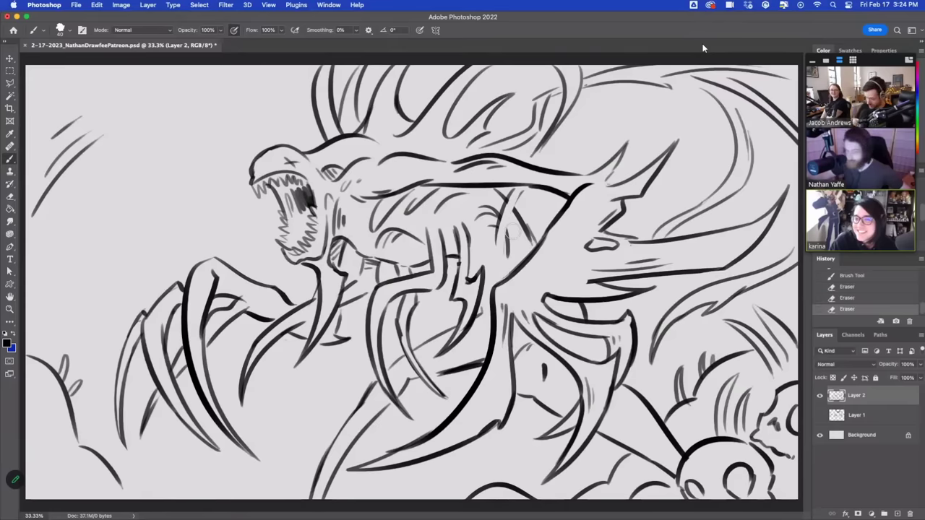
mouse_move(512, 192)
mouse_down()
mouse_move(491, 301)
mouse_move(521, 196)
mouse_move(500, 284)
mouse_up()
key(super+z)
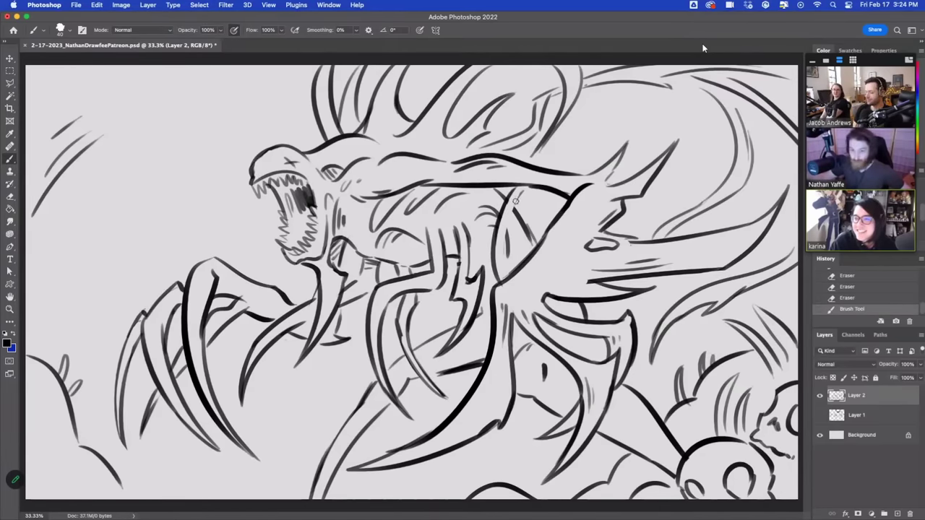
key(super+z)
mouse_move(511, 193)
mouse_down()
mouse_move(449, 349)
mouse_move(522, 187)
mouse_move(485, 246)
mouse_up()
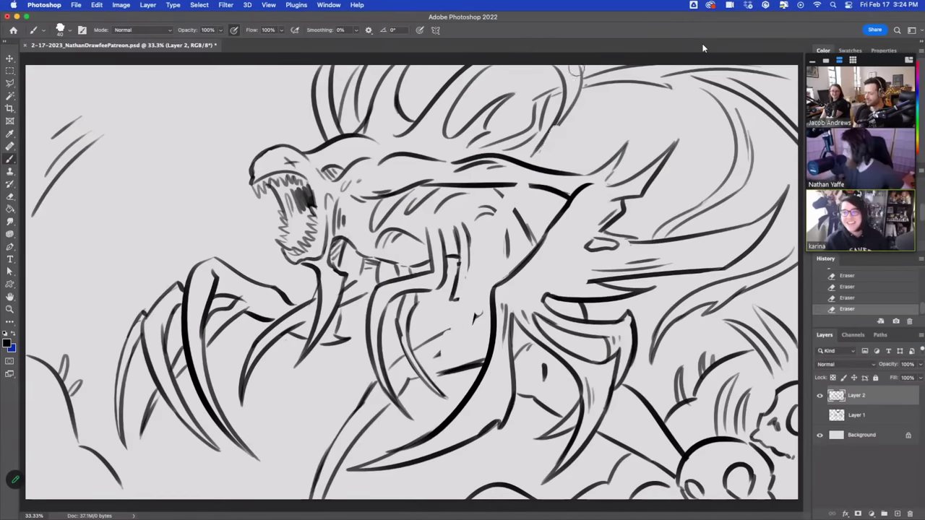
- Redraw the rear edge of the arch above the back and draw a long curved limb descending from the back across the flank, undoing one trial stroke
drag(579, 67, 560, 149)
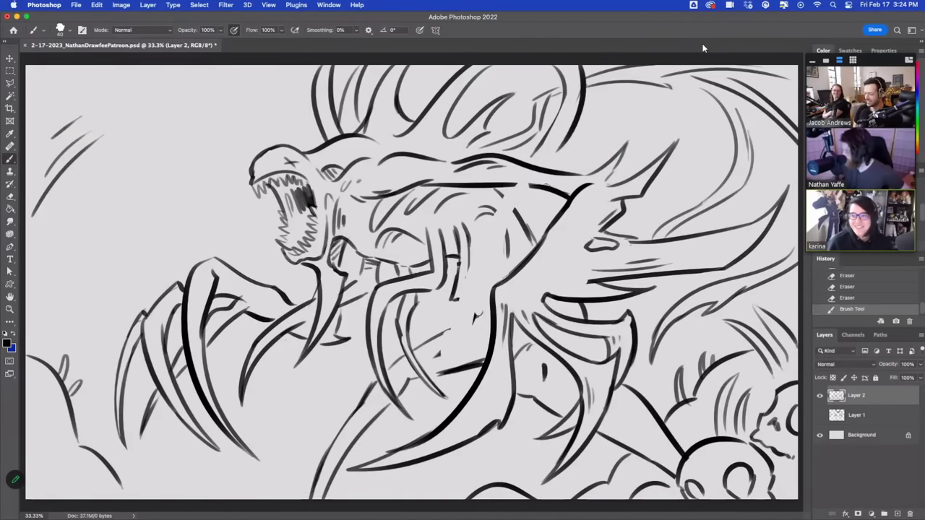
drag(587, 66, 562, 147)
mouse_move(516, 194)
mouse_down()
mouse_move(464, 296)
mouse_move(437, 324)
mouse_move(466, 401)
mouse_up()
drag(451, 301, 462, 395)
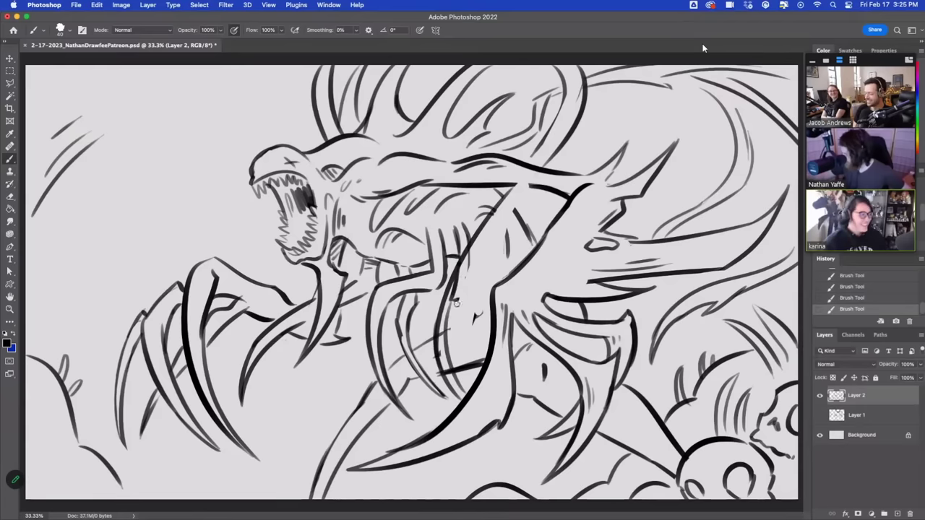
drag(454, 315, 521, 209)
key(super+z)
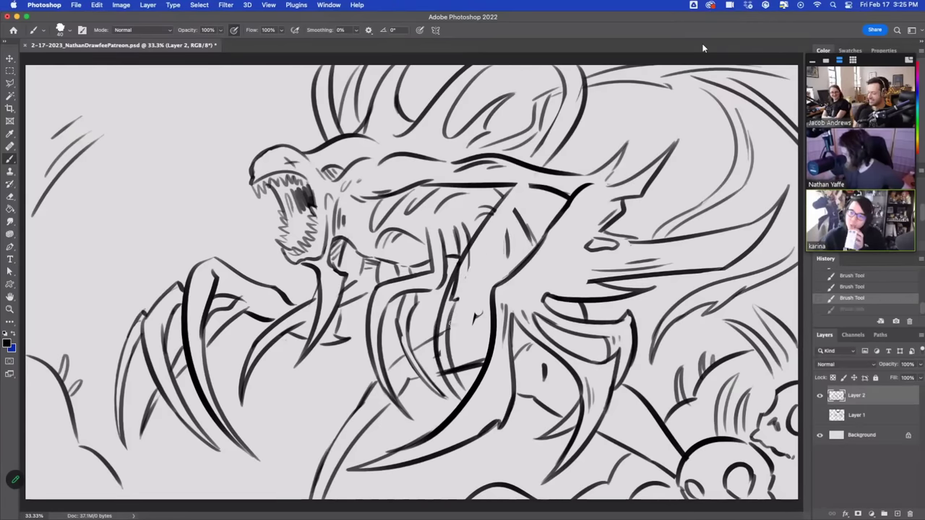
mouse_move(451, 323)
mouse_down()
mouse_move(546, 146)
mouse_move(528, 173)
mouse_move(557, 197)
mouse_up()
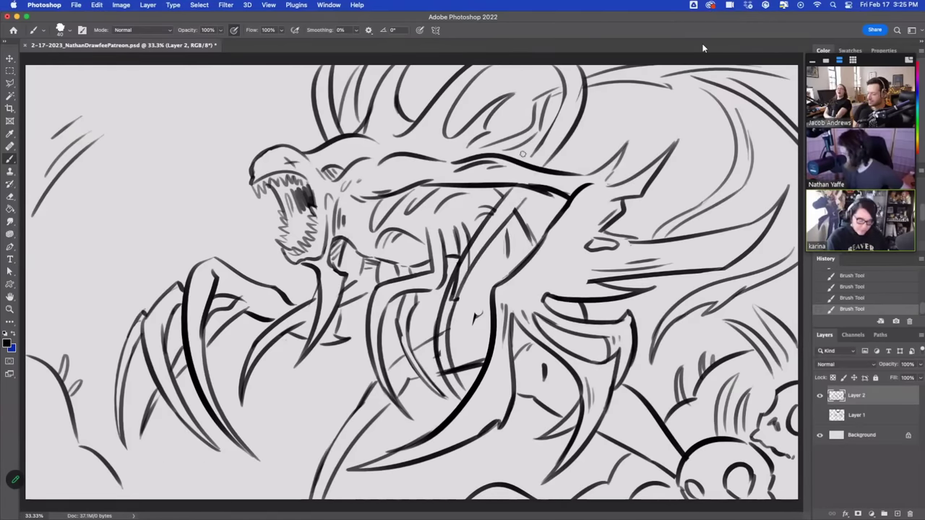
- Erase the old flank and belly lines that overlap the new curved limb so its outline stands clear
drag(482, 250, 445, 312)
drag(484, 241, 455, 276)
drag(517, 200, 507, 213)
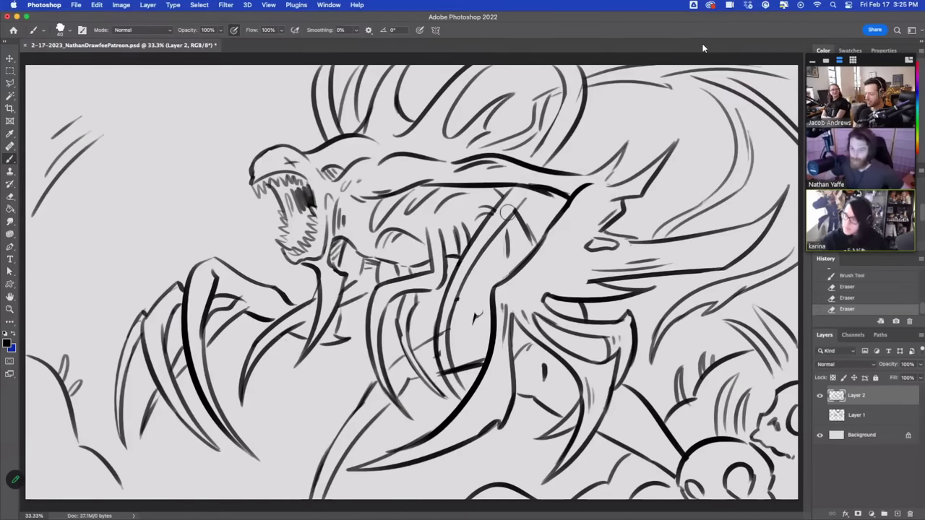
mouse_move(456, 243)
mouse_down()
mouse_move(461, 253)
mouse_move(466, 232)
mouse_move(509, 256)
mouse_up()
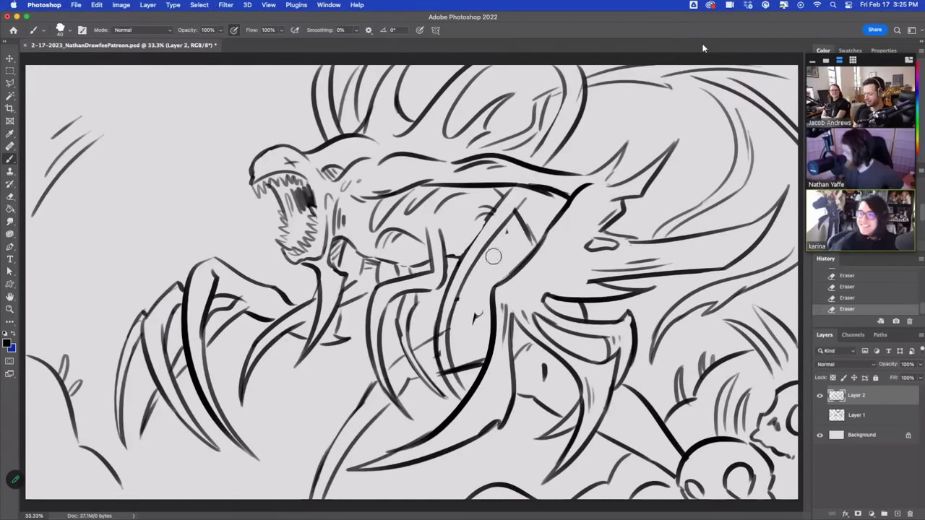
drag(443, 299, 446, 375)
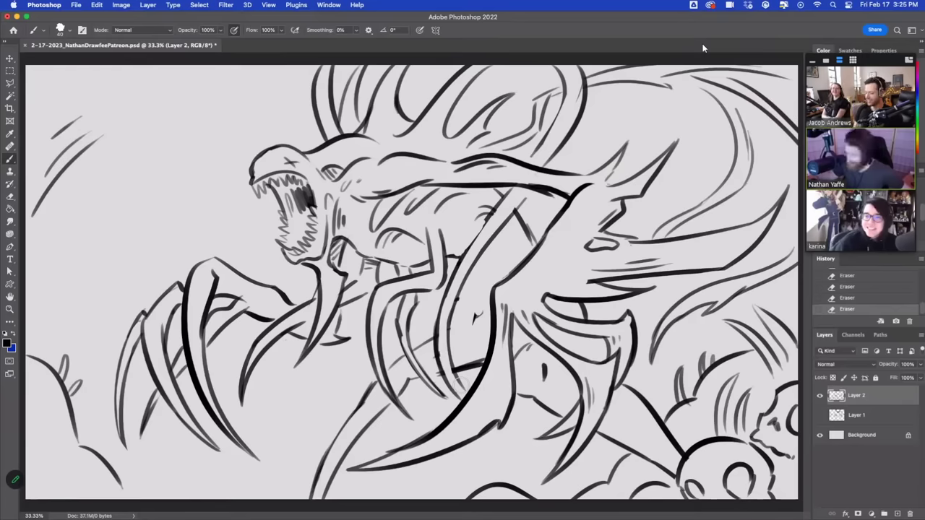
- Draw two diagonal strokes running down from the base of the large lower claw, undoing and redrawing the longer one
mouse_move(479, 436)
mouse_down()
mouse_move(531, 477)
mouse_move(495, 432)
mouse_move(532, 482)
mouse_up()
key(super+z)
drag(493, 432, 540, 493)
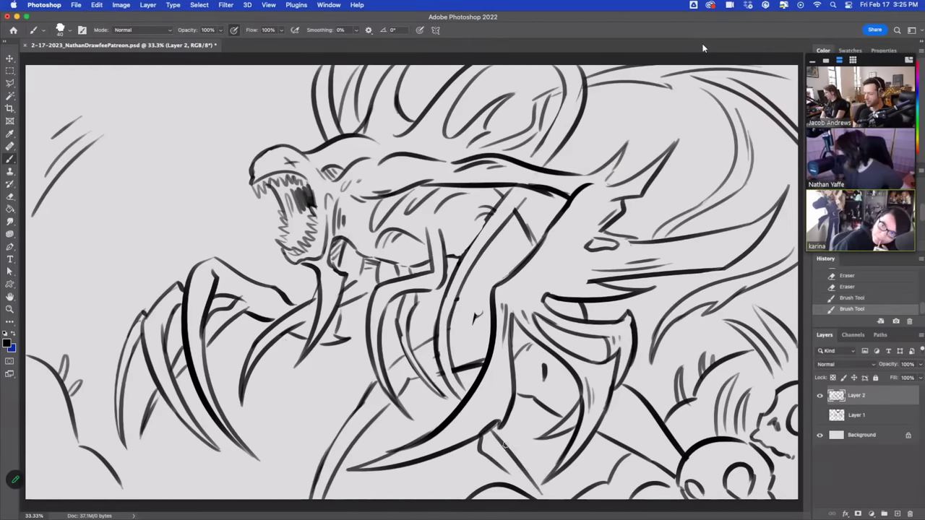
key(super+z)
drag(493, 431, 538, 498)
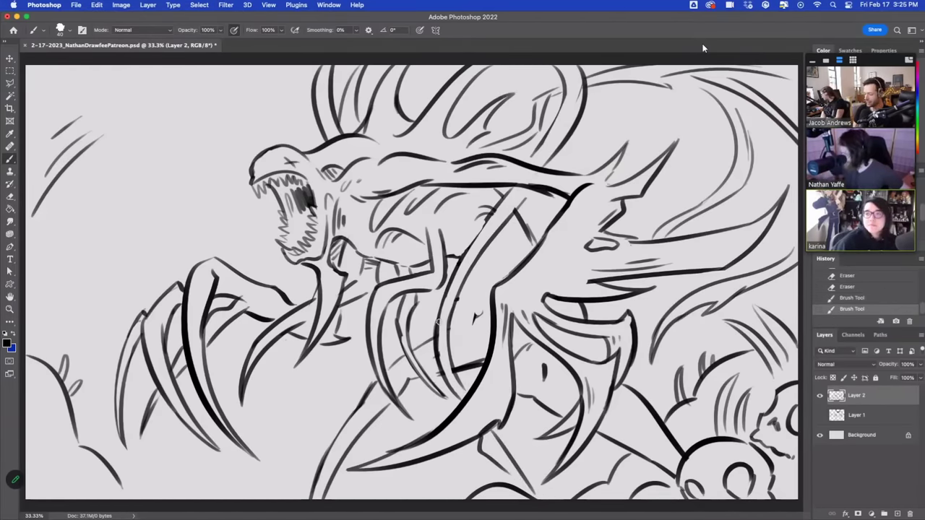
- Erase the stray marks inside the curved limb and sketch short muscle contours behind it, undoing unwanted strokes
mouse_move(470, 273)
mouse_down()
mouse_move(461, 304)
mouse_move(480, 311)
mouse_up()
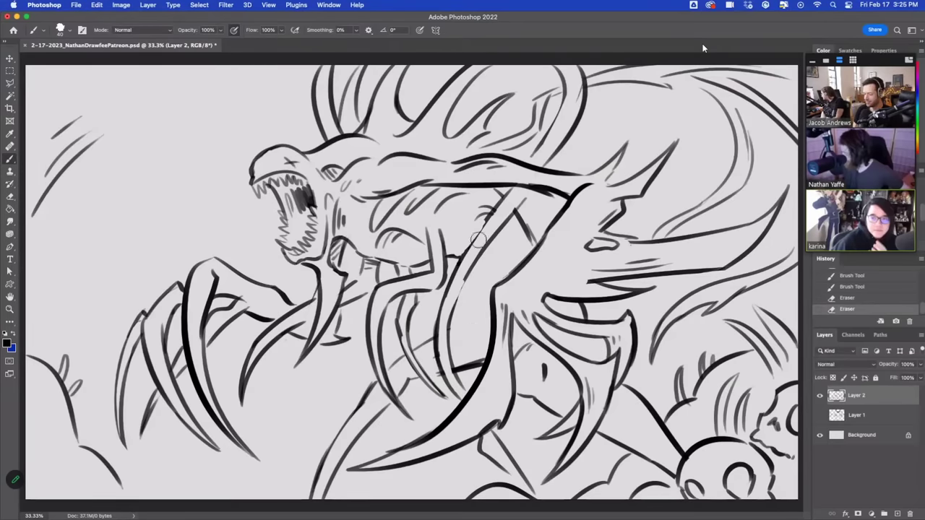
drag(479, 240, 478, 242)
mouse_move(447, 329)
mouse_down()
mouse_move(476, 309)
mouse_move(477, 287)
mouse_up()
mouse_move(477, 295)
mouse_down()
mouse_move(478, 239)
mouse_move(471, 248)
mouse_move(464, 282)
mouse_move(487, 250)
mouse_up()
key(super+z)
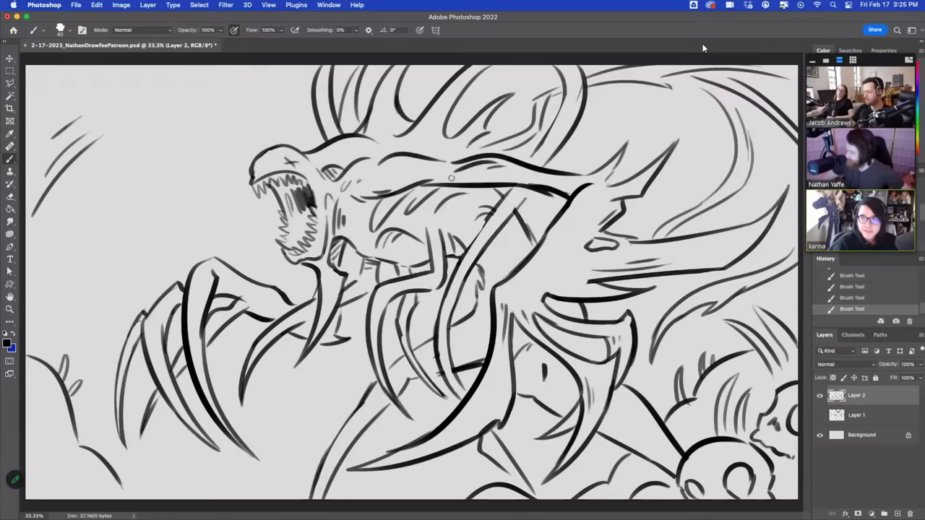
mouse_move(453, 253)
mouse_down()
mouse_move(453, 235)
mouse_move(480, 288)
mouse_move(474, 334)
mouse_move(480, 269)
mouse_up()
key(super+z)
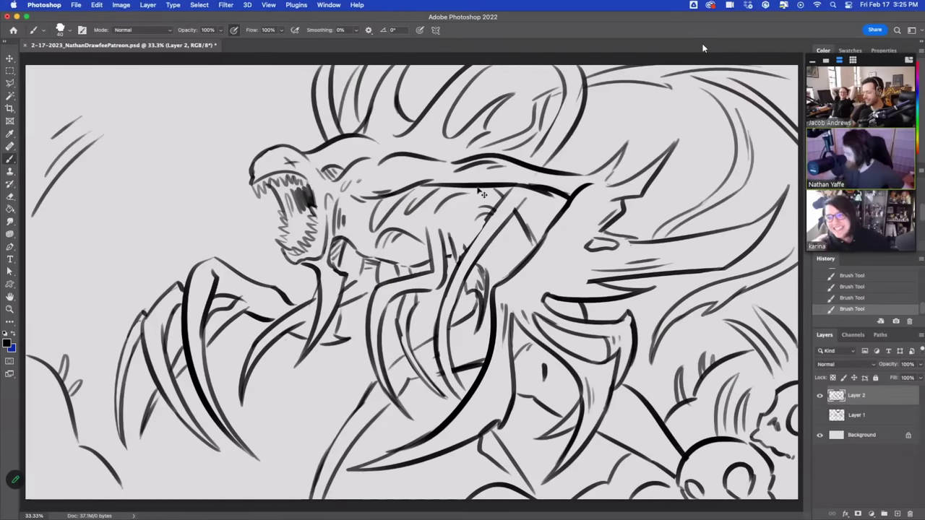
- Undo the last three dark strokes behind the curved limb, erase the crossing line beside it and redraw a short contour there
key(ctrl+z)
key(ctrl+z)
key(ctrl+z)
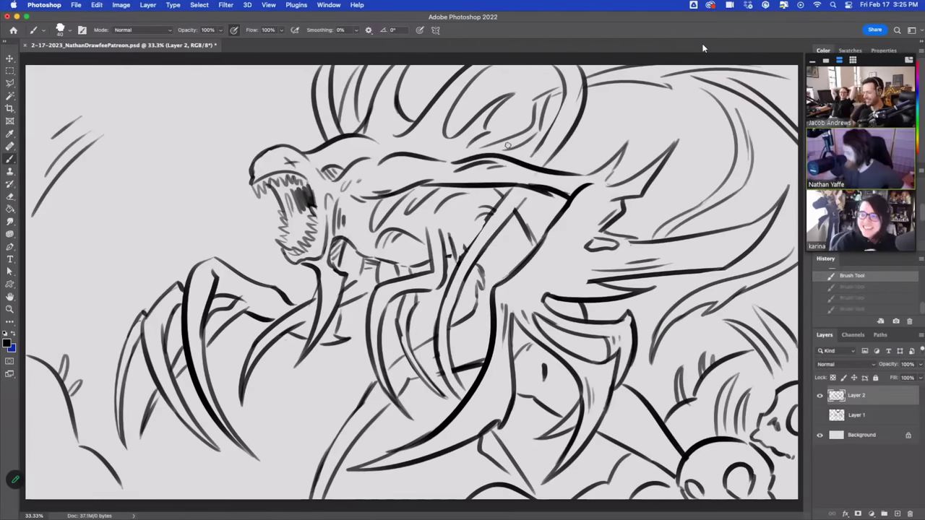
key(e)
mouse_move(454, 257)
mouse_down()
mouse_move(449, 235)
mouse_move(469, 245)
mouse_up()
key(b)
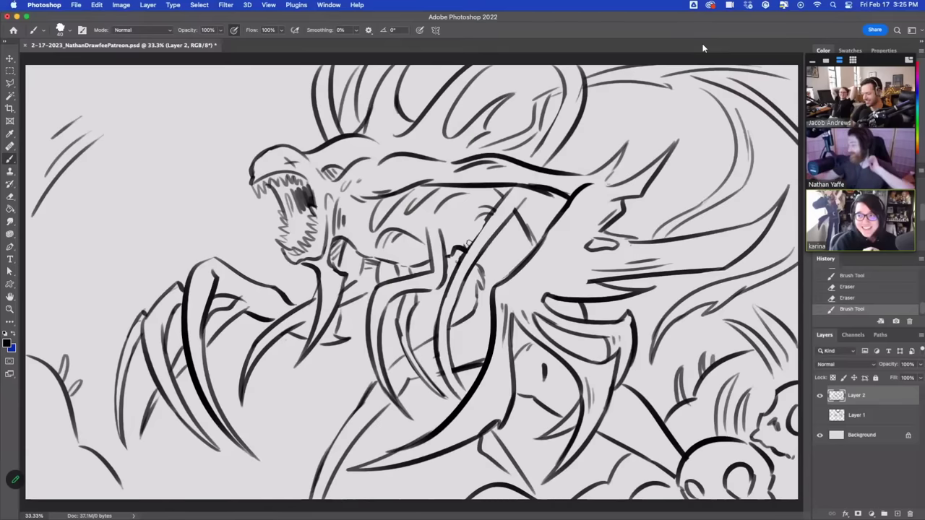
- Clear the old lines inside the upper part of the curved limb, redraw its edge and add a curve from the back down the flank
mouse_move(528, 220)
mouse_down()
mouse_move(539, 243)
mouse_move(510, 209)
mouse_move(514, 195)
mouse_move(522, 226)
mouse_up()
key(super+z)
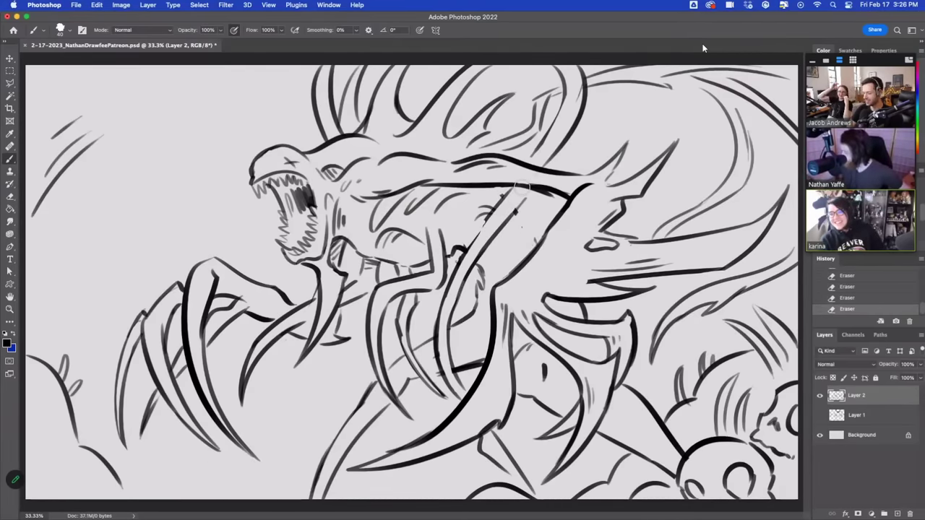
drag(519, 189, 467, 254)
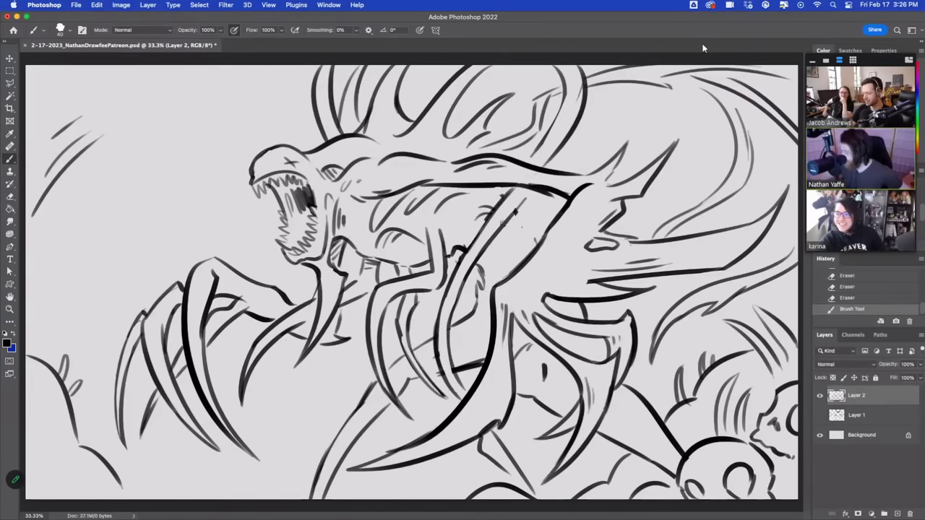
mouse_move(530, 189)
mouse_down()
mouse_move(502, 224)
mouse_move(542, 244)
mouse_up()
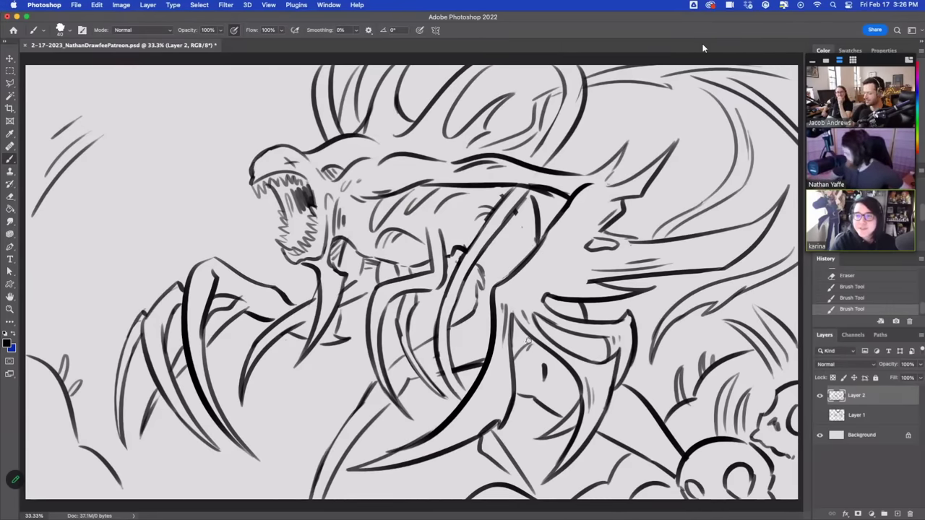
- Add short contour strokes around the hind claws and under the belly, erasing the old tail connector and the lines crossing the middle limb
drag(538, 335, 573, 323)
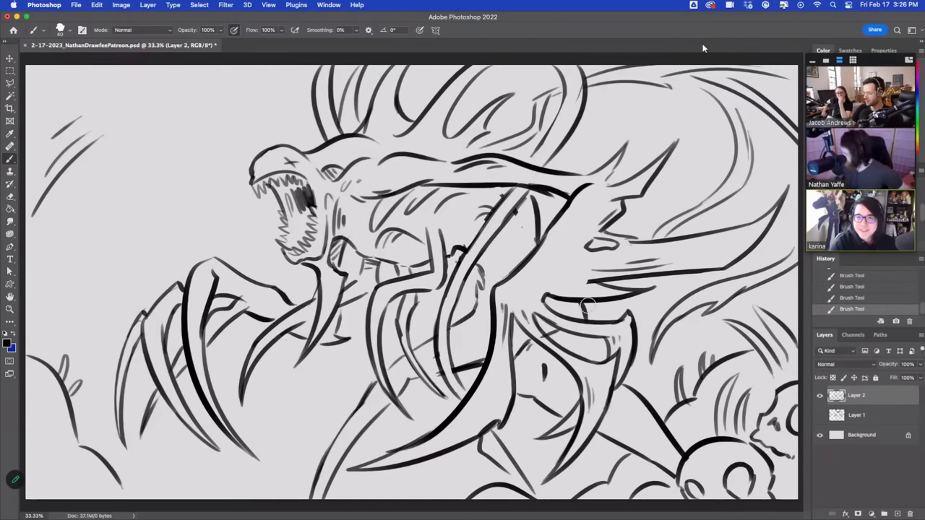
key(e)
mouse_move(583, 321)
mouse_down()
mouse_move(582, 299)
mouse_move(604, 323)
mouse_up()
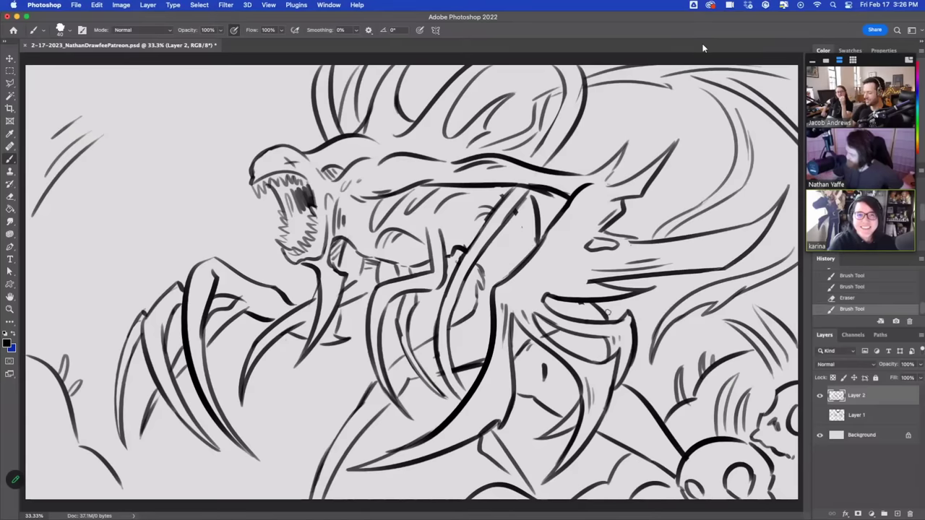
drag(432, 374, 443, 373)
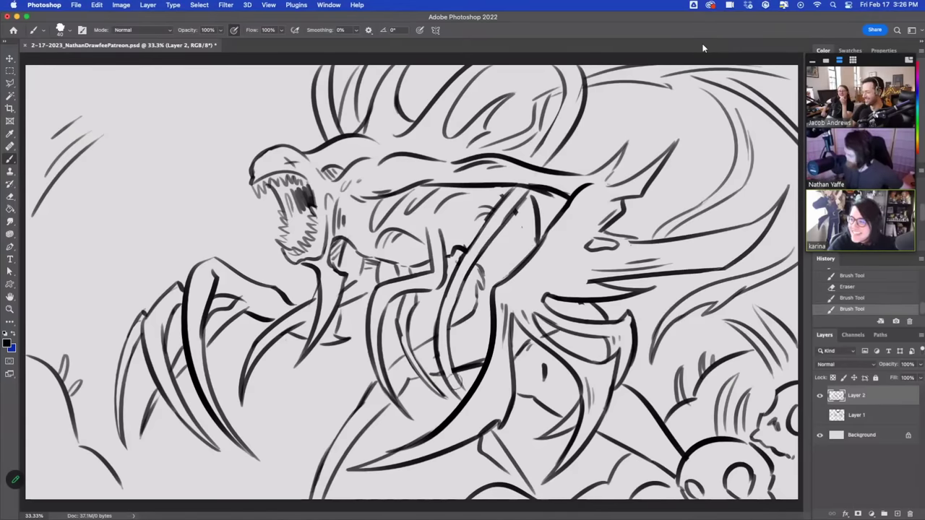
mouse_move(452, 303)
mouse_down()
mouse_move(448, 361)
mouse_move(442, 341)
mouse_up()
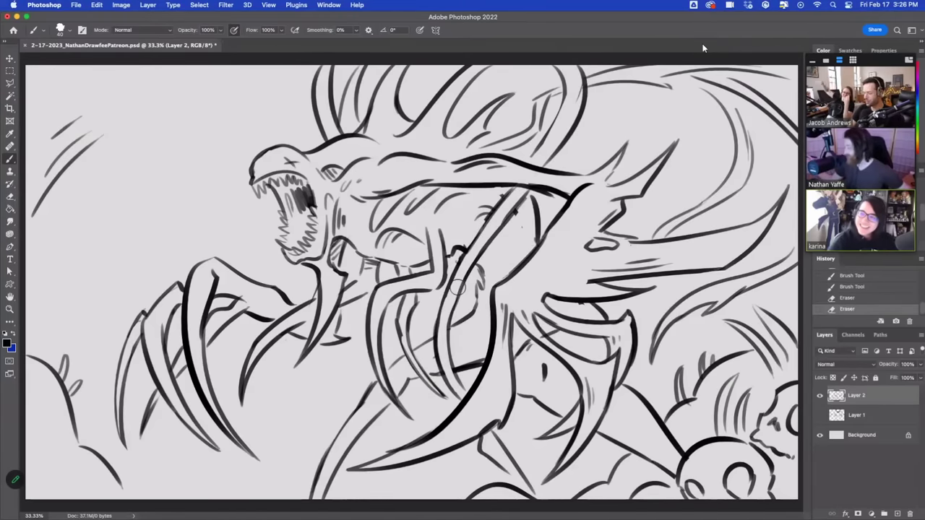
- Erase the old contour behind the hind claws and redraw it as a bulging curve with a thin inner accent
mouse_move(566, 351)
mouse_down()
mouse_move(524, 349)
mouse_move(522, 368)
mouse_up()
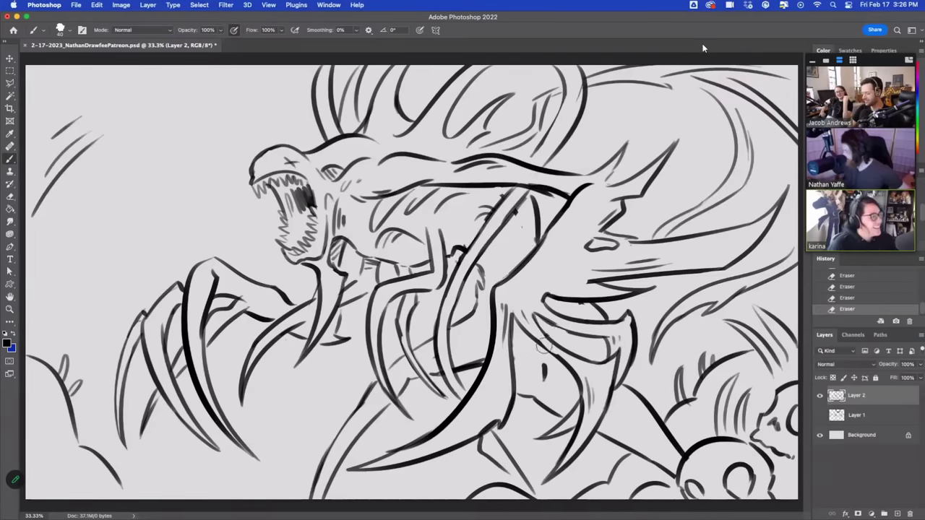
mouse_move(512, 351)
mouse_down()
mouse_move(531, 348)
mouse_move(527, 394)
mouse_up()
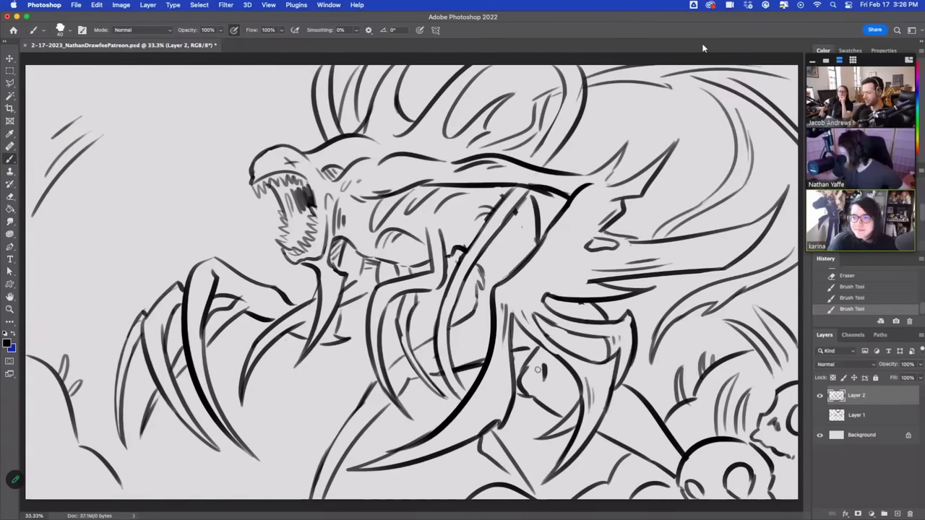
drag(523, 360, 526, 399)
drag(519, 386, 533, 400)
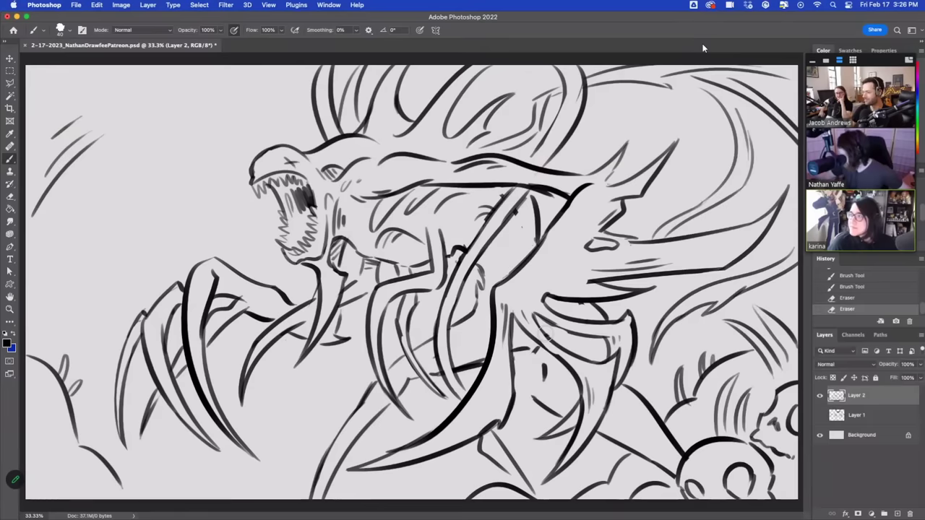
mouse_move(542, 365)
mouse_down()
mouse_move(537, 406)
mouse_move(556, 394)
mouse_move(545, 373)
mouse_up()
key(e)
key(b)
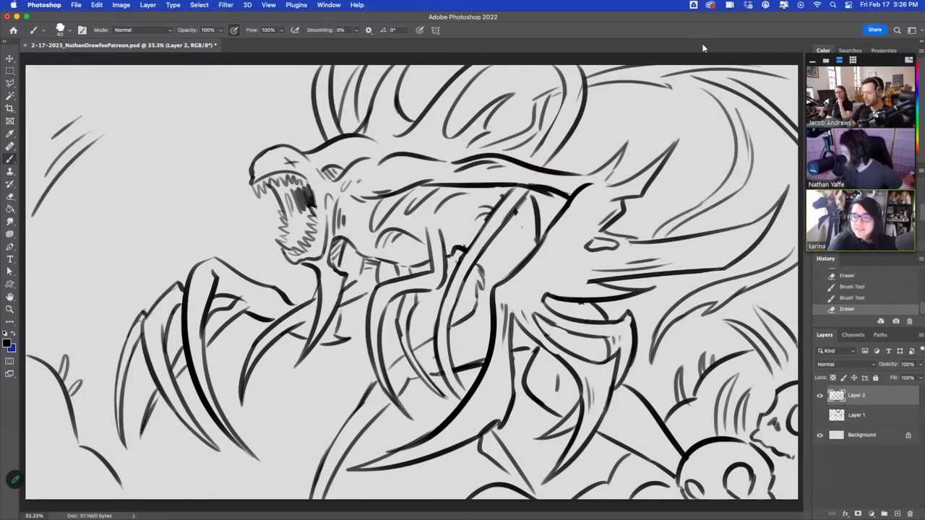
- Add a short line joining the hind claw to the leg and redraw the claw's upper edge, comparing trial strokes with undo and redo
drag(563, 321, 541, 349)
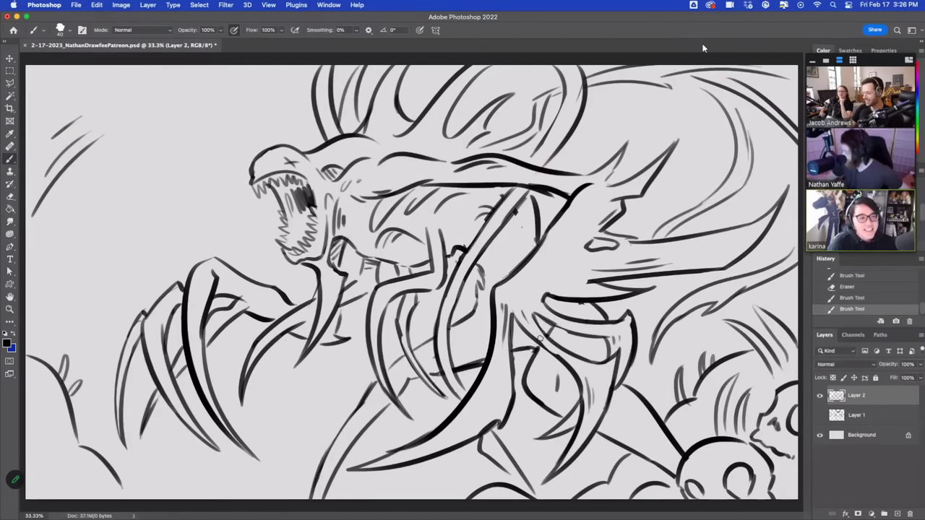
key(e)
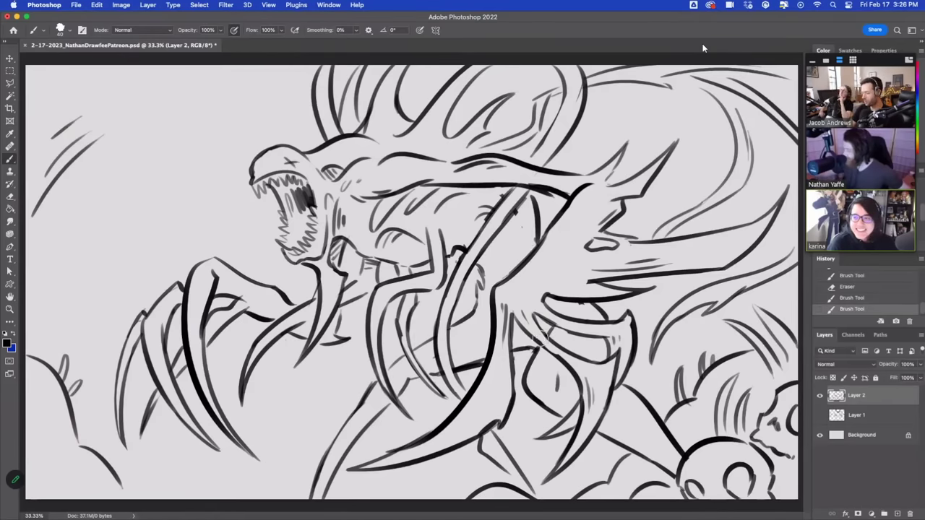
drag(543, 311, 565, 326)
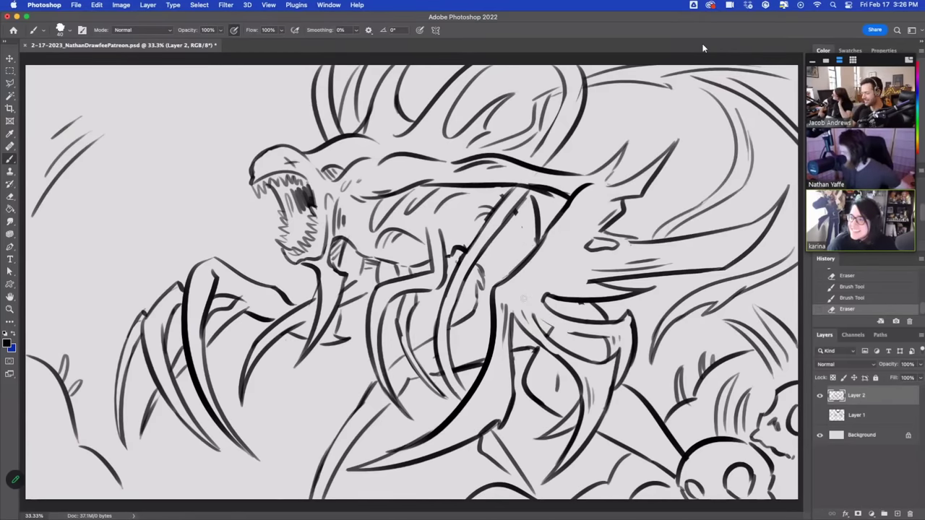
drag(524, 297, 581, 339)
key(super+z)
drag(523, 305, 589, 337)
key(super+z)
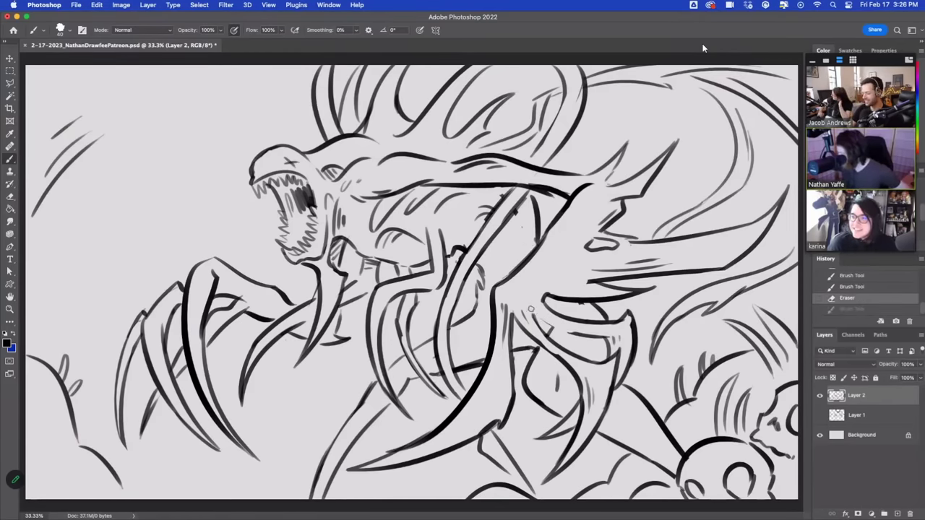
key(super+shift+z)
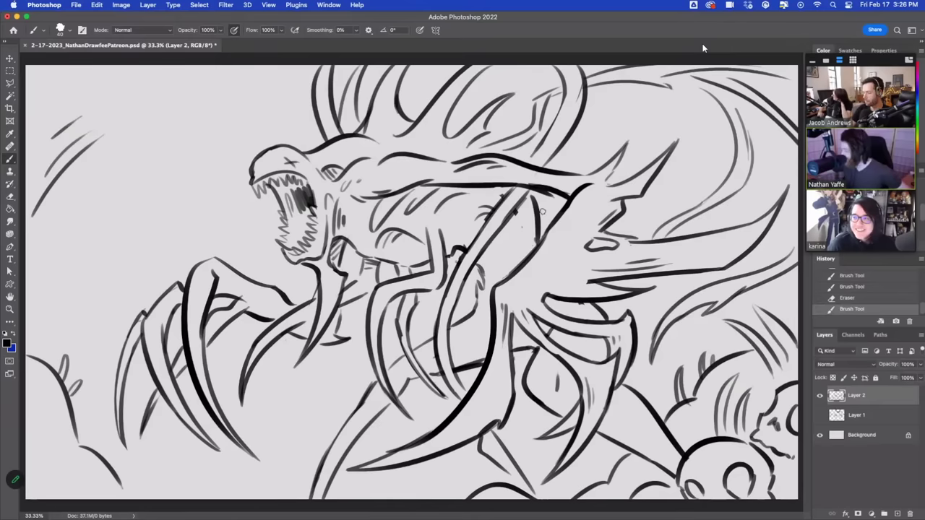
- Draw a new flank curve just behind the existing one and erase the older curve and stray marks beside it
drag(539, 189, 547, 244)
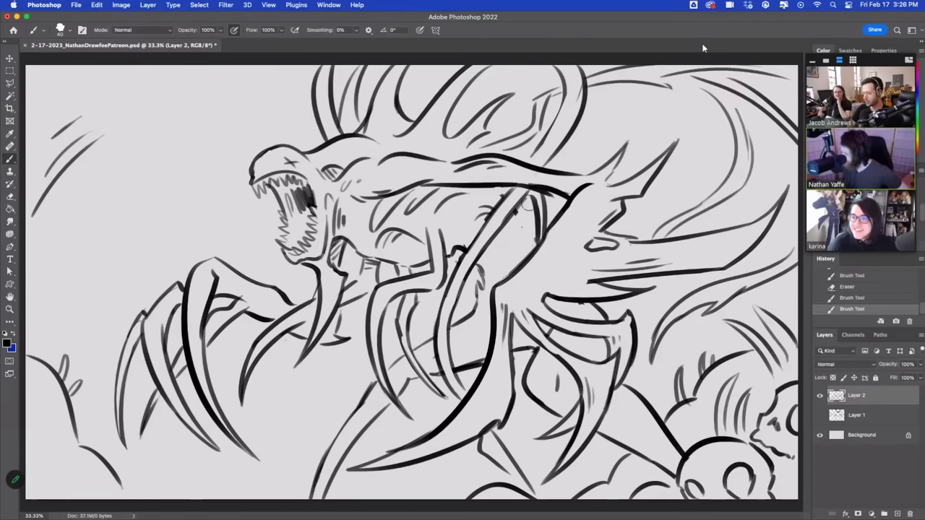
mouse_move(533, 202)
mouse_down()
mouse_move(534, 240)
mouse_move(517, 223)
mouse_move(529, 203)
mouse_move(509, 190)
mouse_up()
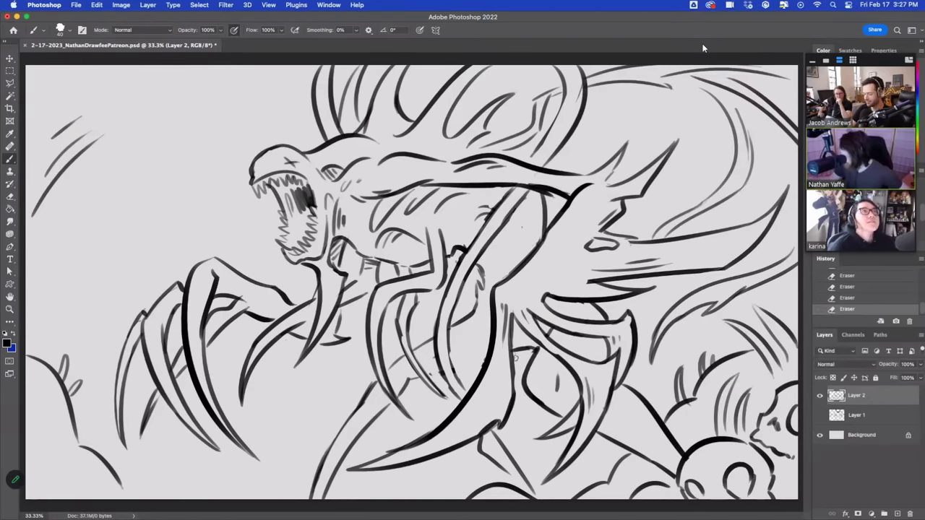
- Rework the thin belly line between the claws, undoing trial strokes, and erase the overlapping lines around the middle claw
drag(513, 352, 539, 347)
key(super+z)
drag(463, 371, 482, 367)
key(super+z)
drag(430, 375, 452, 372)
drag(387, 366, 412, 350)
mouse_move(474, 314)
mouse_down()
mouse_move(451, 326)
mouse_move(438, 365)
mouse_move(427, 367)
mouse_up()
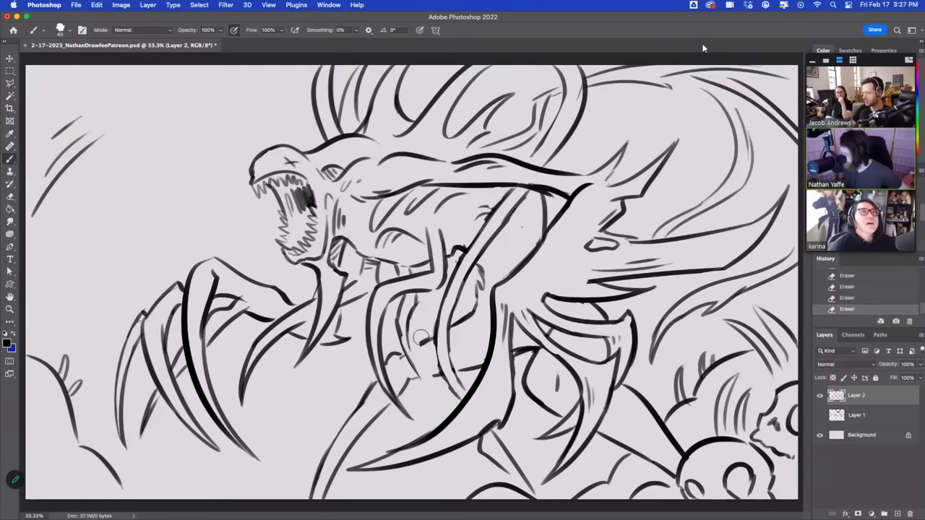
- Redraw the middle claw beneath the body and darken the long outline sweeping down to the canvas's lower edge, undoing a trial stroke
mouse_move(409, 331)
mouse_down()
mouse_move(444, 401)
mouse_move(426, 388)
mouse_move(446, 374)
mouse_move(419, 344)
mouse_move(438, 328)
mouse_move(373, 382)
mouse_move(363, 374)
mouse_move(310, 498)
mouse_move(355, 414)
mouse_up()
key(super+z)
key(b)
key(e)
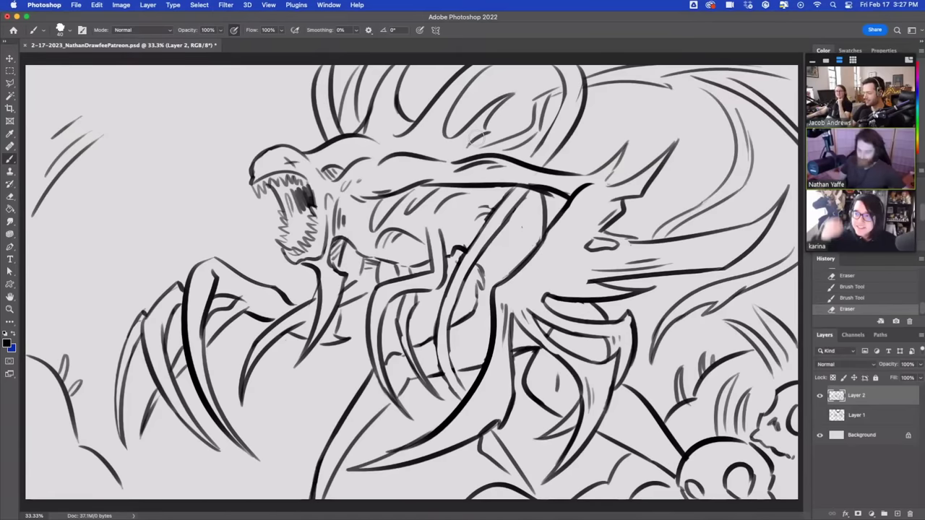
- Add sweeping speed lines to the background in front of the monster's head and a small curved shape near the canvas's lower edge
drag(35, 292, 203, 131)
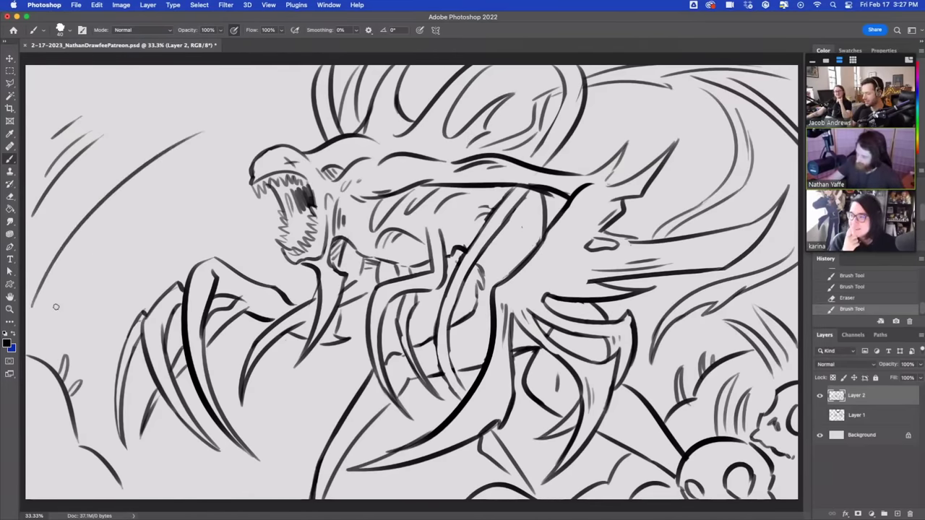
drag(55, 307, 122, 214)
mouse_move(49, 102)
mouse_down()
mouse_move(101, 66)
mouse_move(123, 65)
mouse_up()
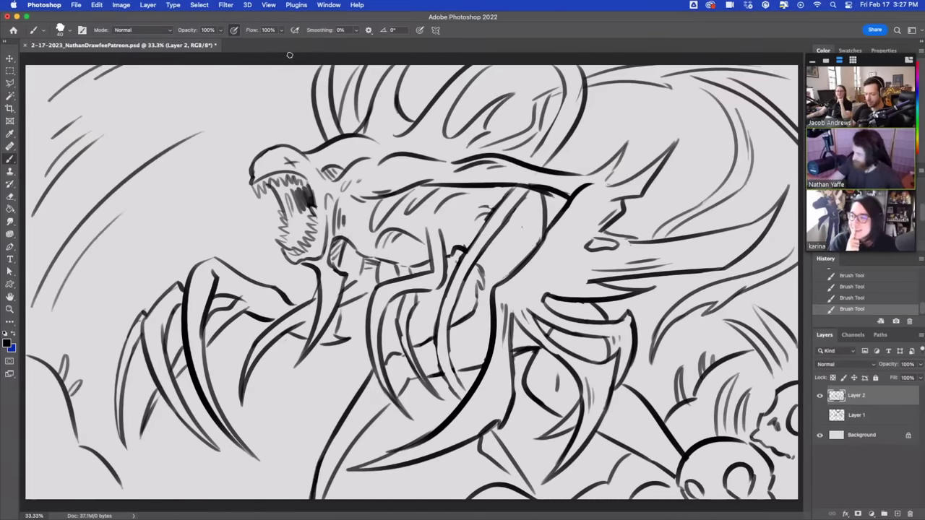
drag(196, 103, 278, 65)
drag(216, 84, 249, 65)
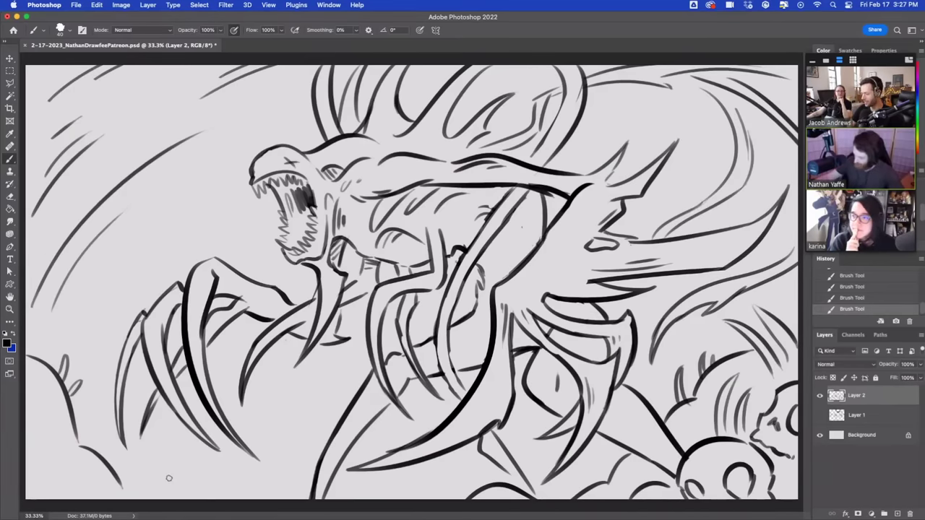
mouse_move(157, 464)
mouse_down()
mouse_move(175, 496)
mouse_move(222, 499)
mouse_up()
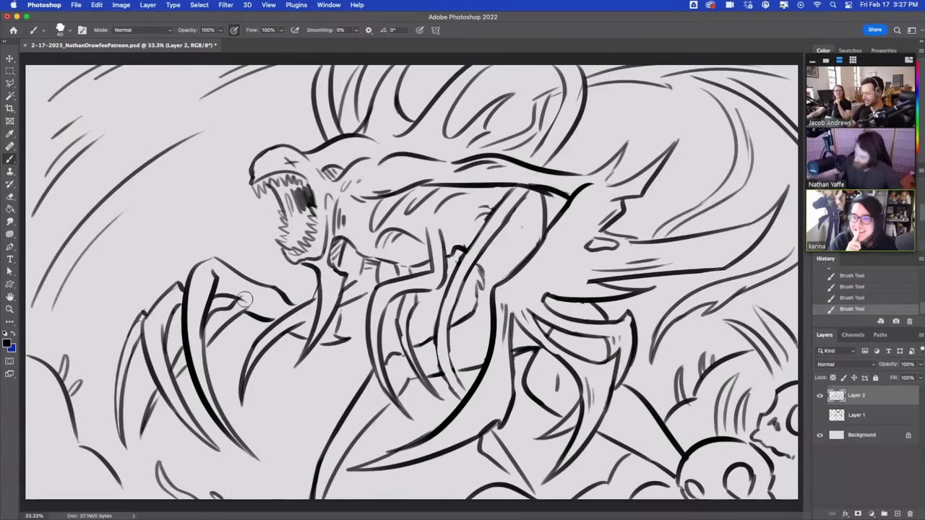
- Erase stray lines within the monster's front limb and darken the edges of its foremost curved claw up to the limb
drag(258, 305, 257, 298)
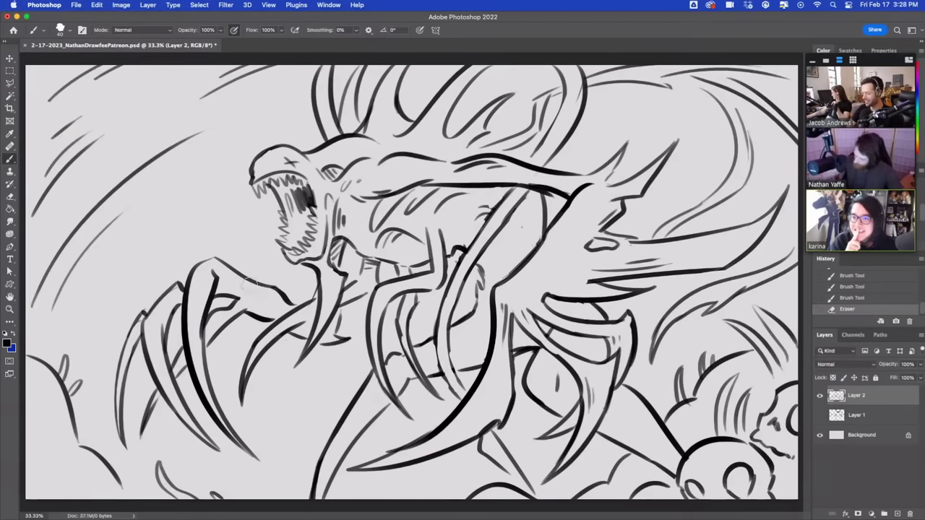
mouse_move(149, 430)
mouse_down()
mouse_move(144, 442)
mouse_move(165, 404)
mouse_up()
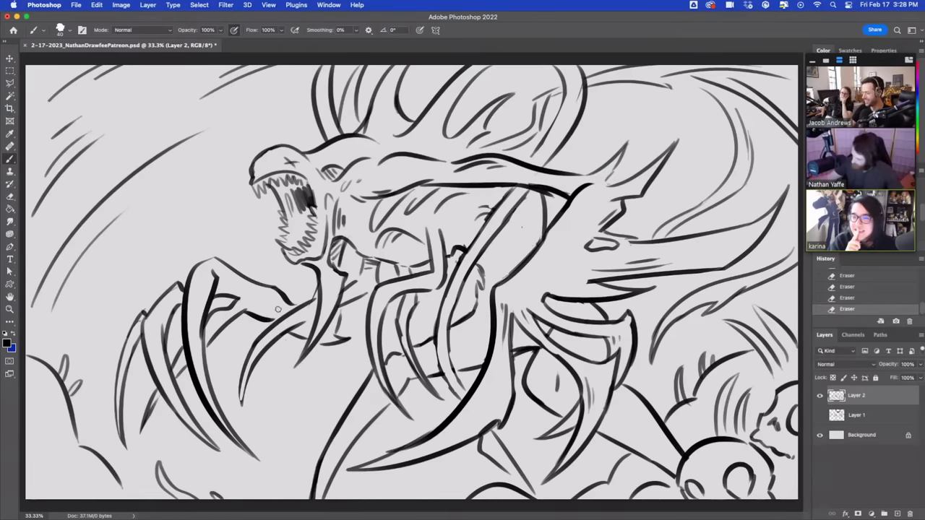
mouse_move(247, 363)
mouse_down()
mouse_move(241, 408)
mouse_move(249, 363)
mouse_up()
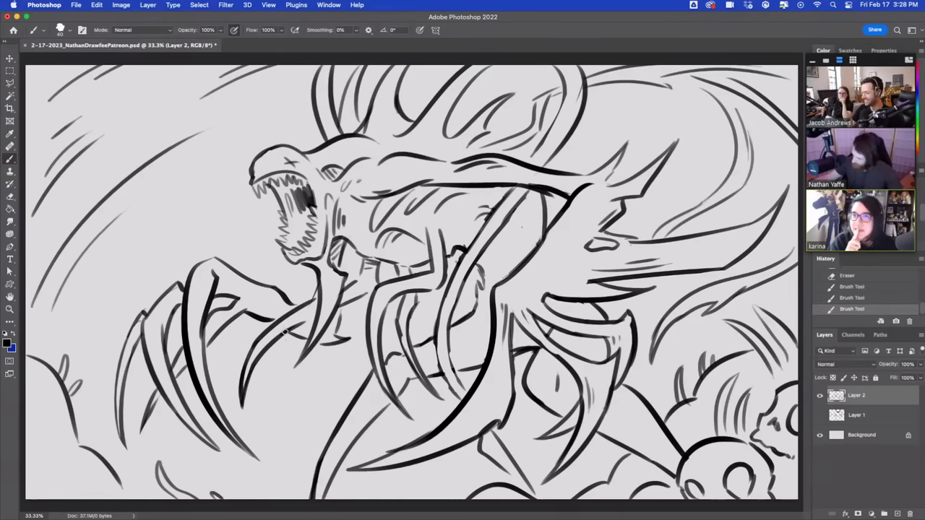
drag(300, 328, 319, 316)
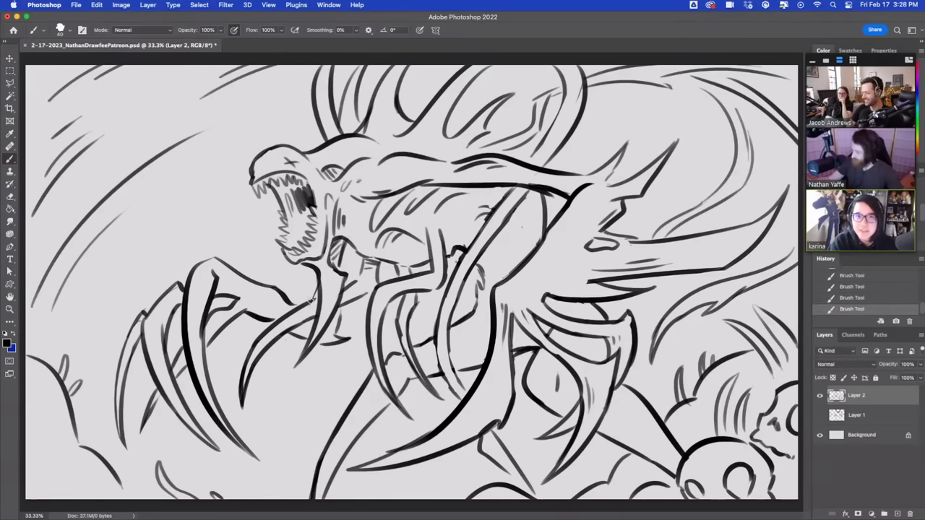
- Darken the lines beneath the monster's jaw and redraw the short curve behind the upper flank
mouse_move(337, 253)
mouse_down()
mouse_move(334, 243)
mouse_move(338, 264)
mouse_move(366, 259)
mouse_up()
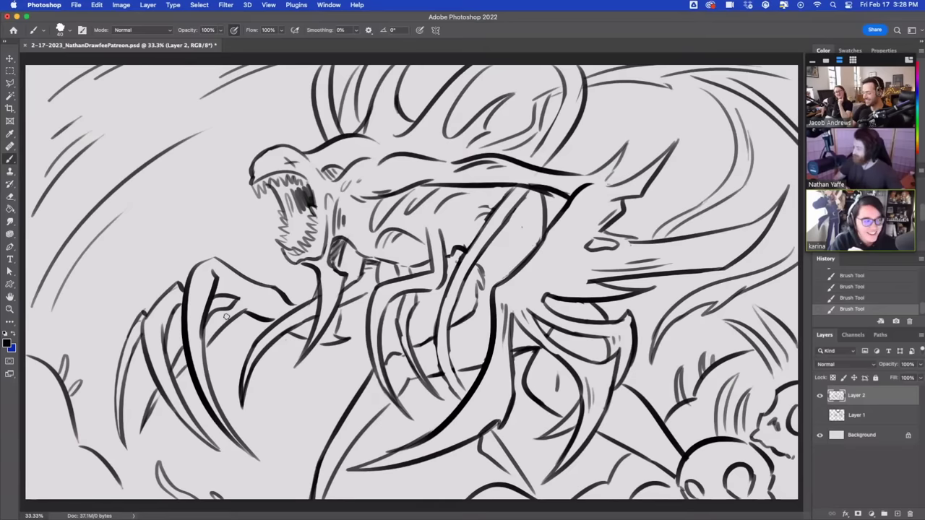
mouse_move(540, 194)
mouse_down()
mouse_move(545, 215)
mouse_move(543, 171)
mouse_move(549, 238)
mouse_up()
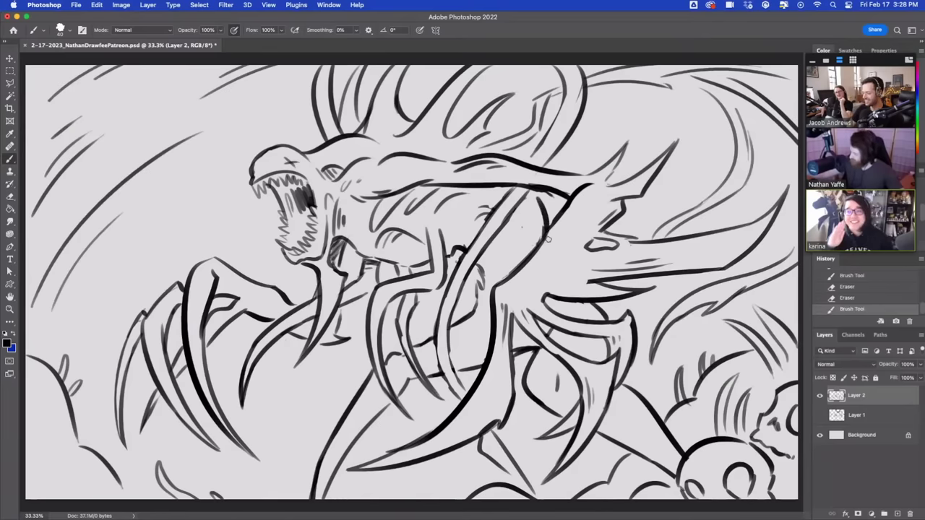
mouse_move(535, 195)
mouse_down()
mouse_move(526, 195)
mouse_move(557, 193)
mouse_up()
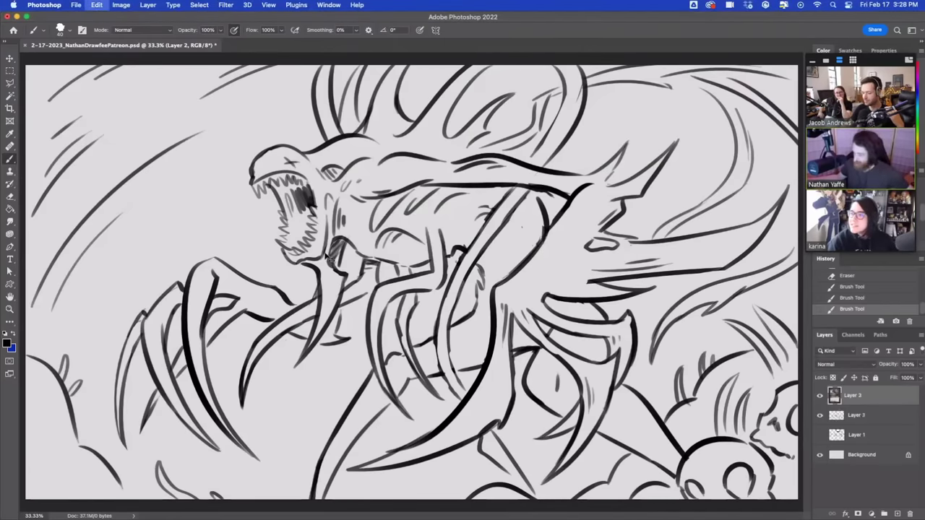
- Enlarge the pasted Phyrexian Obliterator card to about 259% and place it over the left part of the canvas
key(v)
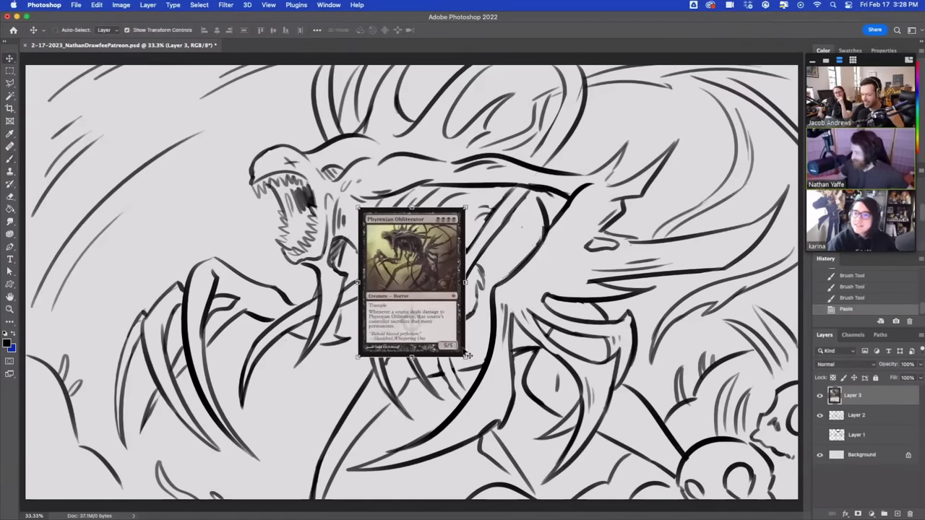
drag(466, 359, 627, 467)
drag(526, 403, 216, 277)
drag(272, 392, 350, 443)
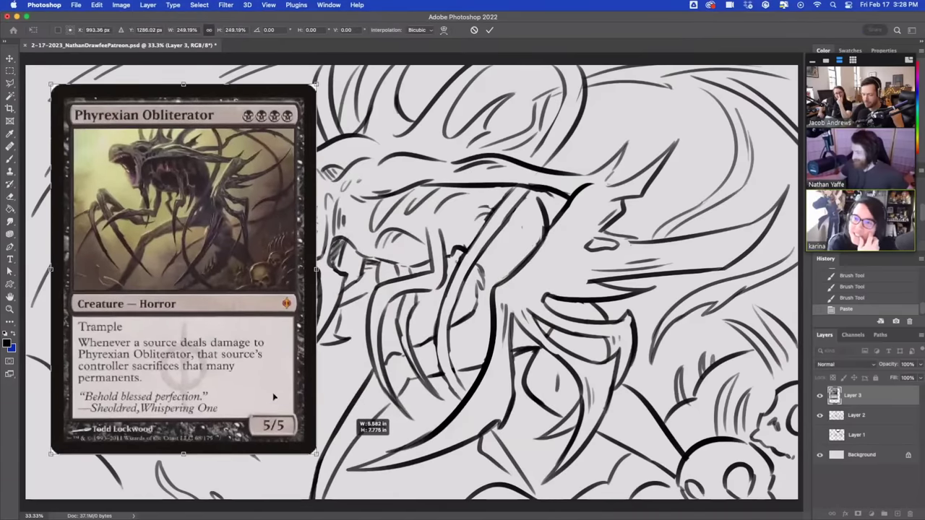
drag(298, 398, 280, 399)
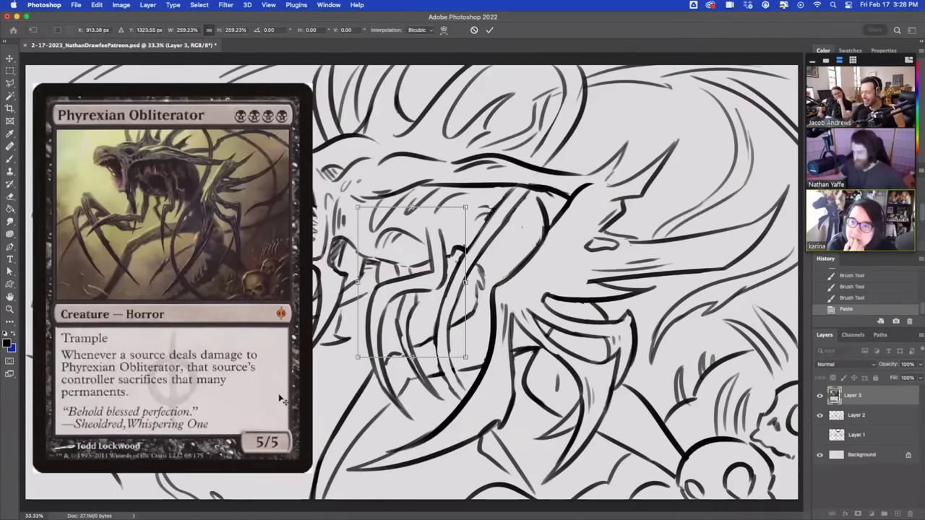
key(Return)
- Move the card image across the drawing to compare them, move it back and hide its layer
drag(243, 354, 606, 359)
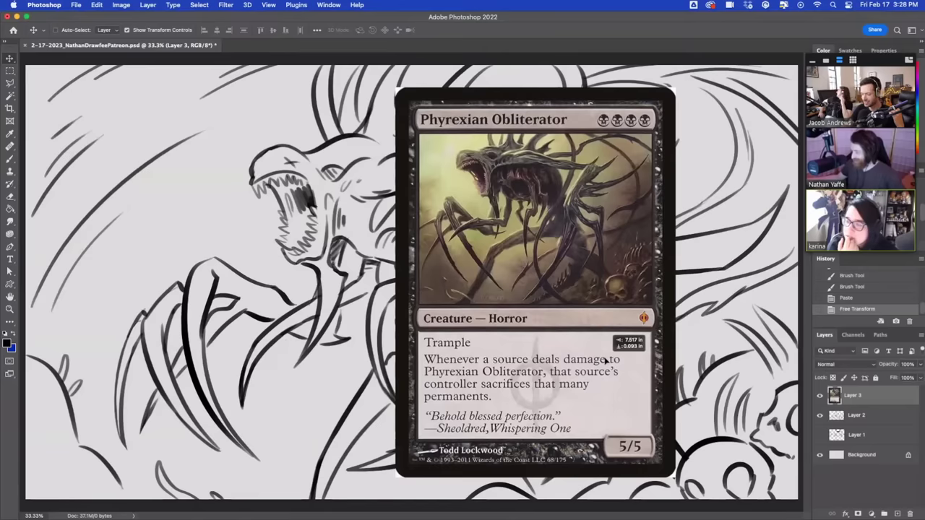
drag(606, 359, 251, 388)
click(820, 396)
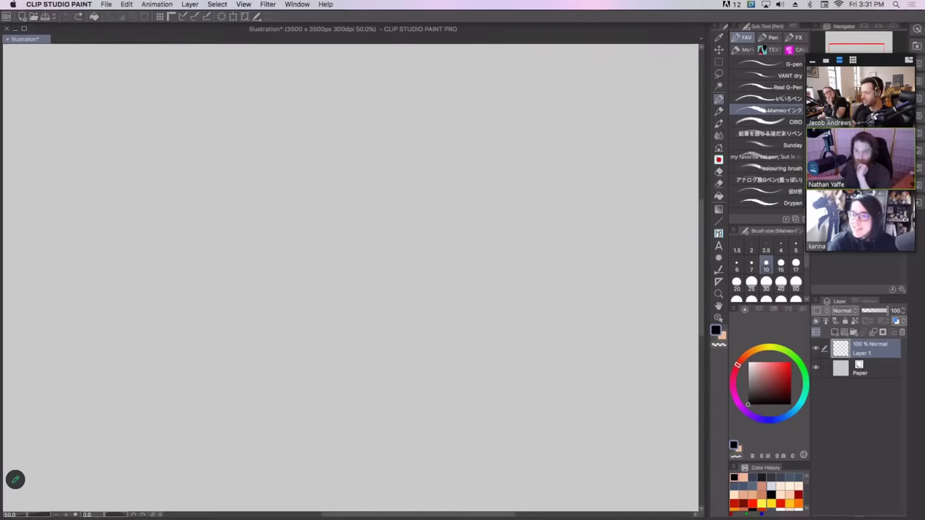
key(super+Tab)
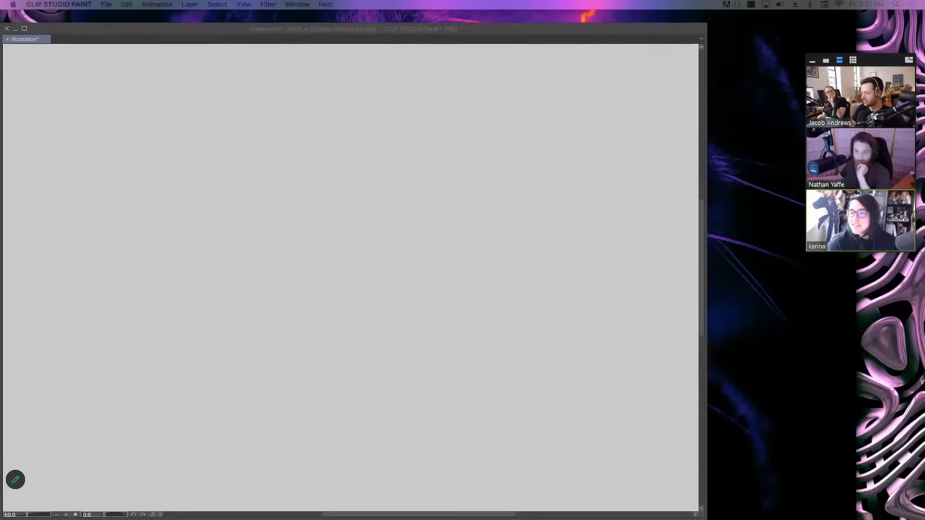
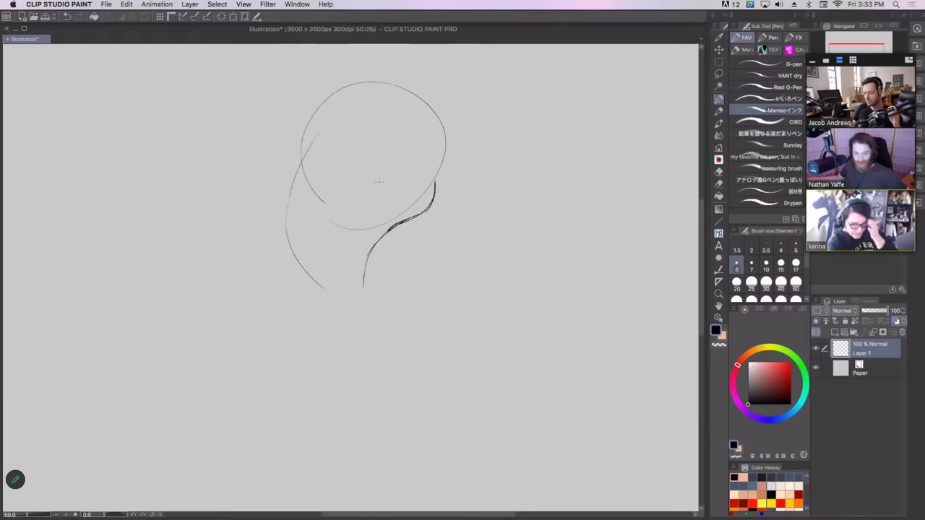
- Sketch the front contour of the character's head from the forehead down to the chin, undoing unsatisfactory strokes
mouse_move(330, 89)
mouse_down()
mouse_move(291, 143)
mouse_move(287, 231)
mouse_up()
key(super+z)
mouse_move(295, 177)
mouse_down()
mouse_move(287, 221)
mouse_move(319, 303)
mouse_up()
key(super+z)
drag(304, 272, 318, 292)
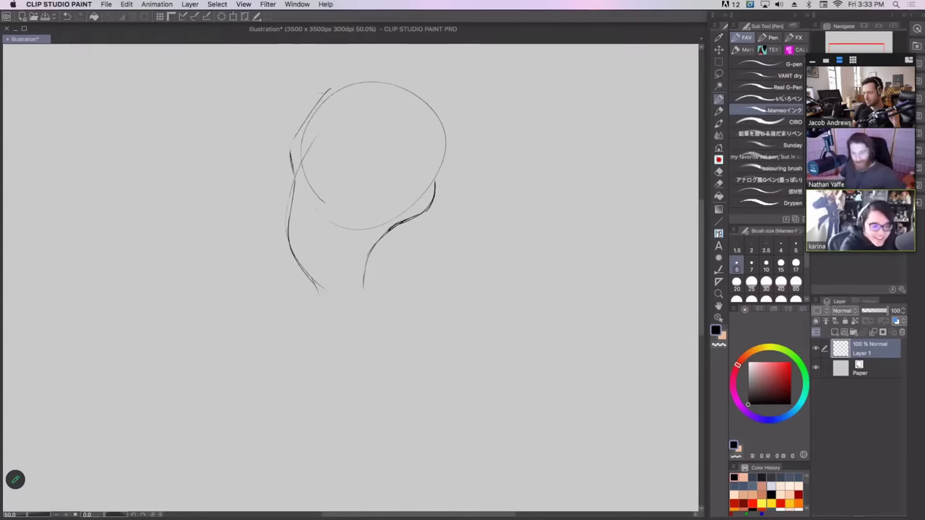
- Sketch a broken outer contour around the crown of the head circle, undoing trial strokes
drag(318, 99, 307, 158)
drag(347, 77, 311, 112)
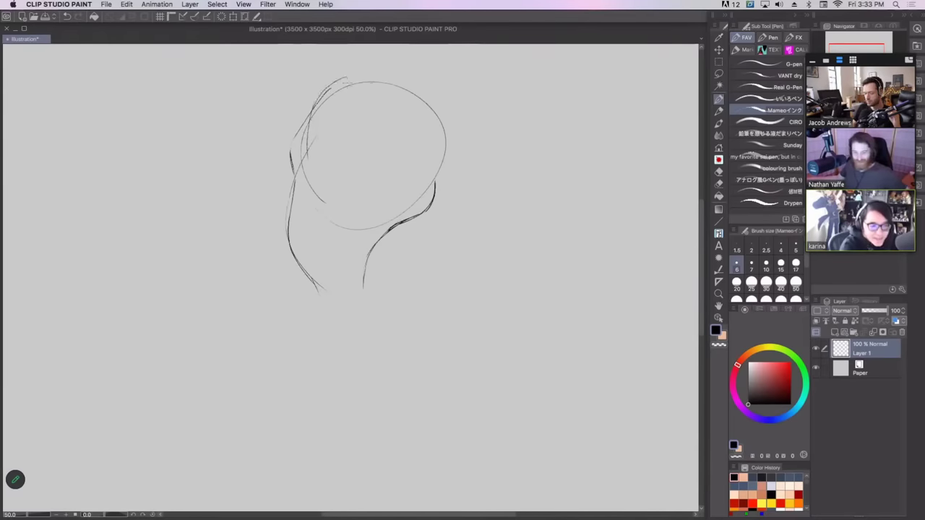
drag(351, 76, 415, 88)
key(ctrl+z)
key(ctrl+z)
mouse_move(364, 73)
mouse_down()
mouse_move(410, 81)
mouse_move(396, 75)
mouse_move(421, 92)
mouse_up()
key(super+z)
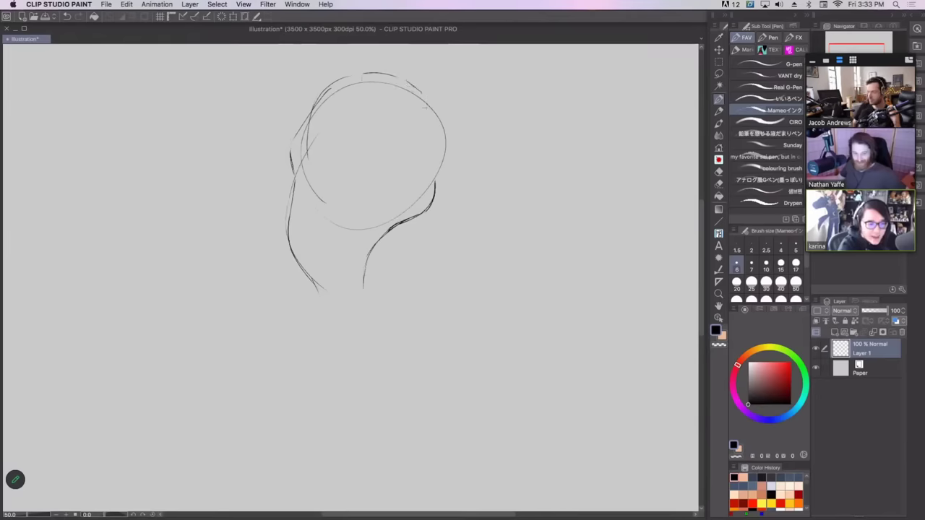
- Draw a round eye inside the head circle and a curve rising from it to the back of the head
mouse_move(316, 180)
mouse_down()
mouse_move(320, 137)
mouse_move(354, 148)
mouse_move(322, 181)
mouse_up()
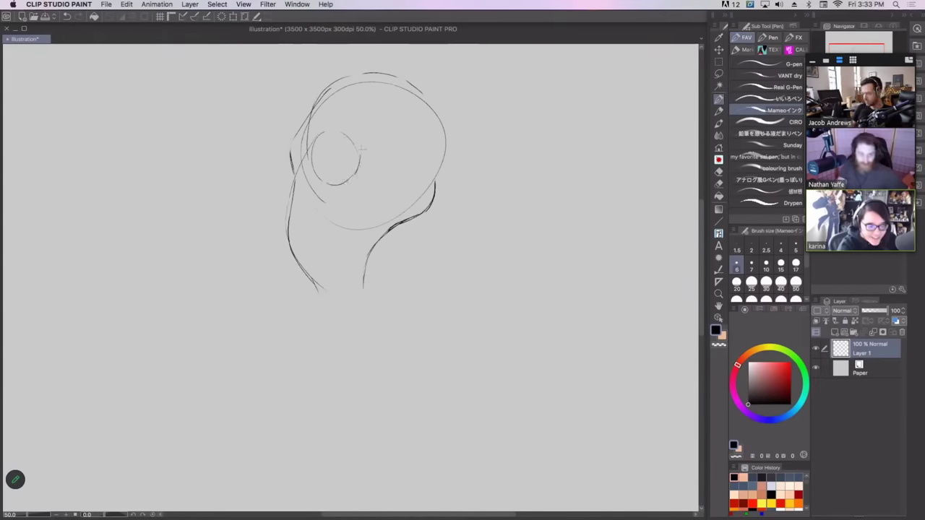
key(super+z)
mouse_move(330, 131)
mouse_down()
mouse_move(355, 164)
mouse_move(399, 122)
mouse_move(397, 130)
mouse_move(439, 109)
mouse_up()
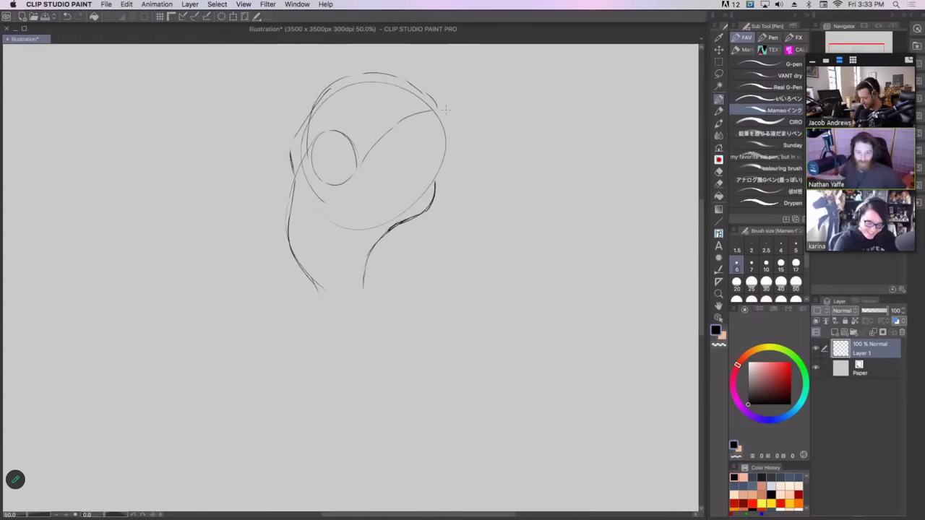
drag(435, 114, 484, 97)
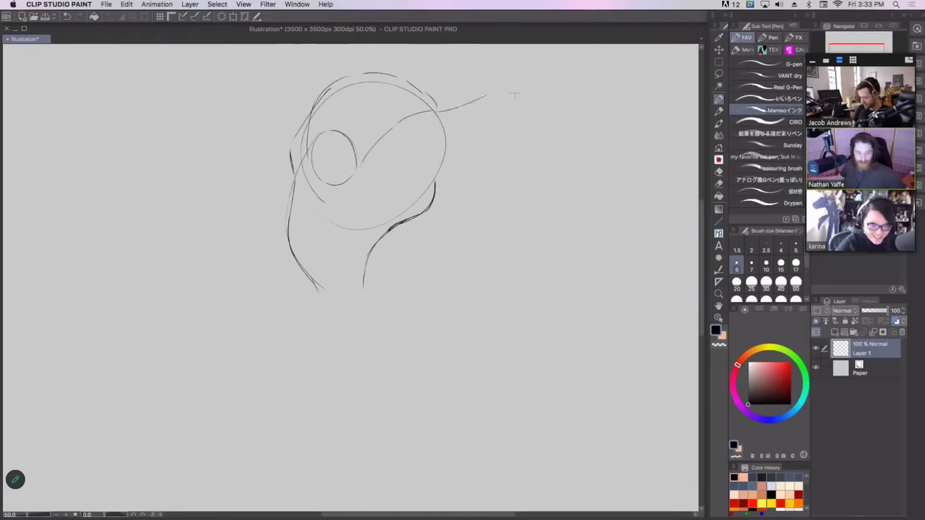
key(super+z)
mouse_move(436, 115)
mouse_down()
mouse_move(478, 103)
mouse_move(523, 108)
mouse_move(600, 141)
mouse_move(483, 228)
mouse_up()
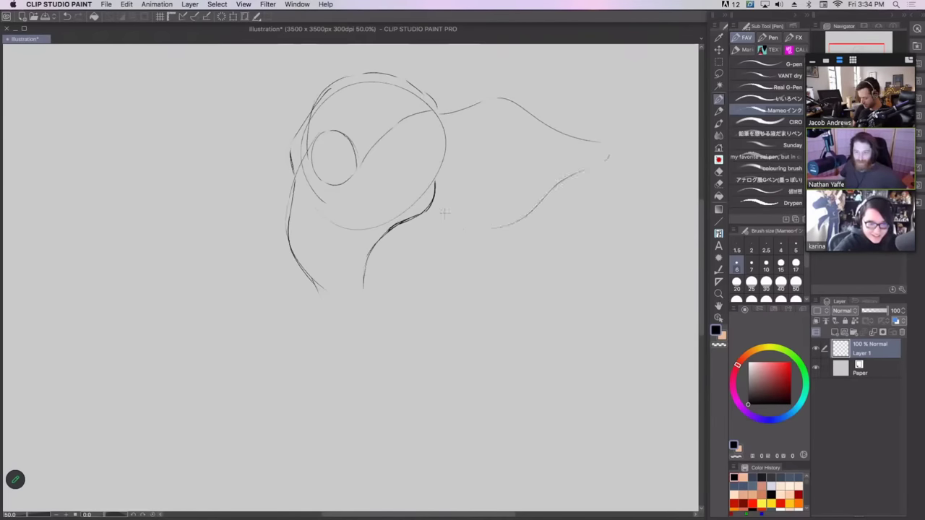
key(super+z)
key(super+z)
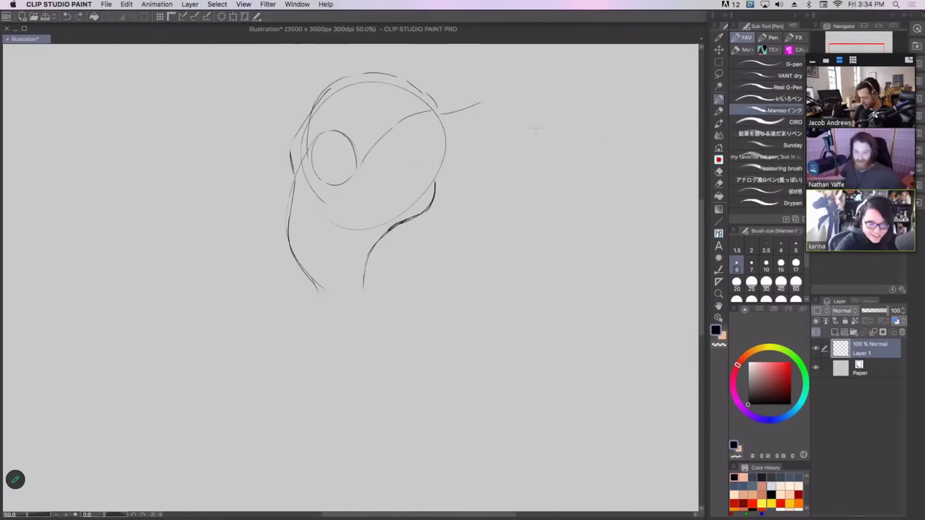
key(super+z)
- Sketch a large pointed ear behind the head with a long curved outer edge and a wavy lower edge, undoing trial strokes
mouse_move(436, 111)
mouse_down()
mouse_move(468, 79)
mouse_move(533, 132)
mouse_up()
key(super+z)
drag(482, 66, 535, 162)
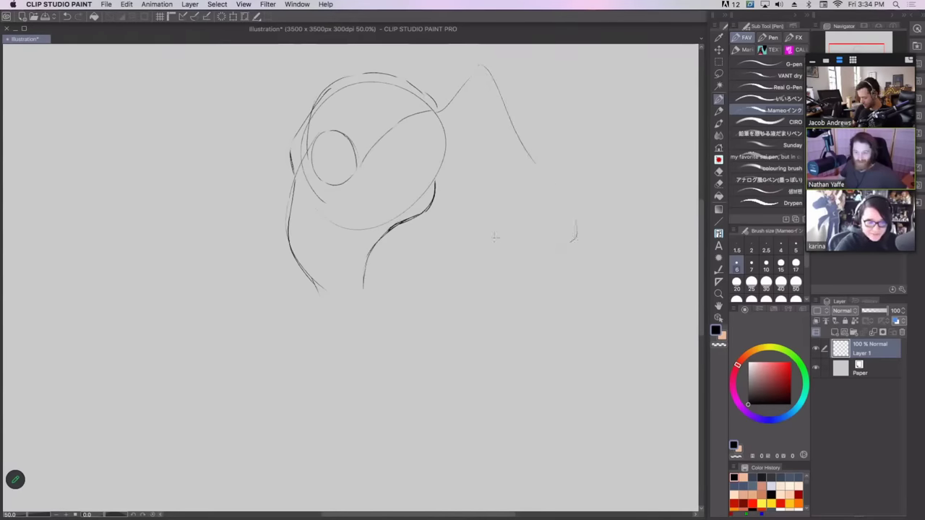
mouse_move(493, 78)
mouse_down()
mouse_move(569, 203)
mouse_move(526, 256)
mouse_up()
drag(539, 189, 511, 272)
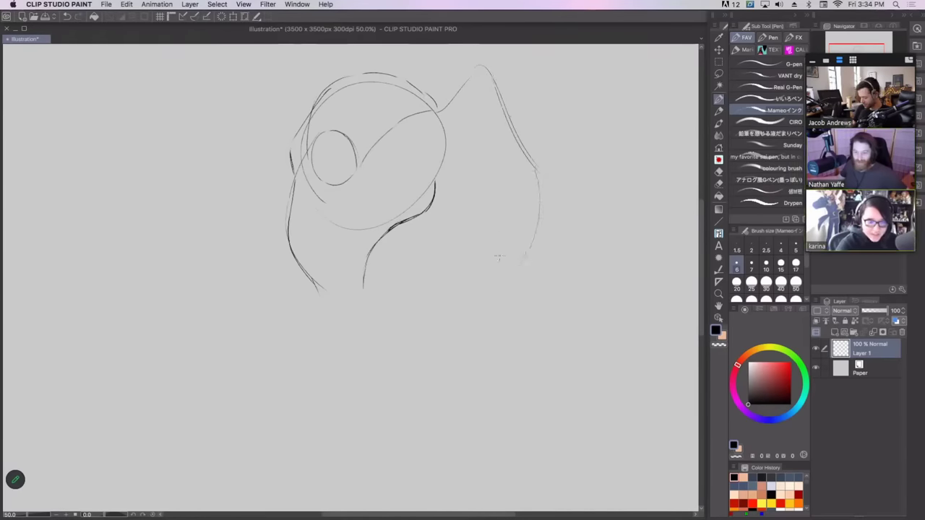
mouse_move(436, 204)
mouse_down()
mouse_move(469, 220)
mouse_move(451, 218)
mouse_move(486, 246)
mouse_move(500, 273)
mouse_move(515, 274)
mouse_up()
key(super+z)
key(super+z)
- Sketch the far ear on the other side of the head with a pointed top and narrow drooping tip, undoing trial strokes
drag(300, 53, 284, 65)
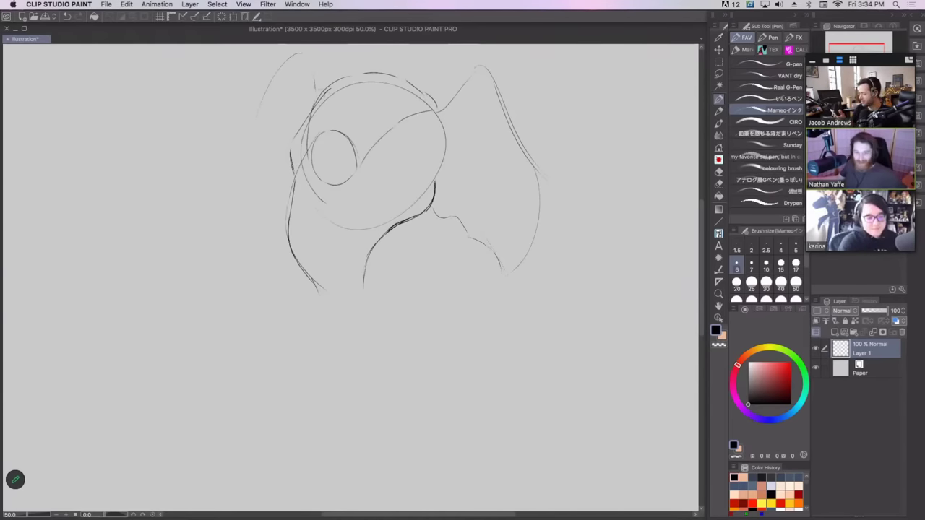
drag(390, 180, 395, 212)
key(super+z)
mouse_move(274, 165)
mouse_down()
mouse_move(319, 78)
mouse_move(340, 87)
mouse_up()
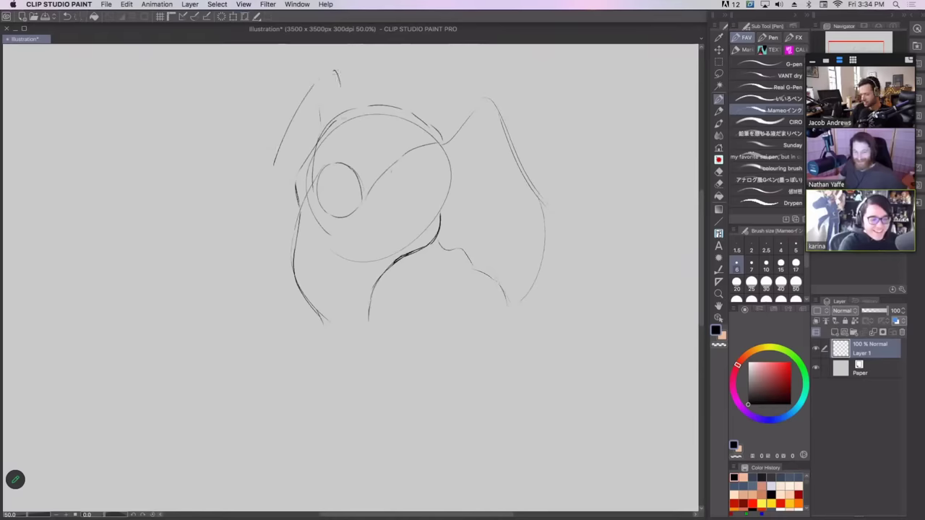
mouse_move(289, 128)
mouse_down()
mouse_move(222, 197)
mouse_move(224, 269)
mouse_up()
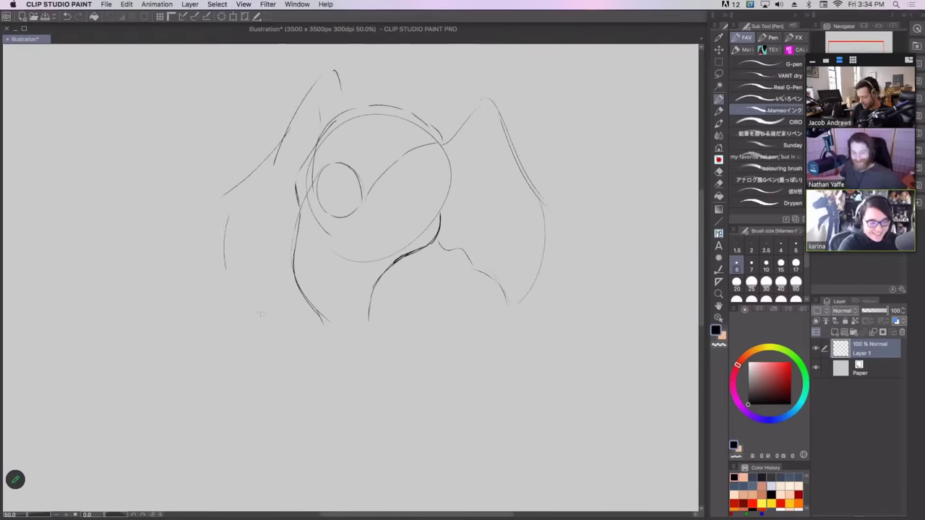
key(super+z)
key(super+z)
mouse_move(276, 156)
mouse_down()
mouse_move(235, 207)
mouse_move(249, 195)
mouse_move(258, 279)
mouse_up()
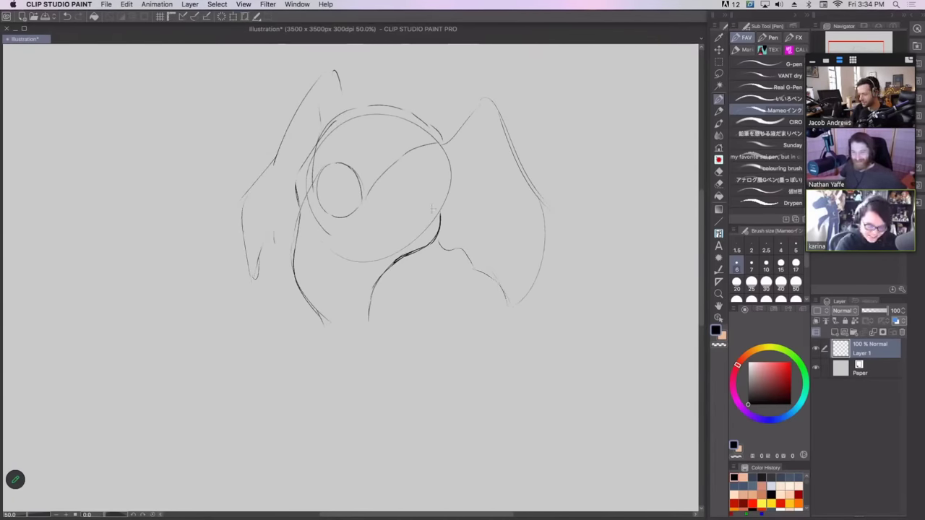
- Darken the near ear's upper edge and clear the middle of the curve between eye and ear, undoing unwanted strokes
mouse_move(362, 201)
mouse_down()
mouse_move(385, 164)
mouse_move(422, 155)
mouse_move(433, 167)
mouse_move(438, 147)
mouse_move(447, 156)
mouse_move(480, 107)
mouse_up()
key(super+z)
drag(441, 152, 484, 100)
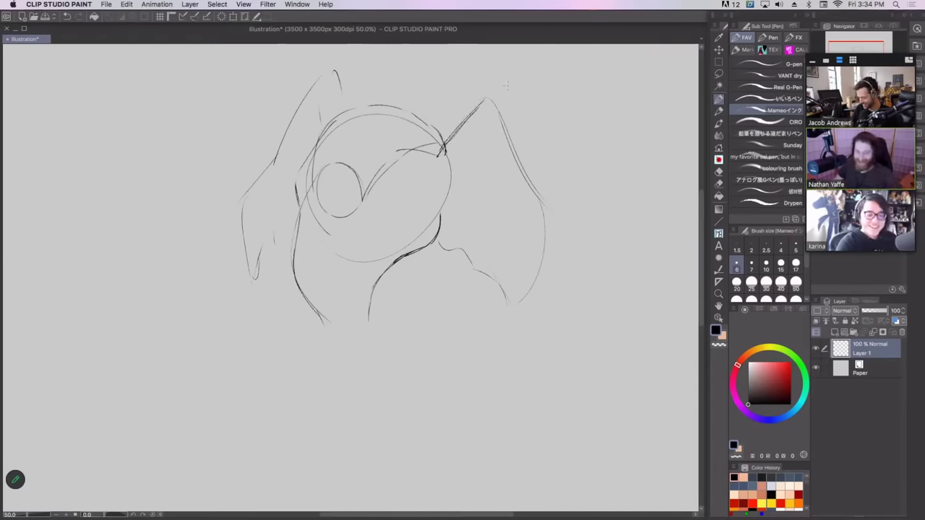
mouse_move(427, 147)
mouse_down()
mouse_move(438, 144)
mouse_move(379, 181)
mouse_up()
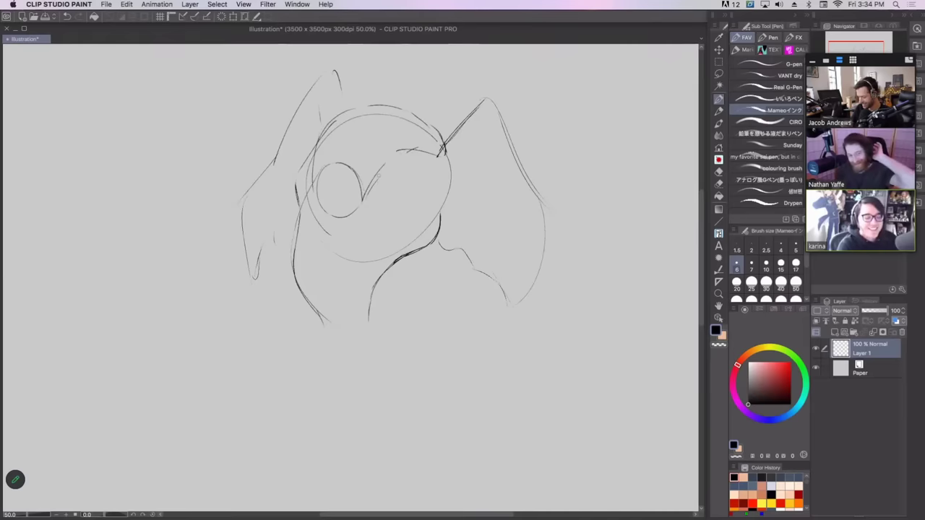
key(super+z)
key(super+z)
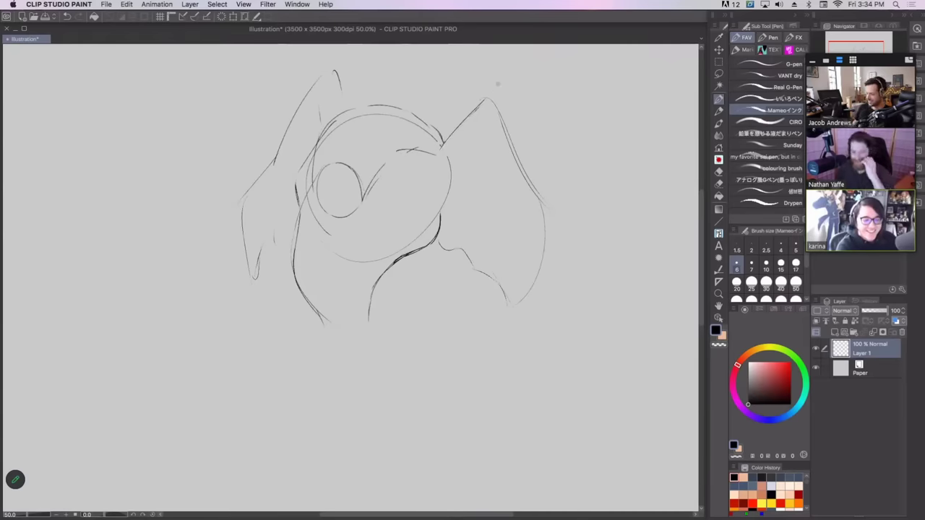
- Extend the near ear's upper edge onto the head and draw the far ear's rounded peak and inner edge
mouse_move(425, 158)
mouse_down()
mouse_move(470, 107)
mouse_move(506, 112)
mouse_move(532, 180)
mouse_up()
mouse_move(317, 83)
mouse_down()
mouse_move(340, 108)
mouse_move(334, 98)
mouse_up()
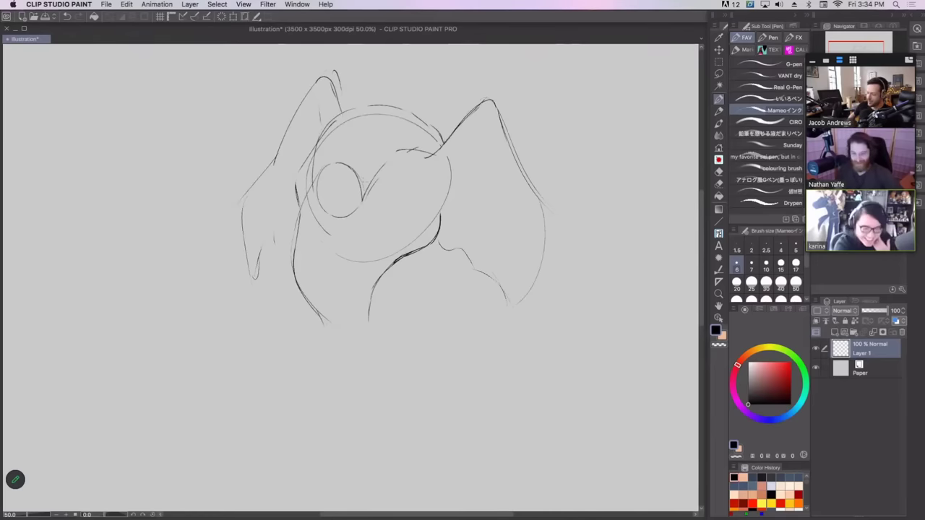
- Sketch the near eye as a pointed almond shape with a lid line, undoing trial strokes
mouse_move(381, 185)
mouse_down()
mouse_move(376, 203)
mouse_move(415, 178)
mouse_move(414, 190)
mouse_up()
key(ctrl+z)
key(ctrl+z)
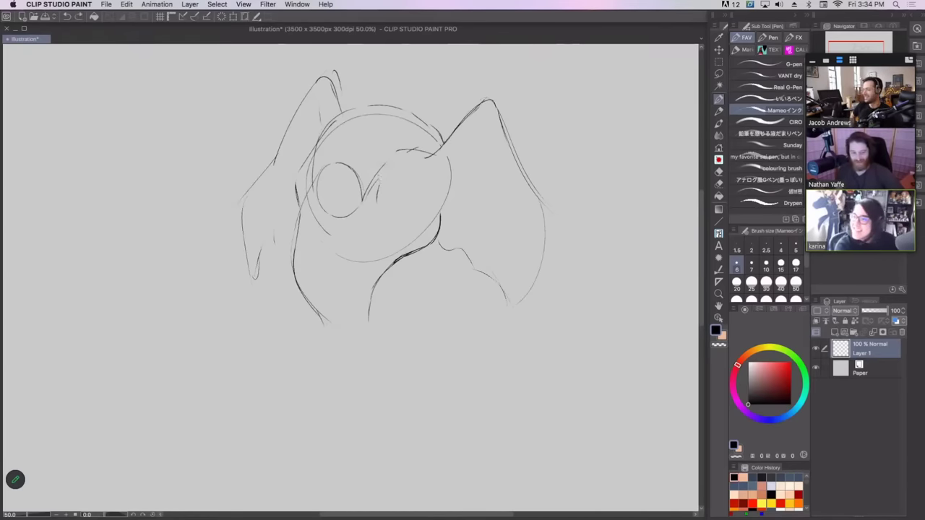
drag(385, 182, 416, 181)
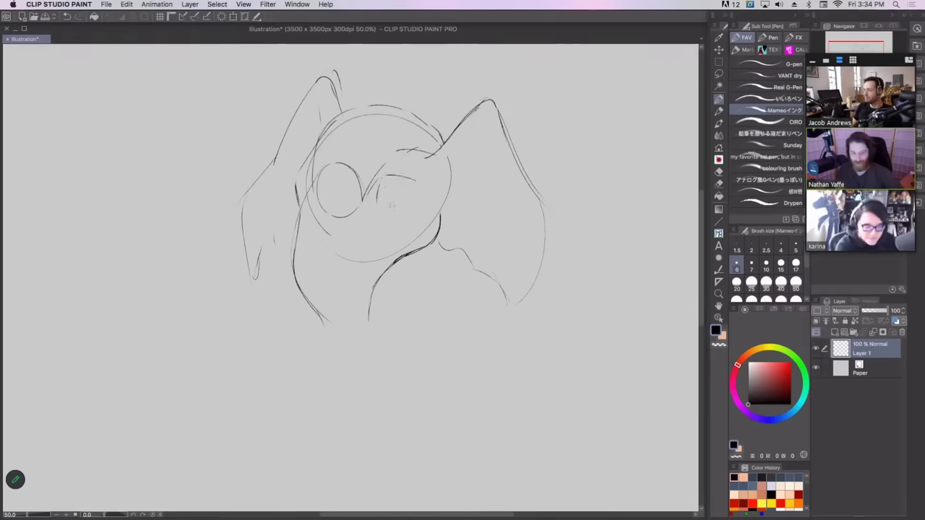
mouse_move(382, 208)
mouse_down()
mouse_move(410, 201)
mouse_move(405, 183)
mouse_move(412, 200)
mouse_up()
key(super+z)
key(super+z)
key(super+z)
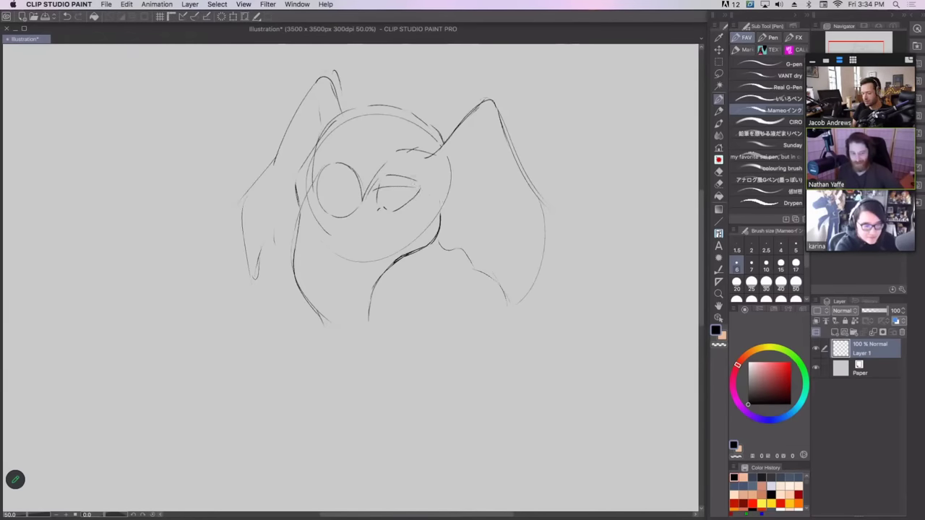
- Lengthen the face into a tapered snout with a rounded tip, erasing stray lines, and reinforce the near eye's lid
mouse_move(316, 146)
mouse_down()
mouse_move(301, 170)
mouse_move(289, 252)
mouse_move(311, 357)
mouse_move(324, 357)
mouse_move(297, 274)
mouse_up()
click(718, 184)
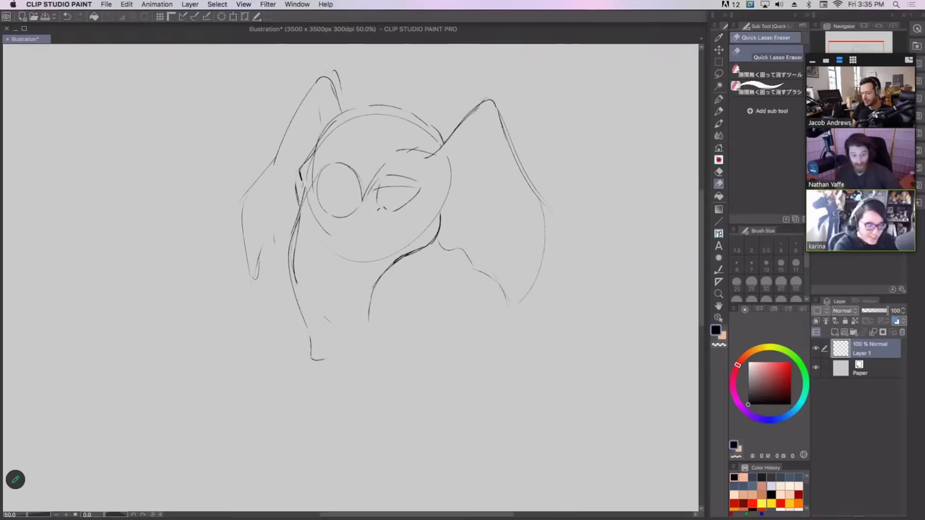
drag(303, 184, 292, 185)
click(718, 99)
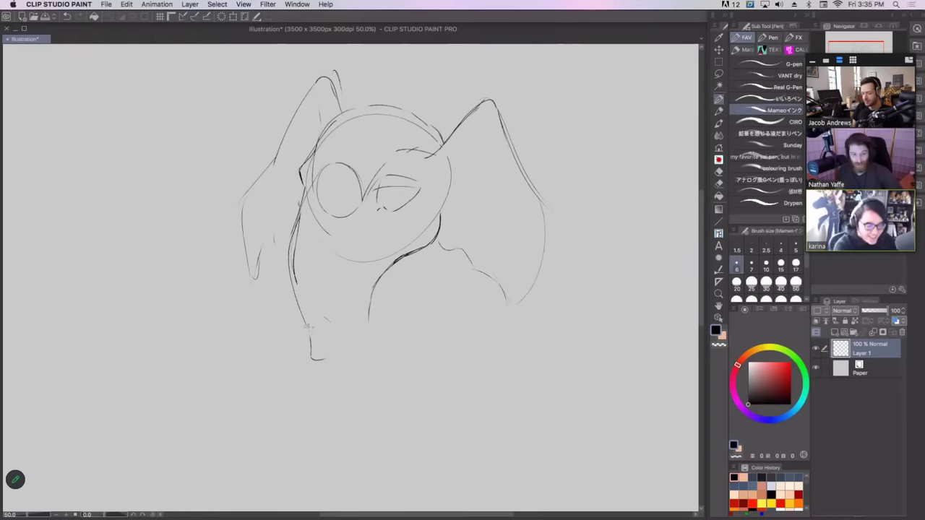
mouse_move(308, 331)
mouse_down()
mouse_move(366, 326)
mouse_move(350, 344)
mouse_up()
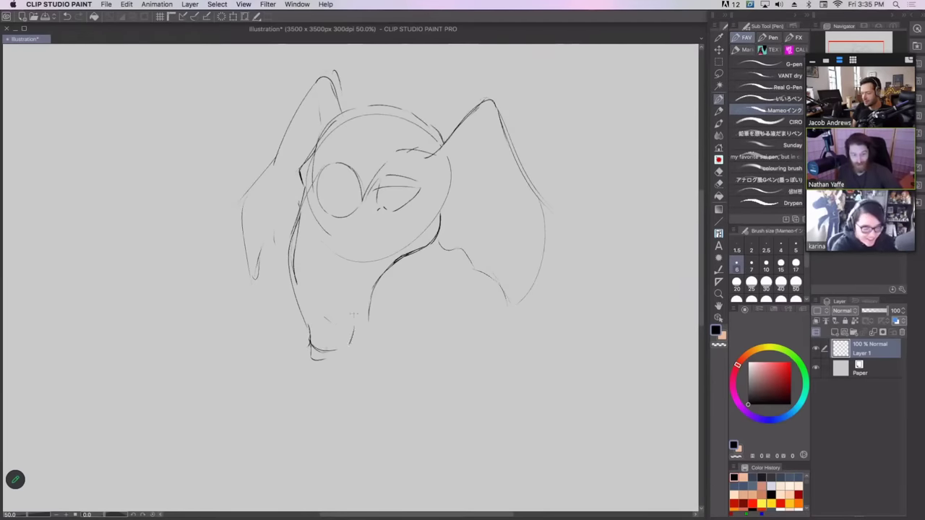
mouse_move(370, 285)
mouse_down()
mouse_move(359, 312)
mouse_move(368, 320)
mouse_up()
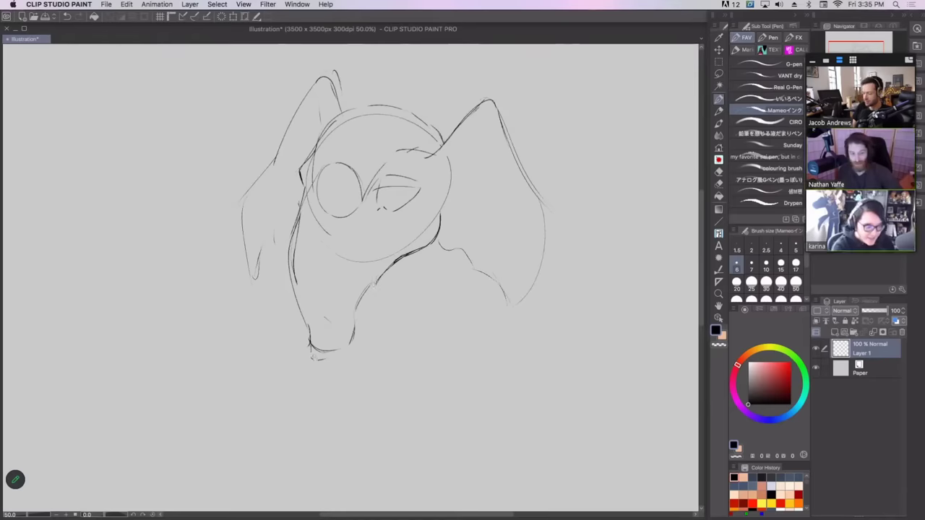
drag(327, 358, 310, 358)
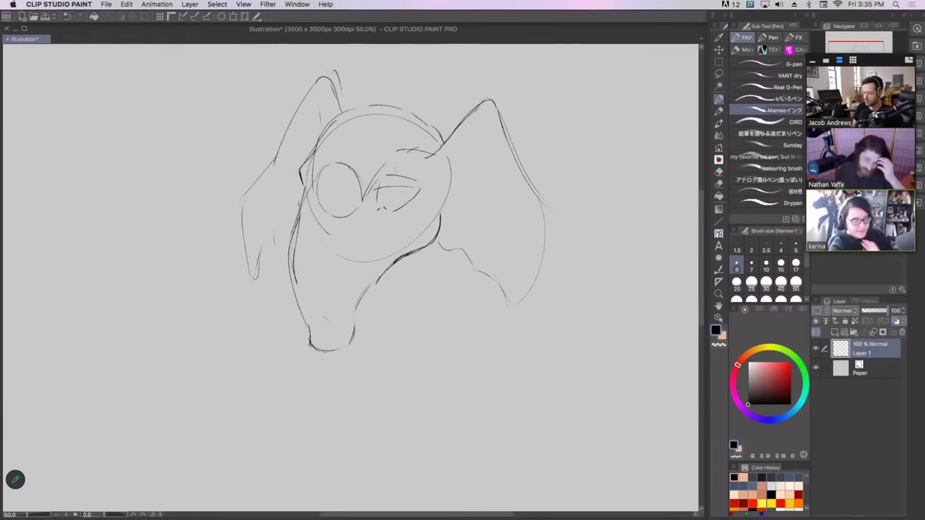
mouse_move(383, 182)
mouse_down()
mouse_move(405, 177)
mouse_move(422, 190)
mouse_up()
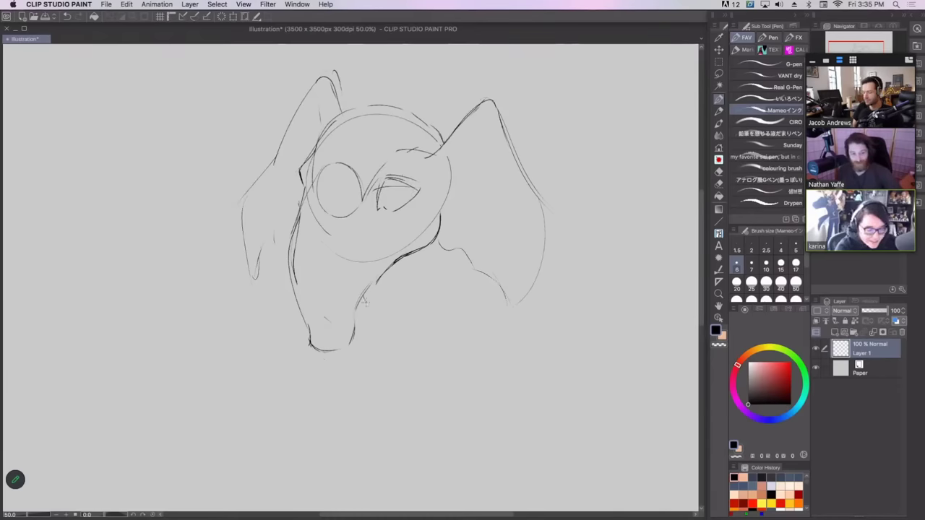
- Scale the whole head sketch down slightly and move it higher on the canvas
key(super+minus)
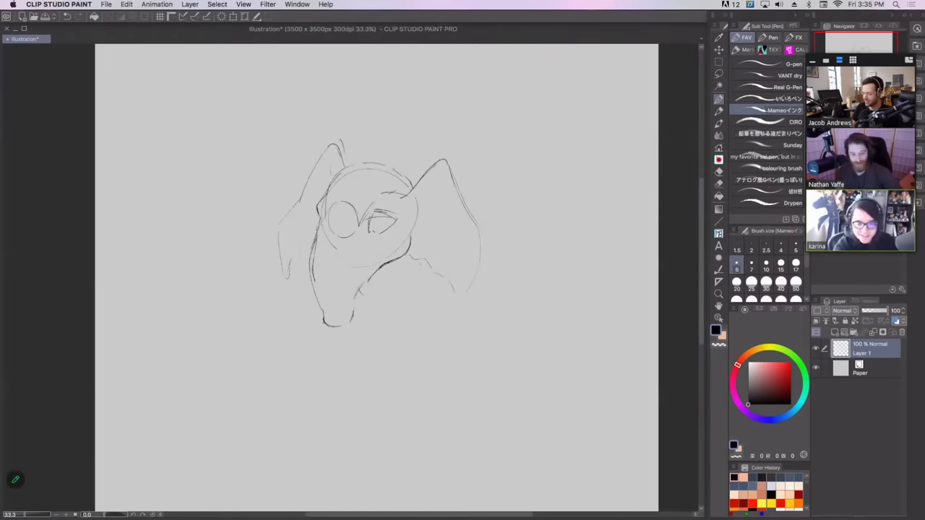
drag(457, 238, 459, 283)
click(232, 16)
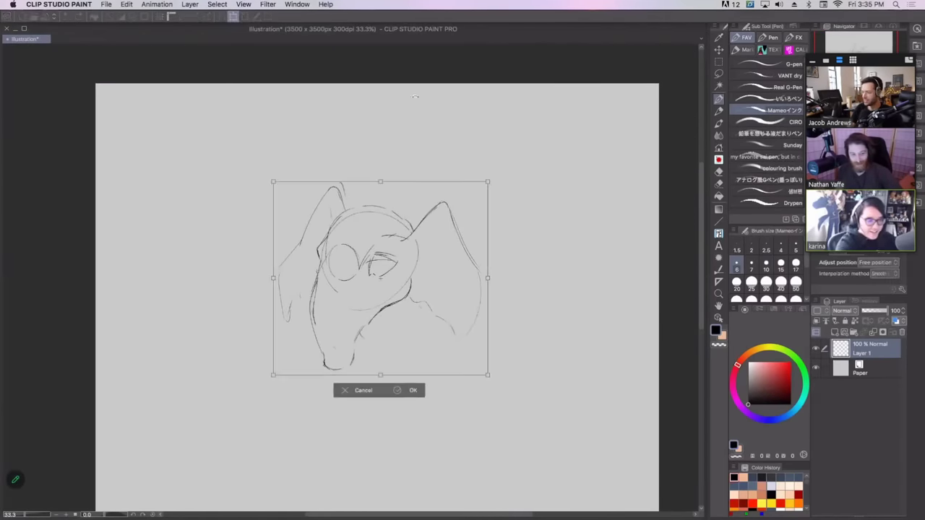
drag(489, 181, 451, 215)
drag(414, 263, 411, 206)
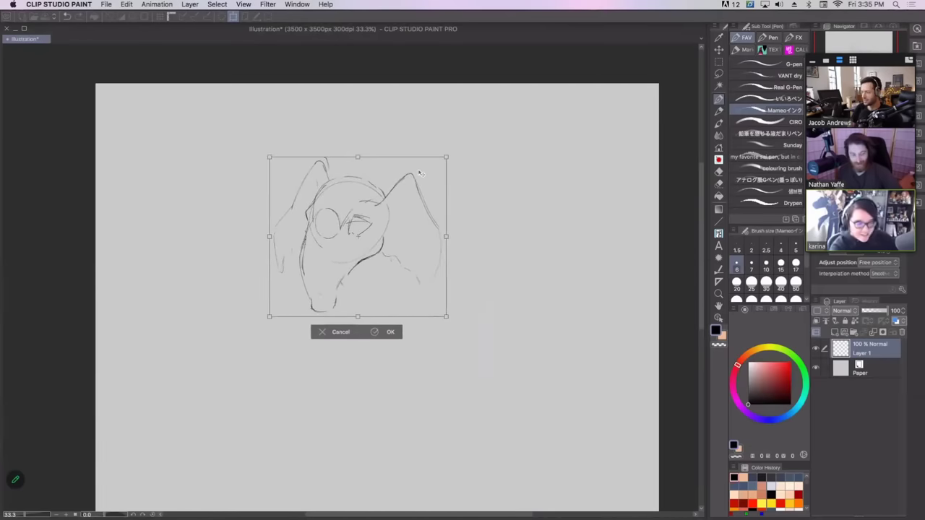
click(390, 332)
key(super+plus)
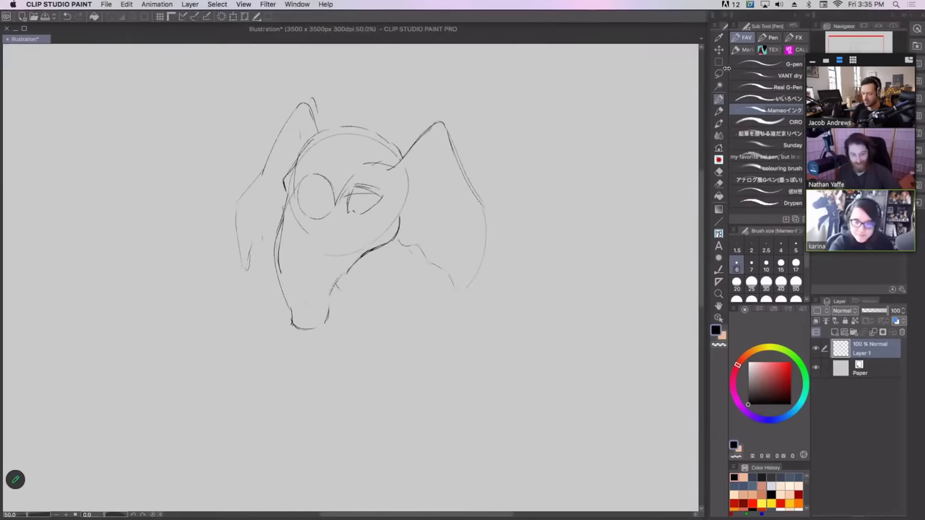
drag(500, 250, 502, 217)
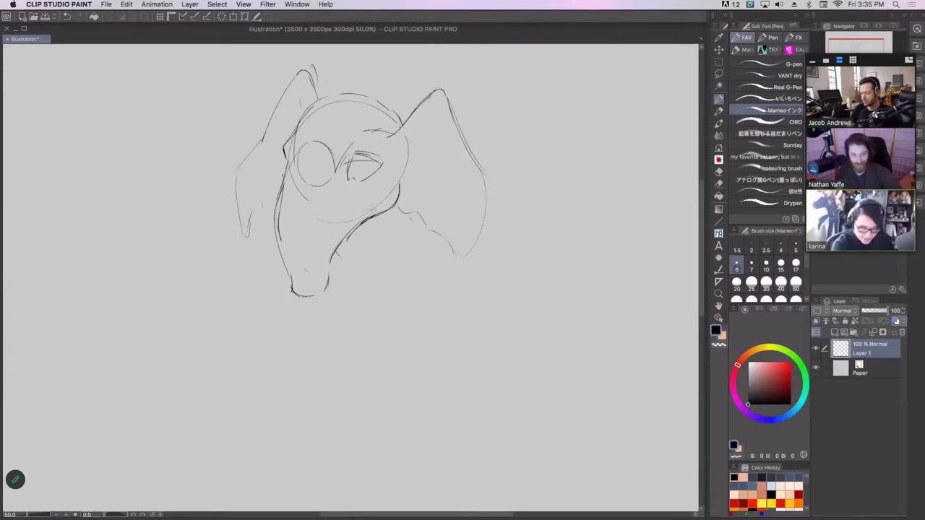
- Rework the jaw line from snout to cheek with darker strokes, undoing trial strokes and clearing the curve behind the jaw
key(super+z)
mouse_move(331, 260)
mouse_down()
mouse_move(343, 234)
mouse_move(382, 207)
mouse_up()
key(super+z)
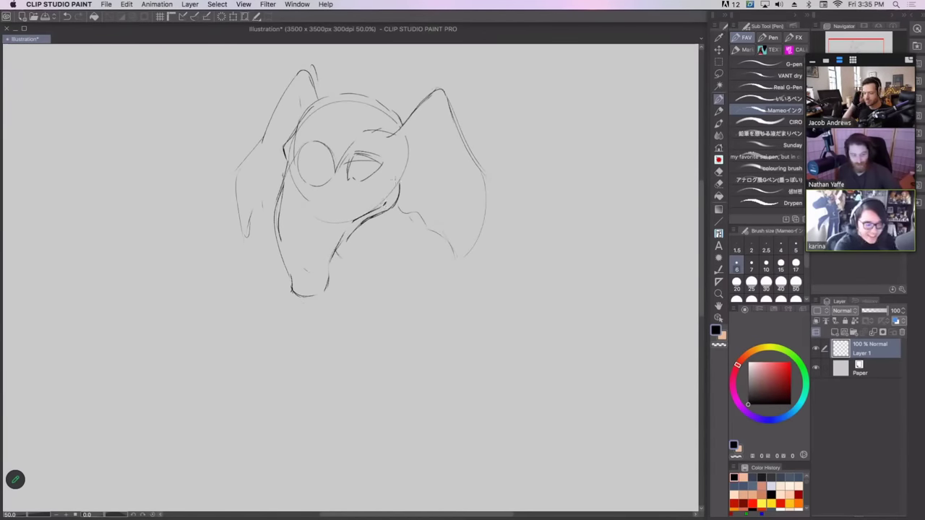
drag(344, 236, 366, 221)
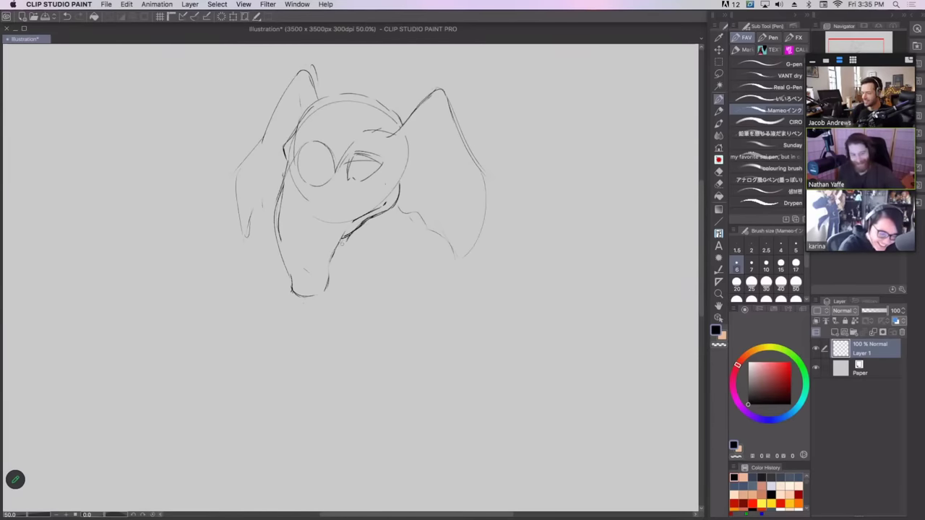
key(super+z)
key(super+z)
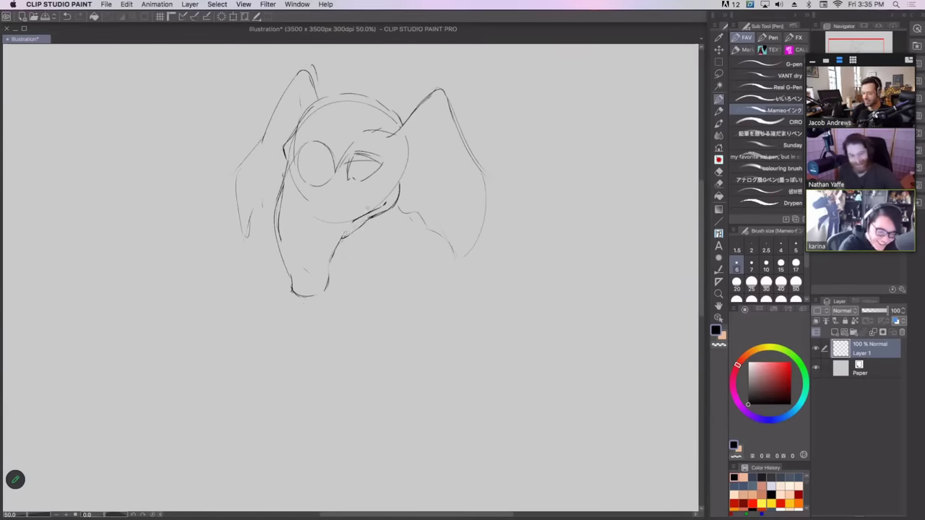
key(super+z)
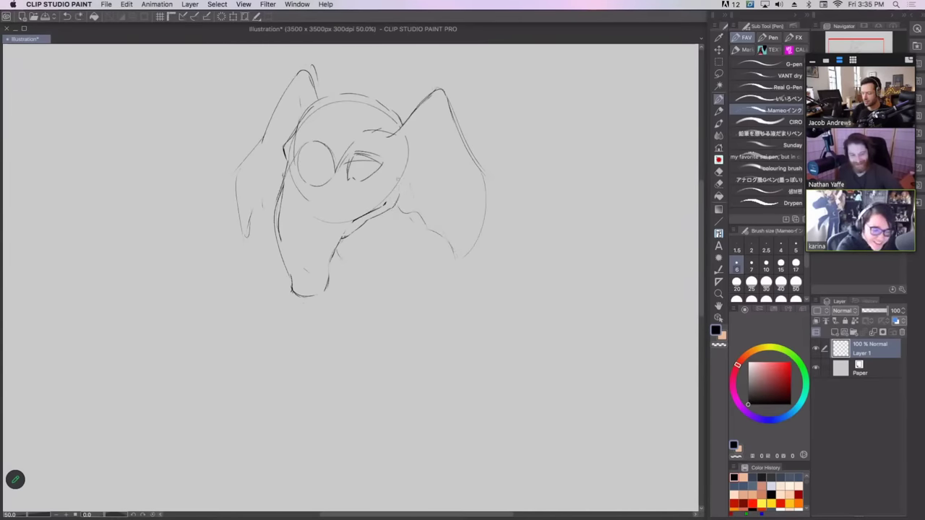
- Redraw the near ear's inner and lower edges down to a small rounded tip joining its outer edge
mouse_move(422, 142)
mouse_down()
mouse_move(412, 210)
mouse_move(439, 223)
mouse_move(433, 213)
mouse_move(470, 261)
mouse_move(478, 252)
mouse_up()
key(super+z)
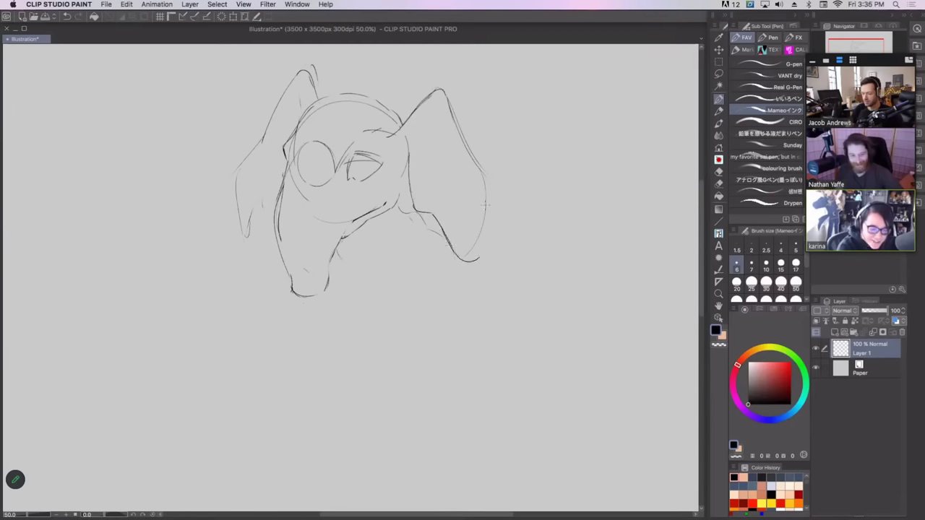
drag(485, 204, 479, 257)
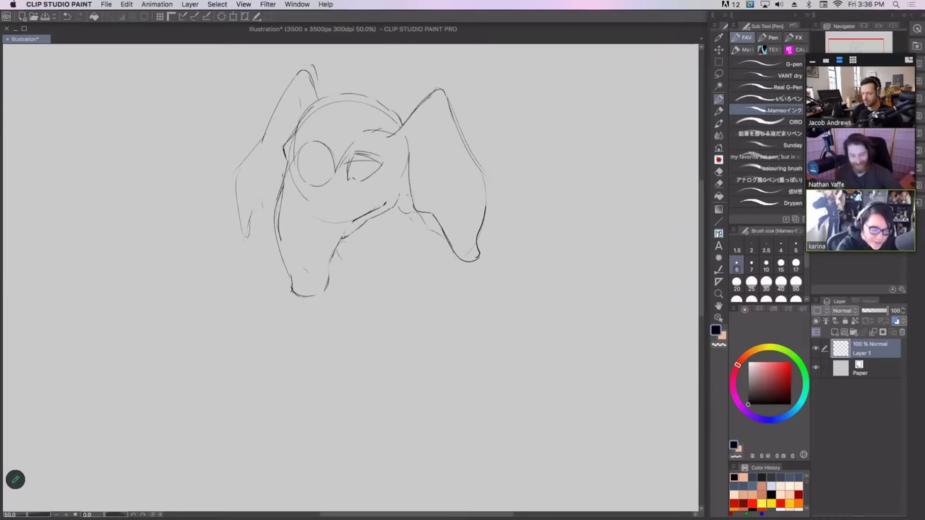
drag(408, 163, 415, 218)
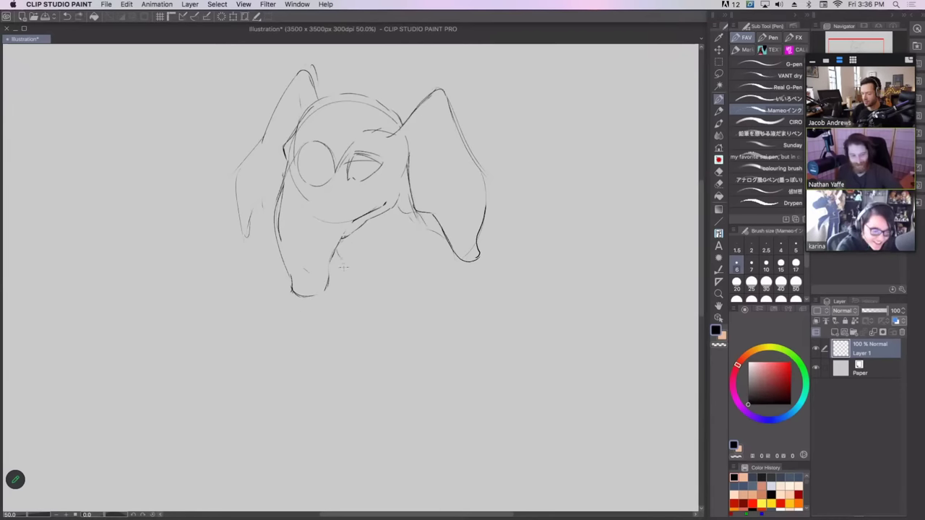
- Sketch short neck lines below the jaw and lightly rough in the body's front and back edges
drag(380, 248, 359, 277)
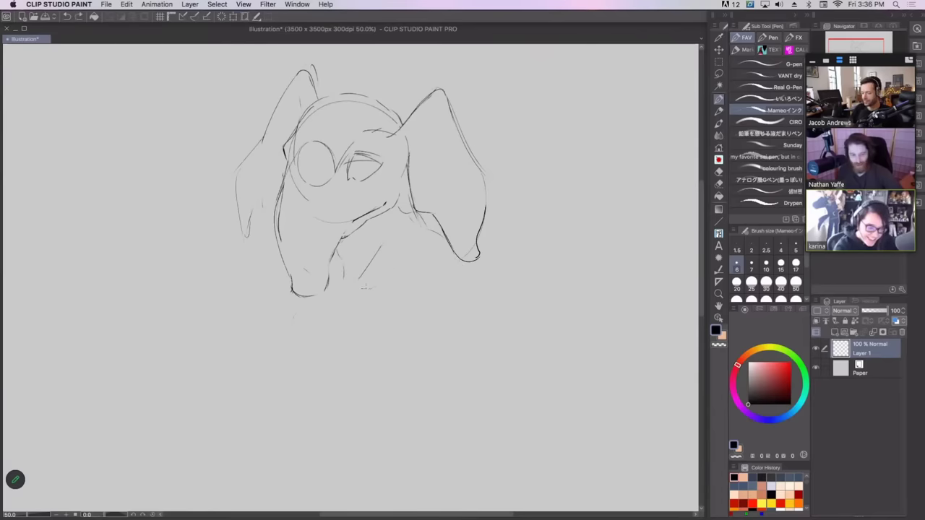
drag(466, 263, 484, 287)
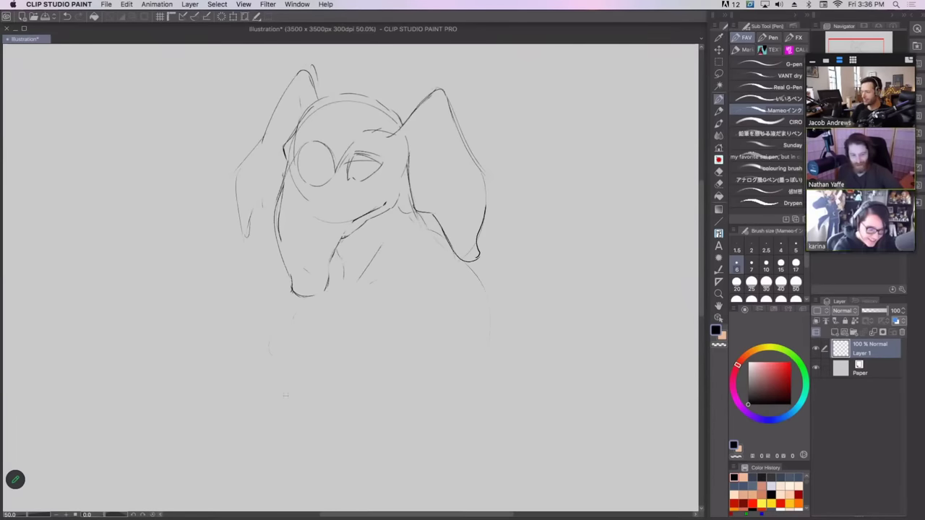
drag(271, 394, 275, 442)
drag(379, 460, 450, 465)
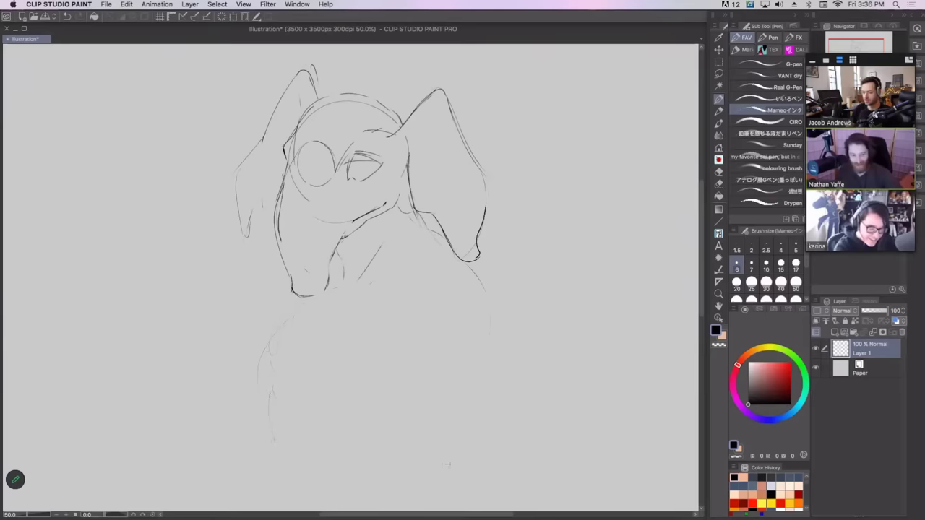
mouse_move(272, 361)
mouse_down()
mouse_move(282, 382)
mouse_move(448, 444)
mouse_up()
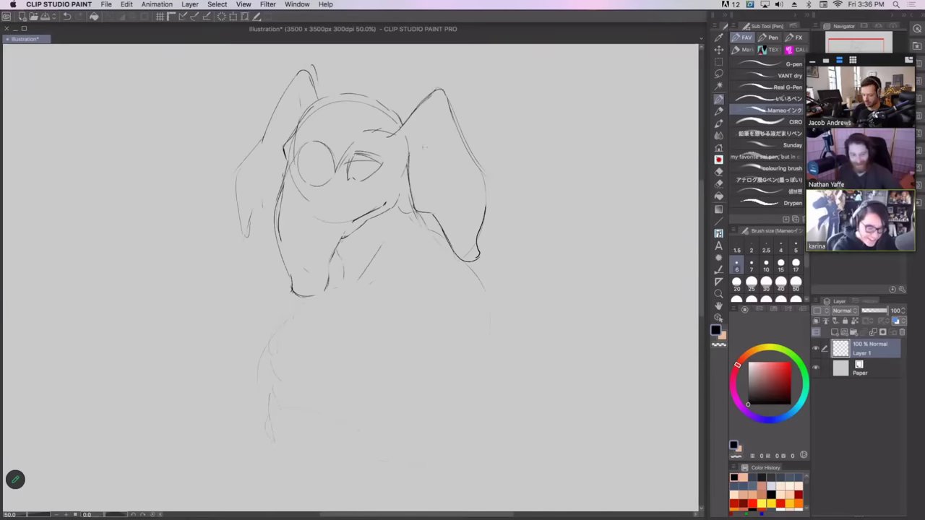
key(super+z)
- Draw the body's outline with a bulging front curve, wavy lower edge and broad rounded back, undoing trial strokes
mouse_move(295, 305)
mouse_down()
mouse_move(250, 366)
mouse_move(254, 398)
mouse_move(289, 383)
mouse_move(376, 401)
mouse_move(455, 388)
mouse_up()
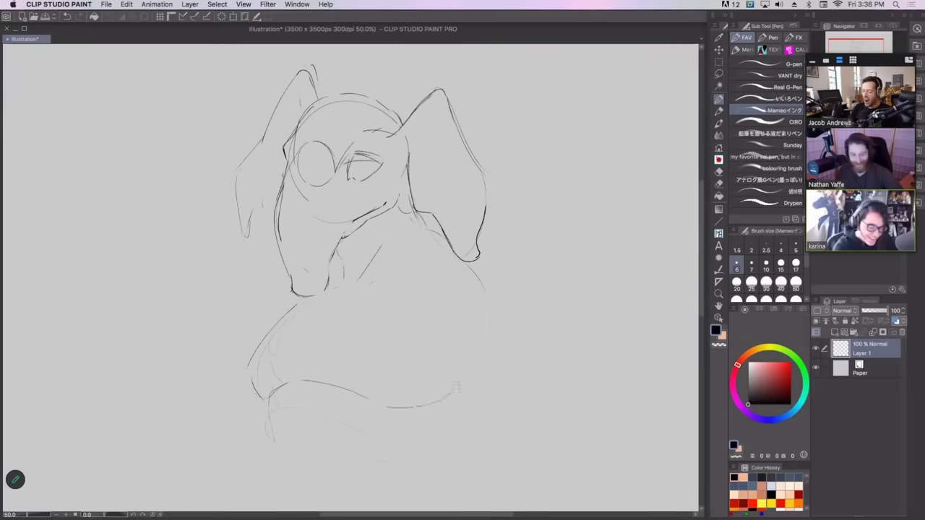
key(super+z)
key(super+z)
drag(303, 379, 359, 406)
drag(392, 416, 437, 403)
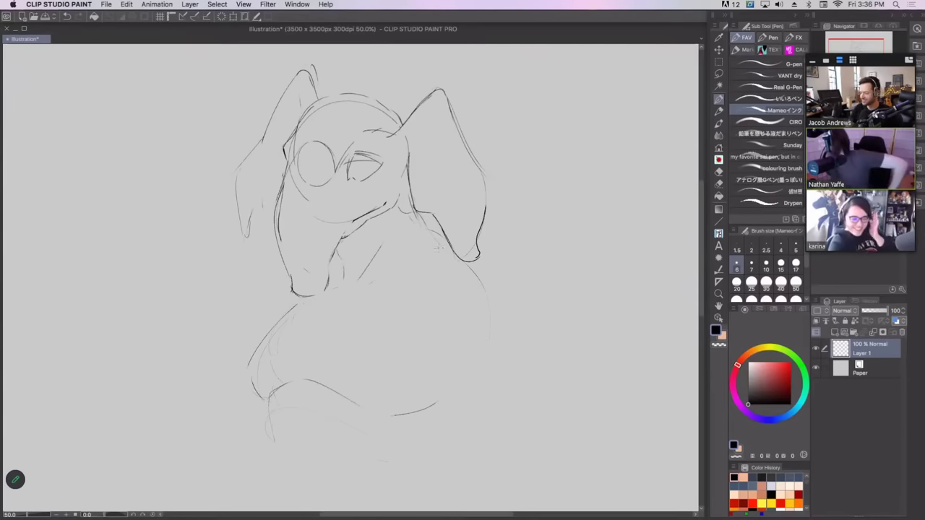
mouse_move(422, 212)
mouse_down()
mouse_move(487, 302)
mouse_move(529, 321)
mouse_move(528, 381)
mouse_up()
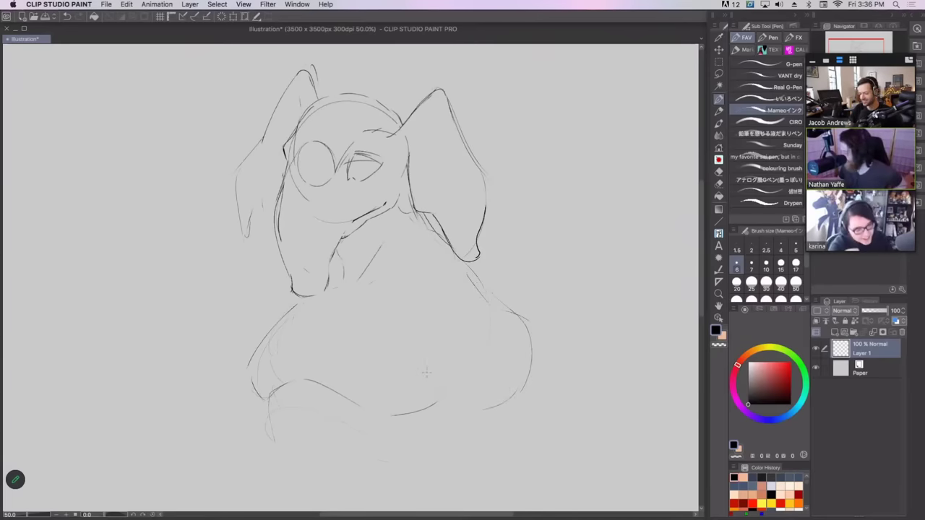
key(super+z)
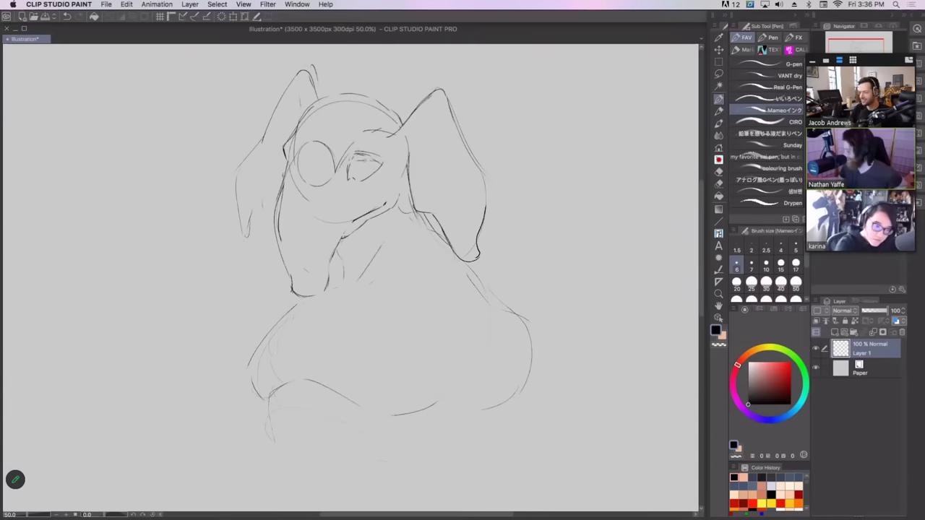
- Darken the near eye's upper lid and inner edge, undoing the trial iris strokes
mouse_move(355, 154)
mouse_down()
mouse_move(348, 179)
mouse_move(364, 152)
mouse_move(381, 167)
mouse_move(375, 159)
mouse_move(348, 180)
mouse_up()
mouse_move(350, 163)
mouse_down()
mouse_move(348, 175)
mouse_move(366, 170)
mouse_up()
key(super+z)
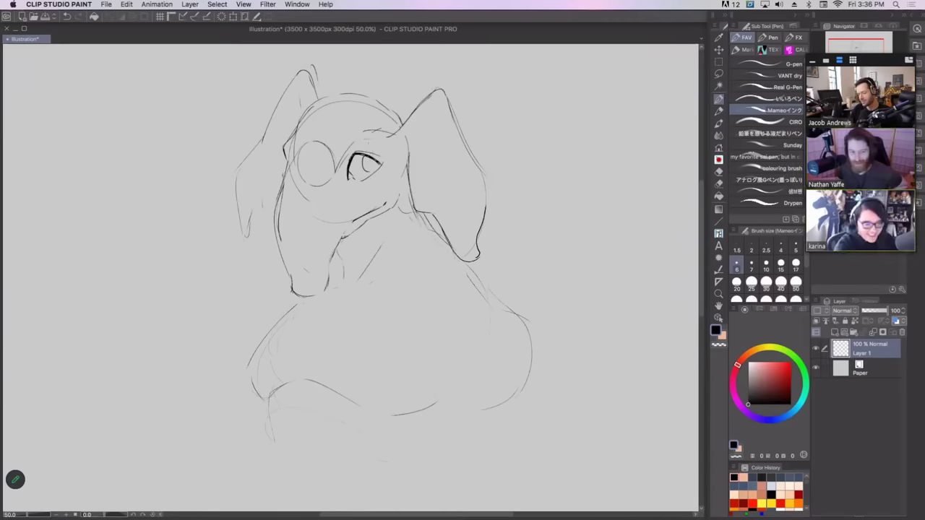
key(super+z)
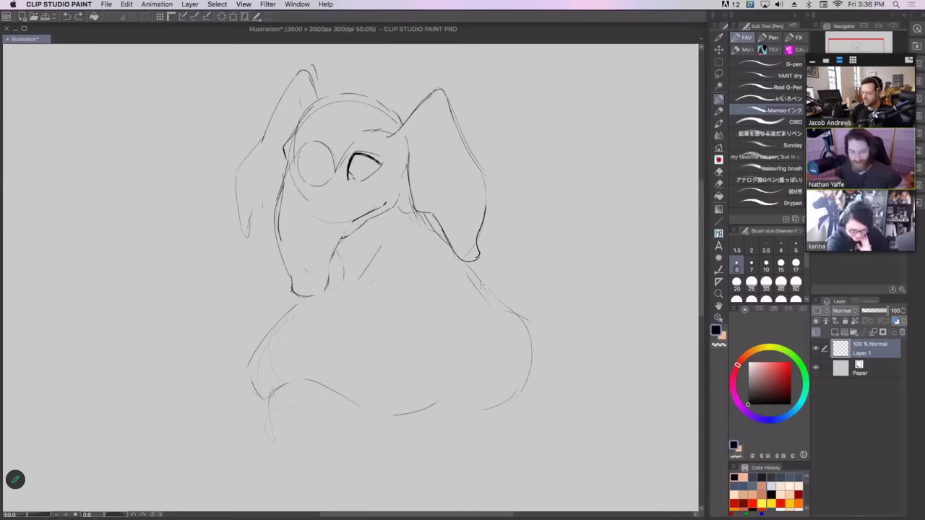
- Darken the outlines at the front of the face and body, and hatch a shadow under the jaw
mouse_move(291, 171)
mouse_down()
mouse_move(280, 193)
mouse_move(290, 181)
mouse_up()
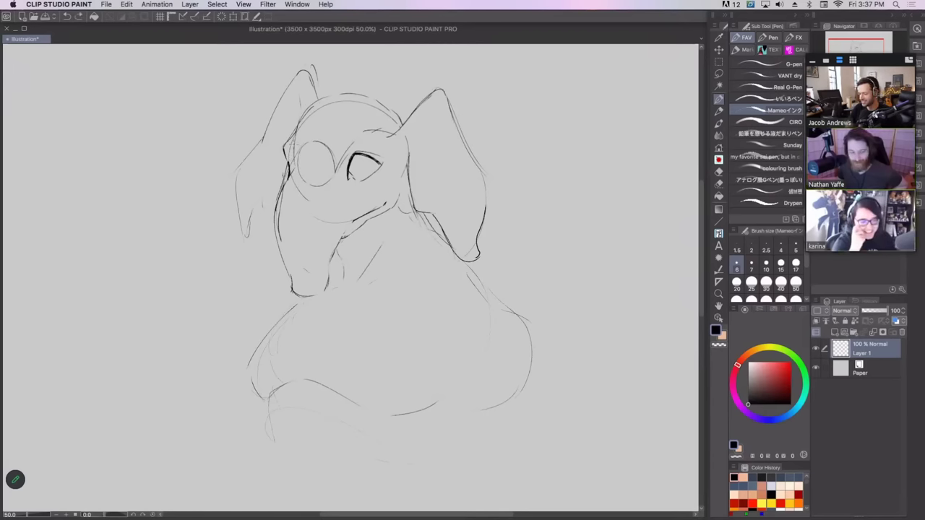
mouse_move(338, 254)
mouse_down()
mouse_move(337, 266)
mouse_move(357, 233)
mouse_up()
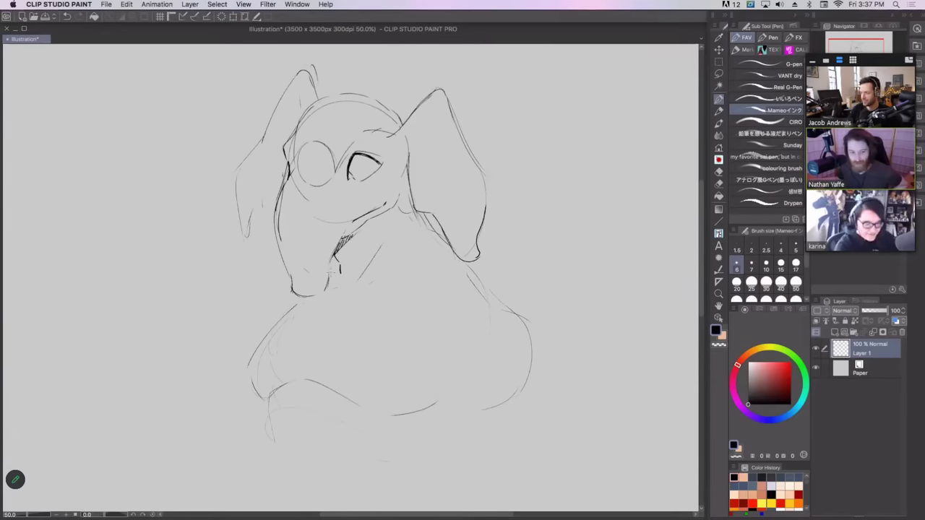
mouse_move(296, 298)
mouse_down()
mouse_move(259, 327)
mouse_move(258, 385)
mouse_up()
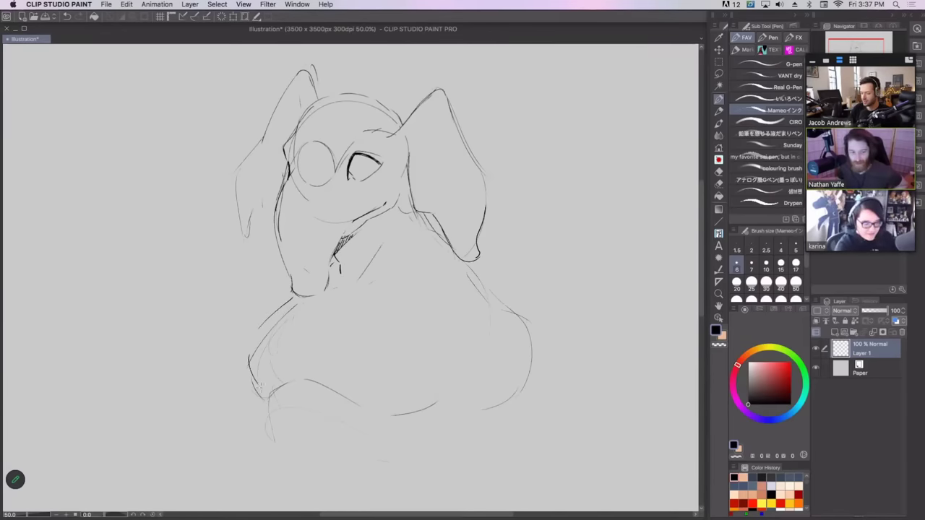
- Erase the body's front outline and redraw it as a rounded chest curve with a short fold line below, undoing the trial lower strokes
click(718, 183)
drag(252, 381, 298, 305)
drag(258, 398, 252, 395)
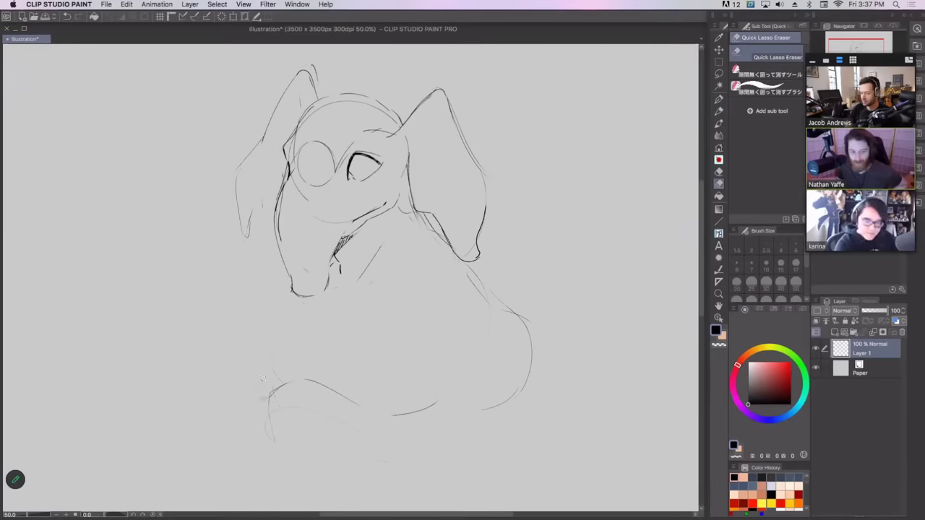
click(718, 100)
drag(286, 297, 257, 331)
mouse_move(263, 379)
mouse_down()
mouse_move(272, 439)
mouse_move(352, 431)
mouse_up()
drag(476, 442, 441, 457)
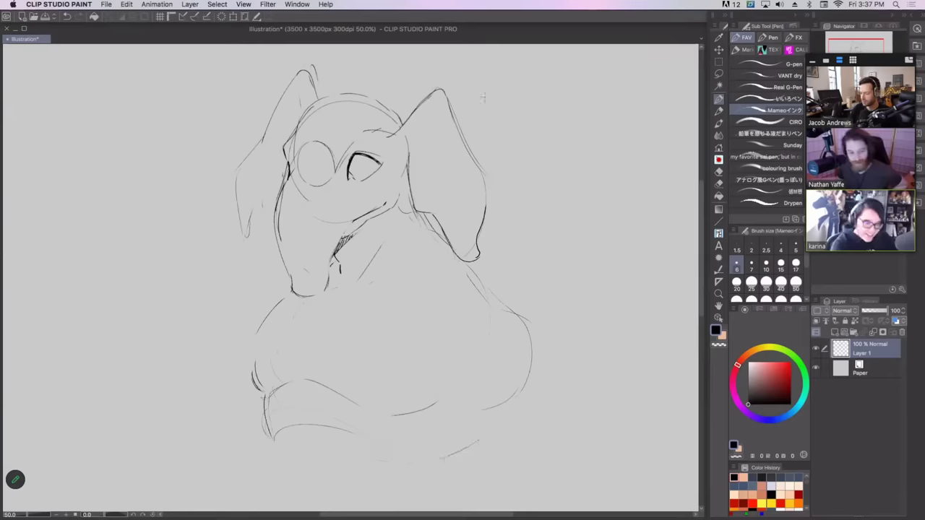
key(super+z)
key(super+z)
key(super+minus)
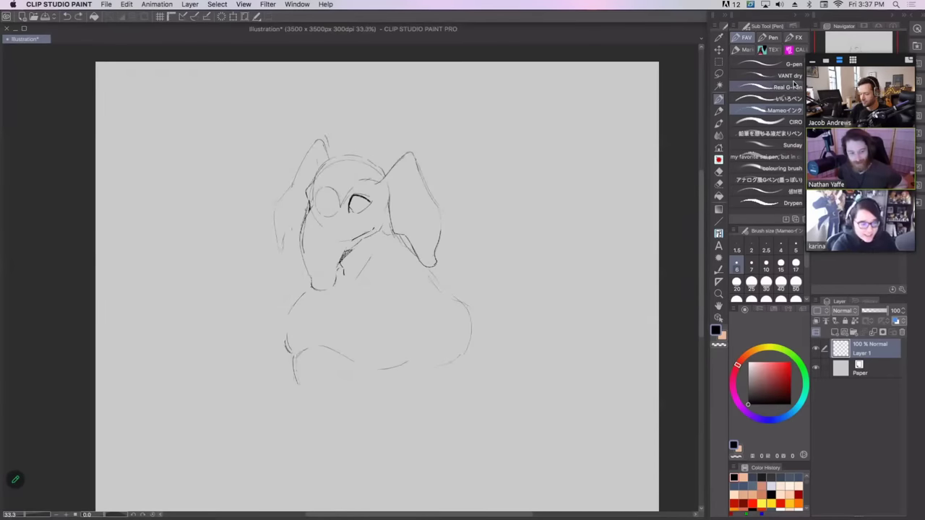
drag(292, 350, 283, 364)
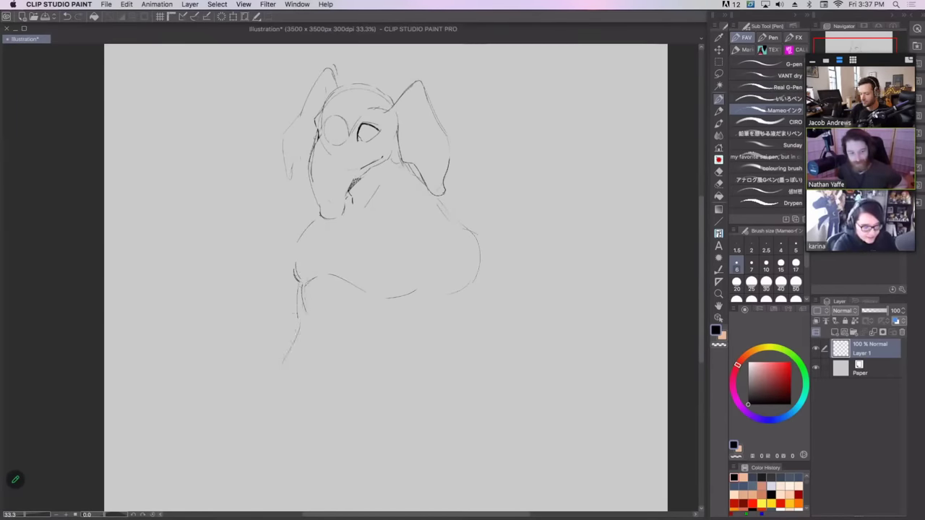
key(super+z)
key(super+z)
- Draw a large rounded belly below the chest with sloping front and back edges and a curved bottom, and reinforce the upper back line
mouse_move(289, 314)
mouse_down()
mouse_move(255, 405)
mouse_move(257, 375)
mouse_move(369, 451)
mouse_up()
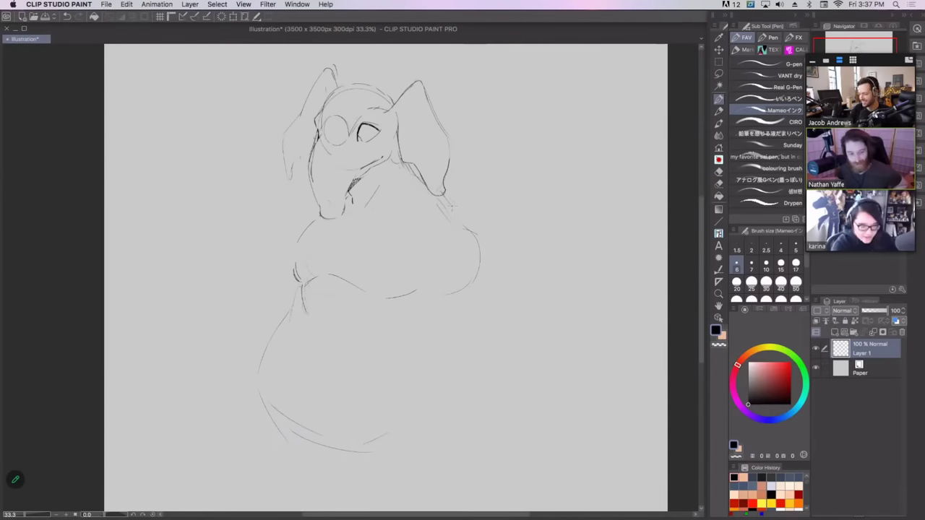
drag(462, 221, 479, 231)
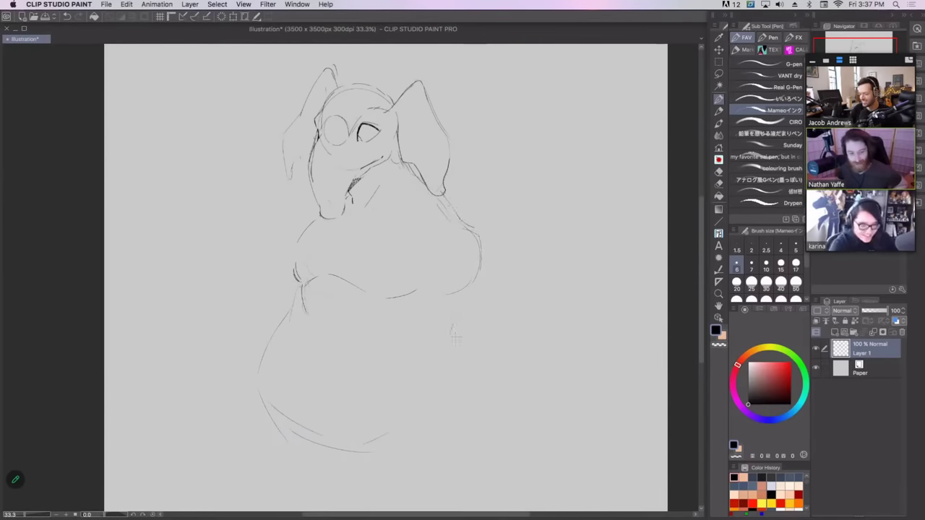
mouse_move(460, 305)
mouse_down()
mouse_move(439, 353)
mouse_move(443, 407)
mouse_up()
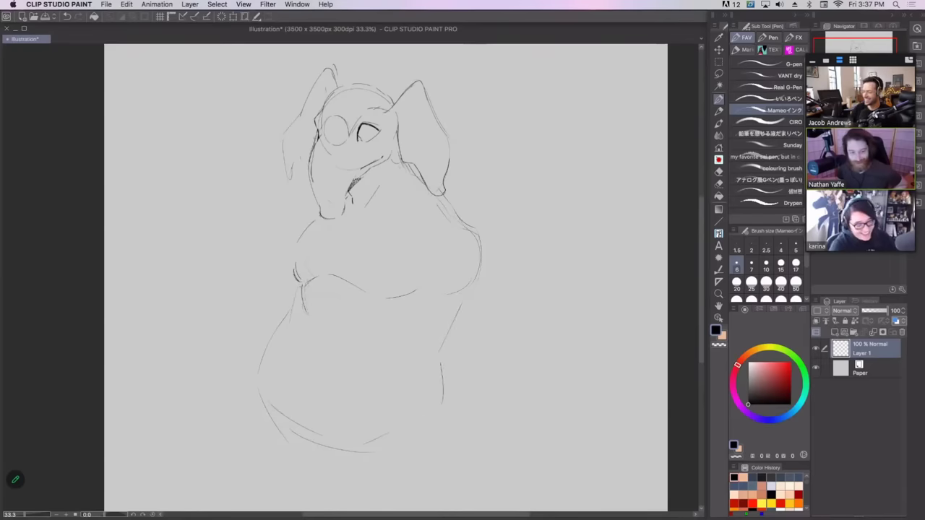
mouse_move(397, 434)
mouse_down()
mouse_move(421, 425)
mouse_move(394, 449)
mouse_up()
key(super+z)
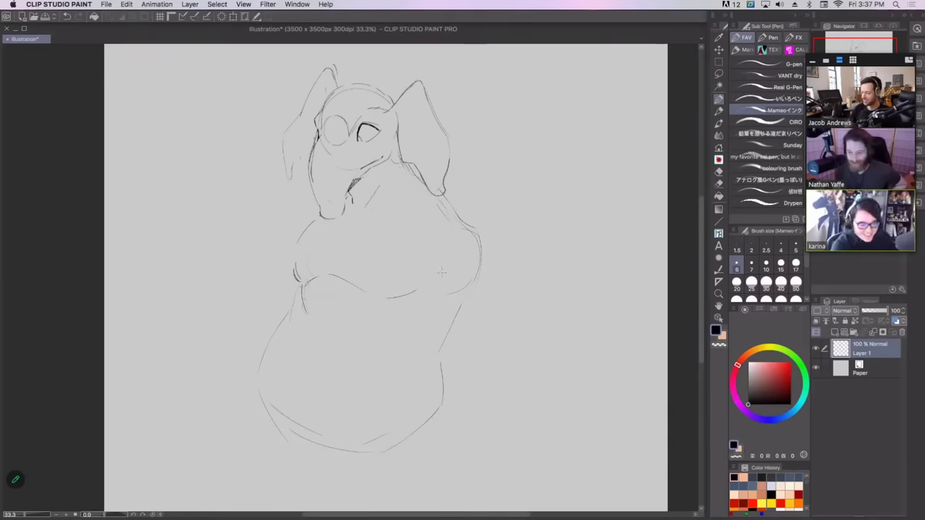
- Reinforce the shoulder line and rough in the near arm with a rounded elbow jutting out behind the back, undoing trial strokes
drag(448, 195, 442, 190)
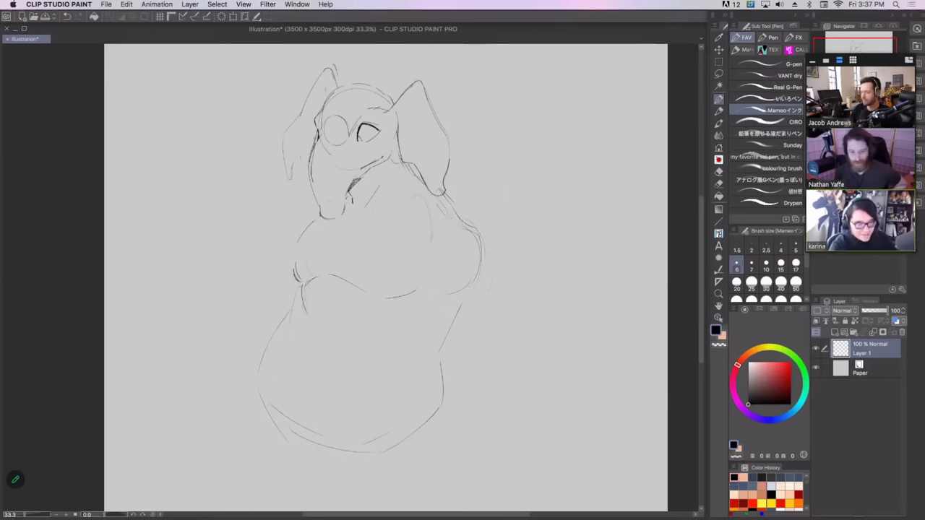
drag(465, 287, 512, 308)
key(super+z)
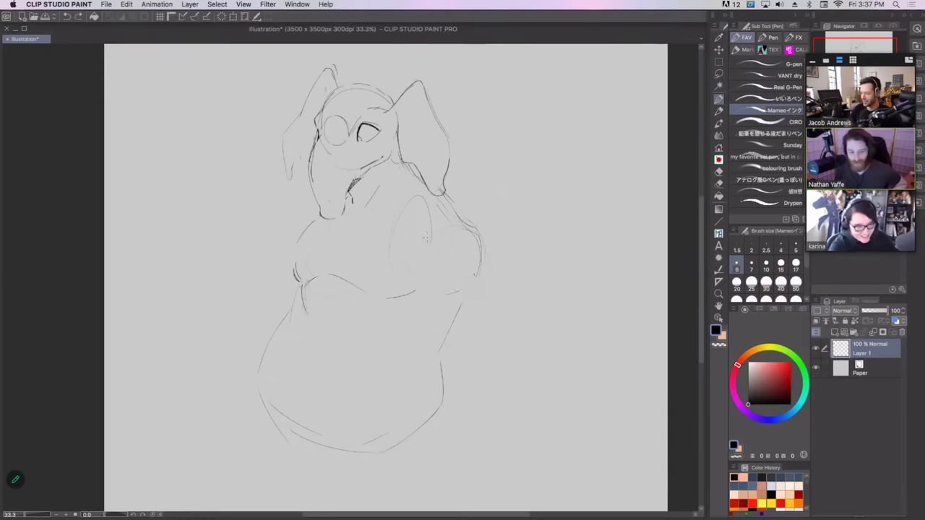
key(super+z)
drag(389, 215, 409, 213)
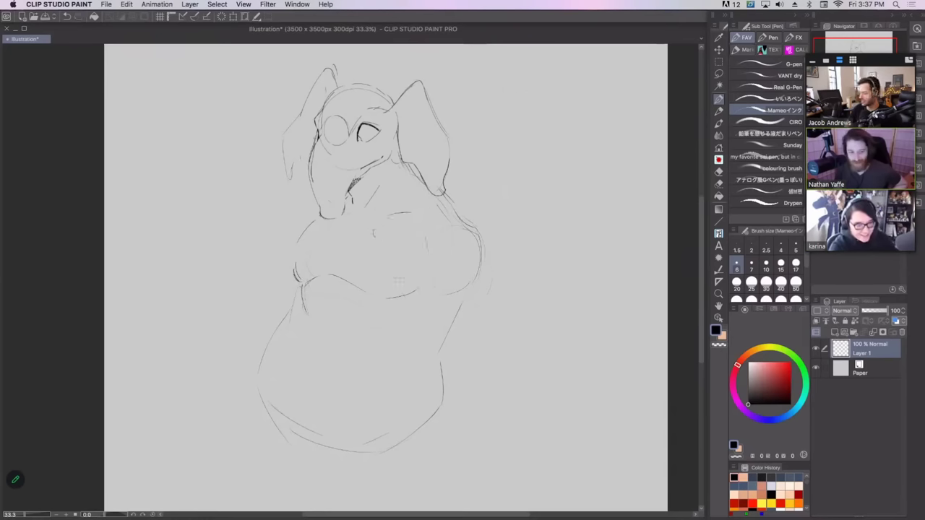
mouse_move(443, 255)
mouse_down()
mouse_move(473, 262)
mouse_move(515, 327)
mouse_up()
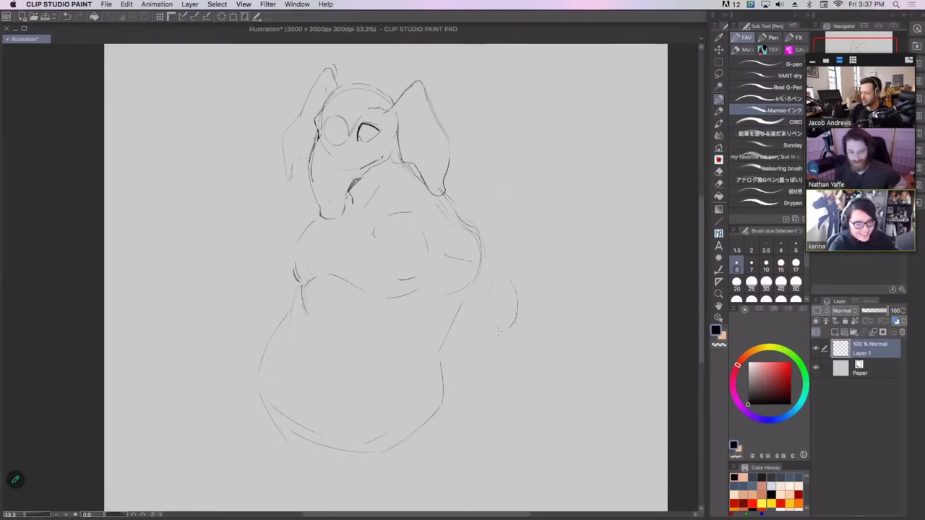
drag(417, 283, 474, 326)
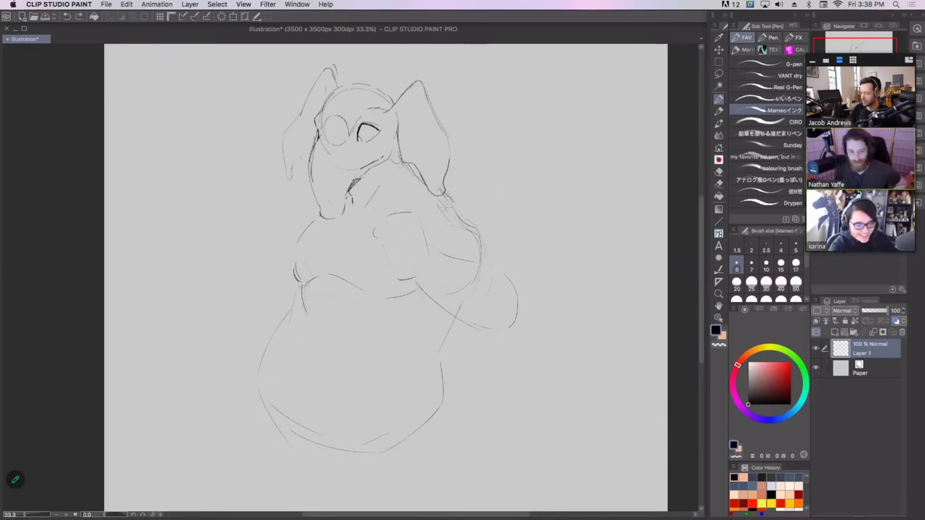
- Outline the elephant's shoulder and upper arm above the bent elbow, and erase the overlapping construction lines with the Quick Lasso Eraser
mouse_move(444, 190)
mouse_down()
mouse_move(481, 221)
mouse_move(504, 281)
mouse_up()
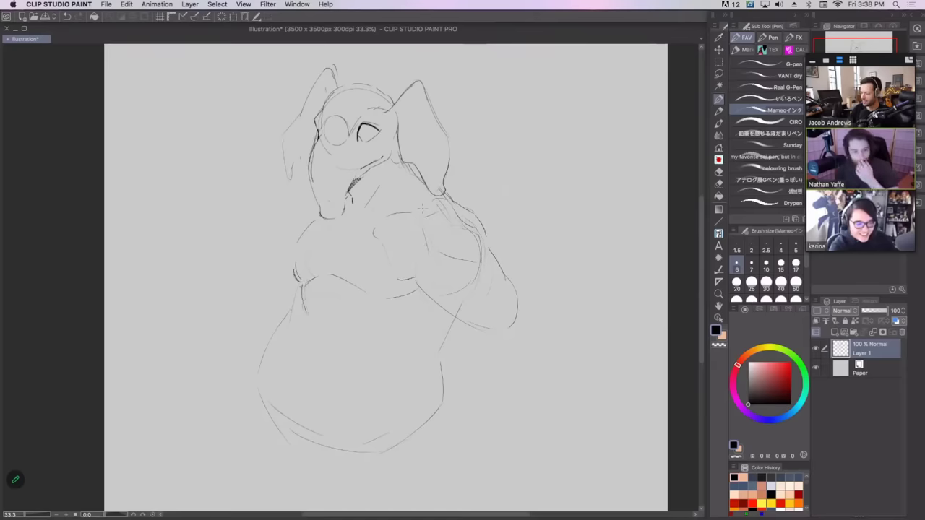
key(e)
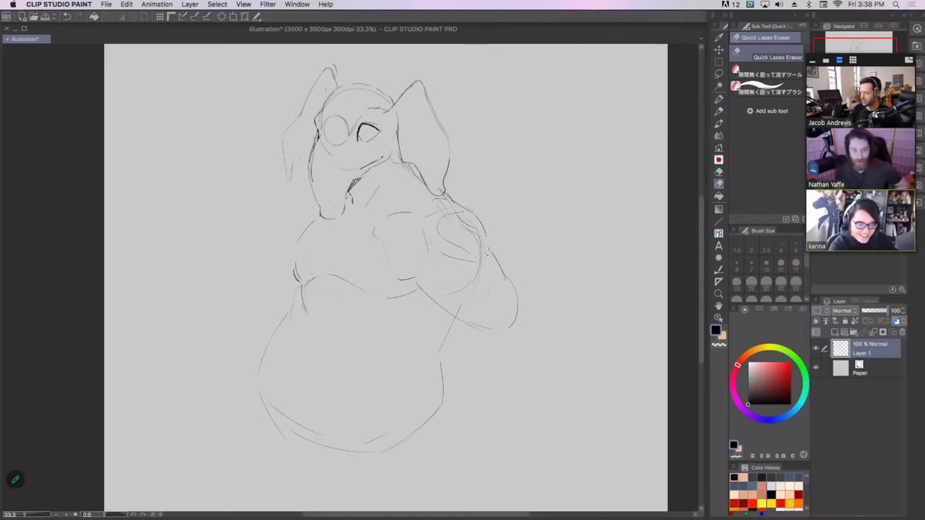
mouse_move(463, 208)
mouse_down()
mouse_move(456, 302)
mouse_move(489, 268)
mouse_up()
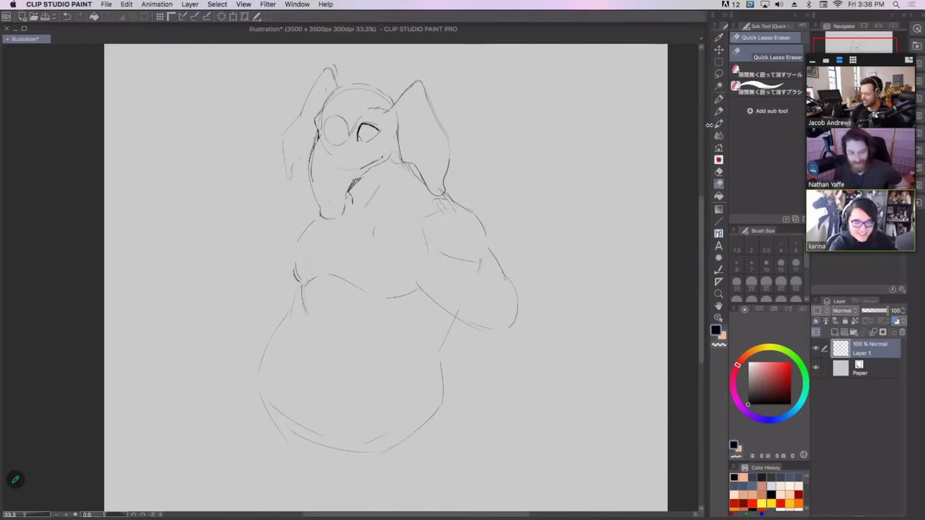
- Sketch the wrist opening of the bent arm as a tall oval in front of the chest with the Mameo ink pen
key(p)
mouse_move(423, 214)
mouse_down()
mouse_move(381, 215)
mouse_move(391, 262)
mouse_move(413, 274)
mouse_up()
key(super+z)
key(super+z)
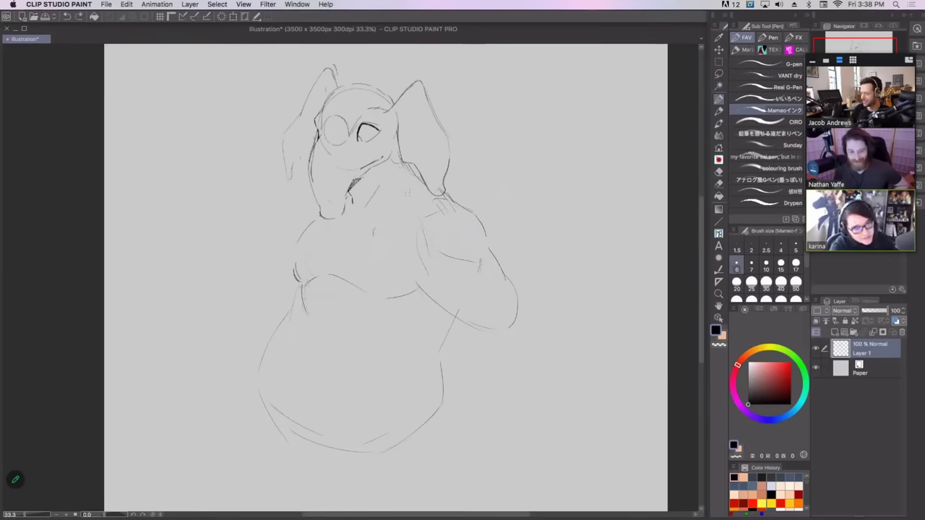
drag(390, 226, 402, 277)
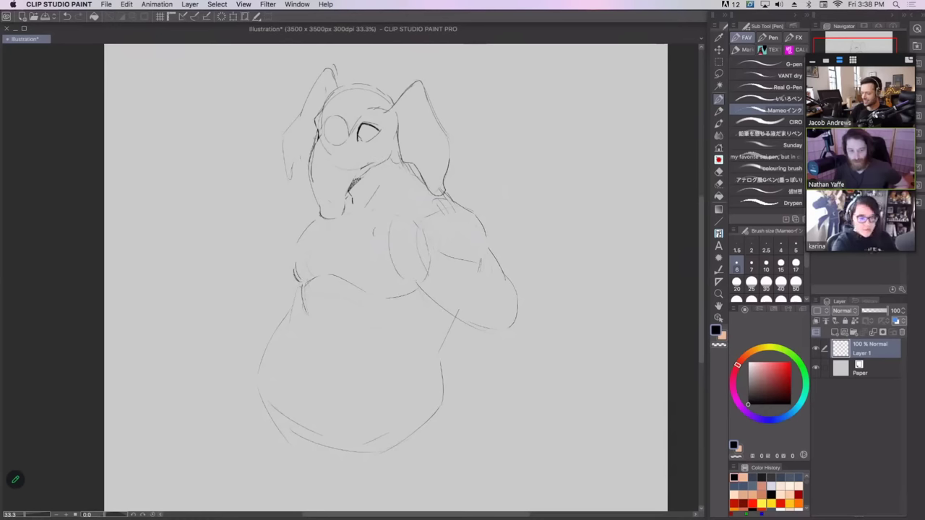
- Refine the mouth line beneath the tusk area and add a pupil line inside the visible eye
drag(353, 175, 365, 167)
key(super+z)
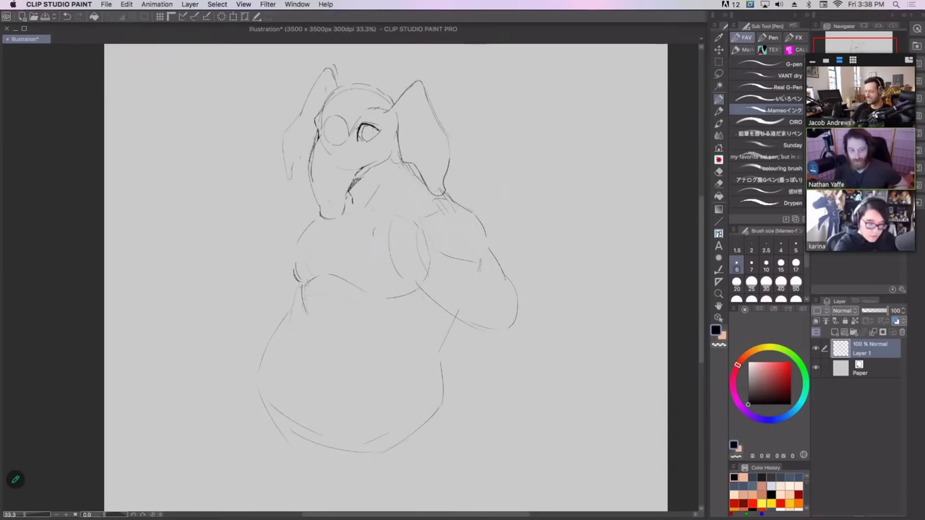
drag(359, 130, 372, 127)
key(super+z)
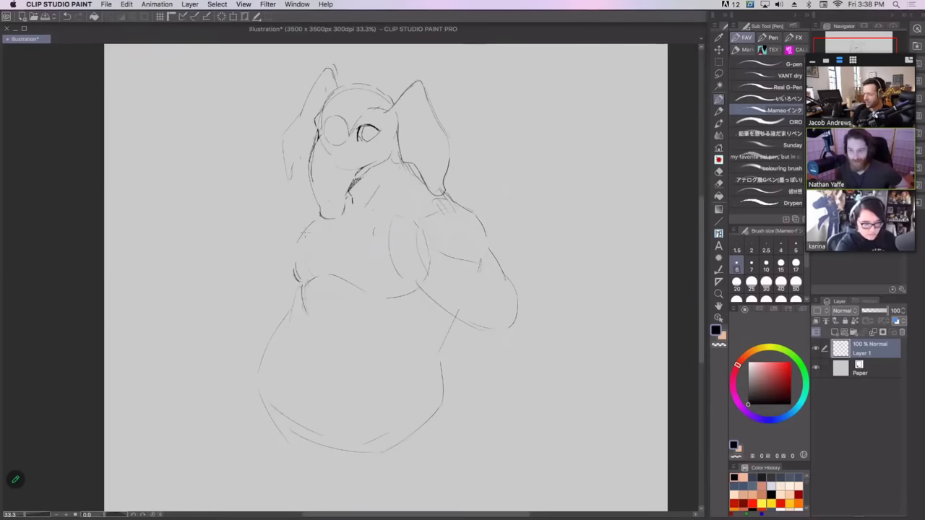
- Redraw the outer contour from the far shoulder down the chest and around the belly, removing the old armpit lines
mouse_move(310, 225)
mouse_down()
mouse_move(286, 271)
mouse_move(295, 286)
mouse_move(292, 252)
mouse_move(296, 285)
mouse_move(285, 303)
mouse_up()
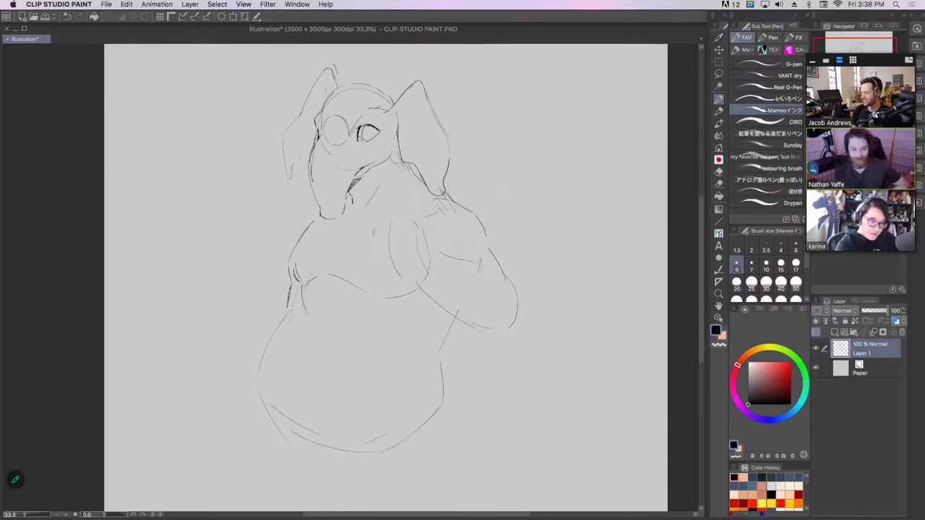
key(super+z)
key(super+z)
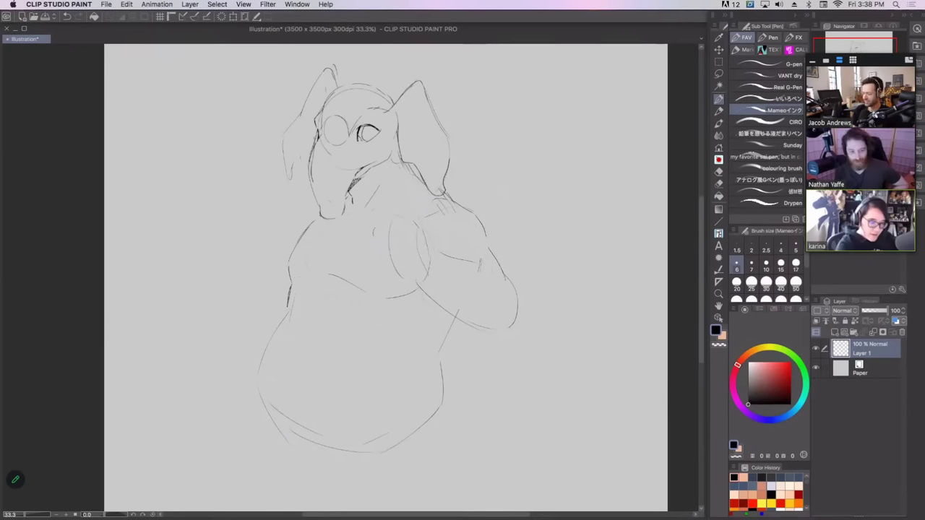
mouse_move(291, 303)
mouse_down()
mouse_move(260, 369)
mouse_move(271, 346)
mouse_move(290, 428)
mouse_move(275, 420)
mouse_move(292, 437)
mouse_move(284, 427)
mouse_move(361, 442)
mouse_up()
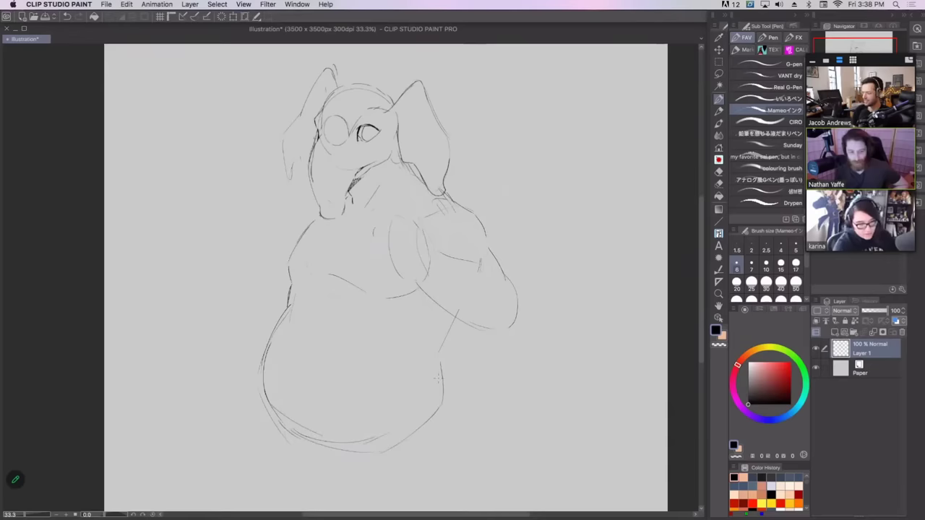
key(super+z)
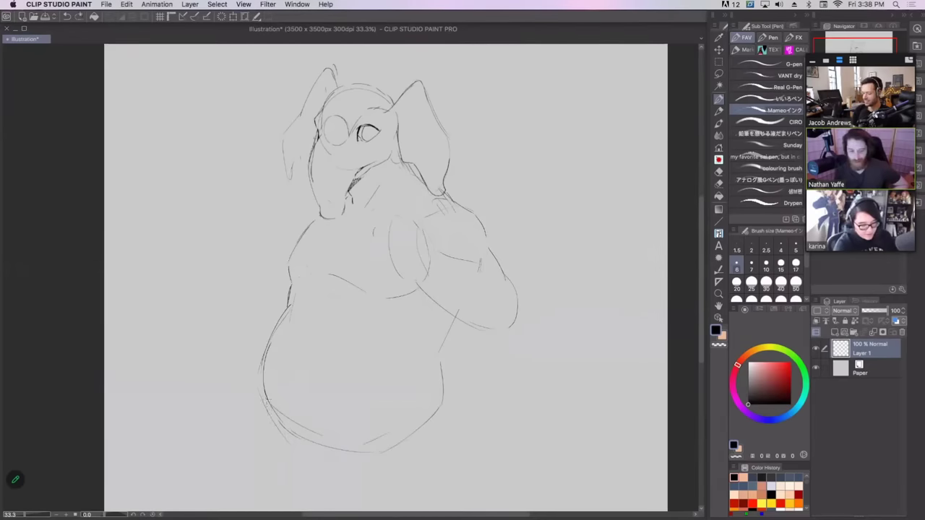
- Sketch the top of the leg beneath the belly with a curved outer line and a short inner thigh line
drag(270, 399, 252, 472)
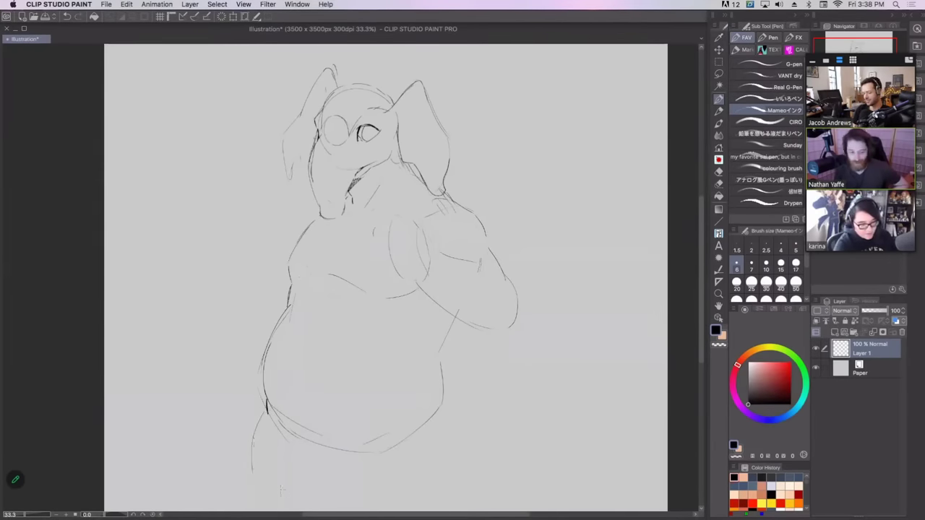
key(super+z)
key(super+z)
mouse_move(264, 390)
mouse_down()
mouse_move(279, 478)
mouse_move(300, 496)
mouse_up()
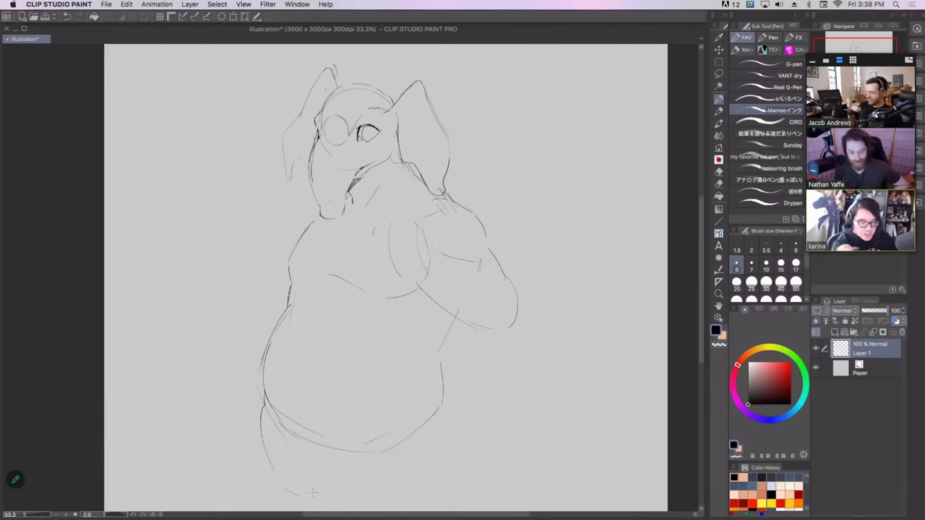
key(super+z)
drag(279, 423, 331, 467)
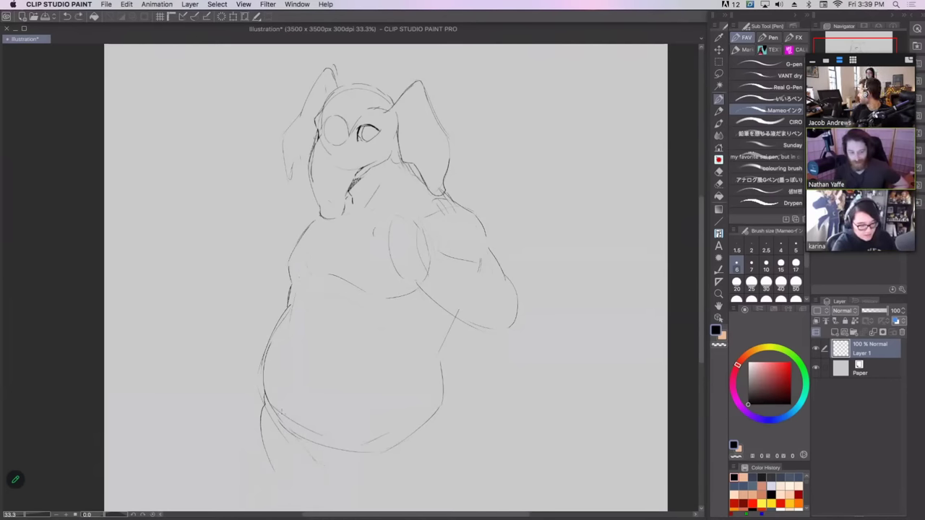
drag(292, 443, 305, 458)
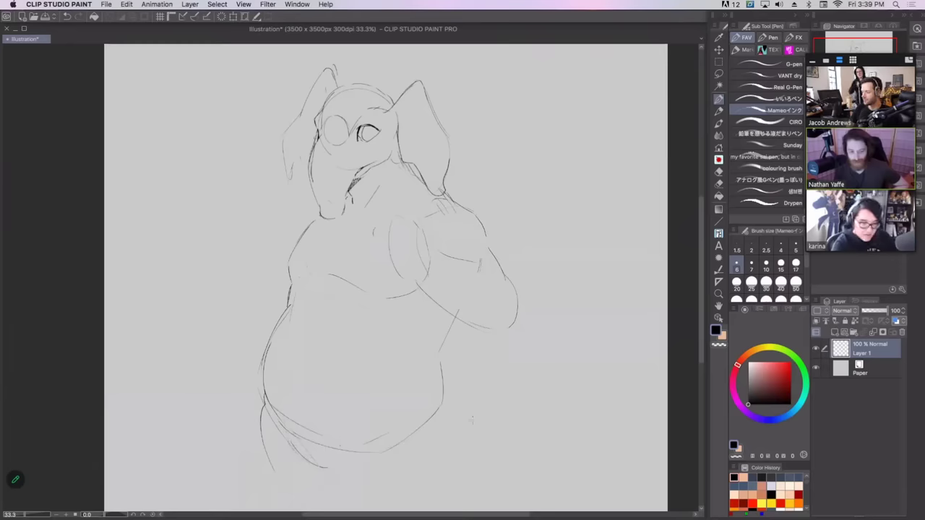
- Darken the belly's outer contour below the waist and add a short horizontal crease beneath the chest
mouse_move(288, 313)
mouse_down()
mouse_move(258, 373)
mouse_move(266, 348)
mouse_move(260, 394)
mouse_up()
key(super+z)
drag(263, 355, 260, 373)
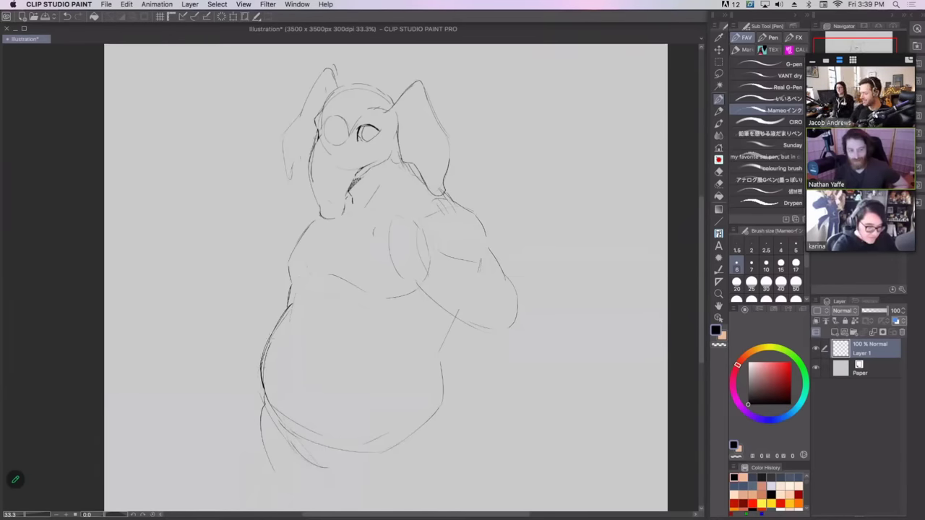
drag(284, 310, 260, 370)
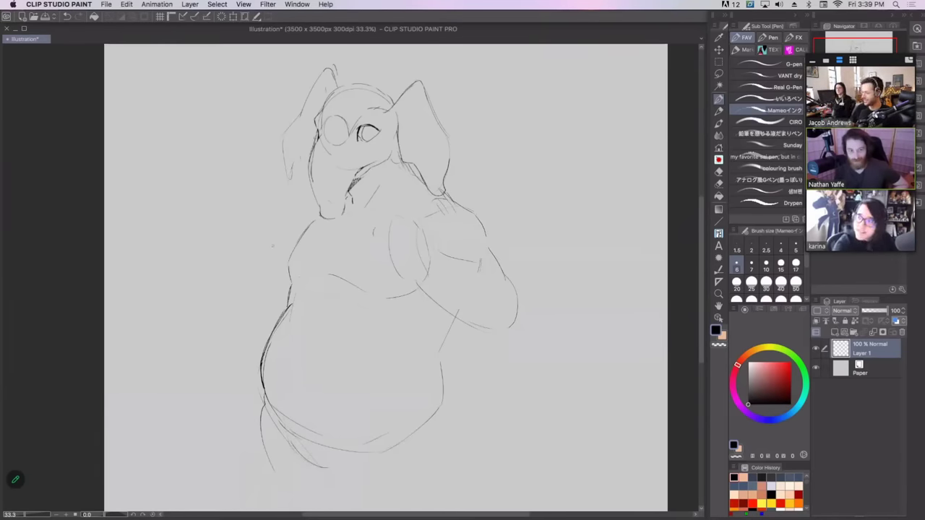
key(super+z)
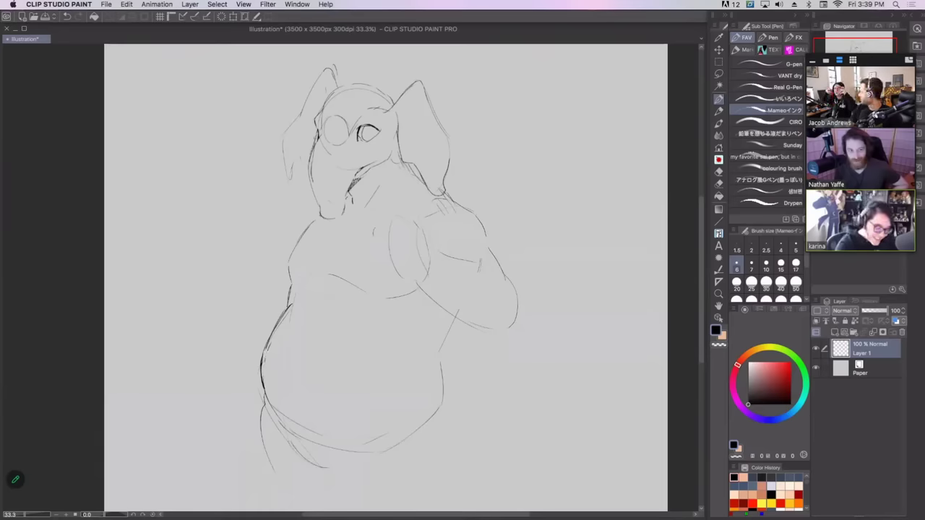
key(super+z)
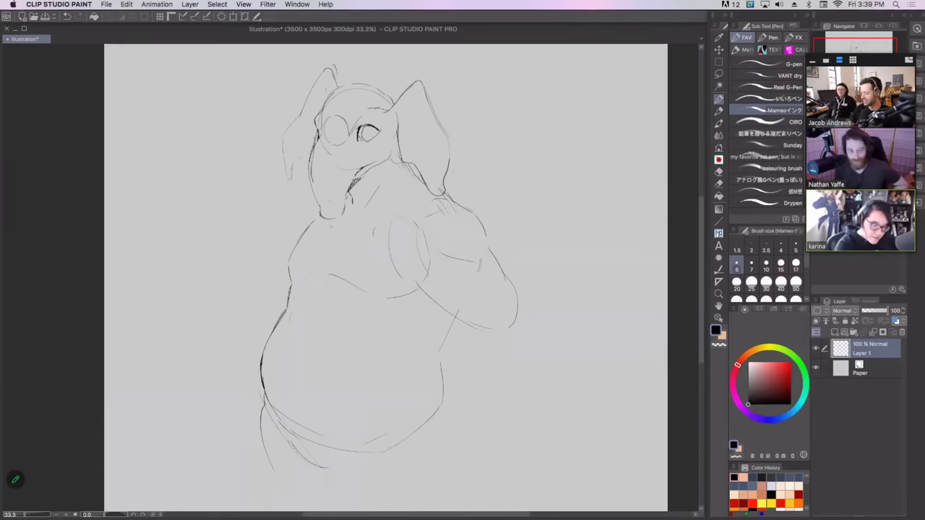
drag(297, 294, 331, 295)
key(super+z)
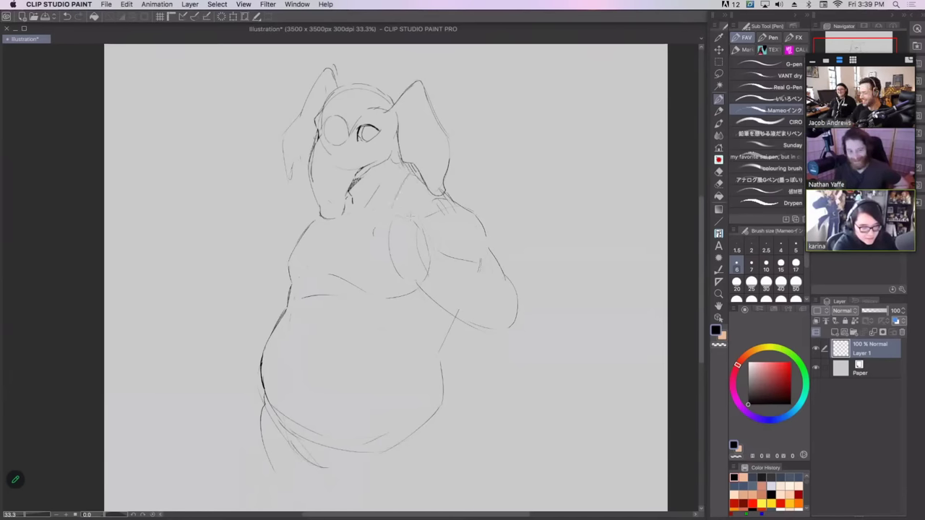
mouse_move(393, 221)
mouse_down()
mouse_move(368, 227)
mouse_move(365, 245)
mouse_move(394, 287)
mouse_up()
drag(394, 288, 413, 283)
key(super+z)
key(super+z)
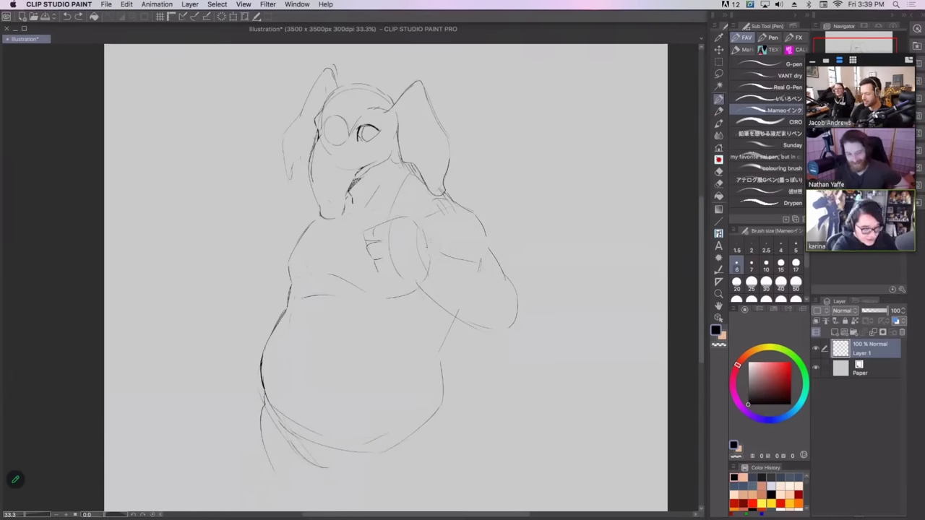
key(ctrl+z)
key(ctrl+z)
key(ctrl+z)
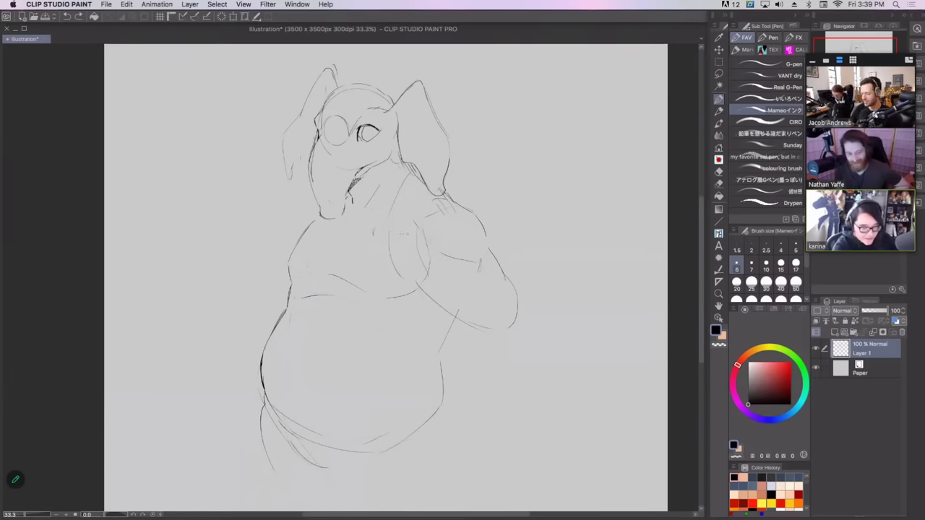
- Sketch the raised hand's curled fingers in front of the chest and a curved line around its wrist
mouse_move(370, 227)
mouse_down()
mouse_move(363, 243)
mouse_move(382, 248)
mouse_up()
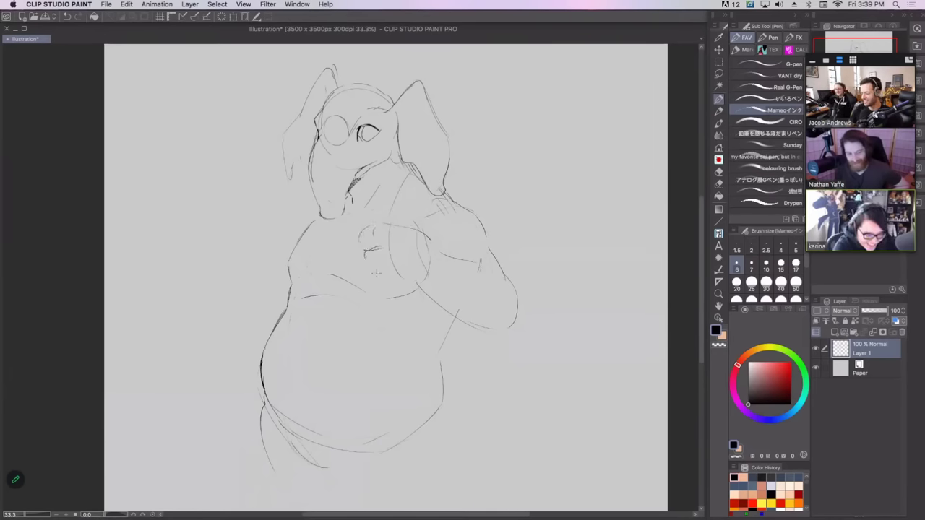
mouse_move(395, 287)
mouse_down()
mouse_move(430, 299)
mouse_move(442, 273)
mouse_up()
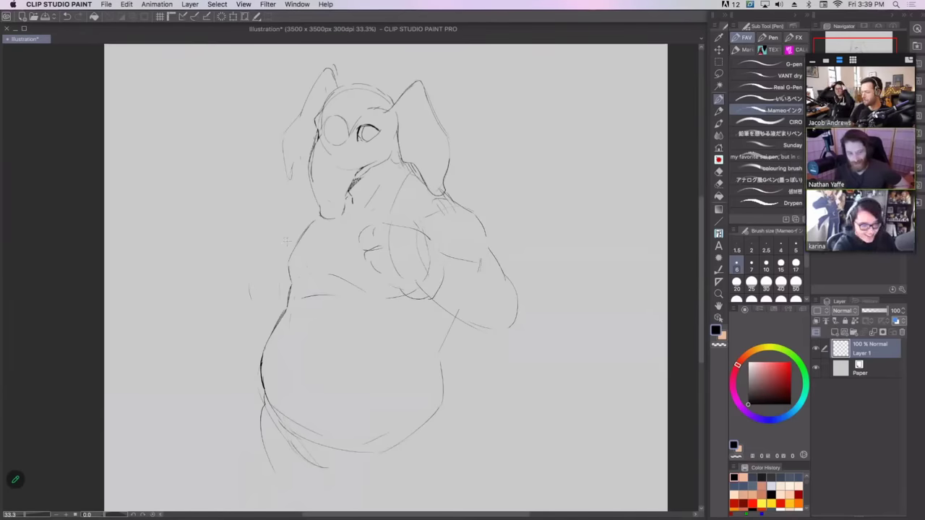
- Sketch the far arm hanging from the shoulder with a rounded elbow and a short forearm line behind the body
drag(250, 269, 256, 304)
drag(317, 203, 296, 225)
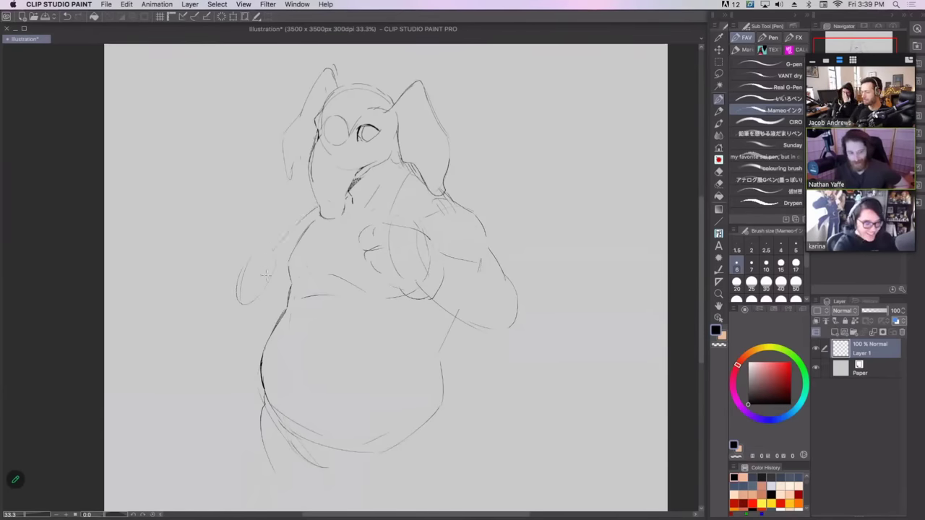
drag(265, 280, 257, 323)
key(ctrl+z)
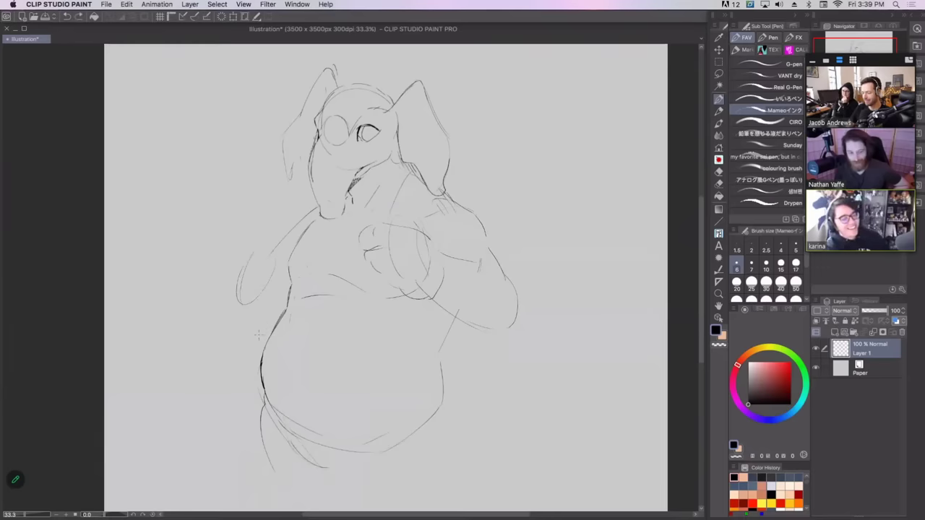
drag(250, 290, 282, 289)
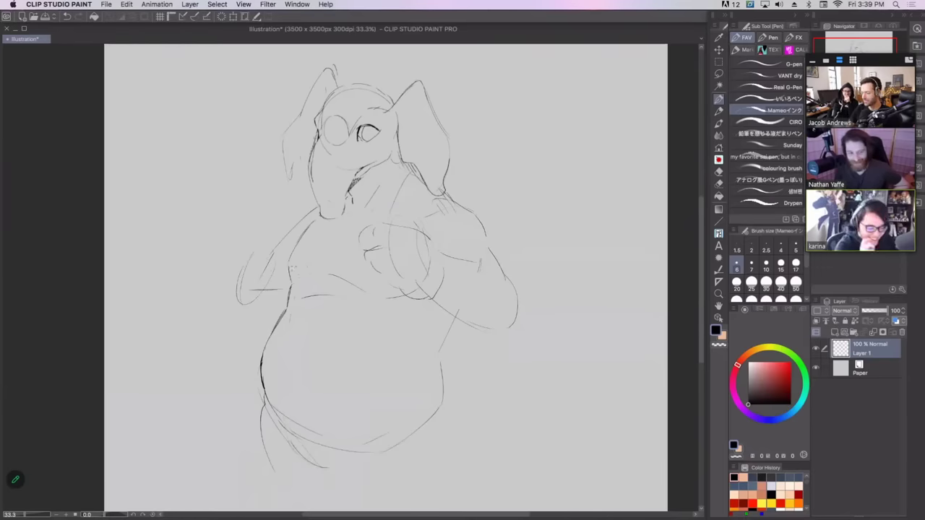
key(ctrl+z)
drag(272, 256, 261, 301)
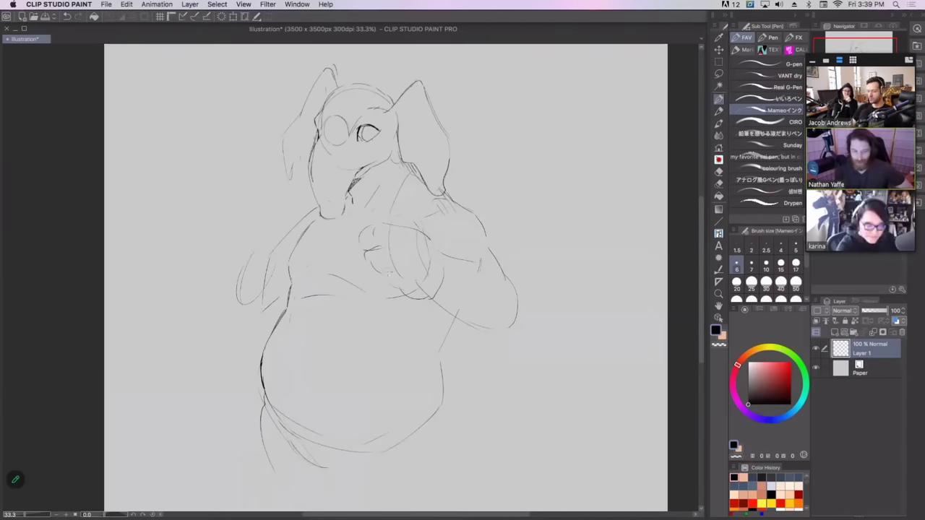
- Draw the open garment's pointed front corner beneath the raised hand and darken the far upper arm's line
drag(376, 253, 374, 316)
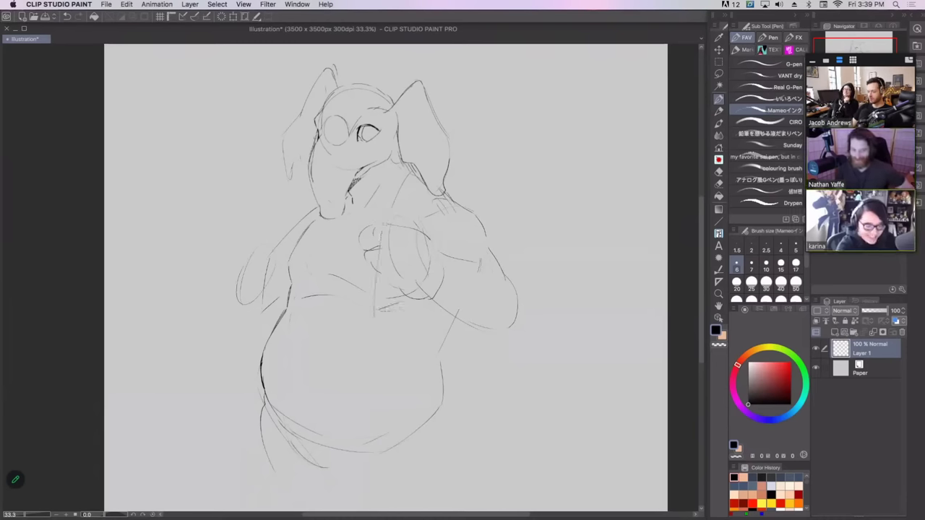
drag(373, 315, 401, 302)
mouse_move(269, 257)
mouse_down()
mouse_move(333, 176)
mouse_move(318, 201)
mouse_up()
- Draw the garment's front edge as a darker line from the neck down to the raised hand
drag(405, 170, 385, 230)
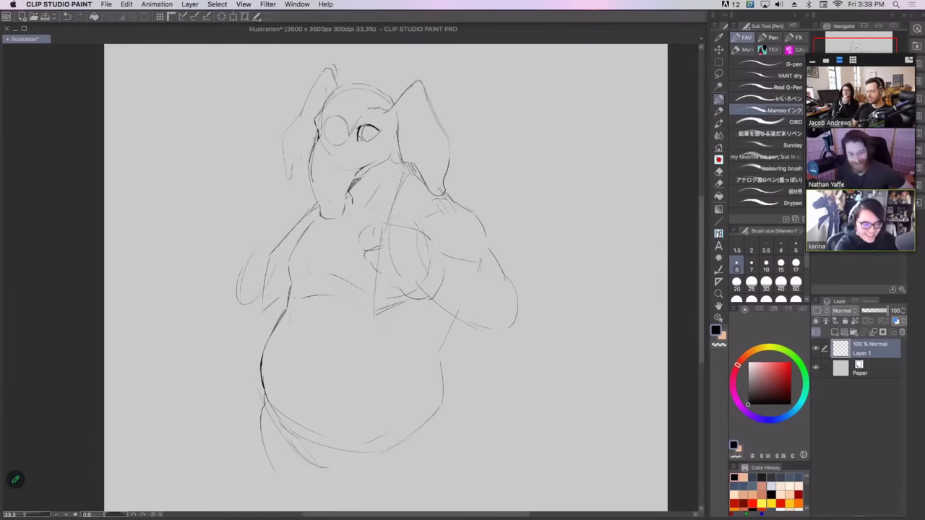
key(super+z)
drag(406, 169, 384, 225)
drag(410, 169, 417, 177)
key(super+z)
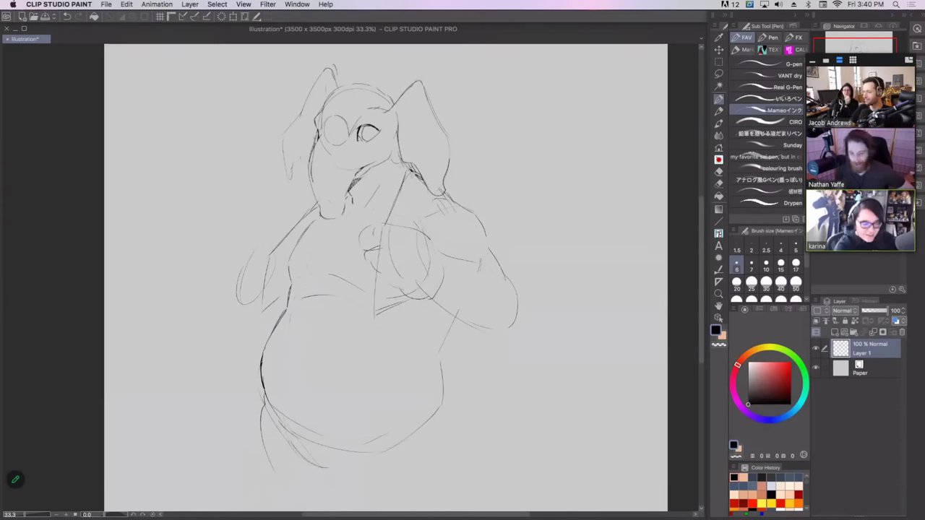
key(super+z)
key(super+z)
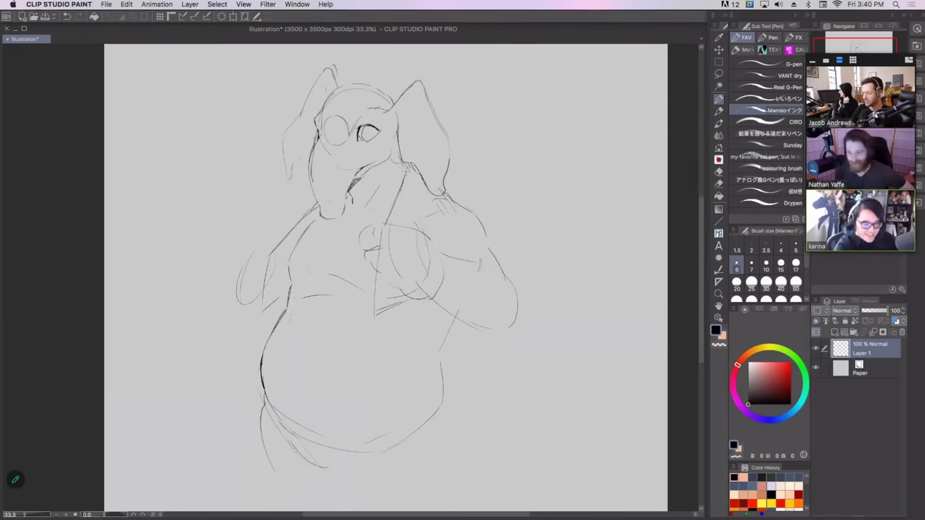
- Extend the garment's edge up to the neck and redraw the near ear's inner edge with a darker line
mouse_move(405, 163)
mouse_down()
mouse_move(408, 175)
mouse_move(411, 167)
mouse_move(402, 184)
mouse_up()
key(super+z)
key(super+z)
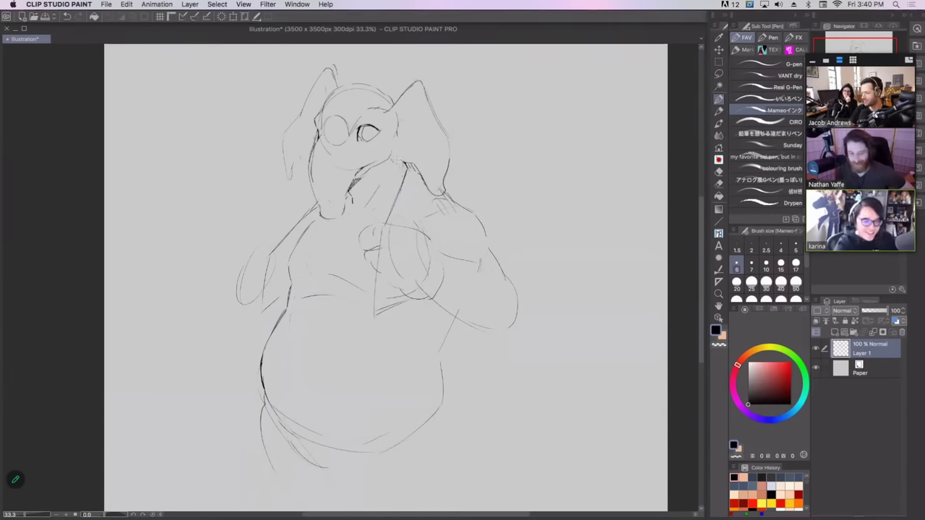
drag(406, 165, 398, 125)
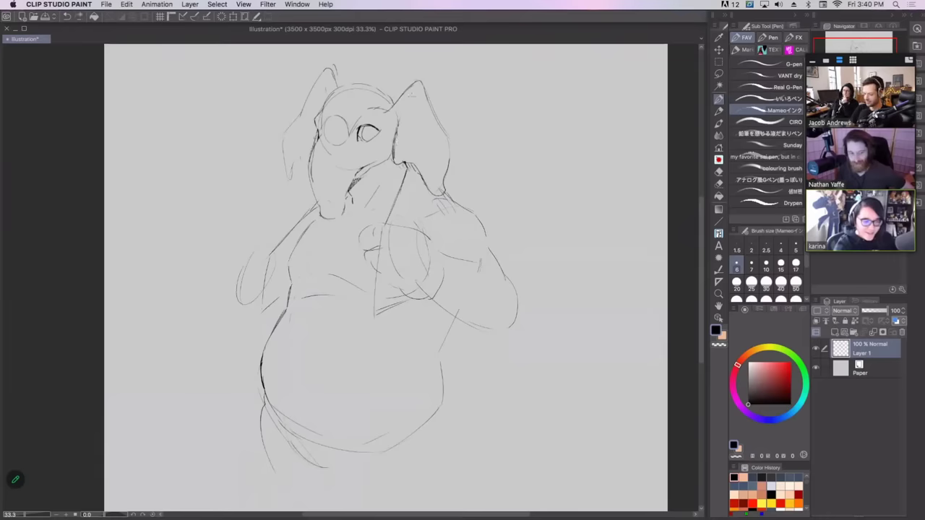
key(super+z)
key(super+z)
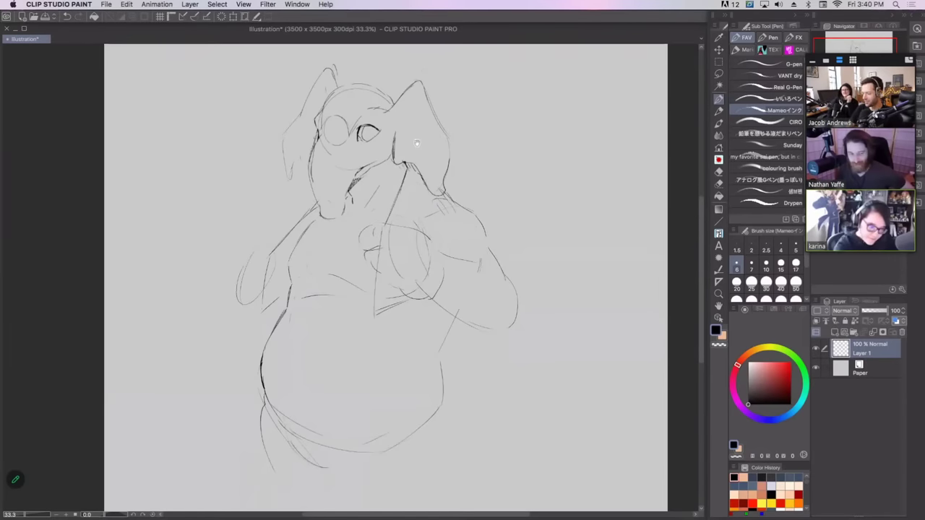
- Darken the near eye's upper lid, add its pupil, and close the trunk's tip with a short blunt end
scroll(417, 143, up, 3)
drag(357, 216, 376, 217)
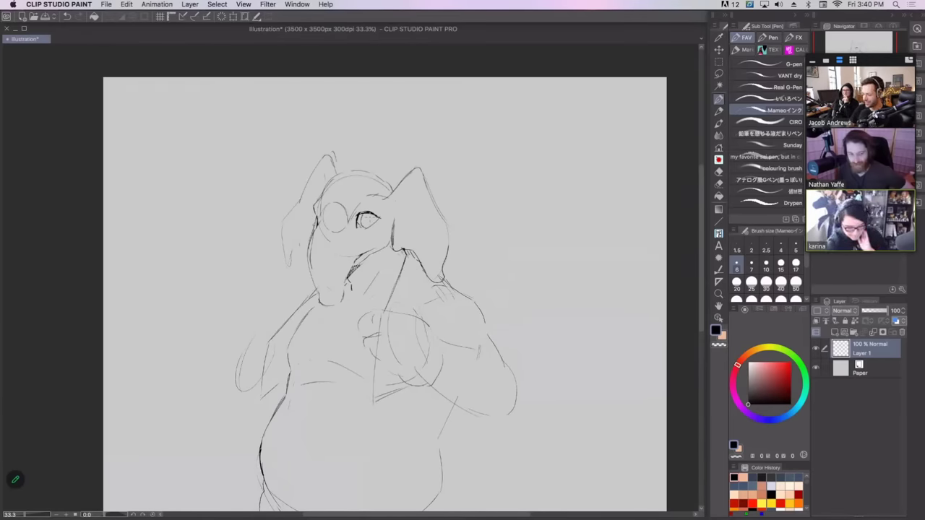
drag(396, 264, 407, 268)
mouse_move(330, 302)
mouse_down()
mouse_move(351, 307)
mouse_move(360, 279)
mouse_up()
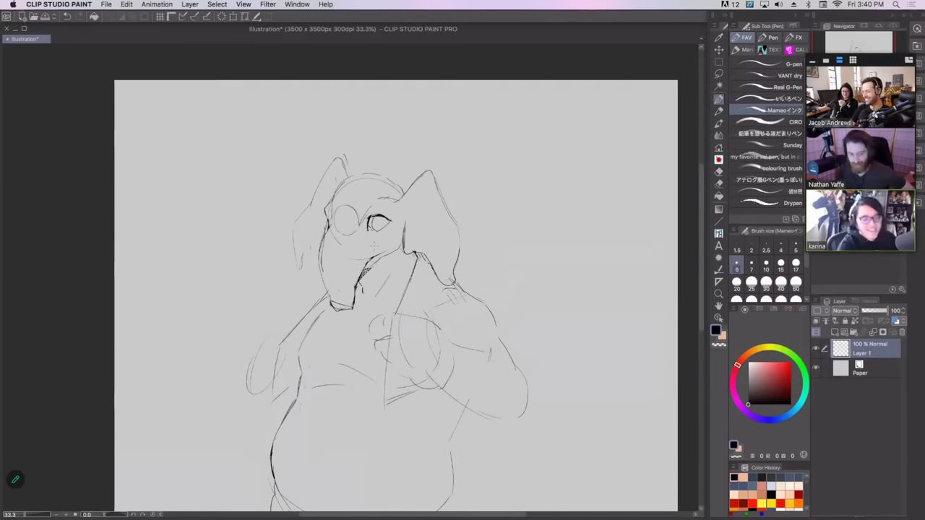
scroll(529, 247, down, 2)
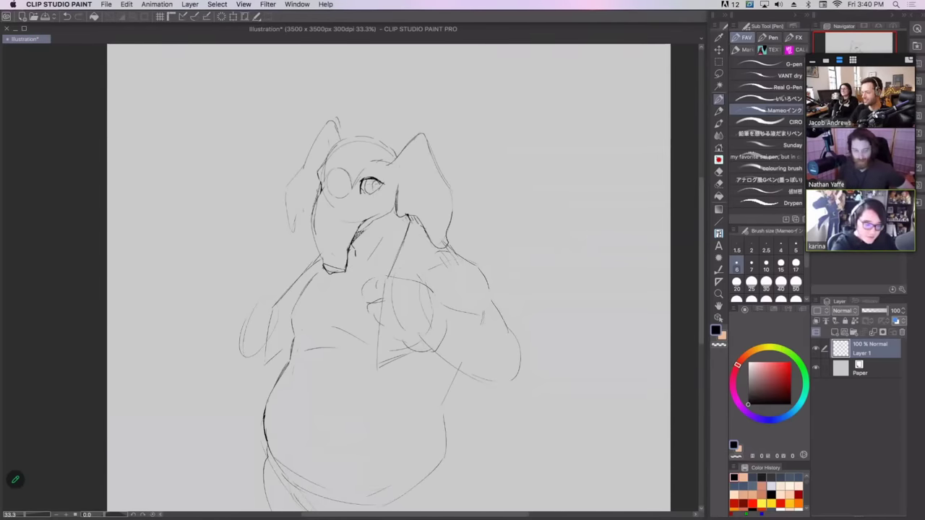
drag(374, 183, 376, 189)
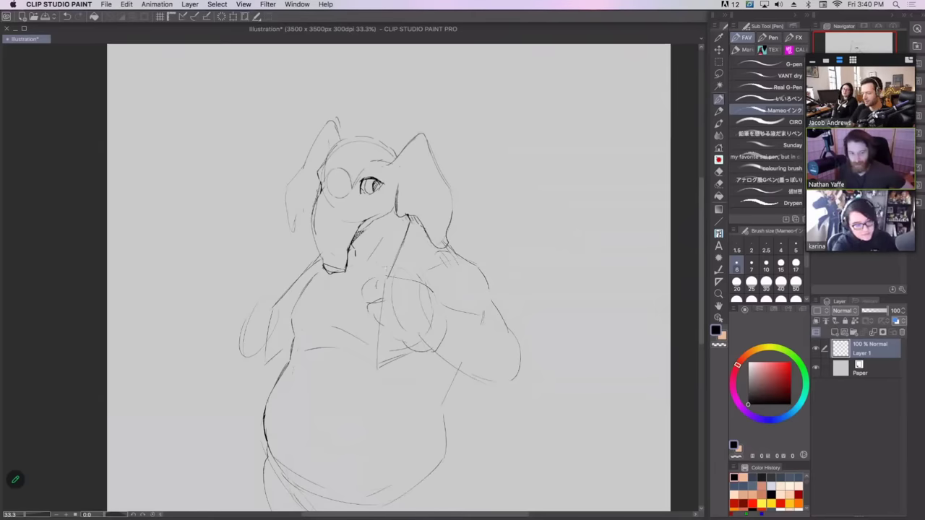
- Draw the raised near hand as a thumbs-up with curled fingers and a rounded palm over the rough shape
mouse_move(417, 274)
mouse_down()
mouse_move(432, 291)
mouse_move(415, 275)
mouse_move(402, 277)
mouse_move(417, 266)
mouse_move(417, 278)
mouse_move(420, 256)
mouse_move(361, 291)
mouse_move(394, 299)
mouse_move(363, 300)
mouse_move(375, 296)
mouse_move(393, 317)
mouse_move(387, 334)
mouse_up()
drag(387, 335, 430, 351)
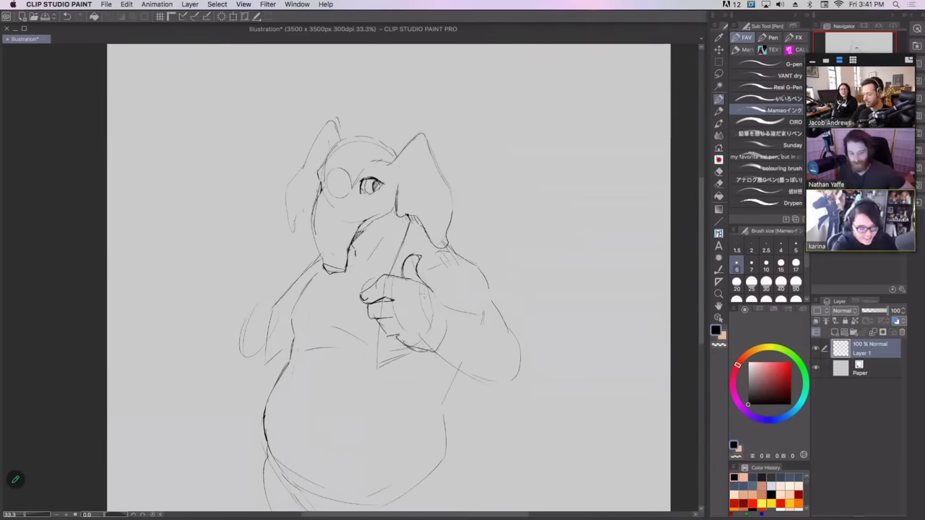
mouse_move(430, 293)
mouse_down()
mouse_move(438, 319)
mouse_move(455, 305)
mouse_move(503, 320)
mouse_up()
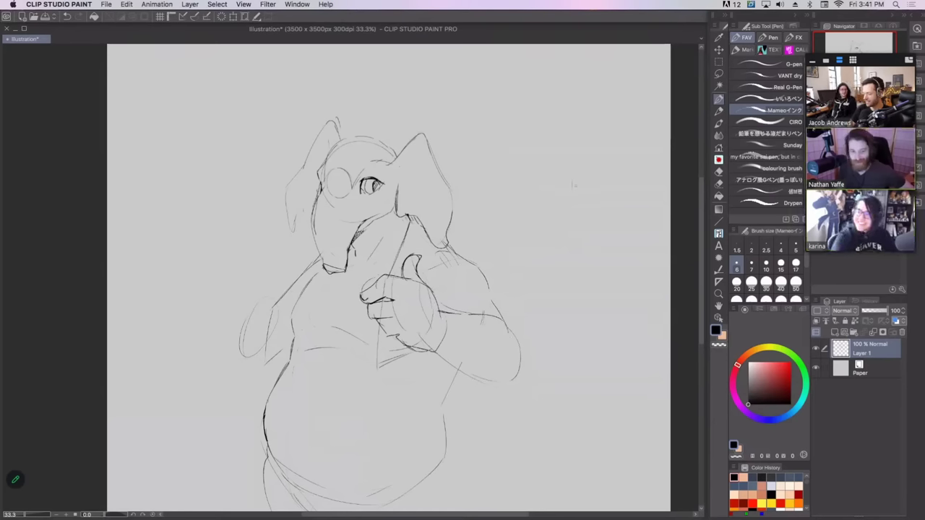
key(super+z)
key(super+z)
key(super+z)
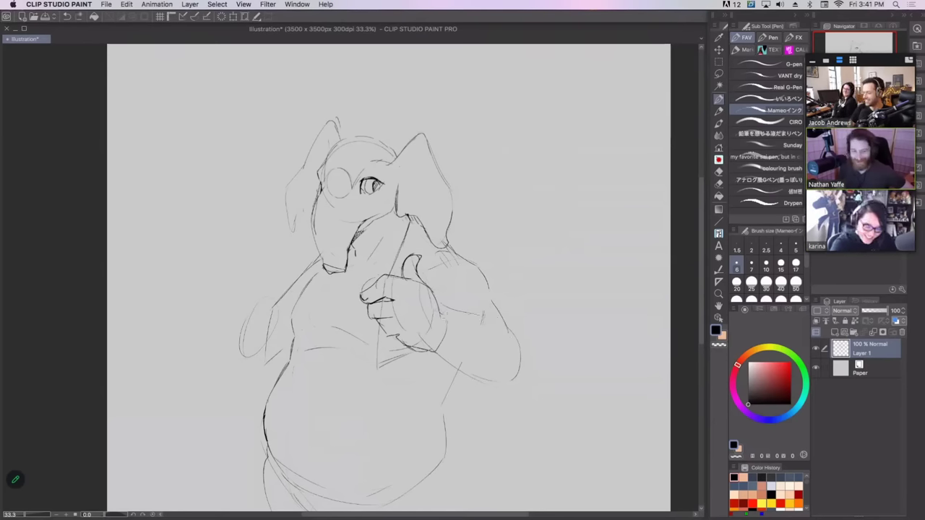
- Draw the near forearm with a rounded elbow, darken the shoulder and upper arm outline, and clear the shoulder's hatch marks
mouse_move(441, 313)
mouse_down()
mouse_move(507, 319)
mouse_move(524, 365)
mouse_up()
mouse_move(439, 355)
mouse_down()
mouse_move(511, 381)
mouse_move(529, 366)
mouse_up()
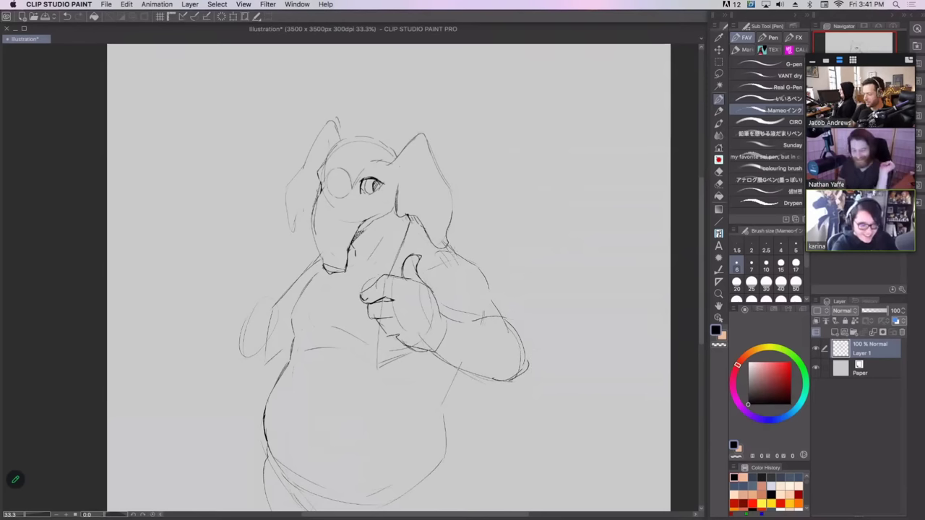
mouse_move(445, 247)
mouse_down()
mouse_move(476, 263)
mouse_move(504, 315)
mouse_up()
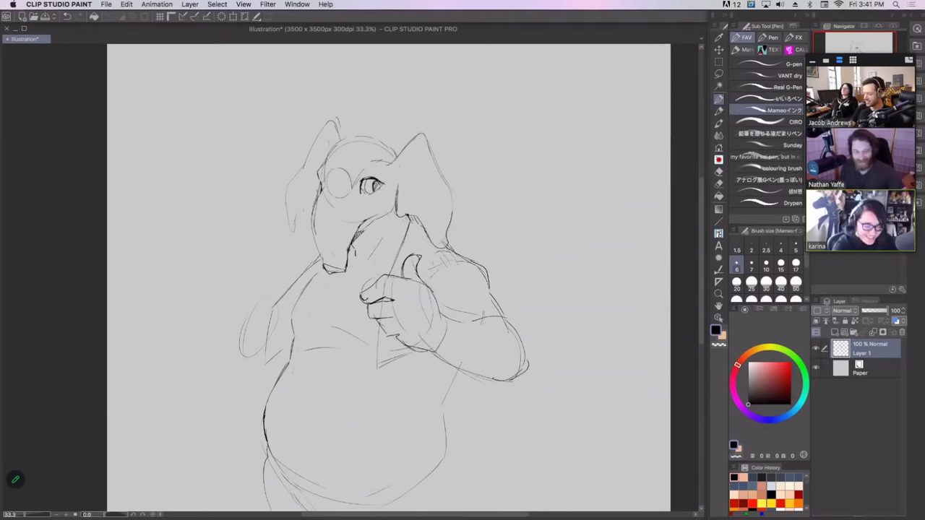
key(super+z)
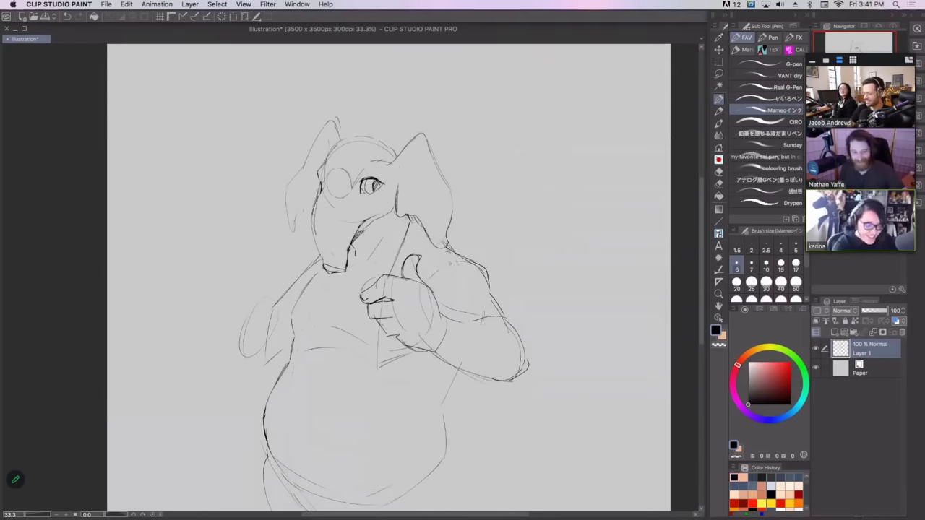
- Draw the garment's armhole seam over the near shoulder and double its front edge from the neck to the raised thumb
mouse_move(415, 219)
mouse_down()
mouse_move(399, 254)
mouse_move(409, 230)
mouse_move(425, 225)
mouse_move(428, 287)
mouse_up()
mouse_move(433, 250)
mouse_down()
mouse_move(428, 277)
mouse_move(392, 275)
mouse_up()
drag(420, 219, 414, 258)
drag(421, 225, 415, 253)
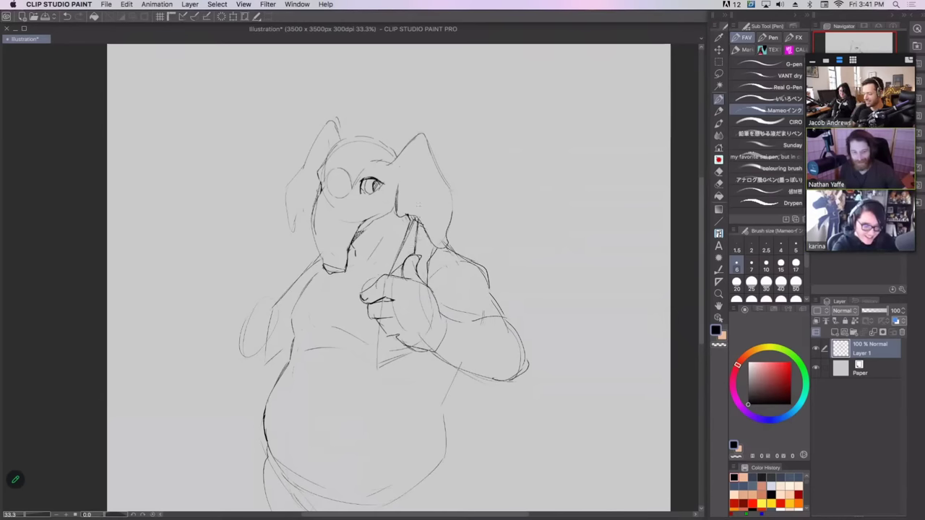
- Darken the far shoulder line and draw the far hand as a thumbs-up, with the garment's pointed corner beneath it
drag(322, 253, 270, 311)
mouse_move(300, 279)
mouse_down()
mouse_move(272, 311)
mouse_move(261, 369)
mouse_up()
key(super+z)
mouse_move(253, 298)
mouse_down()
mouse_move(281, 321)
mouse_move(256, 355)
mouse_up()
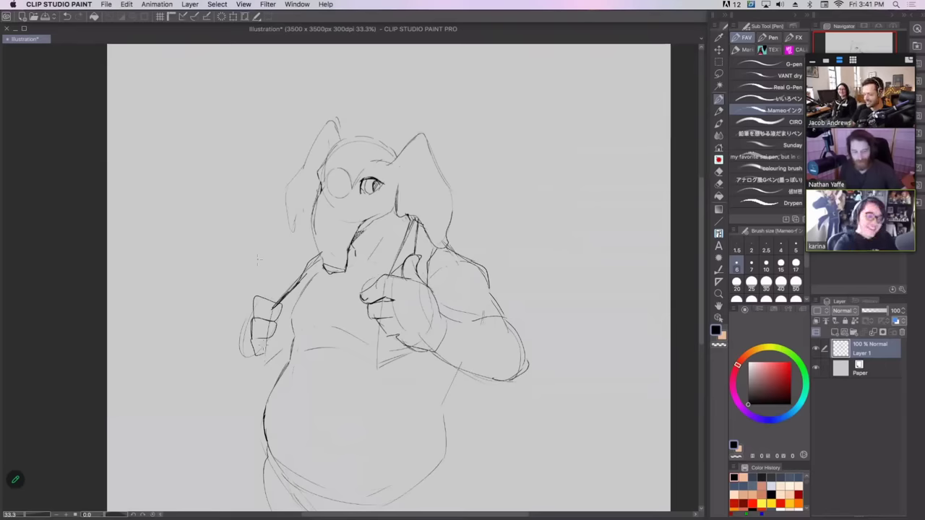
mouse_move(283, 284)
mouse_down()
mouse_move(290, 270)
mouse_move(293, 281)
mouse_up()
drag(288, 265, 283, 299)
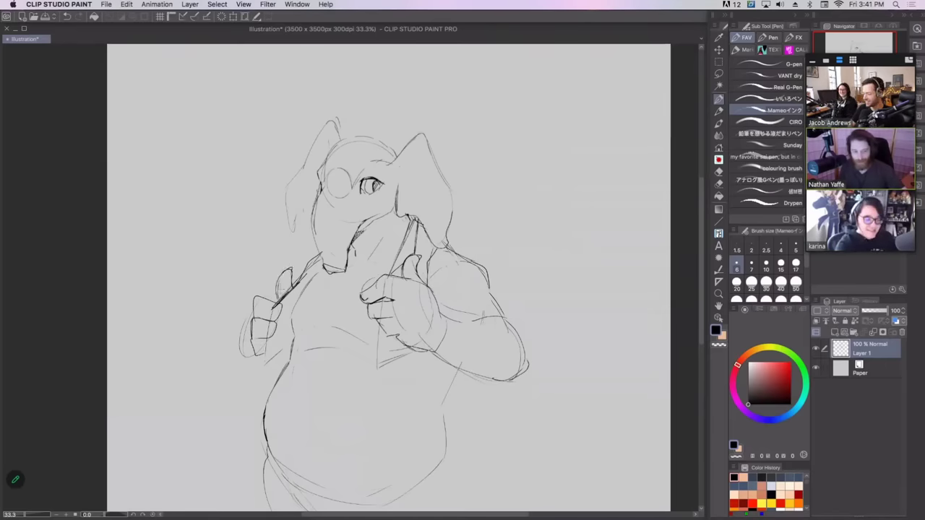
mouse_move(267, 343)
mouse_down()
mouse_move(258, 370)
mouse_move(291, 350)
mouse_move(286, 362)
mouse_up()
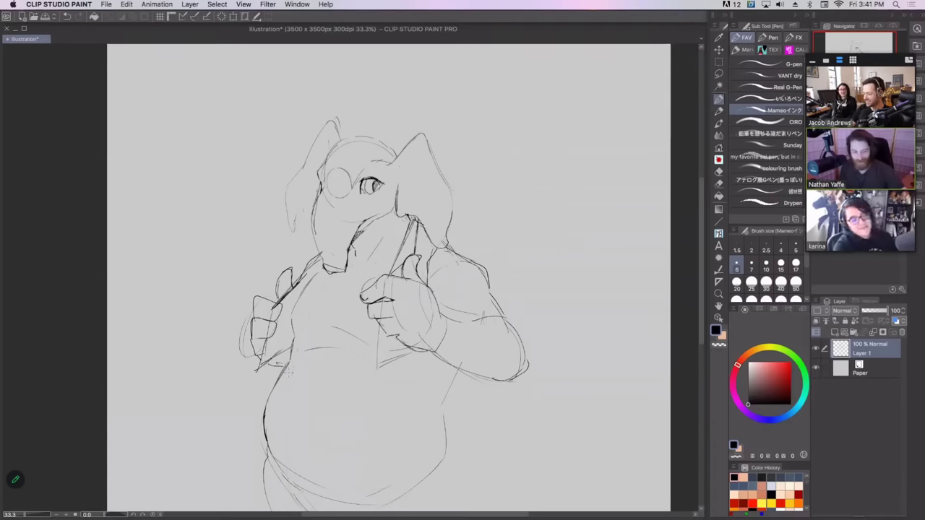
- Add a small mouth-corner mark on the cheek and redraw the near ear's outer edge flaring to a pointed tip
drag(383, 208, 379, 215)
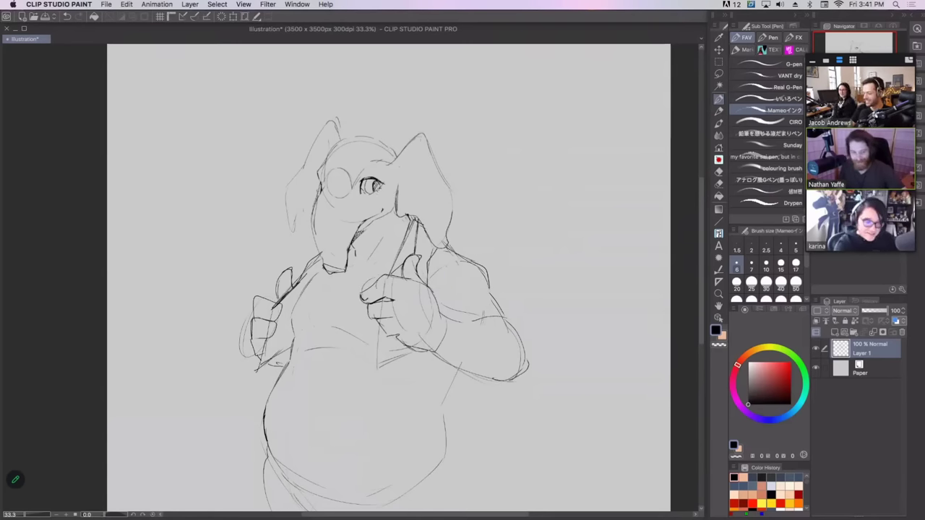
mouse_move(422, 135)
mouse_down()
mouse_move(471, 216)
mouse_move(453, 227)
mouse_move(449, 244)
mouse_move(472, 218)
mouse_up()
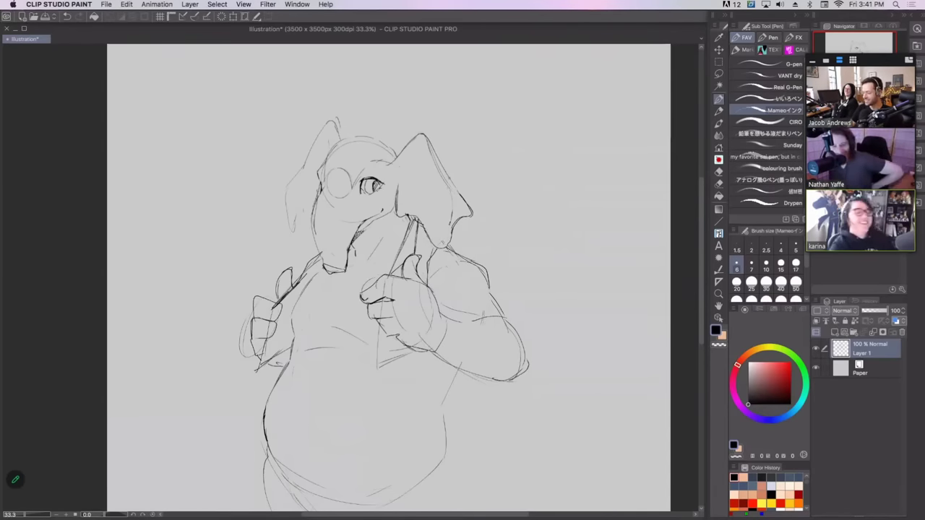
scroll(391, 275, down, 3)
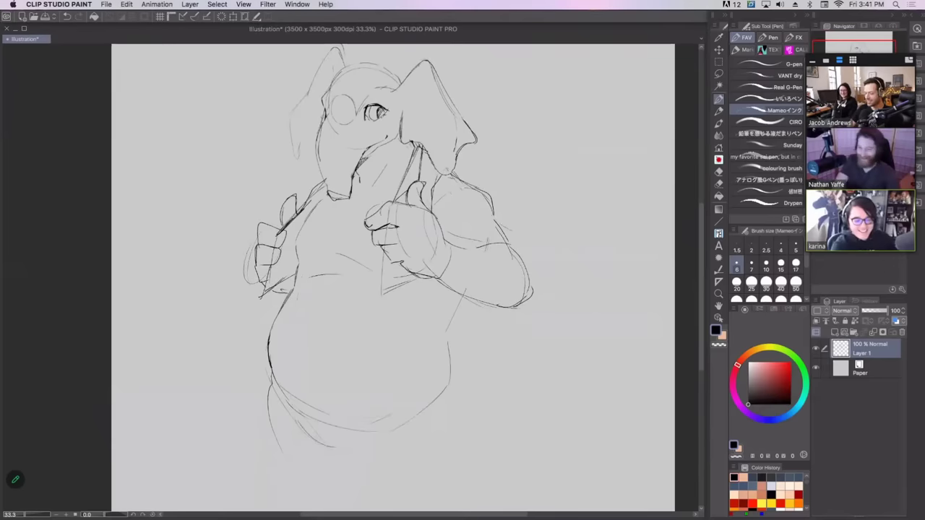
drag(501, 229, 544, 206)
key(super+z)
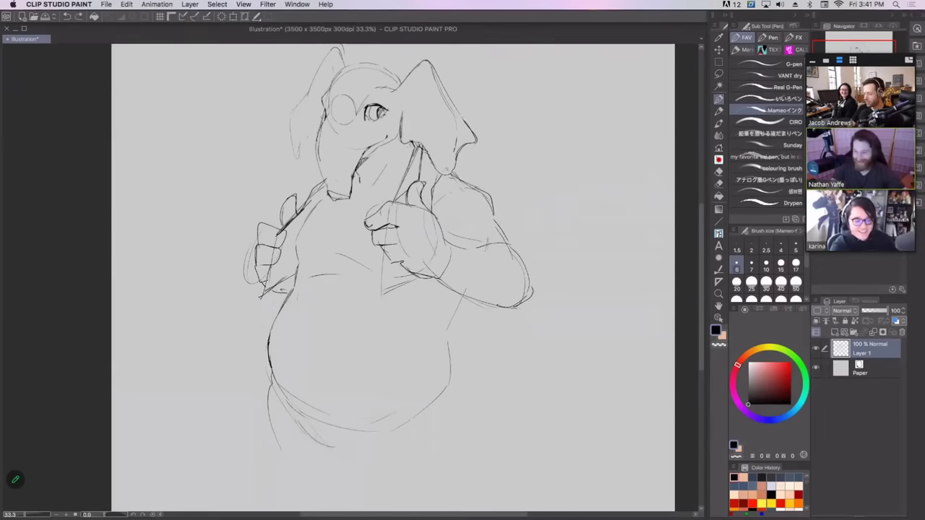
mouse_move(504, 228)
mouse_down()
mouse_move(519, 194)
mouse_move(564, 241)
mouse_up()
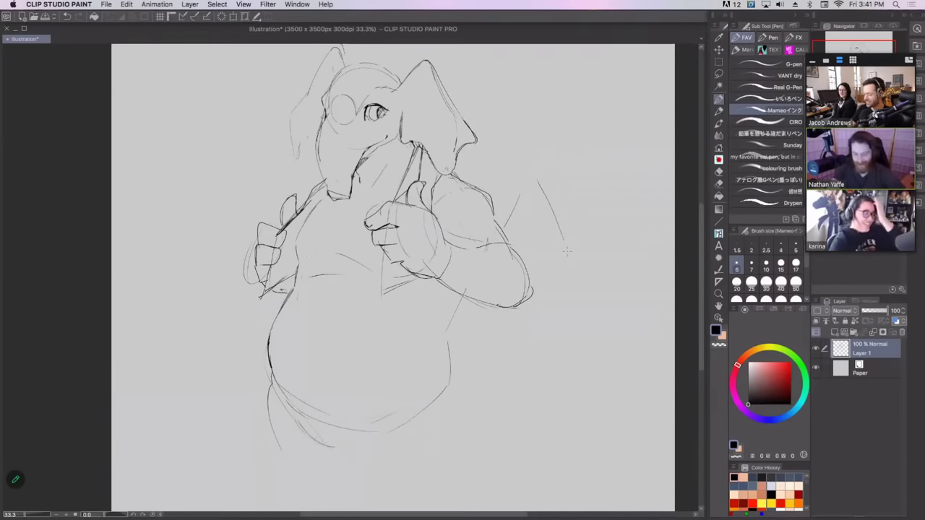
key(super+z)
key(super+z)
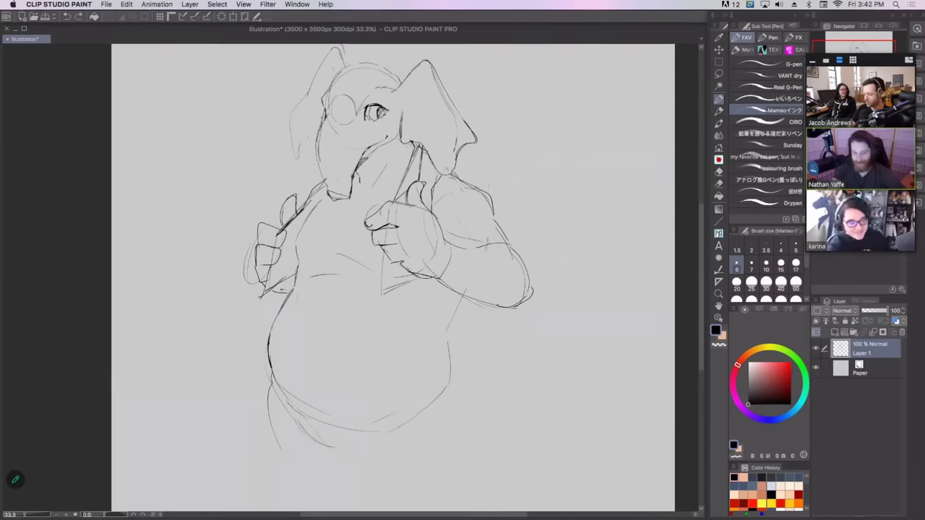
- Sketch a wing outline behind the near shoulder, rising to a peak and sloping down away from the body
mouse_move(493, 195)
mouse_down()
mouse_move(519, 156)
mouse_move(576, 197)
mouse_up()
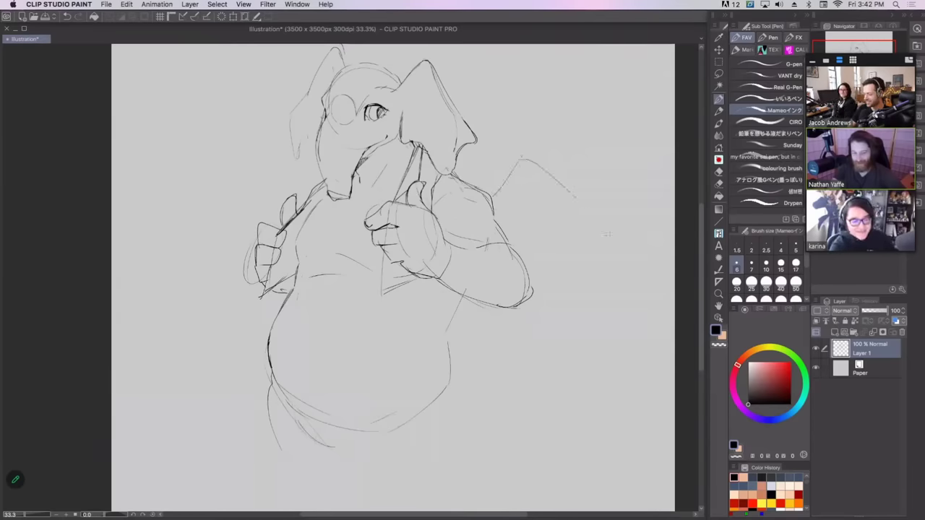
key(super+z)
drag(519, 160, 553, 191)
key(super+z)
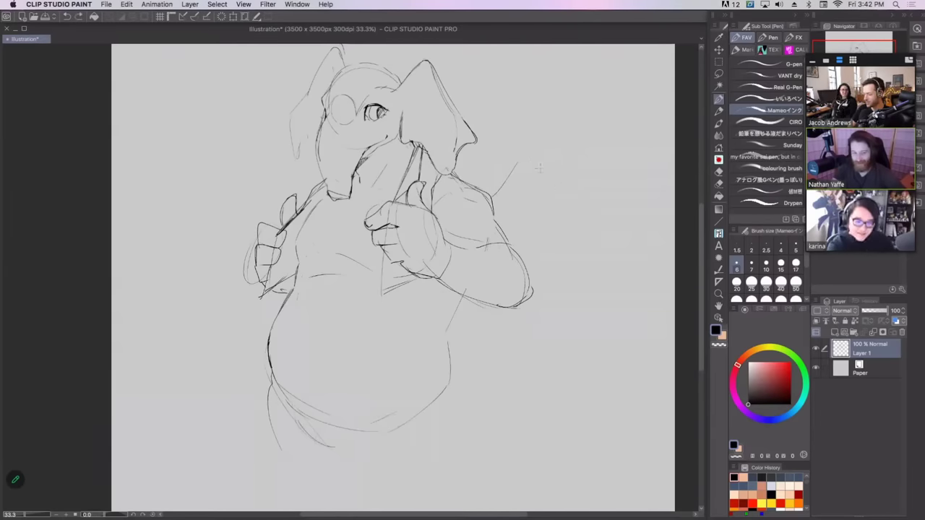
mouse_move(527, 153)
mouse_down()
mouse_move(571, 195)
mouse_move(594, 246)
mouse_up()
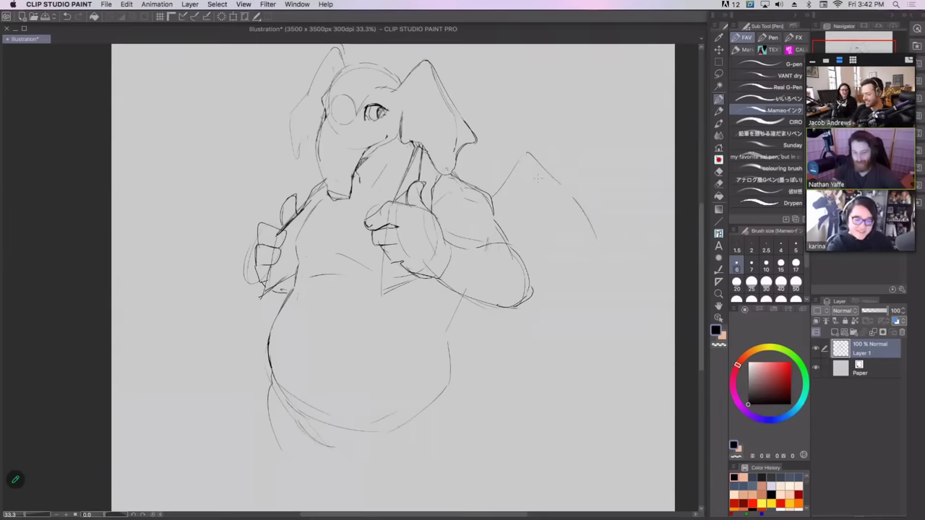
- Add light feather lines inside the near wing, fanning down from its peak and along its outer edge
mouse_move(527, 153)
mouse_down()
mouse_move(532, 186)
mouse_move(499, 230)
mouse_move(522, 218)
mouse_up()
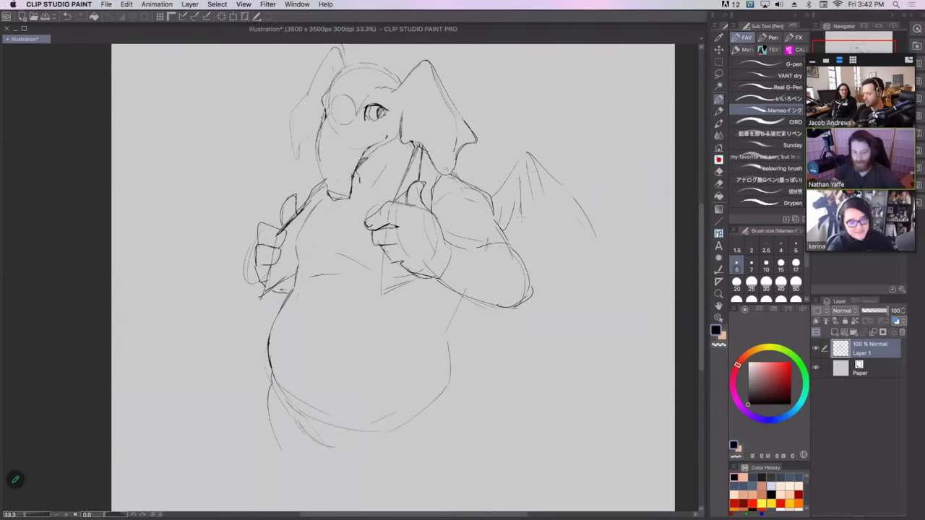
drag(520, 173, 524, 185)
mouse_move(526, 193)
mouse_down()
mouse_move(521, 216)
mouse_move(530, 214)
mouse_up()
mouse_move(546, 170)
mouse_down()
mouse_move(528, 212)
mouse_move(586, 233)
mouse_up()
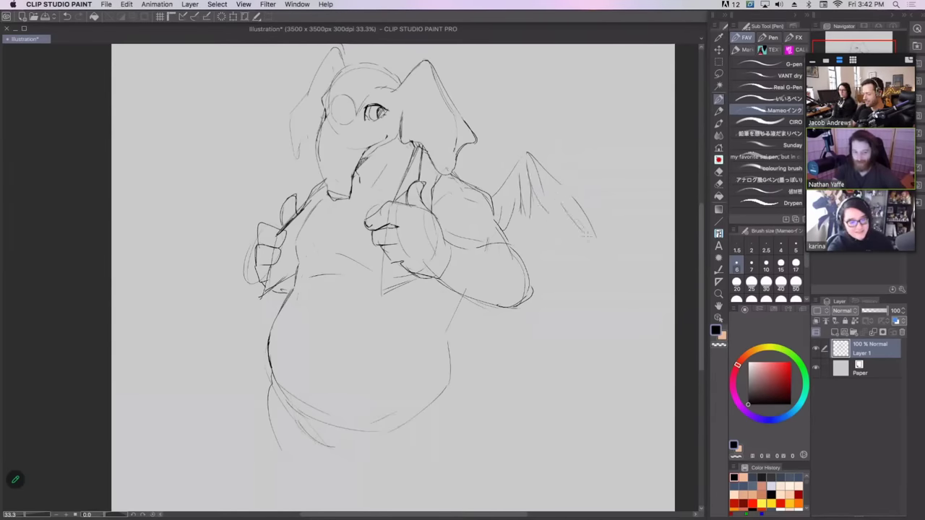
- Set the brush size to 25 and draw the near wing's outer edge and jagged feather tips in thick strokes
click(780, 282)
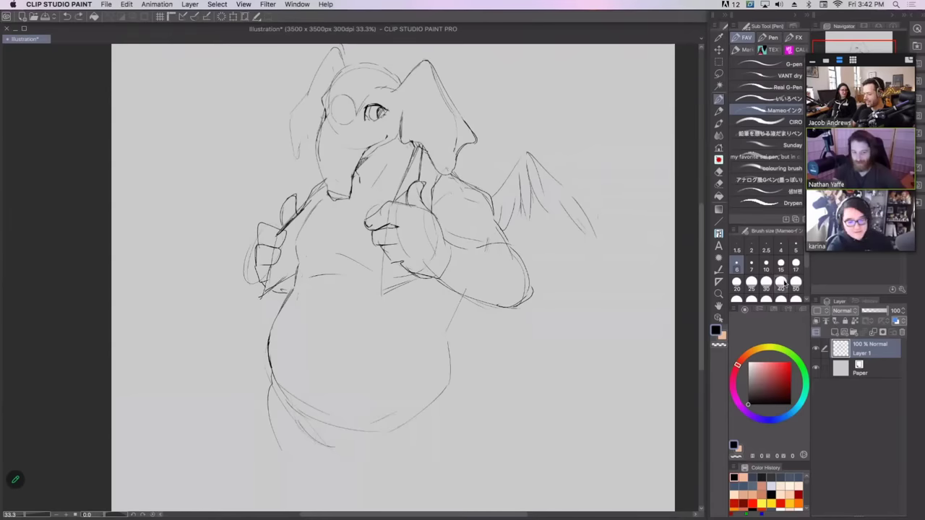
drag(528, 150, 592, 200)
key(super+z)
click(752, 281)
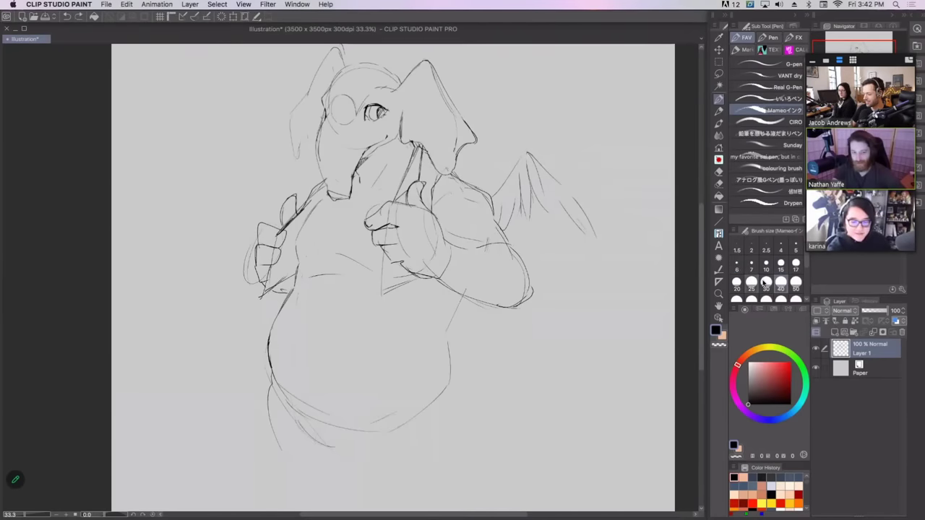
mouse_move(523, 152)
mouse_down()
mouse_move(617, 211)
mouse_move(585, 200)
mouse_move(605, 233)
mouse_move(587, 209)
mouse_move(568, 248)
mouse_move(512, 230)
mouse_up()
mouse_move(512, 231)
mouse_down()
mouse_move(535, 252)
mouse_move(536, 227)
mouse_move(555, 228)
mouse_move(557, 240)
mouse_move(540, 232)
mouse_move(600, 231)
mouse_up()
drag(573, 195, 587, 211)
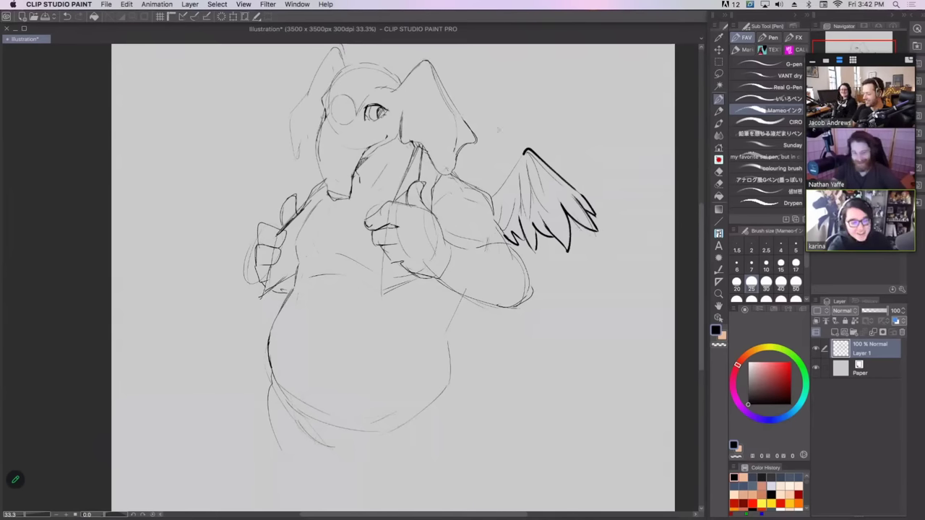
- Draw the near wing's front edge as a thick line from its peak down to the shoulder
drag(529, 150, 518, 162)
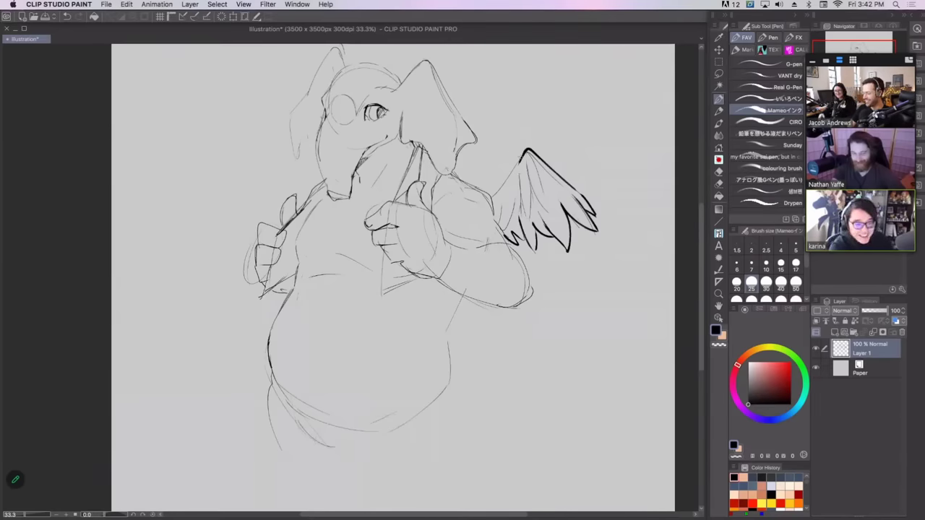
drag(528, 150, 491, 190)
key(super+z)
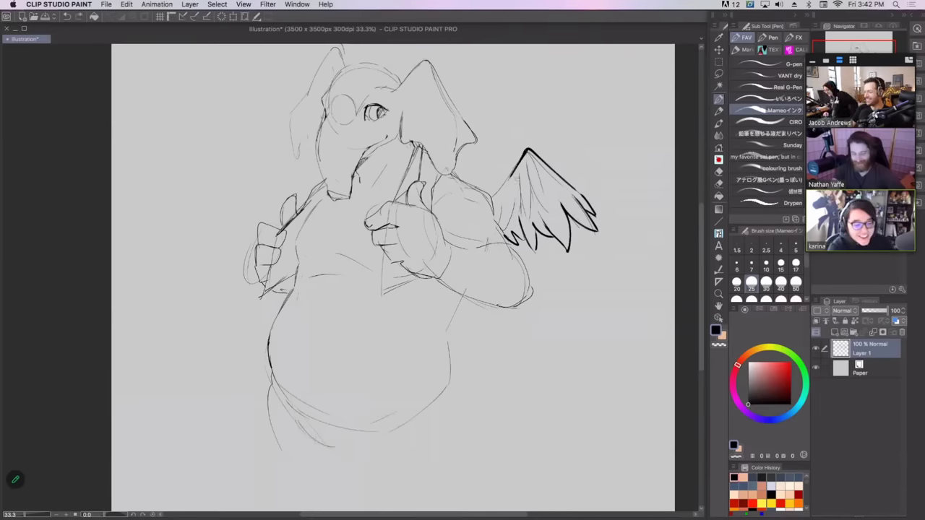
key(super+z)
mouse_move(528, 149)
mouse_down()
mouse_move(507, 188)
mouse_move(489, 195)
mouse_up()
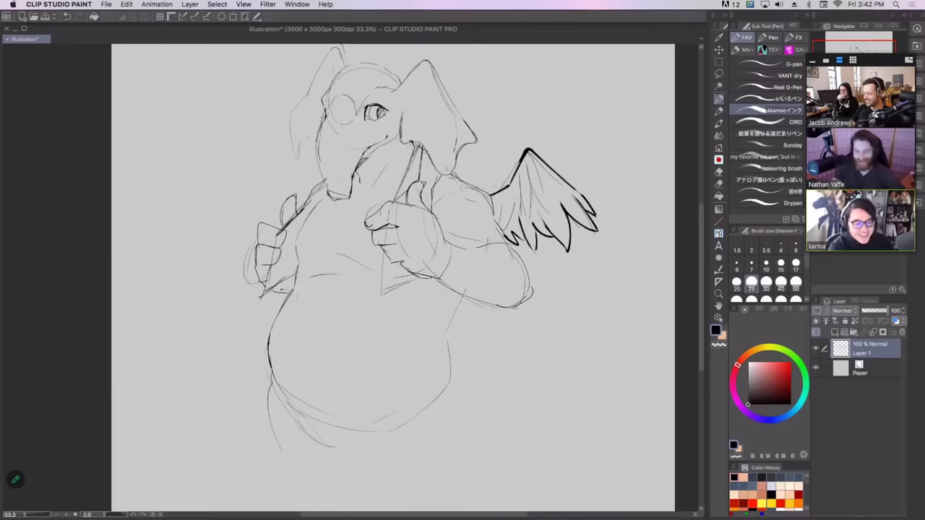
mouse_move(289, 192)
mouse_down()
mouse_move(302, 181)
mouse_move(284, 171)
mouse_move(294, 166)
mouse_move(307, 183)
mouse_up()
key(super+z)
key(ctrl+z)
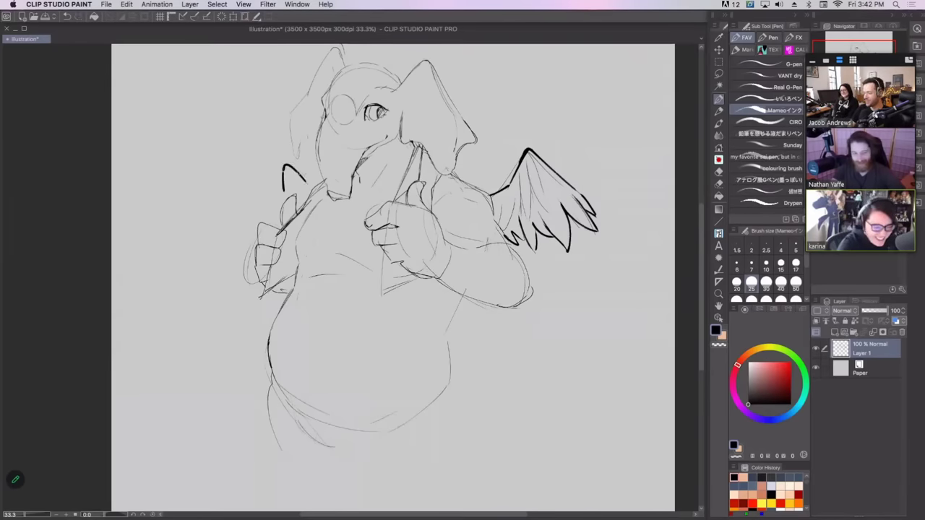
key(super+z)
key(super+z)
drag(291, 152, 287, 192)
key(super+z)
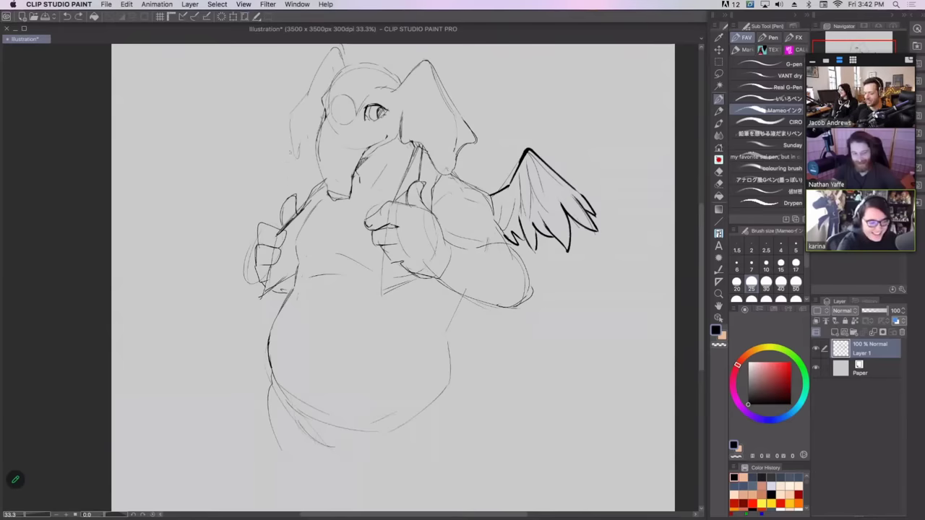
- Draw the far wing's peak in thick strokes behind the far ear and set the brush size to 10
drag(293, 149, 287, 192)
drag(300, 159, 315, 181)
key(ctrl+z)
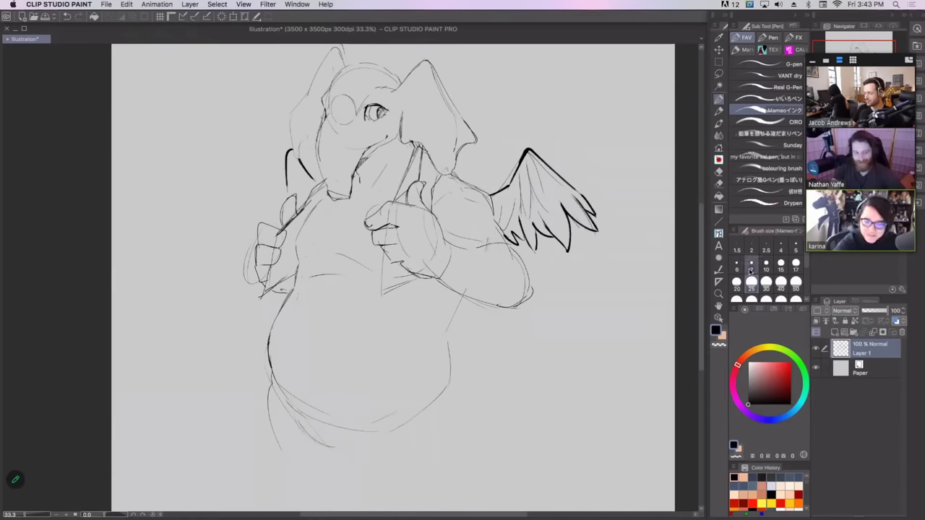
click(766, 266)
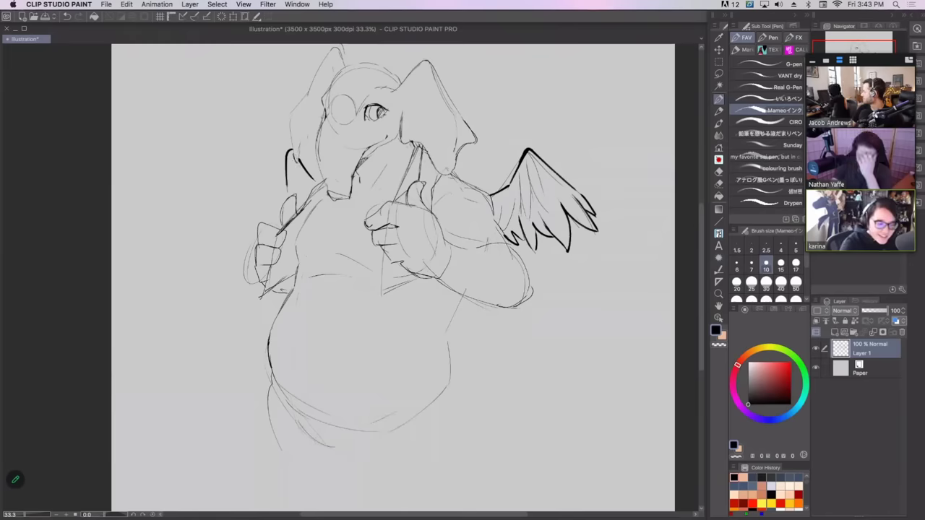
mouse_move(297, 162)
mouse_down()
mouse_move(304, 136)
mouse_move(309, 150)
mouse_up()
mouse_move(307, 134)
mouse_down()
mouse_move(301, 149)
mouse_move(290, 114)
mouse_move(291, 123)
mouse_up()
drag(292, 120, 306, 94)
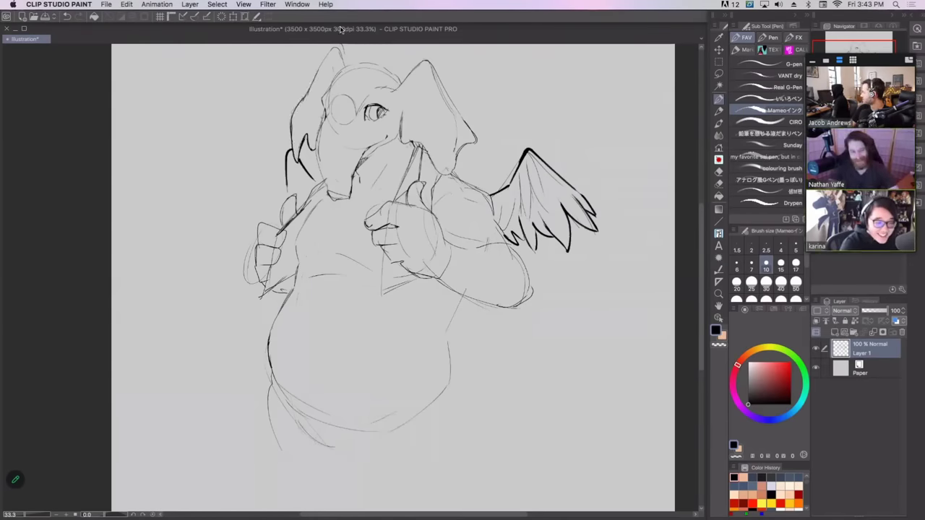
drag(382, 209, 378, 233)
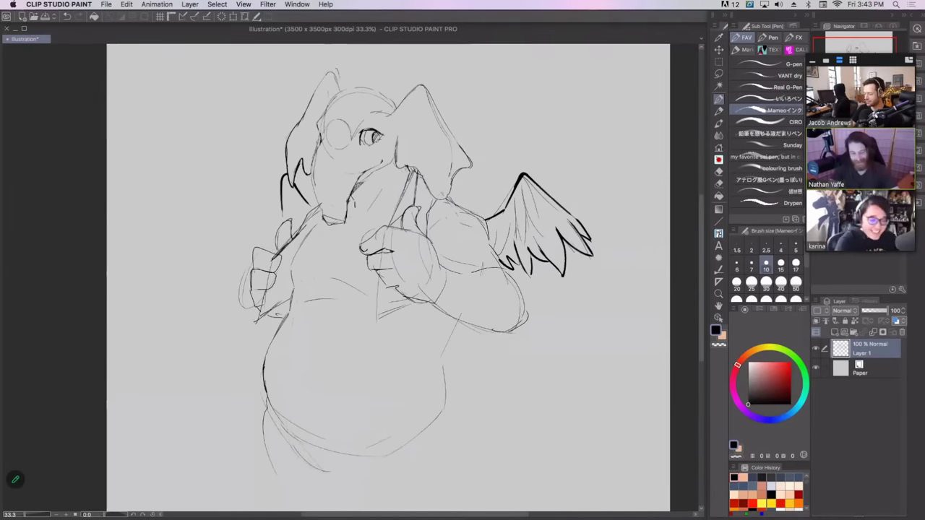
key(super+z)
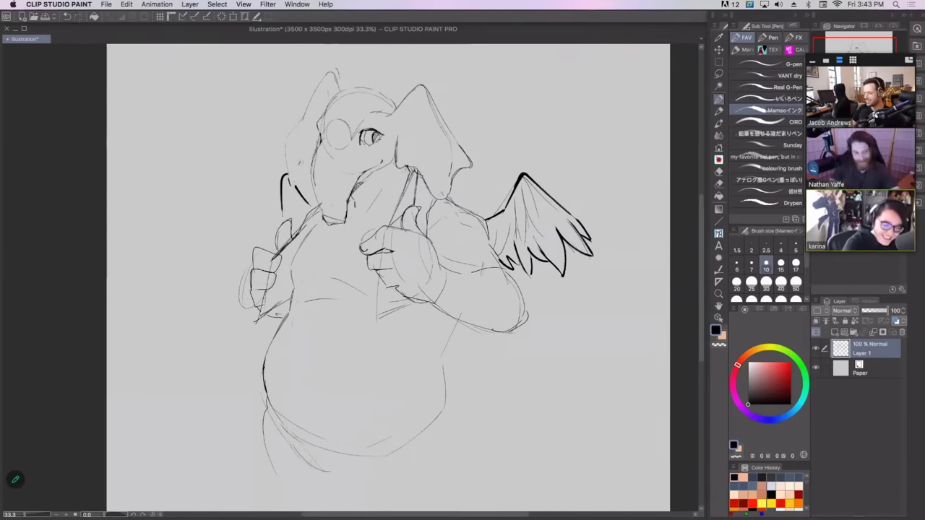
- Darken the far ear's outer edge from its lower tip up to its peak and add a short jagged line behind it
mouse_move(285, 149)
mouse_down()
mouse_move(292, 200)
mouse_move(309, 194)
mouse_up()
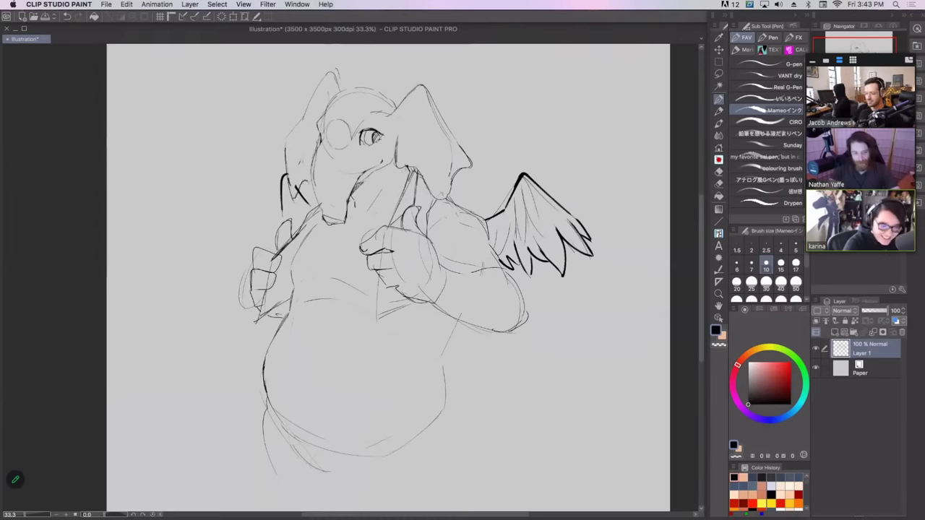
drag(287, 146, 335, 70)
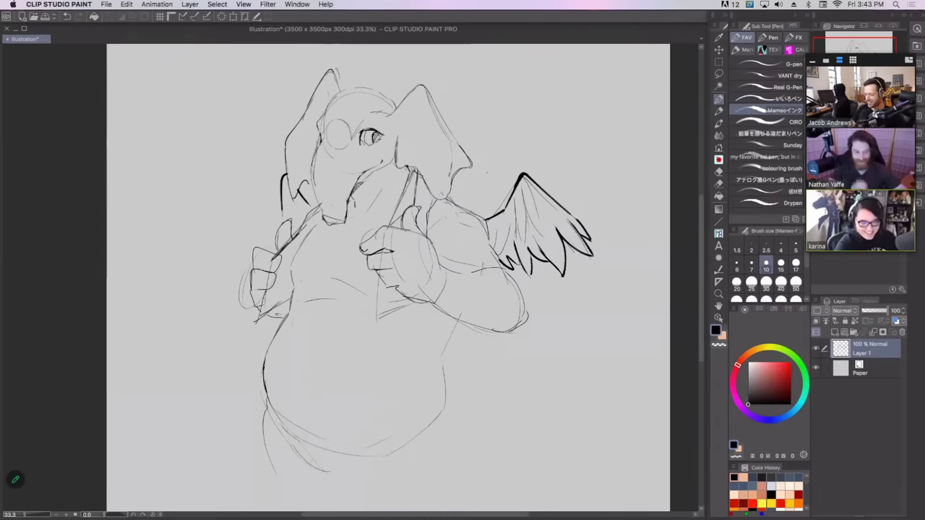
- Thicken the open garment's edges along the near collar, its lower pointed corner, and both shoulders
drag(391, 225, 406, 180)
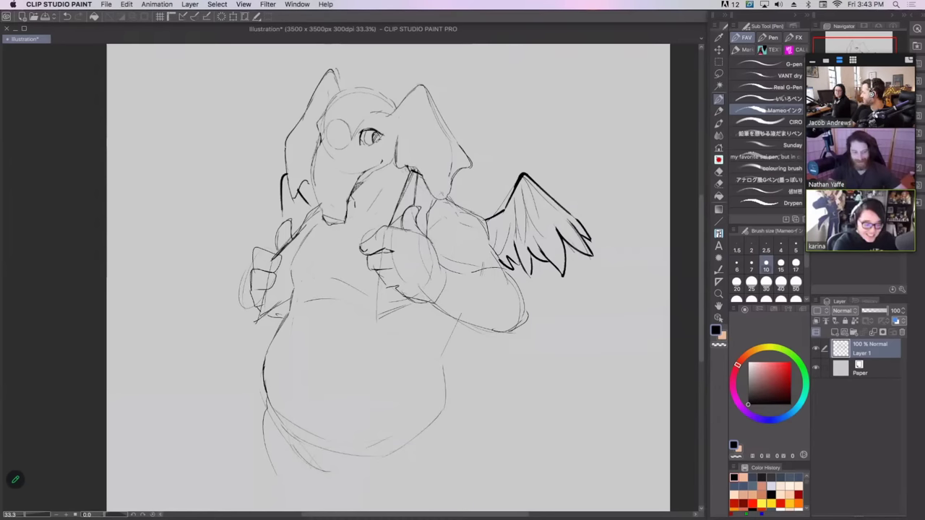
mouse_move(378, 276)
mouse_down()
mouse_move(383, 322)
mouse_move(410, 302)
mouse_move(384, 322)
mouse_up()
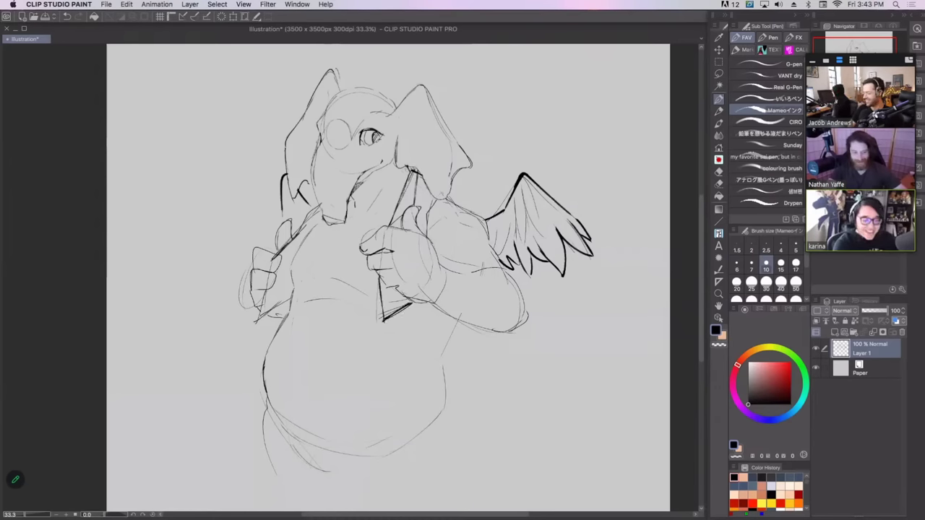
mouse_move(435, 198)
mouse_down()
mouse_move(425, 206)
mouse_move(439, 198)
mouse_move(428, 236)
mouse_up()
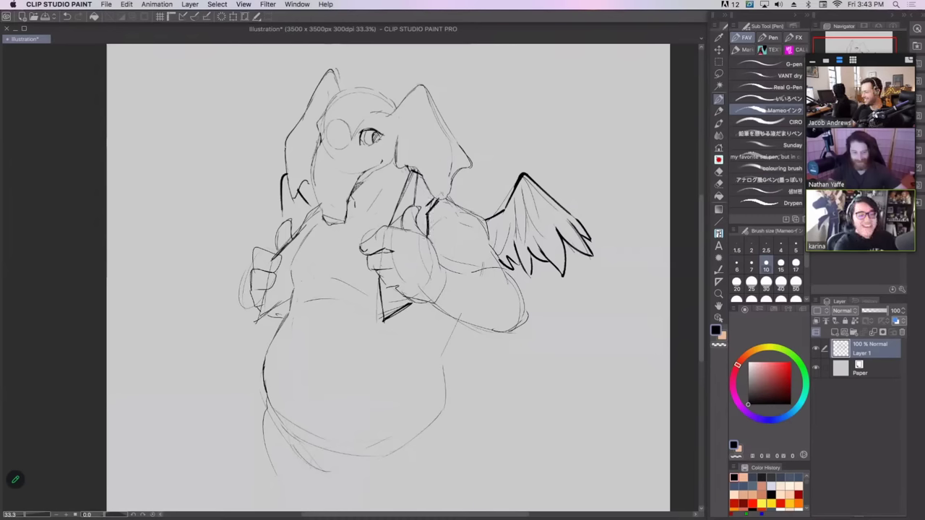
drag(304, 215, 288, 243)
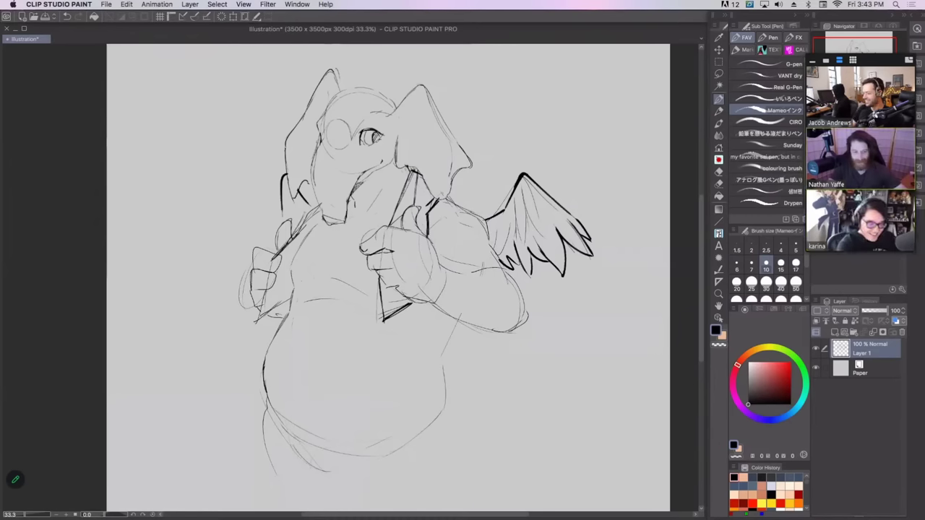
drag(312, 208, 302, 218)
drag(320, 202, 291, 241)
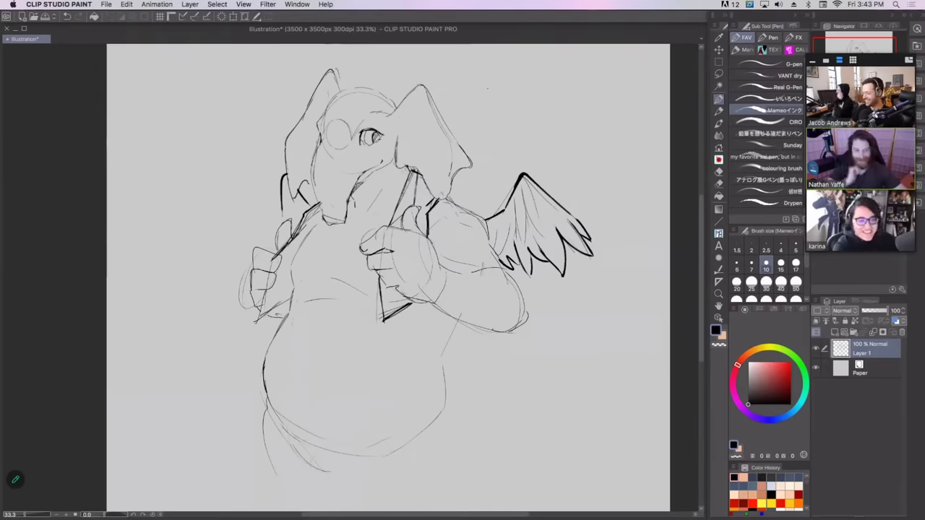
- Handwrite "3ter3inklag3" in the empty area above the near wing
mouse_move(483, 88)
mouse_down()
mouse_move(484, 110)
mouse_move(504, 111)
mouse_move(530, 97)
mouse_up()
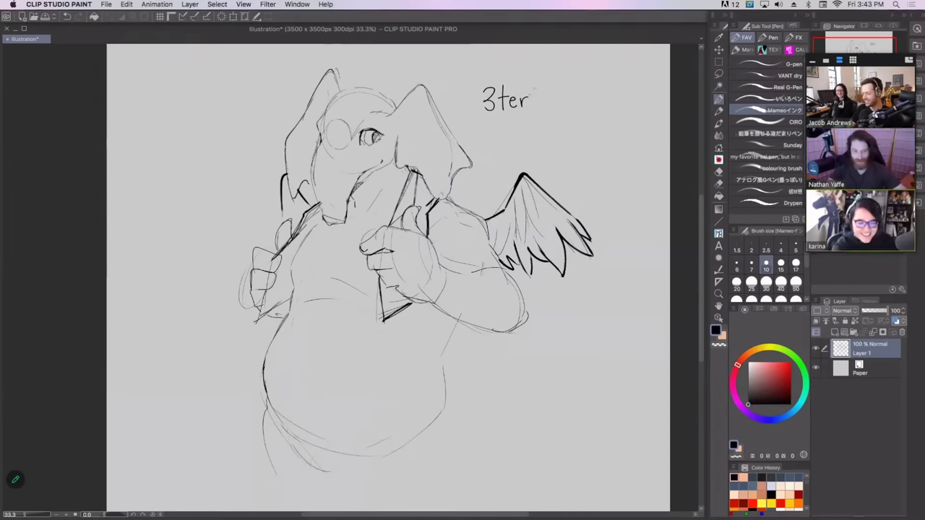
mouse_move(533, 87)
mouse_down()
mouse_move(534, 110)
mouse_move(564, 106)
mouse_up()
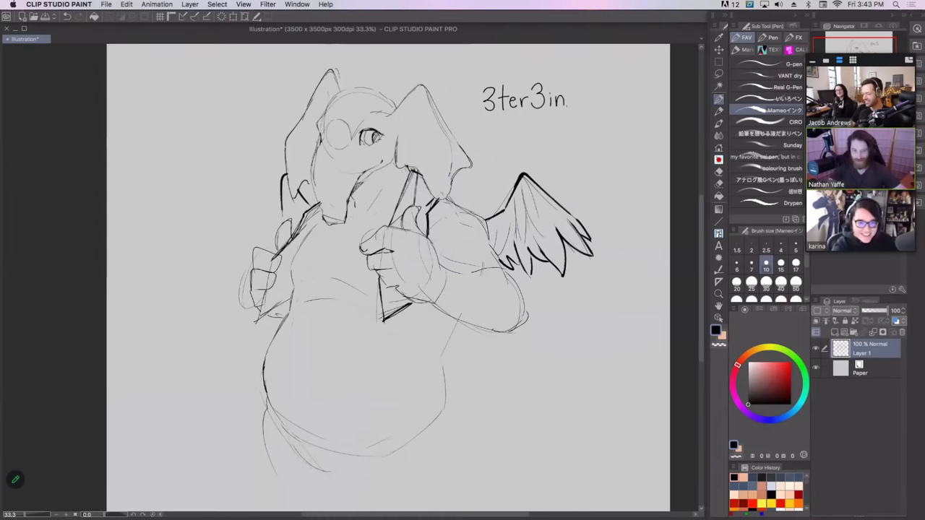
mouse_move(568, 88)
mouse_down()
mouse_move(568, 108)
mouse_move(577, 110)
mouse_up()
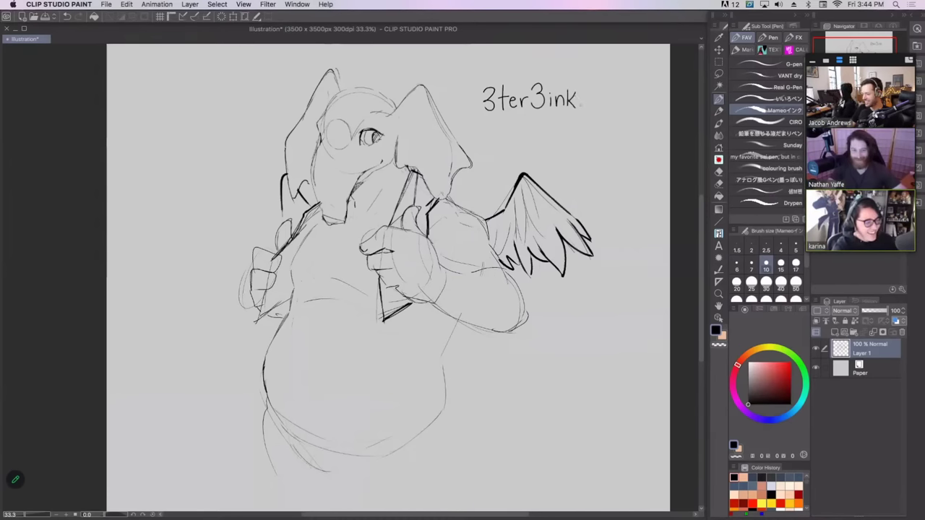
mouse_move(579, 90)
mouse_down()
mouse_move(579, 109)
mouse_move(613, 110)
mouse_up()
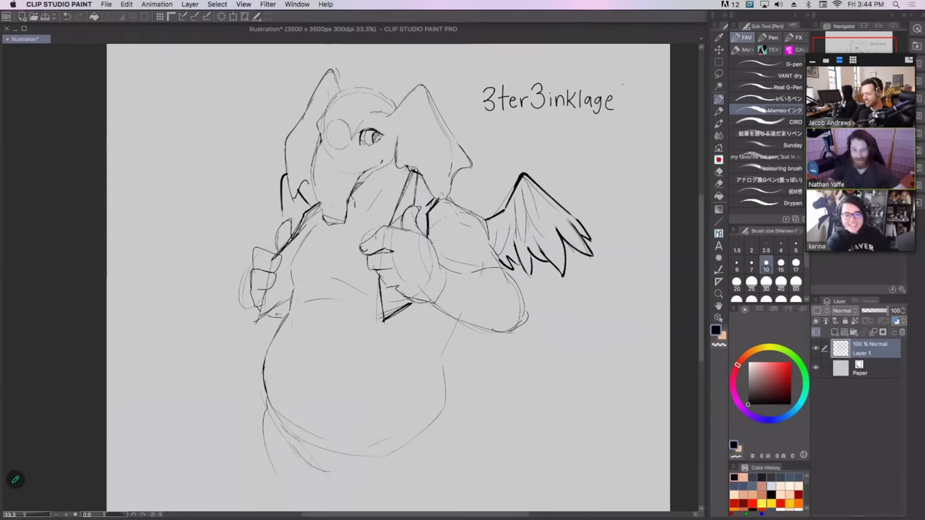
key(ctrl+z)
mouse_move(605, 89)
mouse_down()
mouse_move(607, 107)
mouse_move(617, 90)
mouse_move(605, 109)
mouse_up()
key(ctrl+z)
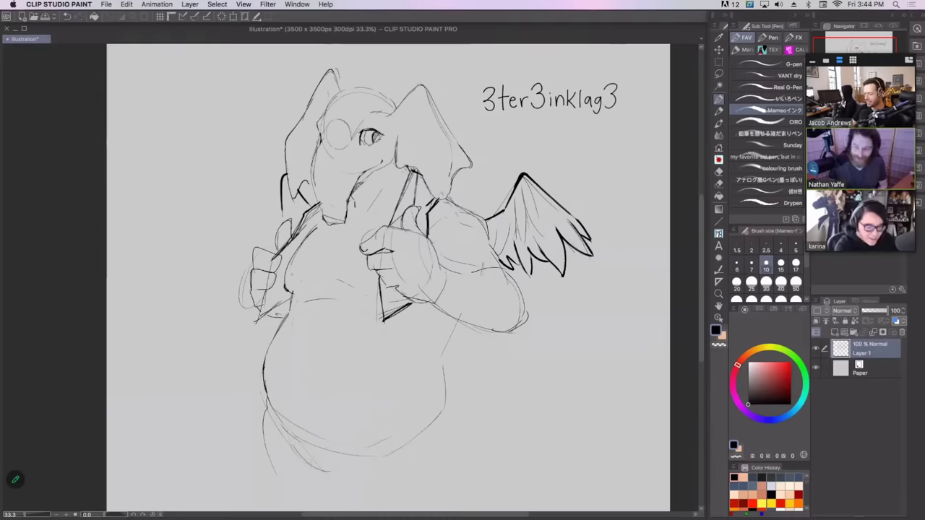
- Draw the darker lower curve of the near chest and add a small navel on the belly with a faint line above
drag(337, 281, 376, 298)
key(super+z)
key(super+z)
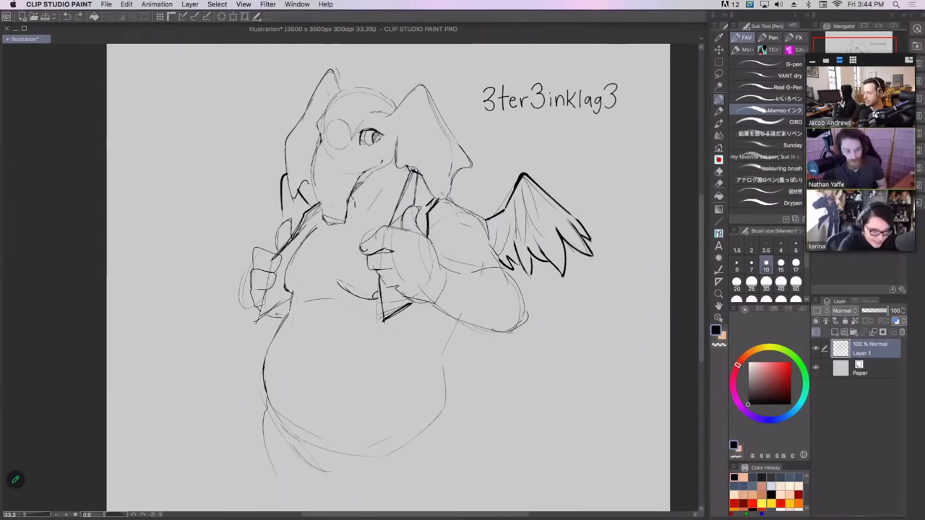
drag(317, 313, 296, 388)
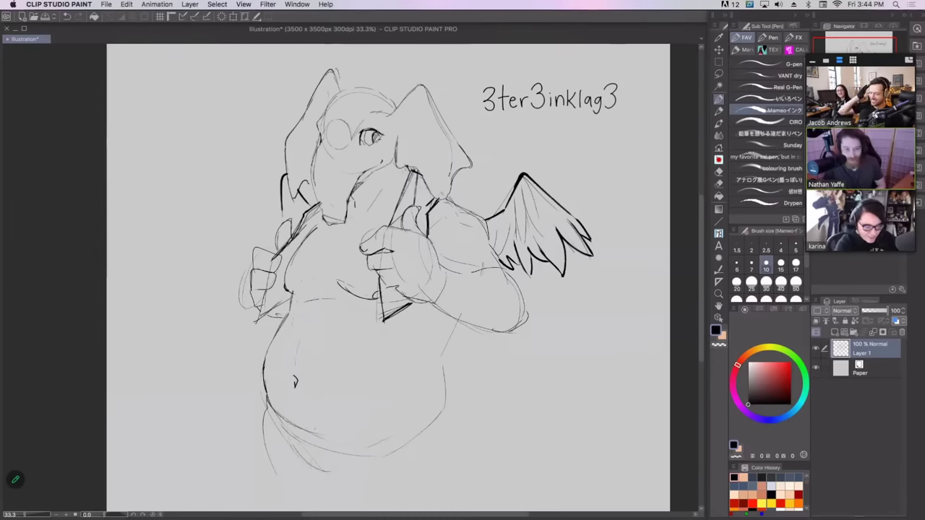
- Darken the belly's underside and near side, running up to the waist fold below the near elbow
mouse_move(298, 431)
mouse_down()
mouse_move(351, 441)
mouse_move(390, 433)
mouse_move(443, 401)
mouse_up()
drag(443, 359, 446, 397)
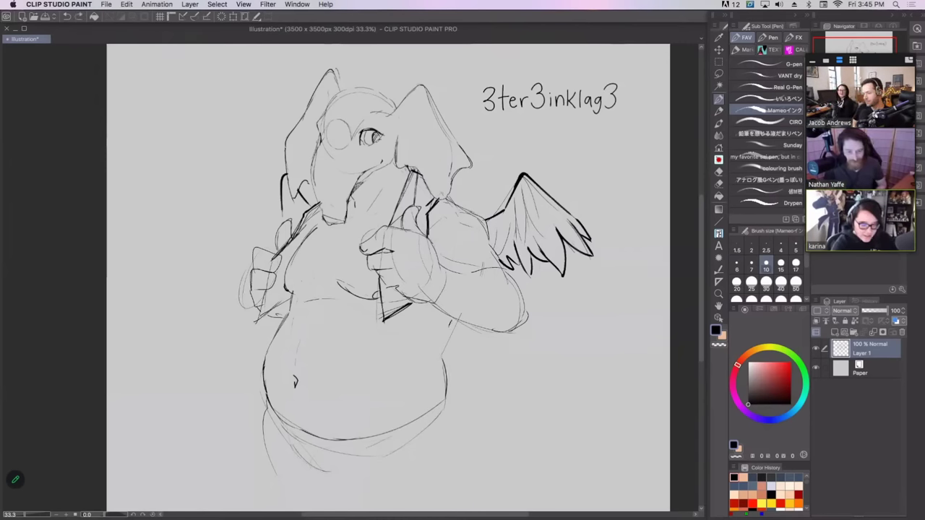
mouse_move(449, 325)
mouse_down()
mouse_move(436, 369)
mouse_move(452, 313)
mouse_up()
key(ctrl+z)
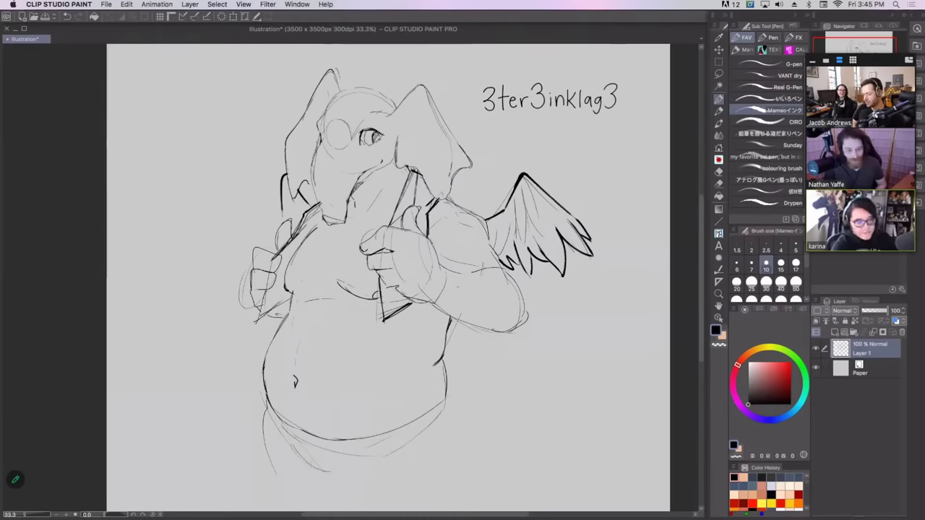
key(ctrl+z)
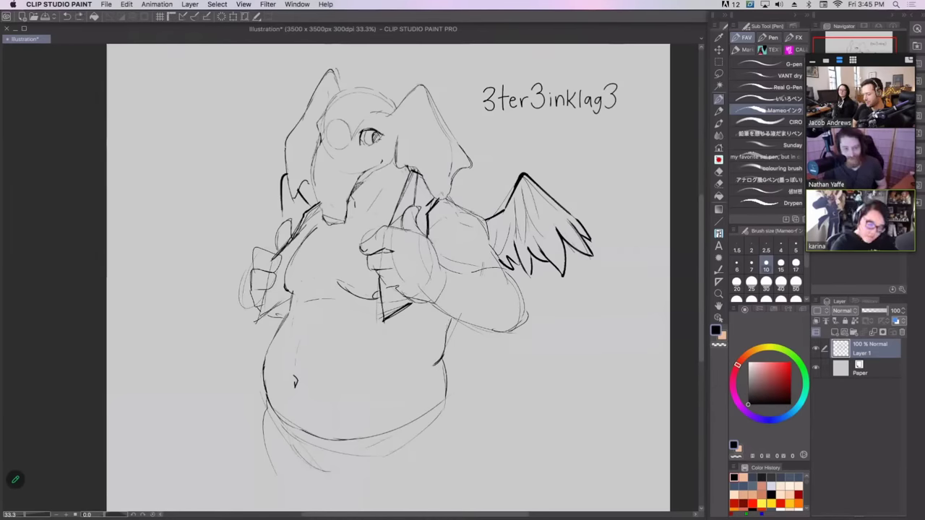
- Darken the underside of the near forearm from the garment's edge toward the elbow
mouse_move(446, 334)
mouse_down()
mouse_move(451, 319)
mouse_move(473, 326)
mouse_up()
drag(434, 304, 496, 330)
drag(408, 321, 400, 298)
- Draw the trouser lines below the belly at the far hip, the front fold and the near hip
drag(259, 376, 265, 447)
drag(285, 405, 317, 471)
key(super+z)
key(super+z)
key(ctrl+z)
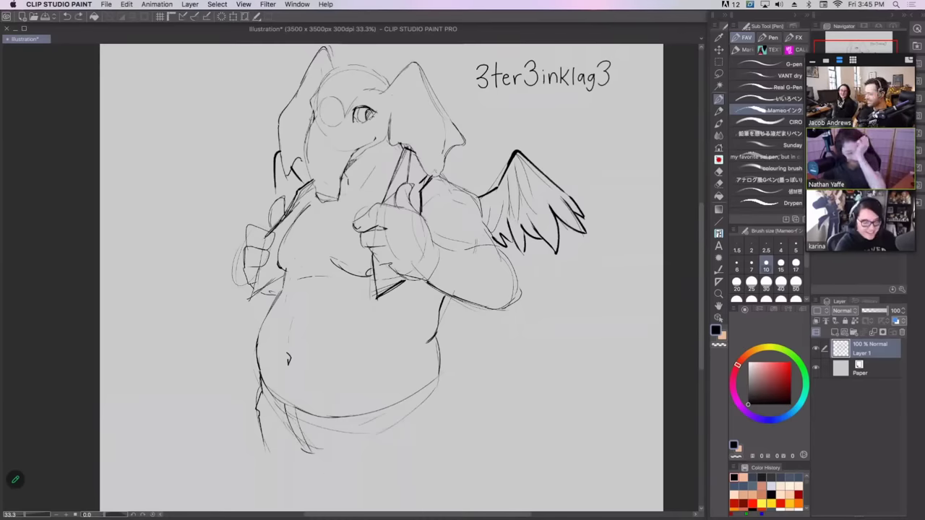
drag(437, 367, 437, 411)
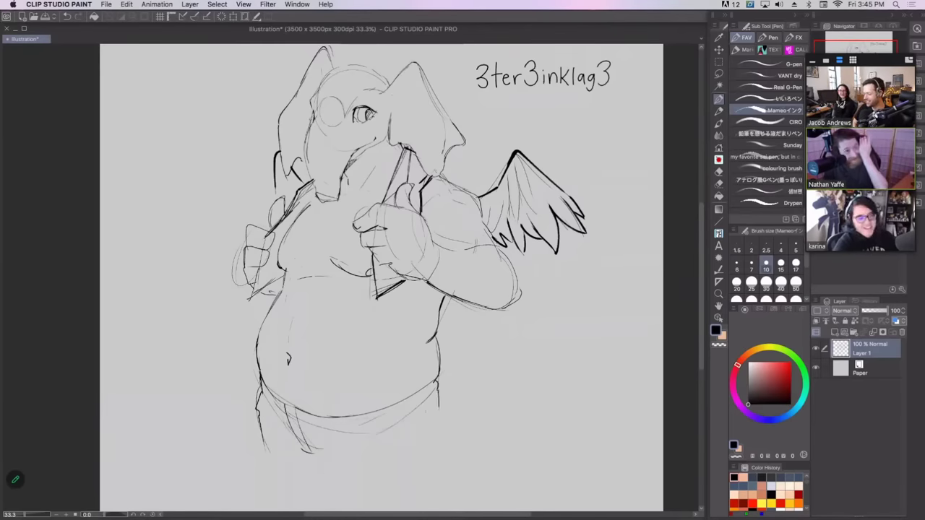
drag(545, 227, 542, 262)
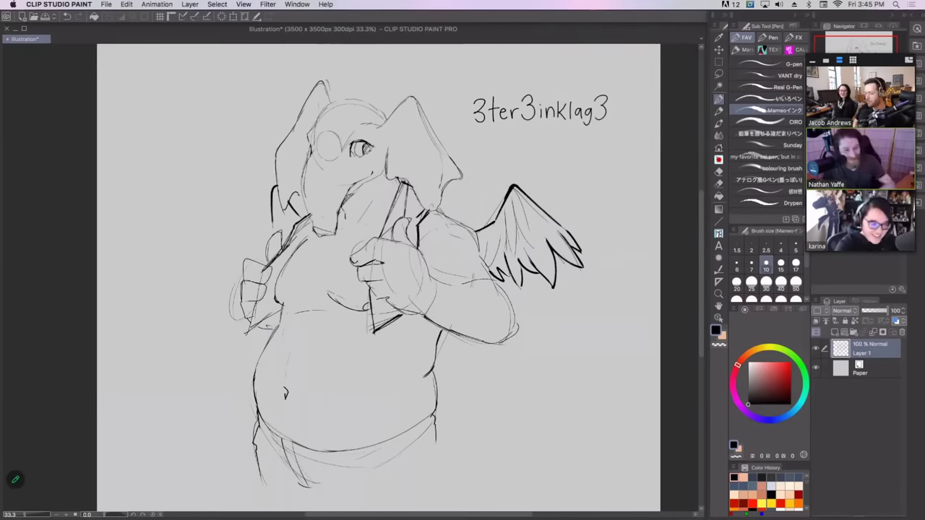
- Outline the round far eyepiece in bold double rings and darken the brow line and the top of the head
mouse_move(332, 131)
mouse_down()
mouse_move(338, 150)
mouse_move(330, 131)
mouse_move(328, 155)
mouse_up()
key(super+z)
drag(326, 108, 315, 139)
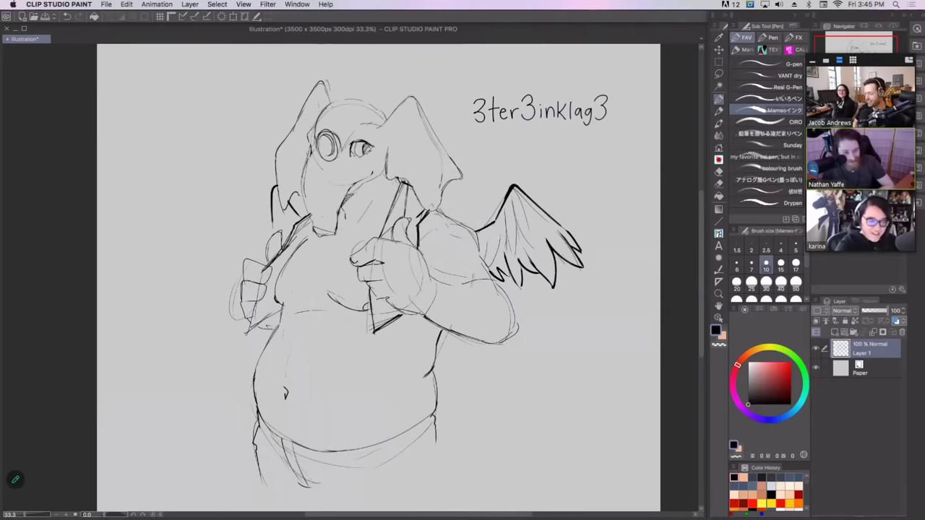
mouse_move(330, 106)
mouse_down()
mouse_move(368, 102)
mouse_move(387, 113)
mouse_move(342, 147)
mouse_move(381, 123)
mouse_move(342, 141)
mouse_move(347, 131)
mouse_move(381, 119)
mouse_up()
key(super+z)
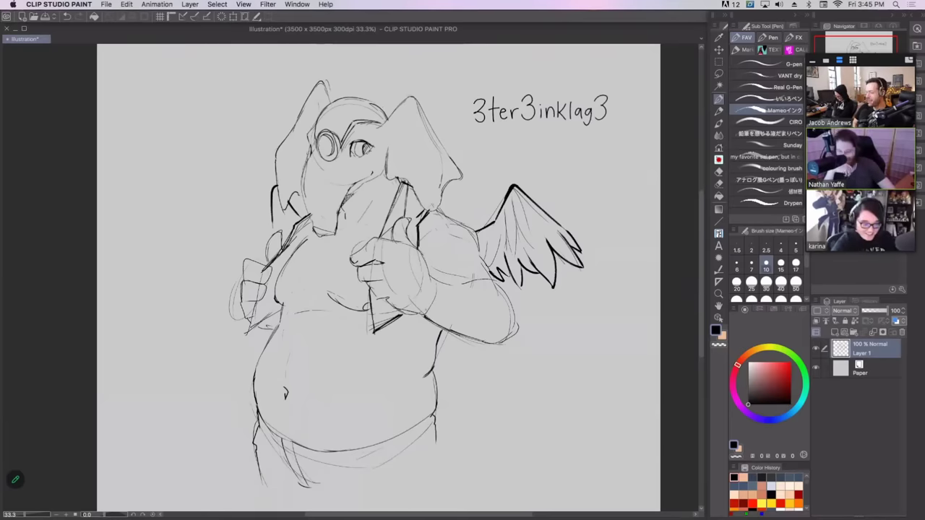
- Draw the tail's upper line curving outward from the near hip and extend the hip line downward
mouse_move(438, 428)
mouse_down()
mouse_move(434, 475)
mouse_move(500, 450)
mouse_up()
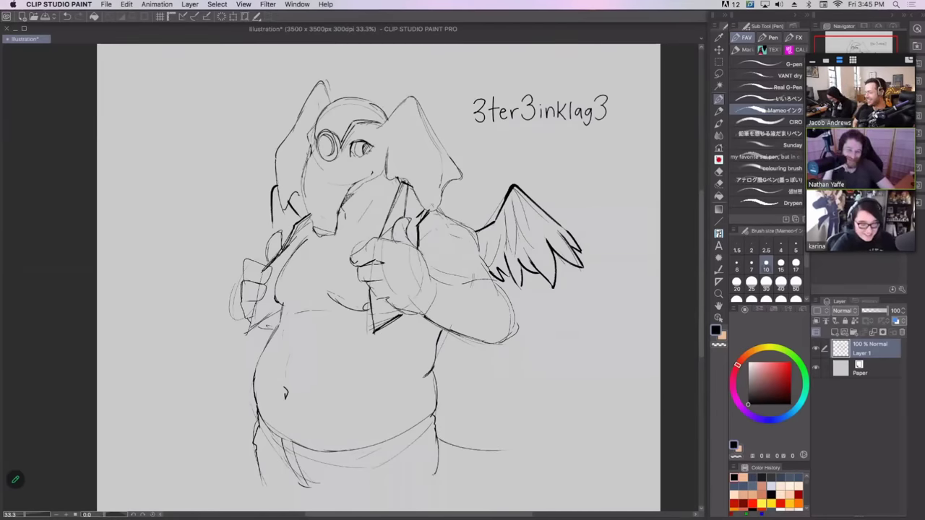
- Redraw the far fist's curled fingers and palm heel in darker lines and add a line along the far wing
drag(244, 259, 242, 277)
mouse_move(244, 260)
mouse_down()
mouse_move(271, 268)
mouse_move(262, 285)
mouse_up()
mouse_move(245, 278)
mouse_down()
mouse_move(265, 277)
mouse_move(239, 298)
mouse_move(266, 284)
mouse_up()
mouse_move(241, 298)
mouse_down()
mouse_move(262, 299)
mouse_move(244, 315)
mouse_up()
mouse_move(252, 310)
mouse_down()
mouse_move(265, 294)
mouse_move(265, 307)
mouse_move(266, 296)
mouse_move(232, 332)
mouse_up()
drag(233, 332, 261, 327)
key(super+z)
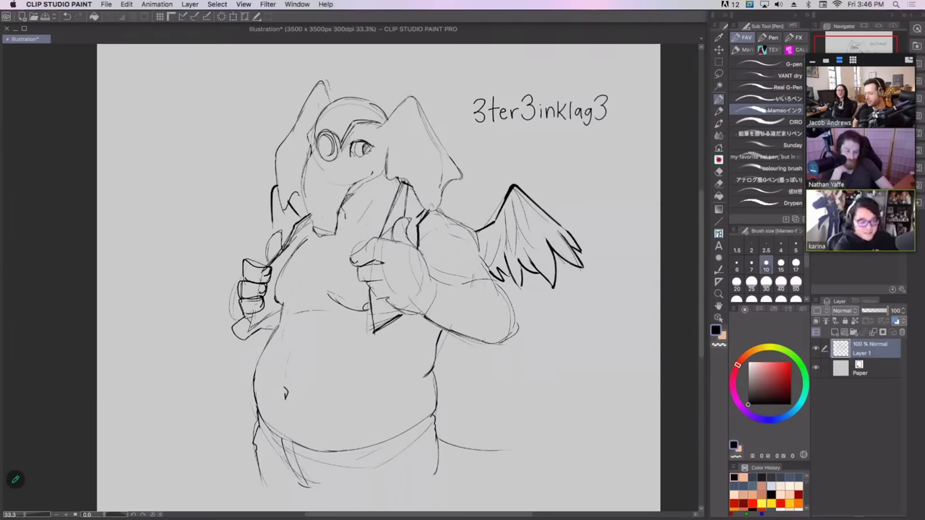
drag(272, 222, 277, 231)
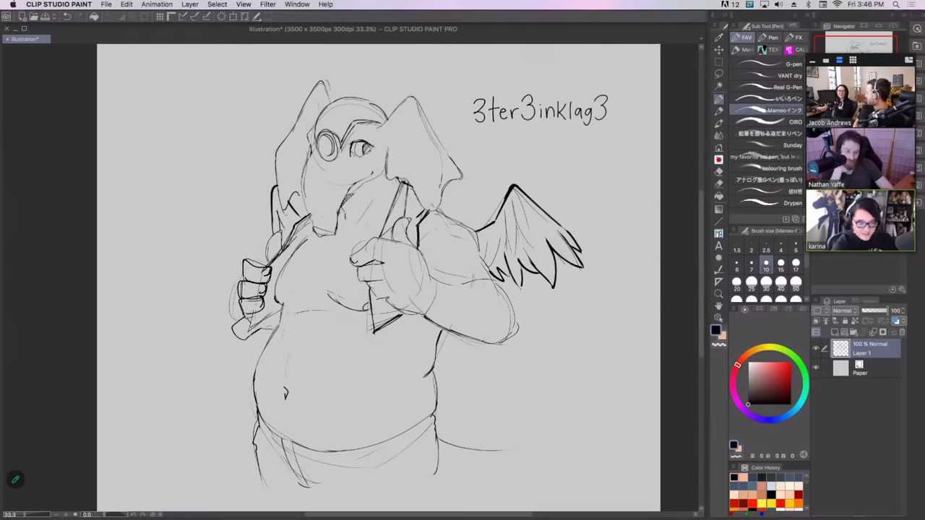
key(super+z)
- Complete the long tail as a double line sweeping out from the near hip and curving up to a flame-shaped tuft
mouse_move(438, 444)
mouse_down()
mouse_move(532, 457)
mouse_move(508, 465)
mouse_move(551, 452)
mouse_move(591, 406)
mouse_move(578, 371)
mouse_move(563, 415)
mouse_move(572, 431)
mouse_up()
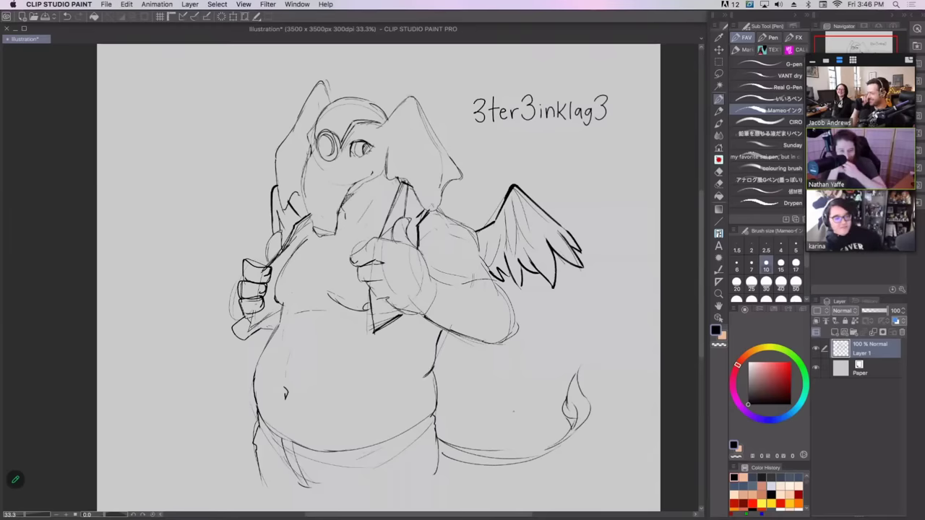
drag(514, 411, 493, 411)
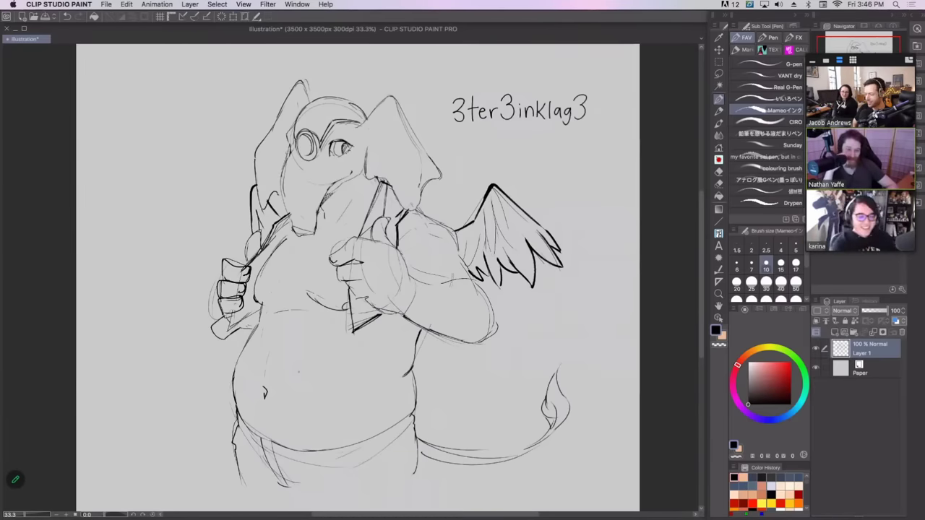
drag(562, 136, 555, 137)
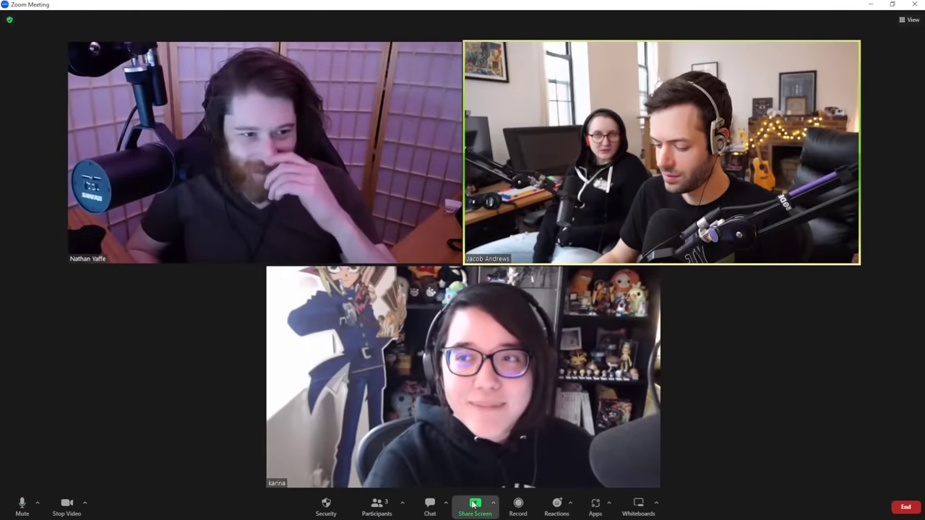
- Share the Clip Studio Paint window in the Zoom meeting and move the participants' video panel up into the corner
click(471, 505)
click(535, 303)
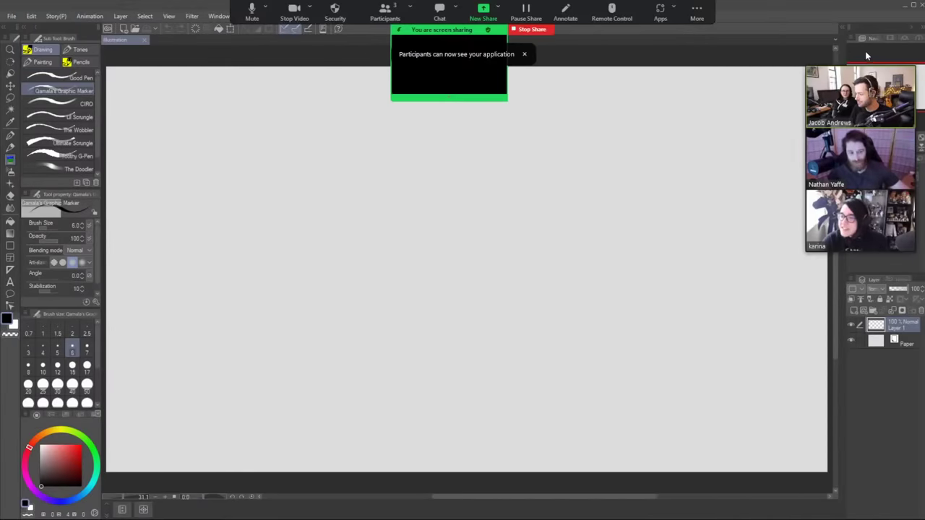
drag(878, 63, 888, 9)
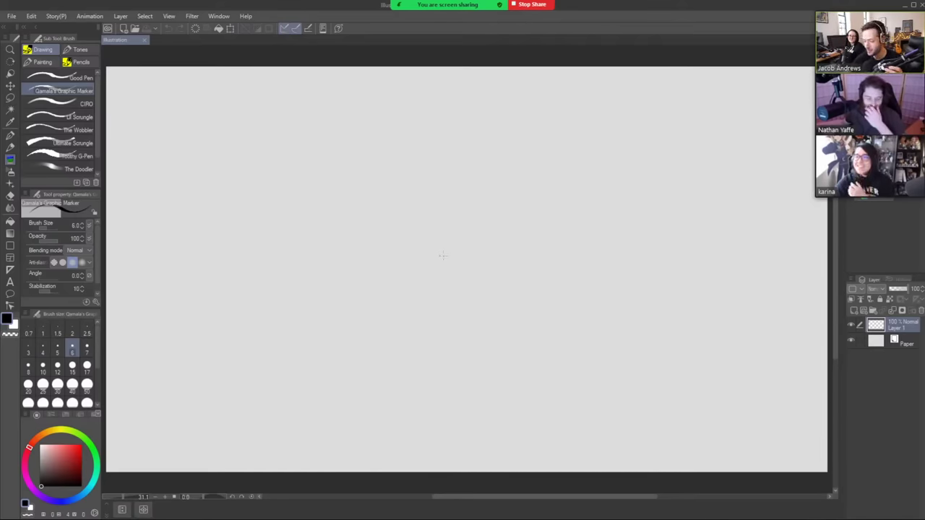
mouse_move(438, 261)
mouse_down()
mouse_move(476, 277)
mouse_move(516, 244)
mouse_up()
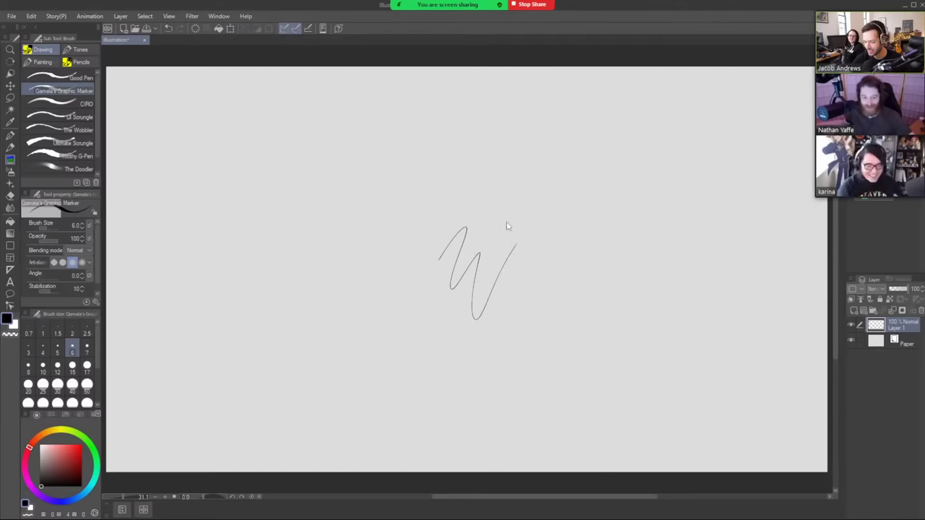
key(ctrl+z)
drag(484, 195, 421, 302)
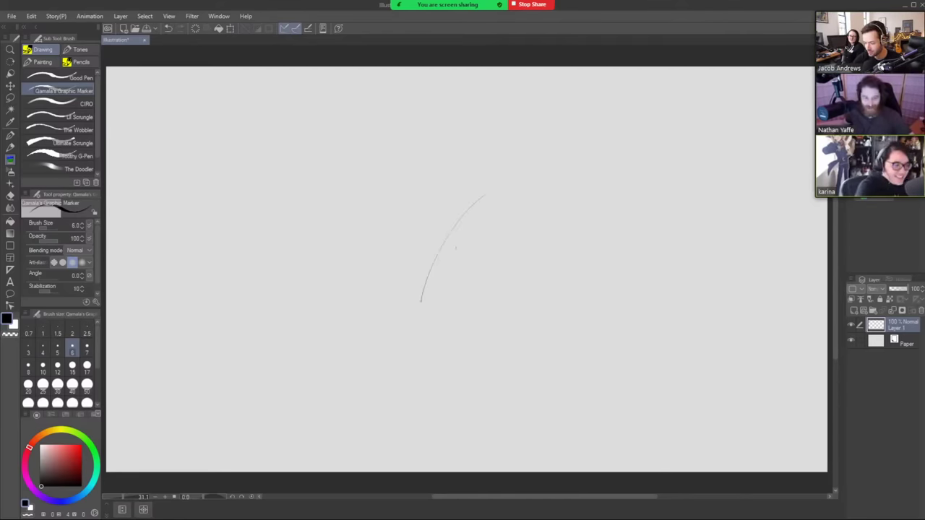
drag(527, 186, 436, 287)
key(ctrl+z)
key(ctrl+z)
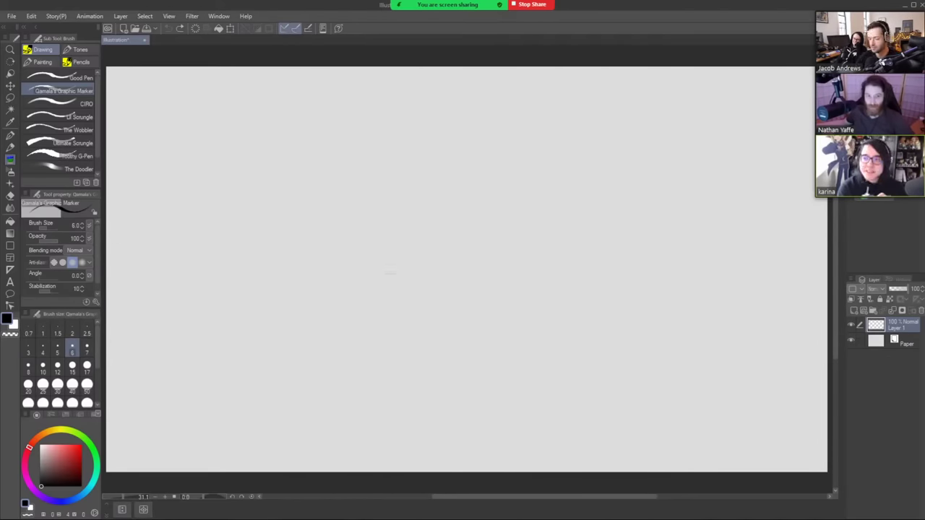
- Sketch a monkey's head with an oval cranium, a slanted rounded muzzle below it and an ear on each side
mouse_move(394, 290)
mouse_down()
mouse_move(358, 209)
mouse_move(465, 258)
mouse_move(370, 289)
mouse_move(354, 211)
mouse_up()
mouse_move(352, 275)
mouse_down()
mouse_move(334, 330)
mouse_move(449, 266)
mouse_move(454, 284)
mouse_move(353, 269)
mouse_move(416, 329)
mouse_up()
key(ctrl+z)
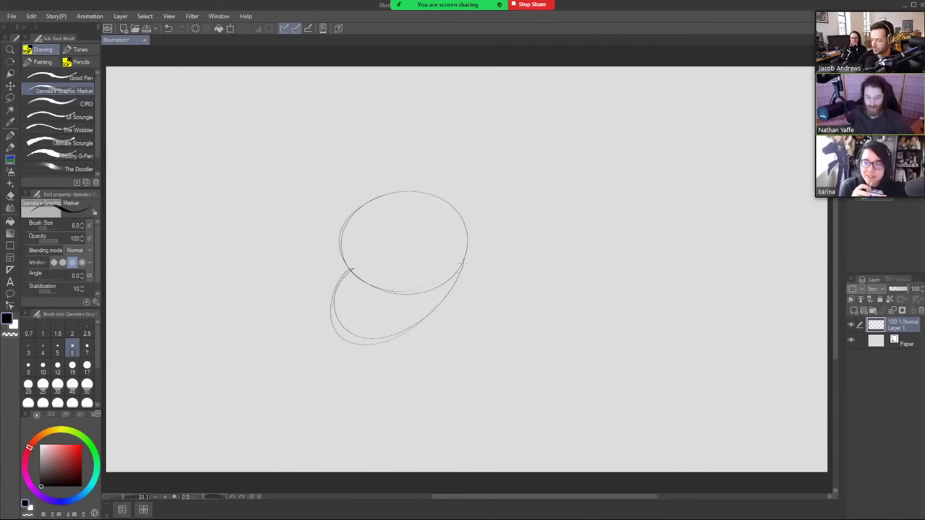
drag(471, 253, 468, 262)
mouse_move(455, 295)
mouse_down()
mouse_move(456, 275)
mouse_move(493, 281)
mouse_up()
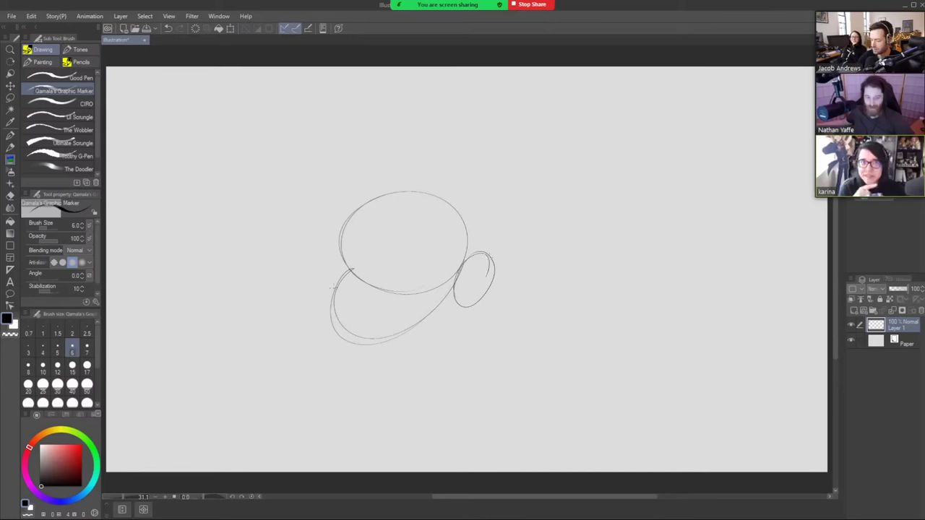
mouse_move(332, 288)
mouse_down()
mouse_move(331, 252)
mouse_move(328, 289)
mouse_up()
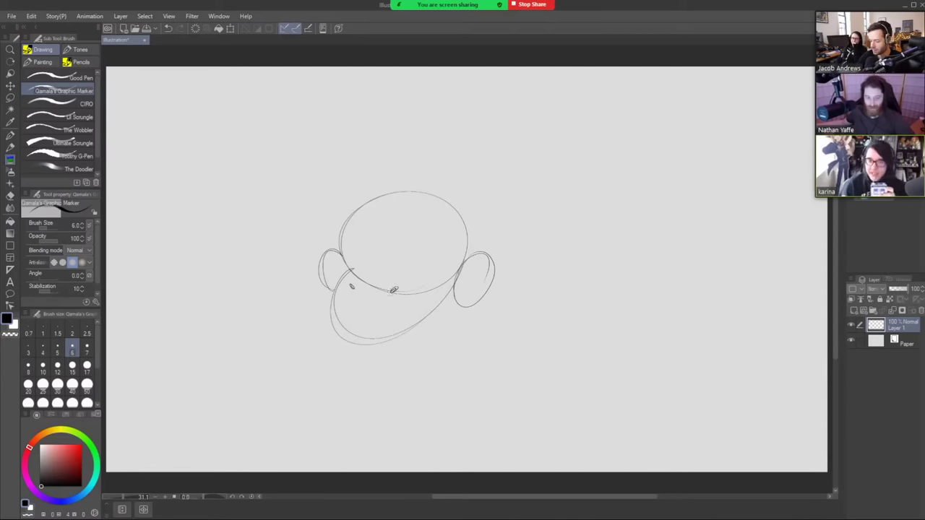
- Draw the monkey's wide curved smile and two large oval eyes with narrow pupils
drag(333, 304, 406, 303)
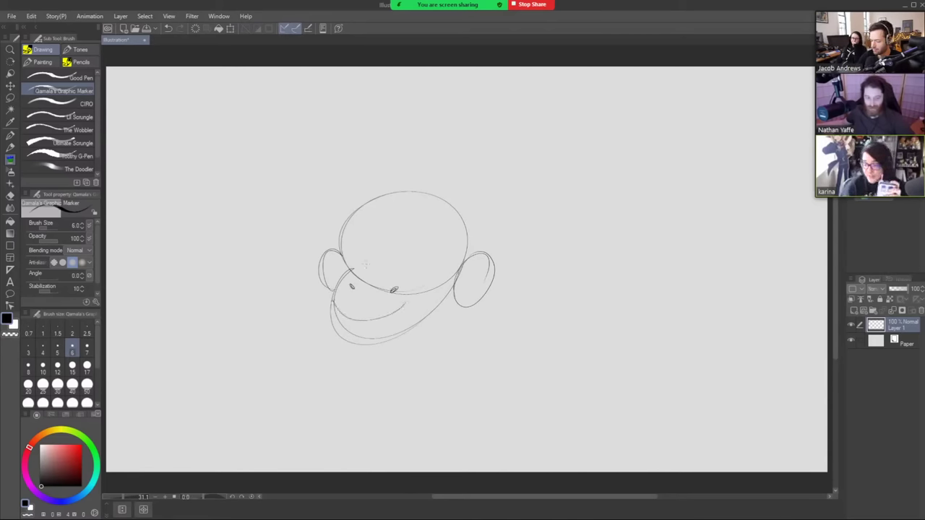
mouse_move(356, 269)
mouse_down()
mouse_move(408, 229)
mouse_move(434, 240)
mouse_move(417, 269)
mouse_up()
key(ctrl+z)
drag(409, 229, 422, 267)
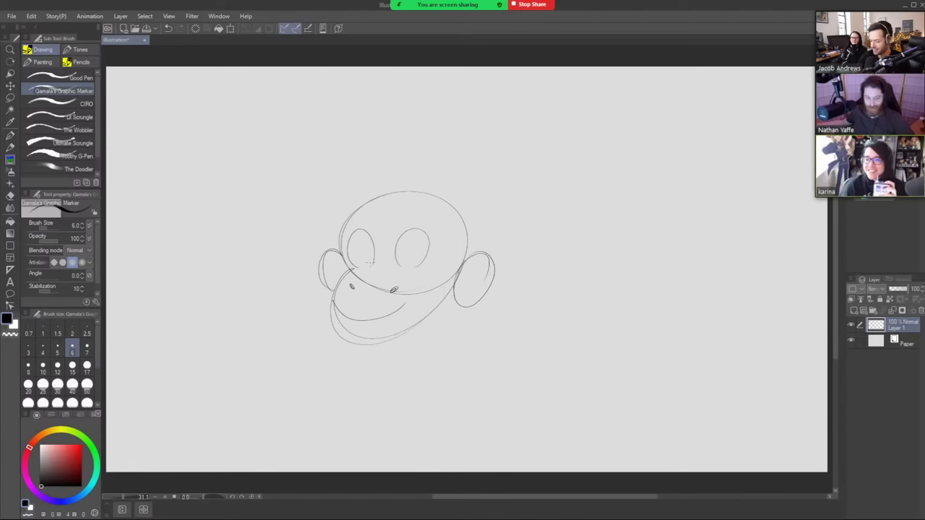
mouse_move(369, 246)
mouse_down()
mouse_move(367, 264)
mouse_move(413, 265)
mouse_up()
drag(420, 244, 424, 257)
drag(420, 247, 419, 264)
- Detail the monkey's head with inner-ear curves, a small hair tuft on the forehead and slanted angry brows
drag(491, 267, 462, 295)
drag(337, 259, 331, 281)
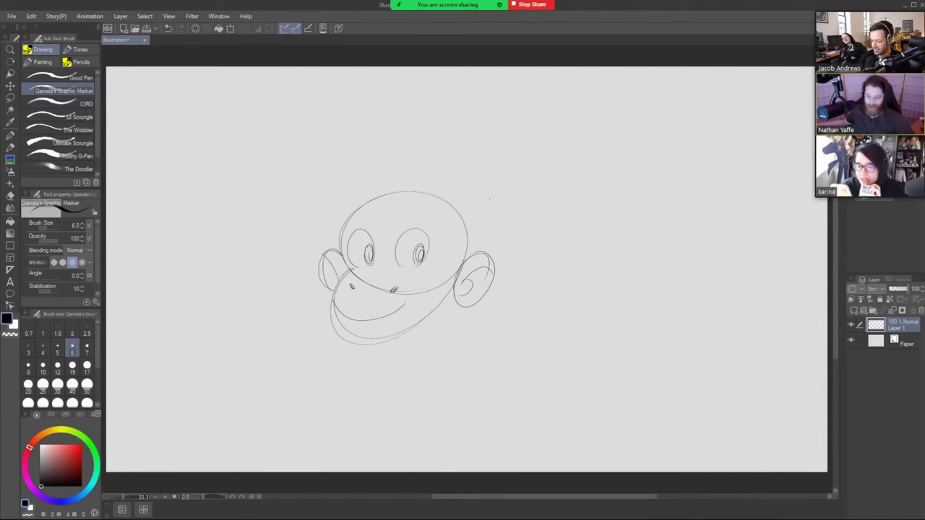
mouse_move(387, 175)
mouse_down()
mouse_move(395, 194)
mouse_move(374, 220)
mouse_up()
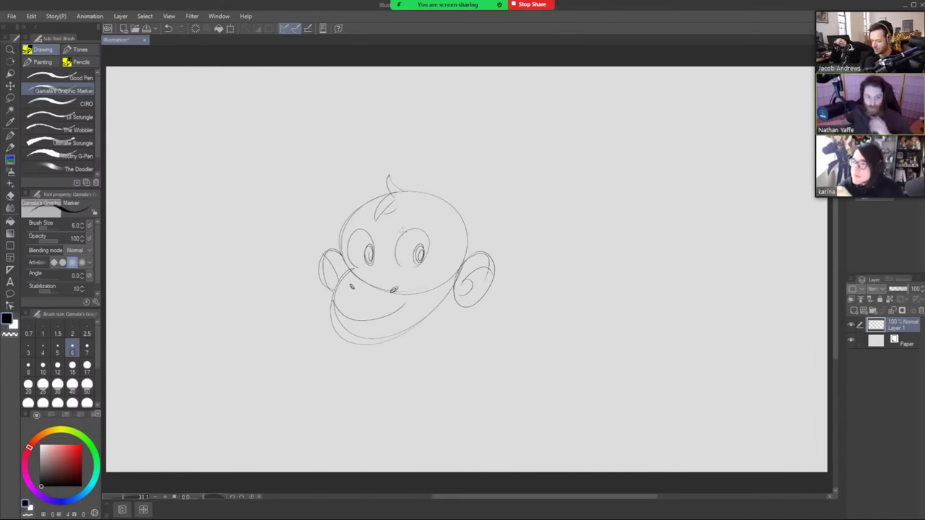
mouse_move(402, 230)
mouse_down()
mouse_move(419, 227)
mouse_move(358, 227)
mouse_up()
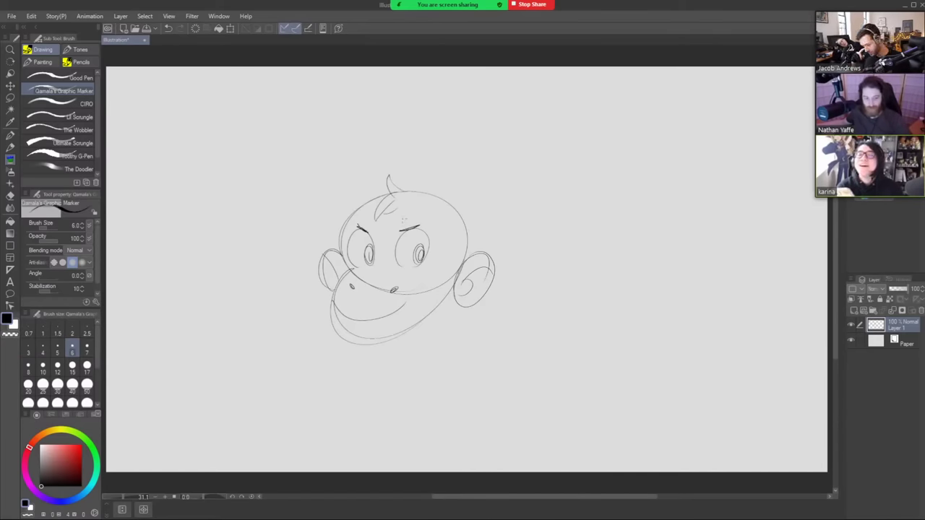
- Lasso the whole monkey head, delete it and clear the selection
key(m)
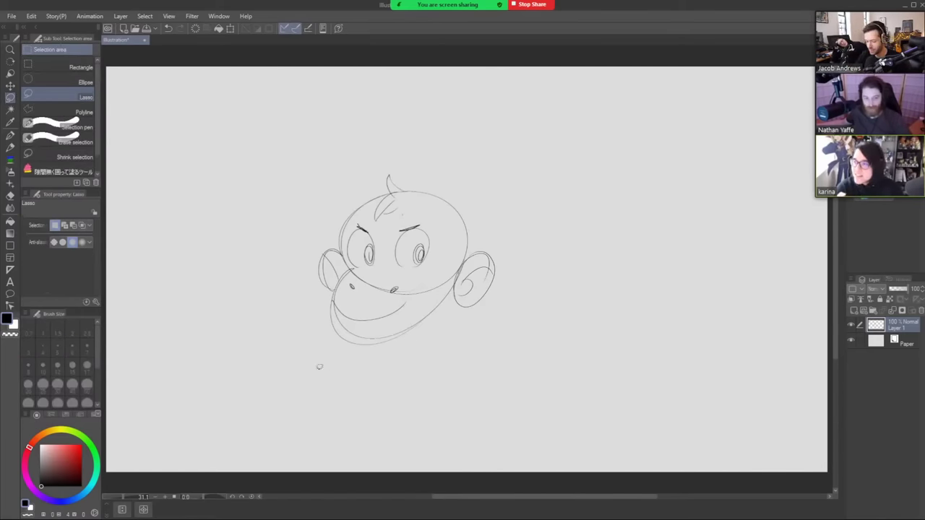
mouse_move(320, 368)
mouse_down()
mouse_move(560, 227)
mouse_move(441, 388)
mouse_up()
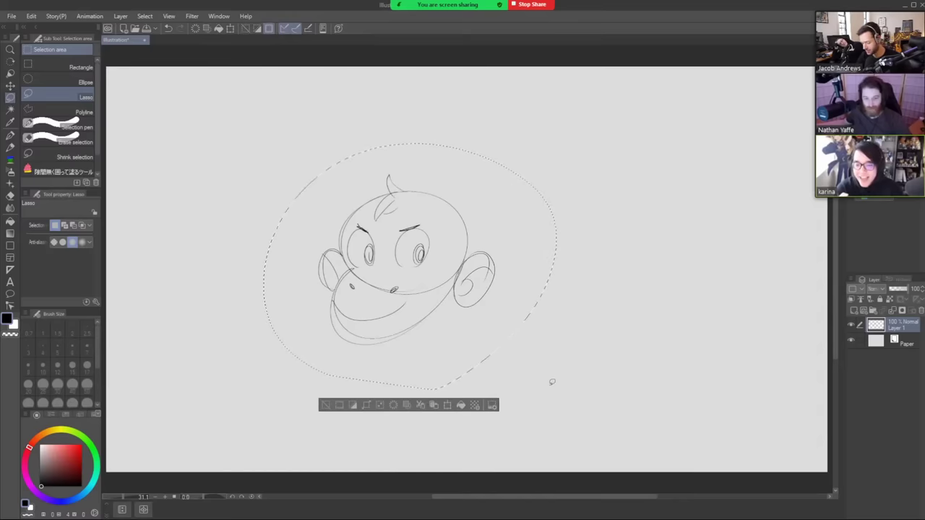
key(Delete)
key(ctrl+d)
- Sketch a creature's large C-shaped curled body with a rounded, downward-bent head, using the graphic marker at brush size 10
key(b)
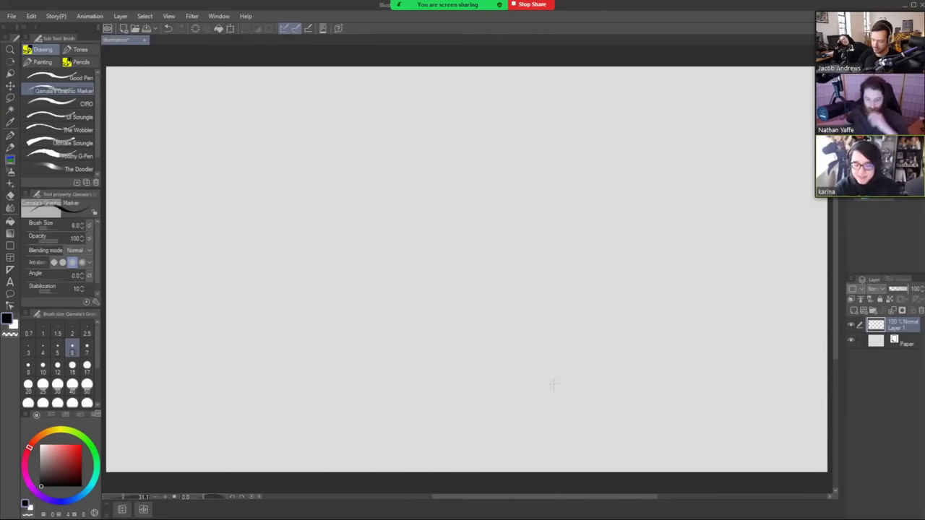
key(bracketright)
key(bracketright)
key(bracketright)
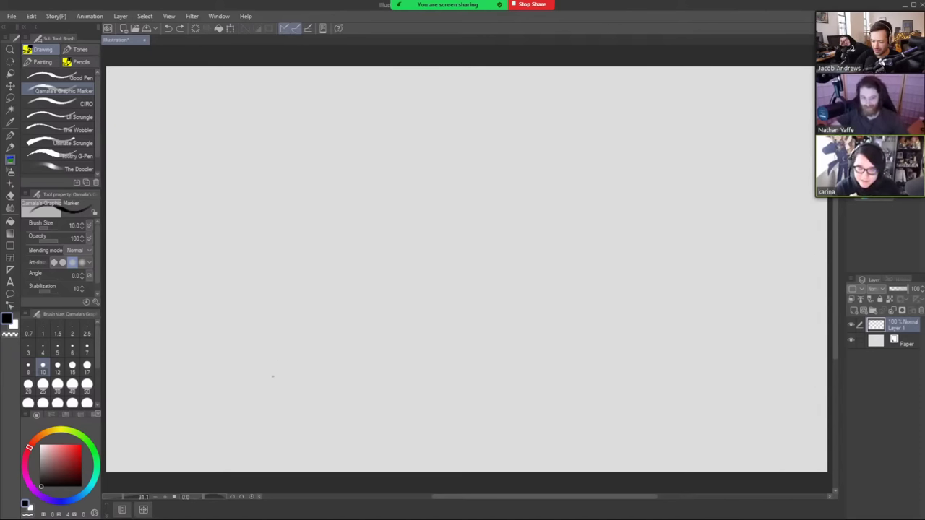
mouse_move(275, 381)
mouse_down()
mouse_move(198, 374)
mouse_move(143, 270)
mouse_move(147, 244)
mouse_up()
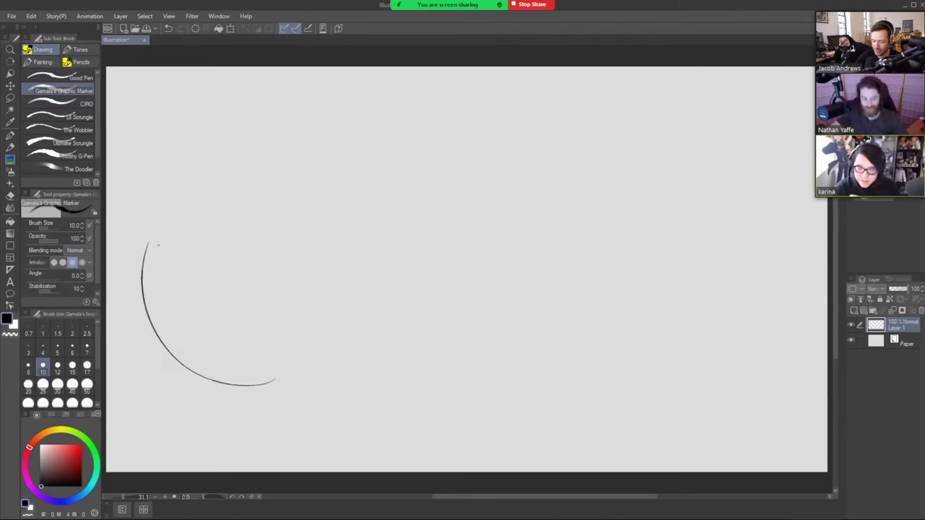
mouse_move(142, 297)
mouse_down()
mouse_move(157, 211)
mouse_move(197, 166)
mouse_move(275, 136)
mouse_move(353, 224)
mouse_move(262, 253)
mouse_move(237, 224)
mouse_move(213, 219)
mouse_move(243, 313)
mouse_up()
key(ctrl+z)
drag(210, 249, 224, 319)
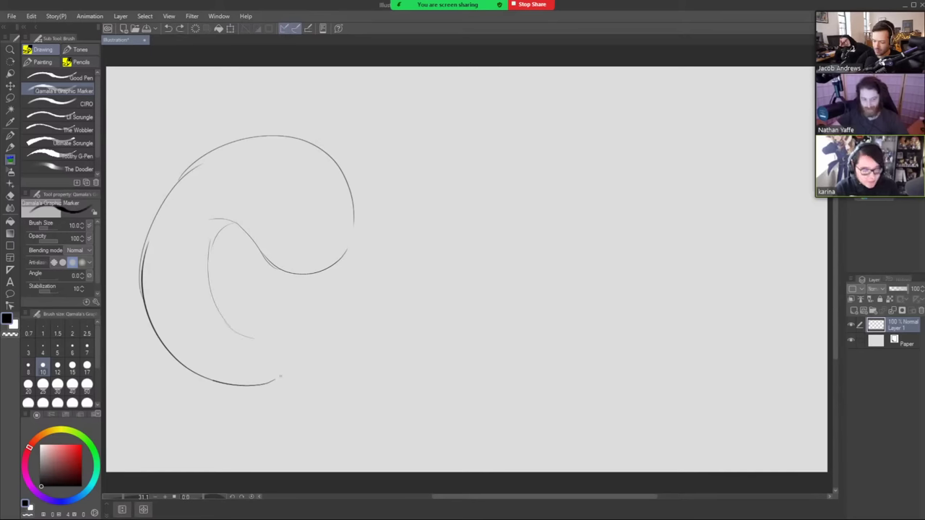
- Draw the curled lower end of the body, add a small rounded nub on its lower back and close the head outline
mouse_move(291, 373)
mouse_down()
mouse_move(303, 323)
mouse_move(282, 297)
mouse_move(225, 317)
mouse_up()
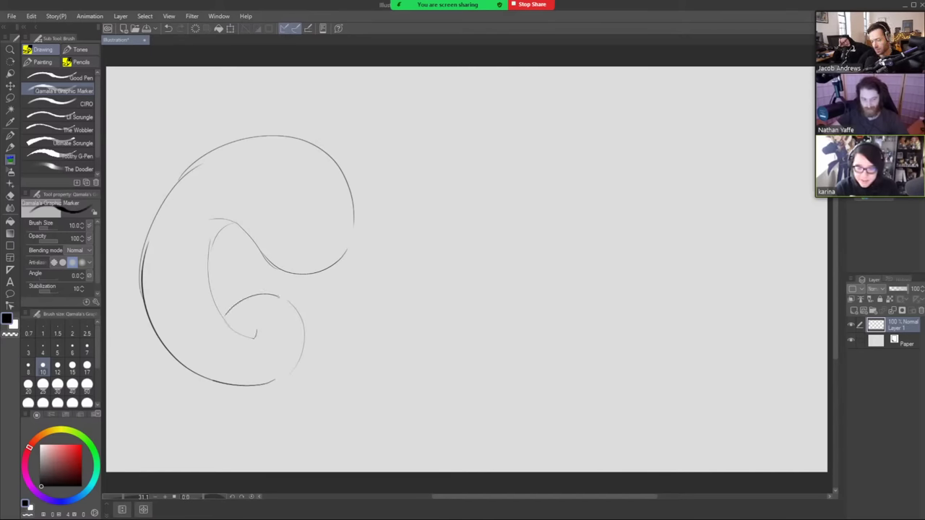
drag(160, 345, 172, 373)
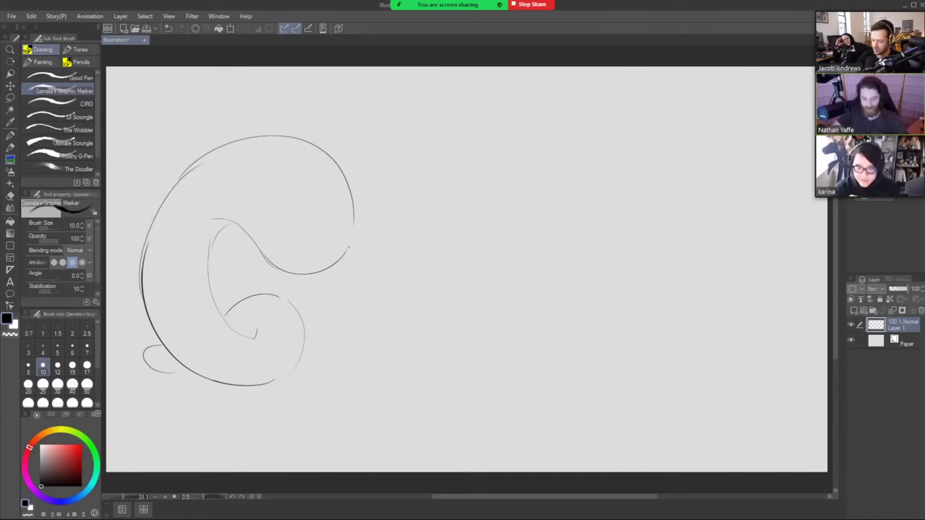
drag(349, 246, 354, 230)
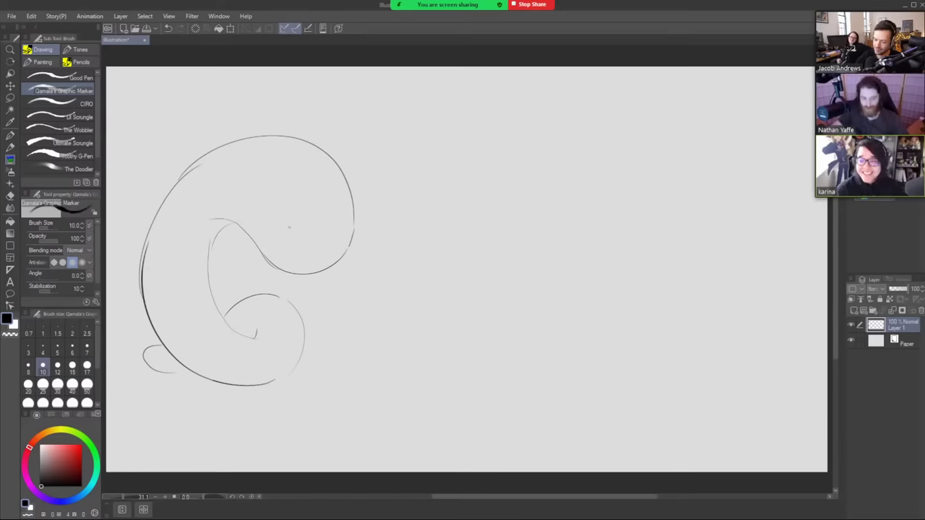
- Draw two pointed almond-shaped eyes on the head, each with a slit pupil across it
drag(280, 216, 292, 230)
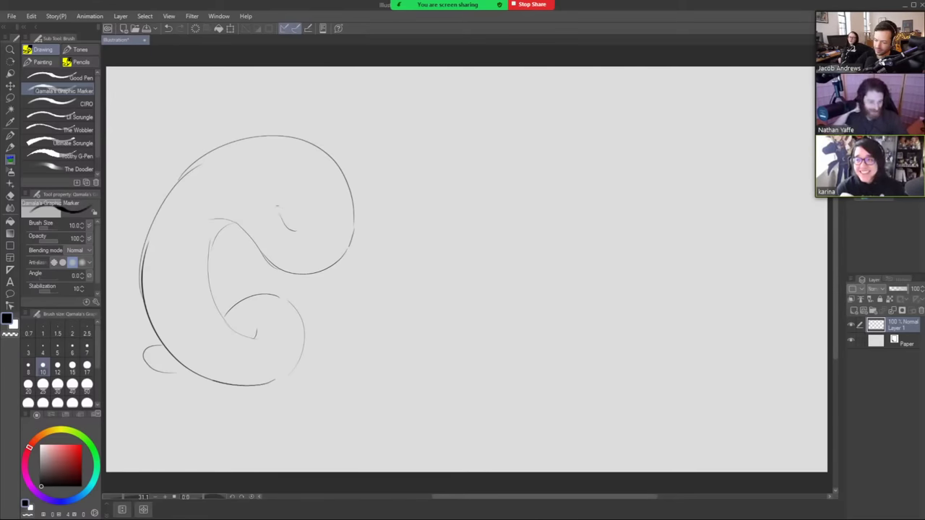
key(ctrl+z)
drag(275, 199, 288, 237)
key(ctrl+z)
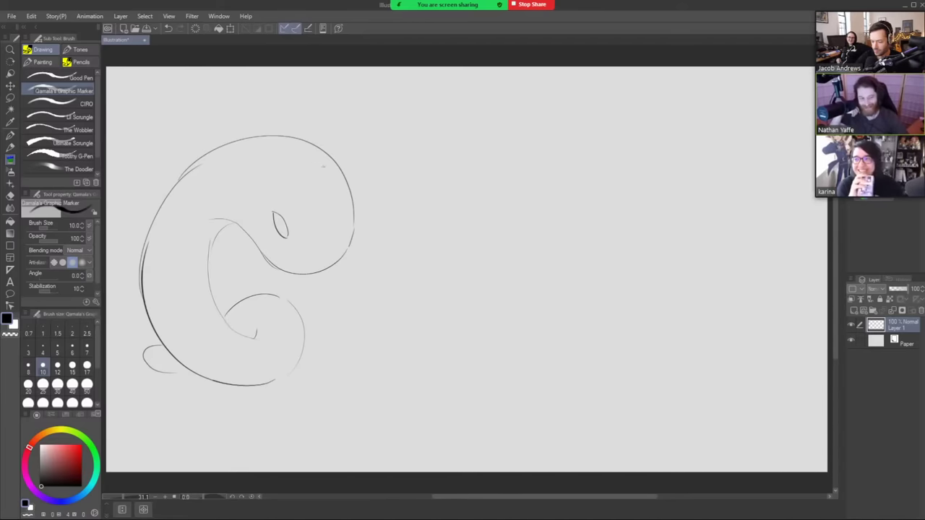
mouse_move(327, 179)
mouse_down()
mouse_move(337, 200)
mouse_move(330, 179)
mouse_up()
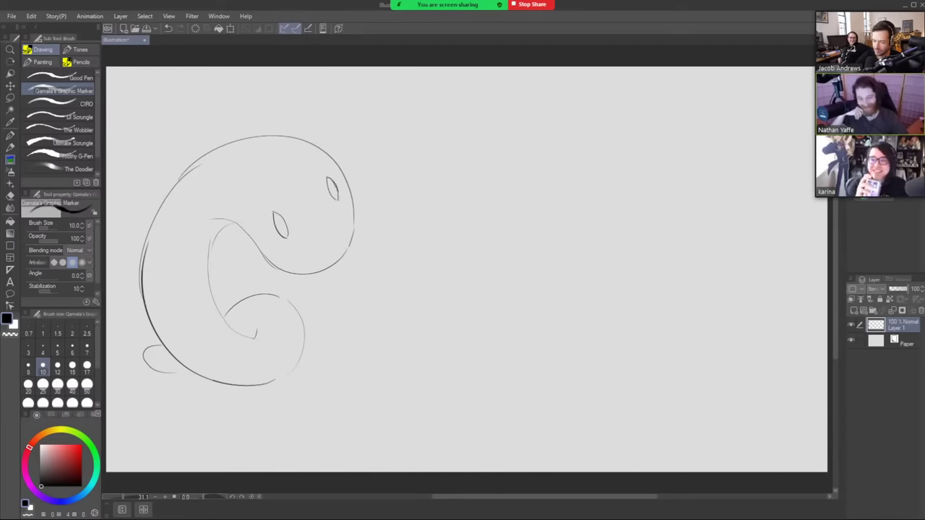
drag(278, 228, 284, 223)
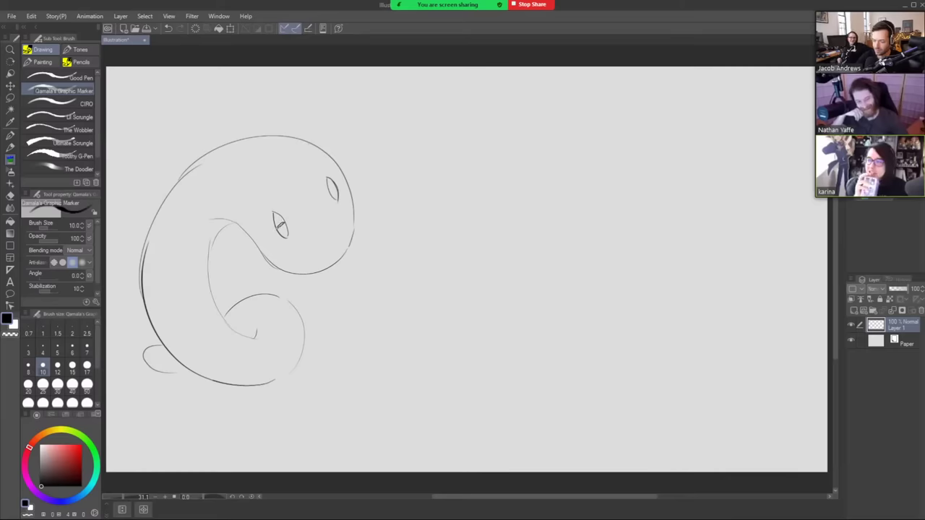
drag(329, 186, 337, 193)
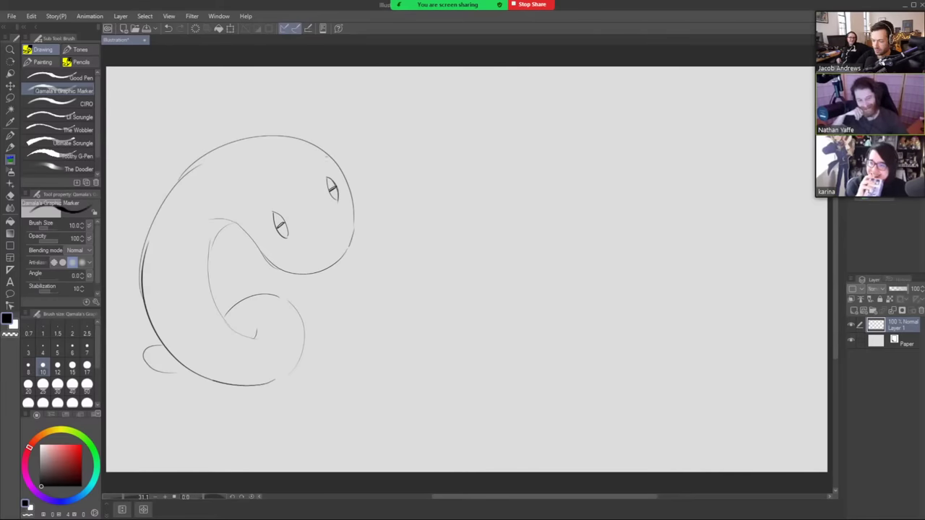
- Lasso both eyes, move them higher on the head so the far one overlaps the outline, and clear the selection
drag(241, 227, 284, 293)
key(ctrl+z)
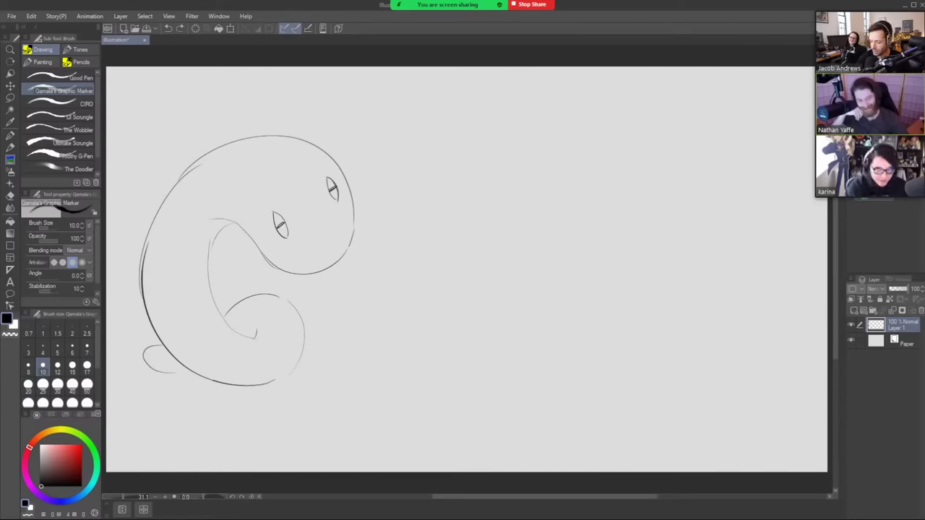
key(m)
mouse_move(306, 236)
mouse_down()
mouse_move(305, 160)
mouse_move(329, 164)
mouse_move(343, 182)
mouse_move(309, 243)
mouse_move(319, 210)
mouse_move(305, 181)
mouse_move(342, 199)
mouse_up()
click(339, 268)
click(287, 239)
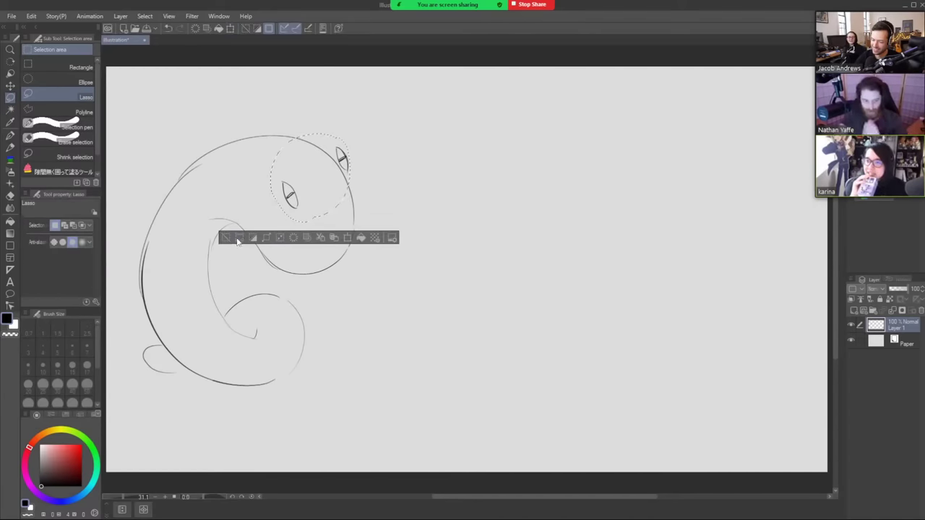
click(237, 239)
- Draw a curved bulging ridge around each of the two eyes with the graphic marker
key(b)
mouse_move(347, 181)
mouse_down()
mouse_move(354, 154)
mouse_move(318, 146)
mouse_up()
drag(301, 210, 279, 172)
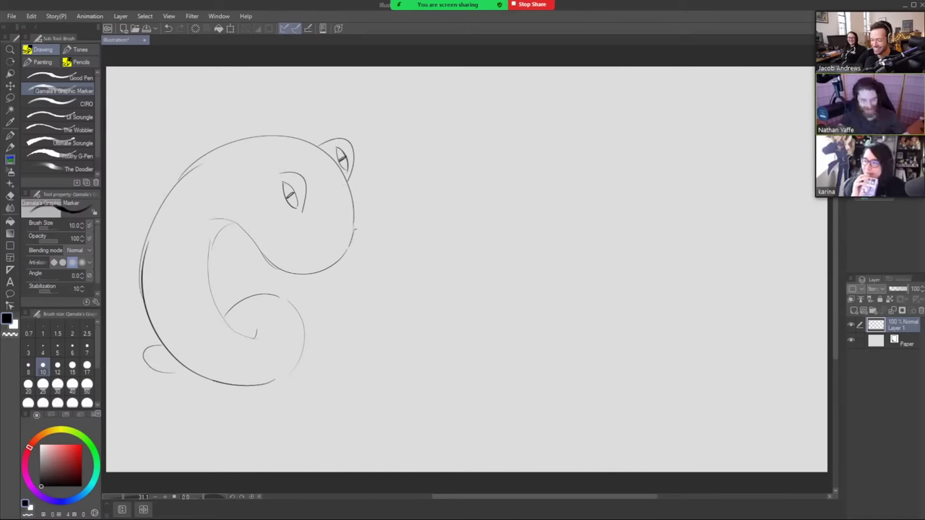
- Draw the projecting snout profile from below the far eye down to a rounded nose, with a small nostril
drag(354, 214, 364, 256)
key(ctrl+z)
key(ctrl+z)
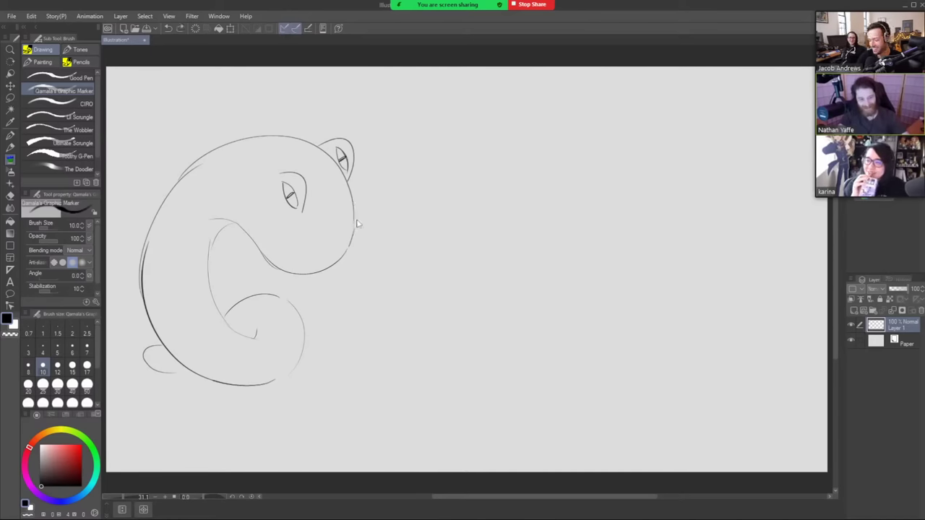
mouse_move(344, 181)
mouse_down()
mouse_move(366, 264)
mouse_move(354, 288)
mouse_move(339, 291)
mouse_up()
key(e)
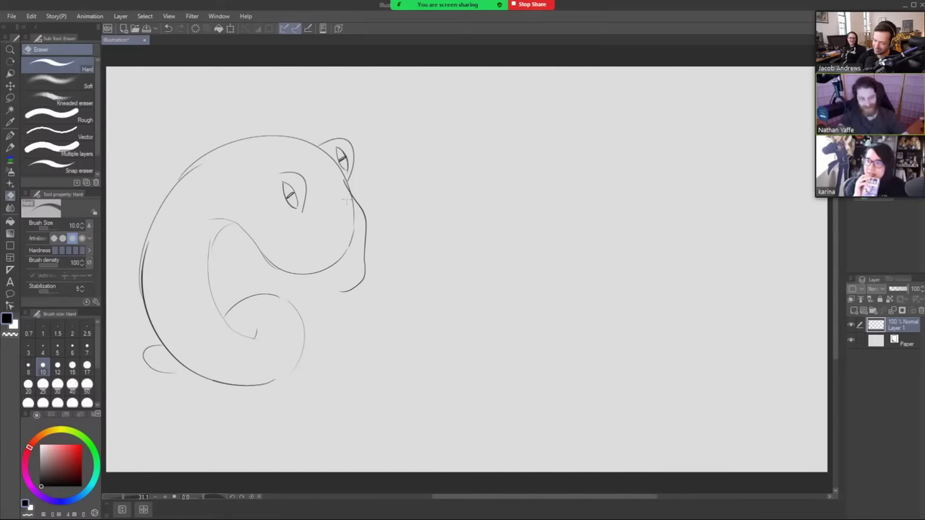
key(b)
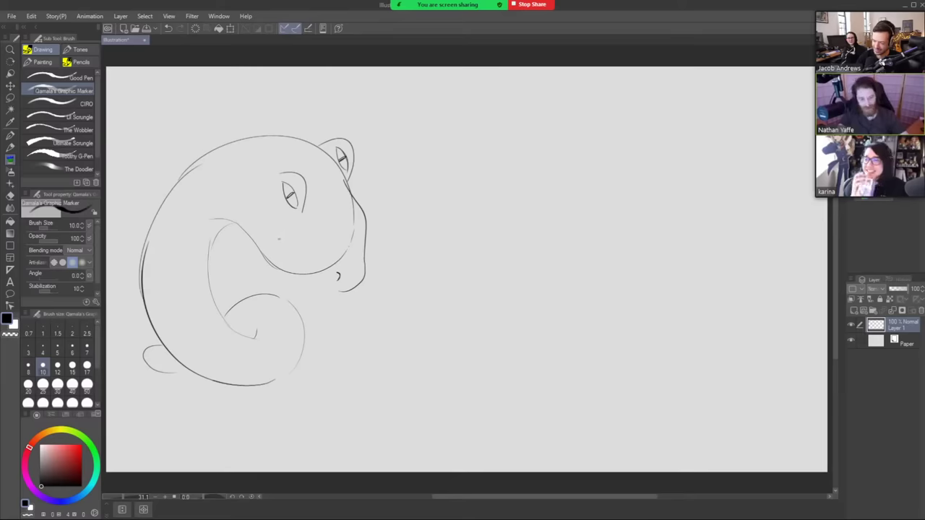
- Draw the mouth line from a curled cheek corner to the nose, with a wavy lower jaw beneath it
drag(279, 241, 340, 290)
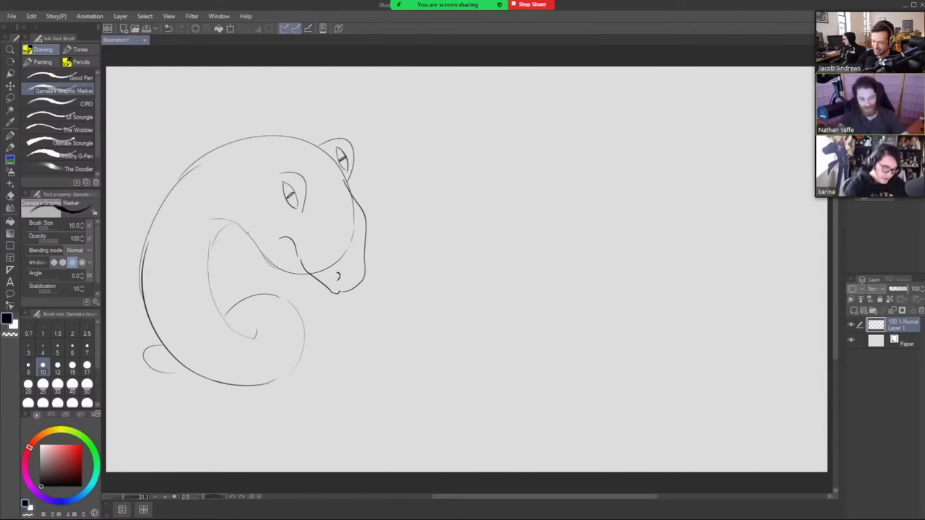
mouse_move(247, 233)
mouse_down()
mouse_move(287, 263)
mouse_move(266, 262)
mouse_move(296, 286)
mouse_move(316, 285)
mouse_move(297, 289)
mouse_move(325, 285)
mouse_up()
key(ctrl+z)
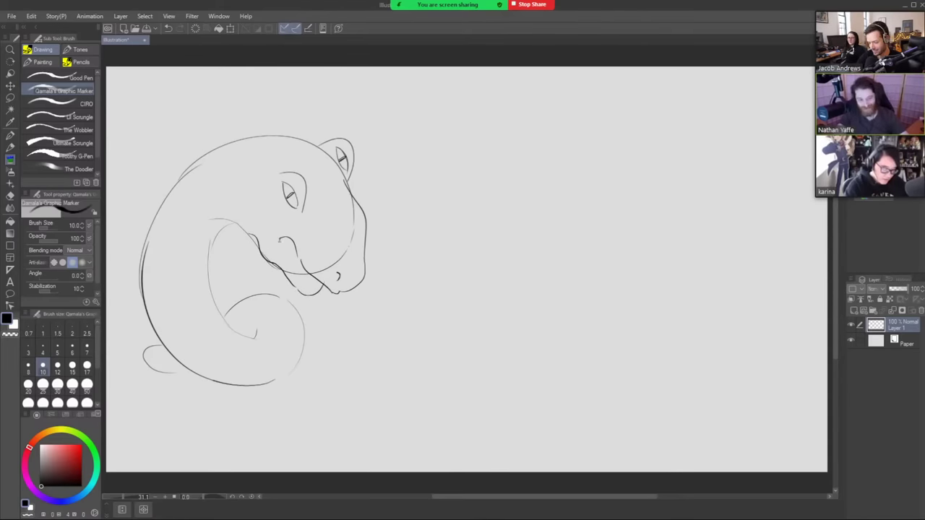
drag(279, 240, 295, 253)
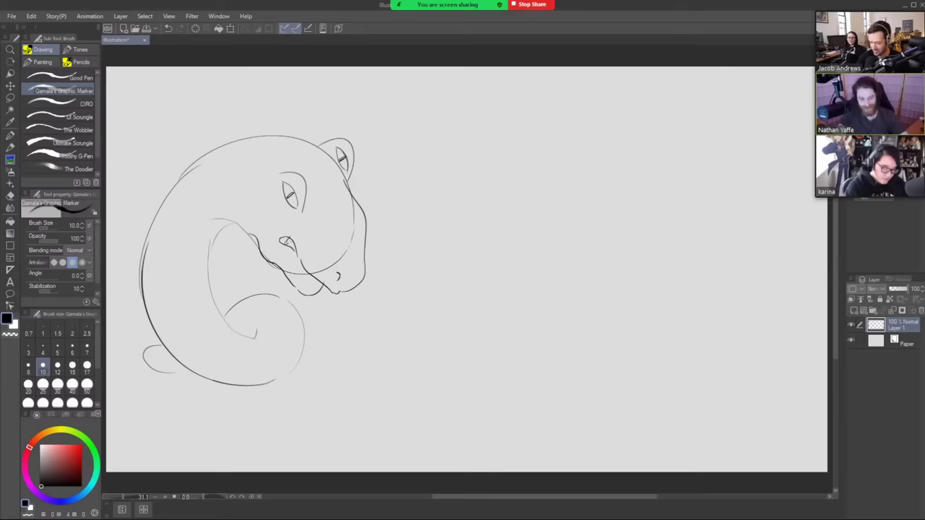
key(e)
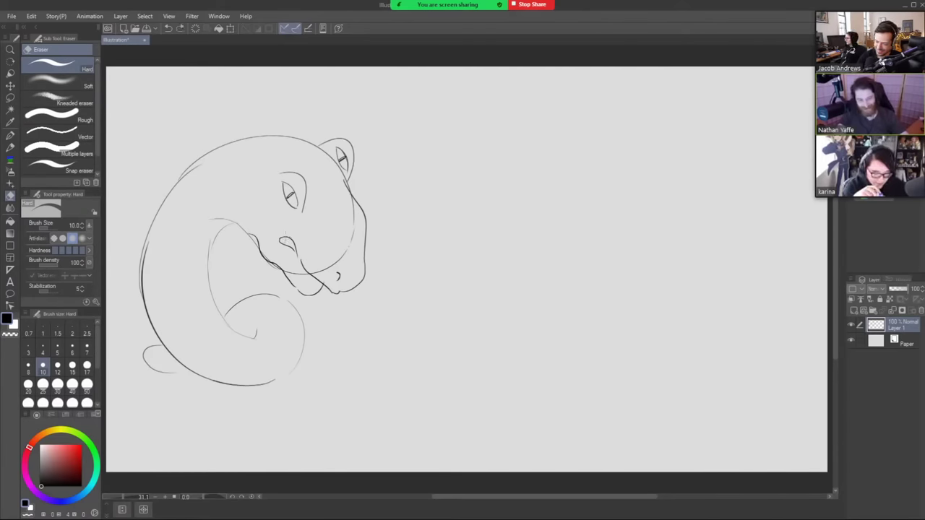
- Add small zigzag teeth inside the curled cheek corner, and erase the wavy jaw and the head's guide curve crossing the snout
key(b)
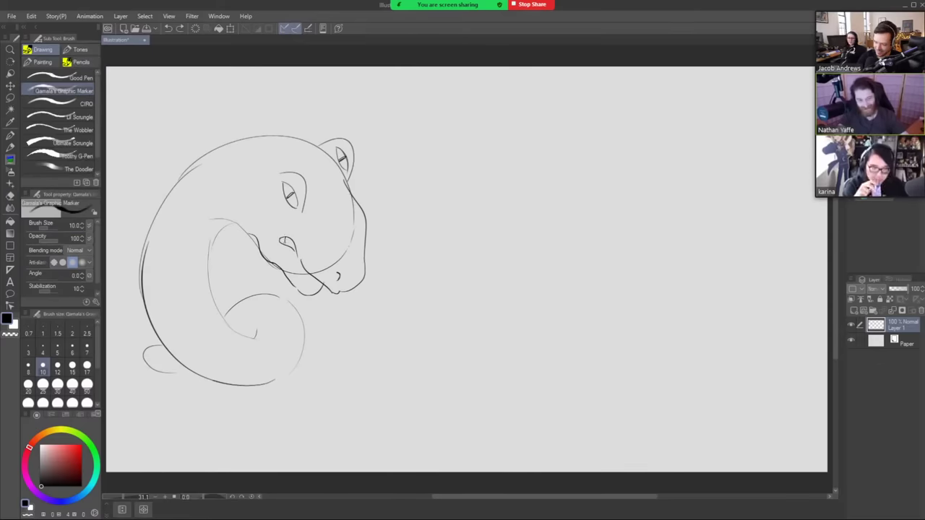
drag(290, 238, 292, 247)
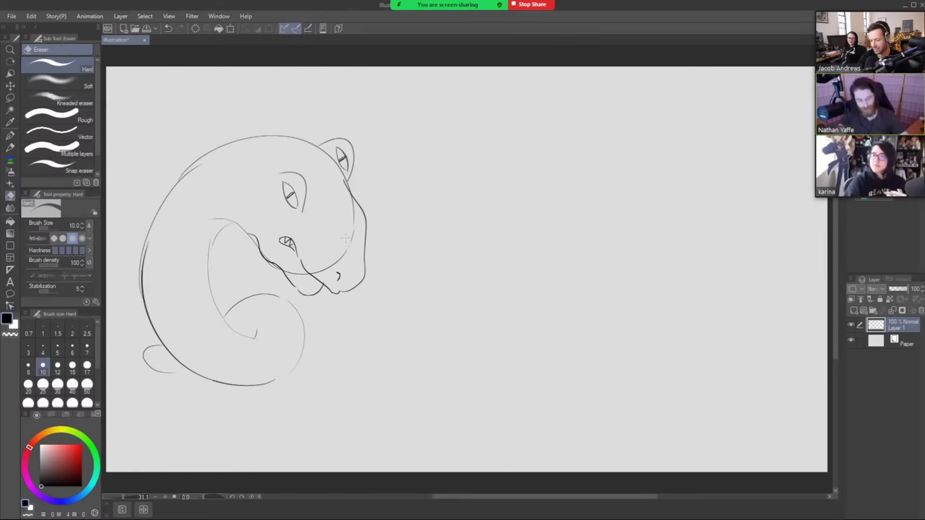
key(e)
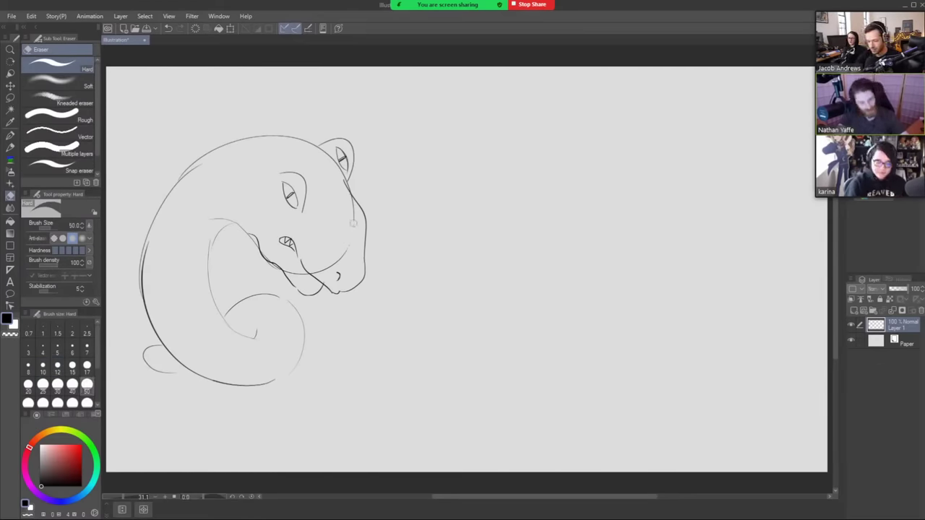
mouse_move(316, 273)
mouse_down()
mouse_move(296, 278)
mouse_move(284, 270)
mouse_move(305, 275)
mouse_move(283, 269)
mouse_move(253, 237)
mouse_move(327, 282)
mouse_up()
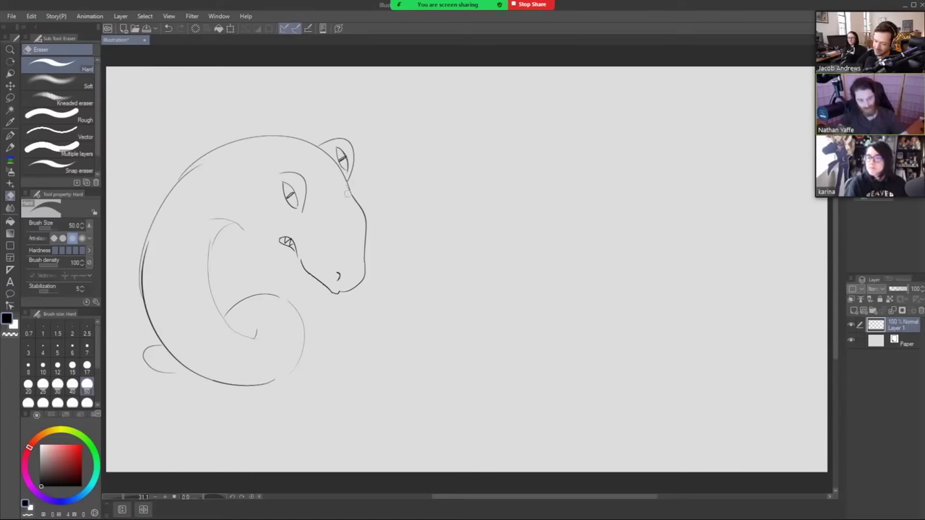
- Redraw a slimmer lower jaw from the throat to the mouth's tip, and add wrinkle marks and a far nostril bump to the snout
key(b)
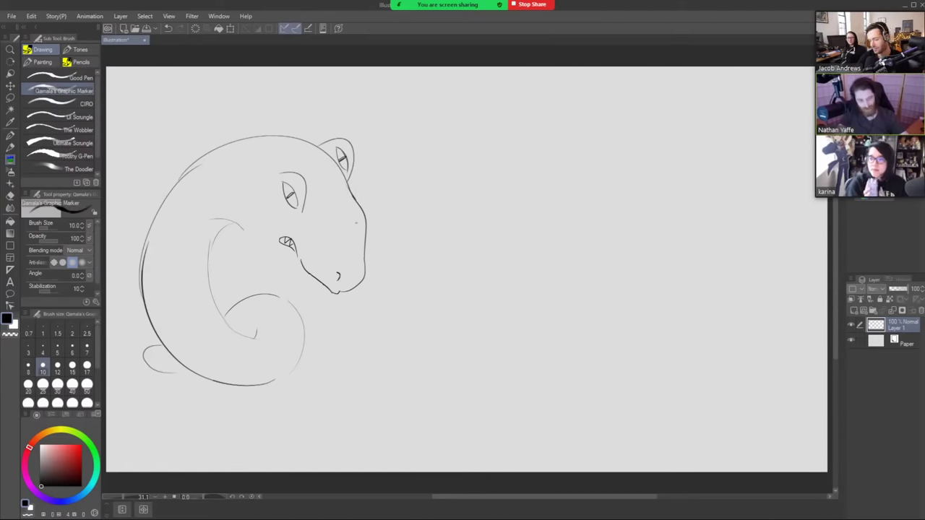
drag(353, 216, 360, 226)
mouse_move(215, 219)
mouse_down()
mouse_move(261, 247)
mouse_move(271, 264)
mouse_move(298, 271)
mouse_up()
key(ctrl+z)
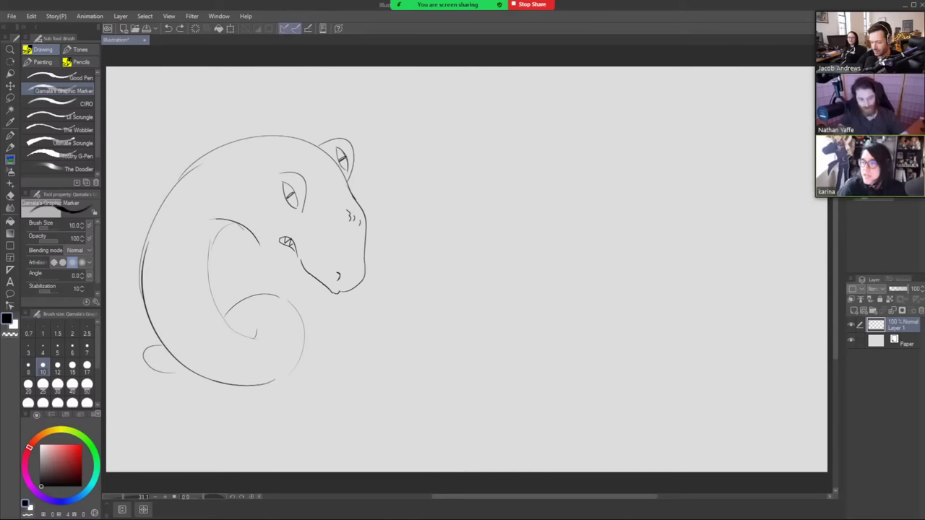
key(ctrl+z)
mouse_move(253, 223)
mouse_down()
mouse_move(260, 251)
mouse_move(325, 293)
mouse_up()
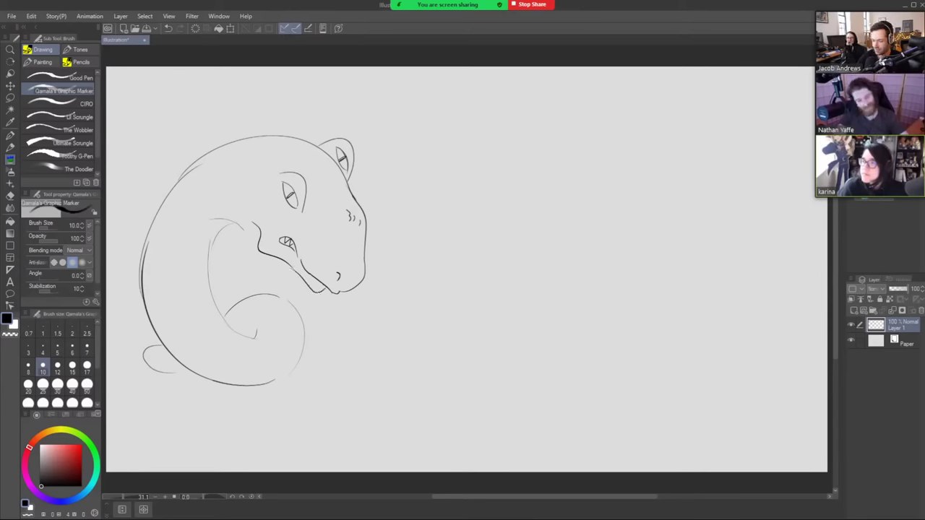
drag(366, 270, 367, 278)
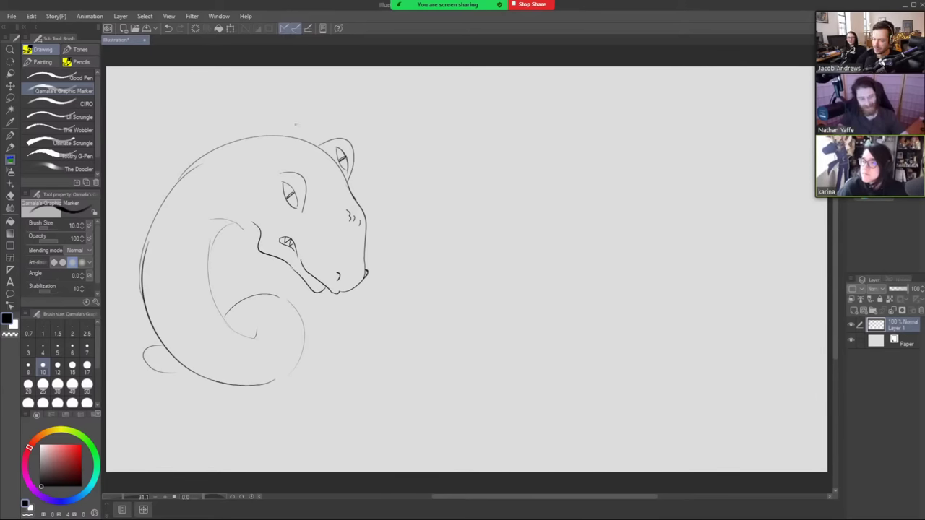
- Erase the loose throat stroke and redraw the inner neck curve from behind the jaw down to the thigh with the graphic marker
key(e)
mouse_move(209, 221)
mouse_down()
mouse_move(247, 226)
mouse_move(211, 241)
mouse_move(215, 300)
mouse_up()
key(b)
key(ctrl+z)
key(e)
key(b)
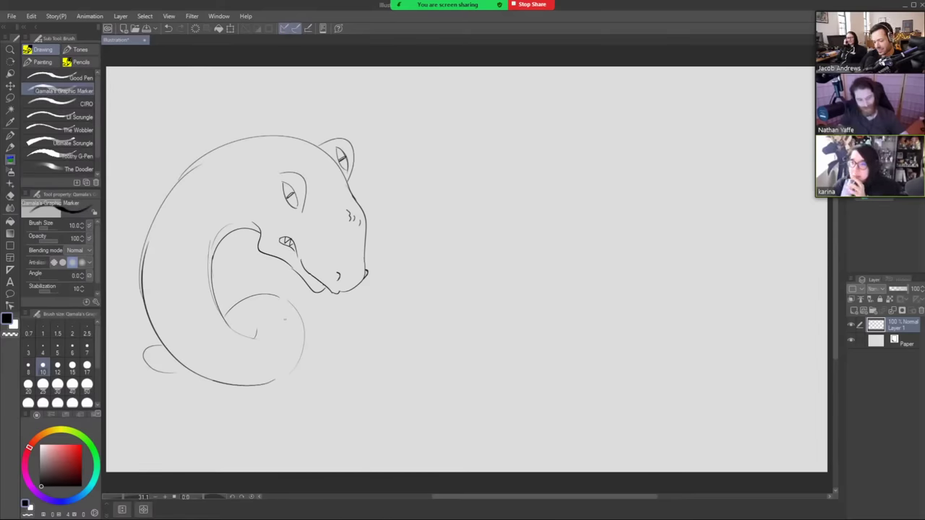
- Draw the near hind leg below the thigh, with a curved knee line, a heel and a long clawed foot
mouse_move(289, 334)
mouse_down()
mouse_move(277, 335)
mouse_move(286, 384)
mouse_up()
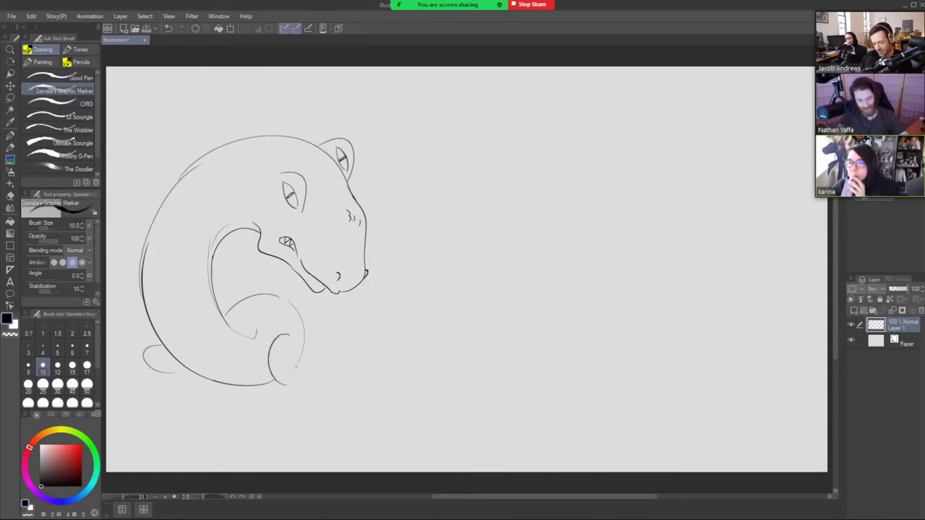
drag(305, 328, 303, 370)
key(ctrl+z)
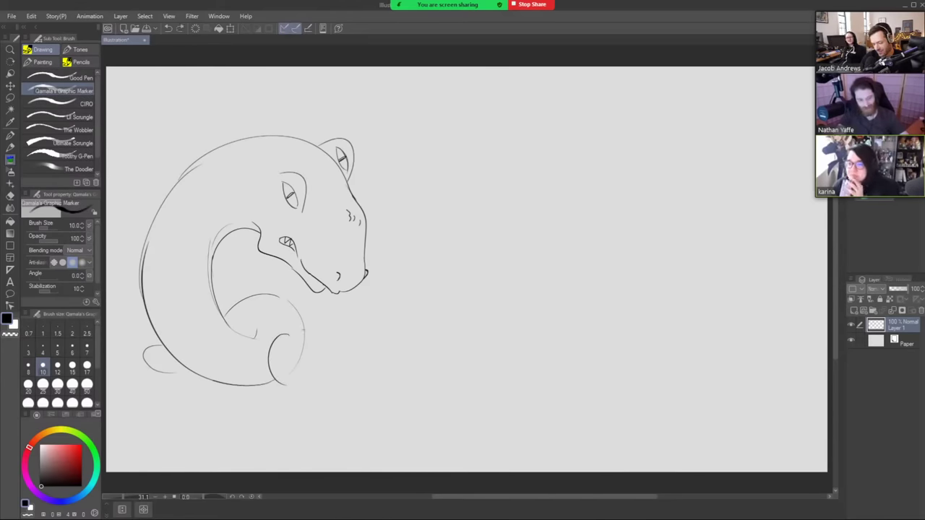
mouse_move(303, 329)
mouse_down()
mouse_move(301, 373)
mouse_move(254, 400)
mouse_up()
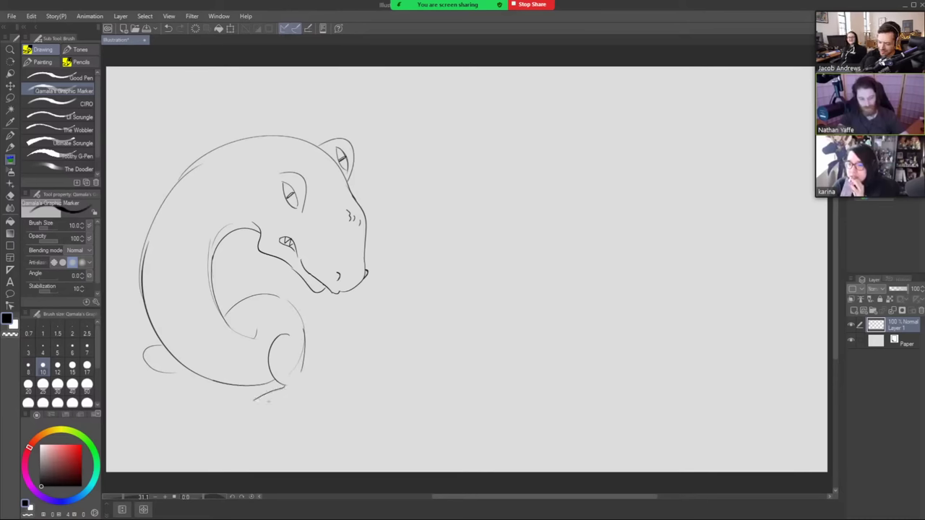
key(ctrl+z)
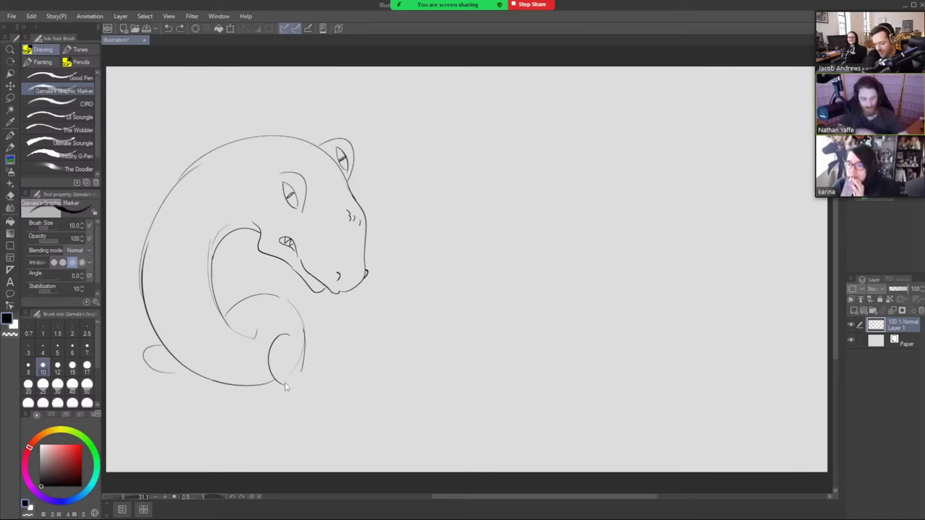
mouse_move(286, 386)
mouse_down()
mouse_move(269, 391)
mouse_move(307, 386)
mouse_move(252, 405)
mouse_move(267, 396)
mouse_move(256, 411)
mouse_move(265, 415)
mouse_up()
key(ctrl+z)
key(ctrl+y)
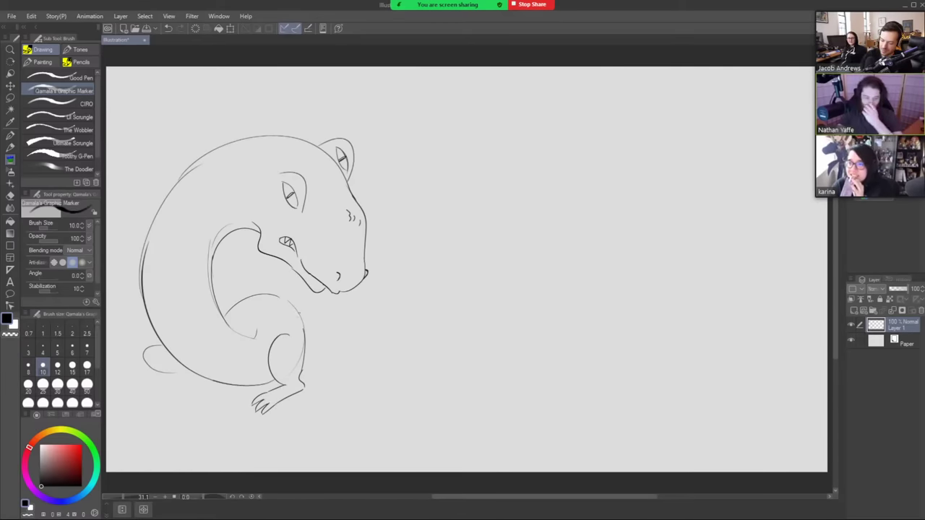
- Redraw the near thigh's rounded outline so it runs from the top of the haunch into the lower leg
drag(304, 333, 287, 301)
key(ctrl+z)
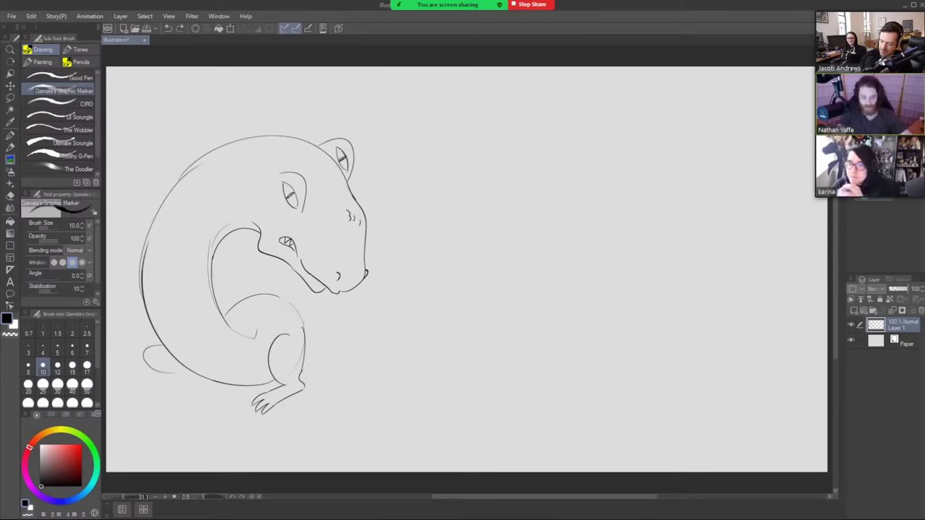
drag(304, 331, 275, 297)
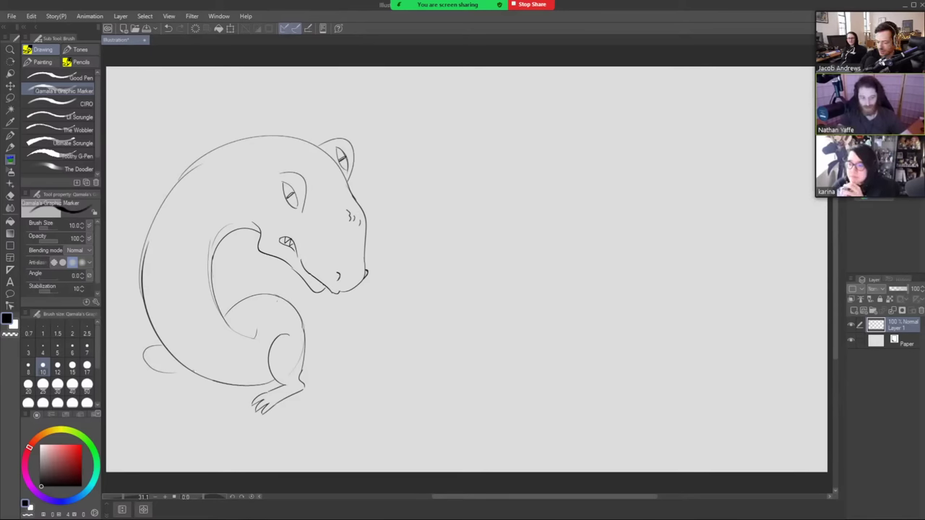
- Draw the second leg and its clawed foot emerging beneath the rear of the body
mouse_move(193, 371)
mouse_down()
mouse_move(206, 390)
mouse_move(171, 402)
mouse_move(172, 412)
mouse_move(182, 415)
mouse_move(225, 388)
mouse_up()
key(ctrl+z)
key(ctrl+z)
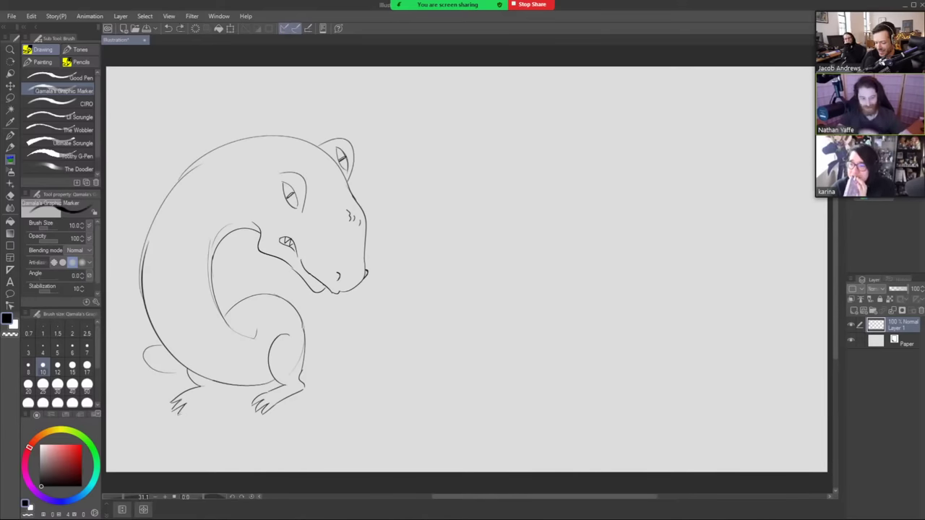
drag(181, 413, 220, 388)
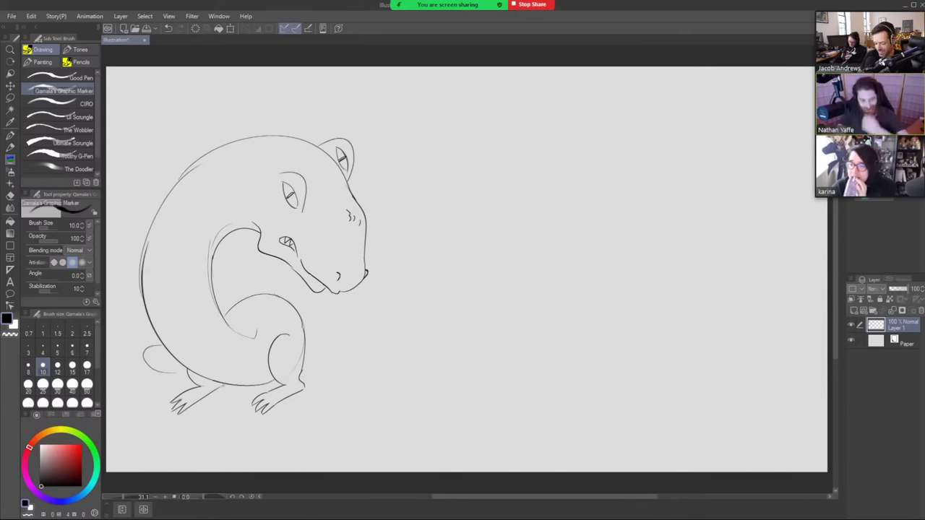
- Lasso the near lower leg and foot, move them slightly down with the transform, and clear the selection
mouse_move(292, 438)
mouse_down()
mouse_move(261, 438)
mouse_move(241, 395)
mouse_move(275, 380)
mouse_move(257, 356)
mouse_move(285, 313)
mouse_move(305, 377)
mouse_up()
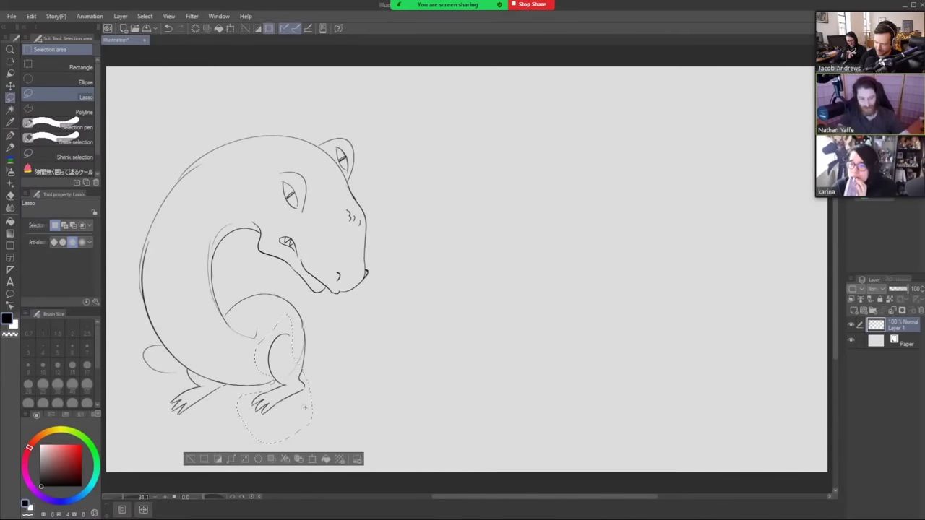
click(316, 460)
drag(305, 431, 305, 432)
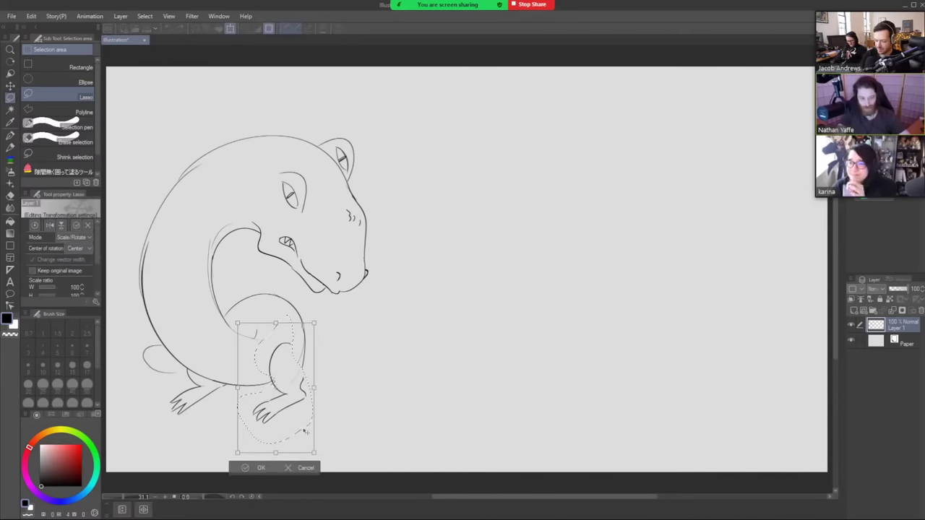
click(260, 468)
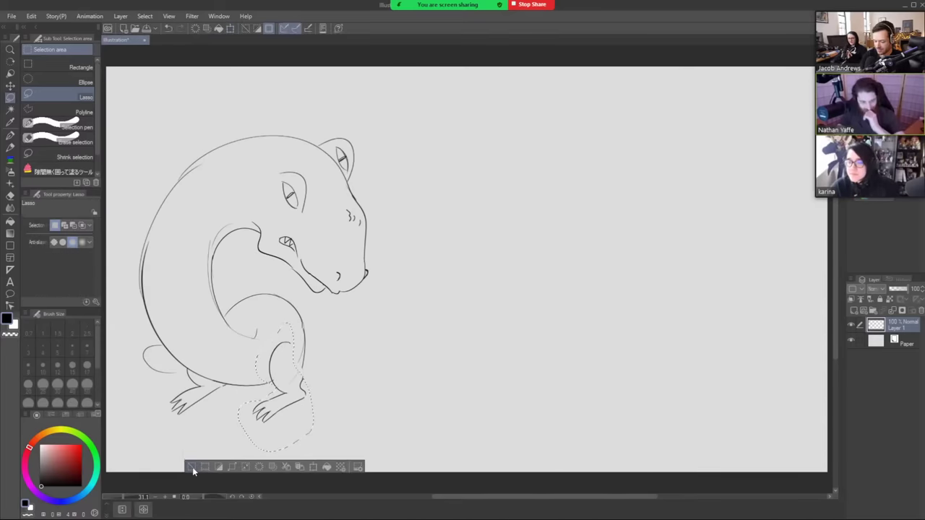
click(193, 467)
- Redraw the near leg's outer contour with a fuller curve from thigh to heel, and erase the leftover lines inside it
key(b)
drag(302, 378, 305, 345)
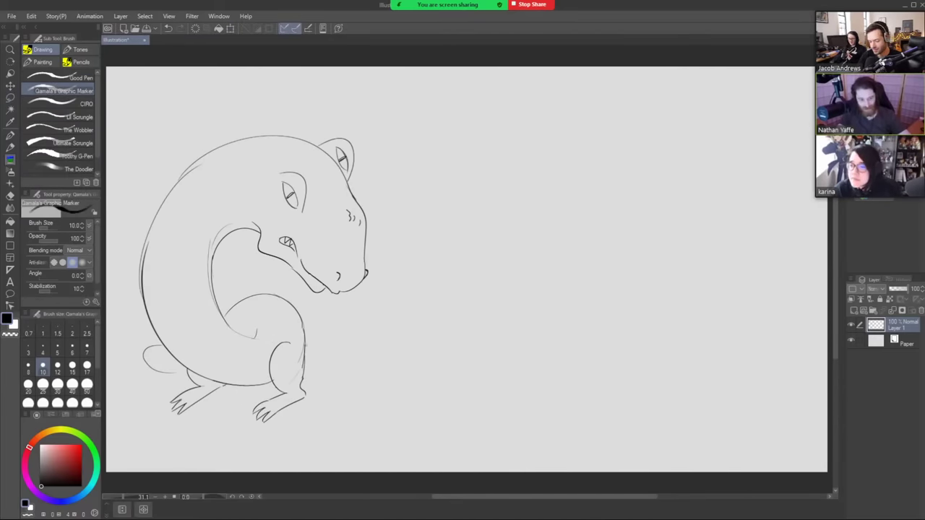
key(ctrl+z)
drag(301, 380, 303, 322)
key(e)
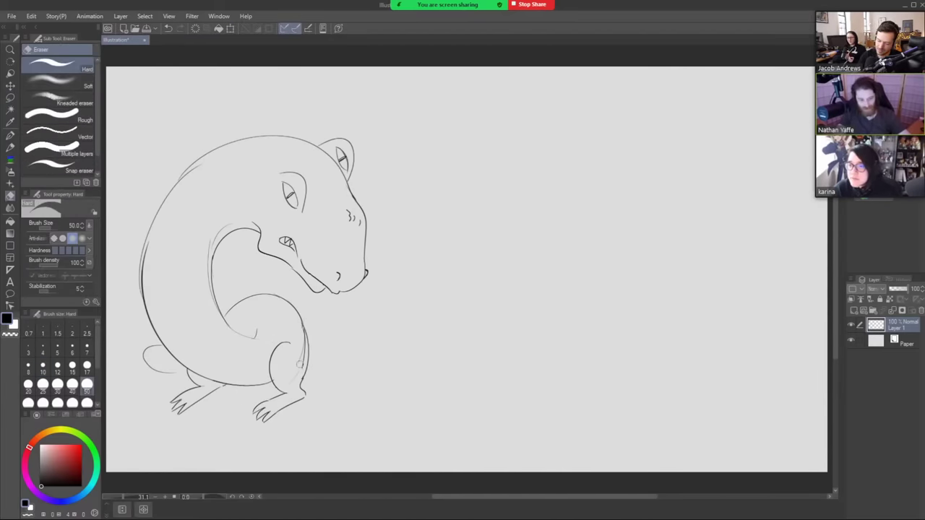
mouse_move(299, 366)
mouse_down()
mouse_move(300, 325)
mouse_move(295, 375)
mouse_up()
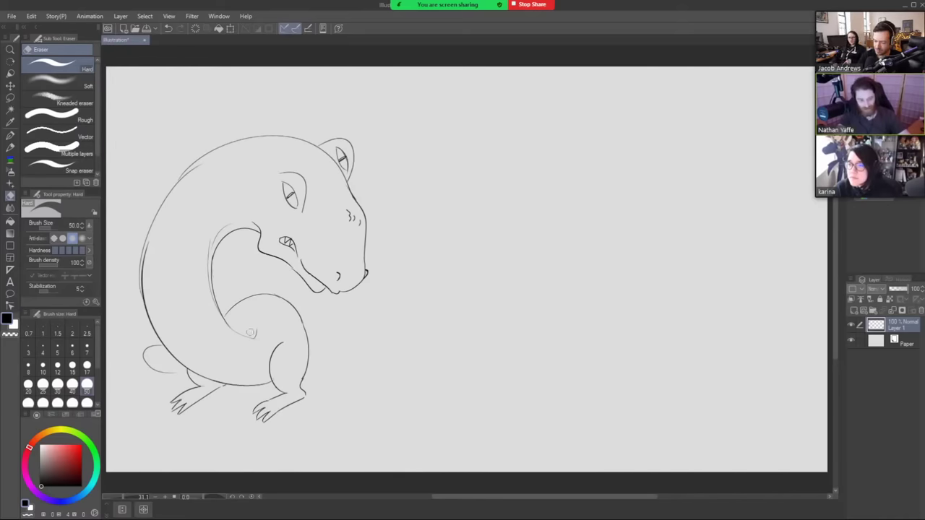
- Darken the curled belly crease at the thigh, and erase the stray sketch lines beside the inner neck curve
key(b)
mouse_move(230, 328)
mouse_down()
mouse_move(252, 337)
mouse_move(257, 329)
mouse_move(252, 339)
mouse_up()
key(ctrl+z)
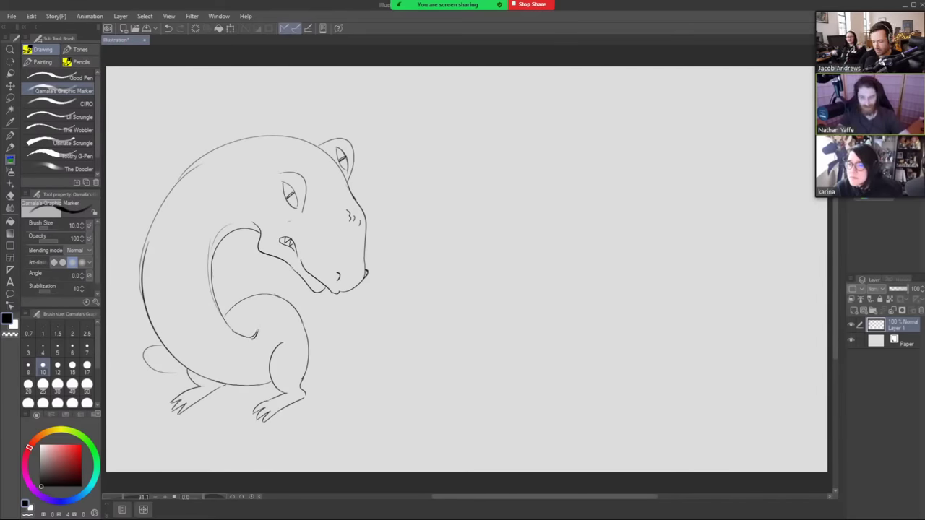
key(ctrl+z)
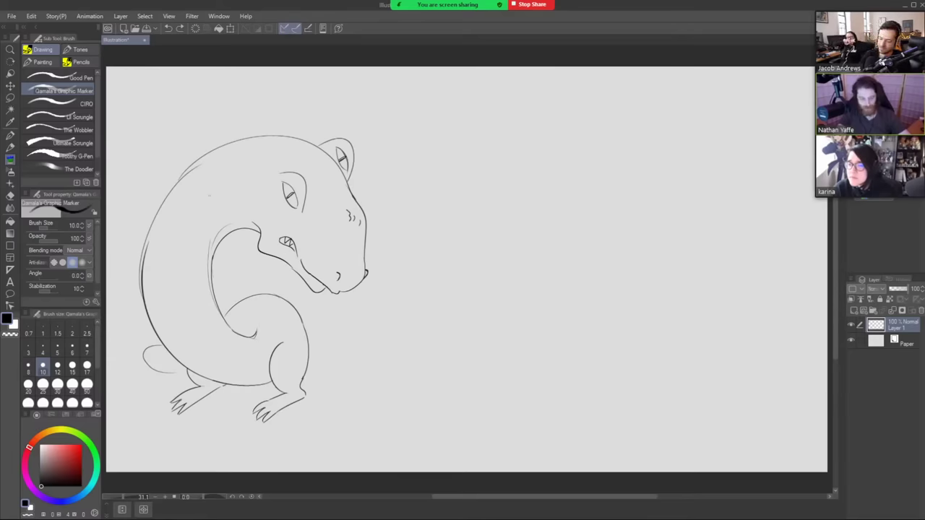
key(e)
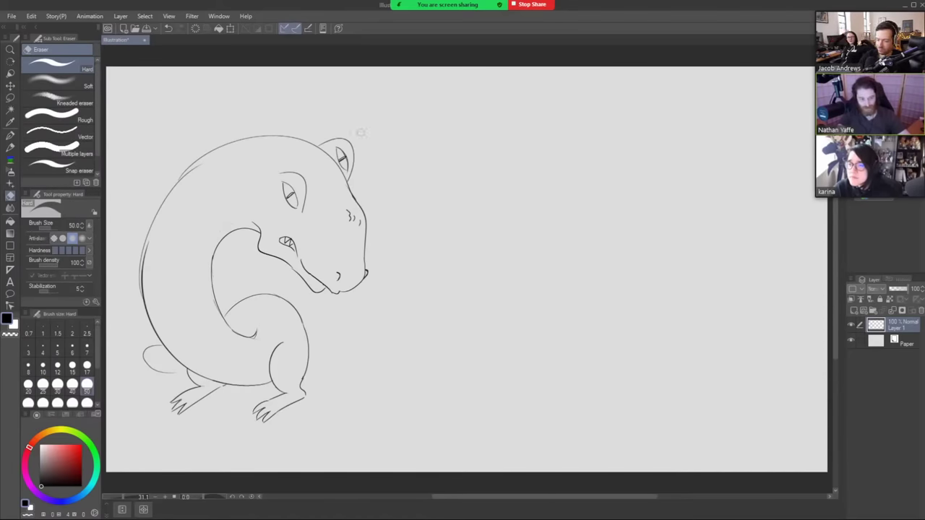
- Shift the whole drawing right and slightly down on the canvas, and lasso the far eye, transform it slightly and deselect
key(k)
drag(406, 148, 455, 158)
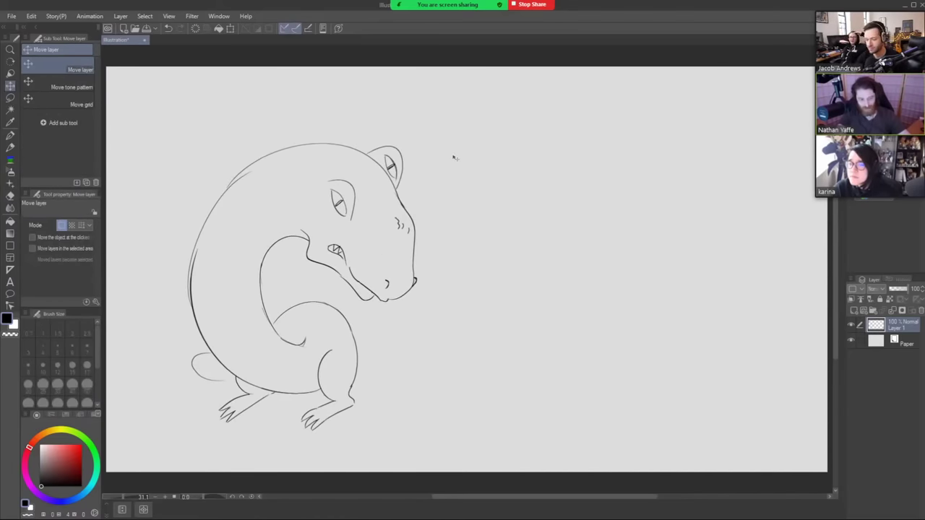
key(m)
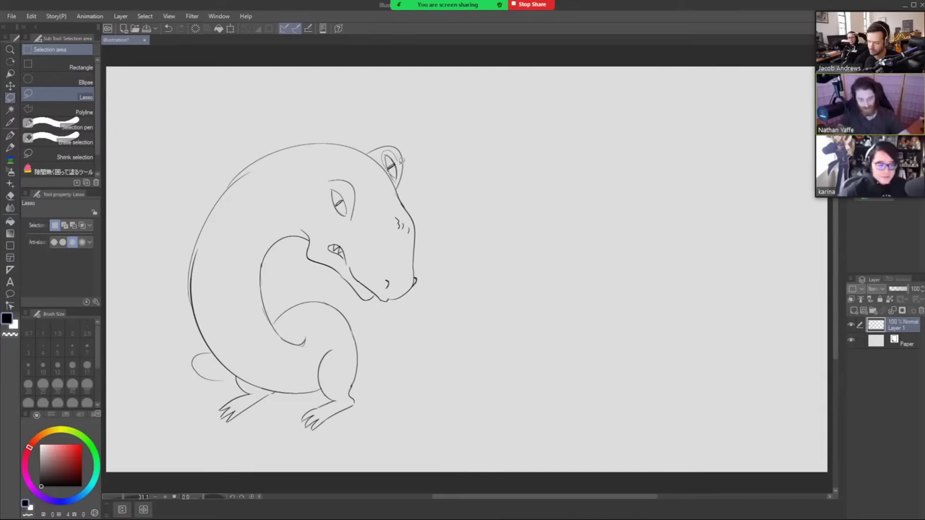
drag(399, 160, 398, 177)
key(ctrl+t)
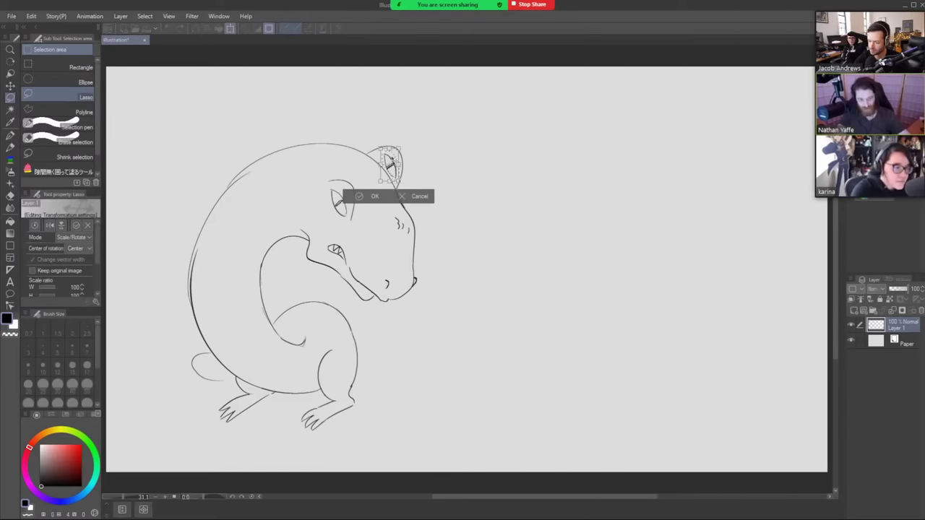
click(352, 201)
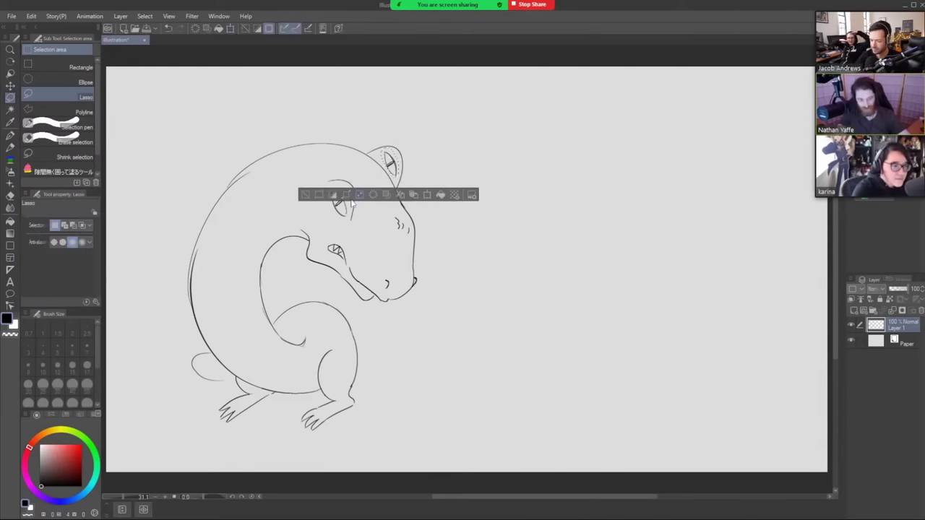
click(308, 195)
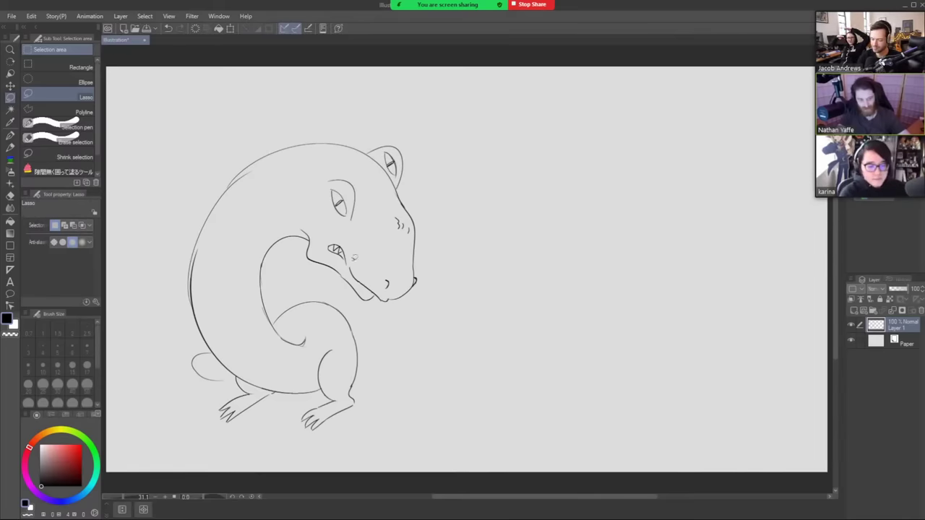
- Draw rounded ridges down the creature's upper back and outline the far shoulder and upper arm behind the body
key(b)
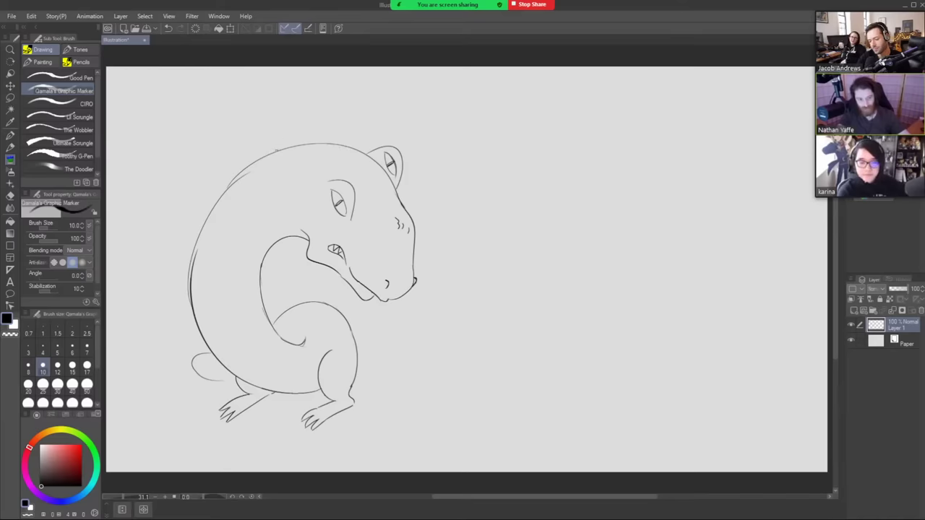
mouse_move(241, 169)
mouse_down()
mouse_move(273, 150)
mouse_move(215, 179)
mouse_move(217, 201)
mouse_move(197, 237)
mouse_up()
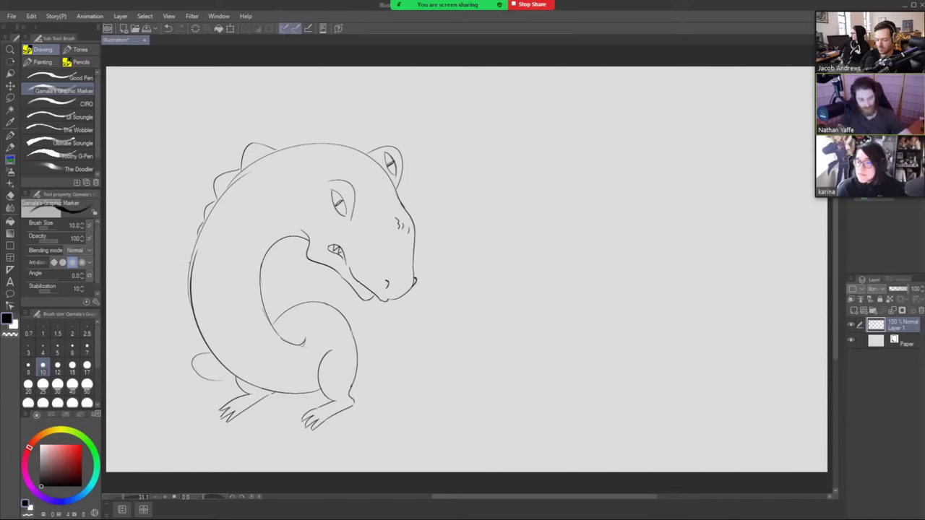
mouse_move(194, 256)
mouse_down()
mouse_move(182, 276)
mouse_move(183, 257)
mouse_move(160, 300)
mouse_up()
key(ctrl+z)
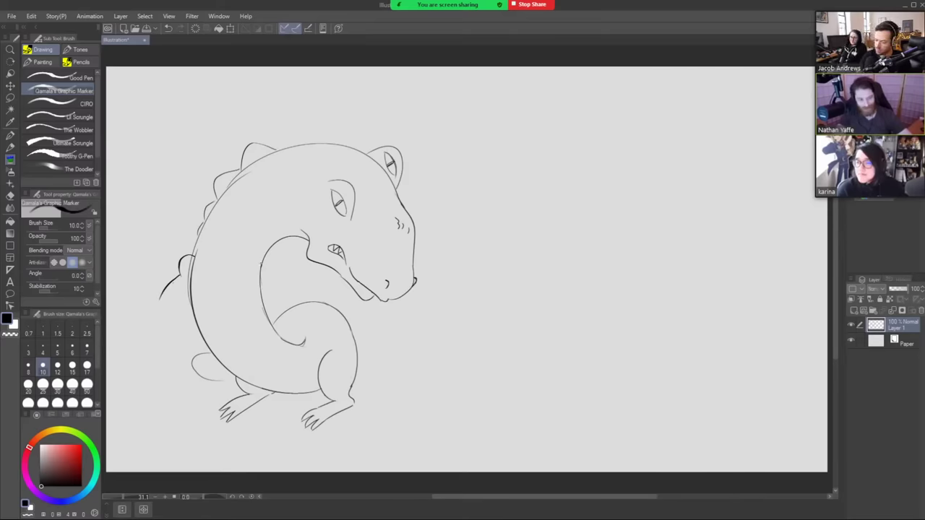
- Draw the near shoulder and bent upper arm over the inner neck curve, and erase the body line crossing it
mouse_move(254, 265)
mouse_down()
mouse_move(270, 275)
mouse_move(266, 257)
mouse_move(292, 298)
mouse_up()
key(ctrl+z)
key(ctrl+z)
key(e)
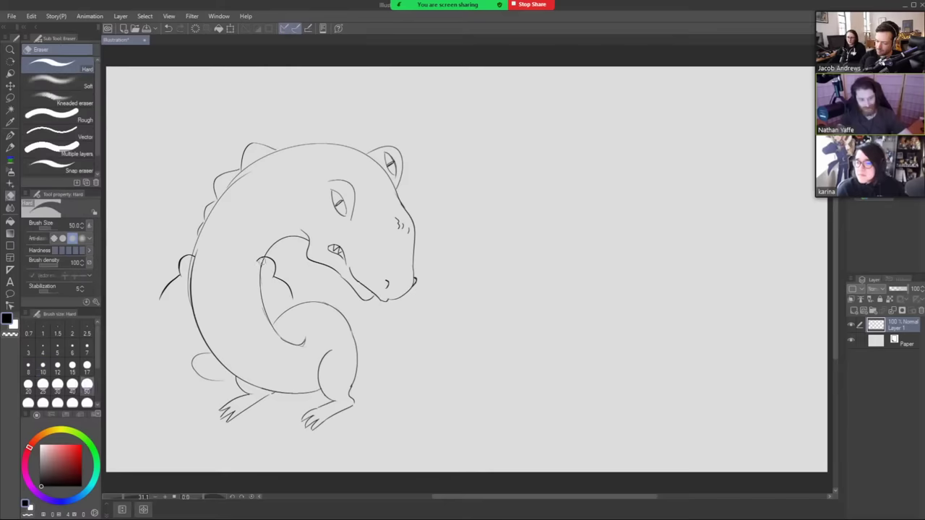
mouse_move(262, 263)
mouse_down()
mouse_move(266, 312)
mouse_move(285, 305)
mouse_move(259, 315)
mouse_move(262, 304)
mouse_move(265, 311)
mouse_up()
key(b)
key(ctrl+z)
key(e)
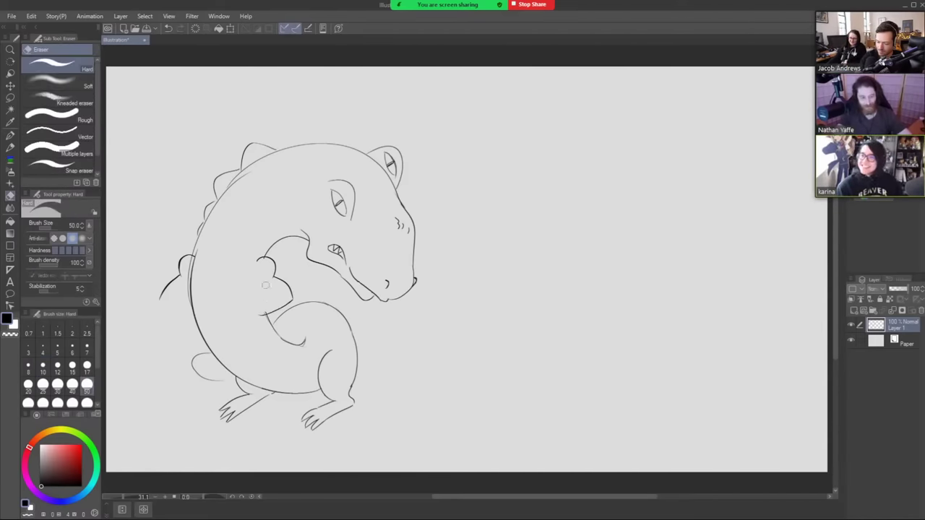
- Draw the near forearm and hand resting on the hip, and complete the far arm with its forearm and clawed hand
key(b)
mouse_move(257, 261)
mouse_down()
mouse_move(262, 285)
mouse_move(280, 292)
mouse_move(254, 313)
mouse_move(253, 325)
mouse_move(269, 321)
mouse_move(269, 329)
mouse_up()
drag(263, 326, 265, 309)
key(e)
key(b)
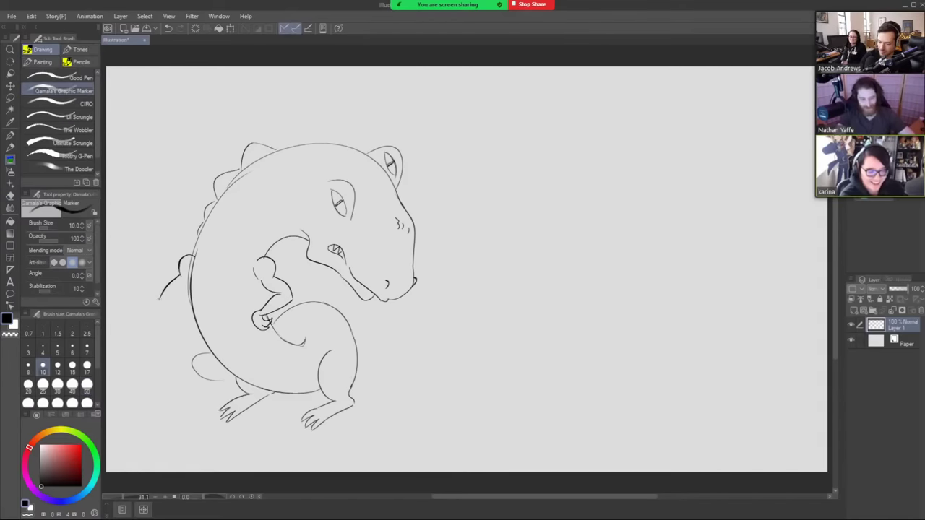
mouse_move(160, 299)
mouse_down()
mouse_move(184, 312)
mouse_move(186, 289)
mouse_move(196, 329)
mouse_up()
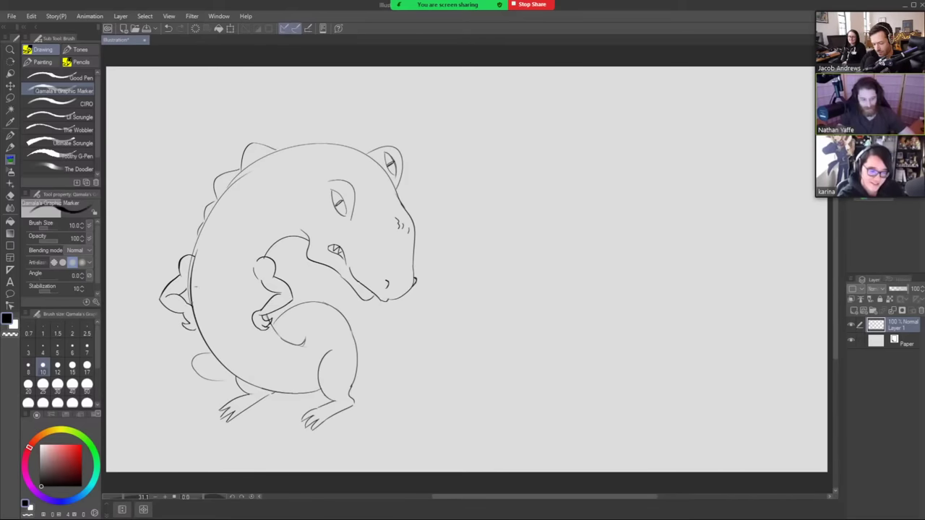
- Erase the doubled sketch lines along the back outline between the ridges and the far shoulder
key(e)
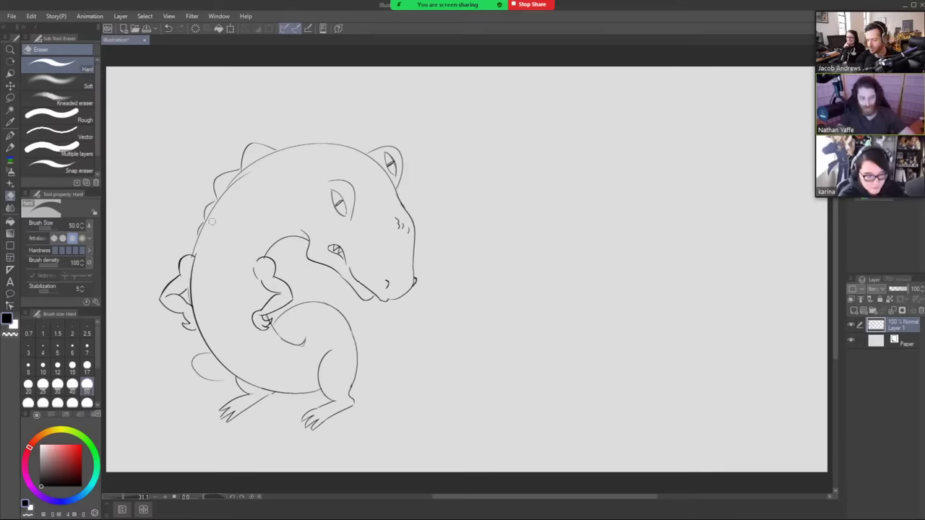
key(b)
key(e)
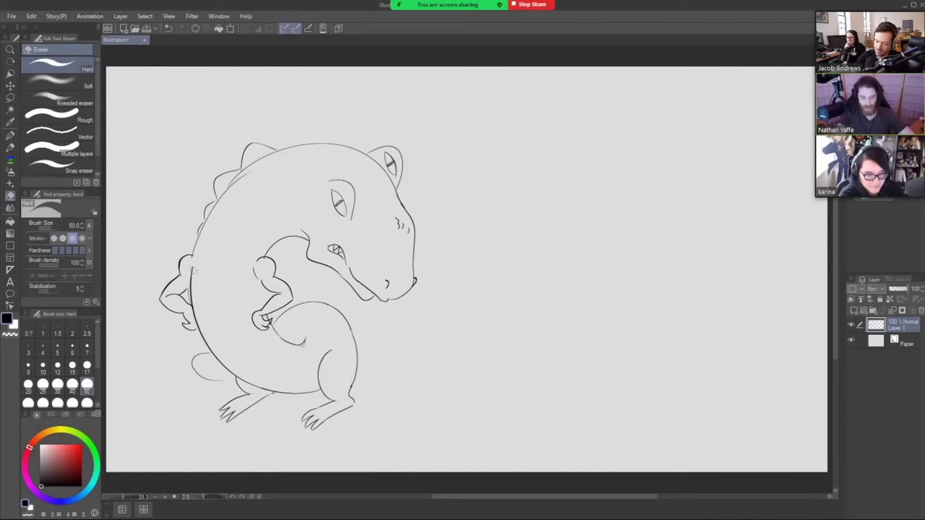
key(b)
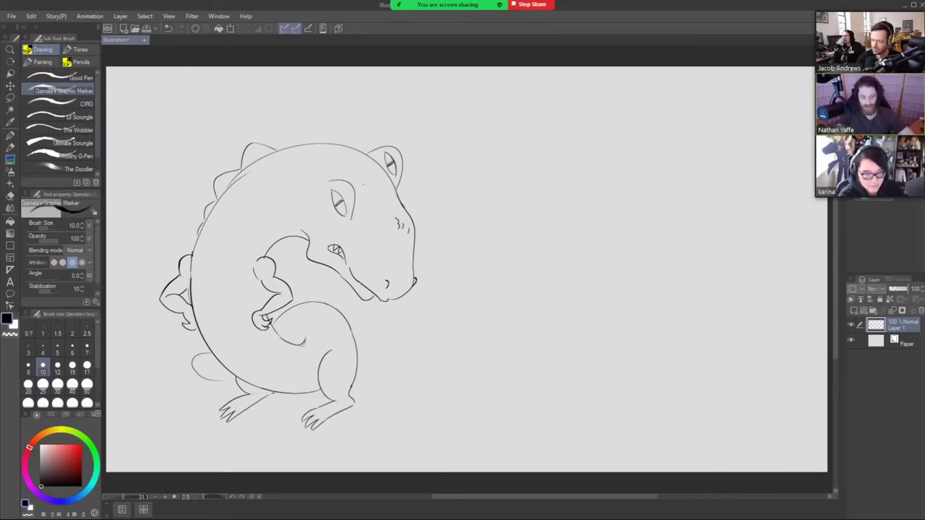
key(e)
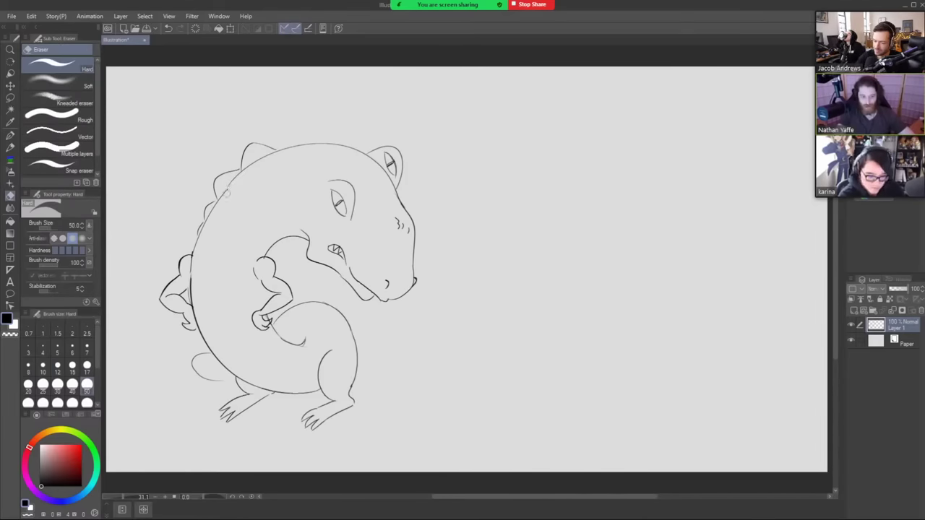
- Draw a rounded belly panel down the front of the body and divide it with curved horizontal bands
key(b)
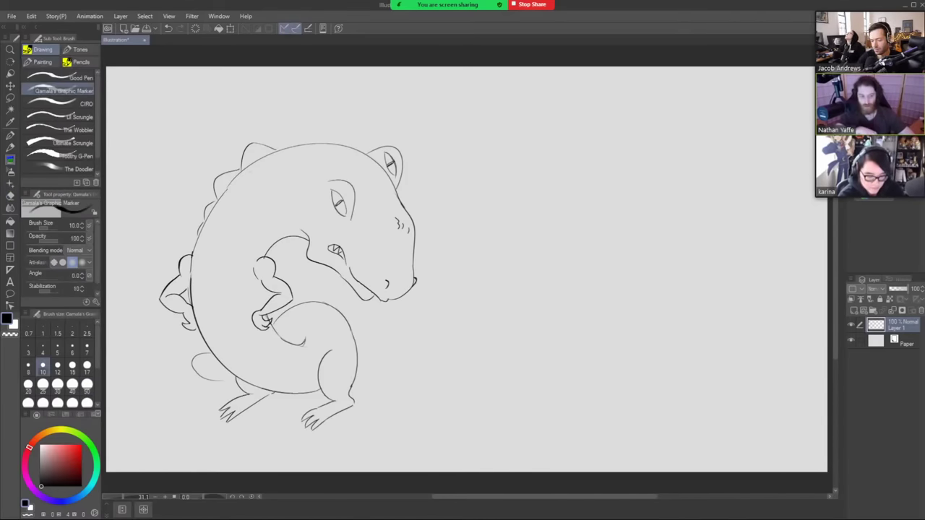
mouse_move(203, 229)
mouse_down()
mouse_move(246, 265)
mouse_move(241, 296)
mouse_move(256, 351)
mouse_move(273, 373)
mouse_move(312, 390)
mouse_up()
drag(194, 251, 242, 253)
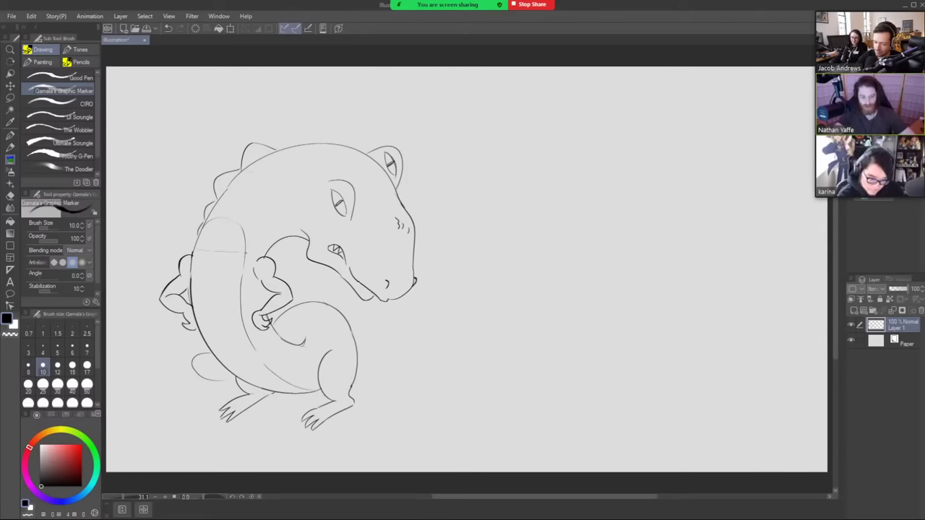
drag(192, 291, 237, 295)
drag(216, 342, 239, 346)
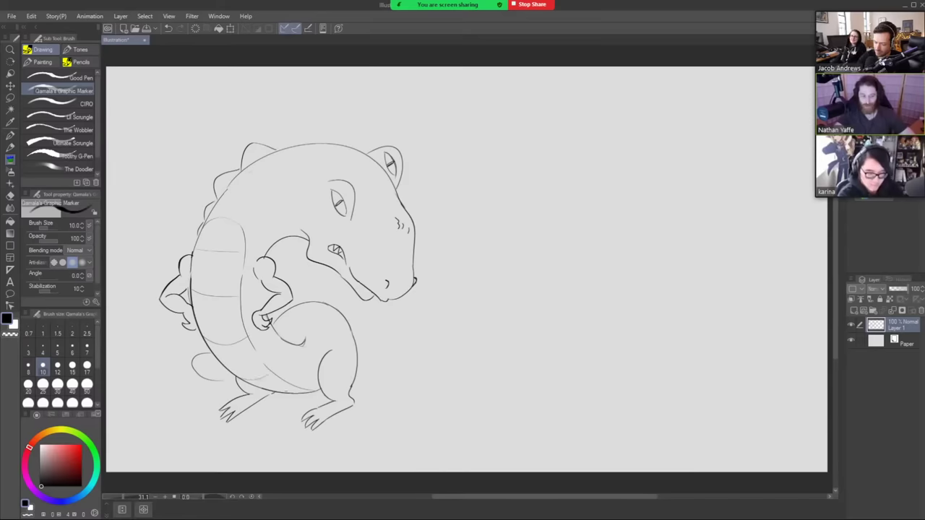
- Erase stray marks around the near hand and thigh, and add a short stroke along the near eye's outer edge
key(e)
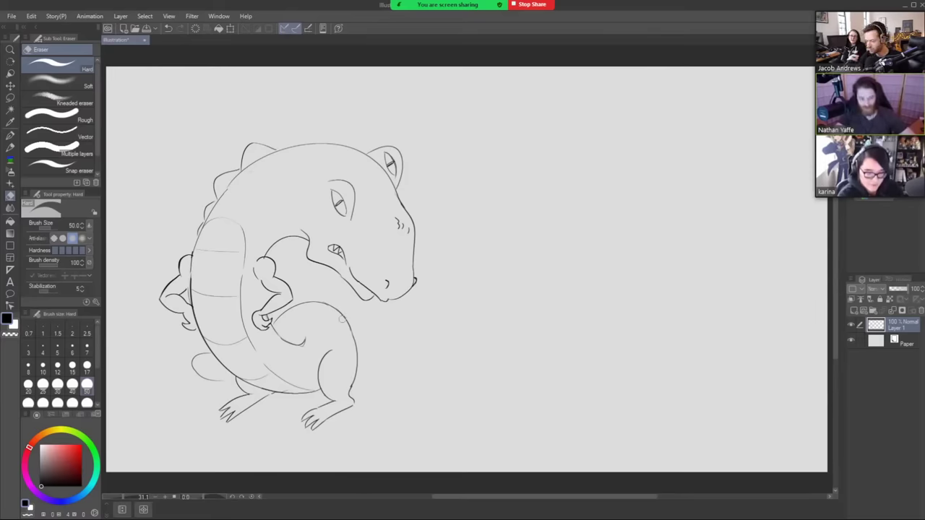
key(b)
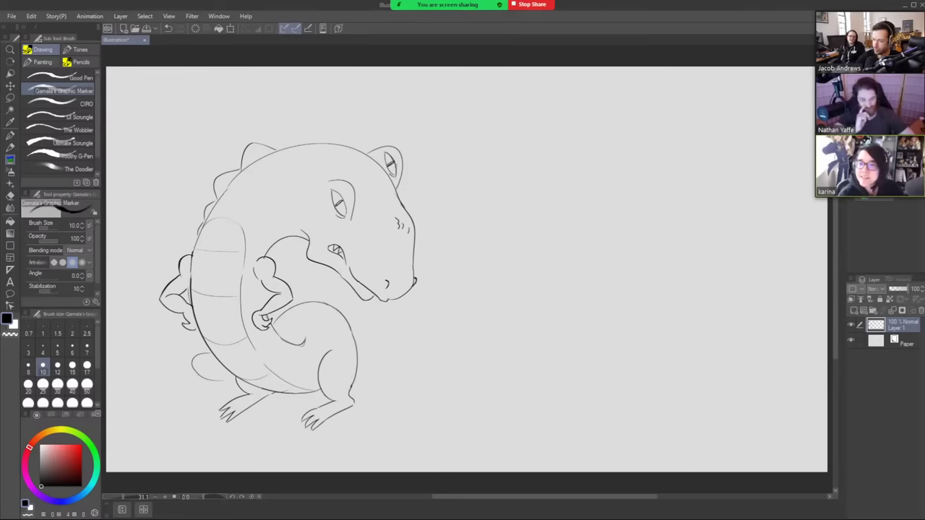
drag(330, 189, 331, 200)
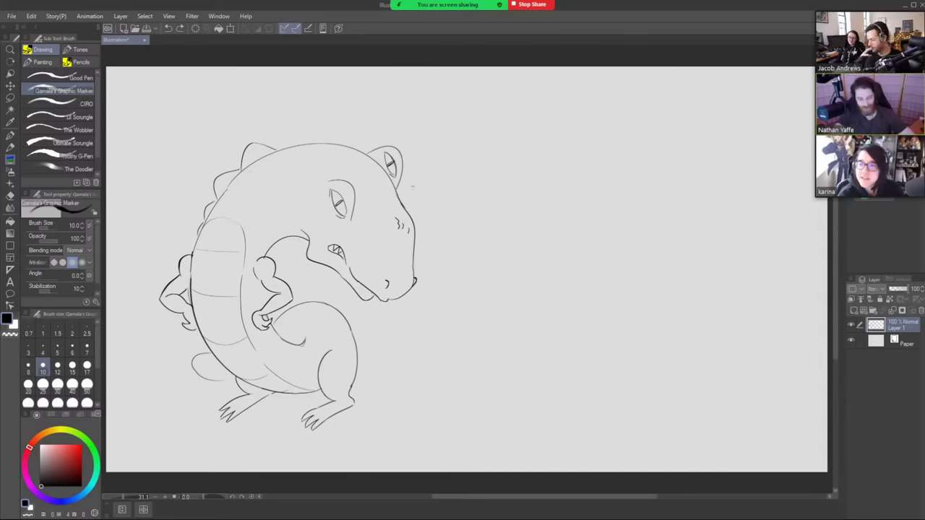
mouse_move(365, 153)
mouse_down()
mouse_move(308, 143)
mouse_move(273, 153)
mouse_up()
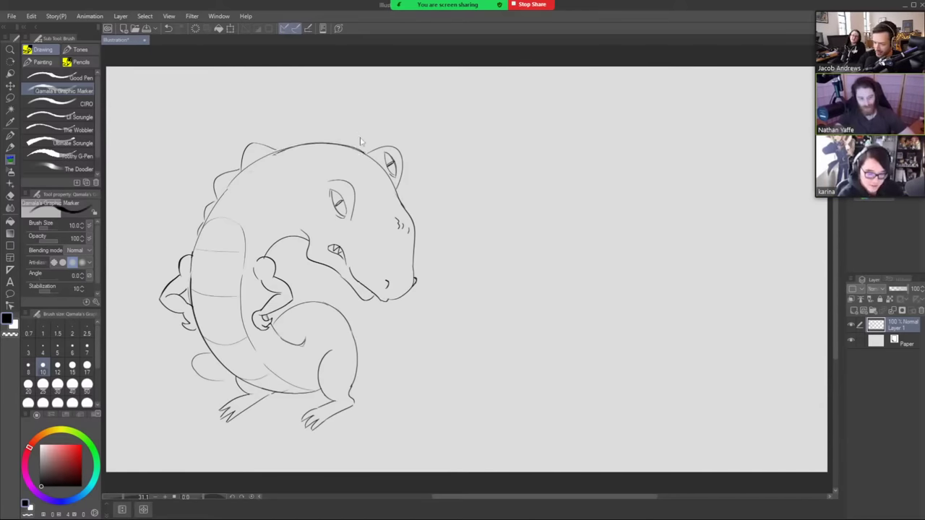
key(ctrl+z)
drag(367, 154, 271, 151)
key(ctrl+z)
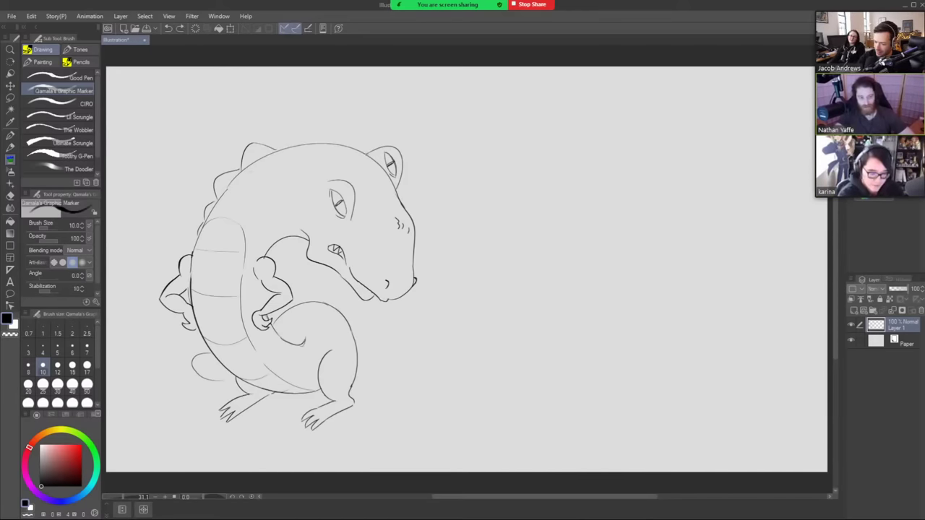
drag(367, 154, 262, 152)
key(ctrl+z)
mouse_move(364, 153)
mouse_down()
mouse_move(316, 144)
mouse_move(274, 151)
mouse_up()
key(ctrl+z)
mouse_move(367, 153)
mouse_down()
mouse_move(265, 148)
mouse_move(321, 140)
mouse_up()
key(ctrl+z)
key(ctrl+z)
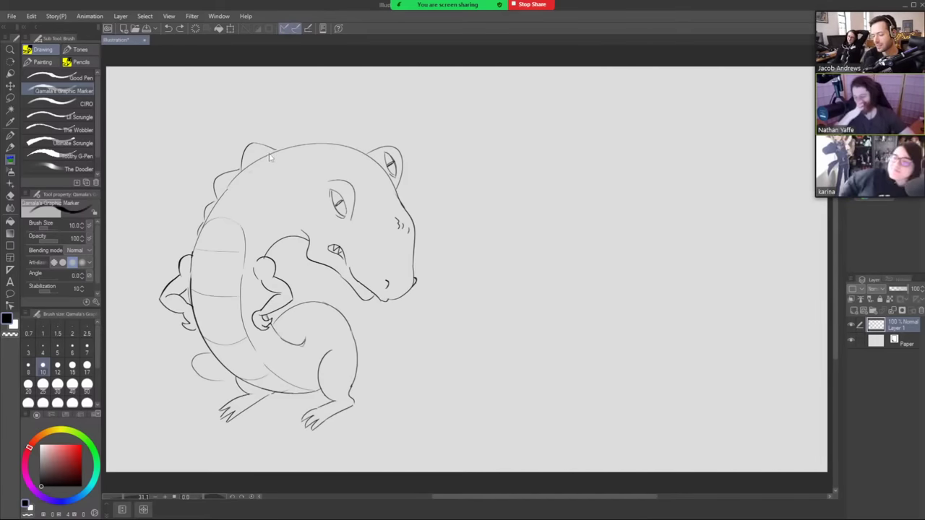
- Darken the head's upper contour from the first back ridge to the base of the far eye
drag(270, 153, 325, 144)
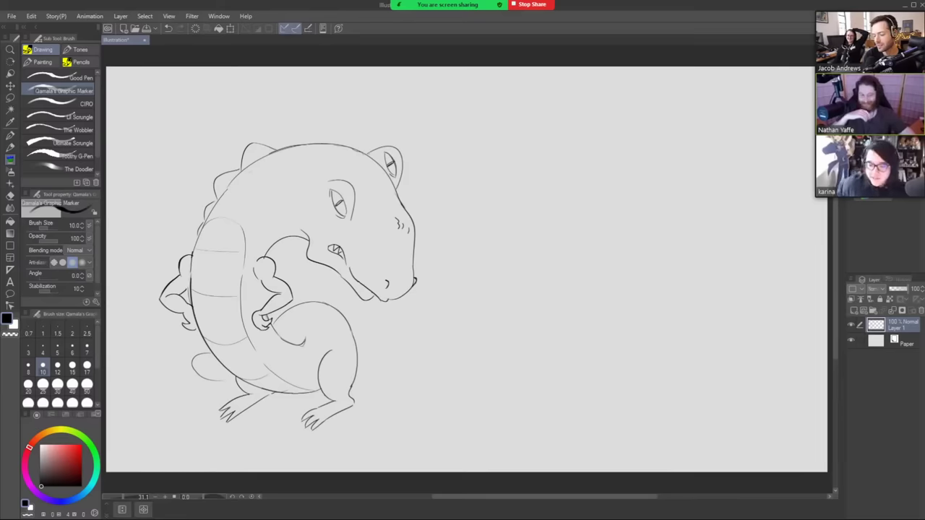
key(ctrl+z)
drag(360, 152, 377, 159)
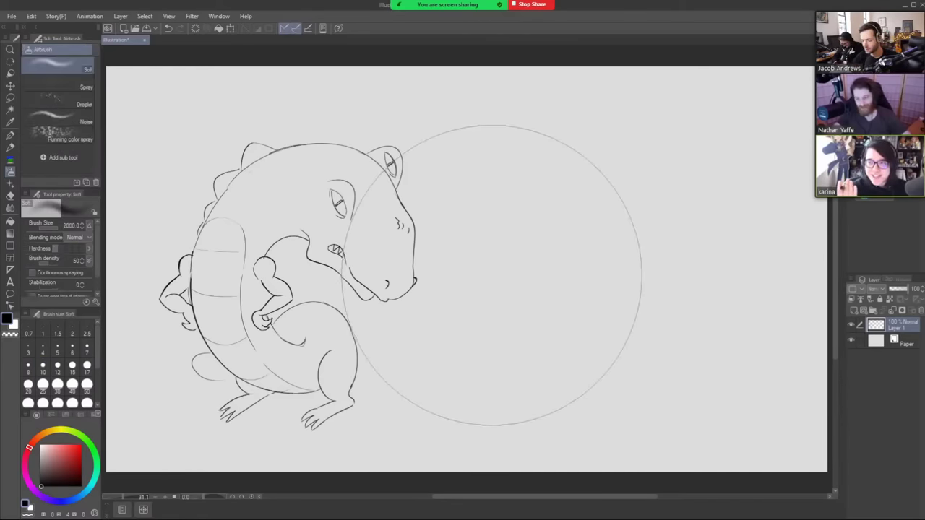
- Set the Graphic Marker brush size to 15 and draw a large circle on the empty canvas in front of the creature
key(bracketright)
key(bracketright)
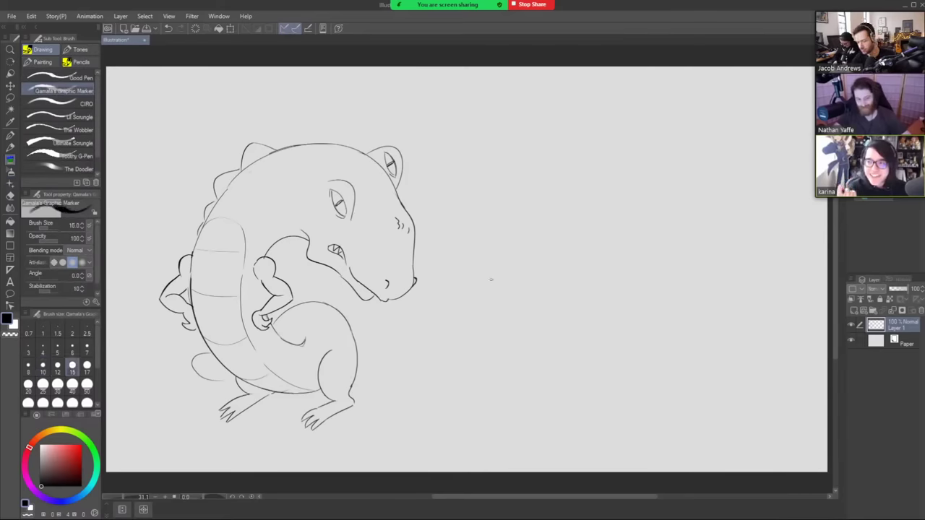
mouse_move(492, 286)
mouse_down()
mouse_move(523, 238)
mouse_move(509, 301)
mouse_up()
key(ctrl+z)
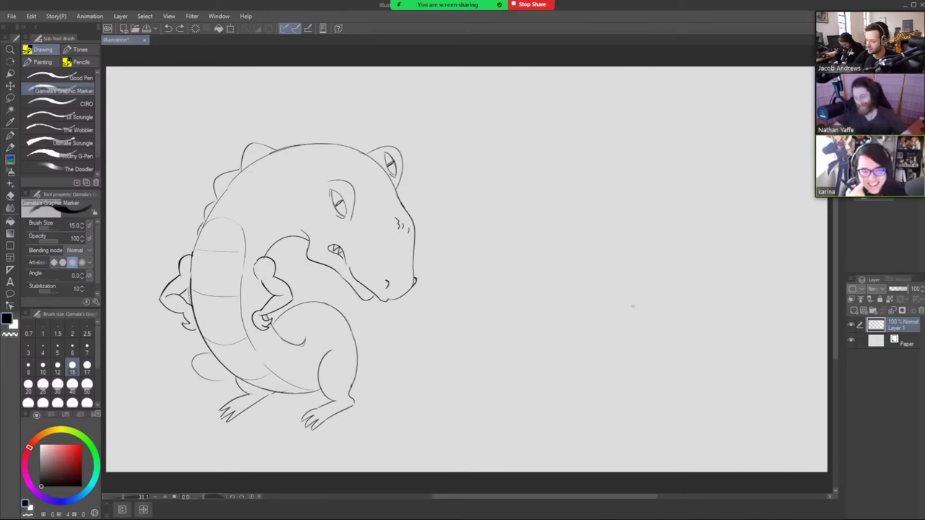
mouse_move(717, 249)
mouse_down()
mouse_move(708, 293)
mouse_move(594, 246)
mouse_move(630, 210)
mouse_move(661, 205)
mouse_move(707, 238)
mouse_up()
key(ctrl+z)
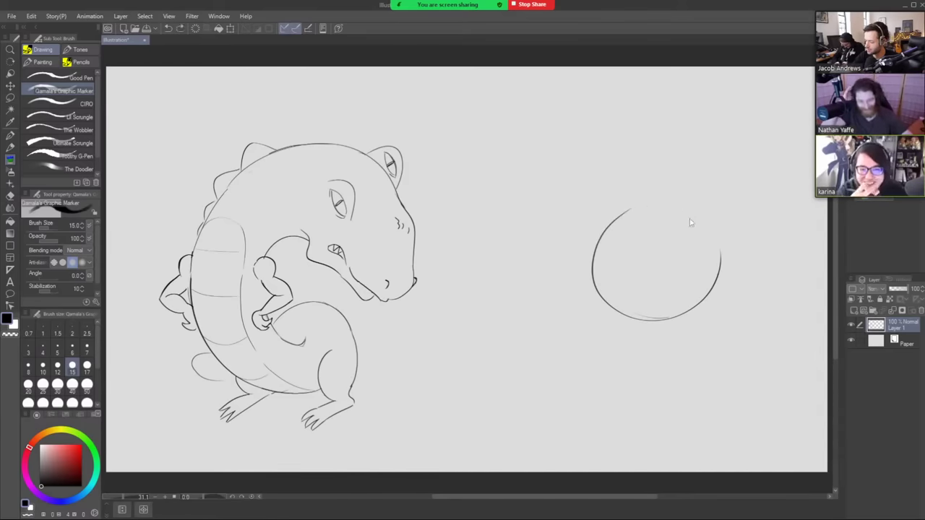
mouse_move(644, 205)
mouse_down()
mouse_move(713, 226)
mouse_move(720, 257)
mouse_up()
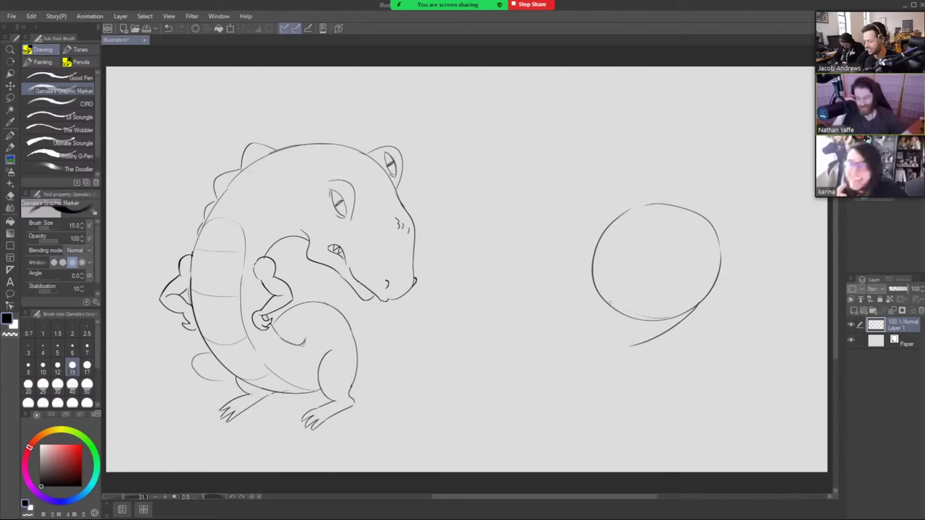
- Taper the circle into a balloon shape with a knotted end at its lower left, and erase the leftover arc inside
mouse_move(607, 302)
mouse_down()
mouse_move(596, 366)
mouse_move(620, 350)
mouse_move(616, 362)
mouse_move(619, 352)
mouse_move(584, 362)
mouse_move(603, 372)
mouse_move(594, 368)
mouse_up()
key(ctrl+z)
key(e)
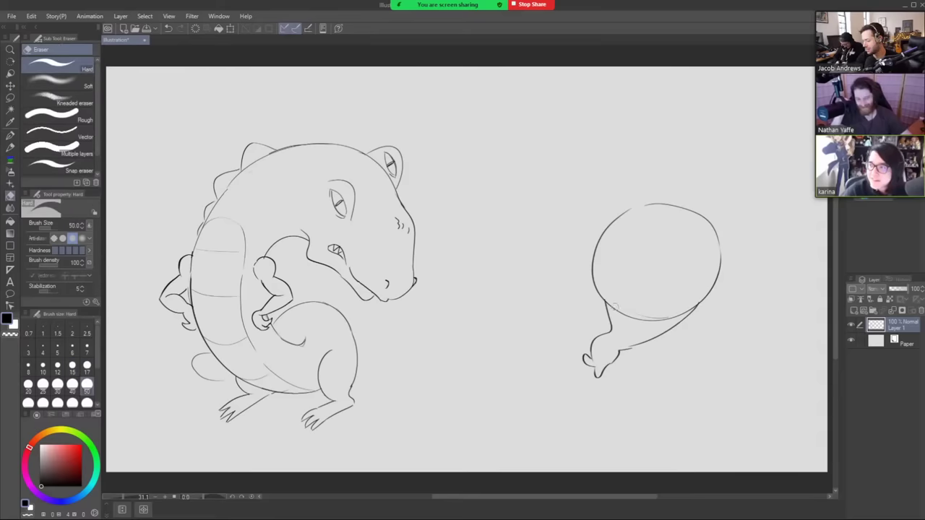
mouse_move(611, 305)
mouse_down()
mouse_move(641, 318)
mouse_move(675, 316)
mouse_up()
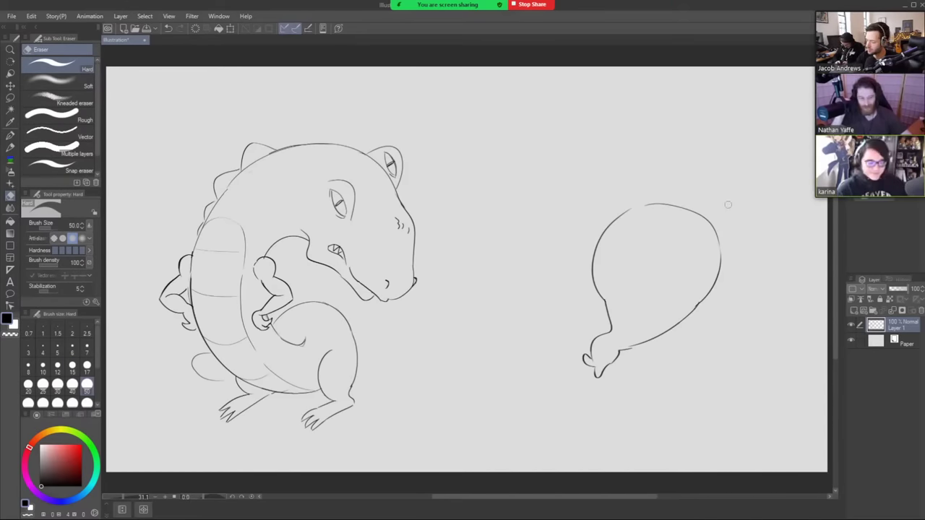
- Draw two small flattened oval eyes with dark pupils near the top of the balloon shape
key(b)
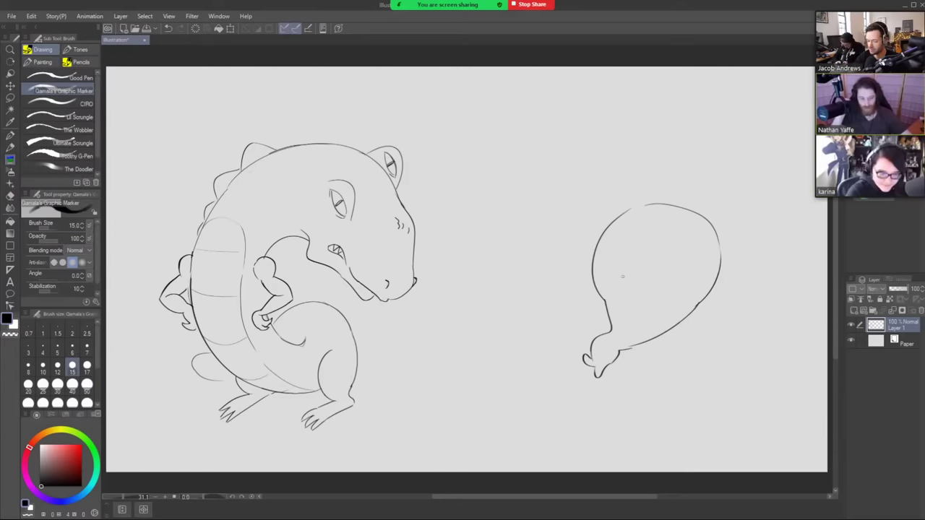
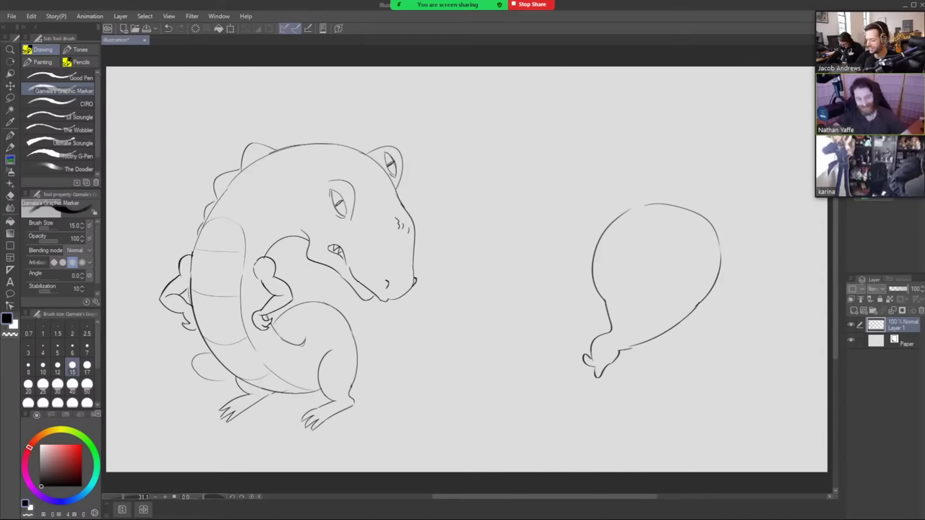
key(e)
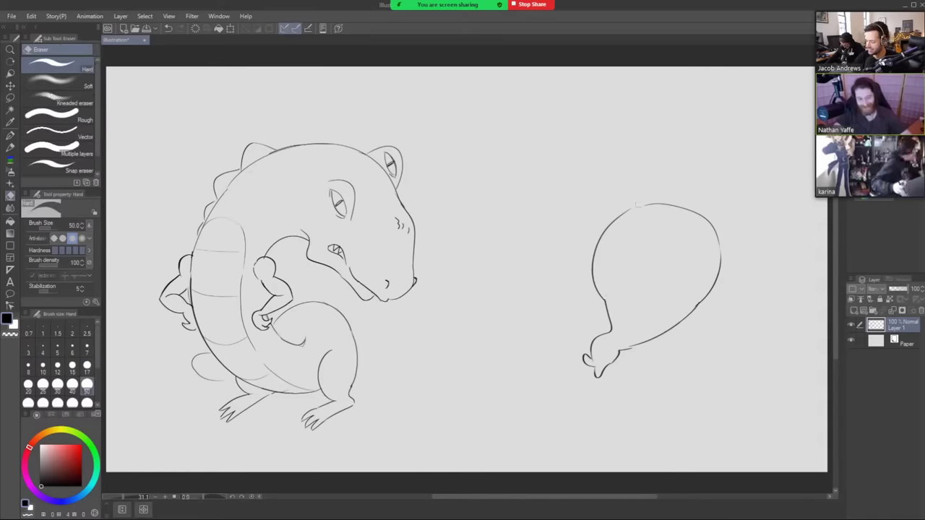
key(b)
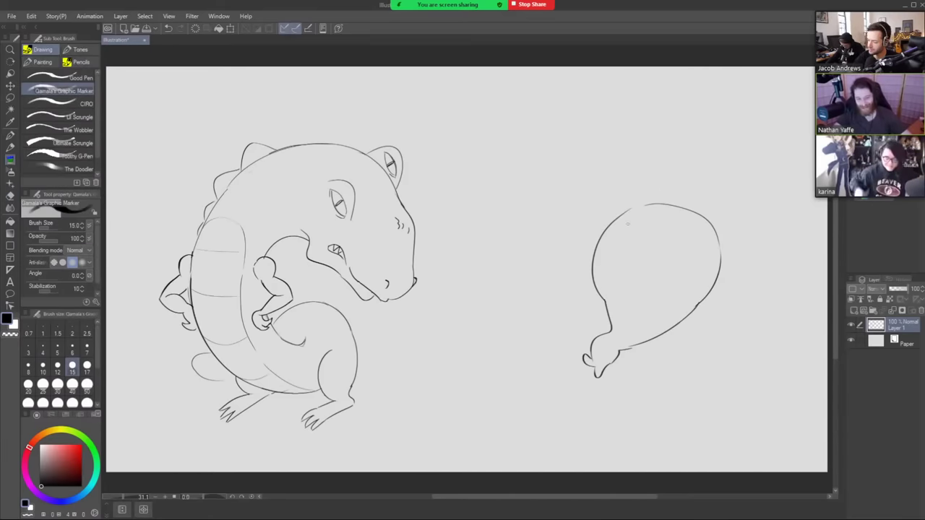
drag(625, 229, 630, 225)
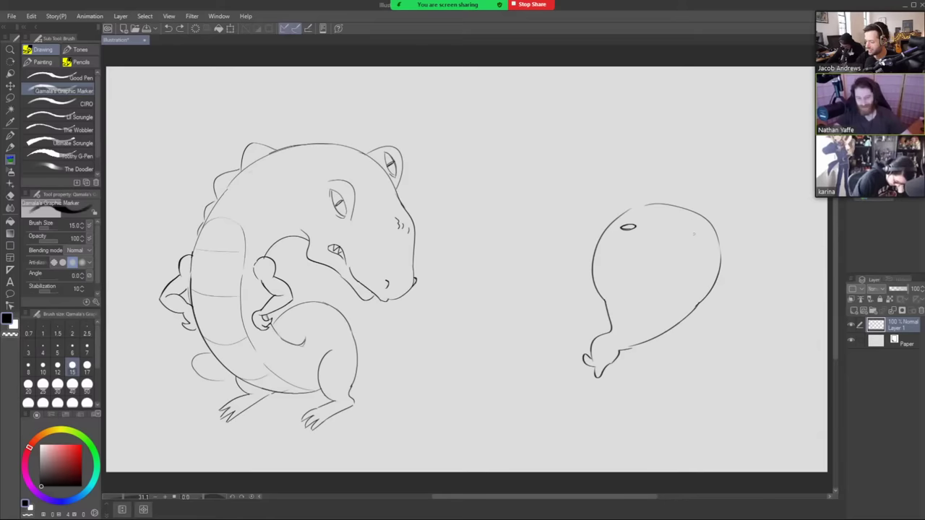
mouse_move(694, 235)
mouse_down()
mouse_move(684, 231)
mouse_move(699, 232)
mouse_up()
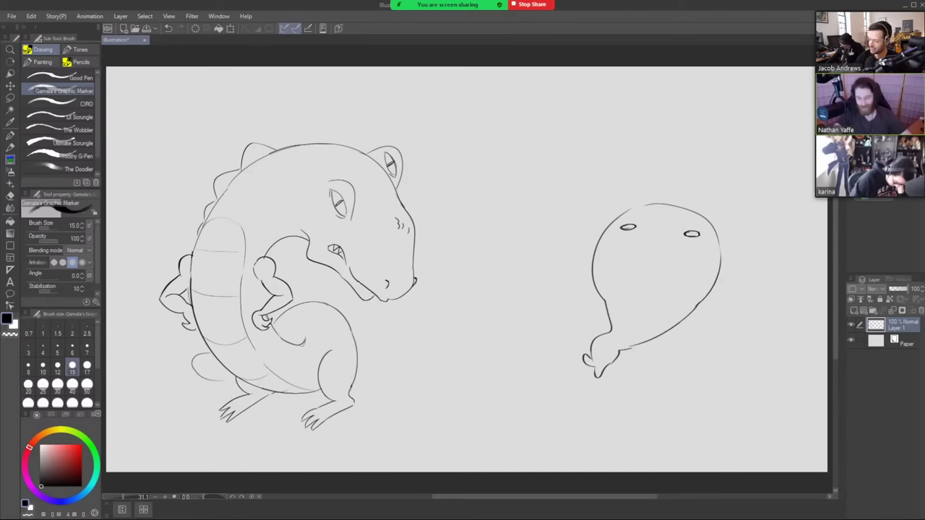
click(628, 227)
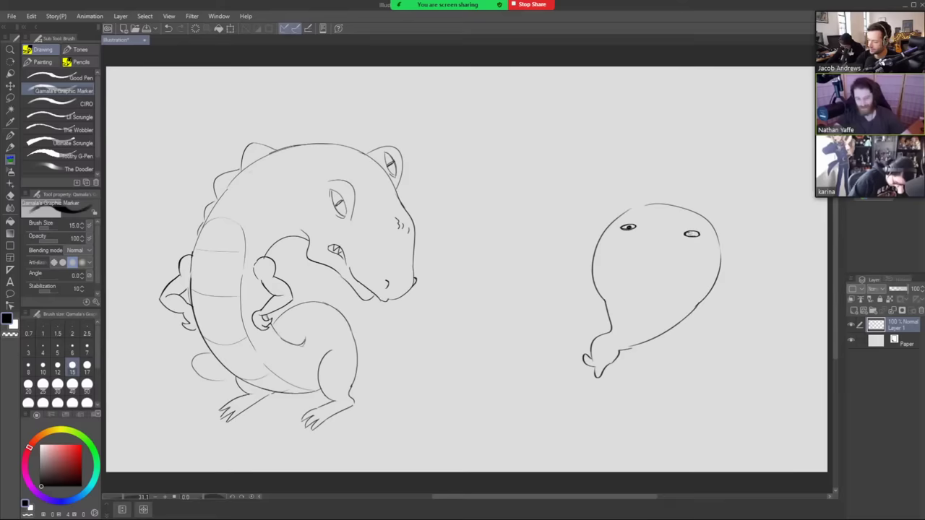
click(692, 235)
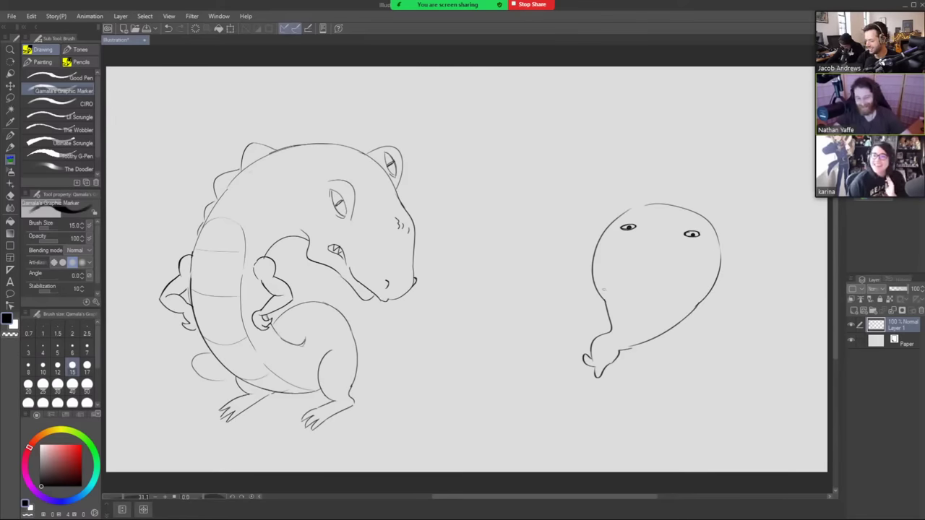
- Add a small pointed tusk on each side of the balloon shape, and draw an arched trunk contour with a curved crease below the eyes
drag(603, 289, 606, 310)
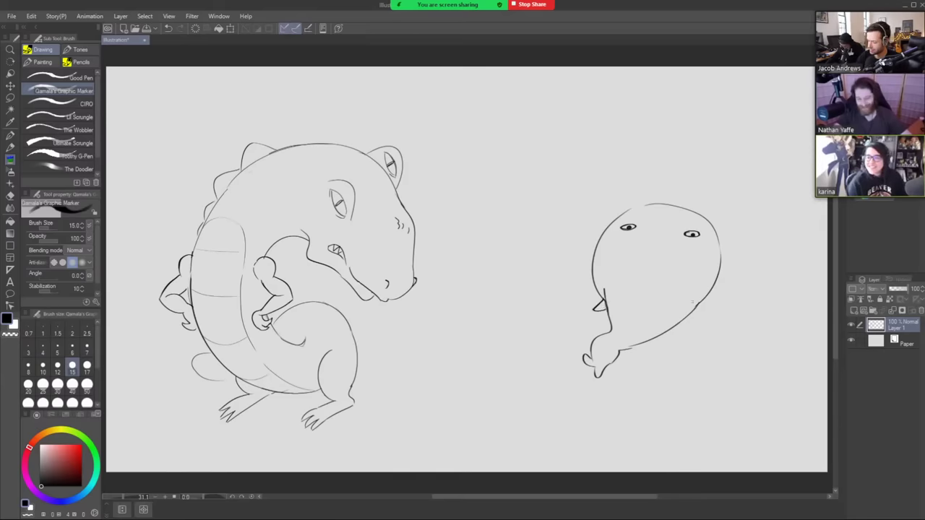
drag(693, 304, 699, 318)
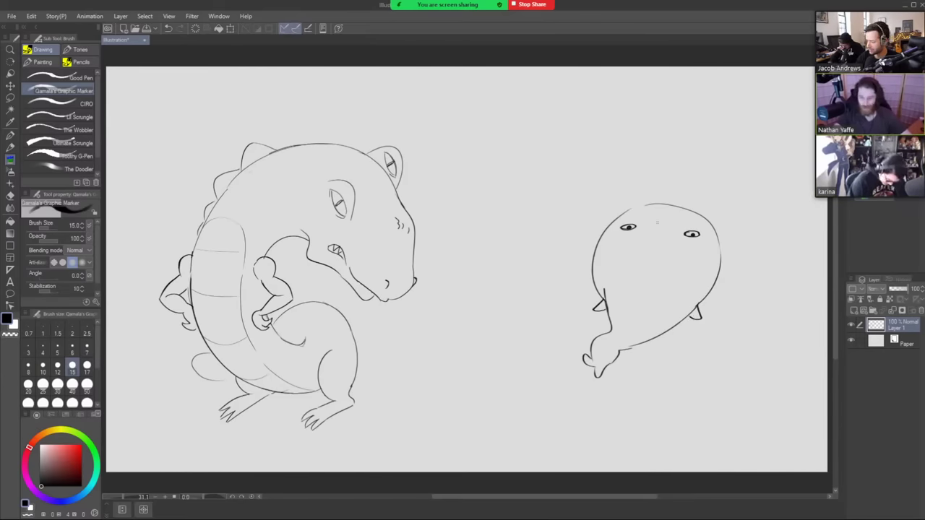
mouse_move(602, 284)
mouse_down()
mouse_move(618, 245)
mouse_move(612, 250)
mouse_move(682, 216)
mouse_move(661, 226)
mouse_move(696, 262)
mouse_up()
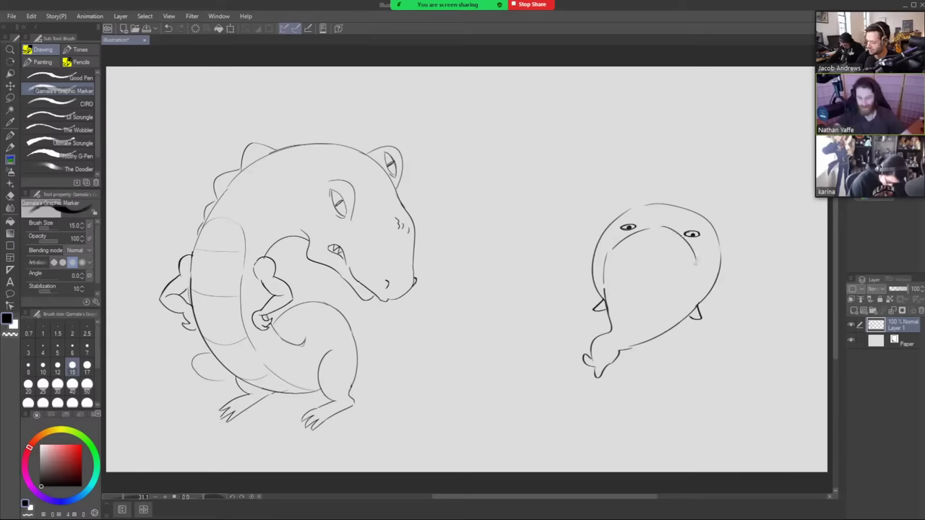
mouse_move(608, 271)
mouse_down()
mouse_move(687, 276)
mouse_move(696, 308)
mouse_up()
key(ctrl+z)
mouse_move(697, 259)
mouse_down()
mouse_move(698, 291)
mouse_move(685, 315)
mouse_up()
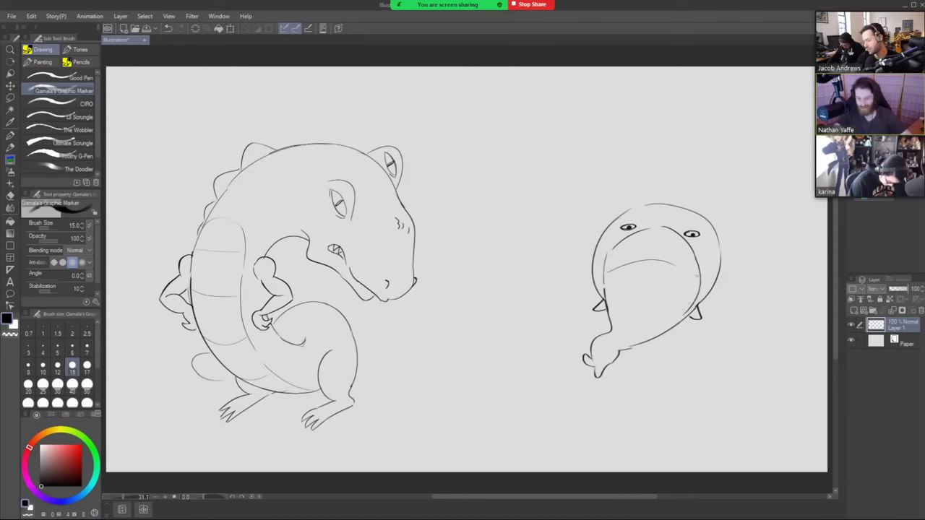
key(ctrl+z)
drag(696, 260, 685, 318)
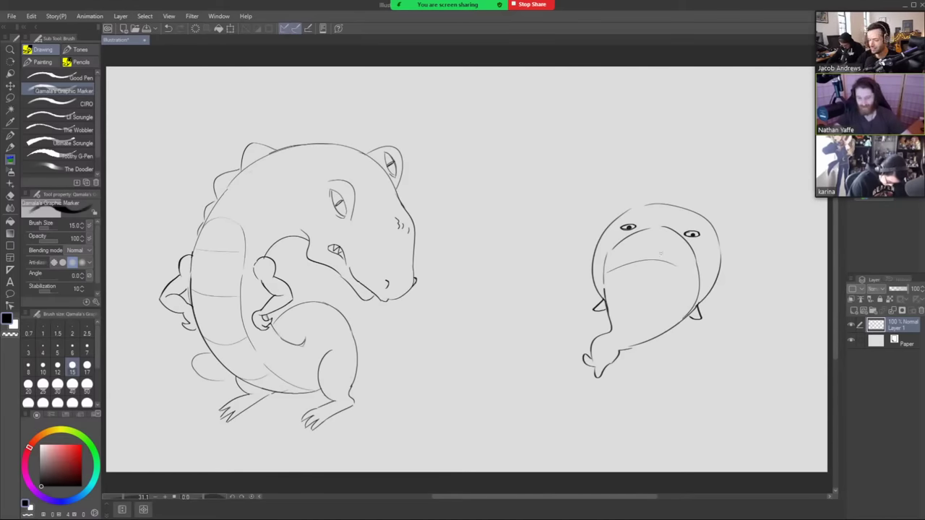
- Erase the reptilian creature's small toothy mouth corner and redraw it as a narrow, steeply slanted toothy opening
key(e)
mouse_move(335, 250)
mouse_down()
mouse_move(341, 254)
mouse_move(335, 238)
mouse_move(343, 256)
mouse_up()
key(b)
key(e)
key(b)
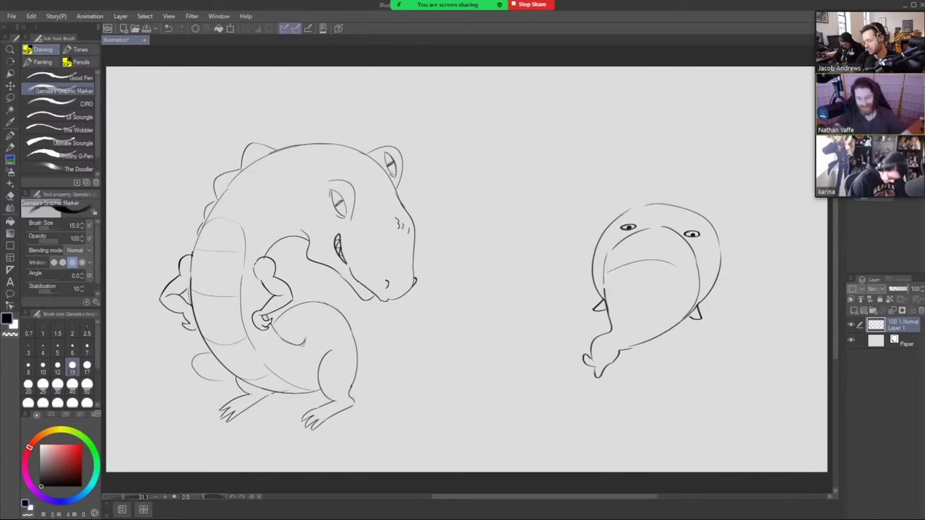
- Draw a large rounded ear with a pointed lower lobe on each side of the elephant's head
mouse_move(622, 215)
mouse_down()
mouse_move(598, 180)
mouse_move(539, 205)
mouse_move(556, 275)
mouse_up()
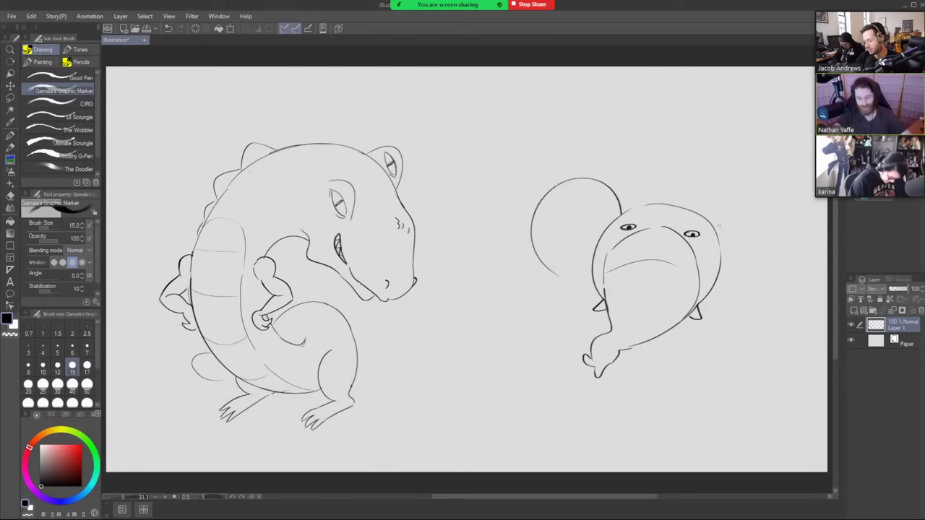
mouse_move(712, 228)
mouse_down()
mouse_move(789, 206)
mouse_move(738, 310)
mouse_up()
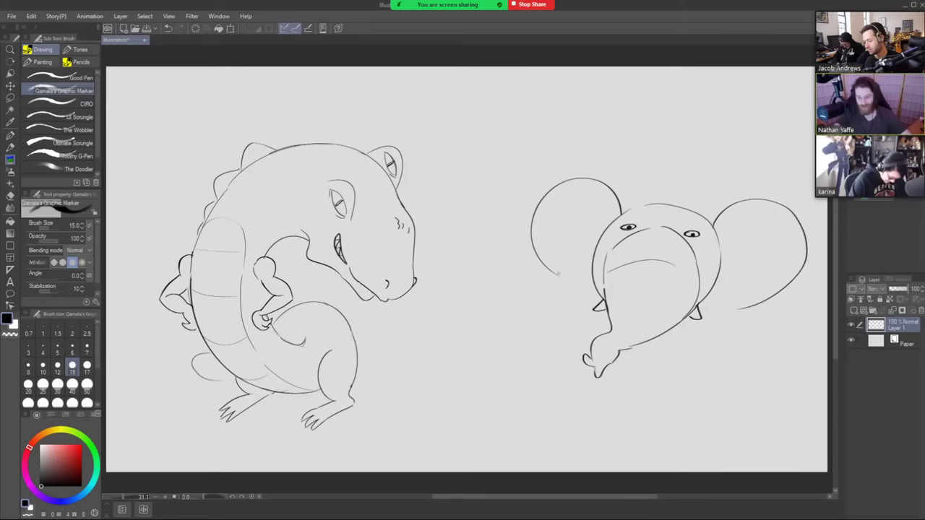
mouse_move(558, 273)
mouse_down()
mouse_move(545, 282)
mouse_move(593, 290)
mouse_up()
drag(737, 311, 706, 303)
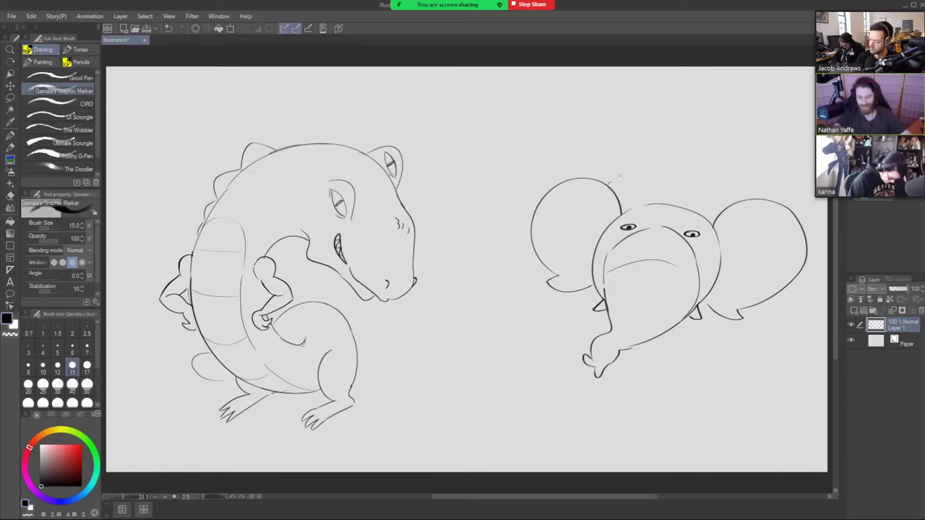
- Draw a large oval body outline behind the elephant's head, and erase the part that crosses the far ear
drag(619, 175, 731, 189)
key(ctrl+z)
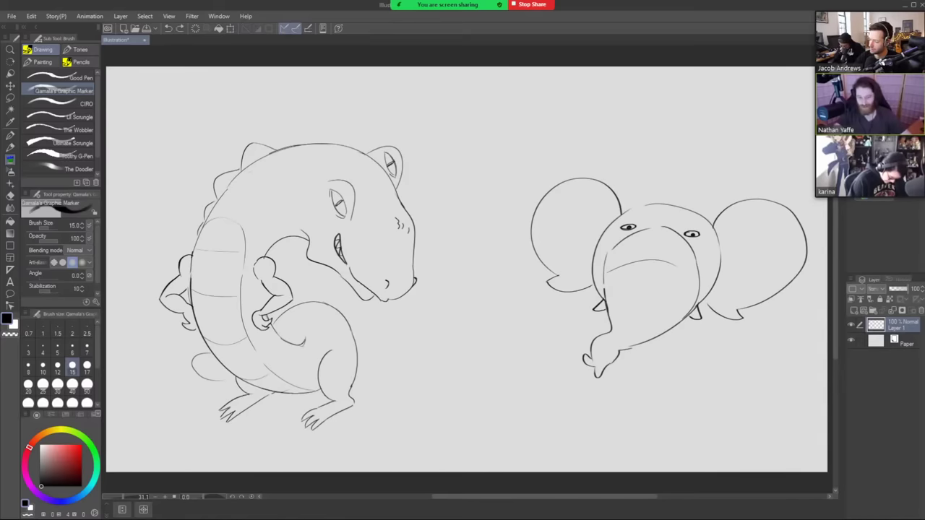
drag(698, 344, 705, 194)
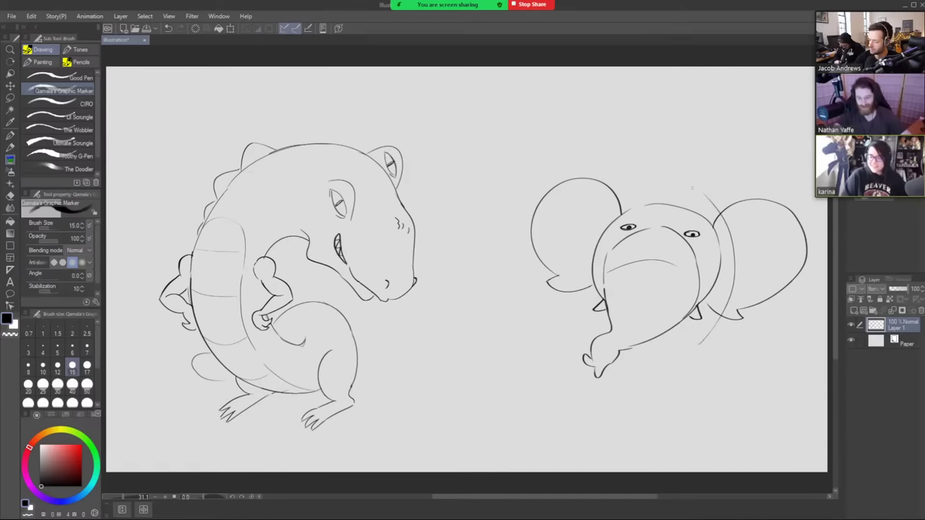
mouse_move(605, 143)
mouse_down()
mouse_move(484, 168)
mouse_move(442, 244)
mouse_move(449, 312)
mouse_move(545, 365)
mouse_up()
drag(618, 370, 695, 351)
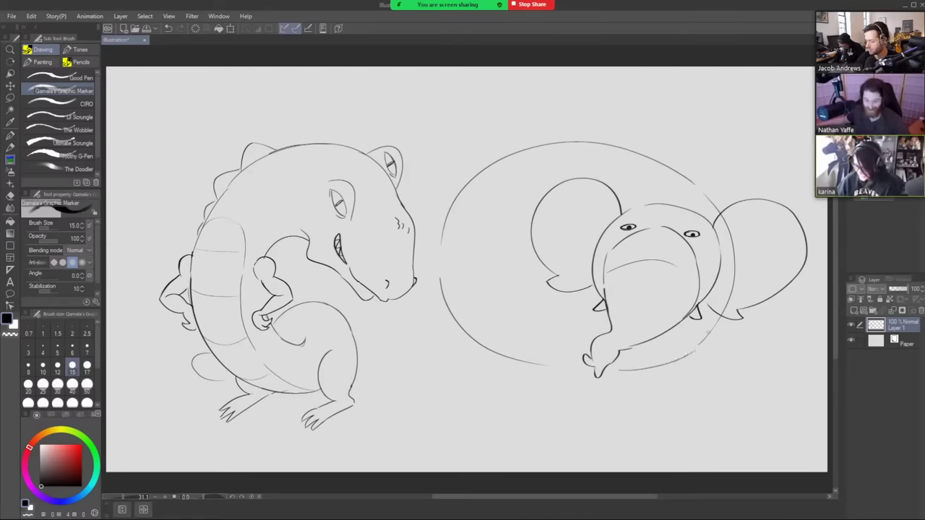
key(e)
mouse_move(723, 305)
mouse_down()
mouse_move(735, 258)
mouse_move(725, 216)
mouse_up()
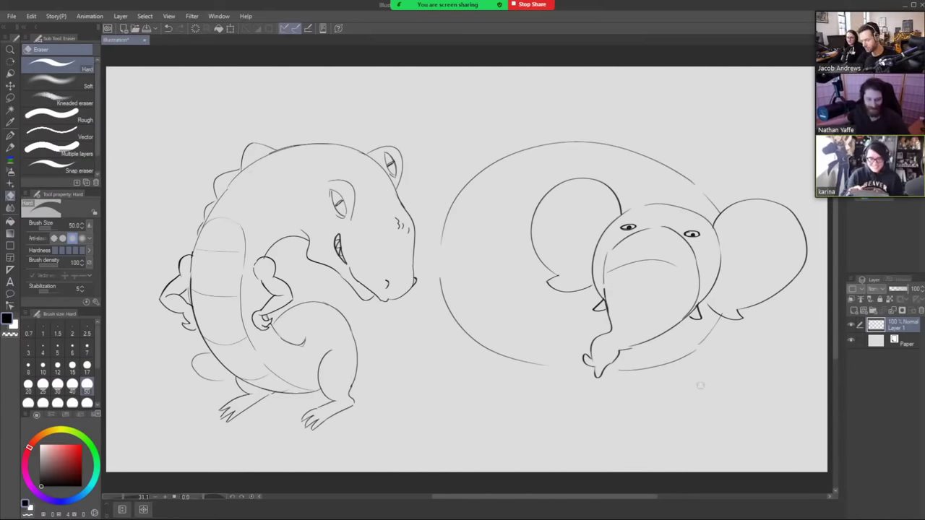
- Lasso the whole elephant, shift it slightly away from the reptilian creature, and clear the selection
key(comma)
key(m)
mouse_move(696, 414)
mouse_down()
mouse_move(552, 426)
mouse_move(441, 305)
mouse_move(432, 214)
mouse_move(550, 113)
mouse_move(714, 137)
mouse_move(799, 208)
mouse_move(829, 248)
mouse_move(758, 392)
mouse_move(706, 399)
mouse_up()
key(ctrl+t)
click(608, 452)
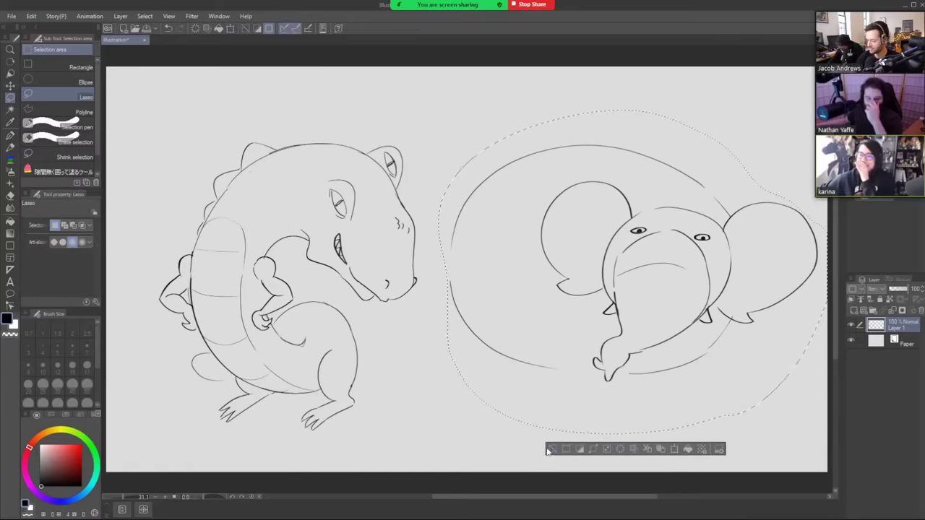
click(549, 448)
- Try curved inner contours inside both elephant ears, and undo them
key(b)
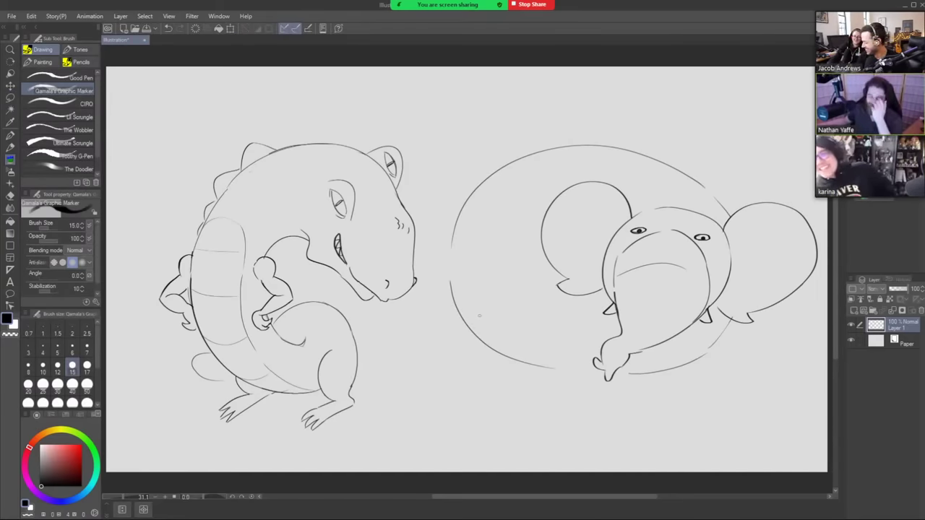
key(e)
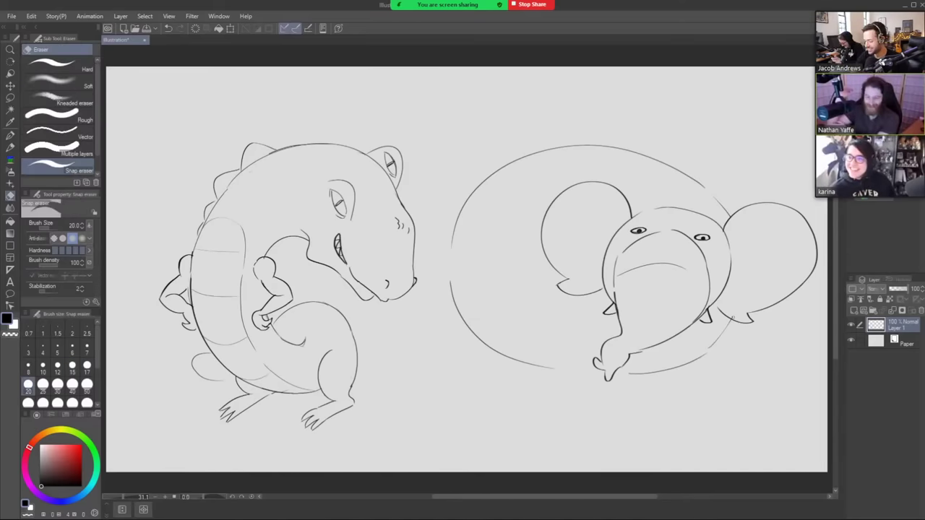
key(b)
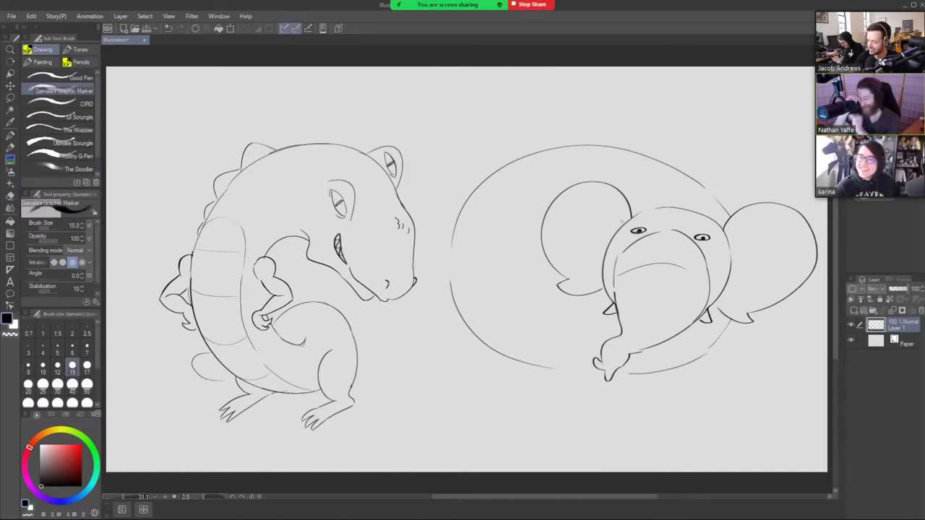
mouse_move(621, 221)
mouse_down()
mouse_move(583, 207)
mouse_move(578, 268)
mouse_up()
key(ctrl+z)
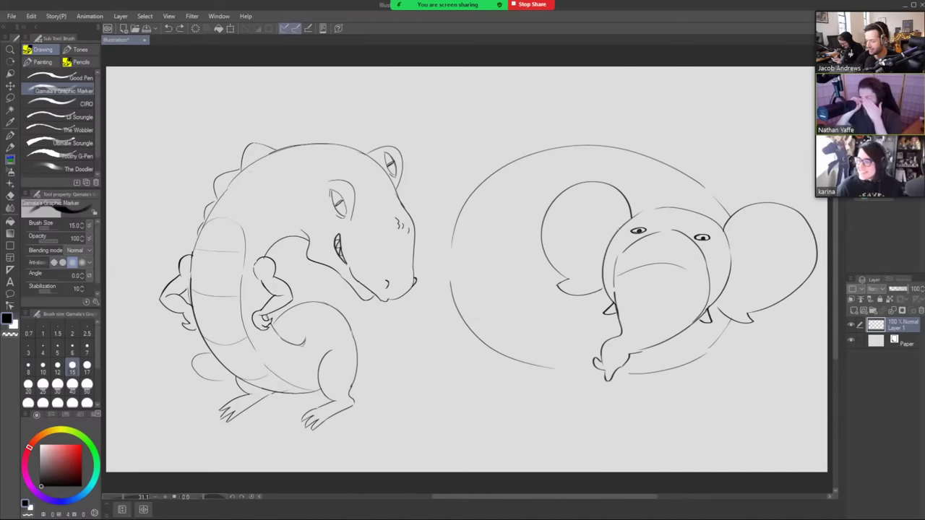
drag(629, 220, 564, 279)
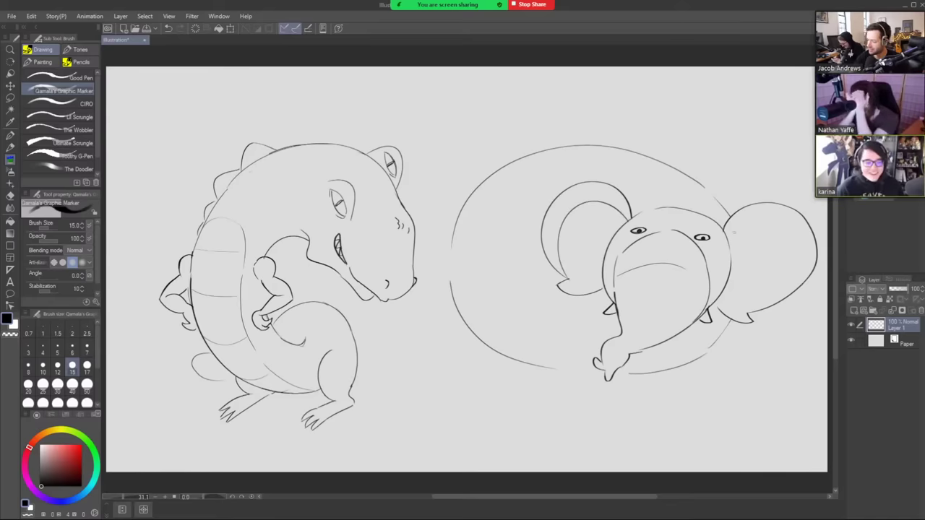
mouse_move(733, 235)
mouse_down()
mouse_move(775, 216)
mouse_move(755, 307)
mouse_move(791, 261)
mouse_move(730, 240)
mouse_up()
key(ctrl+z)
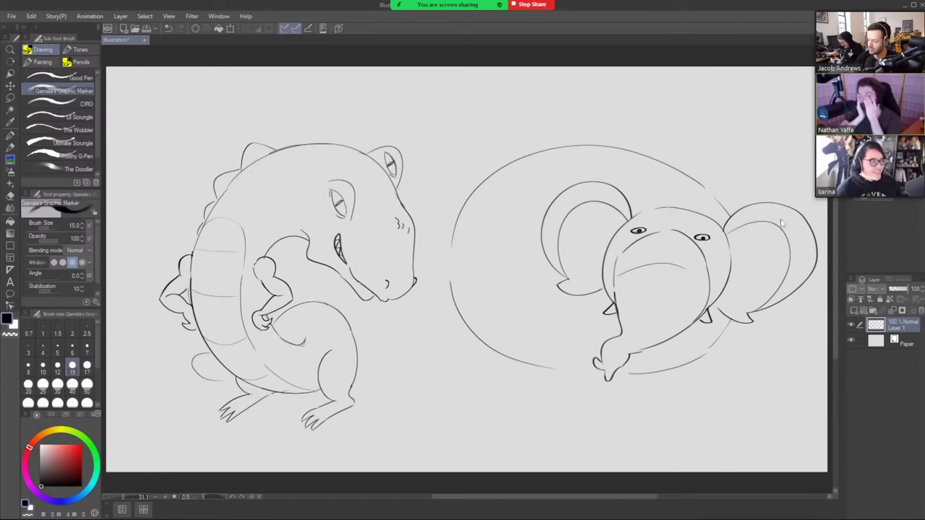
key(ctrl+z)
key(ctrl+z)
- Add curved creases across the elephant's trunk and its tip, and clean up the head outline between the ears
drag(665, 313, 697, 304)
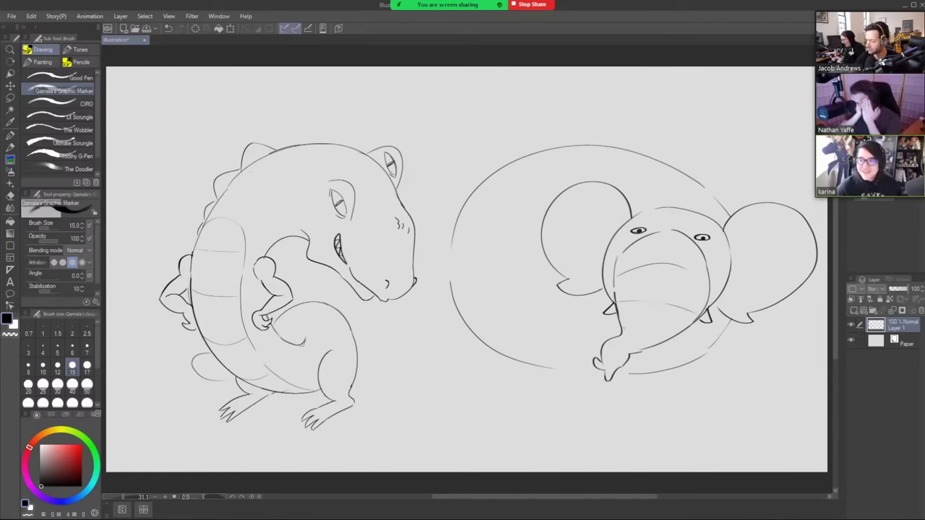
mouse_move(623, 330)
mouse_down()
mouse_move(648, 346)
mouse_move(629, 353)
mouse_move(623, 345)
mouse_up()
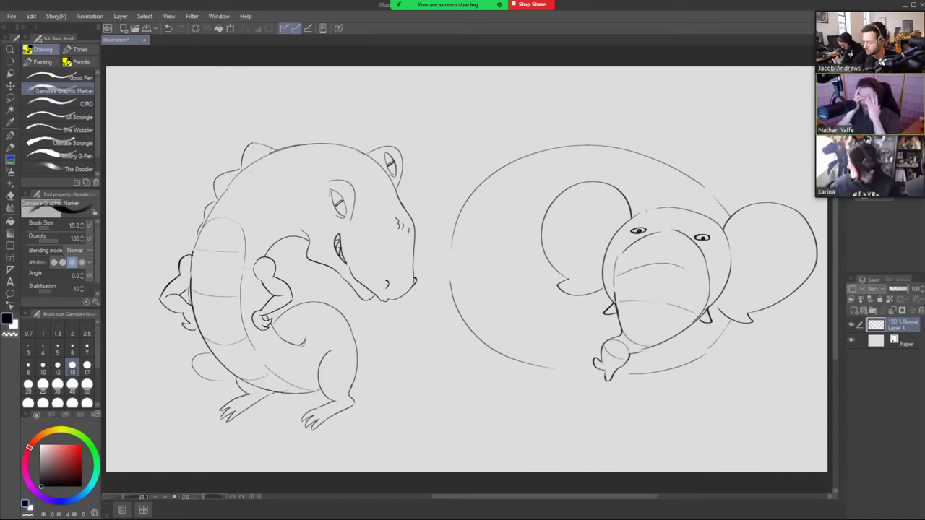
drag(646, 211, 658, 209)
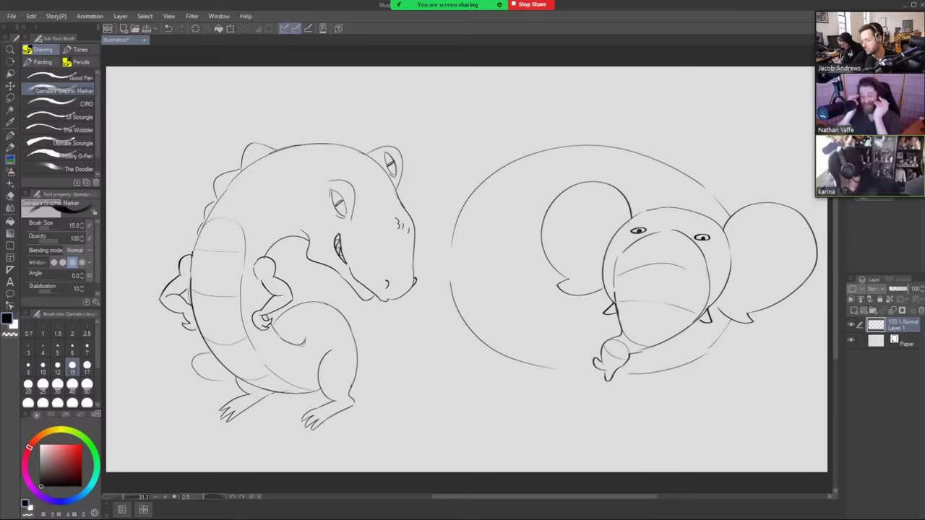
key(e)
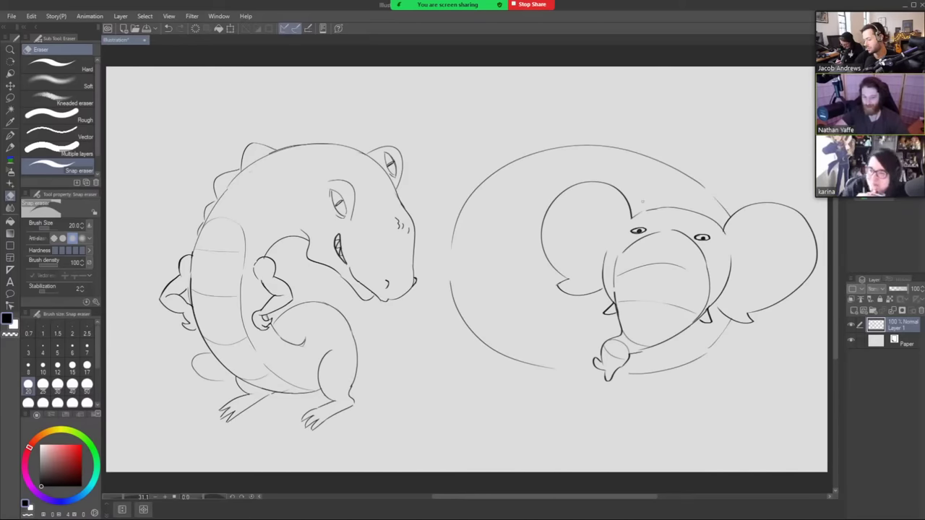
key(b)
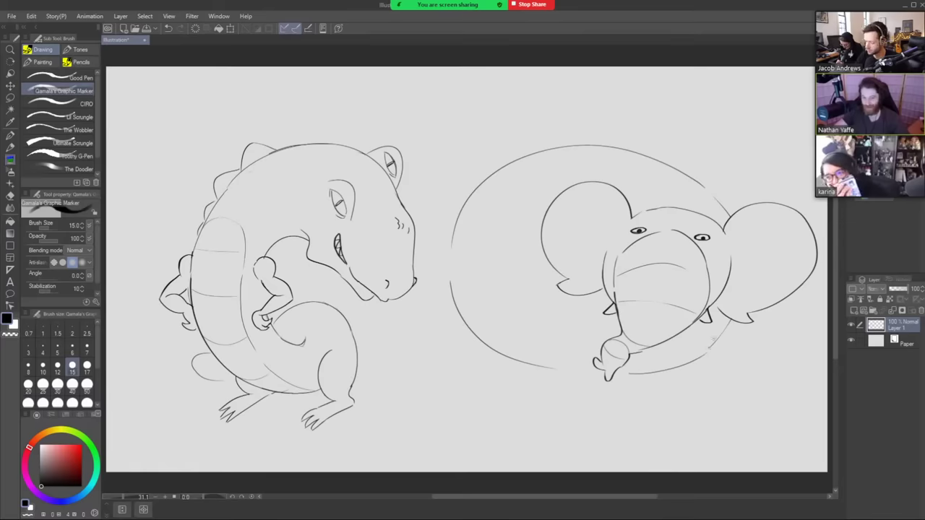
- Lasso the elephant's head, ears and trunk, try shifting them slightly lower on the body, and undo the move
key(m)
mouse_move(655, 361)
mouse_down()
mouse_move(623, 376)
mouse_move(561, 353)
mouse_move(518, 224)
mouse_move(609, 163)
mouse_move(718, 212)
mouse_move(732, 213)
mouse_move(772, 173)
mouse_move(804, 195)
mouse_move(828, 238)
mouse_move(778, 349)
mouse_move(689, 377)
mouse_move(627, 382)
mouse_up()
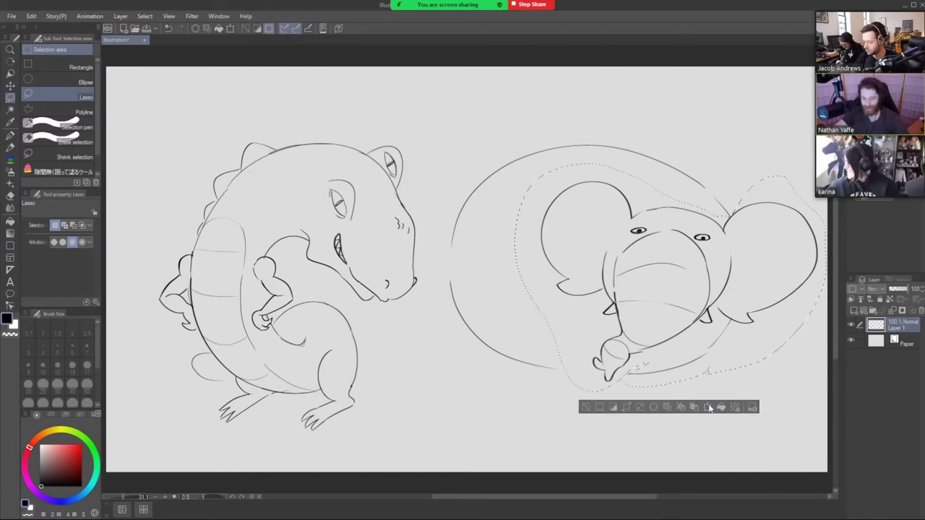
click(709, 407)
drag(719, 367, 713, 385)
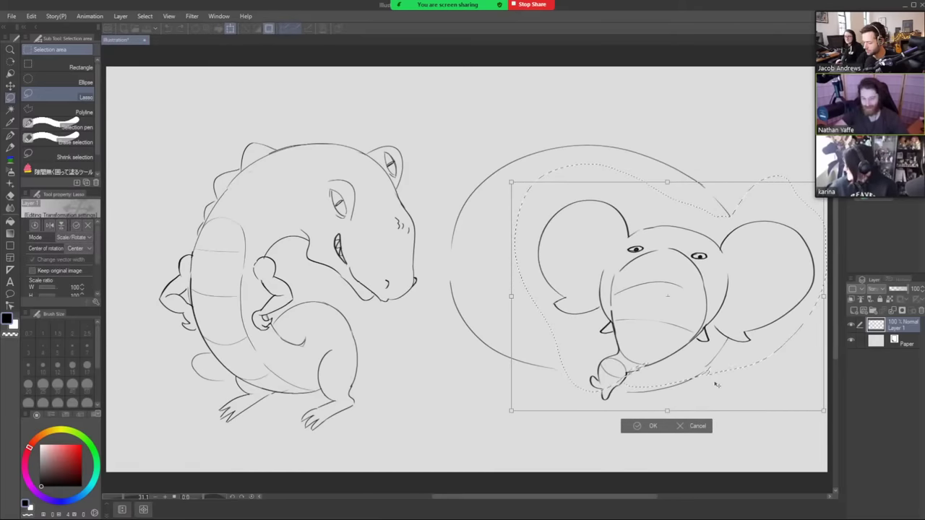
key(ctrl+z)
click(654, 406)
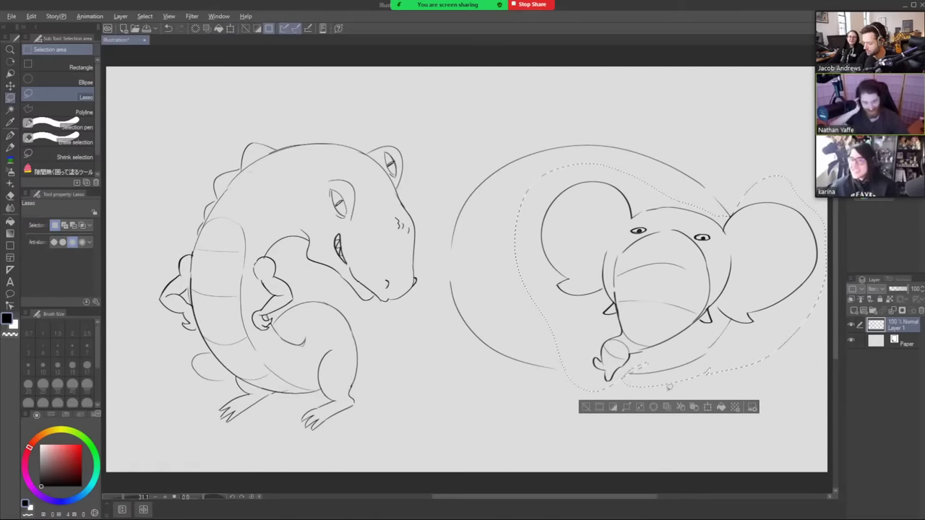
- Exclude the lower body curve from the selection, lower the elephant's head, rotate it slightly counterclockwise, and clear the selection
mouse_move(622, 383)
mouse_down()
mouse_move(736, 317)
mouse_move(776, 362)
mouse_move(751, 381)
mouse_move(684, 387)
mouse_move(730, 365)
mouse_move(672, 381)
mouse_move(719, 368)
mouse_move(718, 418)
mouse_up()
click(711, 407)
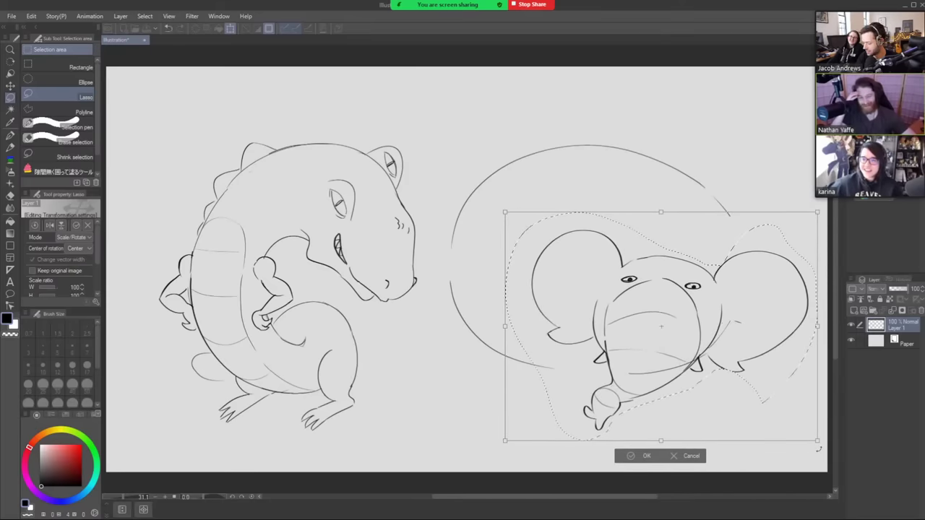
drag(822, 449, 831, 437)
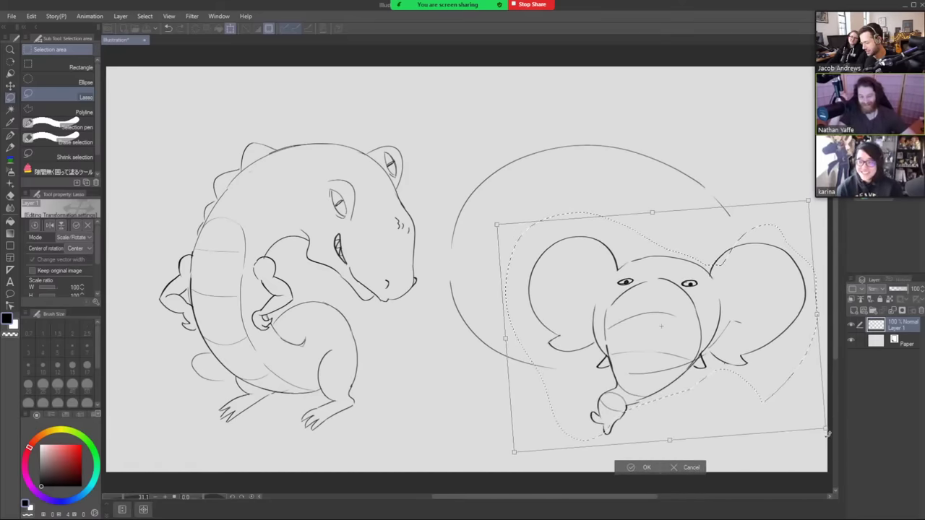
drag(785, 409, 786, 409)
click(641, 467)
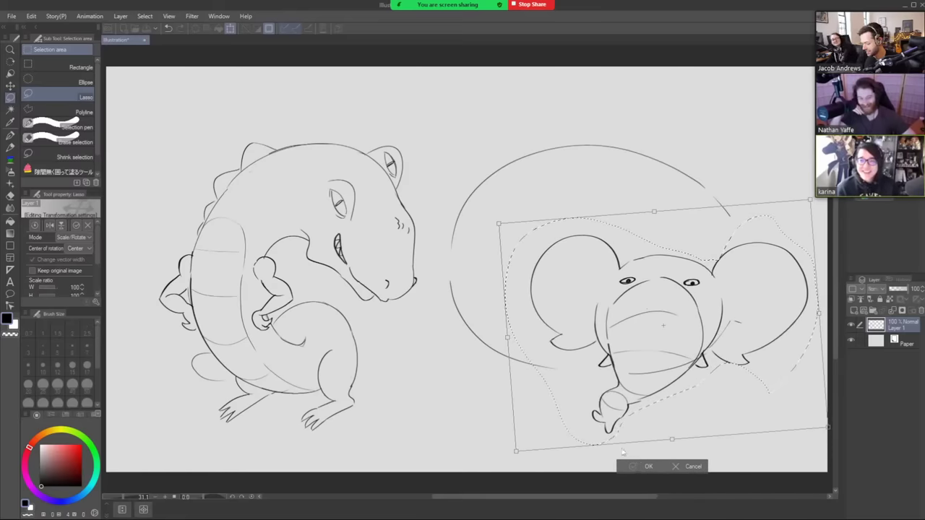
click(578, 459)
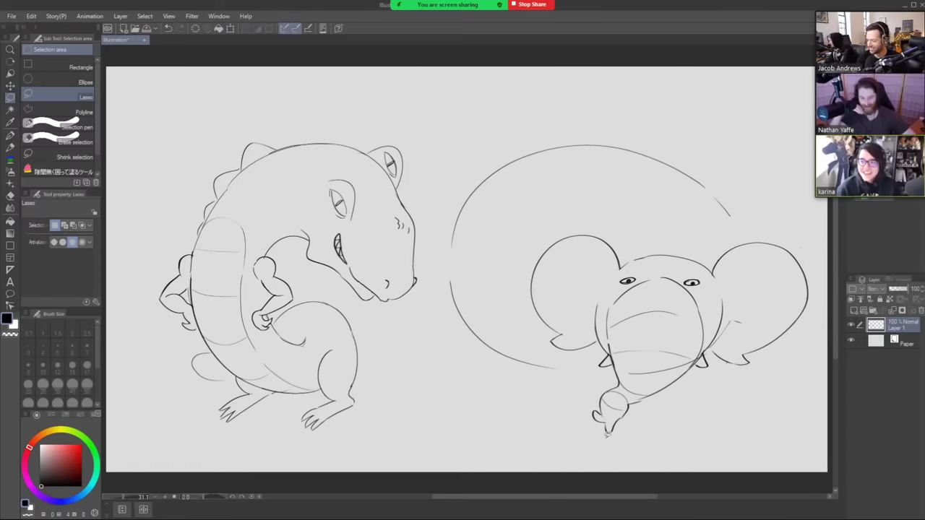
- Erase the leftover body lines beside the cheek and across the lower trunk, enlarging the eraser to 50
key(e)
mouse_move(717, 332)
mouse_down()
mouse_move(712, 344)
mouse_move(737, 326)
mouse_up()
key(bracketright)
key(bracketright)
key(bracketright)
key(bracketright)
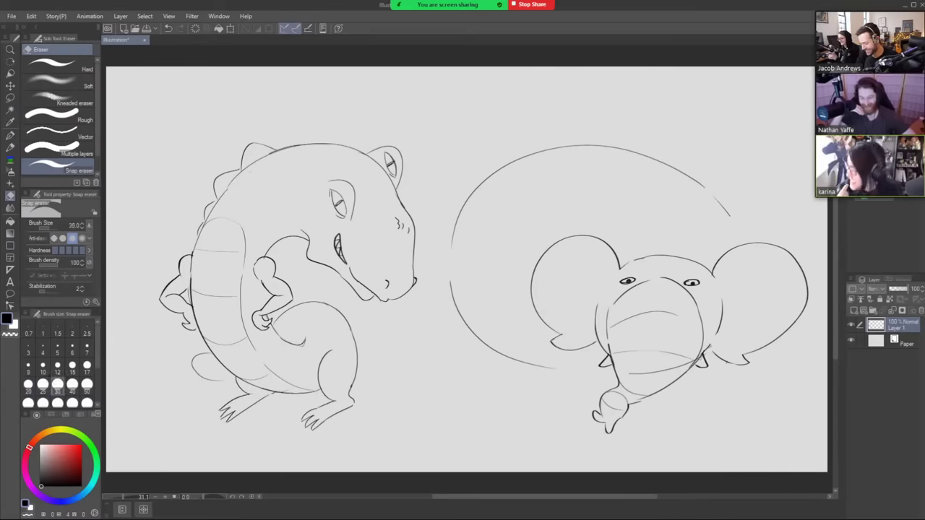
drag(698, 359, 628, 374)
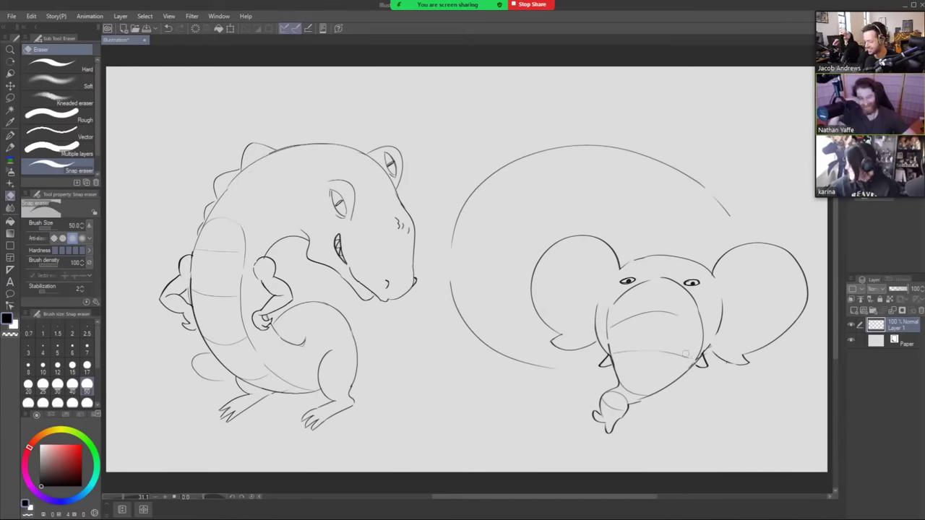
- Draw the elephant's two front legs stretched out sideways from beneath the ears, redoing unsatisfactory strokes
key(b)
mouse_move(564, 370)
mouse_down()
mouse_move(510, 382)
mouse_move(498, 357)
mouse_move(544, 339)
mouse_move(532, 367)
mouse_move(604, 372)
mouse_move(571, 371)
mouse_move(591, 368)
mouse_up()
key(e)
key(b)
key(ctrl+z)
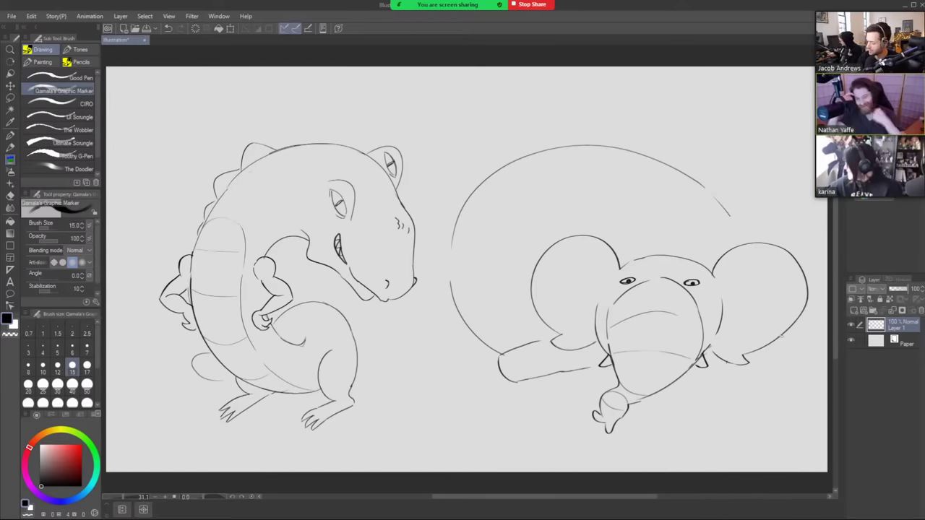
mouse_move(781, 336)
mouse_down()
mouse_move(795, 345)
mouse_move(792, 368)
mouse_move(778, 349)
mouse_move(776, 369)
mouse_move(763, 377)
mouse_move(711, 375)
mouse_up()
key(ctrl+z)
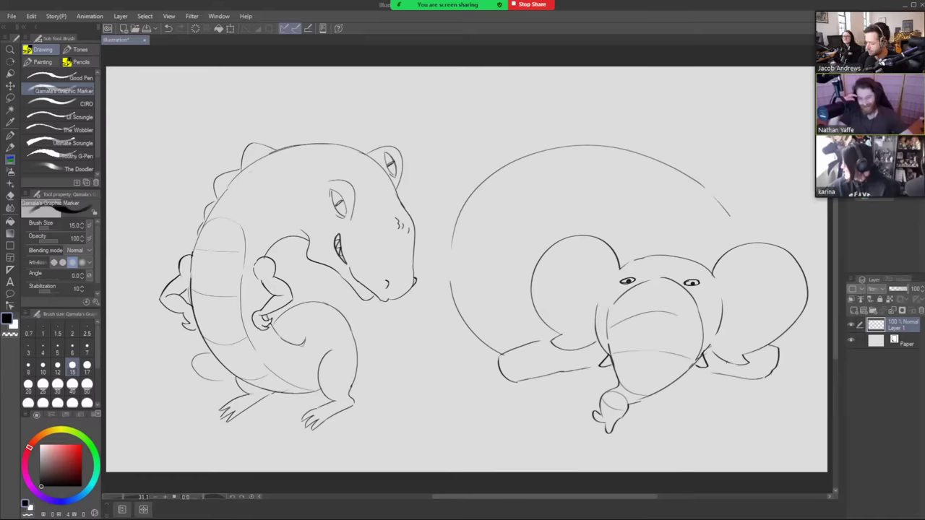
- Add a short hind leg sticking out behind the elephant's body, and extend the body outline to the leg and far ear
mouse_move(457, 309)
mouse_down()
mouse_move(425, 309)
mouse_move(417, 289)
mouse_move(453, 275)
mouse_move(463, 305)
mouse_up()
key(e)
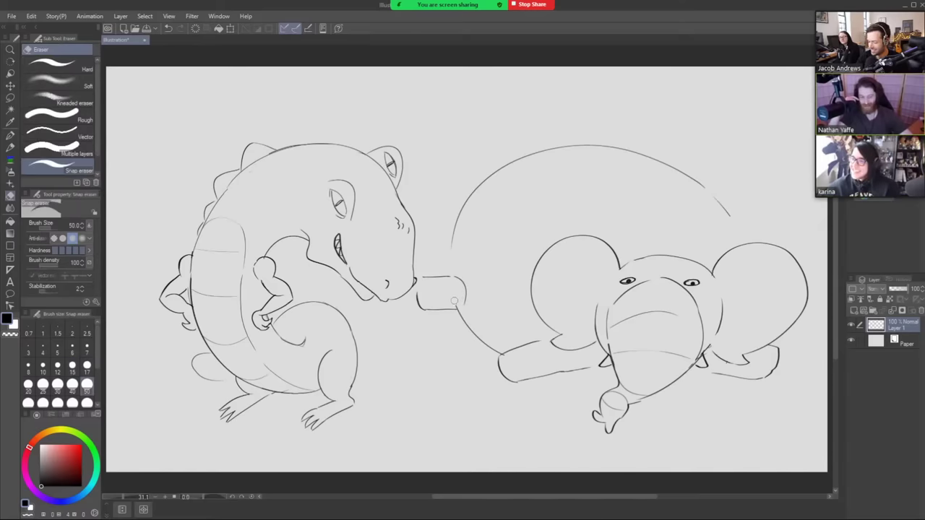
key(b)
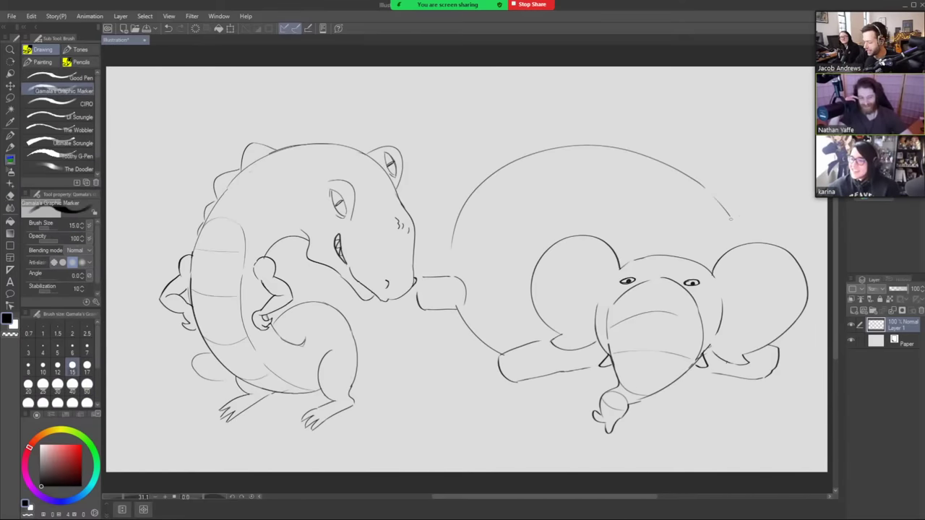
drag(729, 217, 739, 243)
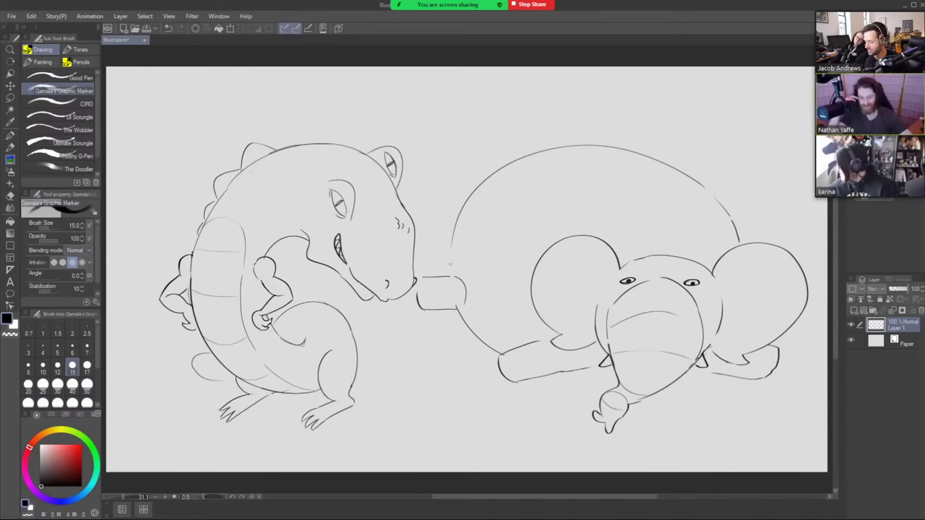
drag(450, 269, 453, 253)
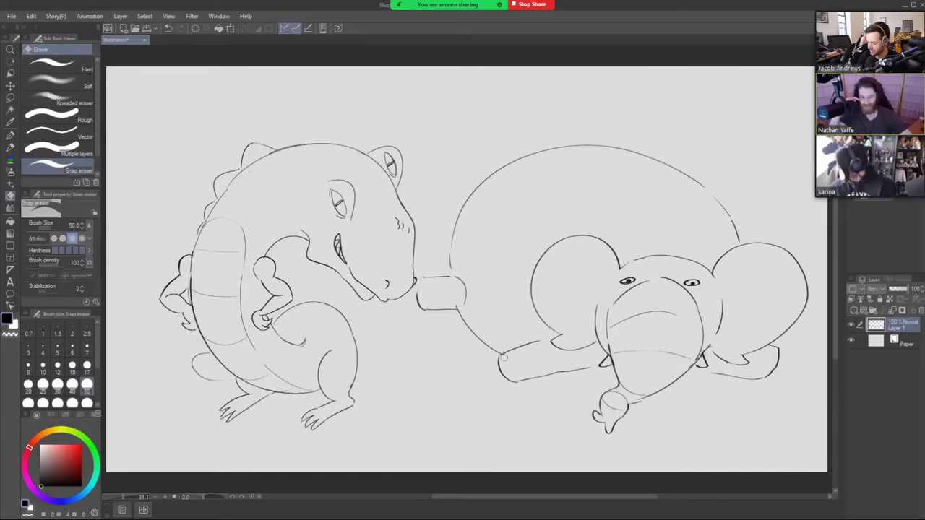
- Draw the round sole on the near front foot and rounded toenails on all three visible feet
drag(506, 354, 519, 381)
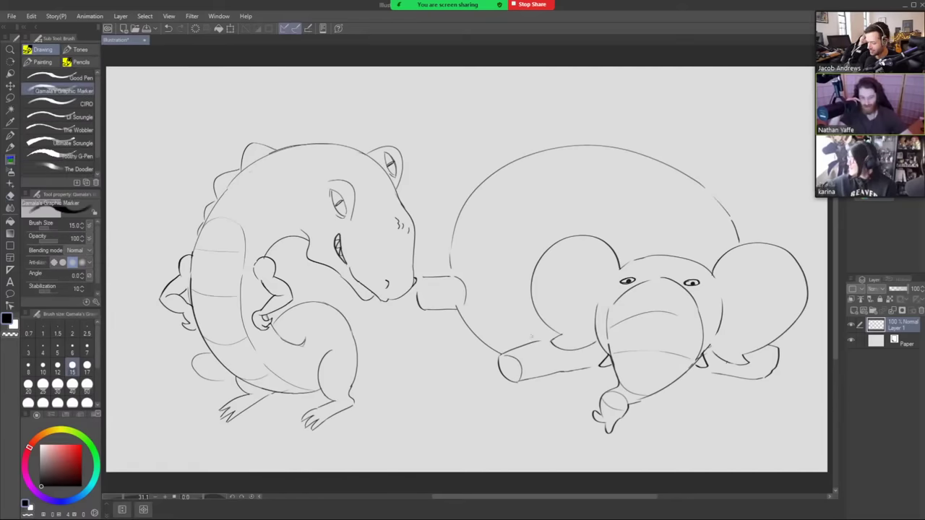
mouse_move(424, 279)
mouse_down()
mouse_move(425, 309)
mouse_move(435, 277)
mouse_up()
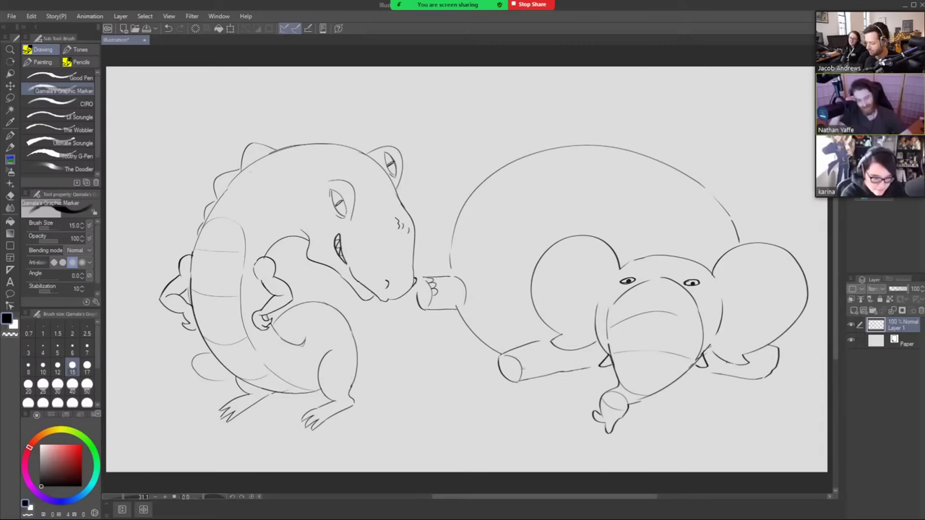
drag(527, 368, 505, 350)
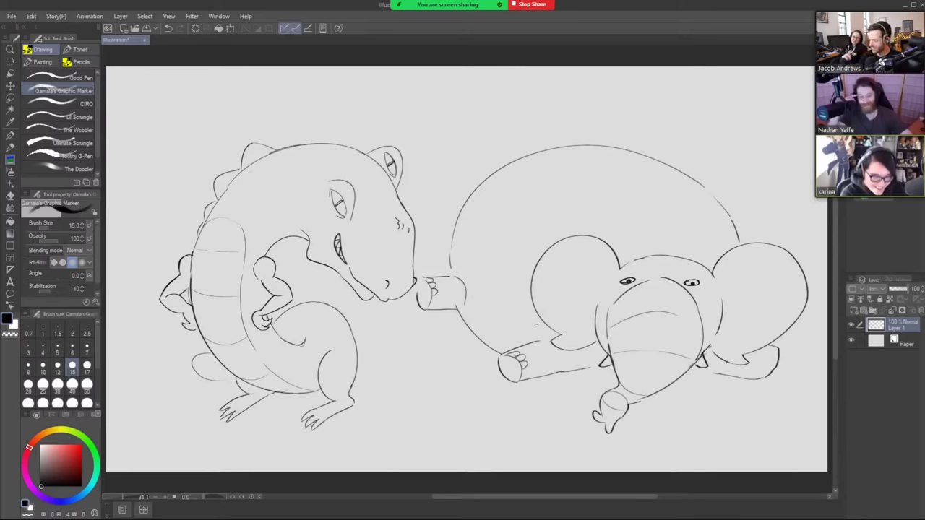
drag(778, 361, 778, 348)
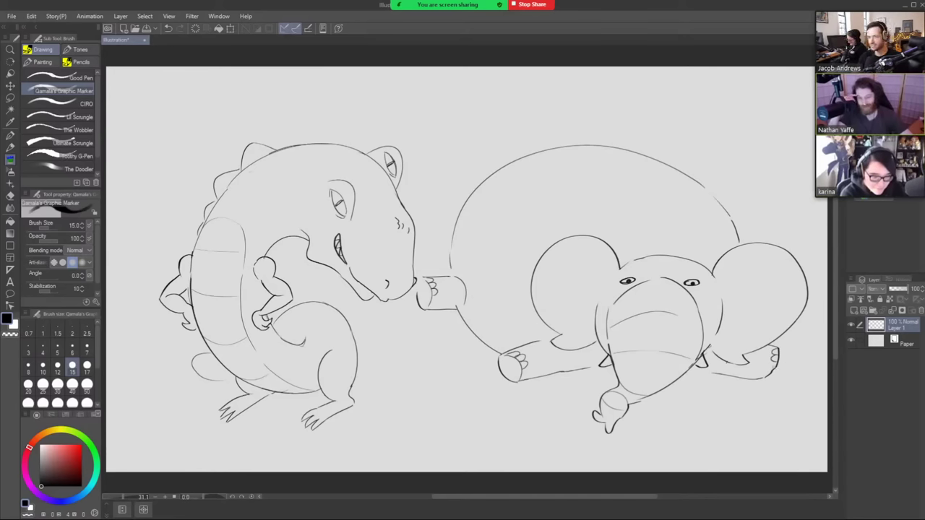
- Lasso the whole elephant, move it down and slightly away from the reptilian creature, and clear the selection
key(m)
mouse_move(658, 447)
mouse_down()
mouse_move(484, 421)
mouse_move(415, 301)
mouse_move(419, 280)
mouse_move(565, 91)
mouse_move(777, 208)
mouse_move(799, 363)
mouse_move(739, 439)
mouse_up()
key(ctrl+t)
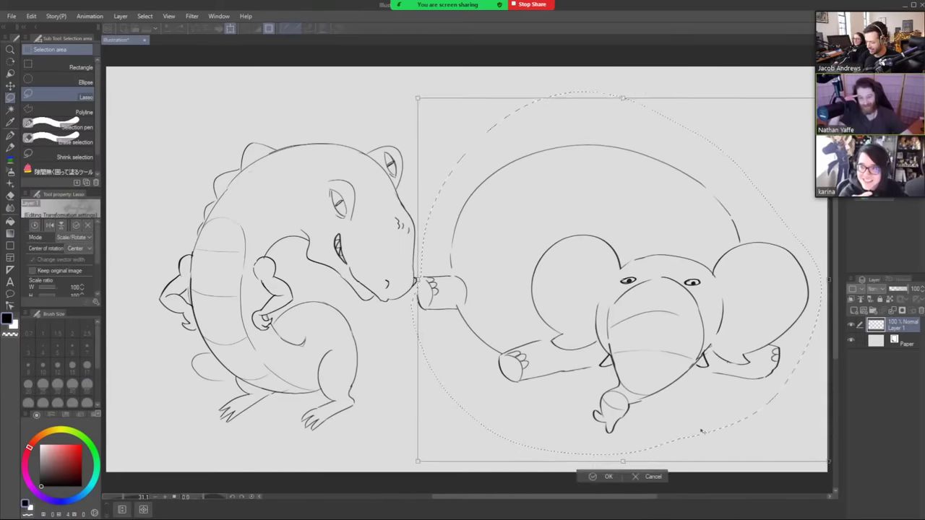
drag(693, 422, 699, 449)
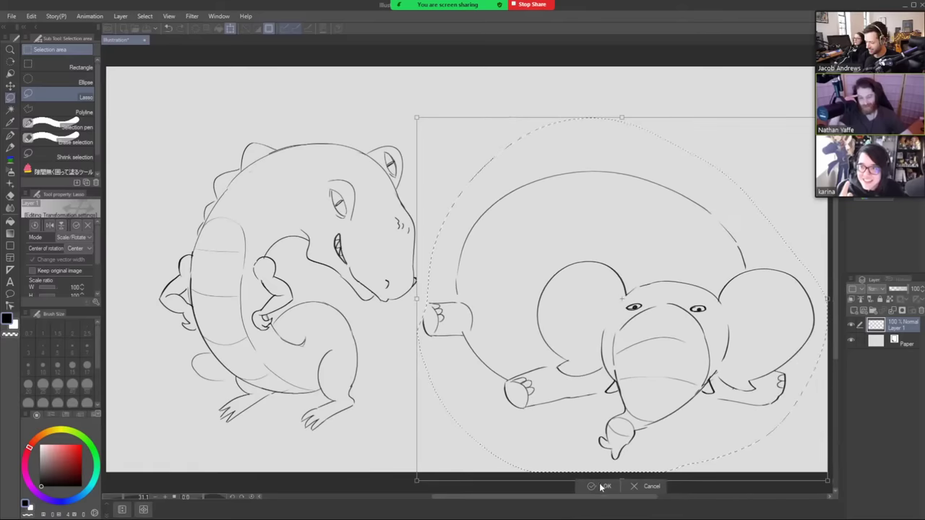
click(589, 487)
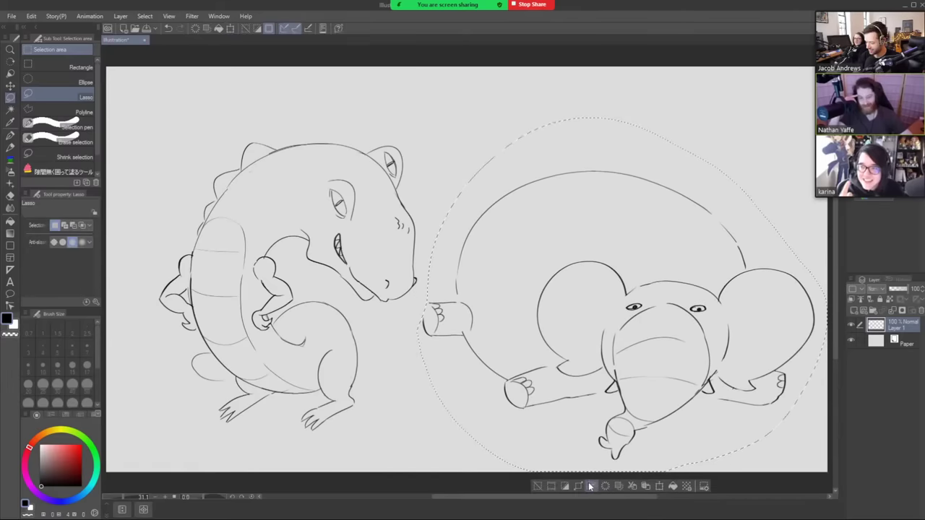
click(536, 488)
- Touch up the elephant's hind foot and draw a small upright tail with a dark tuft on its back
key(b)
drag(429, 302, 424, 322)
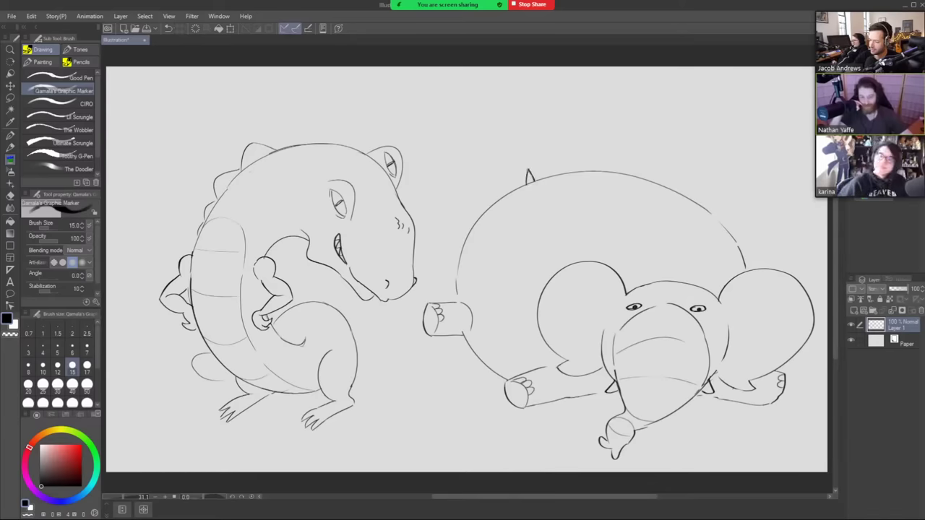
mouse_move(528, 173)
mouse_down()
mouse_move(522, 166)
mouse_move(536, 159)
mouse_up()
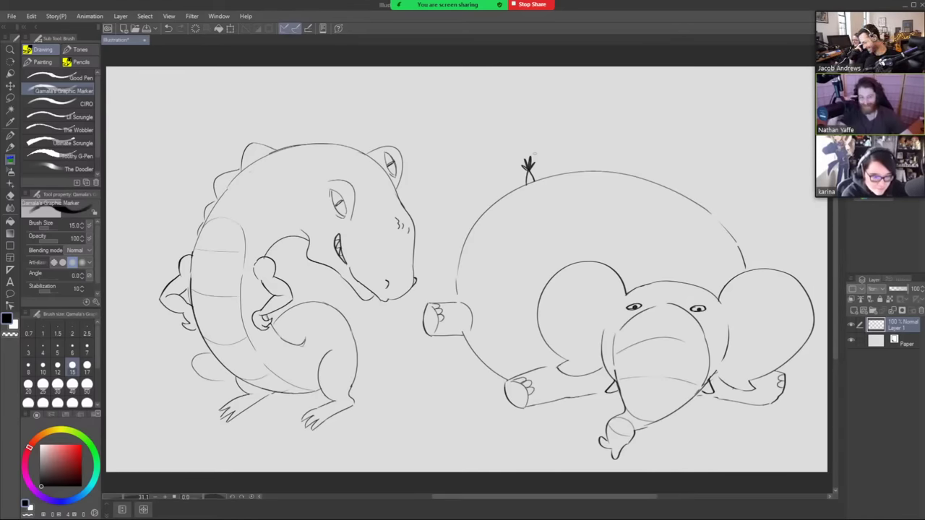
key(e)
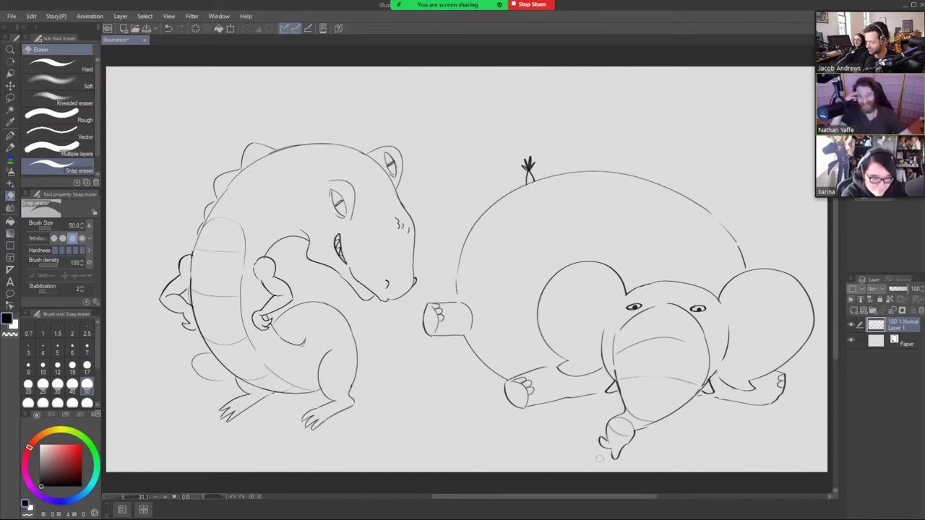
- Sketch the lower cover edges and spine of an open book beneath the elephant's trunk, undoing stray strokes
key(b)
drag(570, 440, 592, 455)
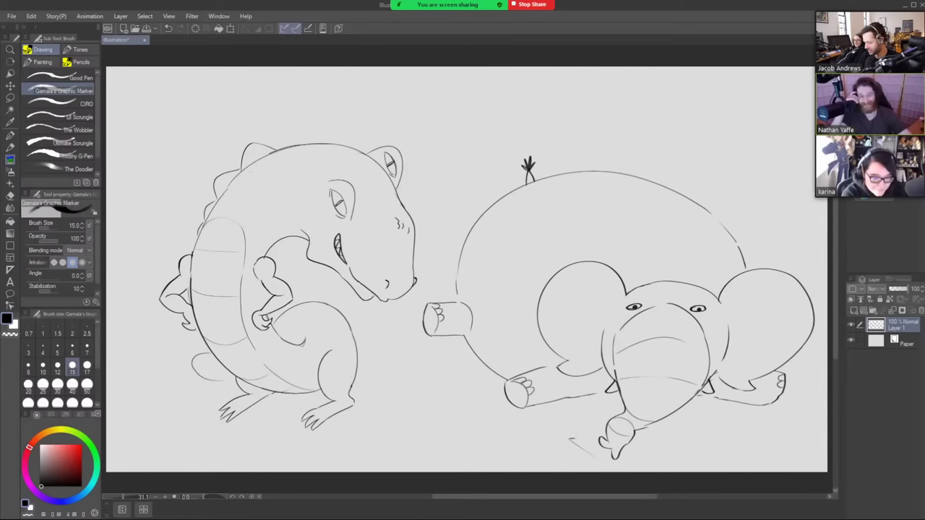
mouse_move(594, 460)
mouse_down()
mouse_move(610, 470)
mouse_move(751, 455)
mouse_up()
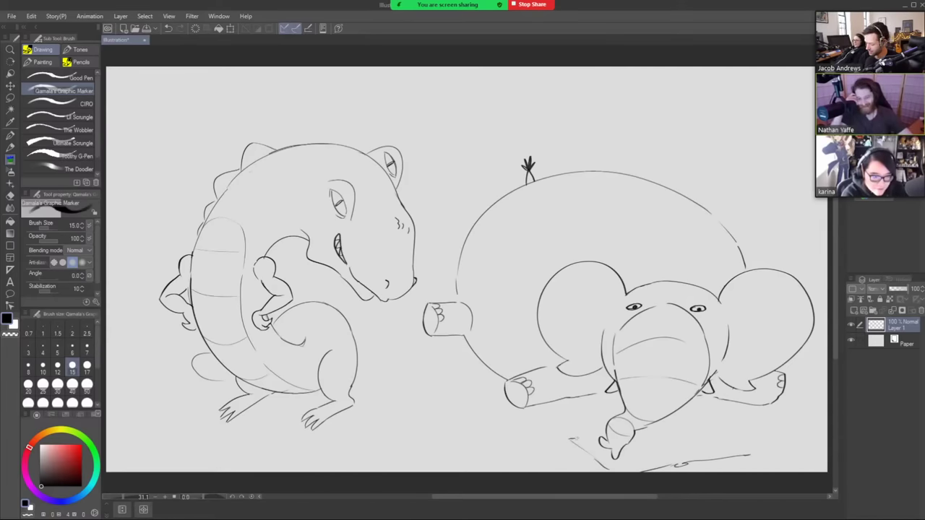
mouse_move(576, 440)
mouse_down()
mouse_move(699, 435)
mouse_move(629, 474)
mouse_move(689, 455)
mouse_move(626, 474)
mouse_move(675, 461)
mouse_up()
key(ctrl+z)
key(ctrl+z)
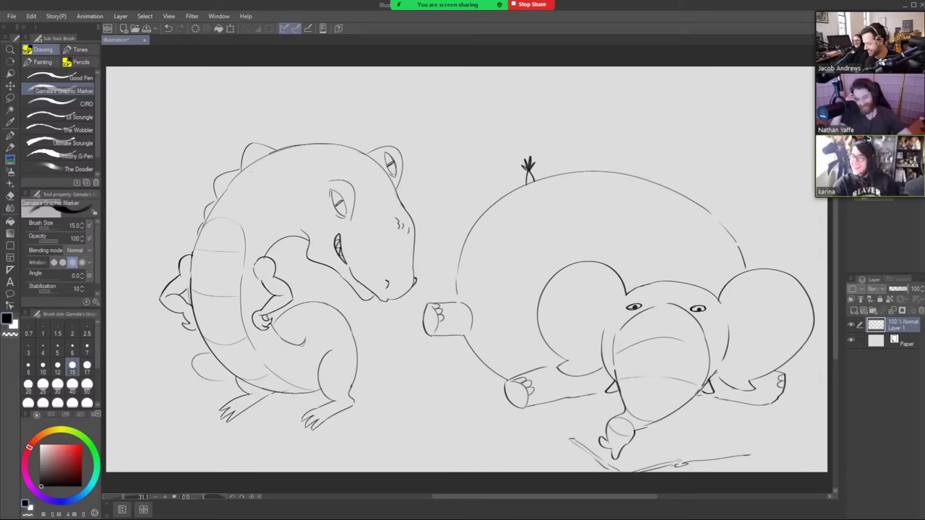
- Draw the stacked page edges and the curved page of the book's half under the trunk tip
mouse_move(678, 460)
mouse_down()
mouse_move(686, 457)
mouse_move(621, 467)
mouse_up()
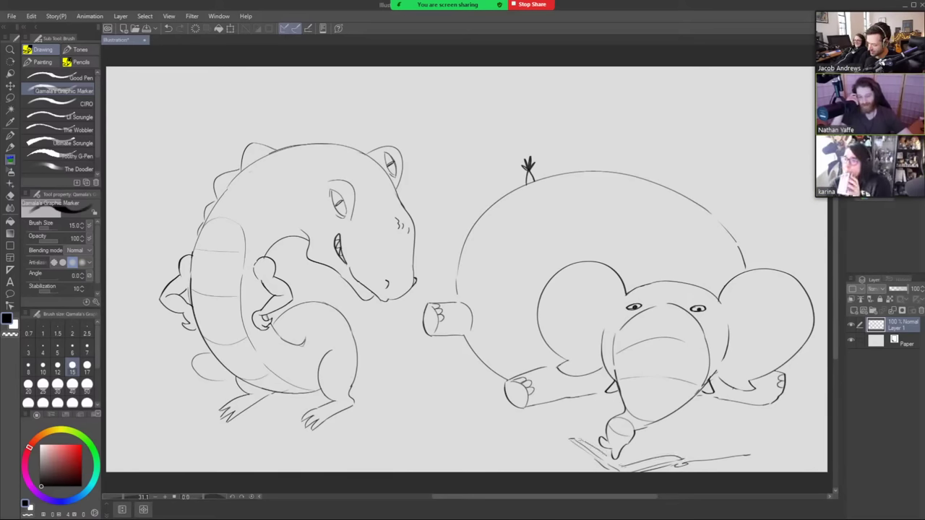
mouse_move(598, 448)
mouse_down()
mouse_move(612, 456)
mouse_move(580, 441)
mouse_up()
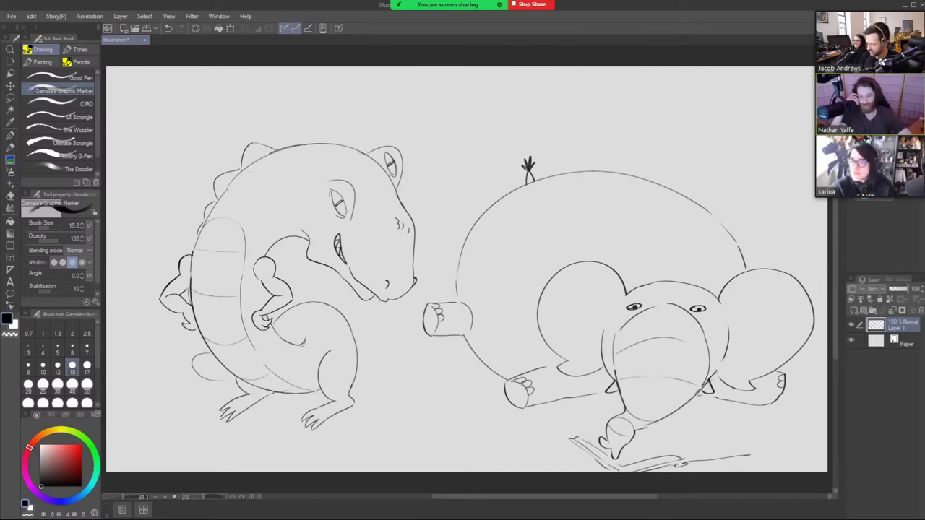
drag(581, 432, 598, 440)
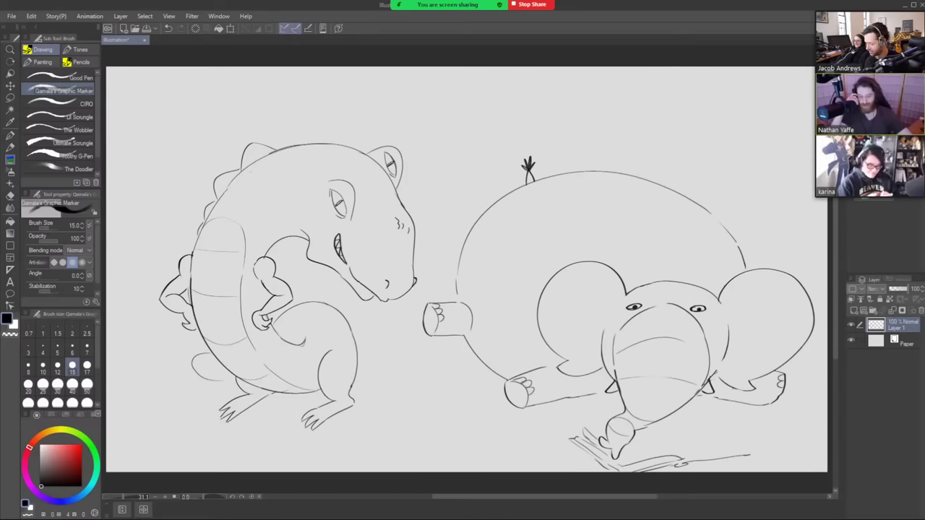
drag(589, 433, 630, 460)
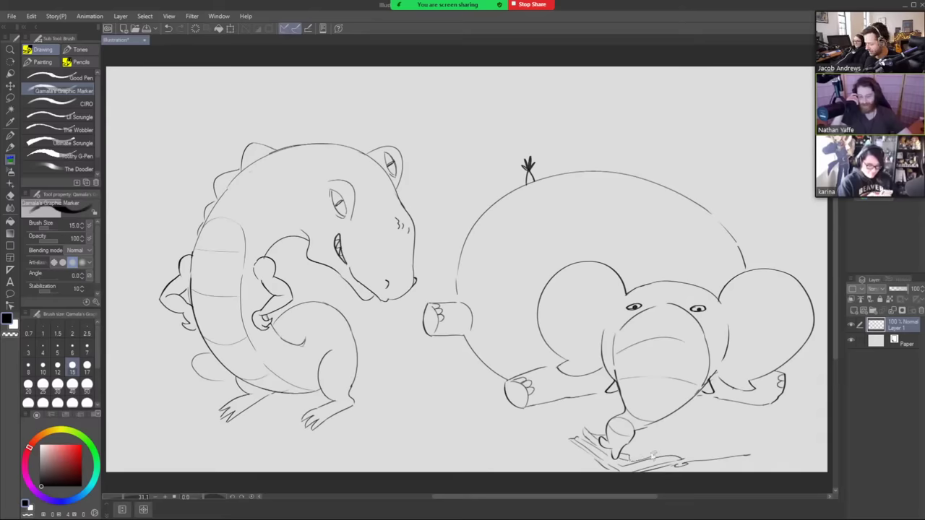
drag(660, 455, 684, 454)
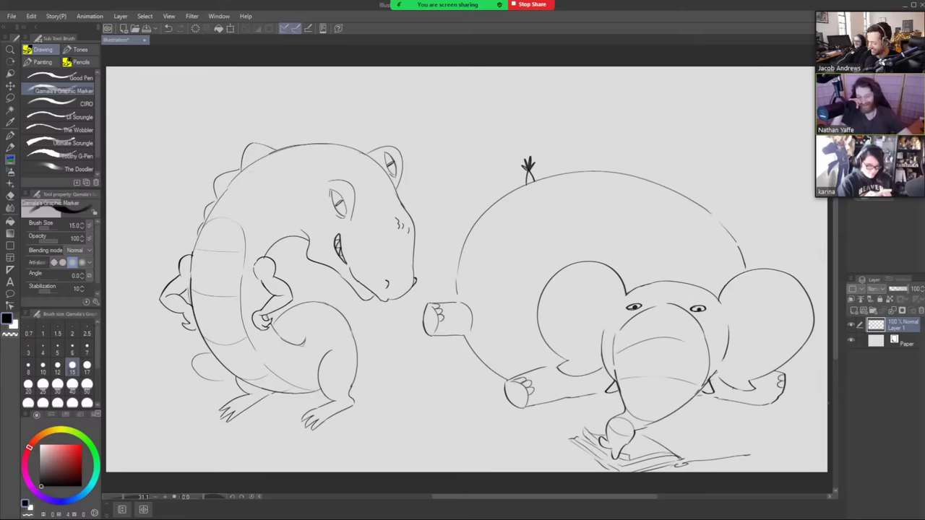
- Draw the book's other open page with its curved upper edge and page thickness, undoing the last stray stroke
mouse_move(652, 437)
mouse_down()
mouse_move(744, 425)
mouse_move(704, 425)
mouse_move(752, 453)
mouse_up()
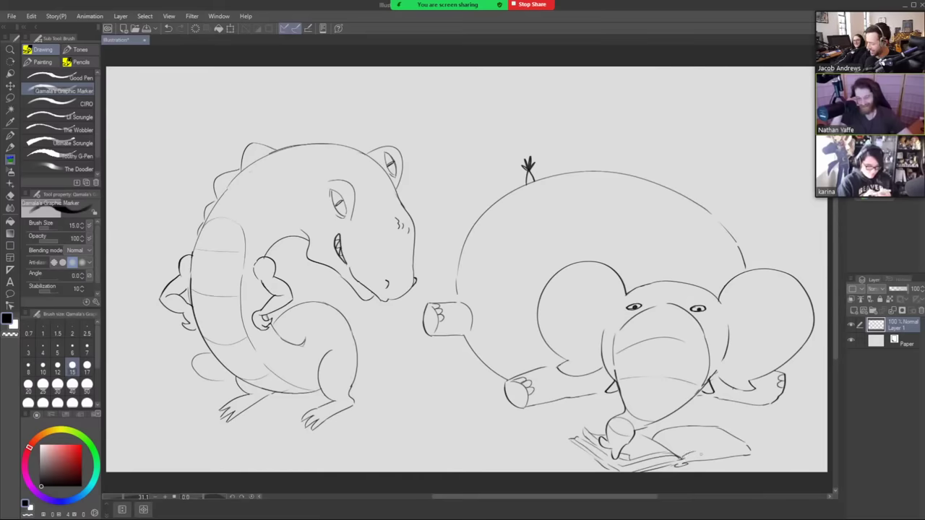
mouse_move(682, 459)
mouse_down()
mouse_move(762, 447)
mouse_move(726, 458)
mouse_move(759, 454)
mouse_up()
drag(684, 463, 740, 456)
key(ctrl+z)
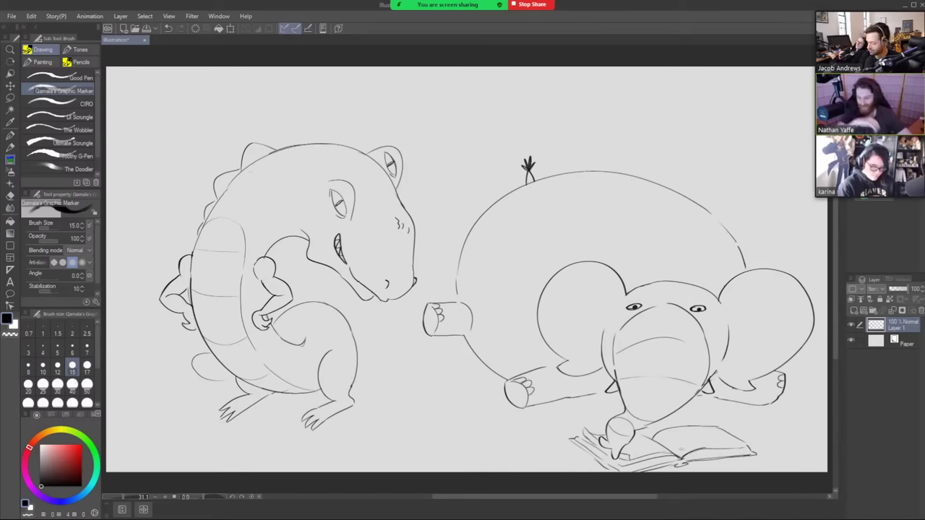
- Fill both open pages of the elephant's book with rows of short wavy lines that suggest text
mouse_move(684, 447)
mouse_down()
mouse_move(733, 444)
mouse_move(692, 443)
mouse_move(725, 439)
mouse_up()
drag(669, 443, 721, 434)
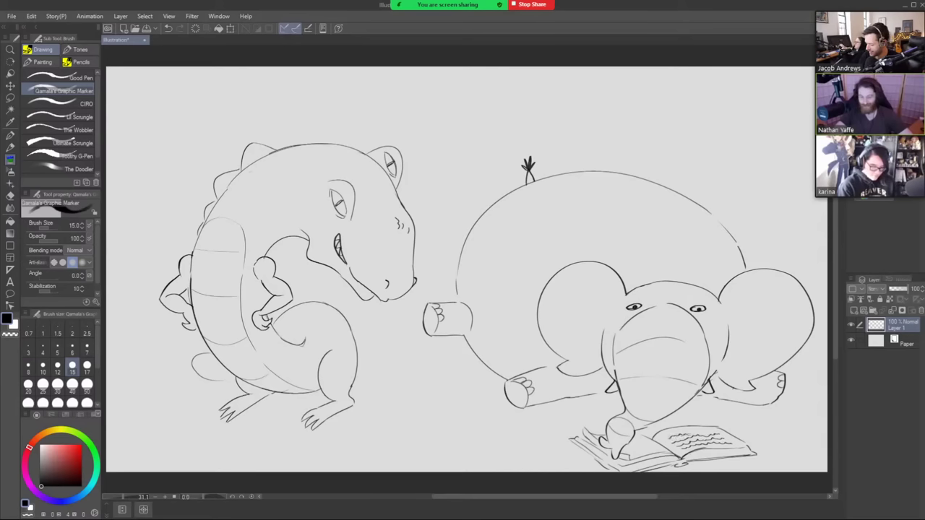
mouse_move(697, 432)
mouse_down()
mouse_move(720, 430)
mouse_move(680, 432)
mouse_up()
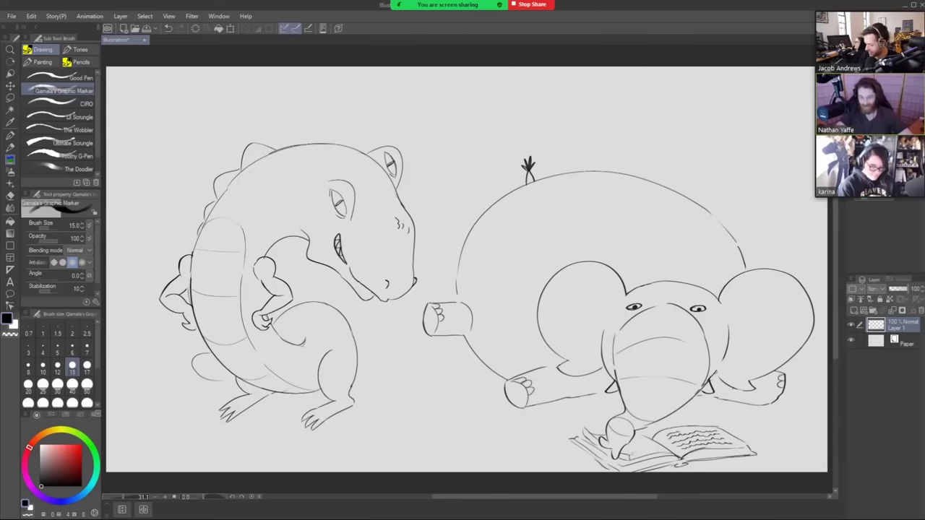
mouse_move(631, 453)
mouse_down()
mouse_move(663, 448)
mouse_move(636, 450)
mouse_move(647, 448)
mouse_up()
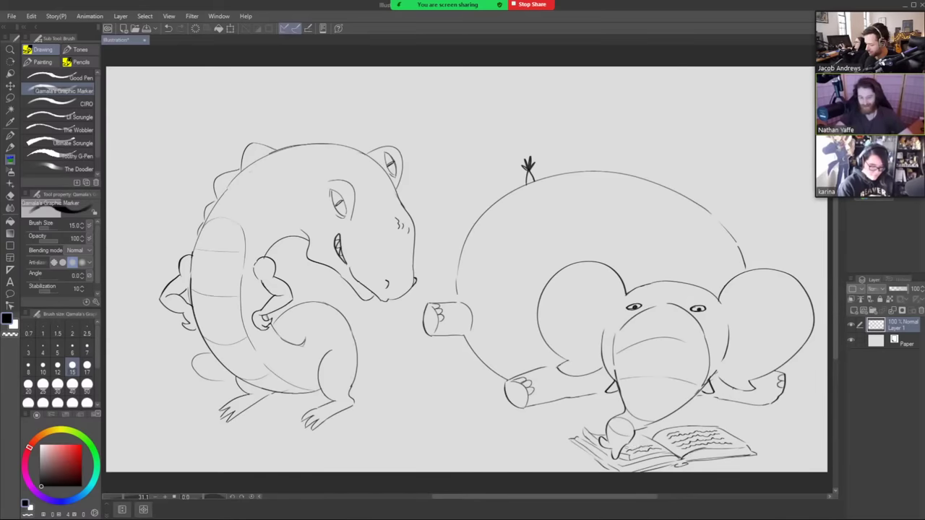
mouse_move(626, 447)
mouse_down()
mouse_move(651, 442)
mouse_move(638, 442)
mouse_up()
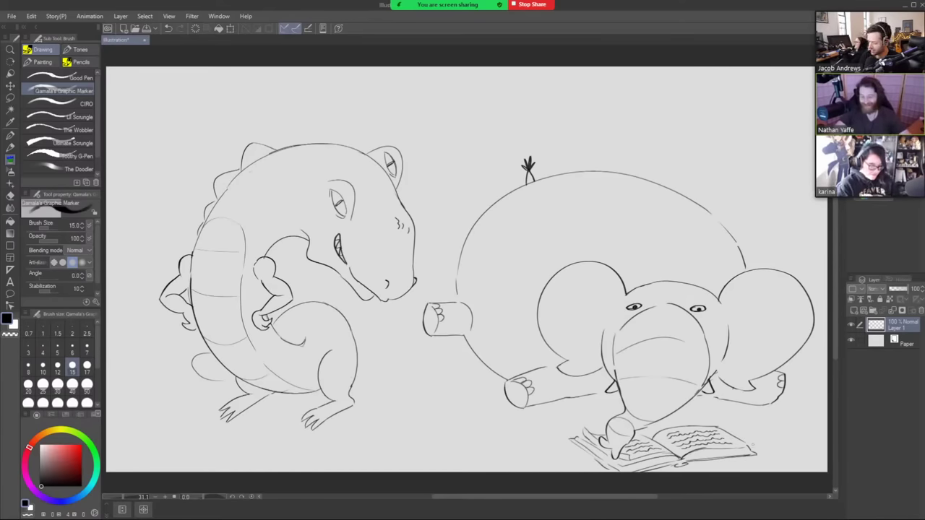
- Clean up the outer corner of the book's half under the trunk tip and redraw its cover edge
key(e)
drag(569, 437, 602, 470)
key(b)
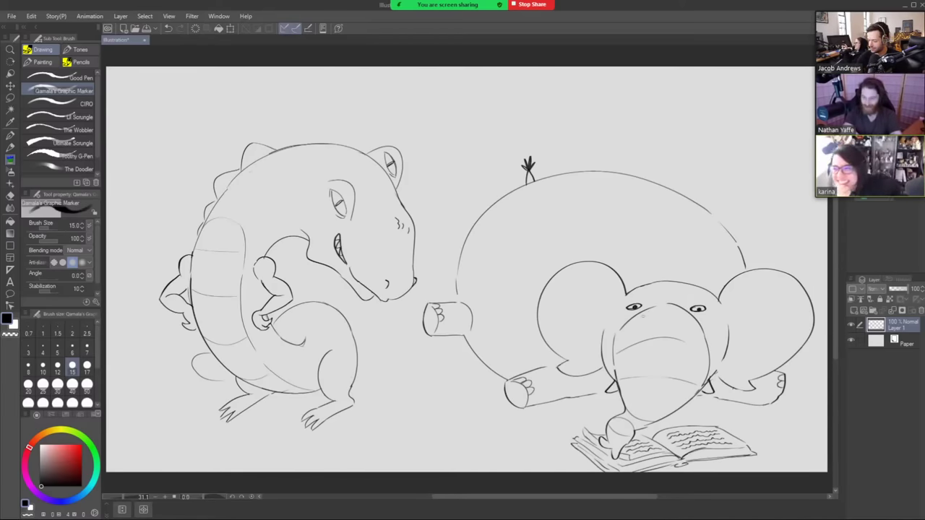
- Draw small round reading glasses across the top of the elephant's trunk and add short brow strokes above its eyes
mouse_move(644, 315)
mouse_down()
mouse_move(646, 307)
mouse_move(652, 318)
mouse_move(641, 312)
mouse_move(678, 311)
mouse_move(690, 322)
mouse_up()
key(e)
key(b)
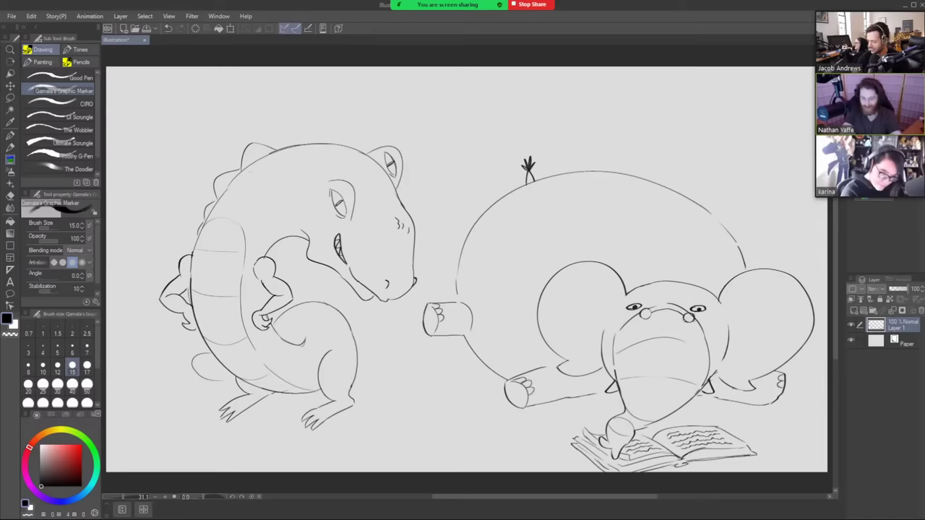
key(e)
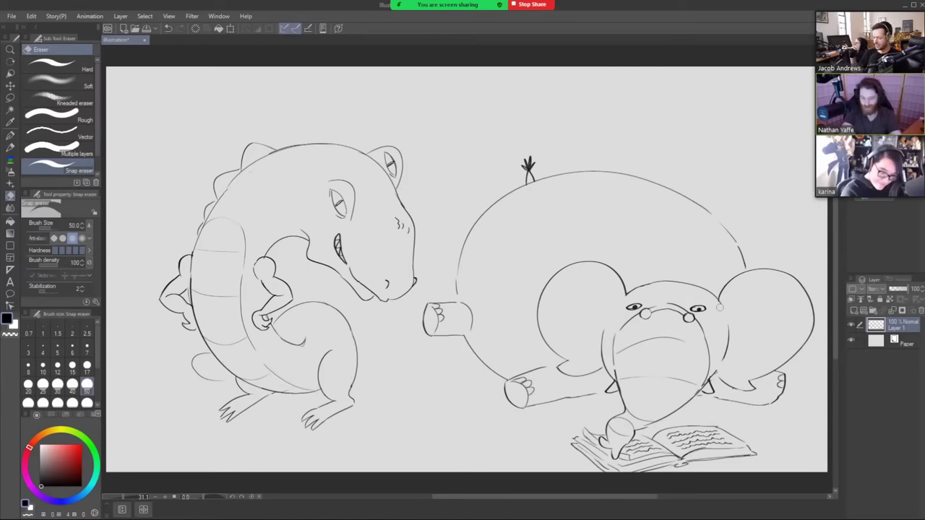
key(b)
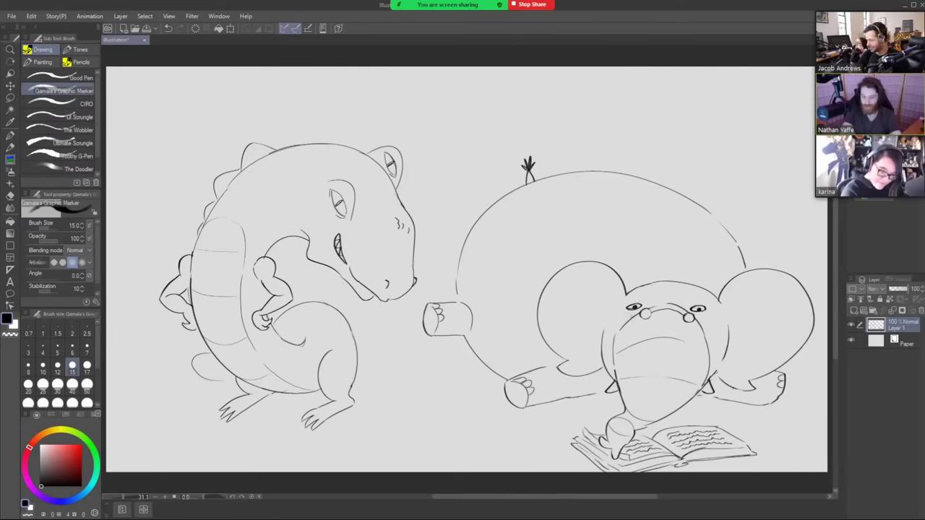
drag(630, 305, 699, 302)
drag(632, 312, 642, 308)
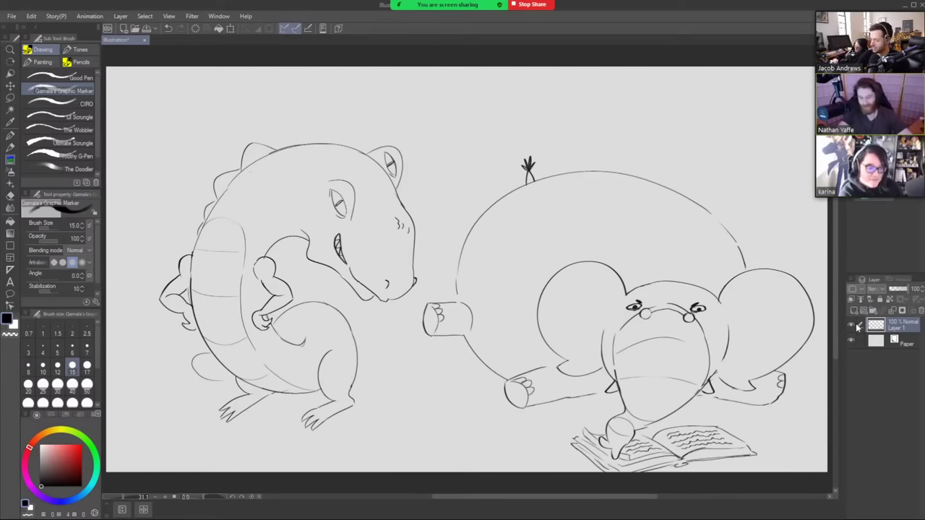
- Add a new layer above the creature sketches and hide Layer 1
click(853, 311)
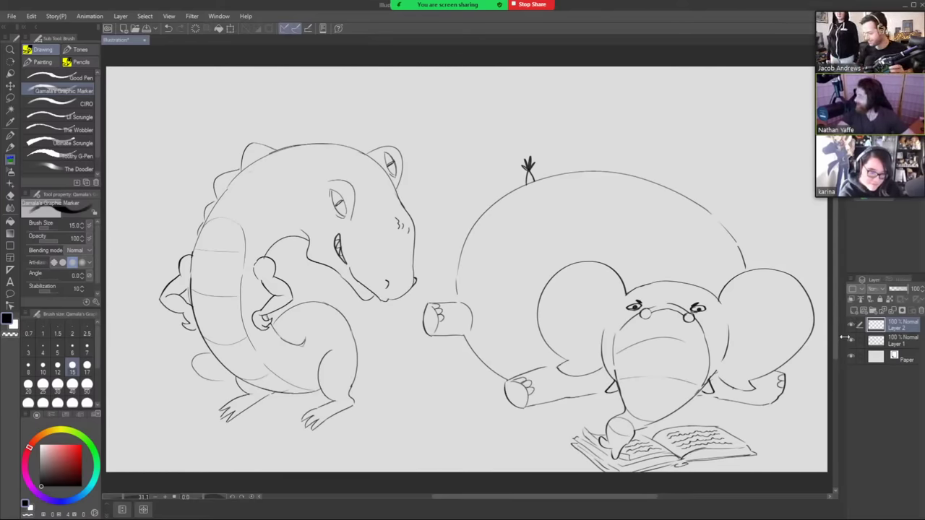
click(852, 342)
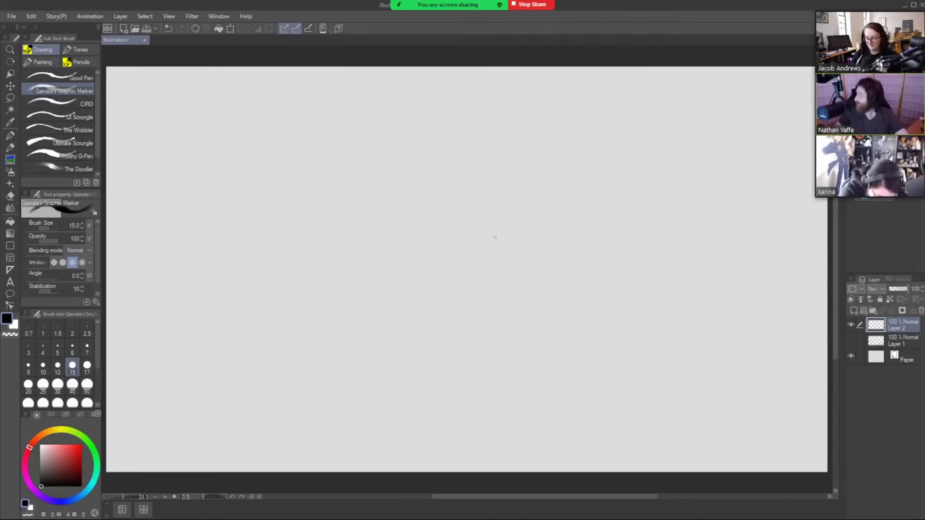
- Sketch a large round character body with a stubby arm and two pointed feet in the middle of the canvas
mouse_move(496, 230)
mouse_down()
mouse_move(428, 179)
mouse_move(265, 298)
mouse_move(326, 394)
mouse_move(477, 371)
mouse_move(510, 251)
mouse_up()
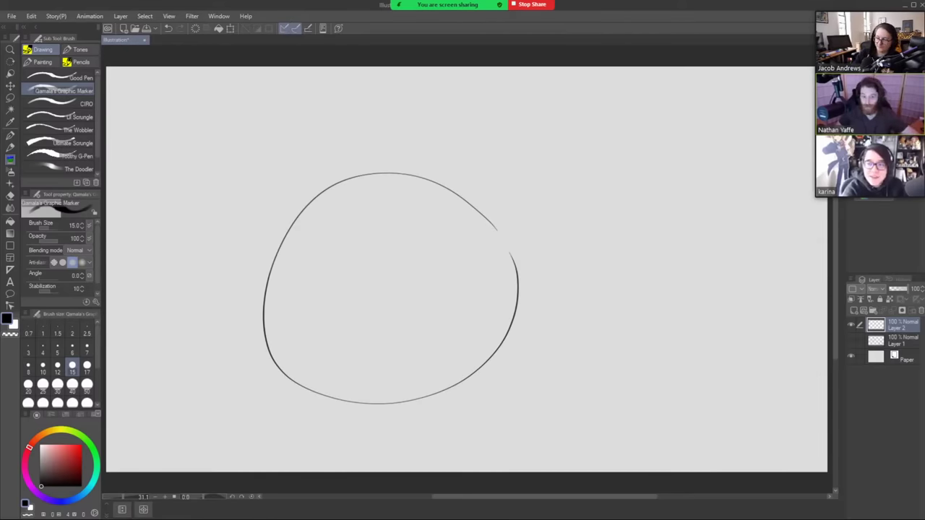
drag(497, 230, 512, 245)
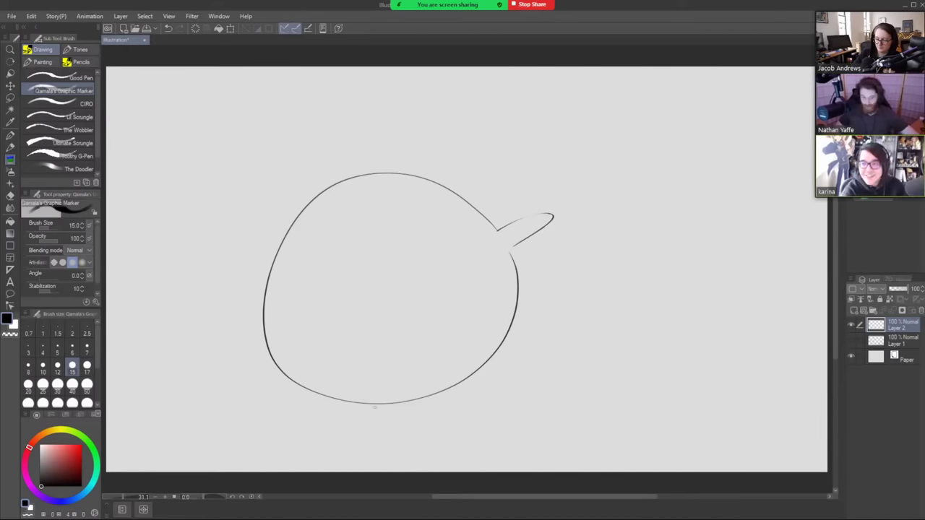
mouse_move(384, 406)
mouse_down()
mouse_move(425, 409)
mouse_move(433, 396)
mouse_up()
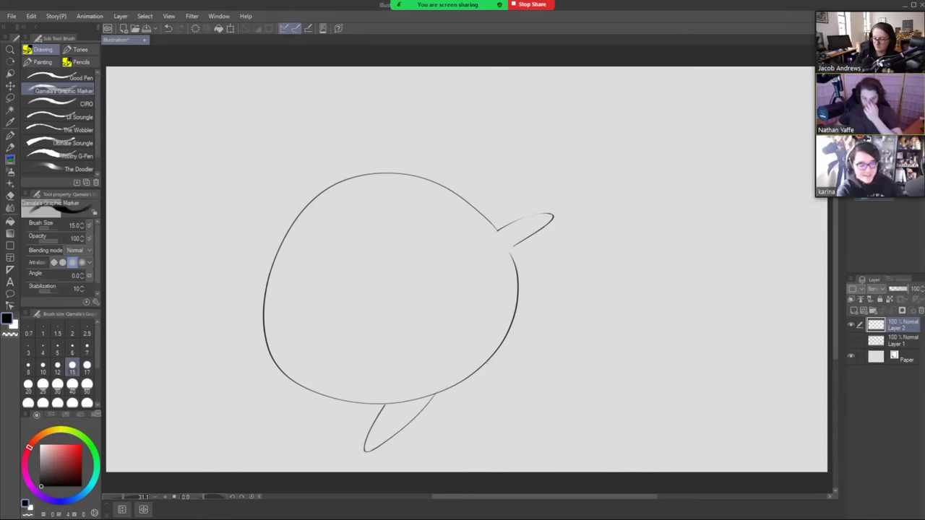
mouse_move(475, 371)
mouse_down()
mouse_move(554, 312)
mouse_move(518, 325)
mouse_up()
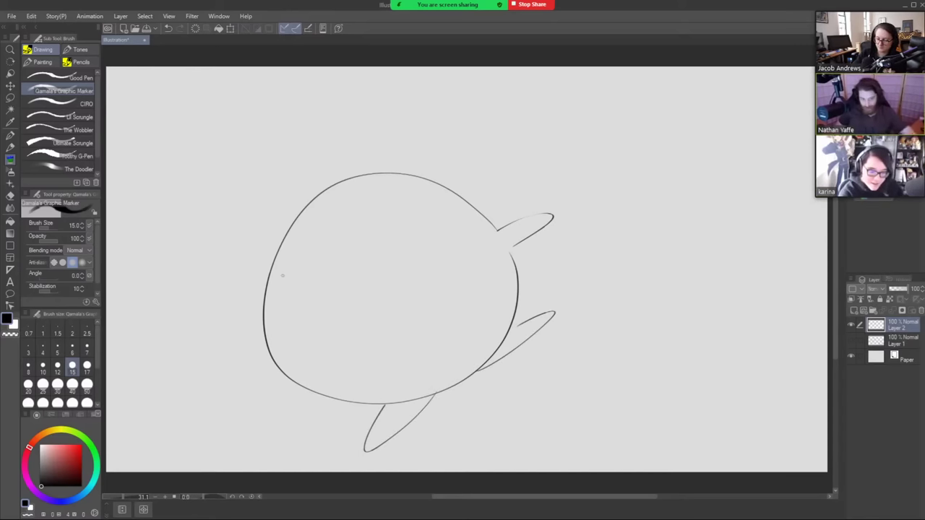
- Draw the round character's angry face with a slanted brow, cheek curves, a frowning mouth, a small nose and oval eyes
mouse_move(285, 270)
mouse_down()
mouse_move(323, 279)
mouse_move(443, 212)
mouse_up()
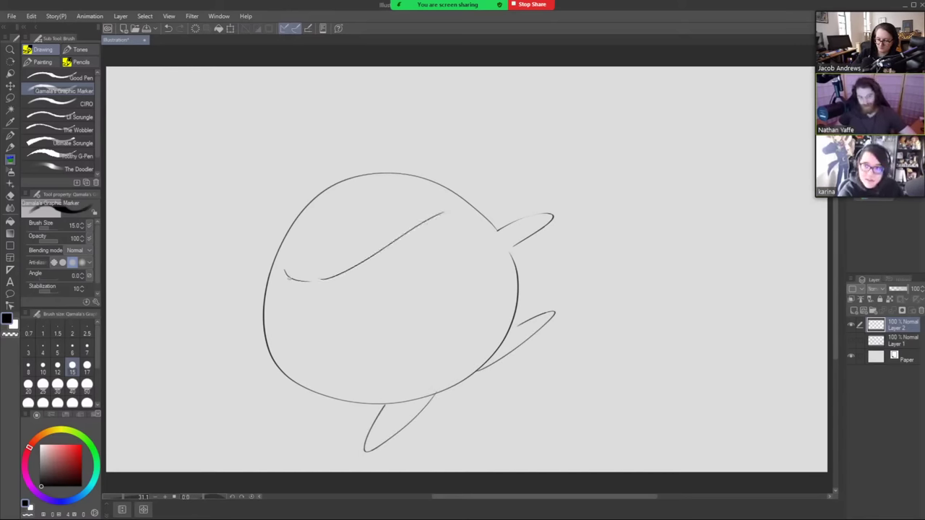
drag(286, 277, 292, 337)
mouse_move(388, 246)
mouse_down()
mouse_move(414, 253)
mouse_move(432, 295)
mouse_up()
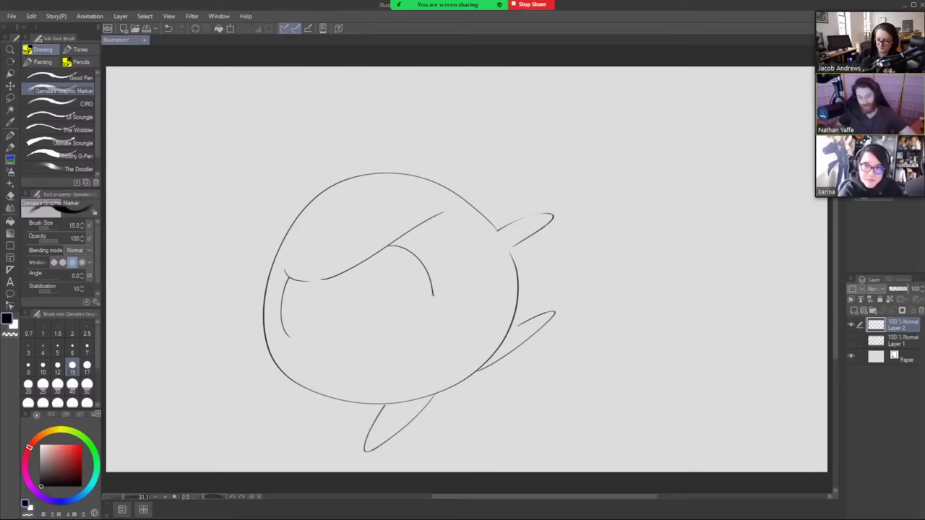
drag(340, 326, 292, 340)
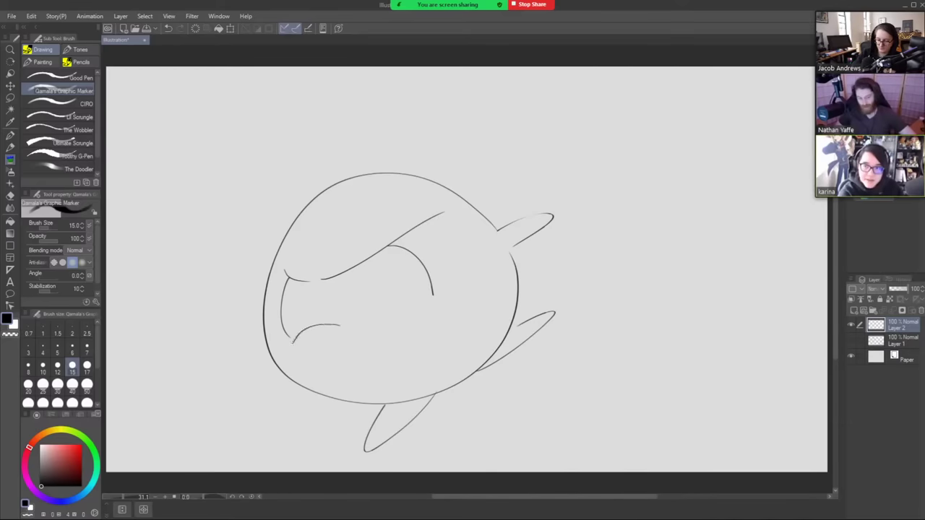
mouse_move(358, 325)
mouse_down()
mouse_move(427, 297)
mouse_move(446, 308)
mouse_move(427, 351)
mouse_up()
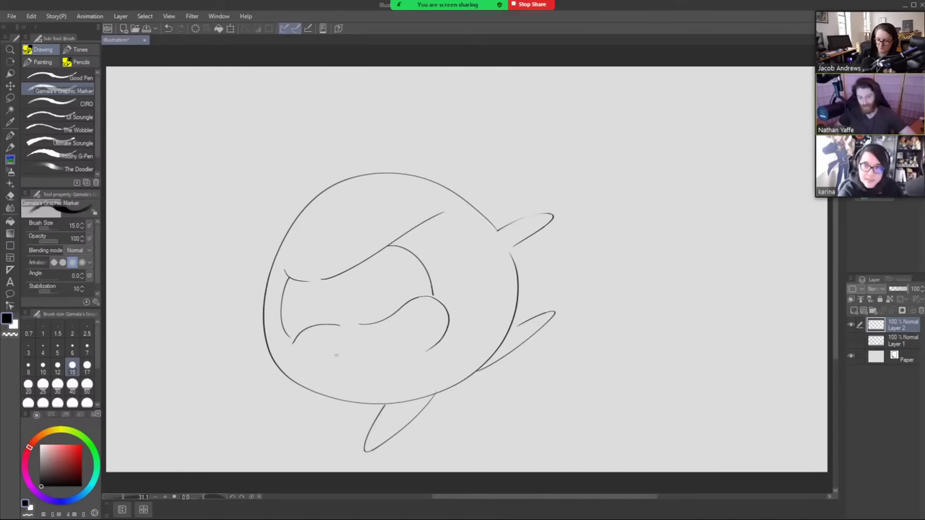
drag(340, 356, 414, 344)
mouse_move(304, 331)
mouse_down()
mouse_move(313, 328)
mouse_move(295, 316)
mouse_move(303, 331)
mouse_up()
mouse_move(361, 284)
mouse_down()
mouse_move(355, 298)
mouse_move(362, 285)
mouse_up()
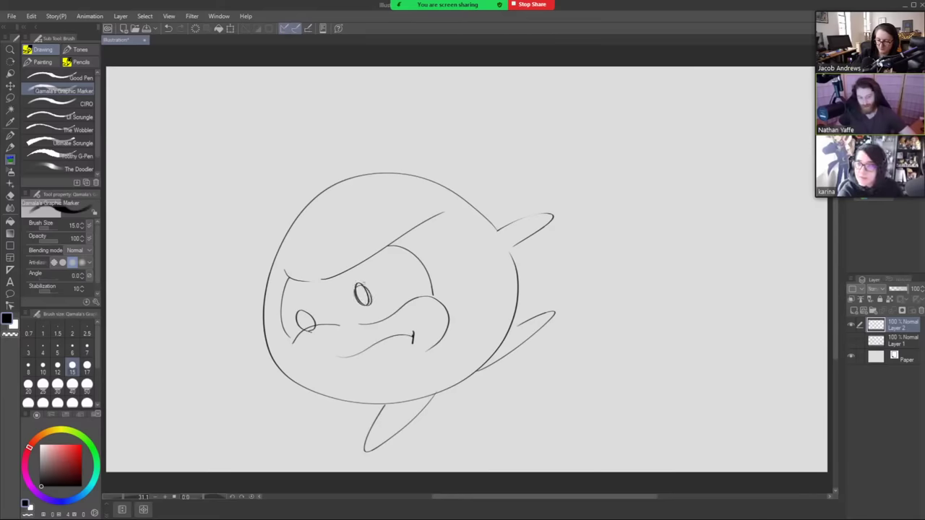
mouse_move(298, 305)
mouse_down()
mouse_move(308, 294)
mouse_move(304, 307)
mouse_up()
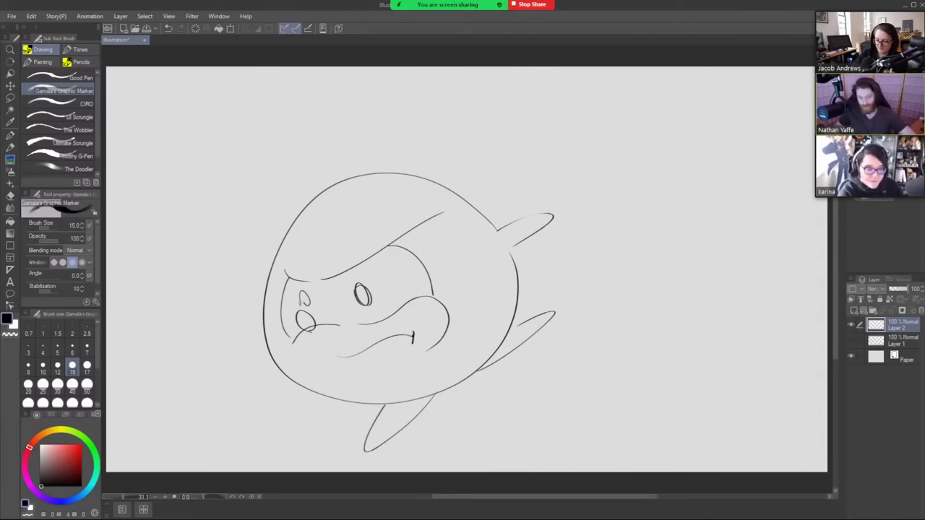
- Add diagonal speed lines along the round body's trailing side and a crease between its brows
drag(484, 241, 514, 222)
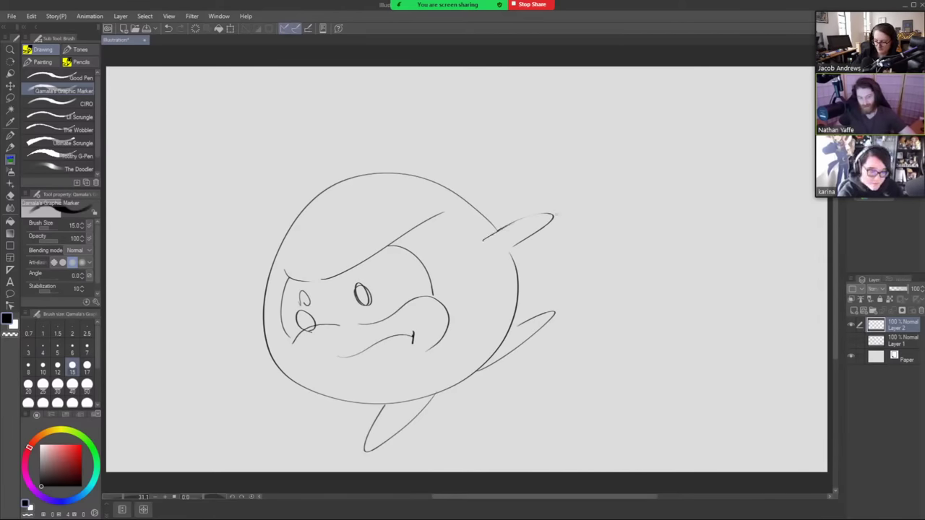
mouse_move(510, 299)
mouse_down()
mouse_move(497, 306)
mouse_move(545, 270)
mouse_up()
key(e)
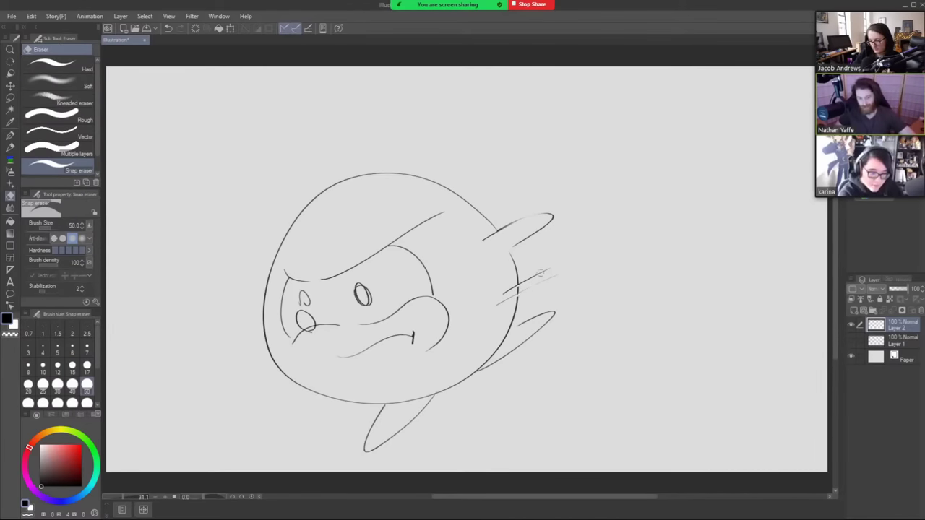
key(b)
drag(506, 266, 557, 244)
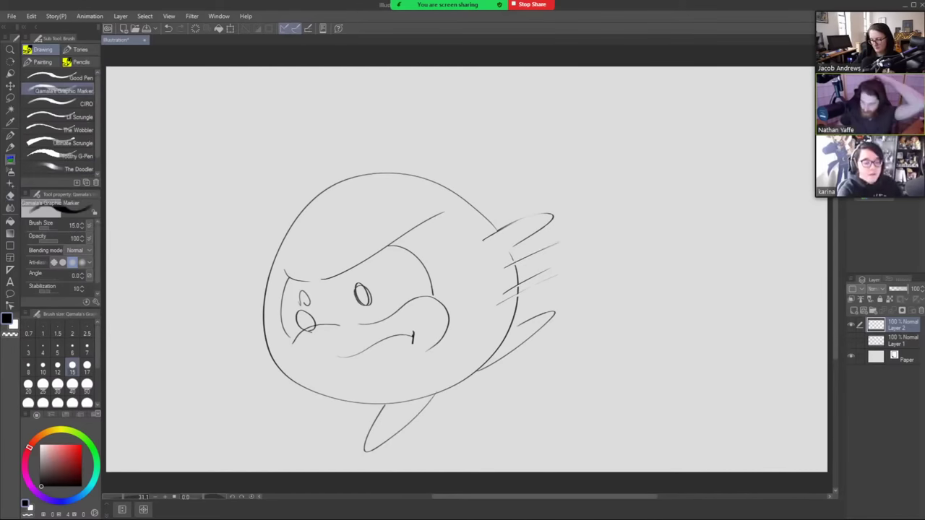
drag(322, 281, 318, 246)
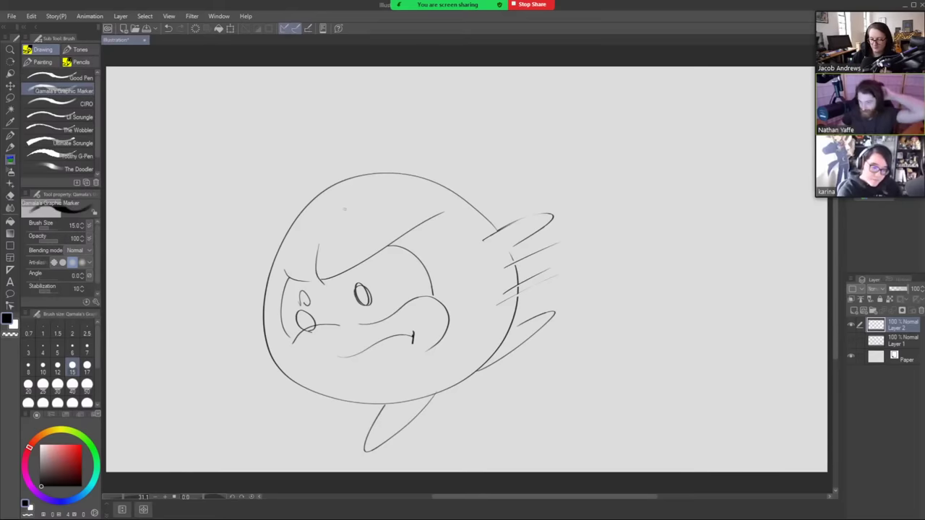
- Erase gaps in the round body's upper back outline and draw diagonal speed lines streaming from them
key(e)
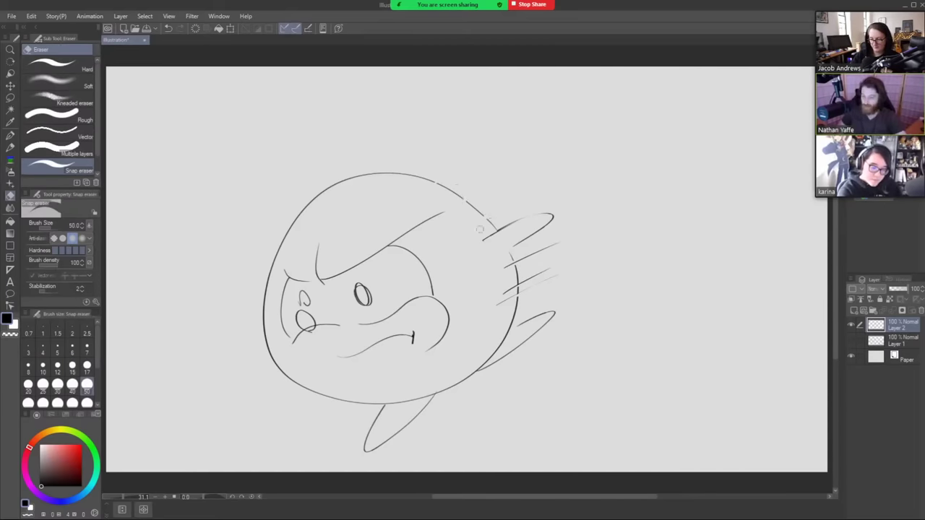
key(b)
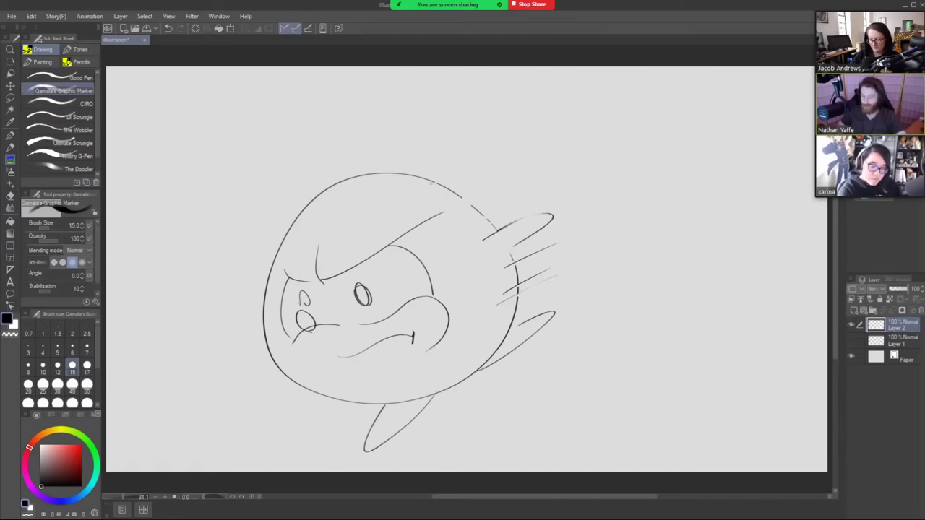
drag(432, 182, 473, 160)
drag(460, 207, 509, 182)
mouse_move(476, 209)
mouse_down()
mouse_move(498, 223)
mouse_move(509, 211)
mouse_up()
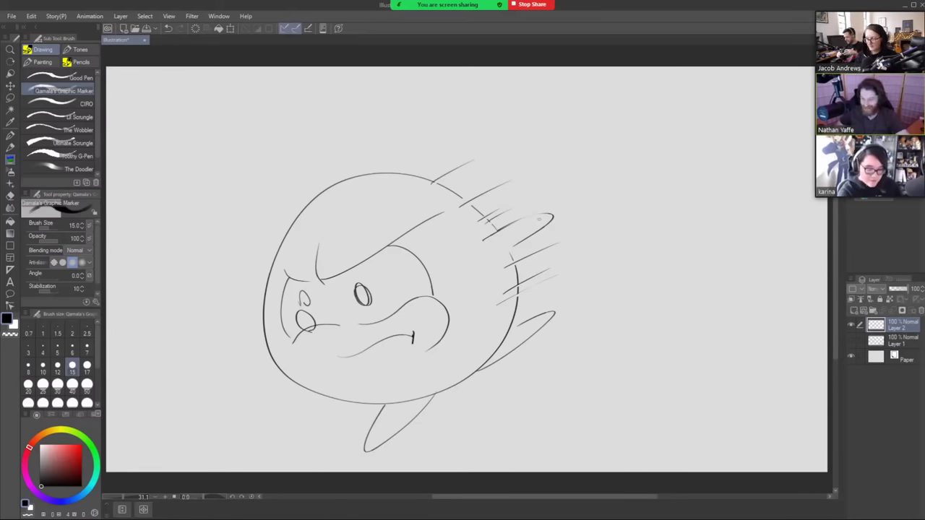
- Discard the round character sketch and set up an empty Layer 2 above the hidden Layer 1
click(921, 310)
click(921, 310)
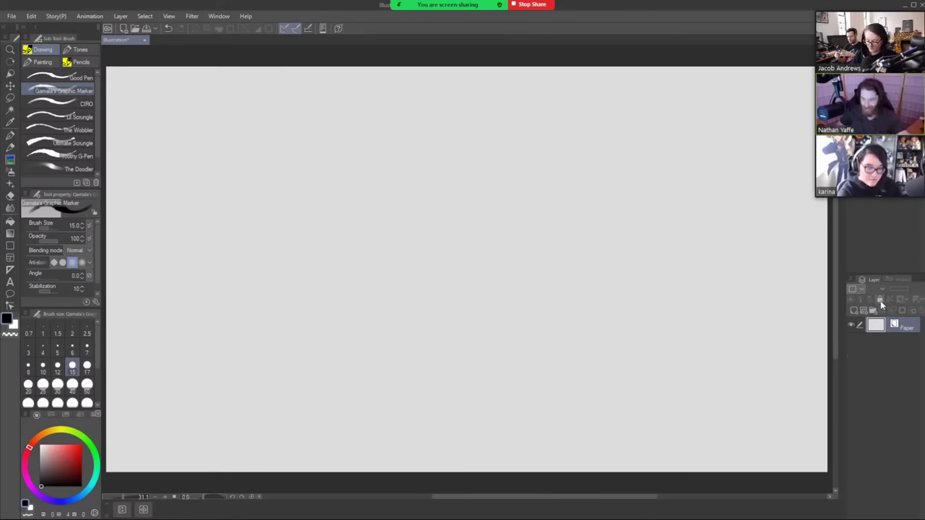
click(854, 310)
click(853, 310)
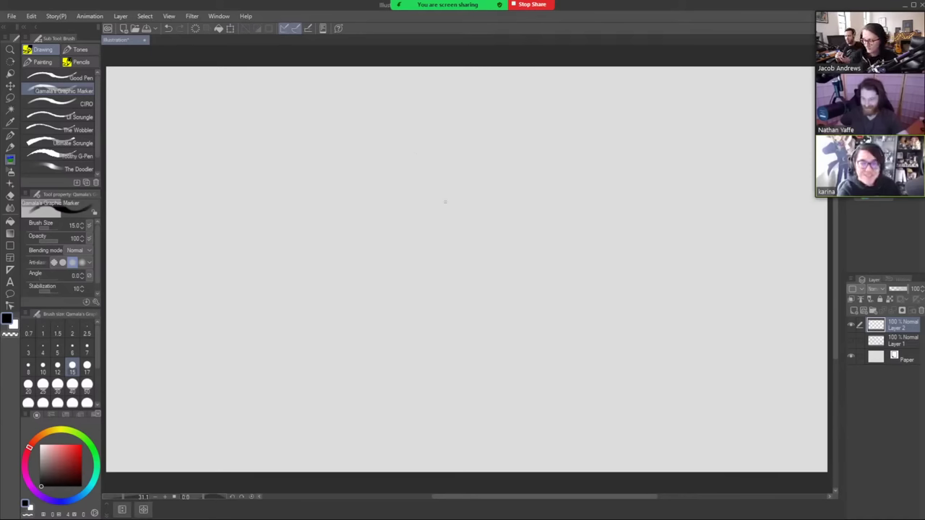
- Draw a small circle with a long, narrow pointed shape extending from its left side, undoing the trial circles
drag(403, 196, 391, 153)
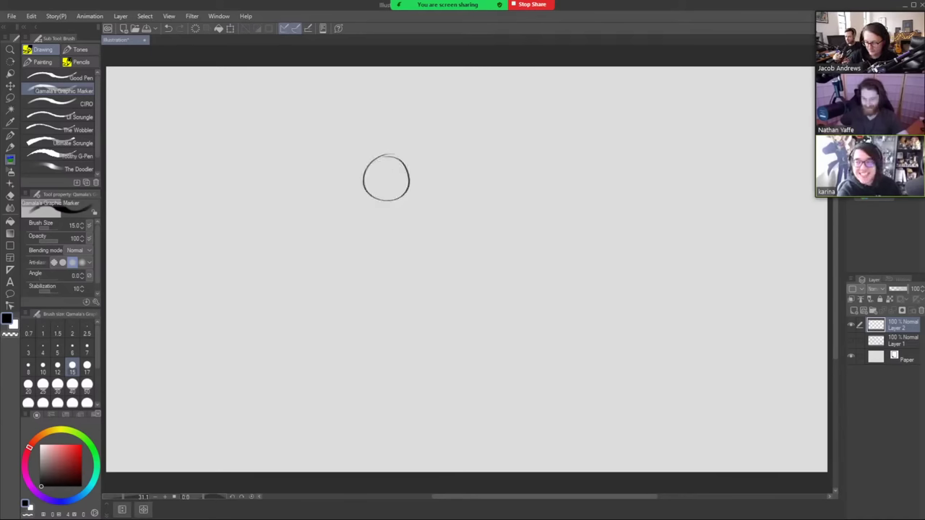
key(ctrl+z)
mouse_move(450, 169)
mouse_down()
mouse_move(414, 202)
mouse_move(454, 218)
mouse_move(460, 181)
mouse_move(383, 178)
mouse_move(413, 224)
mouse_up()
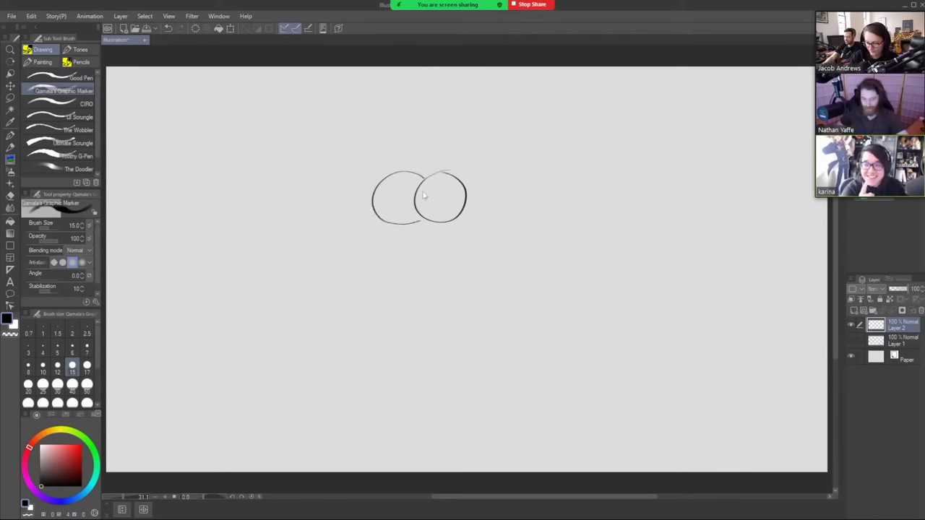
key(ctrl+z)
mouse_move(422, 175)
mouse_down()
mouse_move(378, 204)
mouse_move(391, 208)
mouse_move(306, 226)
mouse_move(341, 237)
mouse_move(421, 237)
mouse_move(316, 205)
mouse_move(356, 224)
mouse_move(427, 232)
mouse_up()
key(ctrl+z)
key(ctrl+z)
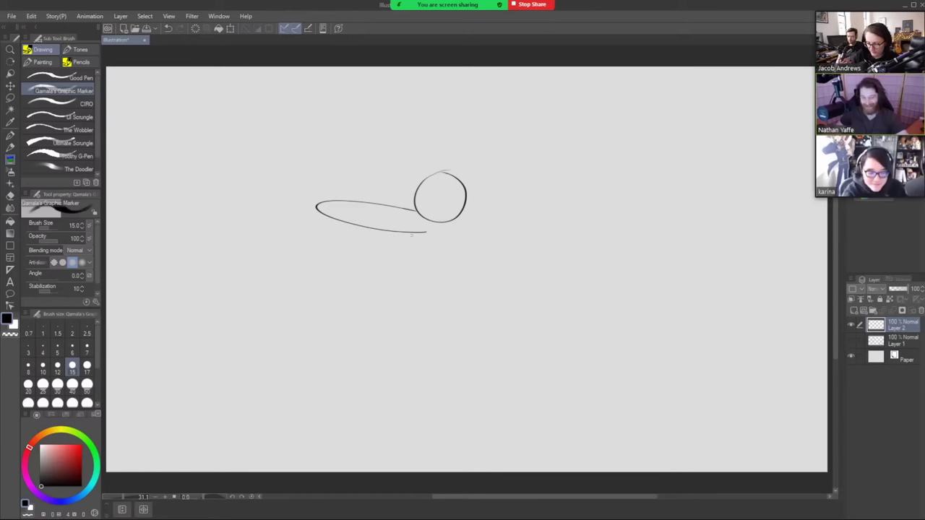
- Add a teardrop body tapering to a point, a large curved cap shape above it, and a bent arm resting on the body
mouse_move(375, 232)
mouse_down()
mouse_move(350, 280)
mouse_move(353, 323)
mouse_move(409, 406)
mouse_move(451, 357)
mouse_move(479, 283)
mouse_move(436, 232)
mouse_up()
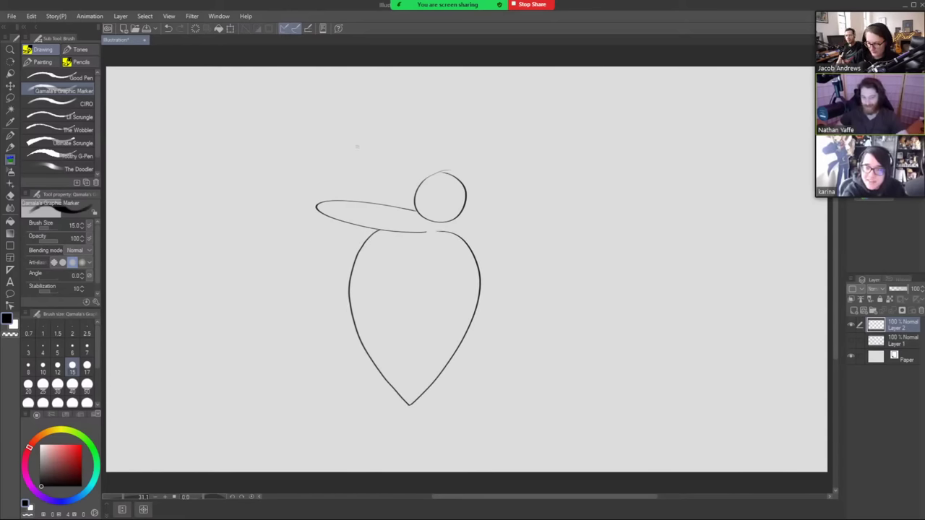
mouse_move(356, 147)
mouse_down()
mouse_move(374, 114)
mouse_move(527, 87)
mouse_move(594, 210)
mouse_move(543, 210)
mouse_up()
mouse_move(475, 243)
mouse_down()
mouse_move(527, 236)
mouse_move(561, 289)
mouse_up()
mouse_move(499, 259)
mouse_down()
mouse_move(526, 291)
mouse_move(478, 329)
mouse_move(463, 323)
mouse_move(453, 343)
mouse_move(465, 364)
mouse_move(535, 330)
mouse_move(565, 293)
mouse_up()
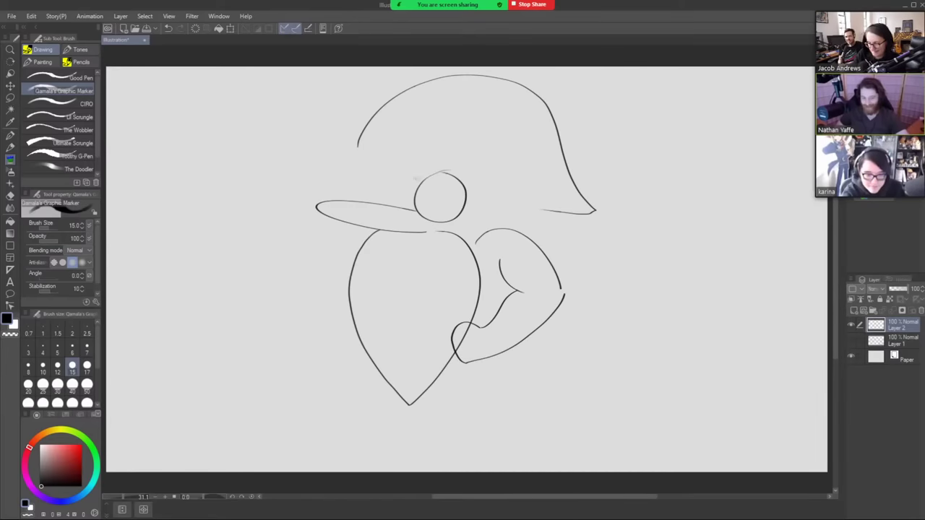
- Add pupils and a second round eye behind the nose, and rough in the curved rump and a bent front leg
mouse_move(422, 179)
mouse_down()
mouse_move(394, 173)
mouse_move(374, 204)
mouse_move(390, 188)
mouse_move(428, 196)
mouse_move(433, 190)
mouse_up()
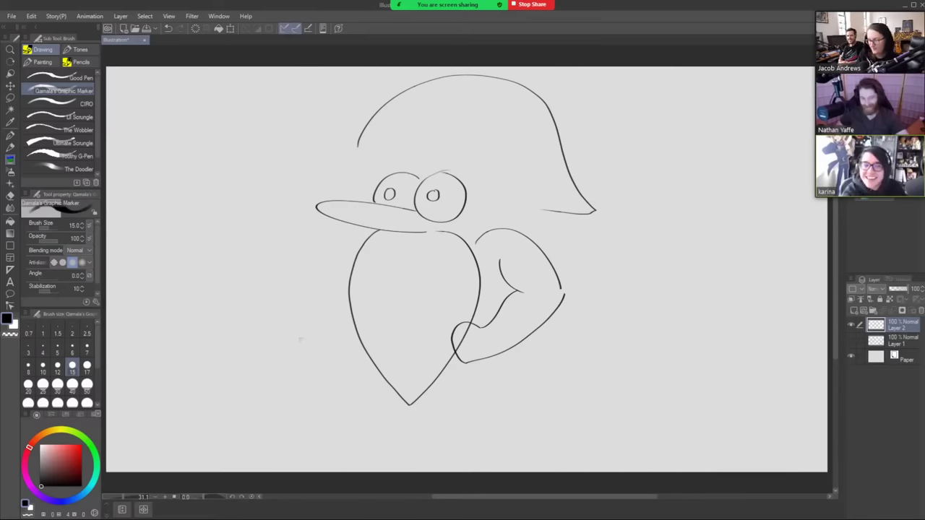
mouse_move(549, 318)
mouse_down()
mouse_move(558, 378)
mouse_move(525, 398)
mouse_up()
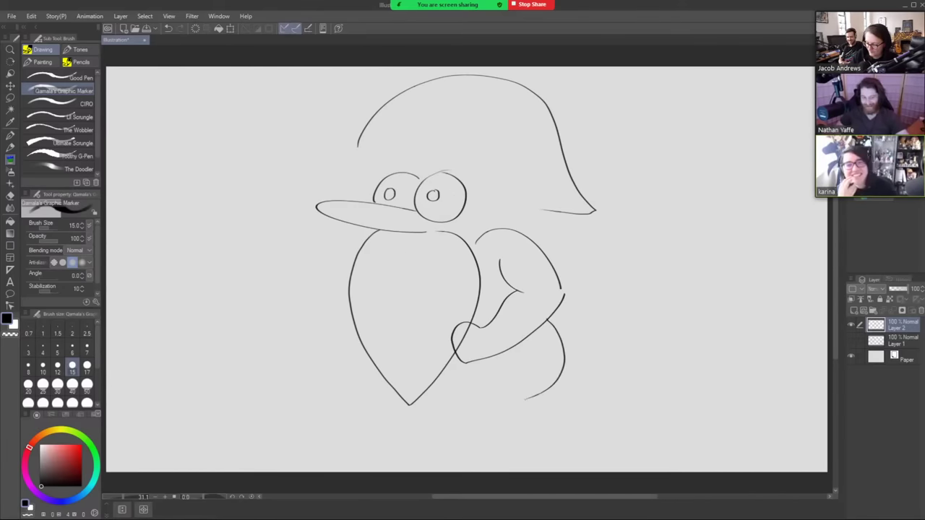
mouse_move(361, 344)
mouse_down()
mouse_move(299, 348)
mouse_move(304, 401)
mouse_move(326, 440)
mouse_up()
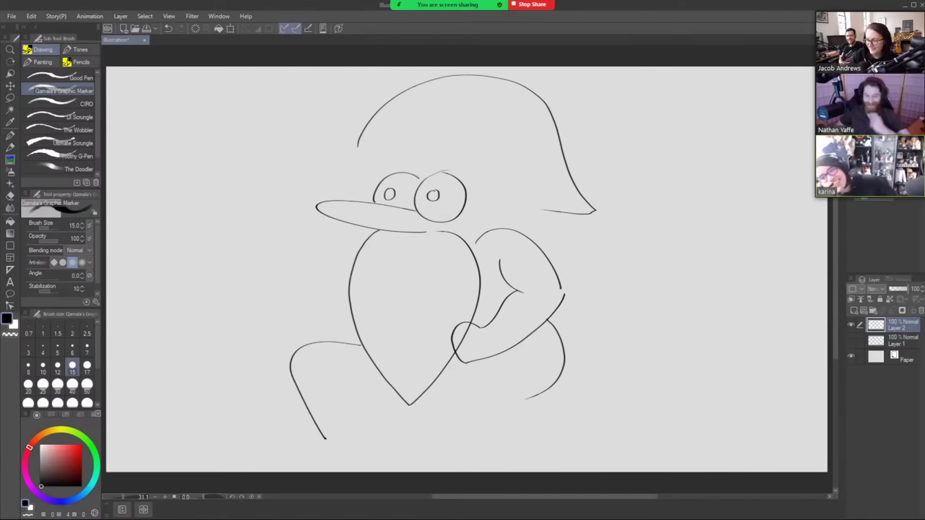
- Draw a wide brim and folded drooping tip on the cap, erase the overlapping cap line, and add the face edge below the brim
mouse_move(354, 126)
mouse_down()
mouse_move(355, 167)
mouse_move(495, 181)
mouse_move(518, 133)
mouse_move(464, 120)
mouse_move(349, 131)
mouse_up()
drag(514, 170, 547, 201)
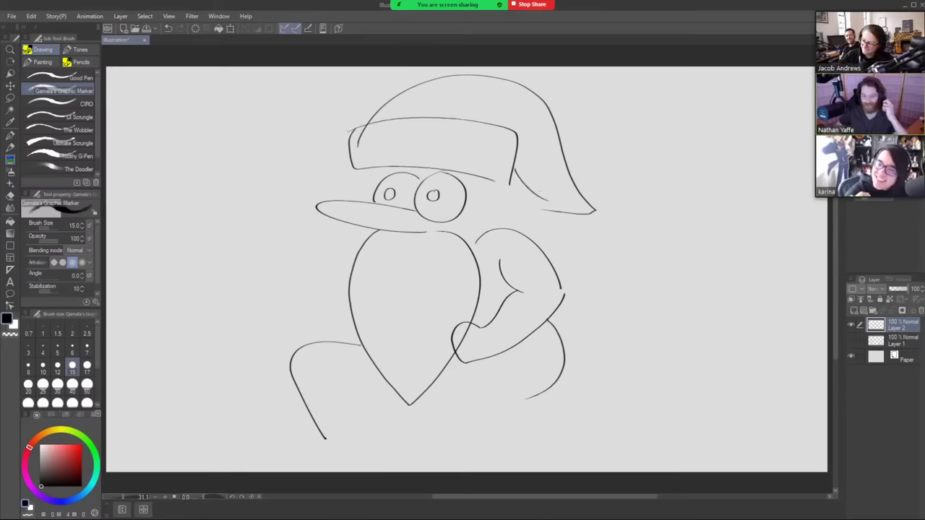
mouse_move(516, 116)
mouse_down()
mouse_move(531, 116)
mouse_move(575, 193)
mouse_up()
key(e)
drag(367, 129, 362, 195)
key(b)
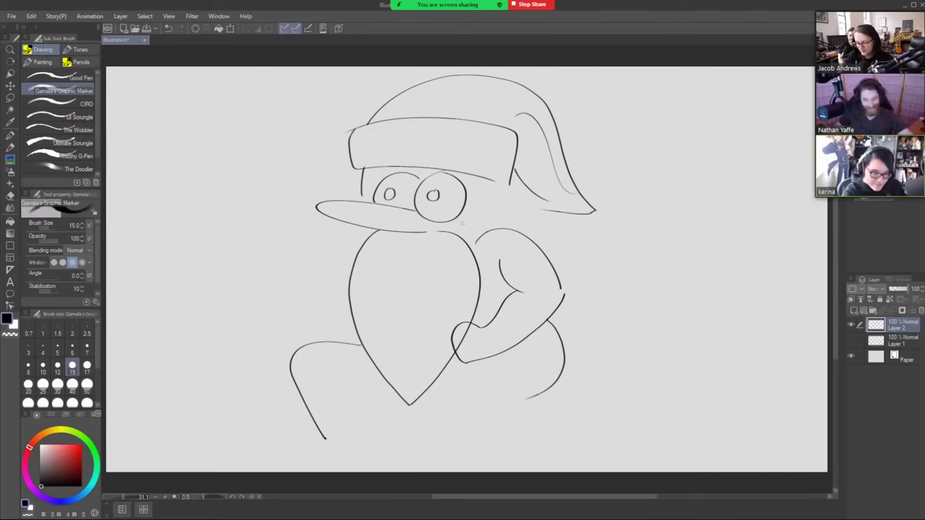
- Erase the body outline crossing the hand and the pointed lower end of the teardrop body
key(e)
click(468, 329)
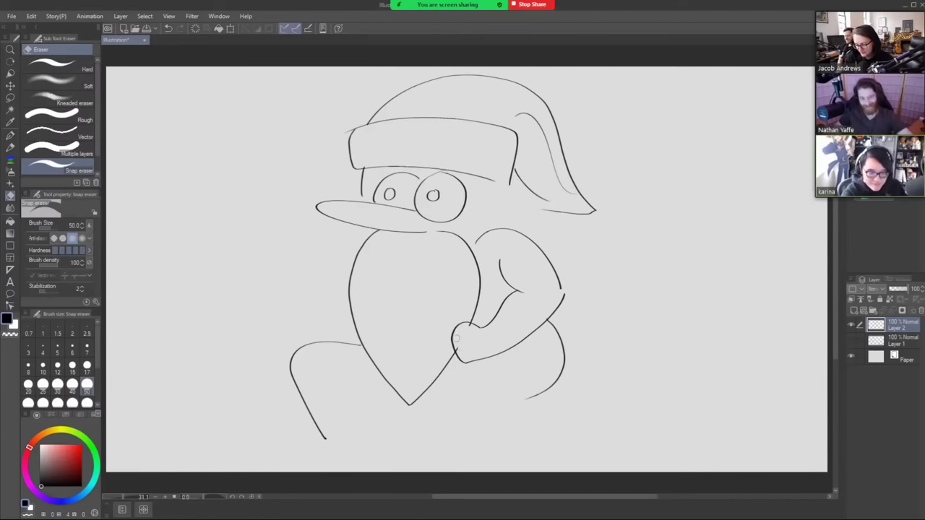
click(453, 357)
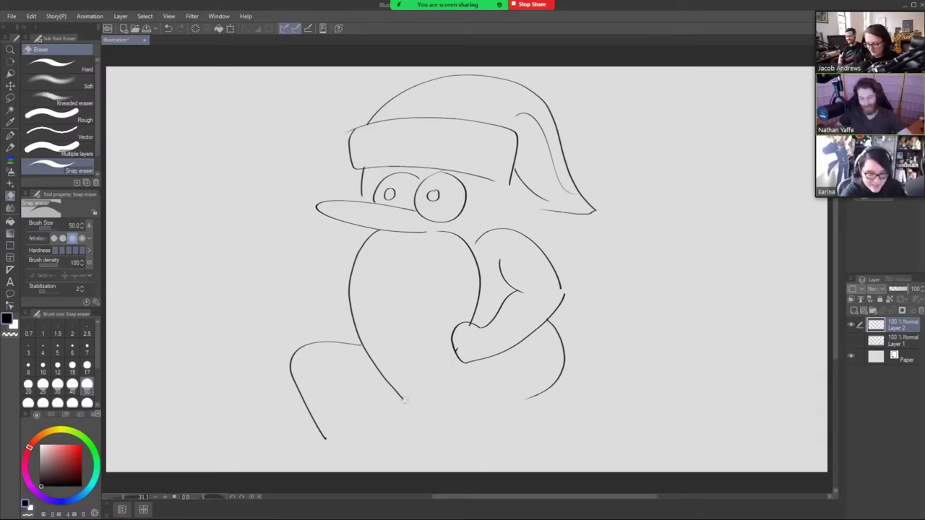
click(379, 368)
- Draw the thigh across the bottom of the body with a rounded knee, hip underside, and lower leg lines
key(b)
mouse_move(453, 354)
mouse_down()
mouse_move(327, 341)
mouse_move(296, 363)
mouse_move(298, 386)
mouse_move(350, 445)
mouse_up()
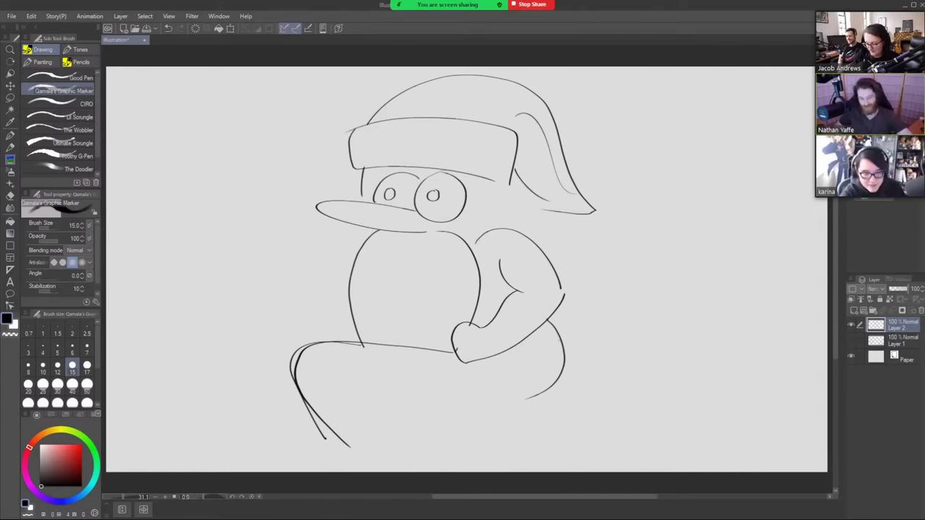
mouse_move(558, 340)
mouse_down()
mouse_move(495, 422)
mouse_move(354, 389)
mouse_move(411, 464)
mouse_up()
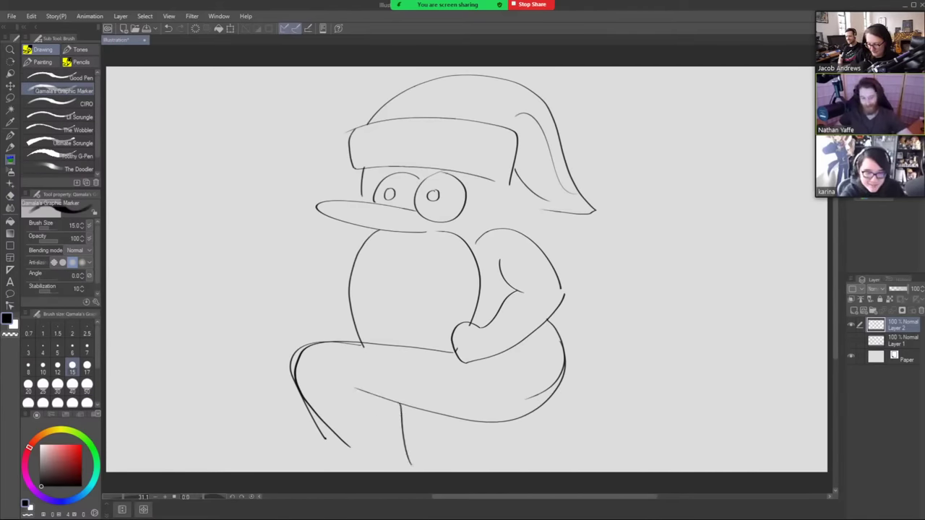
drag(328, 430, 366, 466)
- Erase the doubled shin line and the rough outlines around the front knee
key(e)
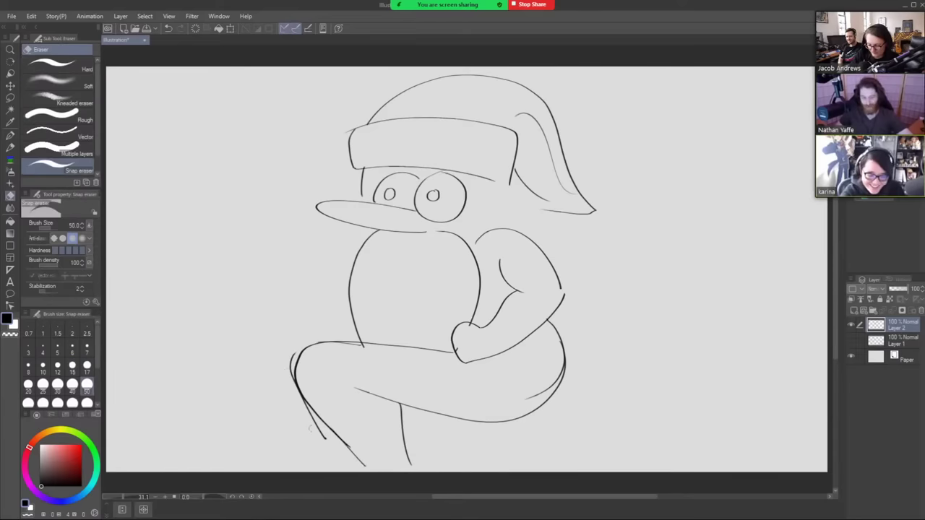
drag(301, 395, 329, 444)
drag(292, 354, 294, 381)
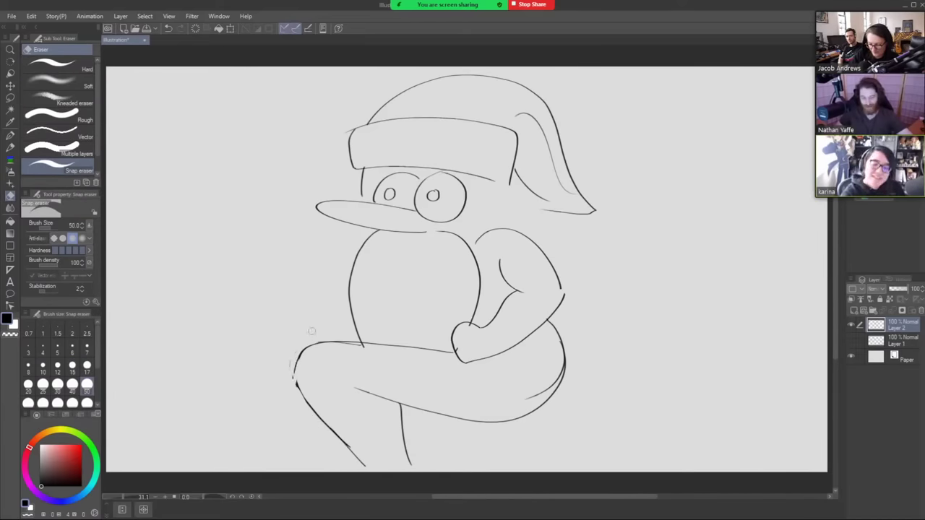
drag(348, 341, 330, 342)
drag(297, 384, 306, 401)
drag(318, 343, 295, 370)
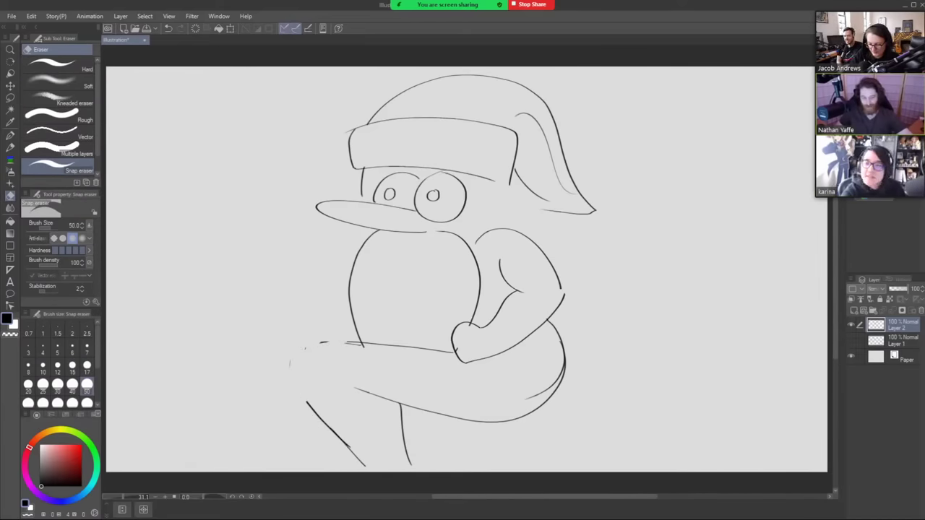
- Enlarge the eraser to 400 and clear the remaining knee and lower leg lines
key(bracketright)
key(bracketright)
key(bracketright)
key(bracketright)
key(bracketright)
key(bracketright)
key(bracketright)
key(bracketright)
key(bracketright)
key(bracketright)
key(bracketright)
drag(332, 342, 318, 335)
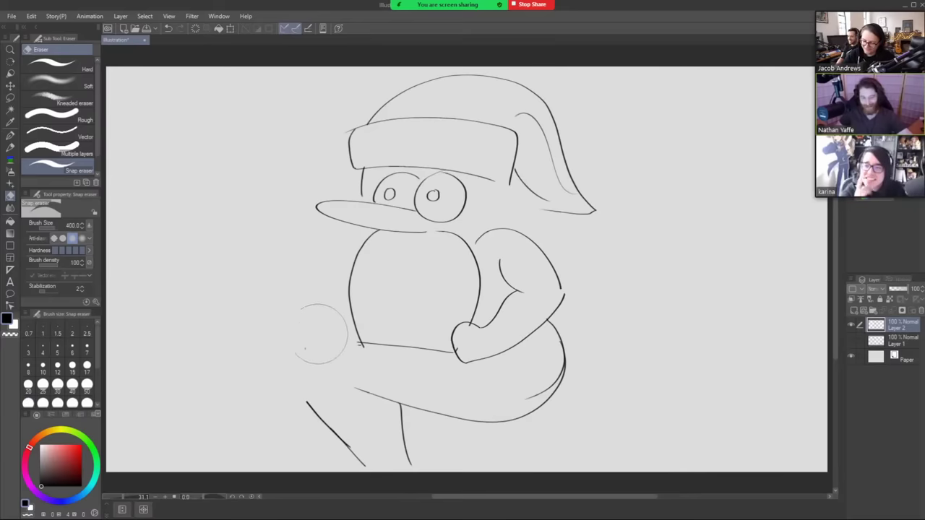
mouse_move(352, 434)
mouse_down()
mouse_move(312, 397)
mouse_move(398, 467)
mouse_move(349, 379)
mouse_move(412, 433)
mouse_up()
- Draw a narrow mouth below the nose and divide it into teeth with short vertical lines
key(b)
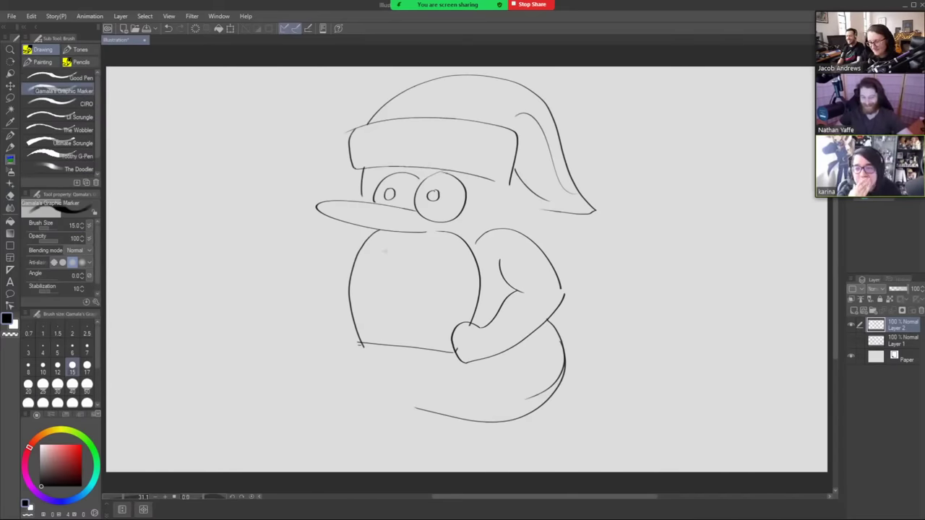
mouse_move(389, 251)
mouse_down()
mouse_move(380, 253)
mouse_move(455, 249)
mouse_move(390, 247)
mouse_move(421, 254)
mouse_up()
drag(433, 246, 433, 253)
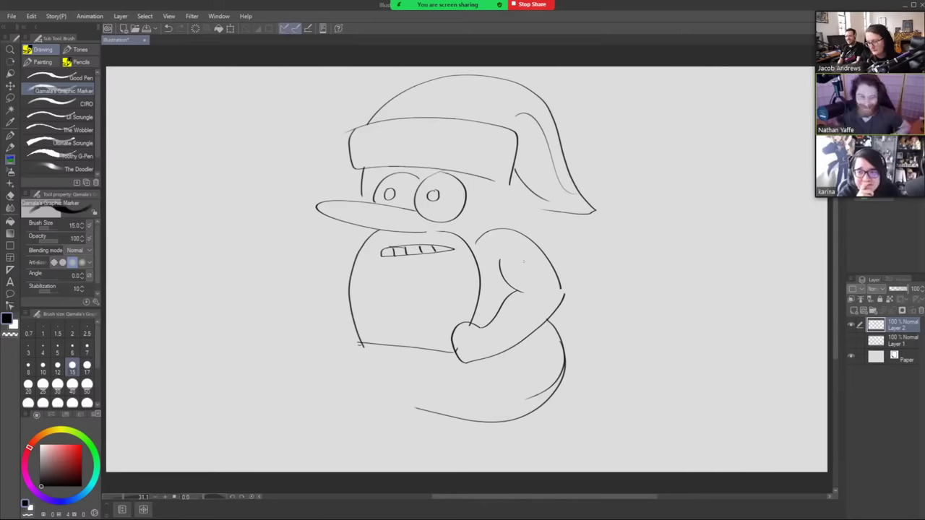
- Redraw the near leg with its knee closer to the body, and add eyebrows, an ear, and a short cheek line to the head
mouse_move(359, 345)
mouse_down()
mouse_move(325, 381)
mouse_move(394, 469)
mouse_up()
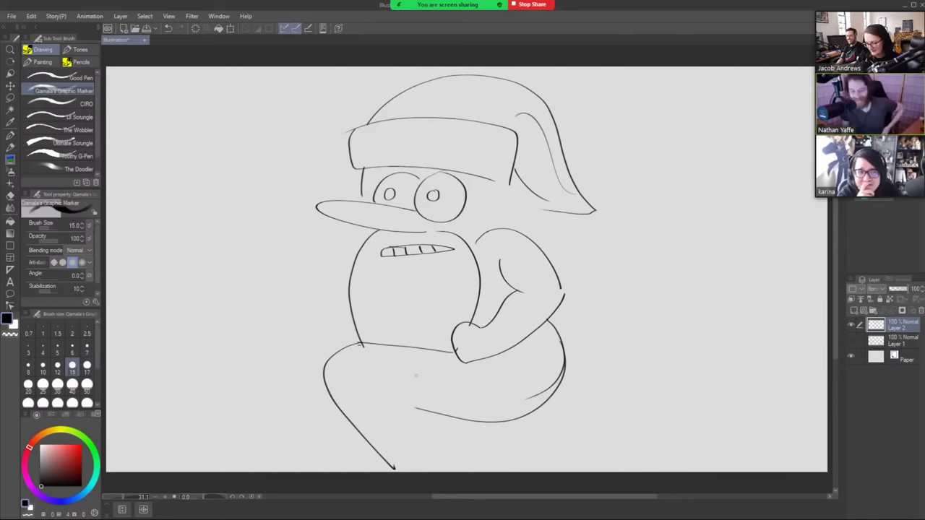
drag(415, 375, 455, 459)
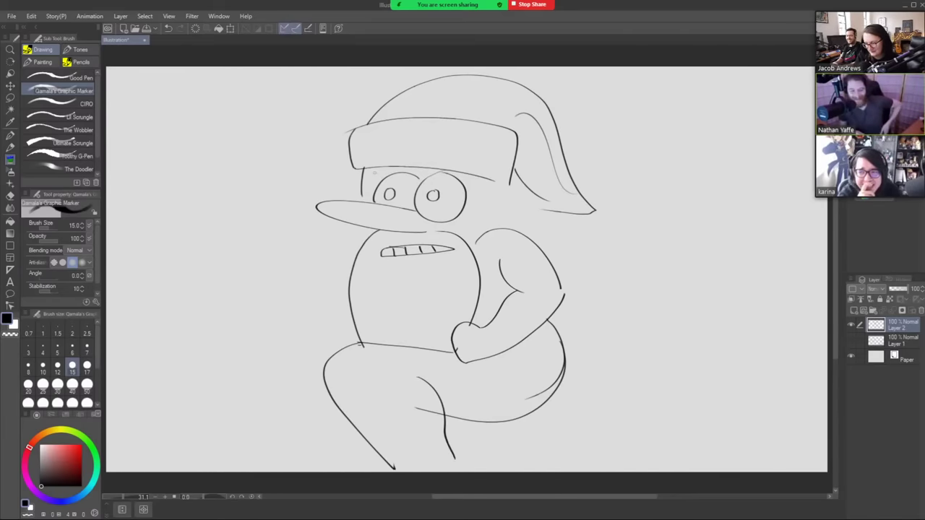
mouse_move(372, 167)
mouse_down()
mouse_move(473, 177)
mouse_move(501, 225)
mouse_up()
drag(363, 228, 367, 239)
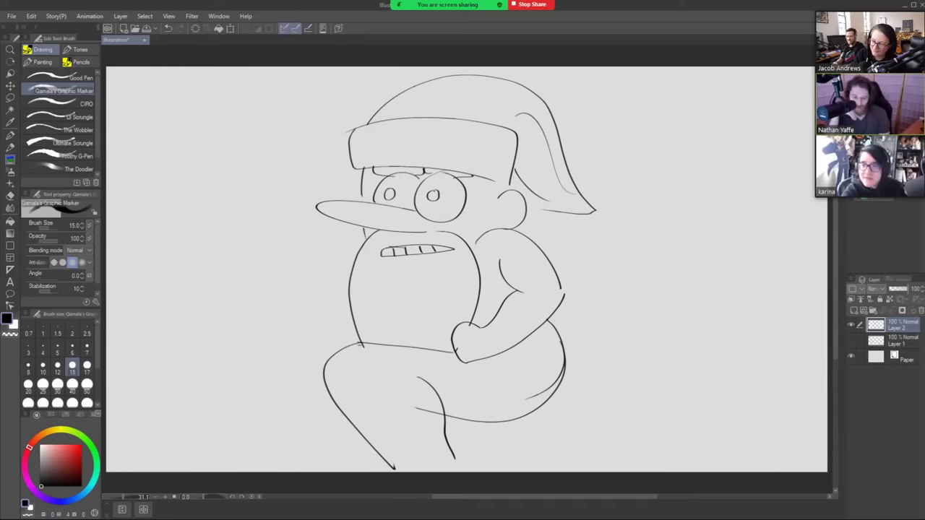
- Add the far leg and a block seat under the hips, replacing the stray curve above the knee with a resting hand
drag(327, 325, 298, 332)
mouse_move(360, 341)
mouse_down()
mouse_move(296, 372)
mouse_move(365, 450)
mouse_up()
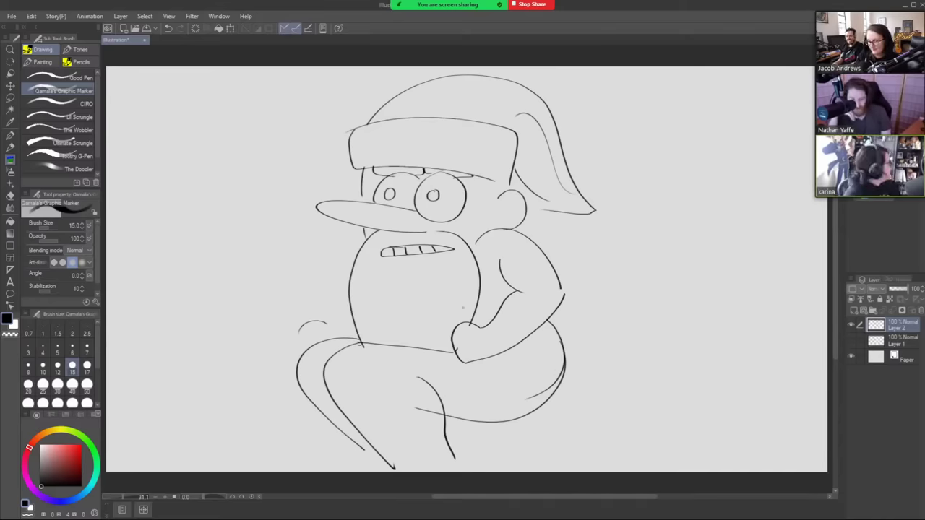
mouse_move(554, 384)
mouse_down()
mouse_move(630, 384)
mouse_move(642, 475)
mouse_up()
key(e)
mouse_move(324, 321)
mouse_down()
mouse_move(356, 292)
mouse_move(339, 314)
mouse_move(329, 344)
mouse_up()
key(b)
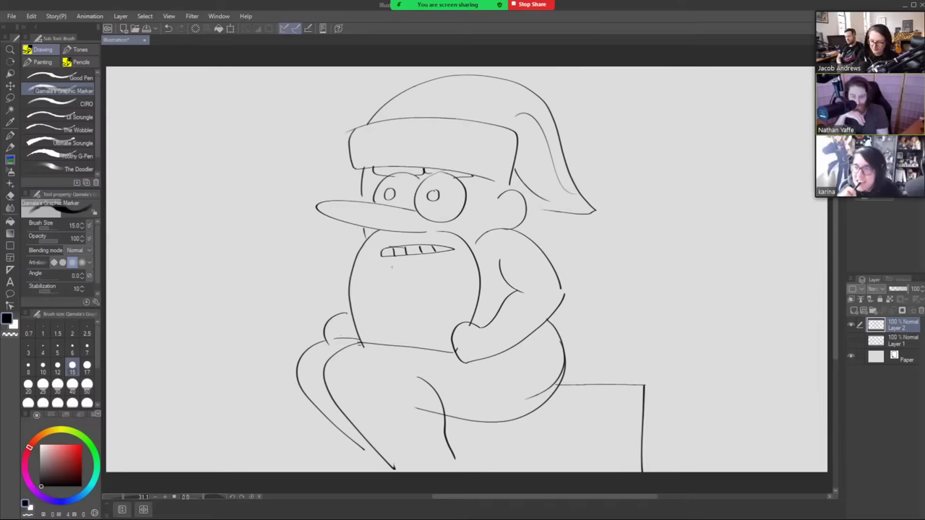
- Replace the seated figure's toothy mouth with a drooping moustache shape and lower lip, erasing the old face outline that crosses them
mouse_move(366, 228)
mouse_down()
mouse_move(383, 247)
mouse_move(408, 240)
mouse_move(359, 244)
mouse_move(432, 241)
mouse_move(418, 237)
mouse_move(408, 243)
mouse_move(455, 246)
mouse_move(404, 250)
mouse_move(436, 229)
mouse_up()
key(e)
key(b)
drag(336, 279, 427, 270)
drag(365, 271, 416, 259)
key(e)
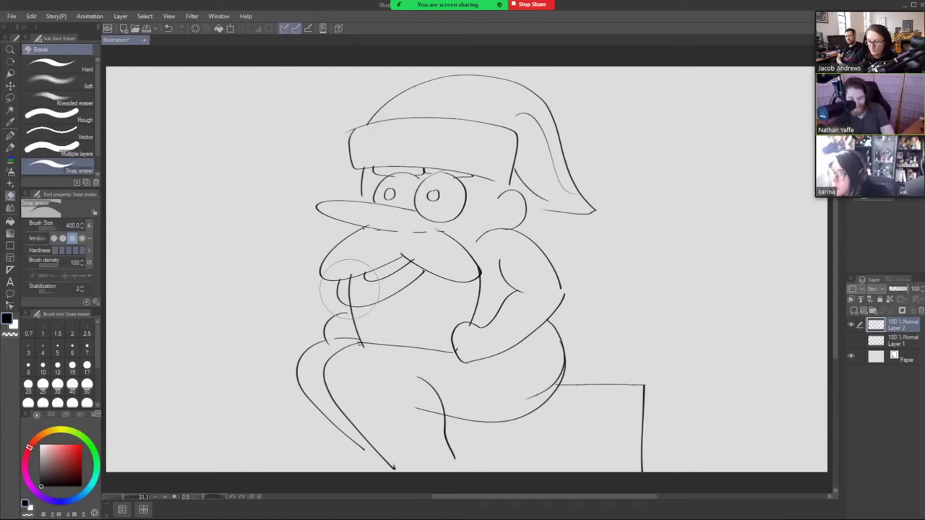
mouse_move(359, 286)
mouse_down()
mouse_move(356, 295)
mouse_move(348, 282)
mouse_move(371, 273)
mouse_up()
key(b)
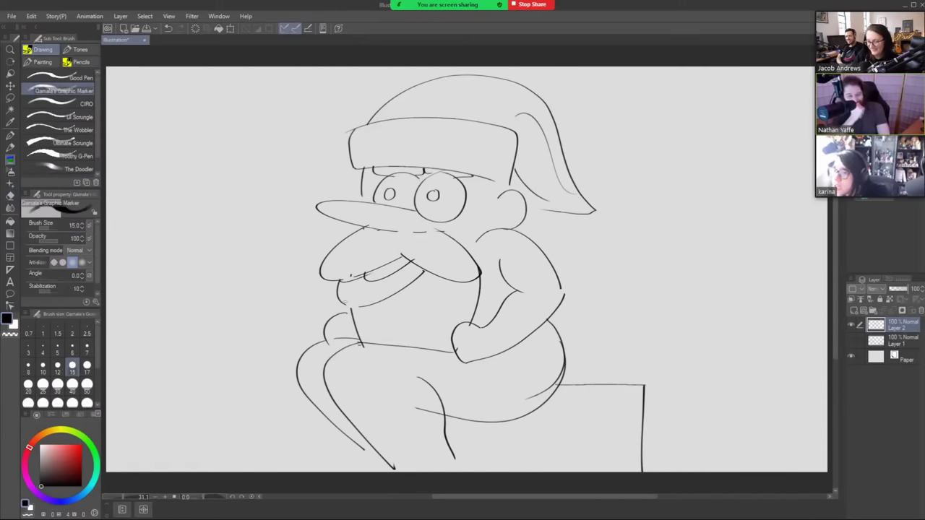
drag(343, 302, 357, 307)
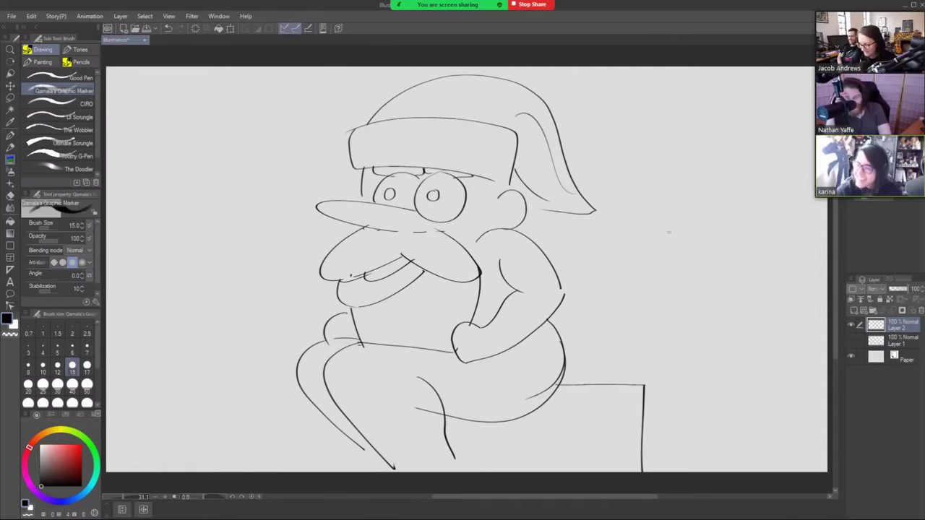
- Sketch a small dog's head in three-quarter view behind the bench, with its neck line, snout, jaw and eyes
mouse_move(640, 232)
mouse_down()
mouse_move(670, 233)
mouse_move(667, 199)
mouse_move(699, 196)
mouse_move(745, 376)
mouse_up()
key(ctrl+z)
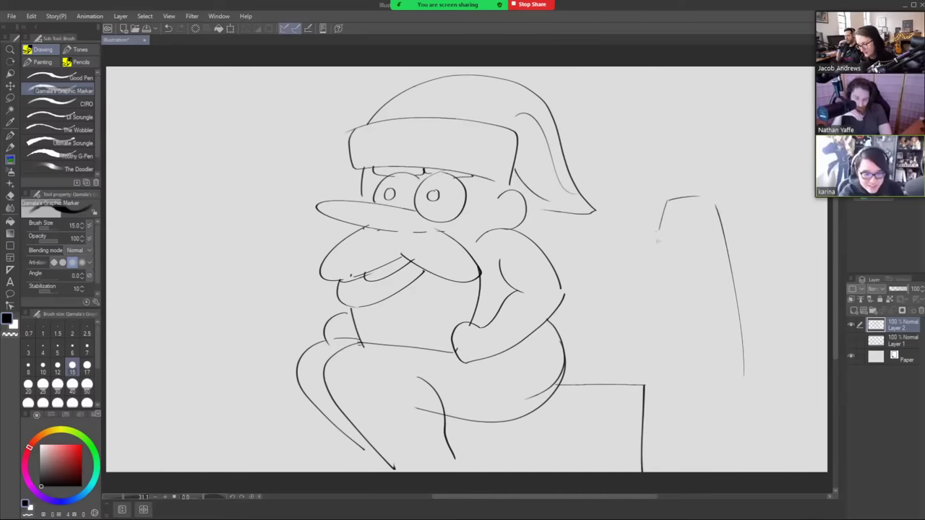
mouse_move(672, 224)
mouse_down()
mouse_move(631, 223)
mouse_move(649, 230)
mouse_move(620, 233)
mouse_move(628, 256)
mouse_move(636, 245)
mouse_move(651, 257)
mouse_move(659, 239)
mouse_move(642, 252)
mouse_move(638, 276)
mouse_move(675, 279)
mouse_move(684, 268)
mouse_up()
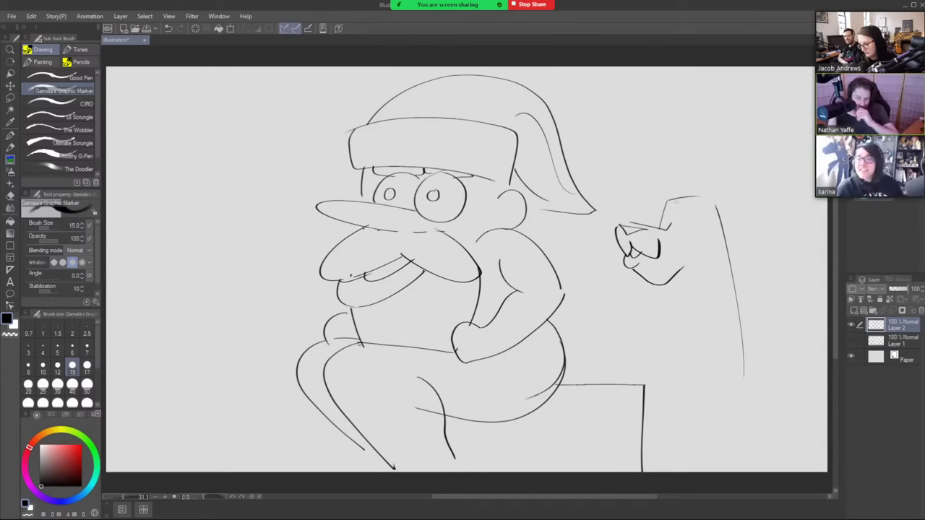
mouse_move(675, 212)
mouse_down()
mouse_move(665, 216)
mouse_move(668, 226)
mouse_move(695, 214)
mouse_move(684, 219)
mouse_up()
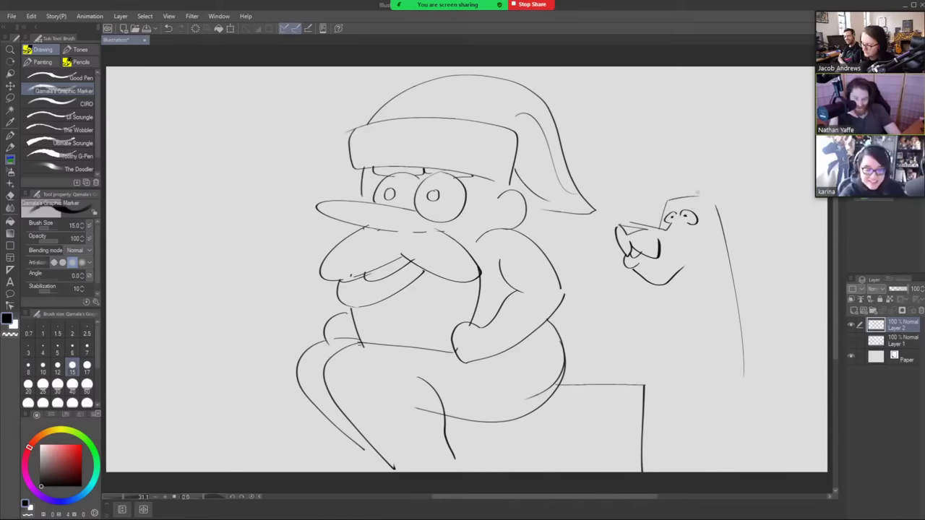
- Add brows, pointed ears, a collar with a diamond tag, chin whiskers and a chest line to the small dog
mouse_move(680, 201)
mouse_down()
mouse_move(666, 211)
mouse_move(691, 202)
mouse_move(696, 211)
mouse_move(647, 169)
mouse_move(662, 208)
mouse_move(712, 169)
mouse_move(720, 203)
mouse_up()
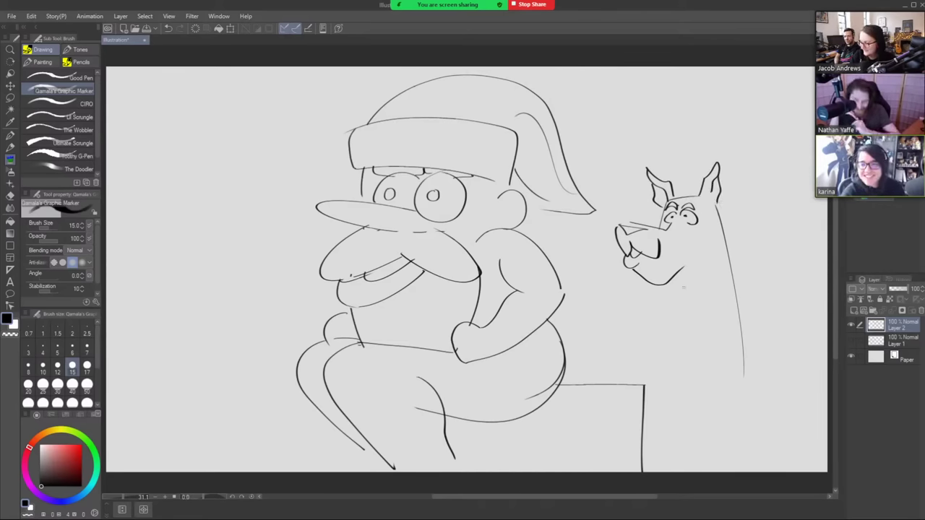
mouse_move(669, 282)
mouse_down()
mouse_move(736, 267)
mouse_move(714, 297)
mouse_move(740, 277)
mouse_up()
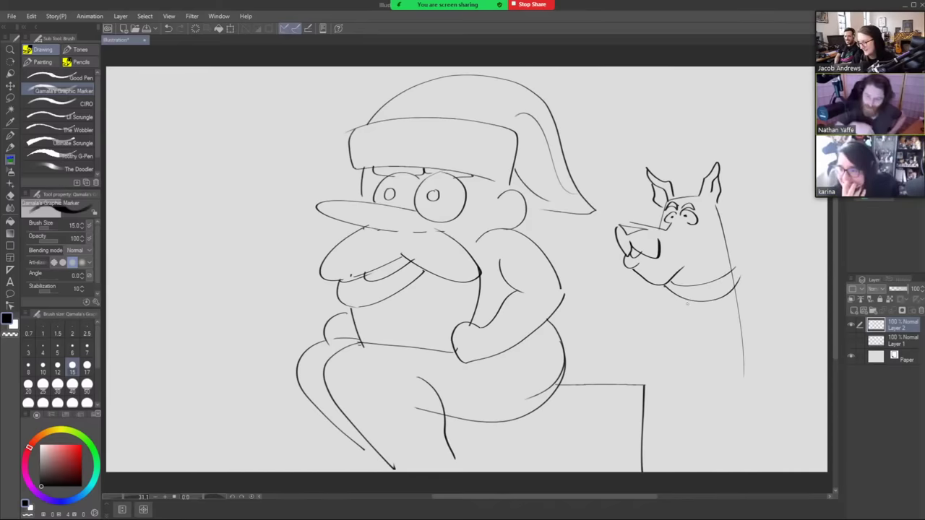
mouse_move(688, 304)
mouse_down()
mouse_move(695, 314)
mouse_move(679, 308)
mouse_up()
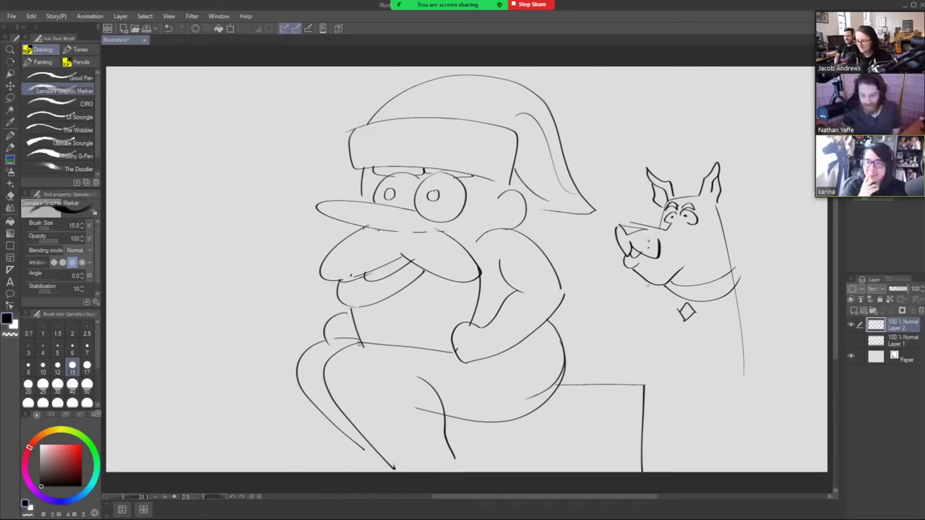
drag(650, 283, 584, 376)
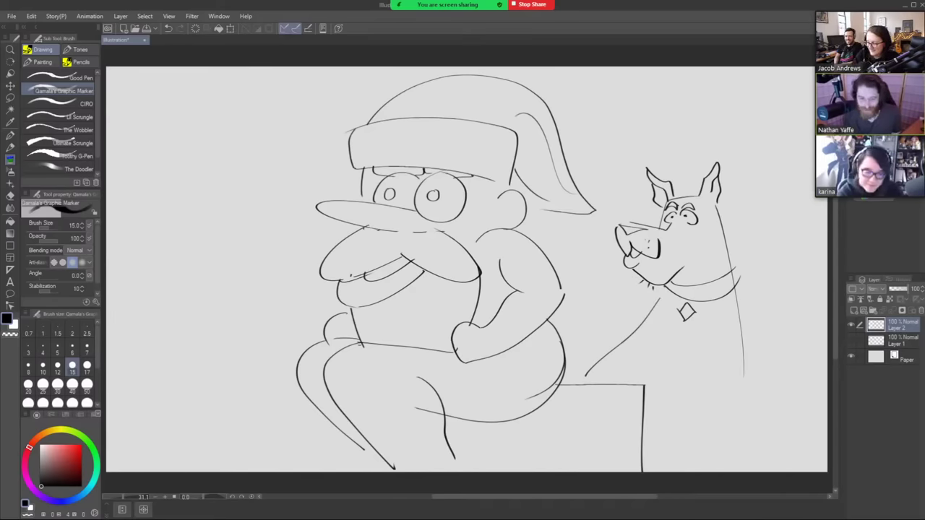
- Add short curved detail lines to the seated figure's lower lip and to the small dog's lower lip
mouse_move(361, 286)
mouse_down()
mouse_move(356, 306)
mouse_move(373, 301)
mouse_up()
mouse_move(385, 286)
mouse_down()
mouse_move(390, 294)
mouse_move(341, 300)
mouse_up()
drag(629, 259, 628, 267)
drag(633, 261, 636, 266)
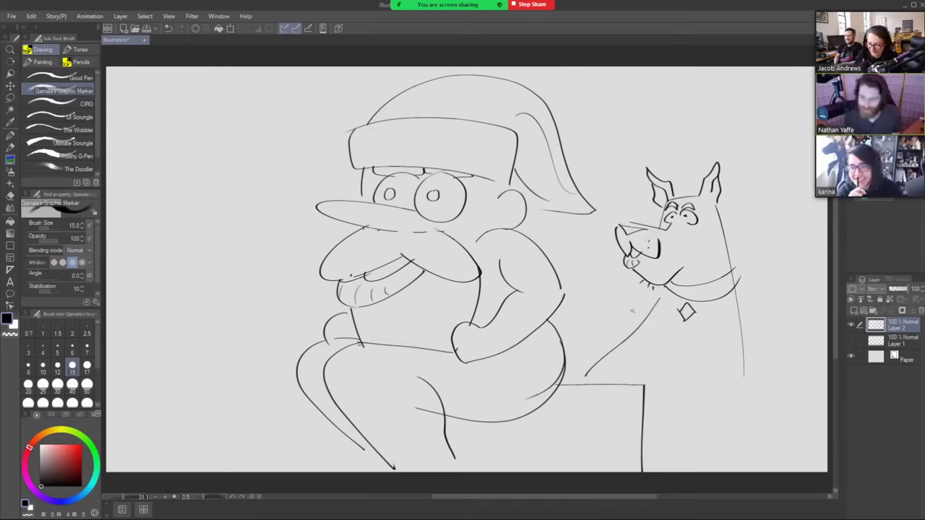
- Erase the hat's straight brim and redraw it as a slanted, rounded band with a new crown edge and fold
key(w)
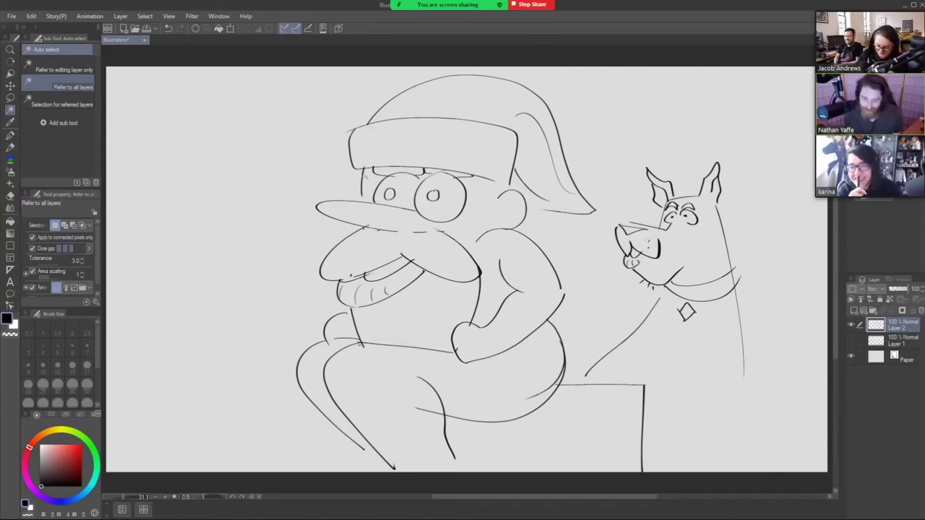
key(e)
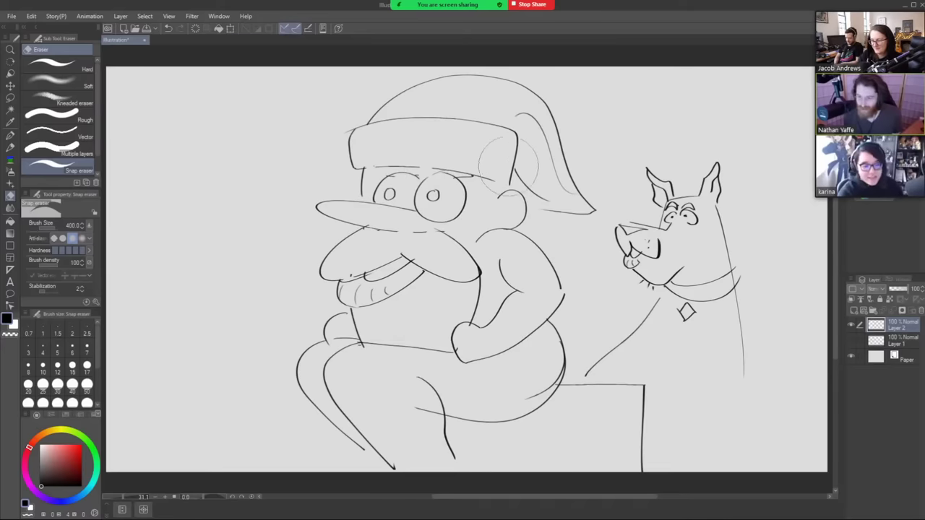
mouse_move(497, 157)
mouse_down()
mouse_move(389, 128)
mouse_move(347, 144)
mouse_move(445, 152)
mouse_move(482, 166)
mouse_move(378, 151)
mouse_move(414, 143)
mouse_move(387, 178)
mouse_move(396, 153)
mouse_move(356, 153)
mouse_move(361, 143)
mouse_move(392, 136)
mouse_move(455, 148)
mouse_move(522, 192)
mouse_up()
key(b)
drag(367, 138, 409, 81)
key(e)
drag(523, 124, 547, 187)
key(b)
drag(492, 157, 555, 191)
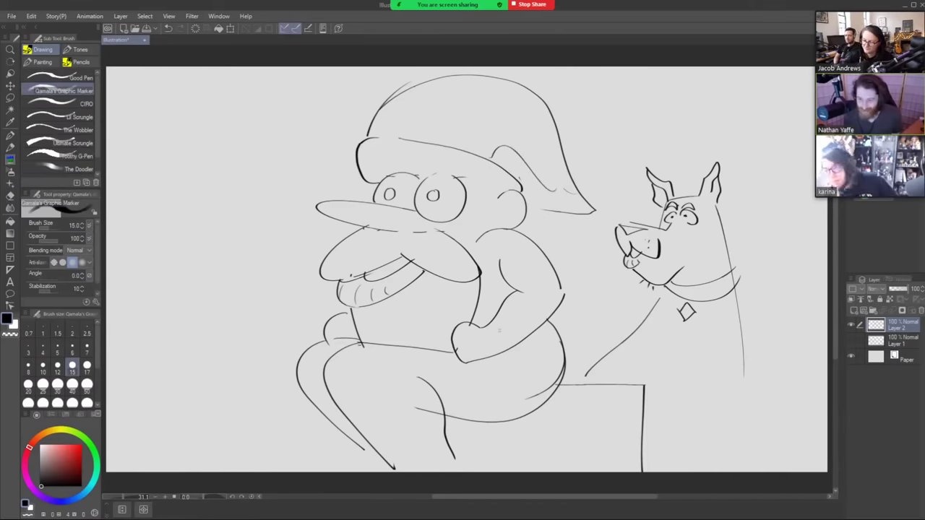
- Erase the stray line end at the seated figure's thigh and move the whole drawing layer to the right
key(e)
click(410, 405)
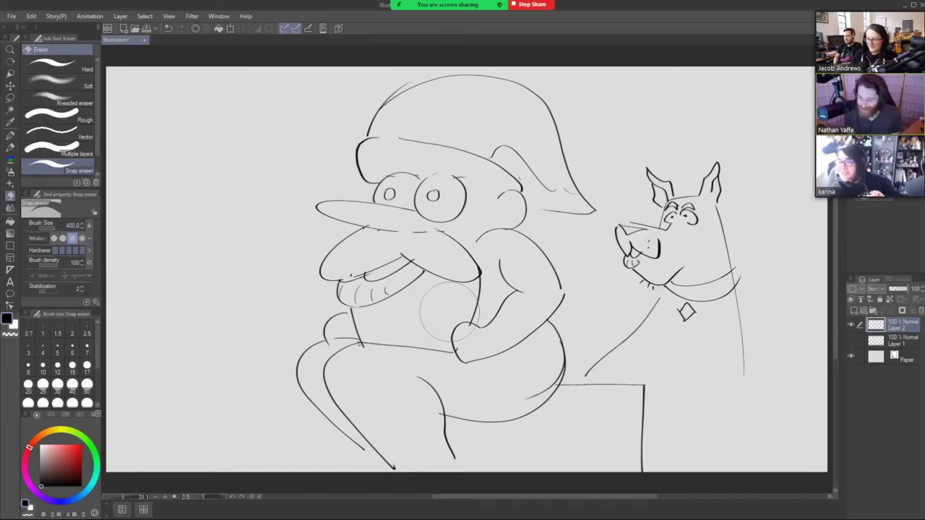
key(k)
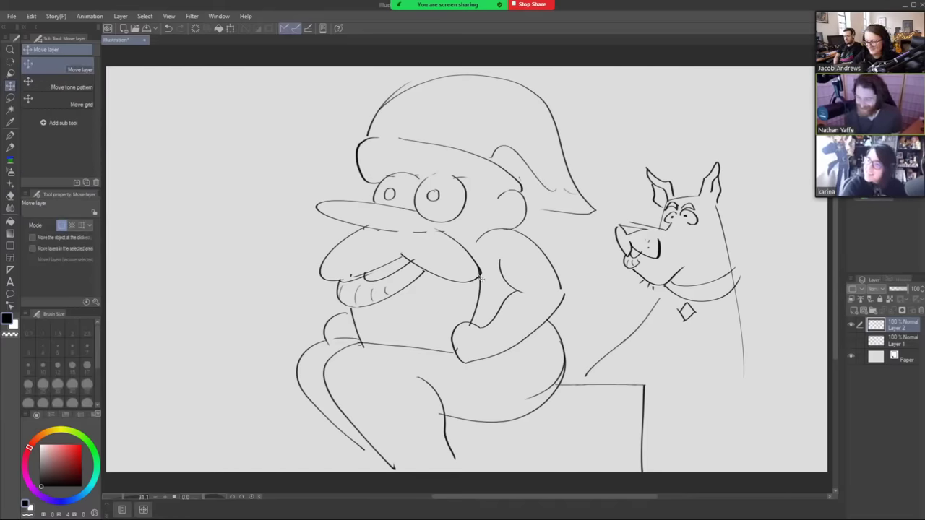
drag(478, 276, 534, 273)
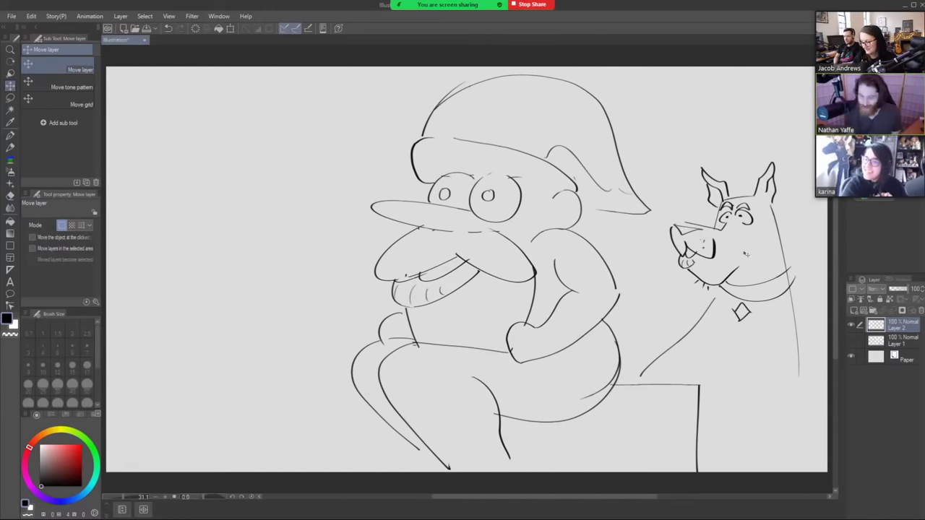
- Hide the finished sketch layer and add a new empty layer above it for drawing with the marker brush
click(852, 325)
click(854, 309)
key(b)
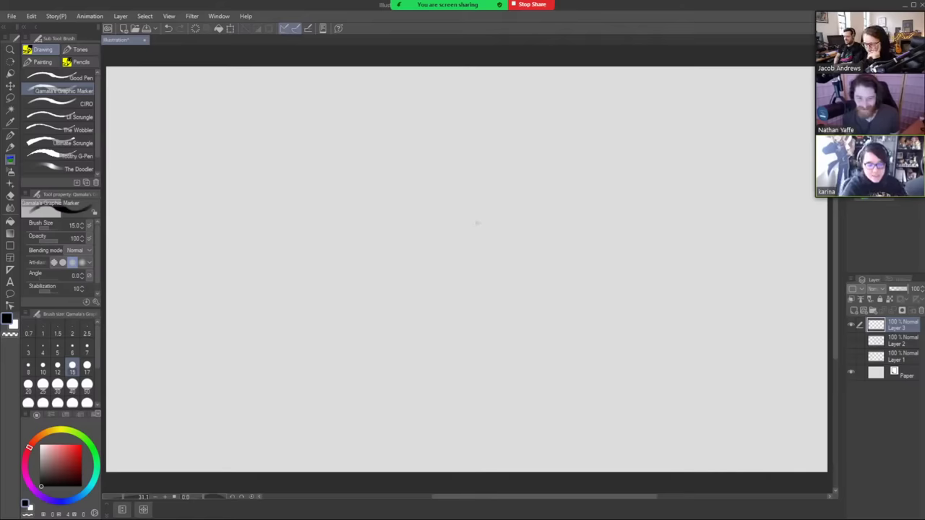
mouse_move(416, 152)
mouse_down()
mouse_move(396, 292)
mouse_move(482, 217)
mouse_move(374, 166)
mouse_up()
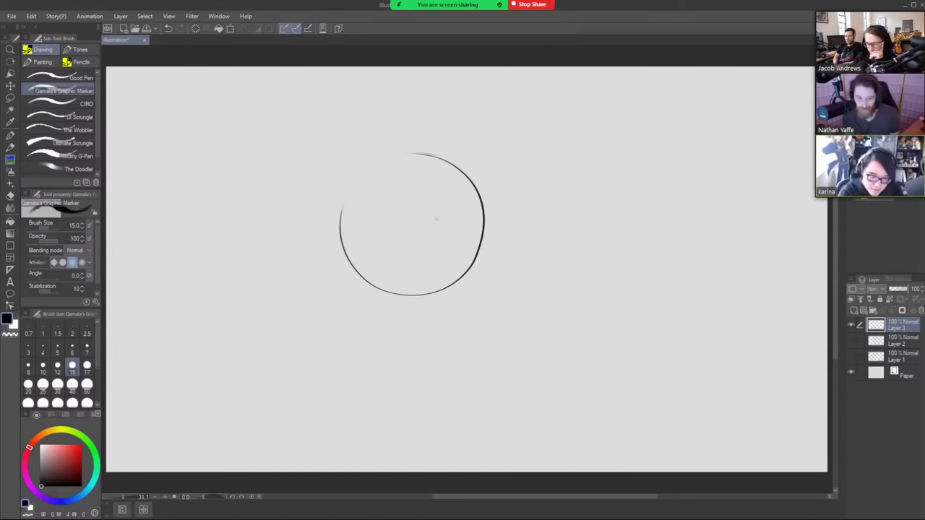
mouse_move(445, 208)
mouse_down()
mouse_move(392, 222)
mouse_move(397, 266)
mouse_move(443, 268)
mouse_move(469, 242)
mouse_move(447, 209)
mouse_move(419, 207)
mouse_up()
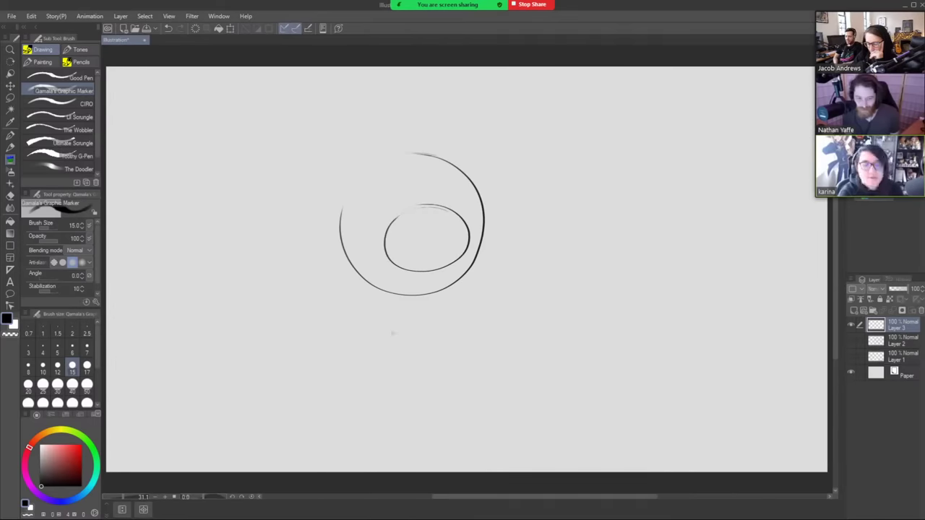
key(ctrl+z)
key(ctrl+z)
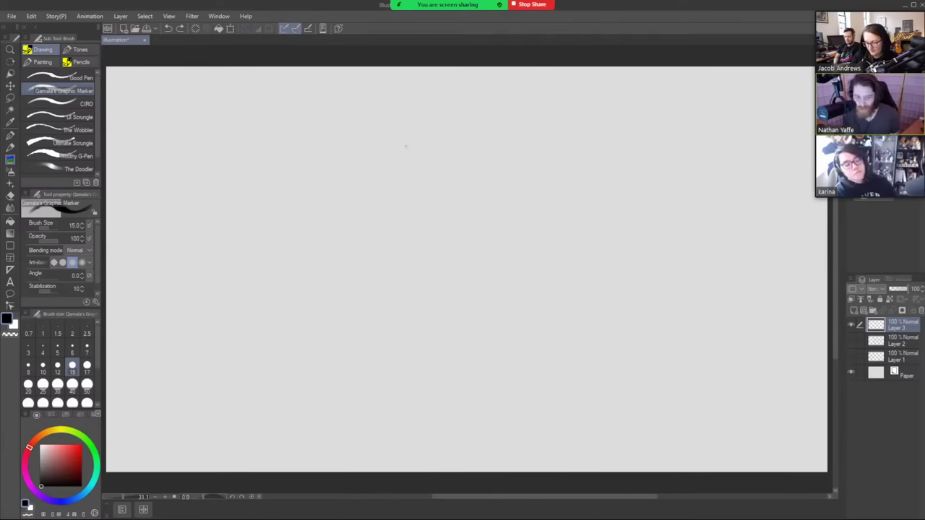
- Sketch a large dog's head and long neck, with the muzzle, nose, jaw and two round eyes
mouse_move(413, 136)
mouse_down()
mouse_move(346, 151)
mouse_move(311, 416)
mouse_up()
drag(417, 141, 447, 403)
mouse_move(395, 159)
mouse_down()
mouse_move(473, 157)
mouse_move(470, 169)
mouse_move(451, 160)
mouse_move(460, 186)
mouse_move(440, 175)
mouse_move(468, 217)
mouse_move(415, 209)
mouse_up()
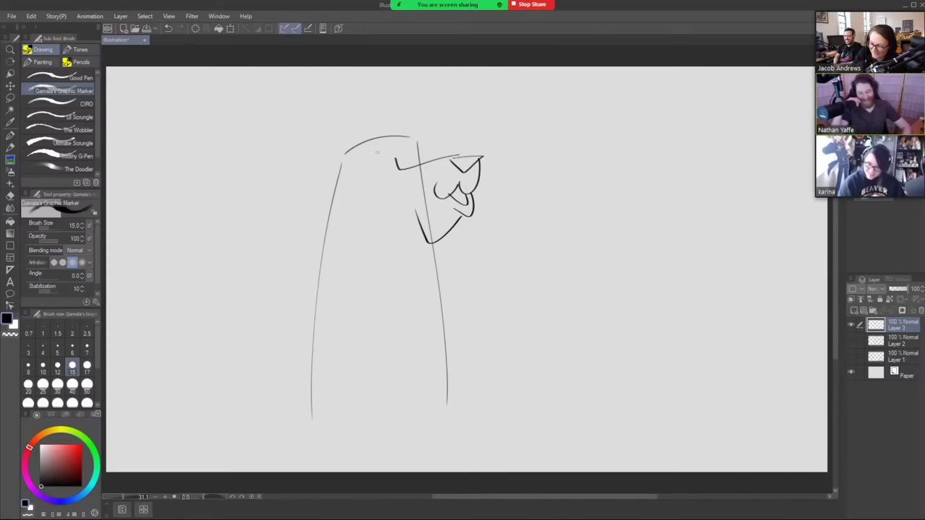
mouse_move(377, 152)
mouse_down()
mouse_move(393, 174)
mouse_move(359, 156)
mouse_move(420, 153)
mouse_move(377, 163)
mouse_move(407, 156)
mouse_up()
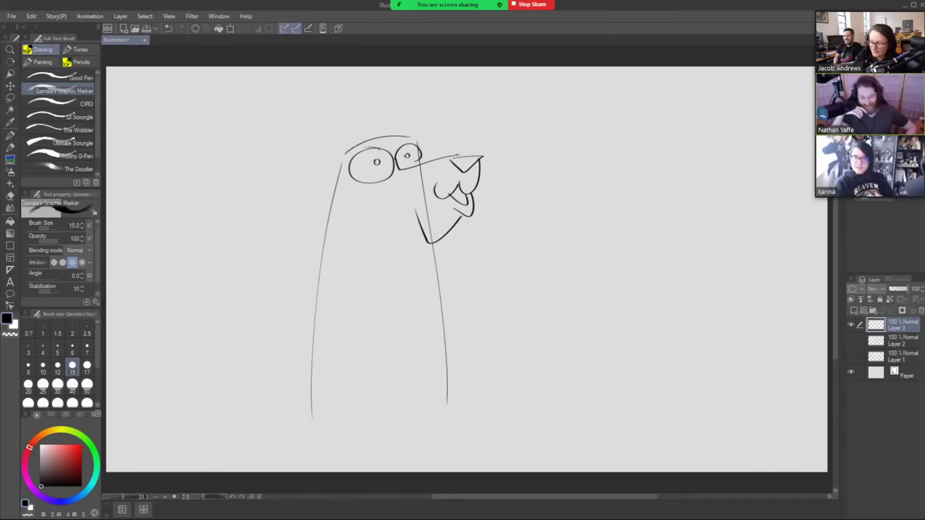
- Reduce the eraser size to 40 and erase the lines overlapping at the dog's far eye
key(e)
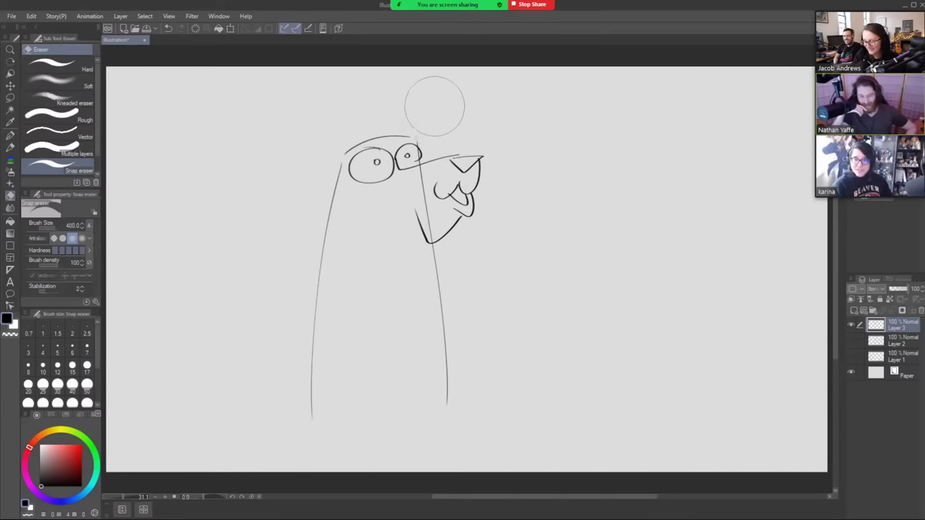
key(bracketleft)
key(bracketleft)
key(bracketleft)
key(bracketleft)
key(bracketleft)
key(bracketleft)
key(bracketleft)
key(bracketleft)
key(bracketleft)
key(bracketleft)
key(bracketleft)
key(bracketleft)
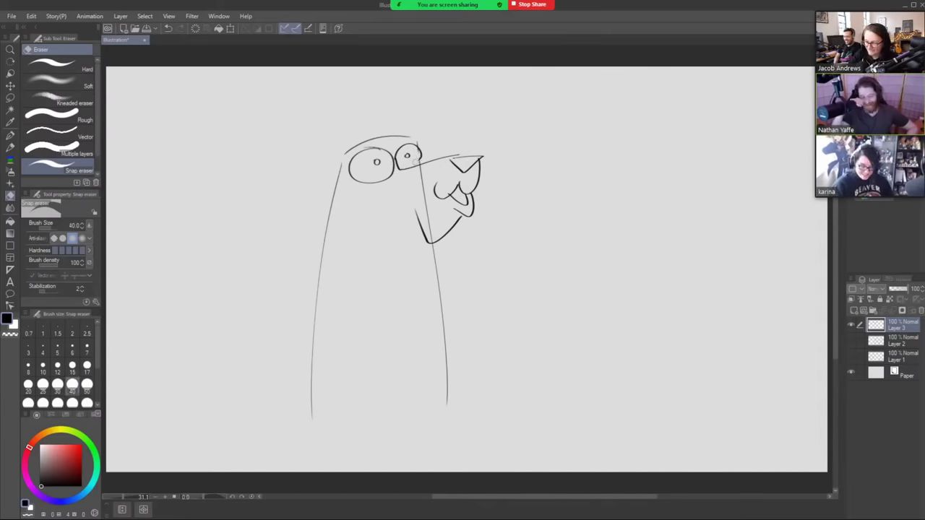
drag(420, 159, 425, 148)
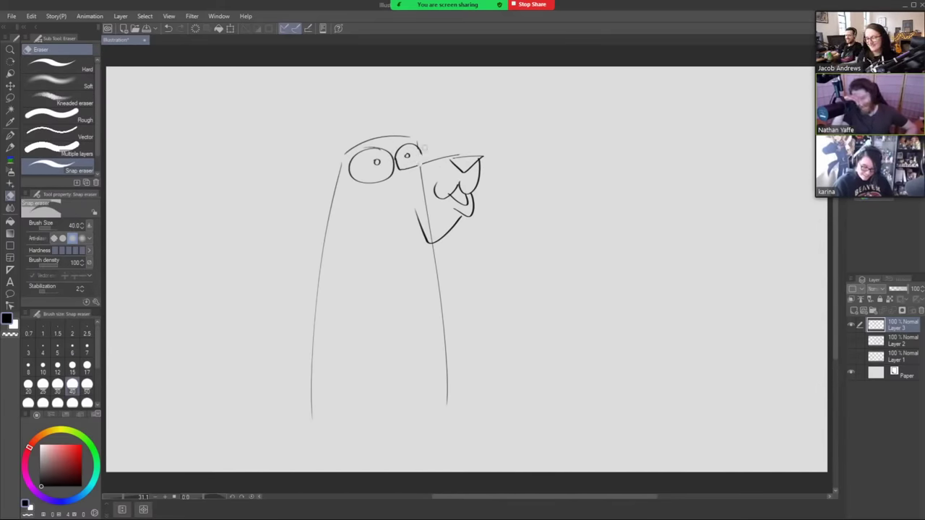
- Draw a long oval fold hanging below the dog's eyes and erase the eye line that overlaps it
key(b)
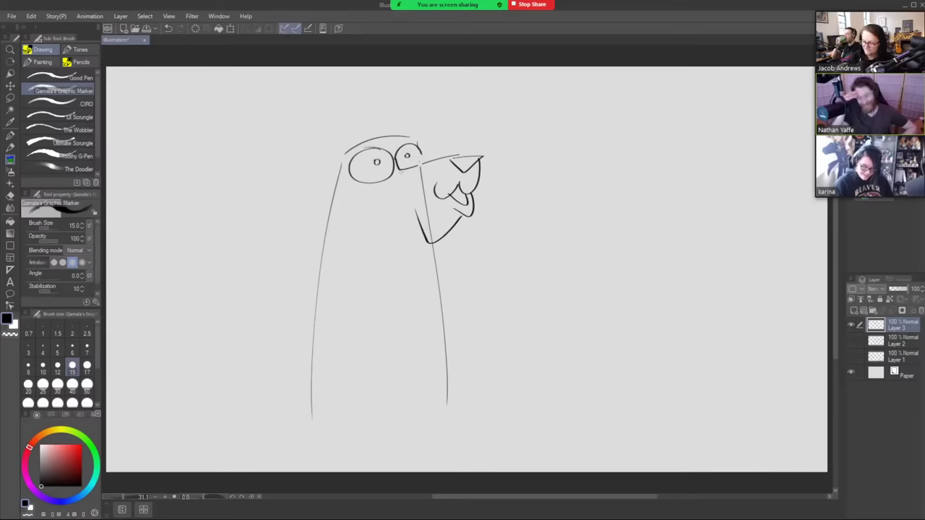
mouse_move(401, 170)
mouse_down()
mouse_move(382, 197)
mouse_move(414, 187)
mouse_move(408, 166)
mouse_move(390, 184)
mouse_up()
key(e)
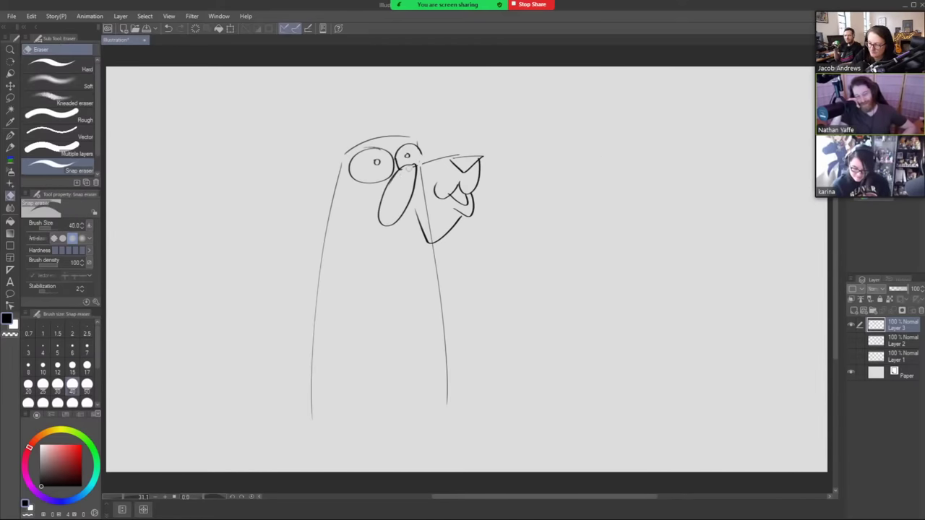
key(b)
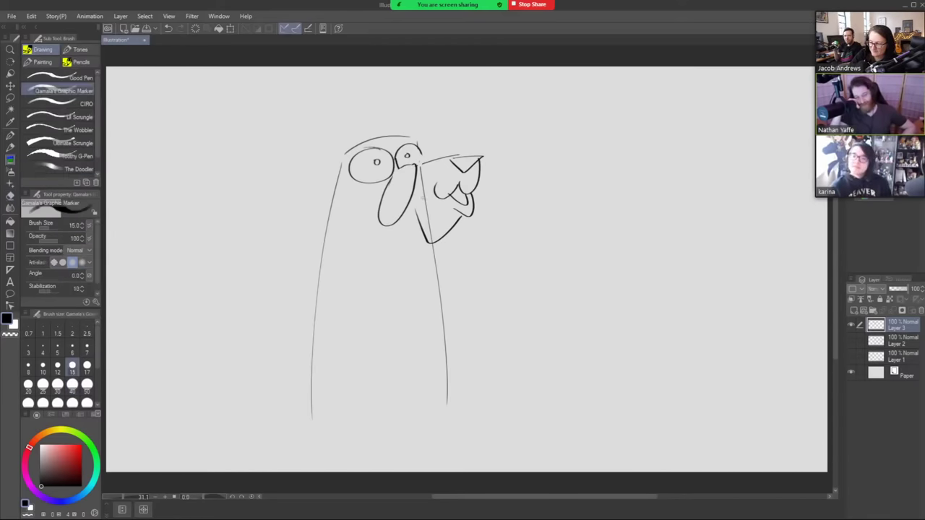
- Draw a large hanging jaw below the dog's muzzle and erase the old jaw and neck lines inside it
mouse_move(412, 193)
mouse_down()
mouse_move(422, 230)
mouse_move(416, 292)
mouse_move(477, 273)
mouse_move(464, 227)
mouse_move(415, 200)
mouse_move(453, 230)
mouse_up()
key(e)
drag(413, 199, 416, 209)
mouse_move(436, 240)
mouse_down()
mouse_move(426, 225)
mouse_move(446, 233)
mouse_move(445, 246)
mouse_up()
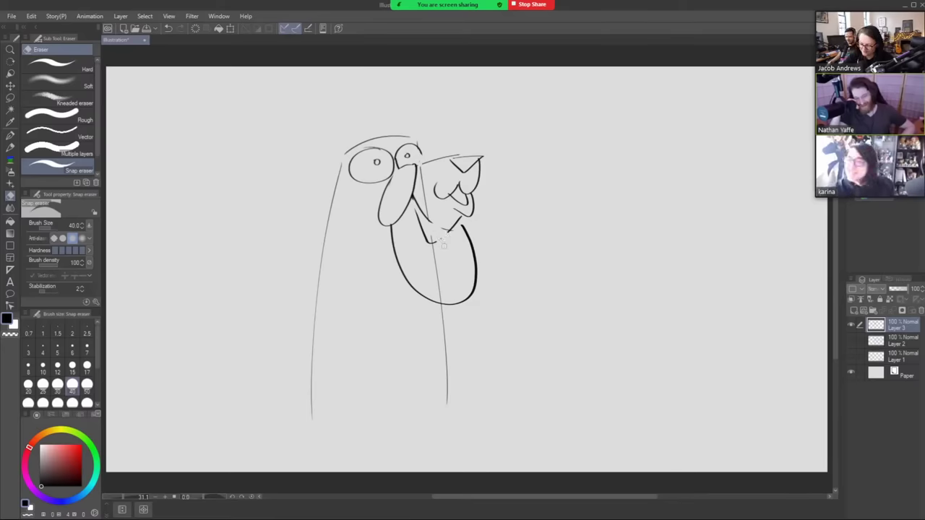
drag(417, 215, 438, 292)
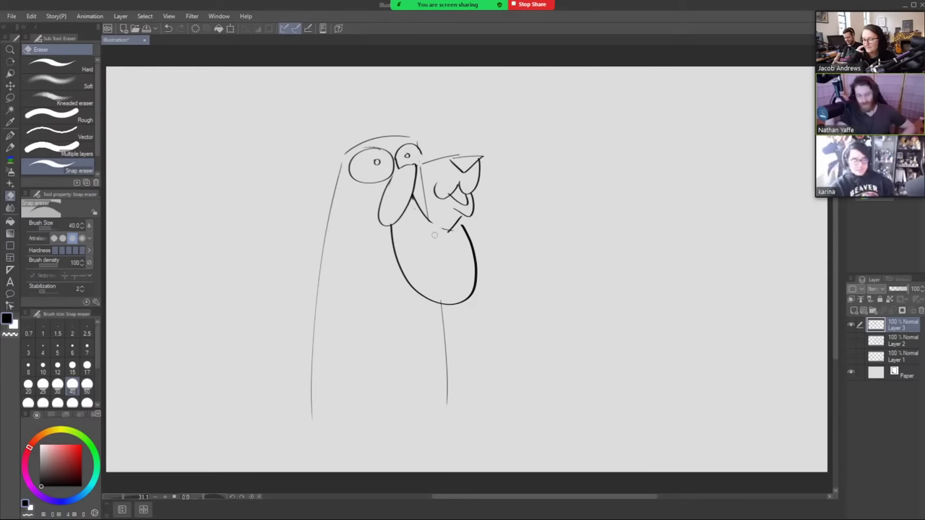
drag(422, 167, 427, 218)
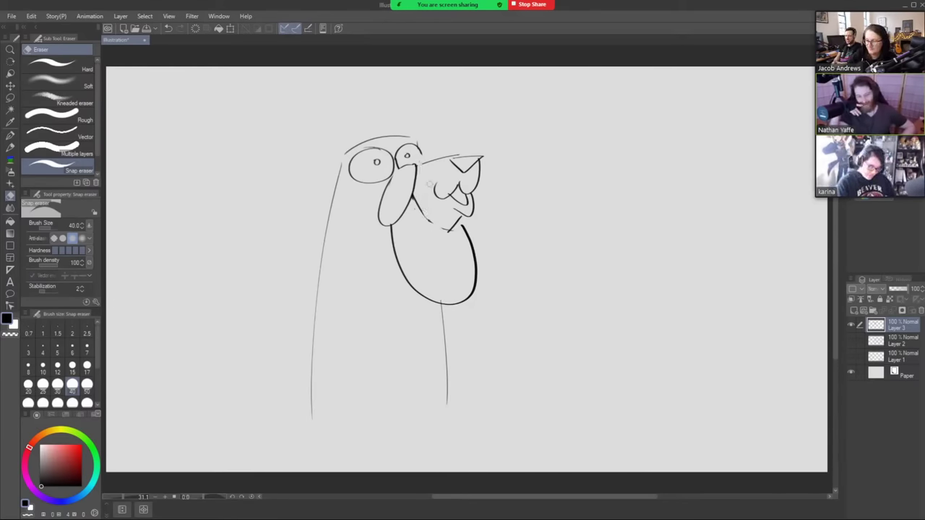
- Draw two tall pointed ears on the dog's head and retouch the line beneath its muzzle
key(b)
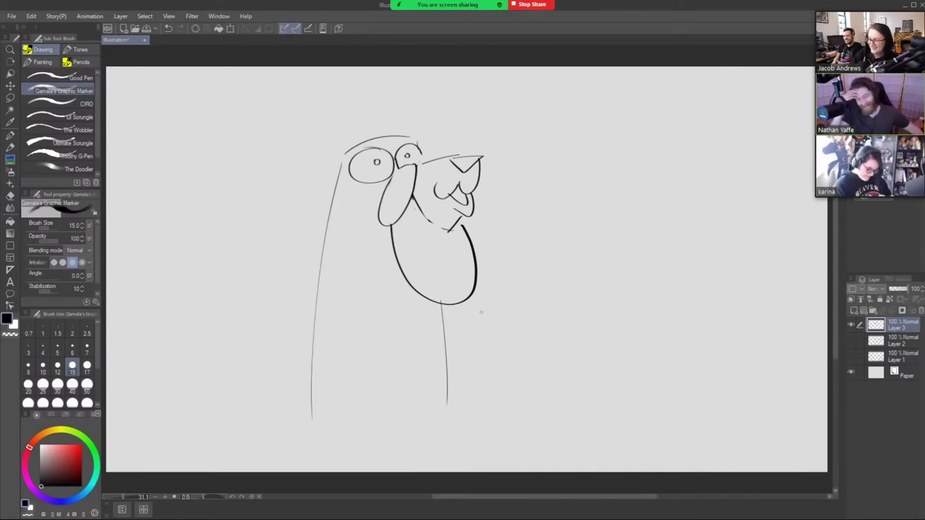
mouse_move(404, 134)
mouse_down()
mouse_move(437, 87)
mouse_move(425, 144)
mouse_up()
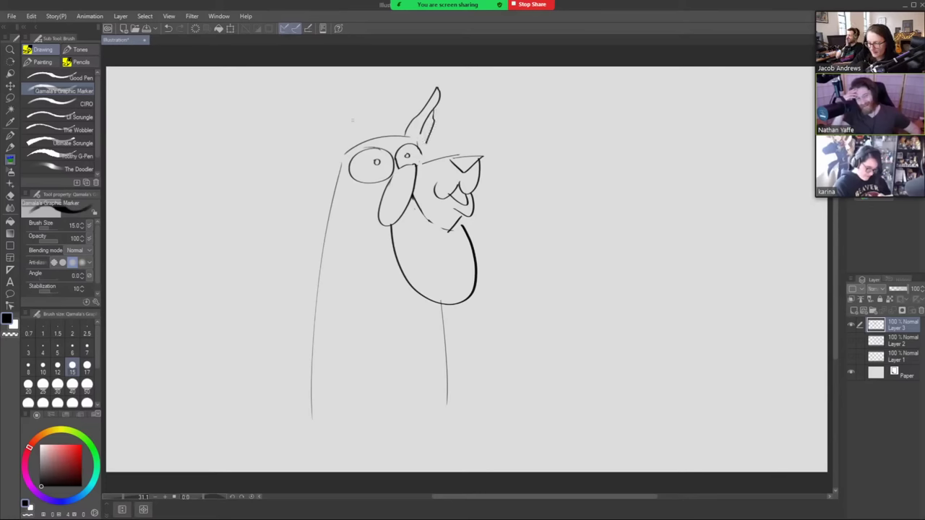
mouse_move(361, 145)
mouse_down()
mouse_move(334, 85)
mouse_move(345, 153)
mouse_up()
drag(332, 108, 339, 168)
mouse_move(412, 194)
mouse_down()
mouse_move(454, 224)
mouse_move(438, 226)
mouse_move(413, 194)
mouse_up()
key(ctrl+z)
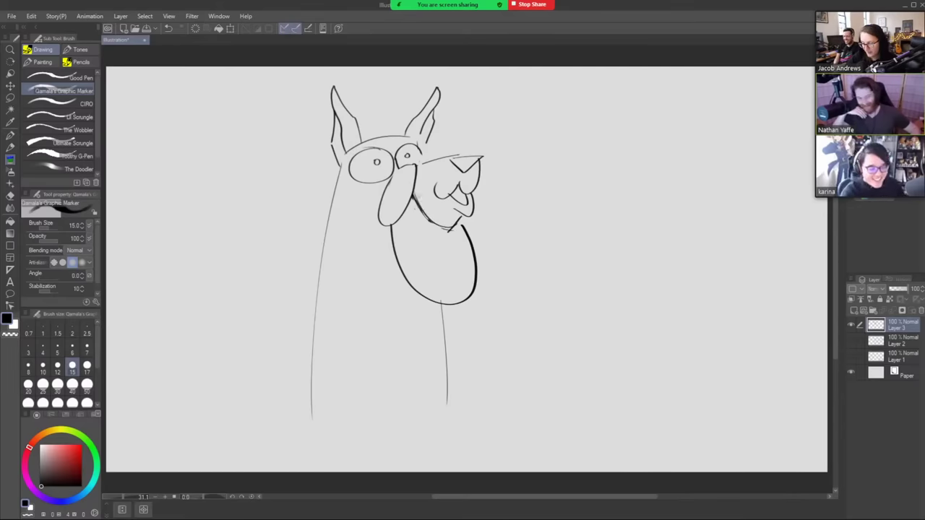
- Erase the stray line beneath the dog's muzzle and add small whisker dots on its chin and cheeks
key(e)
drag(451, 231, 441, 228)
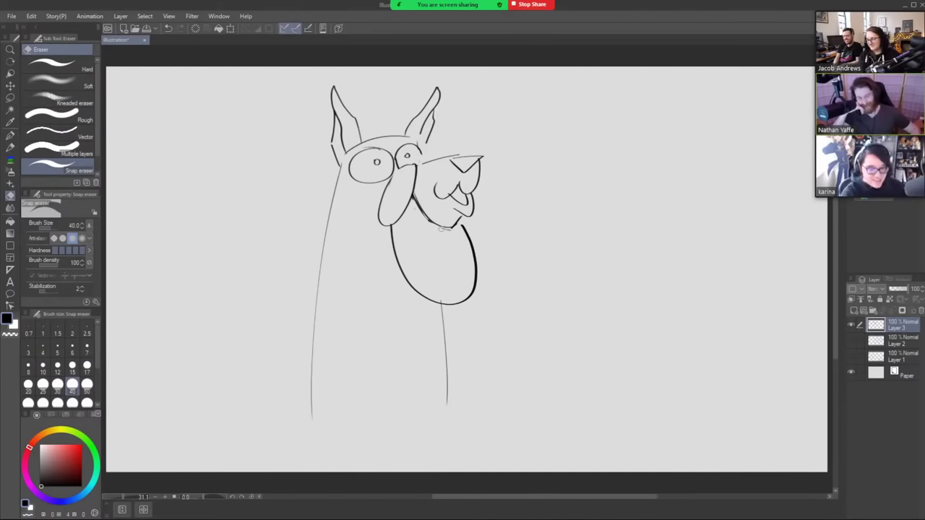
key(b)
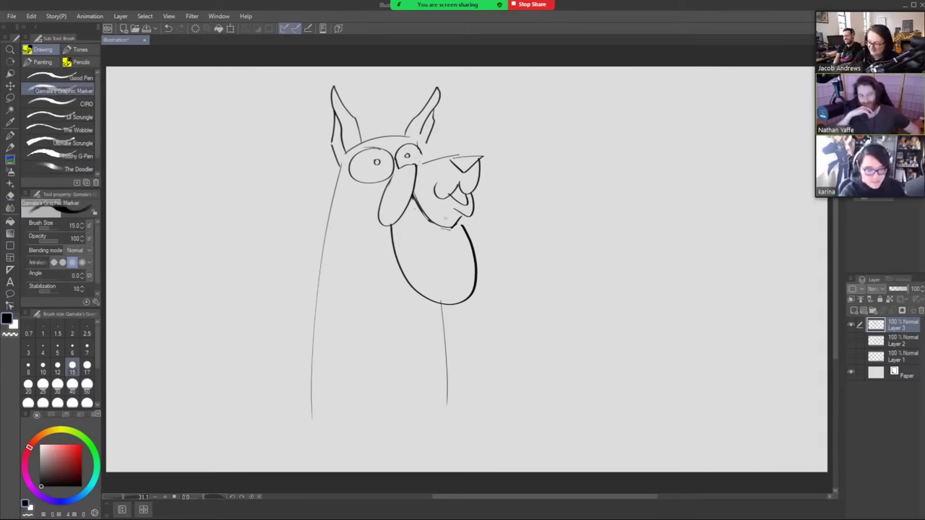
drag(444, 220, 456, 215)
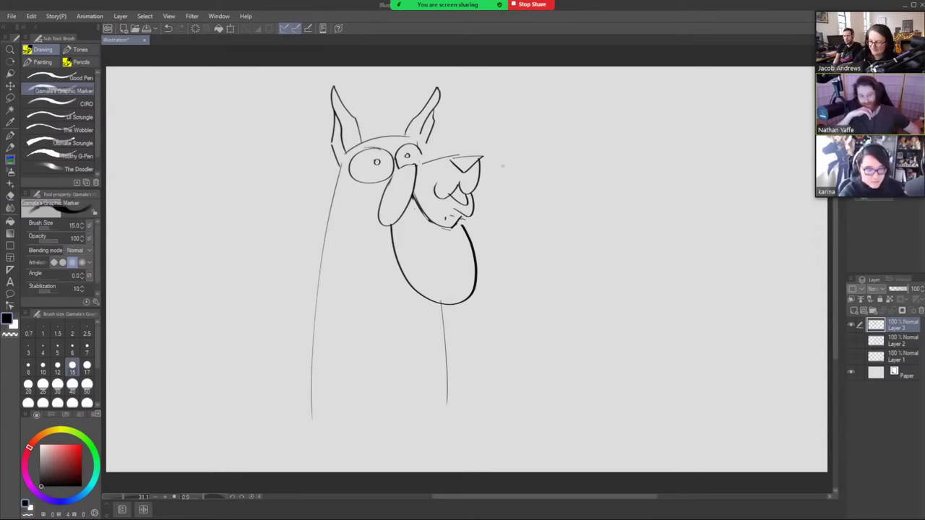
click(447, 183)
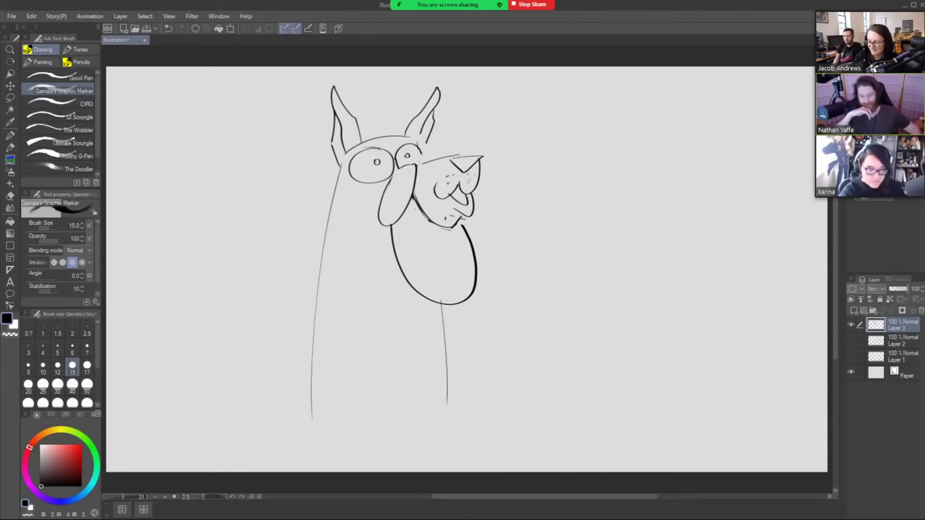
- Thicken the line across the top of the dog's head and both long lines running down its body
drag(416, 137, 419, 136)
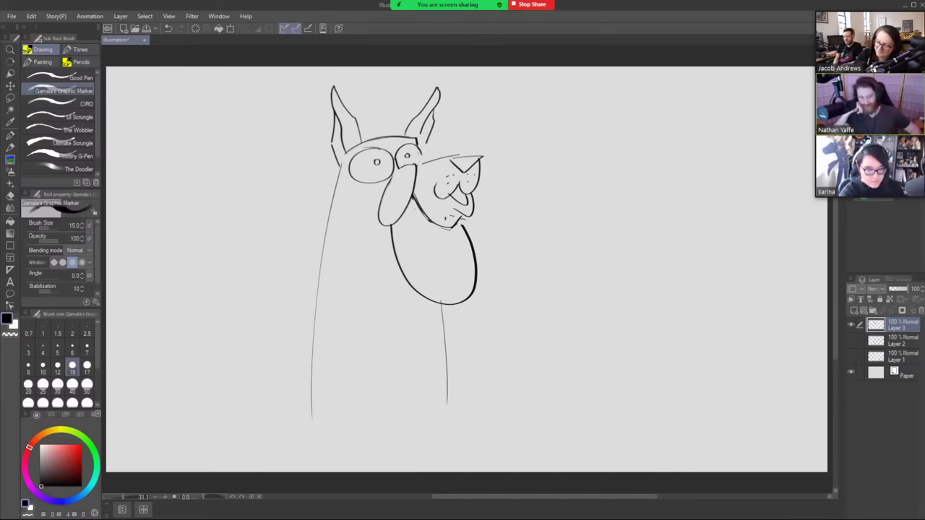
drag(341, 162, 313, 394)
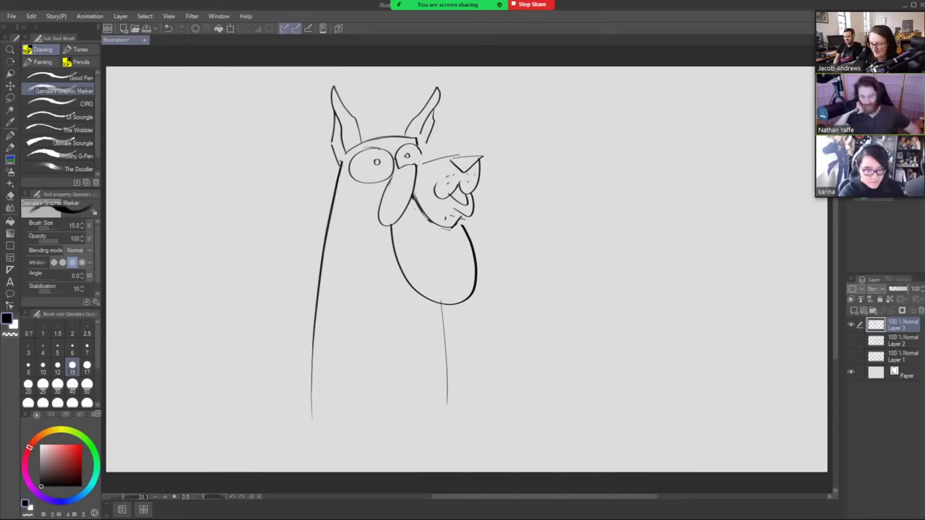
drag(440, 304, 450, 421)
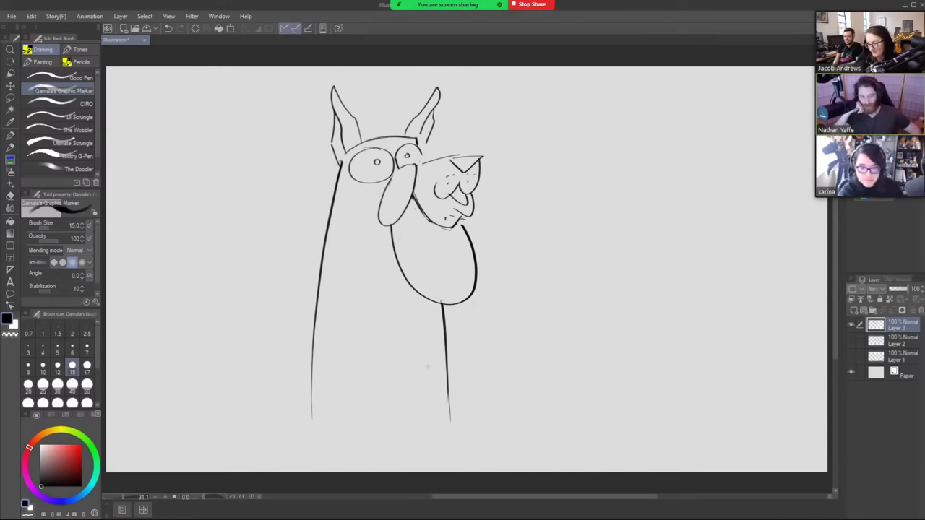
- Enlarge the eraser to 150 and erase the back line below the cheek and the front line under the jaw
key(e)
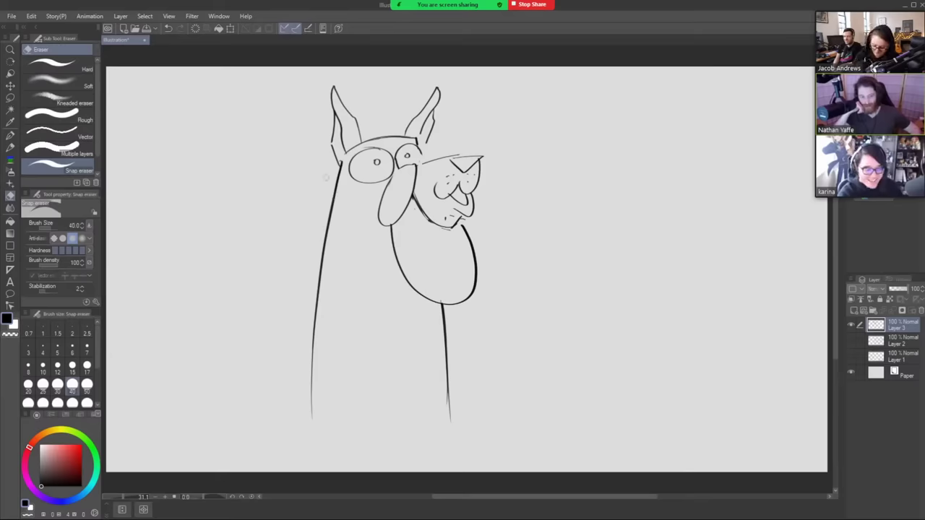
key(])
key(])
key(])
key(])
key(])
key(])
key(])
mouse_move(331, 211)
mouse_down()
mouse_move(318, 275)
mouse_move(319, 445)
mouse_up()
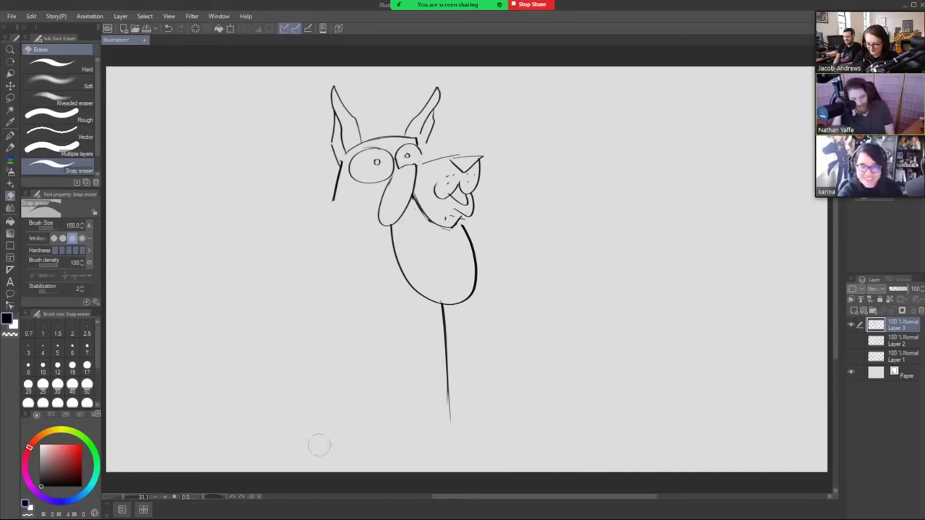
drag(443, 306, 454, 428)
- Redraw the dog's back with the marker as a long line curving under into a rounded rump
key(b)
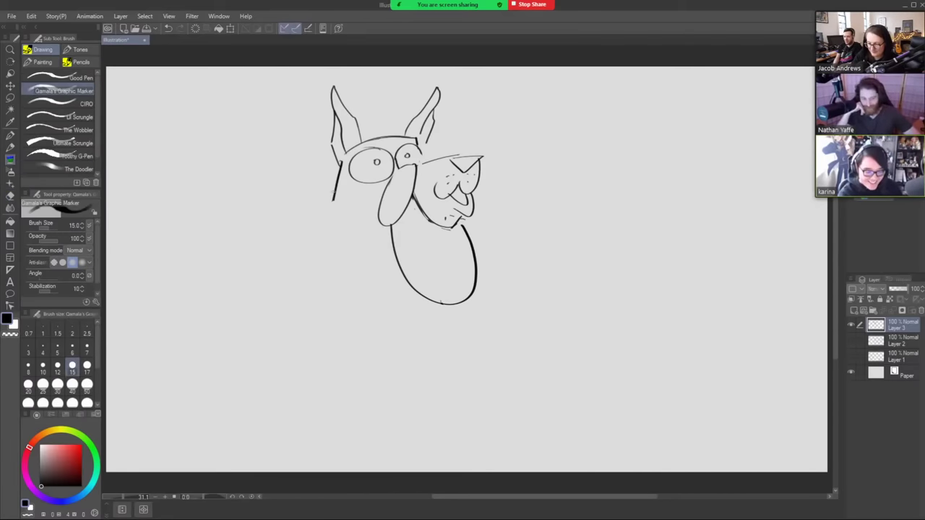
mouse_move(335, 199)
mouse_down()
mouse_move(321, 347)
mouse_move(341, 360)
mouse_up()
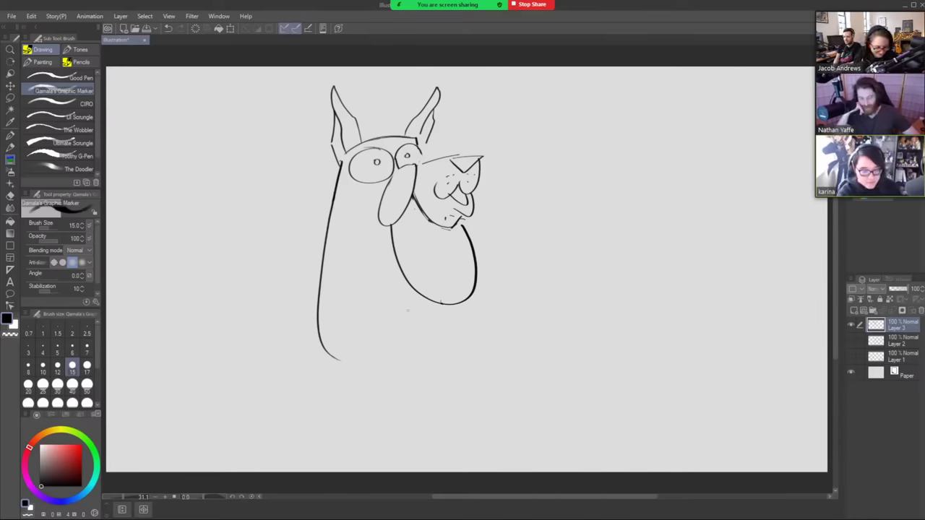
mouse_move(355, 309)
mouse_down()
mouse_move(403, 302)
mouse_move(458, 303)
mouse_up()
key(ctrl+z)
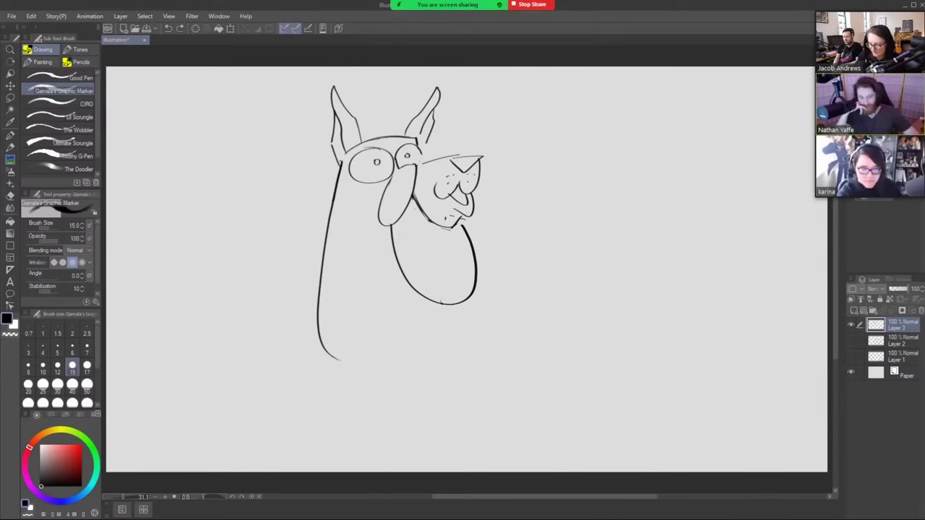
- Draw the dog's two bent sitting legs with feet joined to the rump, and erase the jaw line overlapping the near knee
mouse_move(361, 312)
mouse_down()
mouse_move(385, 301)
mouse_move(464, 316)
mouse_move(439, 397)
mouse_move(445, 407)
mouse_move(405, 409)
mouse_move(382, 394)
mouse_move(389, 331)
mouse_up()
drag(385, 363, 325, 354)
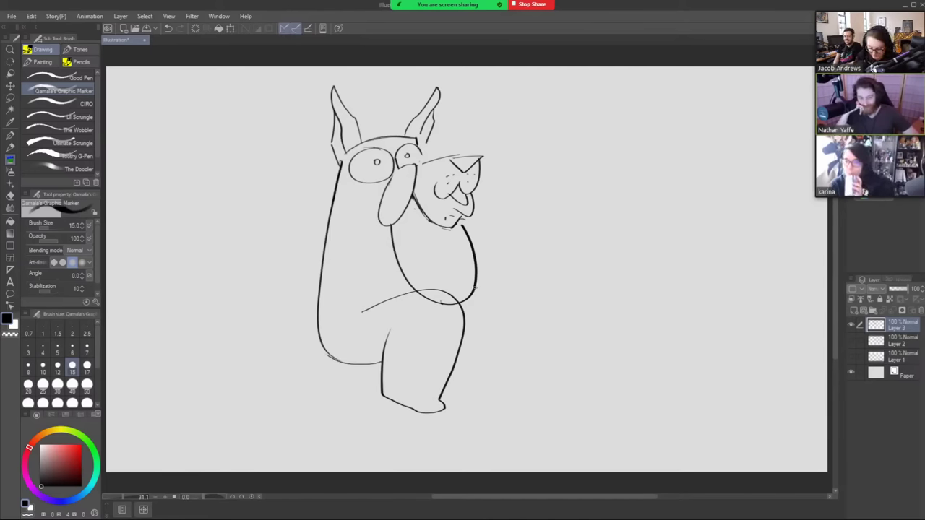
mouse_move(473, 288)
mouse_down()
mouse_move(492, 305)
mouse_move(459, 399)
mouse_move(465, 409)
mouse_move(449, 410)
mouse_up()
key(e)
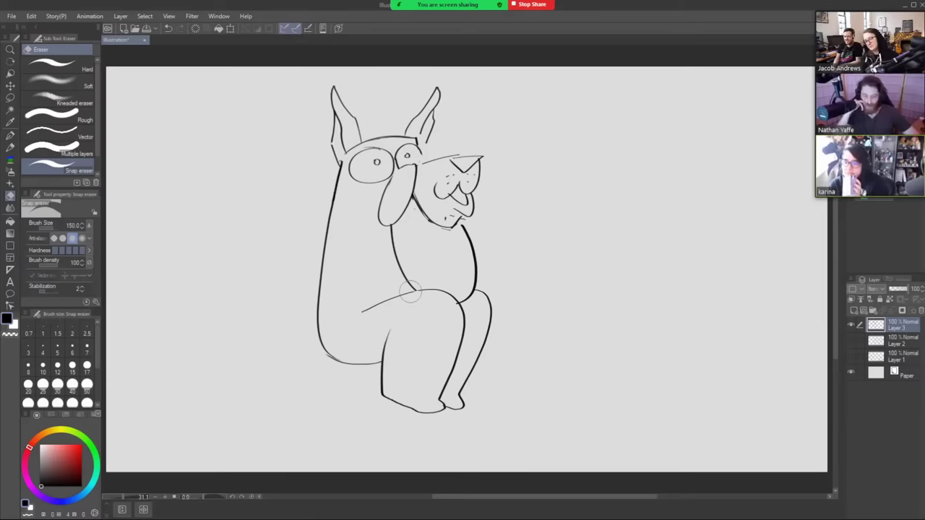
key(b)
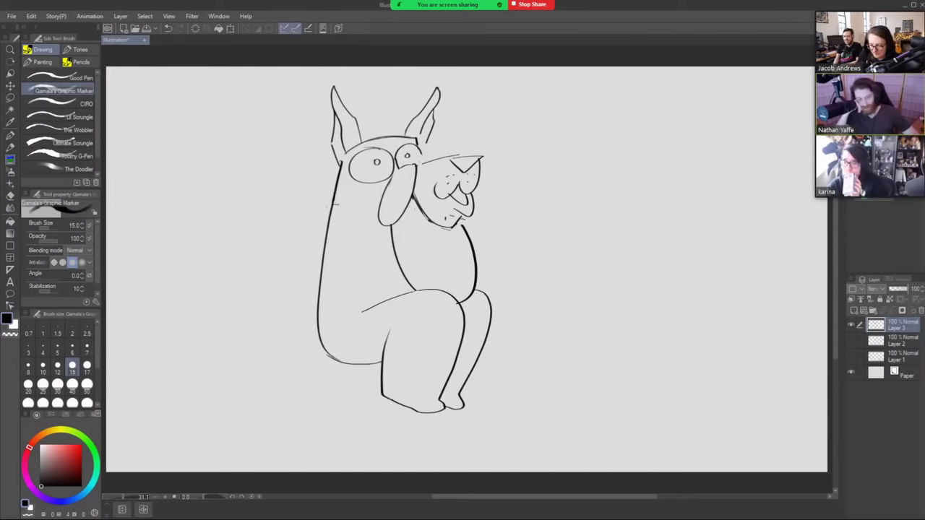
drag(327, 206, 283, 267)
key(ctrl+z)
key(ctrl+z)
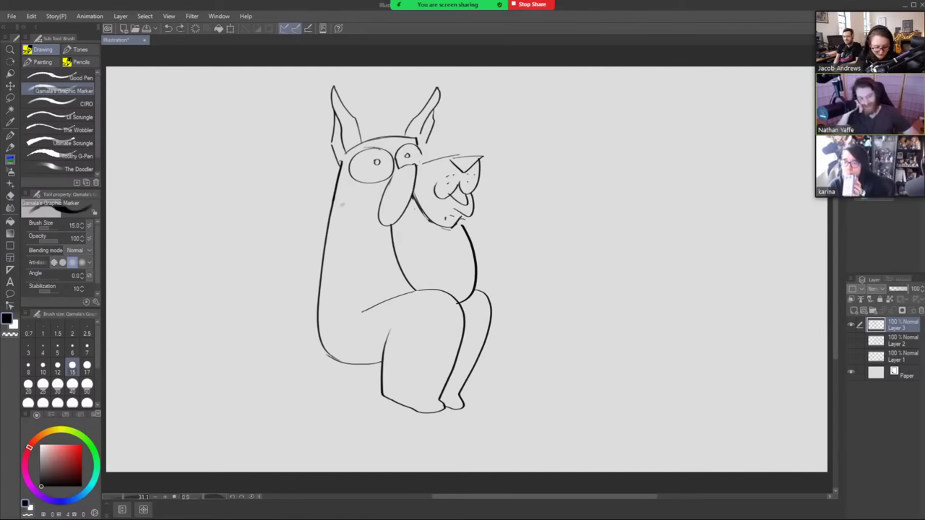
- Draw the dog's near arm bent with its hand on the hip and erase the back line crossing it
mouse_move(342, 206)
mouse_down()
mouse_move(312, 222)
mouse_move(282, 281)
mouse_move(351, 302)
mouse_up()
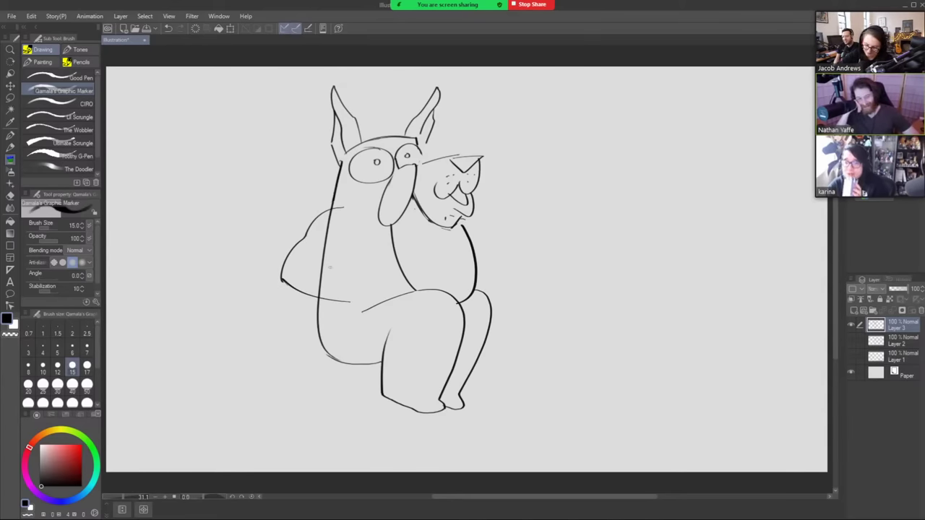
mouse_move(330, 267)
mouse_down()
mouse_move(358, 300)
mouse_move(348, 307)
mouse_up()
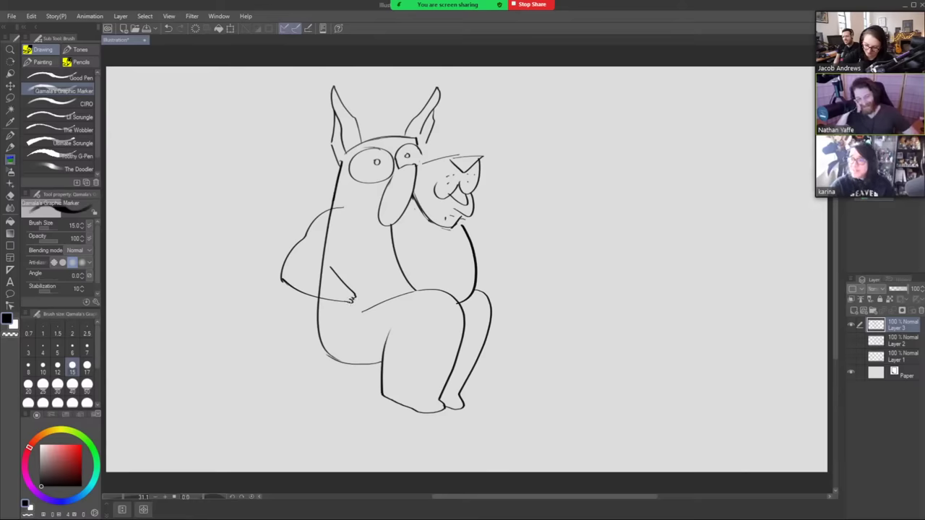
drag(352, 244, 332, 265)
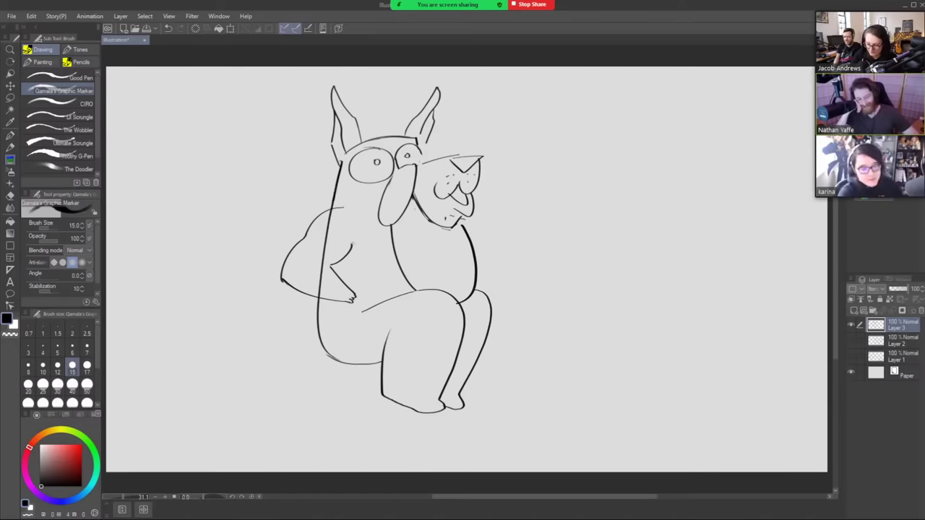
key(e)
drag(329, 217, 320, 289)
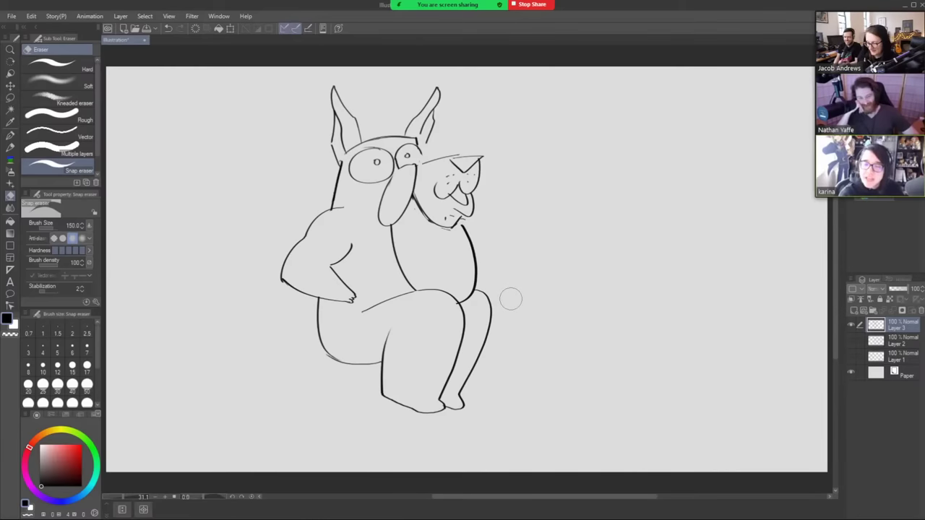
- Draw a pointed collar around the dog's neck and a curved crease beside the jaw, erasing the neck line inside the collar
key(b)
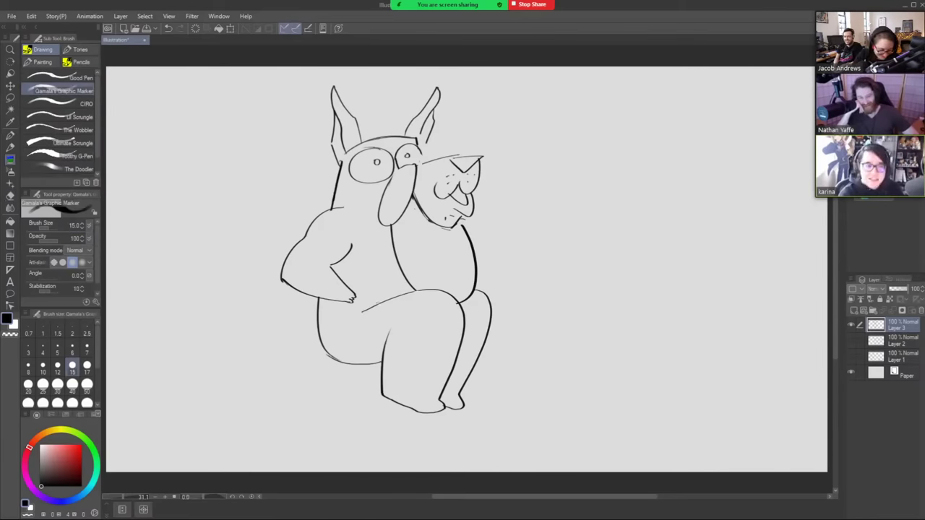
drag(400, 265, 367, 276)
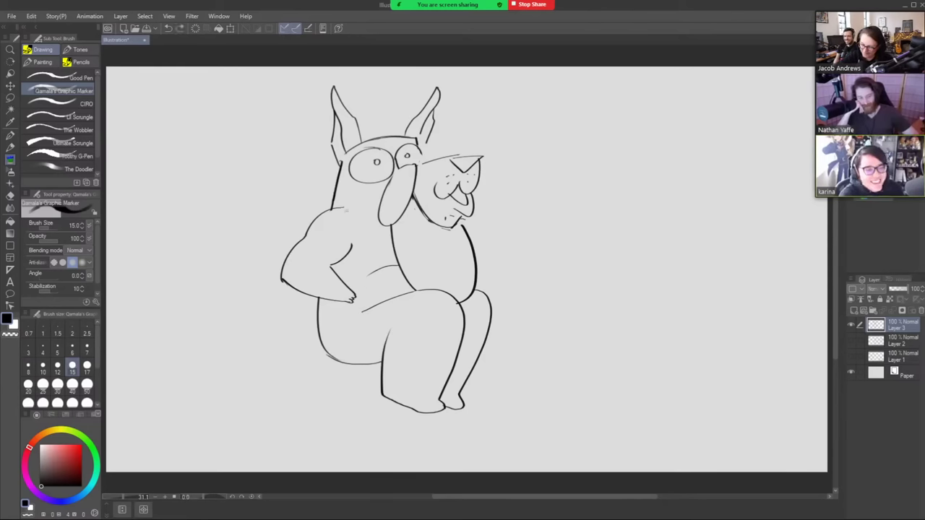
drag(332, 208, 391, 236)
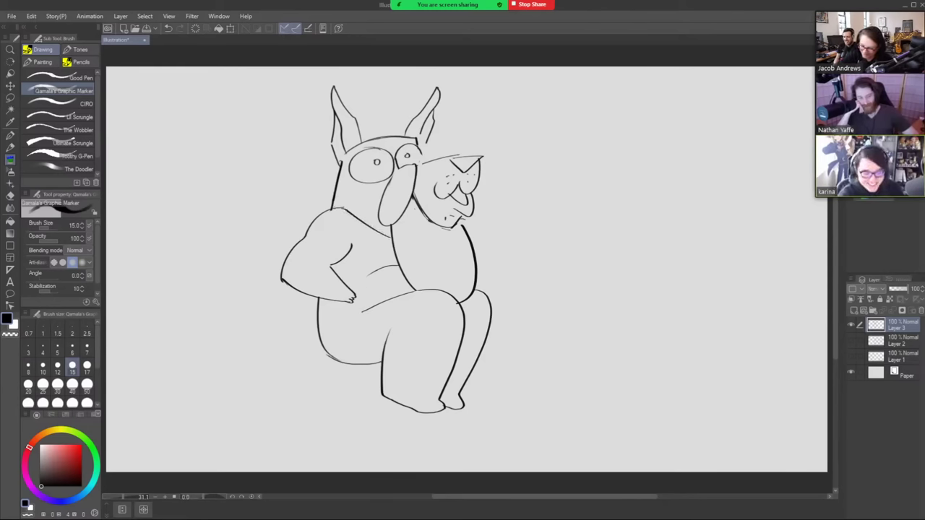
mouse_move(330, 211)
mouse_down()
mouse_move(330, 198)
mouse_move(380, 221)
mouse_up()
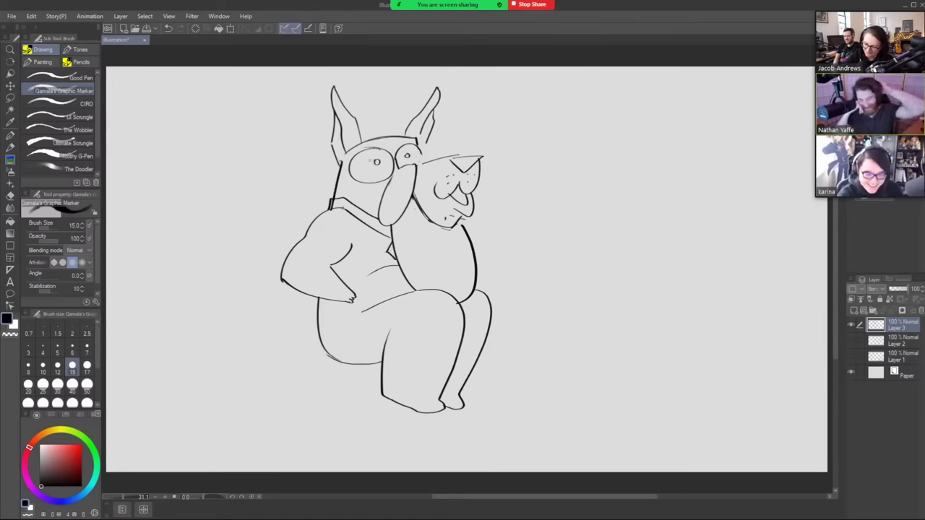
key(e)
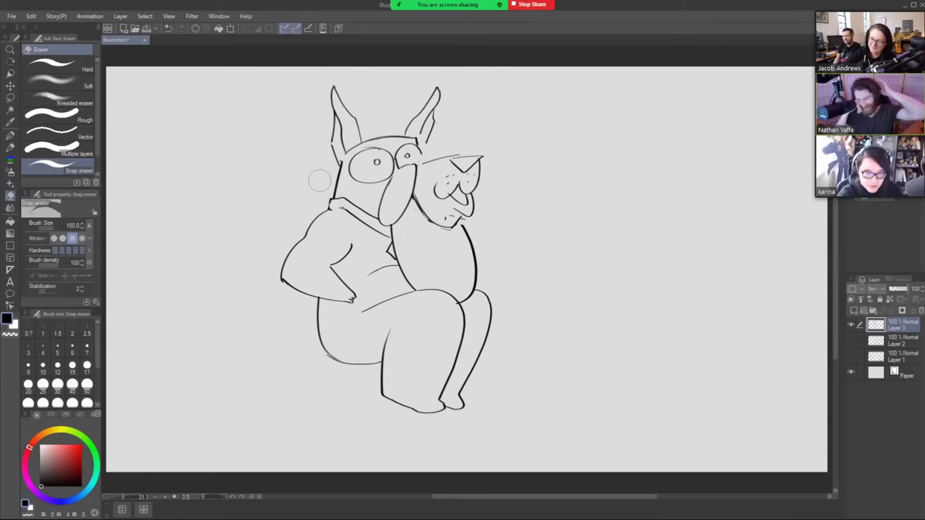
- Darken the top line of the muzzle and fill the dog's nose solid black with light highlights along its upper edge
key(b)
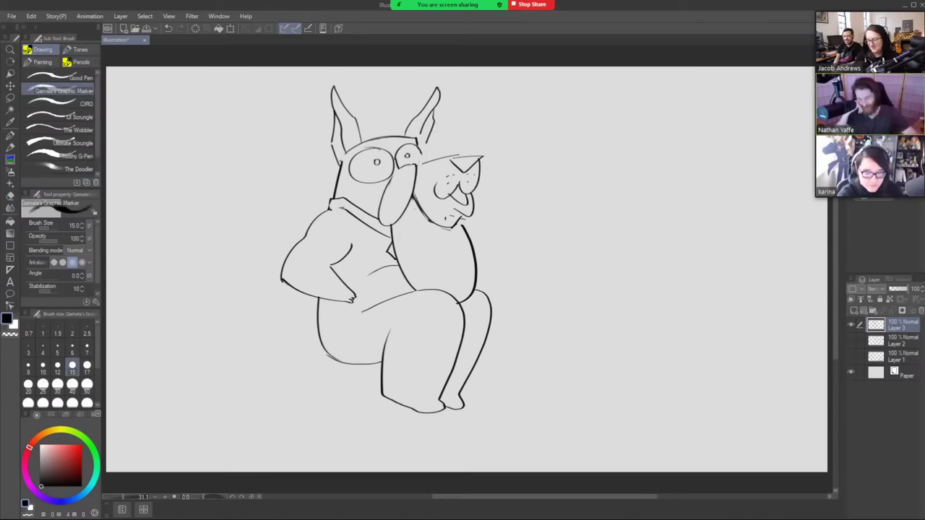
mouse_move(420, 164)
mouse_down()
mouse_move(478, 158)
mouse_move(463, 158)
mouse_up()
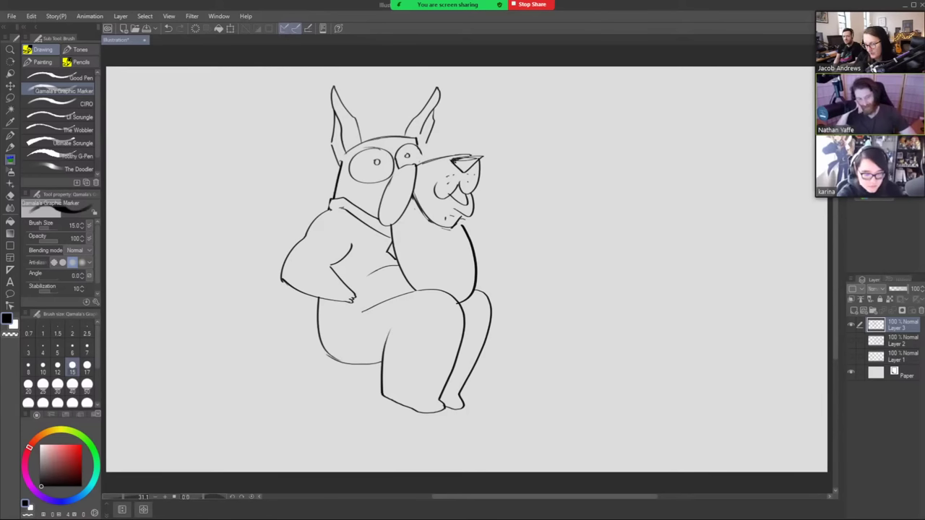
mouse_move(457, 162)
mouse_down()
mouse_move(468, 168)
mouse_move(481, 155)
mouse_move(465, 170)
mouse_move(456, 164)
mouse_up()
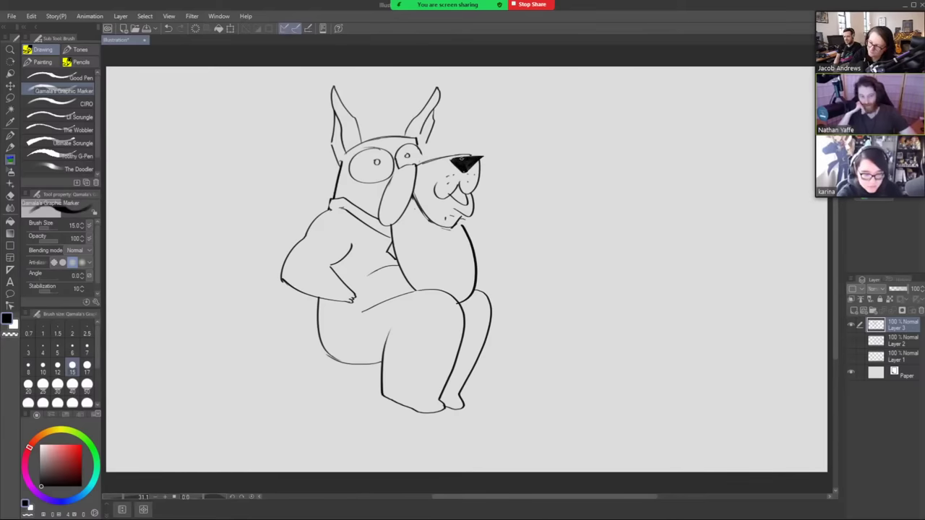
drag(463, 159, 451, 159)
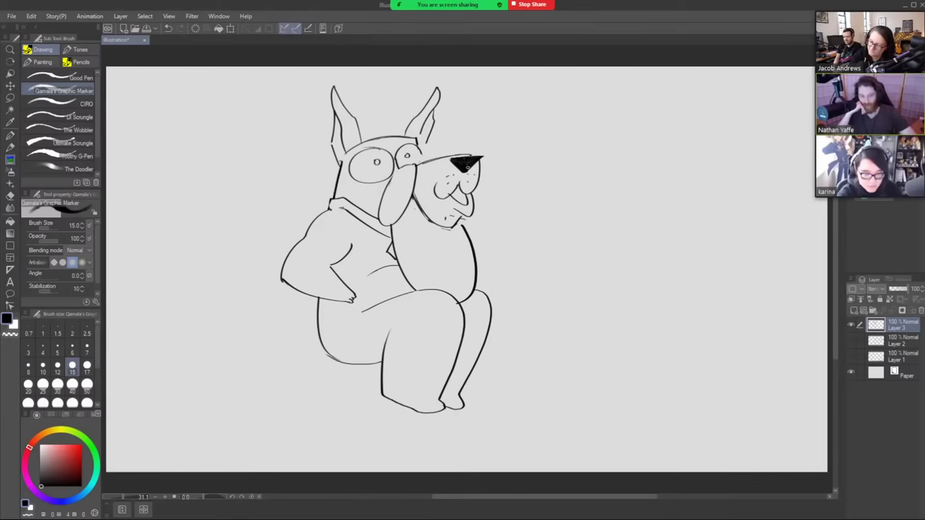
key(e)
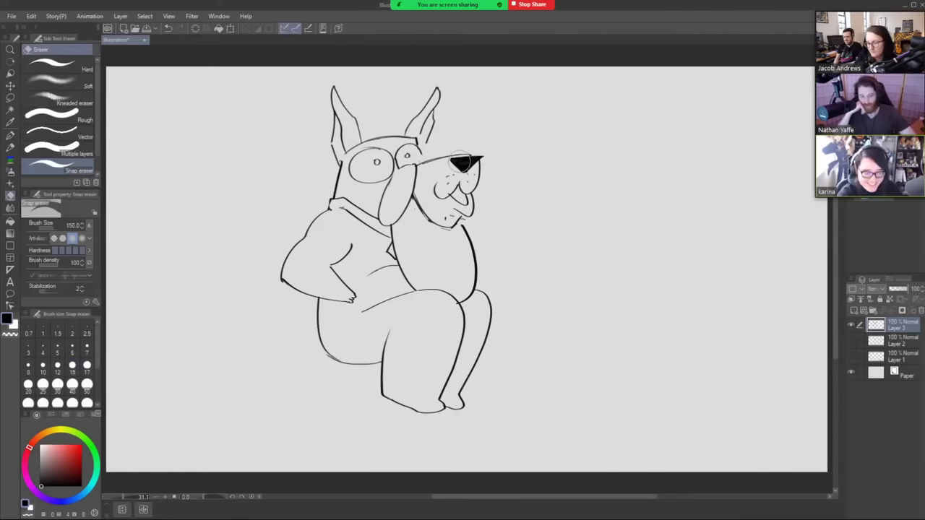
drag(460, 161, 474, 159)
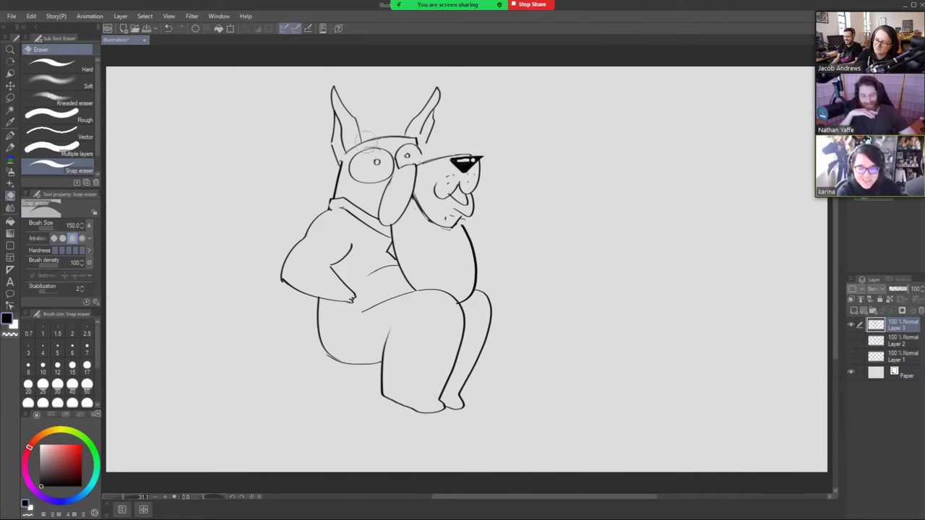
- Outline two angled eyebrows above the dog's eyes and draw a larger ring around each pupil
key(b)
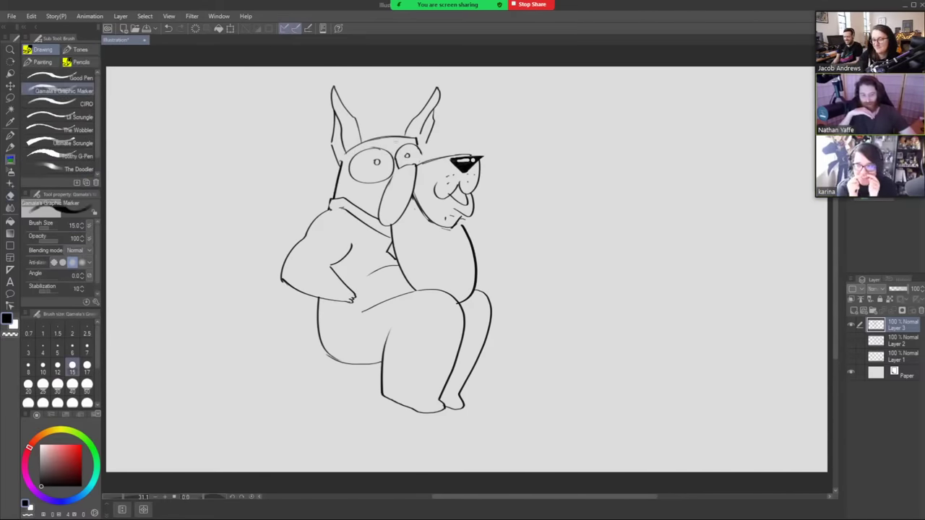
mouse_move(384, 140)
mouse_down()
mouse_move(359, 130)
mouse_move(353, 152)
mouse_move(377, 139)
mouse_up()
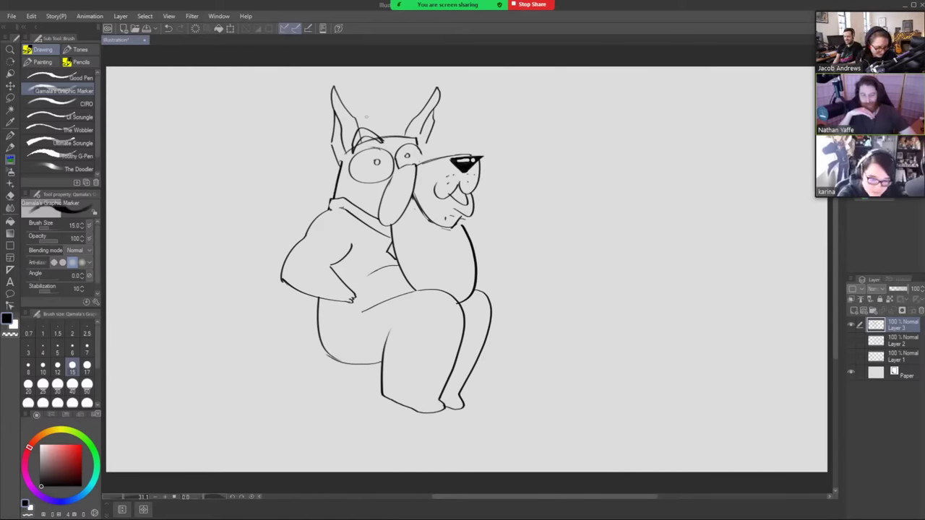
mouse_move(379, 154)
mouse_down()
mouse_move(366, 163)
mouse_move(405, 166)
mouse_move(415, 124)
mouse_move(396, 142)
mouse_up()
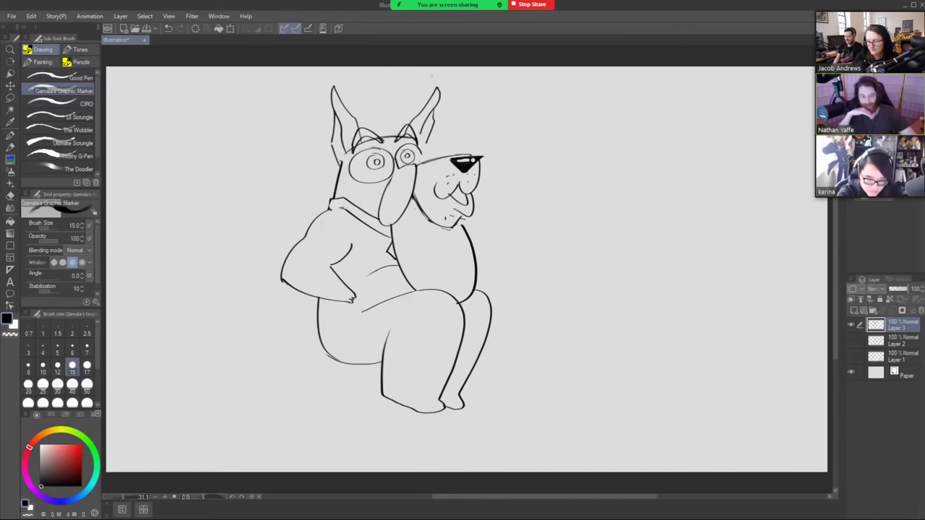
- Fill both eyebrows solid black with an enlarged brush, and reduce the brush size to 17
key(])
key(])
key(])
key(])
key(])
mouse_move(404, 134)
mouse_down()
mouse_move(396, 140)
mouse_move(407, 128)
mouse_move(415, 138)
mouse_move(362, 130)
mouse_move(353, 144)
mouse_move(367, 133)
mouse_move(382, 140)
mouse_move(358, 132)
mouse_up()
key(bracketleft)
key(bracketleft)
key(bracketleft)
key(bracketleft)
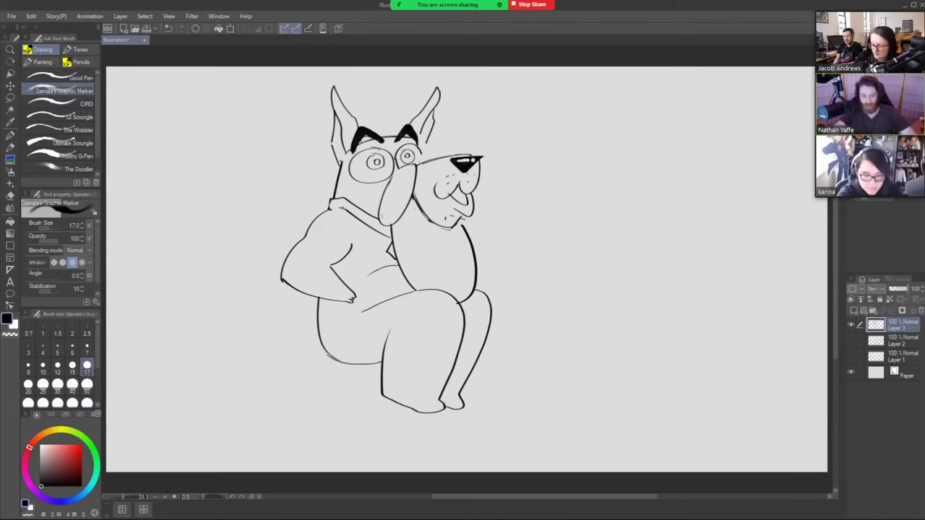
- Fill the gap at the front of the dog's collar solid black and thicken the line beneath the collar into a tapered black band
mouse_move(375, 223)
mouse_down()
mouse_move(390, 225)
mouse_move(388, 237)
mouse_move(378, 230)
mouse_move(390, 237)
mouse_move(381, 231)
mouse_move(387, 225)
mouse_move(377, 230)
mouse_move(389, 236)
mouse_up()
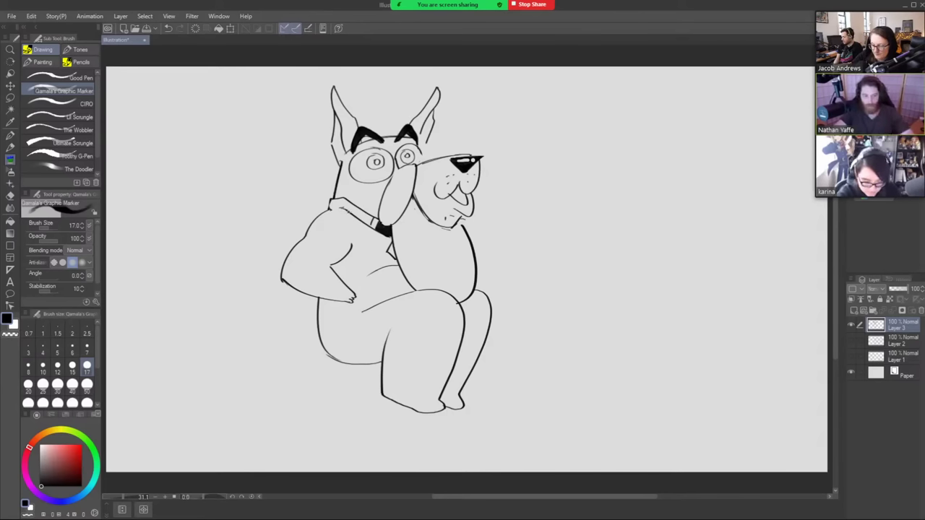
drag(346, 209, 383, 248)
key(ctrl+z)
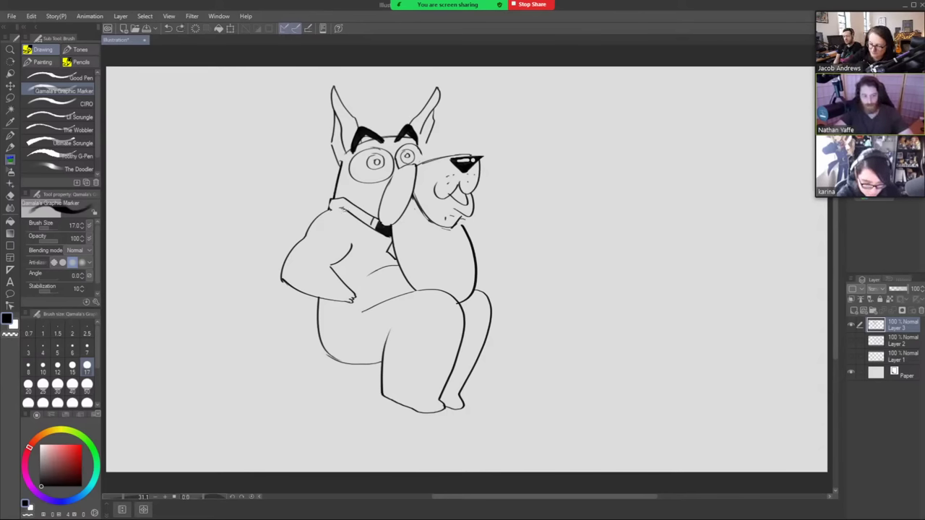
mouse_move(344, 209)
mouse_down()
mouse_move(389, 249)
mouse_move(368, 228)
mouse_move(390, 235)
mouse_move(386, 242)
mouse_up()
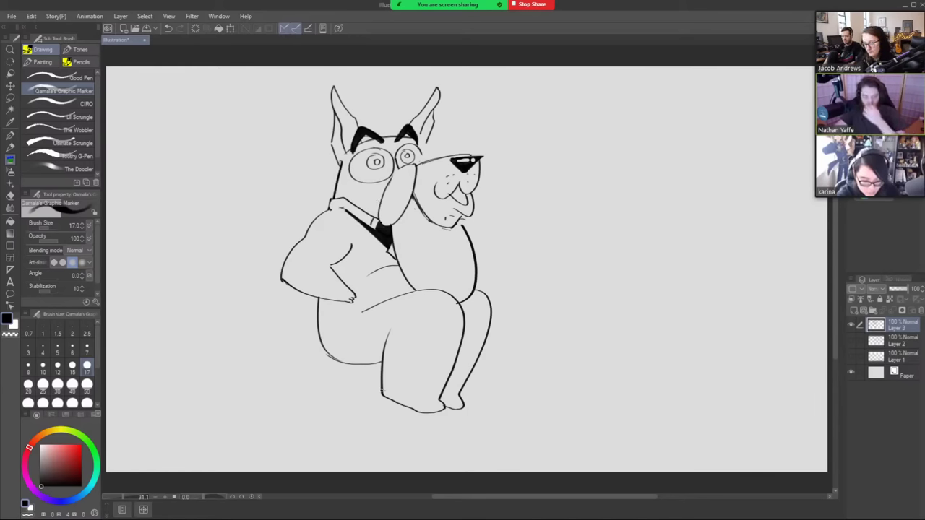
- Sketch a scooter under the dog's feet with an oval rear wheel, a partial front wheel and a narrow slanted deck
mouse_move(365, 406)
mouse_down()
mouse_move(340, 424)
mouse_move(363, 406)
mouse_up()
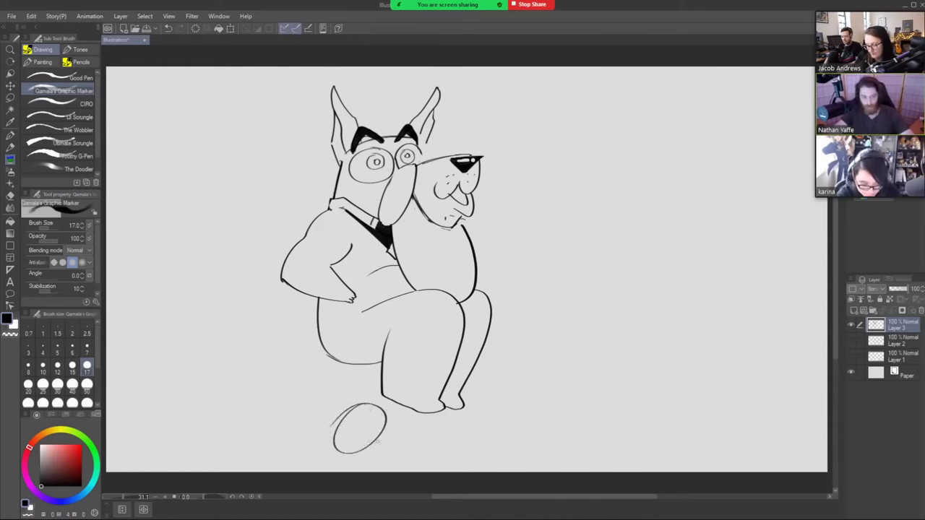
mouse_move(367, 443)
mouse_down()
mouse_move(468, 411)
mouse_move(454, 435)
mouse_up()
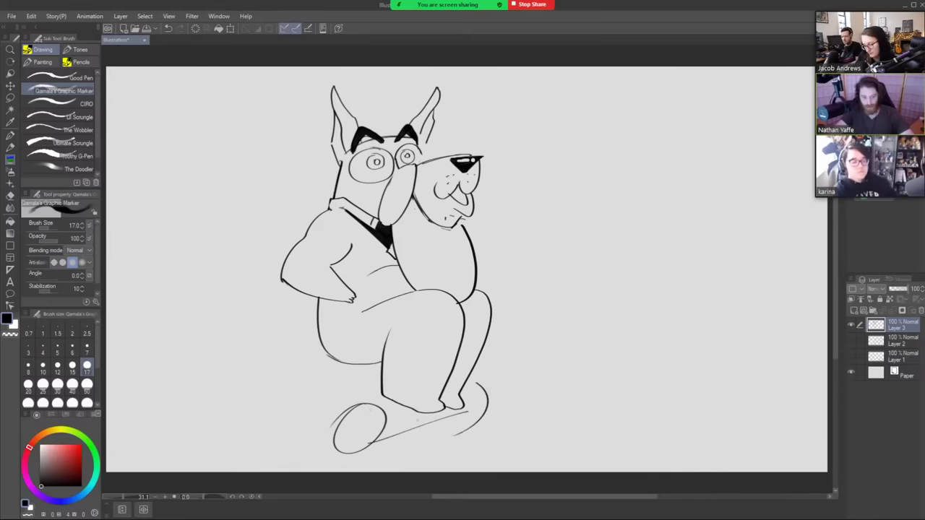
drag(383, 407, 477, 406)
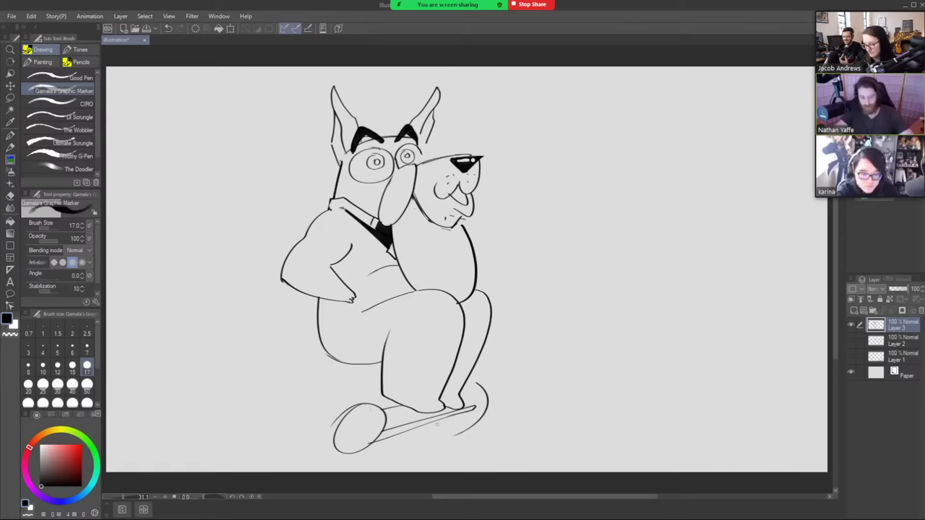
- Draw the scooter's double-line steering pole with a thin crossbar in front of the dog, erasing the pole above the crossbar
mouse_move(443, 425)
mouse_down()
mouse_move(537, 180)
mouse_move(484, 304)
mouse_move(444, 426)
mouse_up()
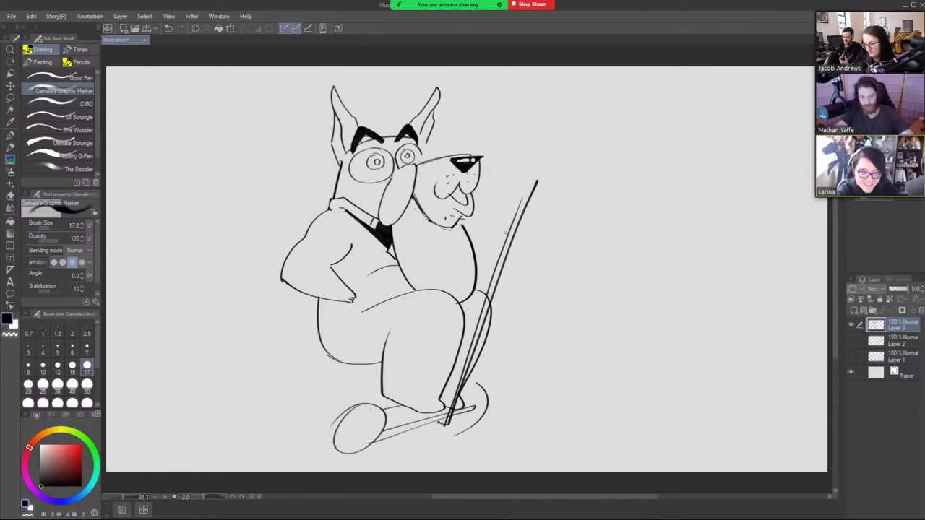
mouse_move(505, 232)
mouse_down()
mouse_move(451, 252)
mouse_move(539, 229)
mouse_move(501, 229)
mouse_up()
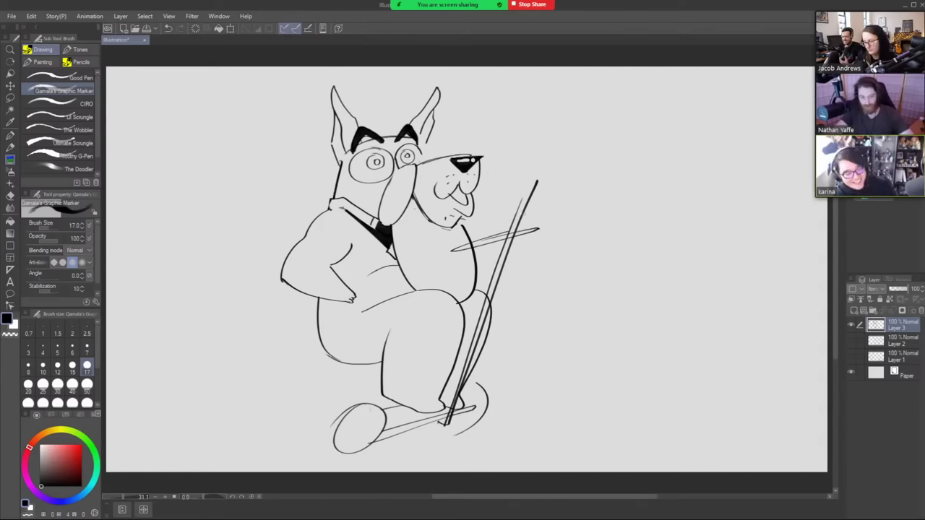
key(e)
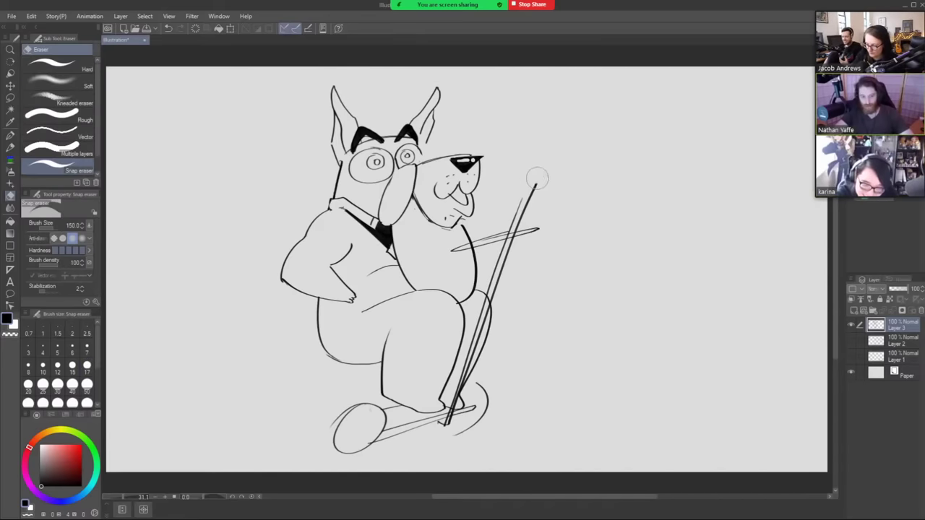
mouse_move(540, 180)
mouse_down()
mouse_move(503, 234)
mouse_move(532, 229)
mouse_move(466, 247)
mouse_up()
key(b)
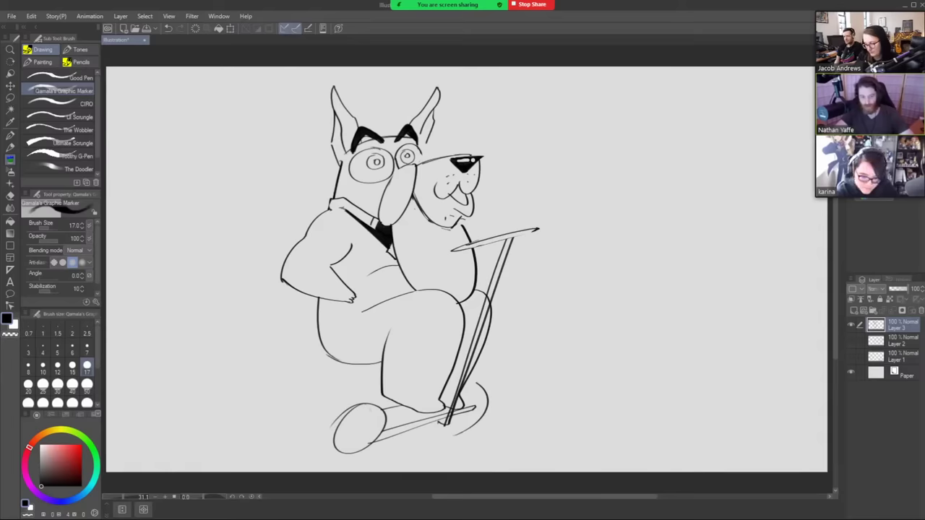
- Enlarge the brush and fill solid black grips on both ends of the scooter's handlebar
key(bracketright)
key(bracketright)
key(bracketright)
key(bracketright)
key(bracketright)
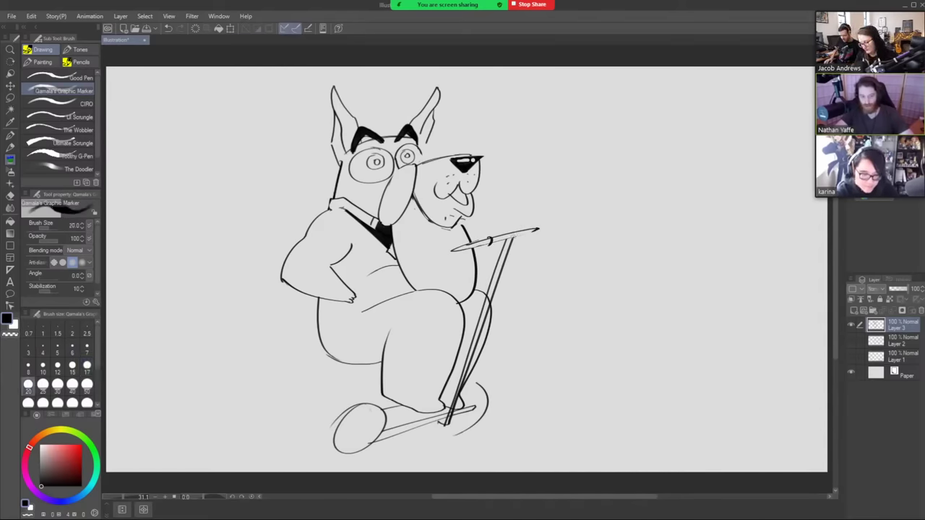
mouse_move(495, 240)
mouse_down()
mouse_move(460, 249)
mouse_move(531, 233)
mouse_up()
key(b)
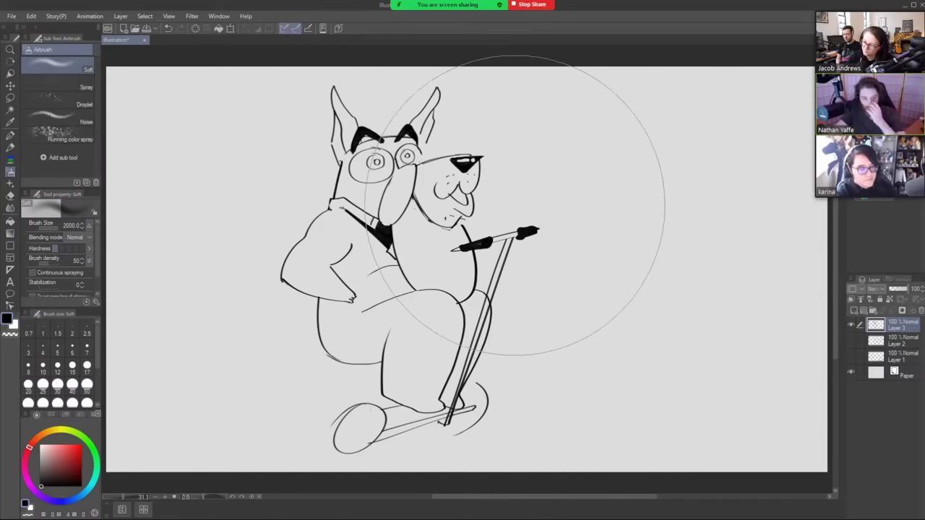
- Draw the dog's far arm reaching to the handlebar with a size 50 brush, erasing finger shapes out of the far black grip
key(p)
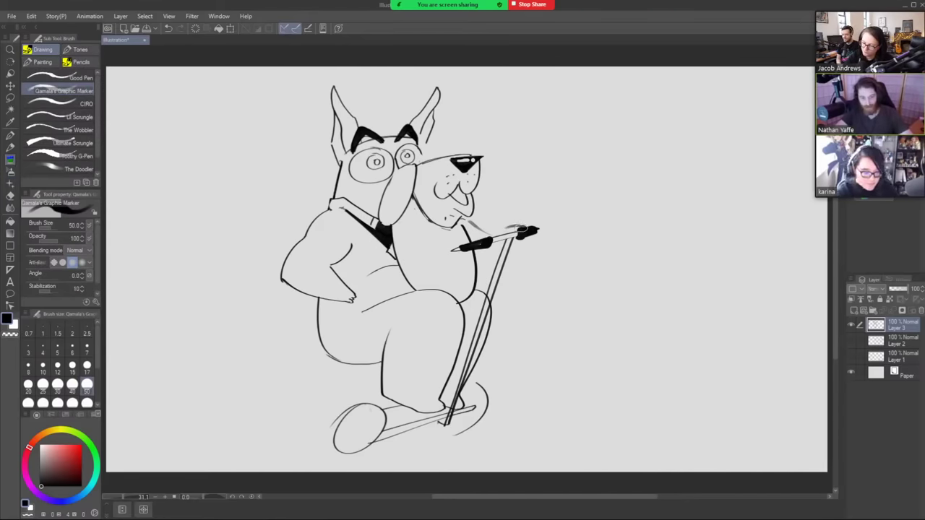
key(e)
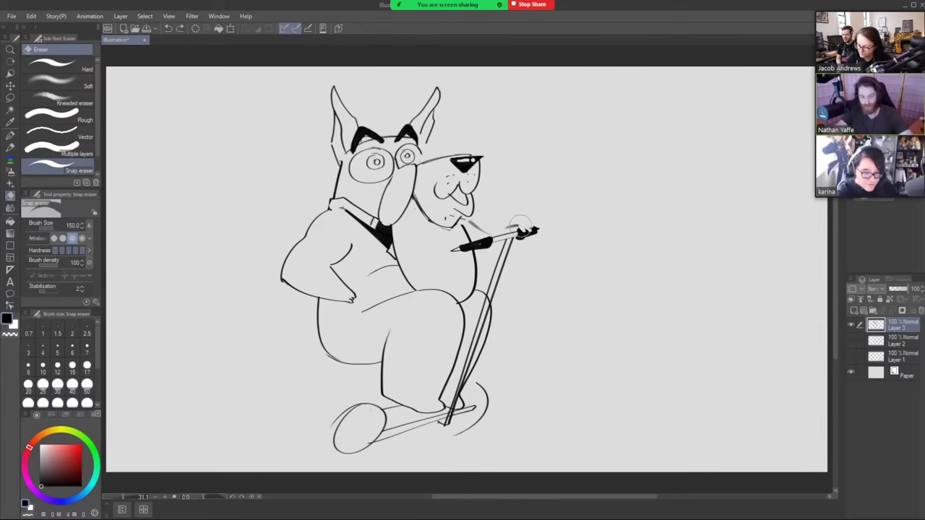
key(b)
drag(528, 226, 470, 226)
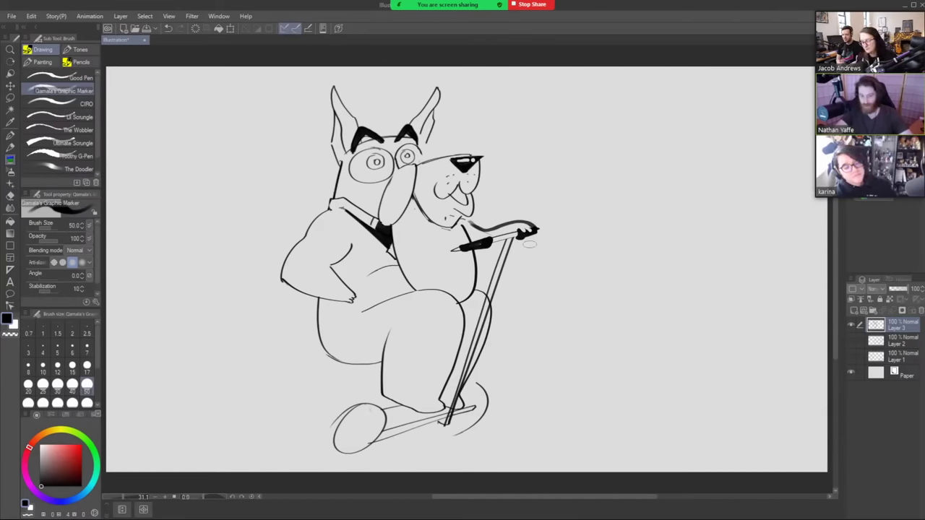
- Ink thick tyres on both scooter wheels and draw two wavy dust trails with straight speed lines behind the scooter
mouse_move(360, 418)
mouse_down()
mouse_move(325, 443)
mouse_move(349, 459)
mouse_move(374, 438)
mouse_move(381, 404)
mouse_move(363, 406)
mouse_move(332, 433)
mouse_move(334, 455)
mouse_move(384, 417)
mouse_move(348, 411)
mouse_move(331, 453)
mouse_move(363, 449)
mouse_move(384, 415)
mouse_move(344, 410)
mouse_move(333, 454)
mouse_move(331, 444)
mouse_move(354, 453)
mouse_move(341, 456)
mouse_move(350, 417)
mouse_move(337, 456)
mouse_up()
mouse_move(473, 385)
mouse_down()
mouse_move(455, 431)
mouse_move(467, 424)
mouse_move(475, 386)
mouse_up()
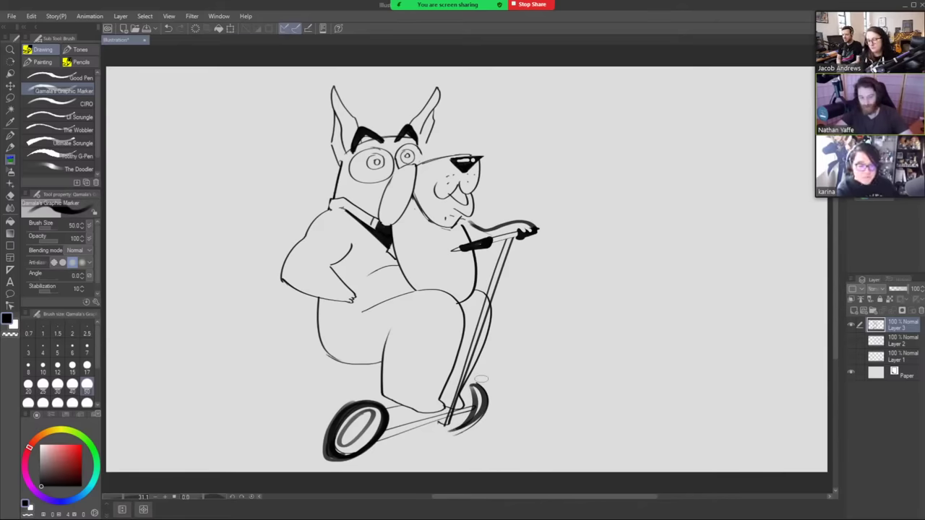
drag(308, 448, 214, 415)
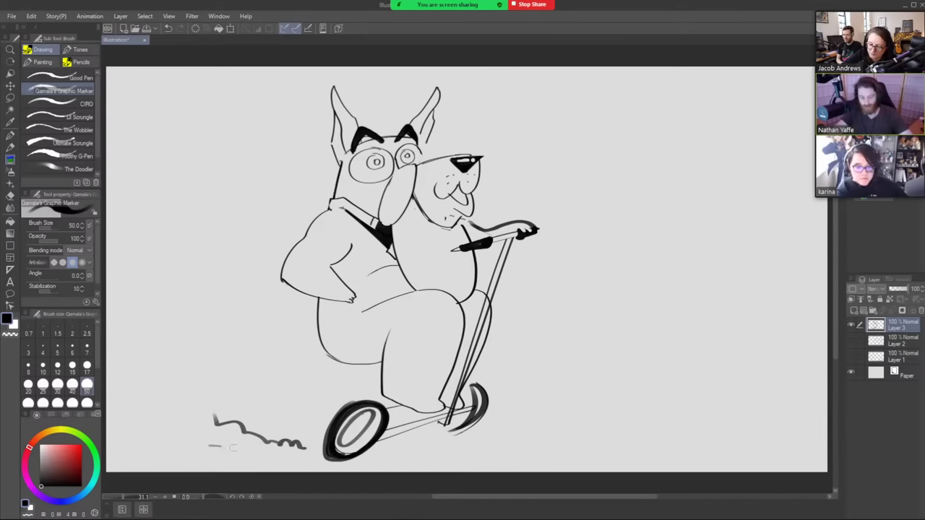
drag(209, 447, 276, 443)
mouse_move(352, 397)
mouse_down()
mouse_move(326, 370)
mouse_move(279, 356)
mouse_move(333, 396)
mouse_up()
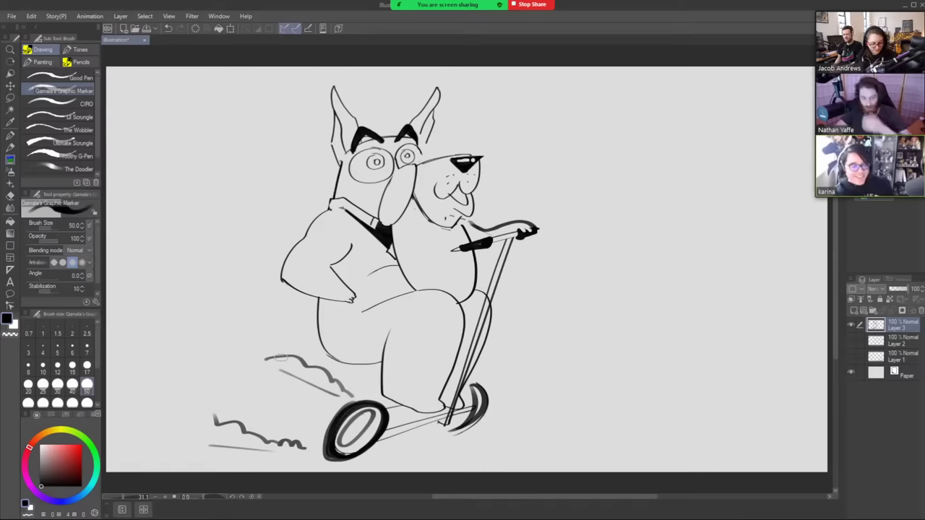
- Reduce the brush size to 25, fill the dog's open mouth black around the tongue and add short marks along the lower lip
key(bracketleft)
key(bracketleft)
key(bracketleft)
mouse_move(460, 189)
mouse_down()
mouse_move(453, 193)
mouse_move(466, 202)
mouse_move(460, 193)
mouse_up()
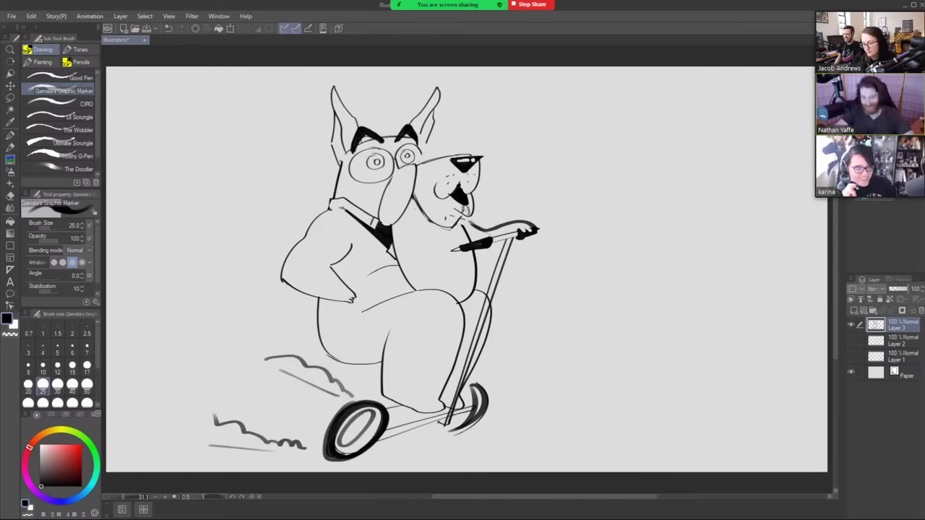
mouse_move(467, 202)
mouse_down()
mouse_move(470, 210)
mouse_move(451, 205)
mouse_move(491, 199)
mouse_up()
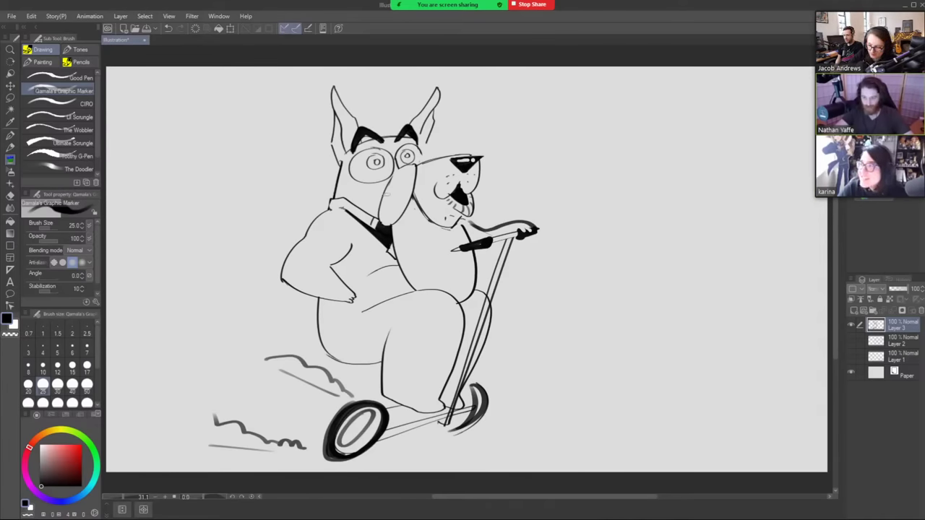
- Add short hatch marks on the dog's hanging jowl and chest, and fill black spots on its upper arm and back
mouse_move(389, 196)
mouse_down()
mouse_move(386, 206)
mouse_move(407, 197)
mouse_up()
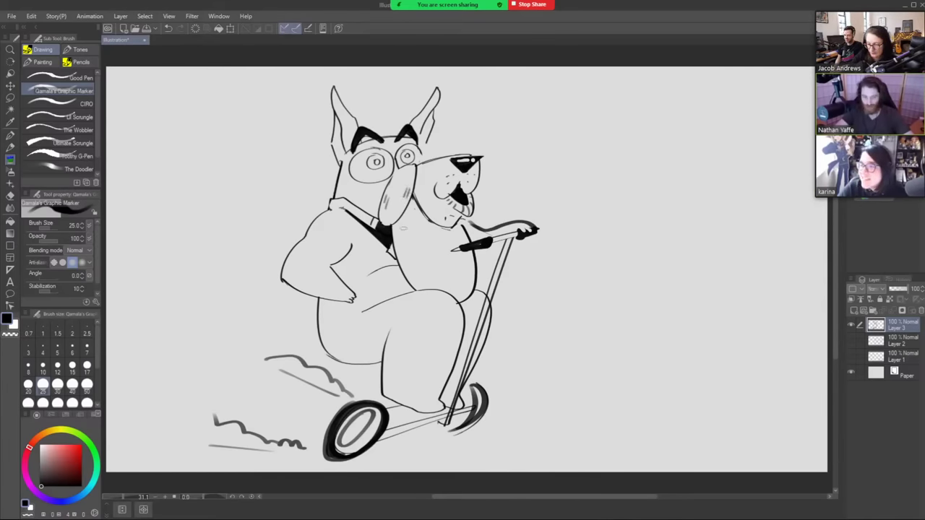
mouse_move(402, 244)
mouse_down()
mouse_move(452, 245)
mouse_move(447, 276)
mouse_up()
drag(441, 269, 437, 276)
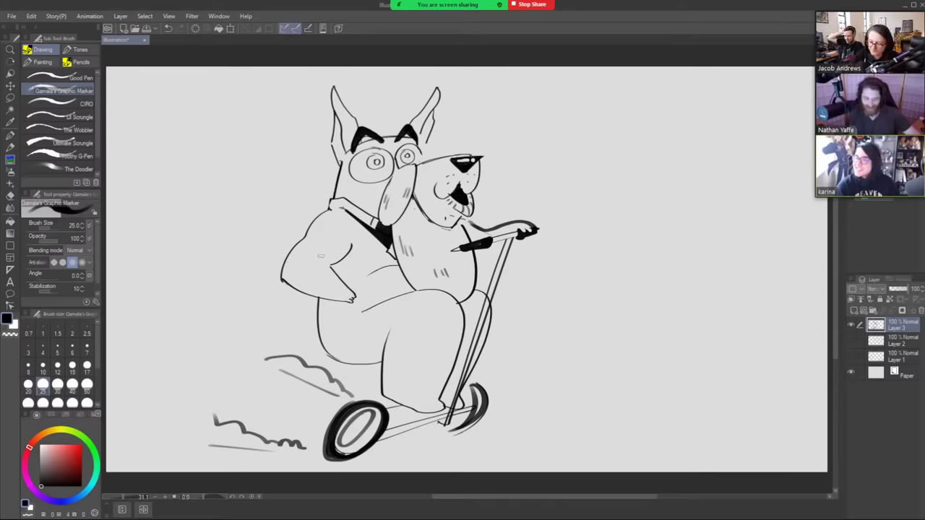
mouse_move(302, 245)
mouse_down()
mouse_move(309, 253)
mouse_move(318, 239)
mouse_move(302, 262)
mouse_up()
drag(323, 300, 320, 308)
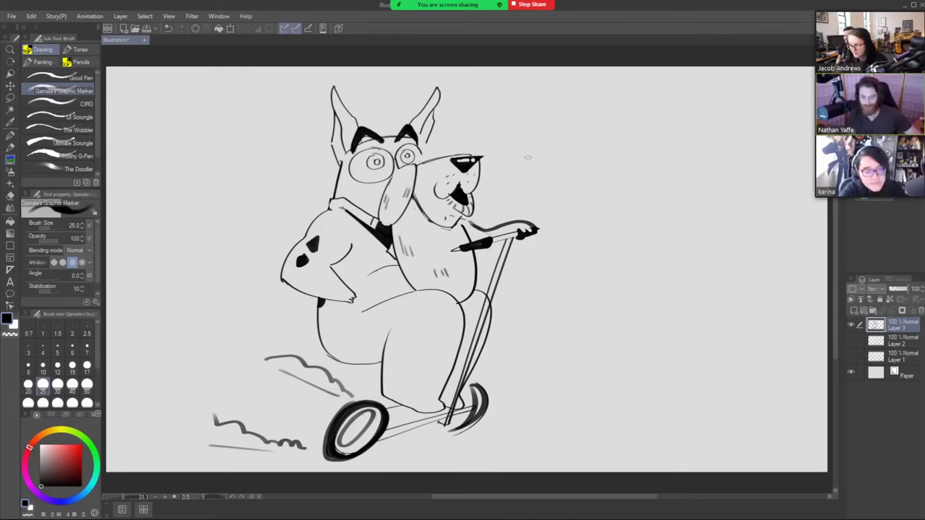
- Hand-letter "HAPPY BIRTHDAY" in capitals in the empty canvas area beyond the dog's muzzle
mouse_move(563, 96)
mouse_down()
mouse_move(564, 115)
mouse_move(564, 106)
mouse_move(582, 115)
mouse_up()
drag(574, 110, 621, 107)
mouse_move(630, 96)
mouse_down()
mouse_move(618, 118)
mouse_move(642, 116)
mouse_up()
mouse_move(642, 93)
mouse_down()
mouse_move(645, 115)
mouse_move(667, 115)
mouse_up()
mouse_move(667, 99)
mouse_down()
mouse_move(678, 115)
mouse_move(698, 104)
mouse_move(698, 116)
mouse_up()
drag(694, 107, 709, 117)
drag(710, 99, 717, 116)
mouse_move(724, 99)
mouse_down()
mouse_move(732, 116)
mouse_move(729, 110)
mouse_up()
drag(730, 98, 740, 108)
drag(749, 97, 737, 117)
- Letter the recipient line ending in "DAD!" below the greeting and enclose both lines in a speech bubble pointing at the dog
drag(552, 137, 575, 137)
mouse_move(568, 137)
mouse_down()
mouse_move(568, 152)
mouse_move(556, 155)
mouse_move(588, 157)
mouse_up()
mouse_move(577, 151)
mouse_down()
mouse_move(604, 156)
mouse_move(613, 141)
mouse_move(616, 156)
mouse_up()
mouse_move(617, 140)
mouse_down()
mouse_move(627, 156)
mouse_move(637, 148)
mouse_move(635, 156)
mouse_move(668, 154)
mouse_move(682, 144)
mouse_up()
mouse_move(682, 144)
mouse_down()
mouse_move(671, 154)
mouse_move(699, 155)
mouse_up()
mouse_move(687, 149)
mouse_down()
mouse_move(701, 155)
mouse_move(714, 147)
mouse_up()
mouse_move(714, 147)
mouse_down()
mouse_move(703, 155)
mouse_move(728, 135)
mouse_move(724, 145)
mouse_up()
click(722, 152)
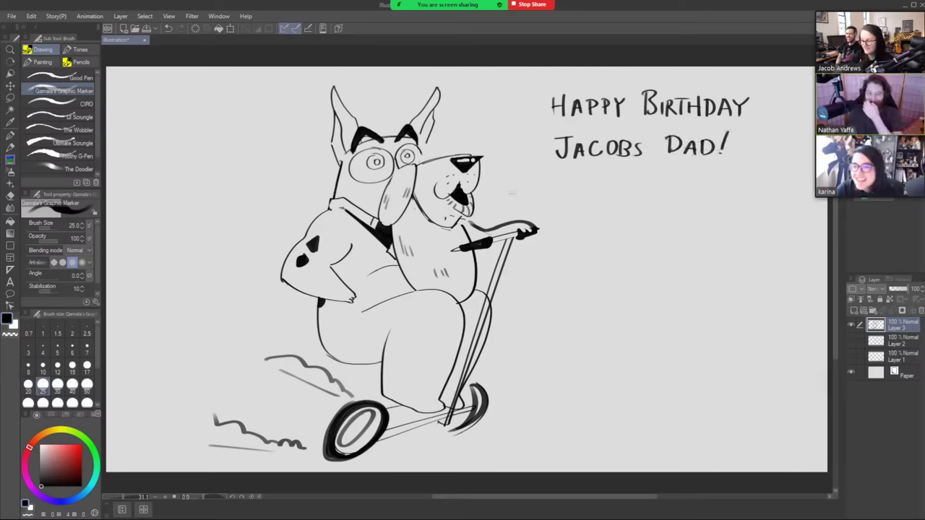
mouse_move(529, 158)
mouse_down()
mouse_move(655, 187)
mouse_move(747, 155)
mouse_move(757, 84)
mouse_move(674, 72)
mouse_move(561, 78)
mouse_move(538, 93)
mouse_move(528, 159)
mouse_up()
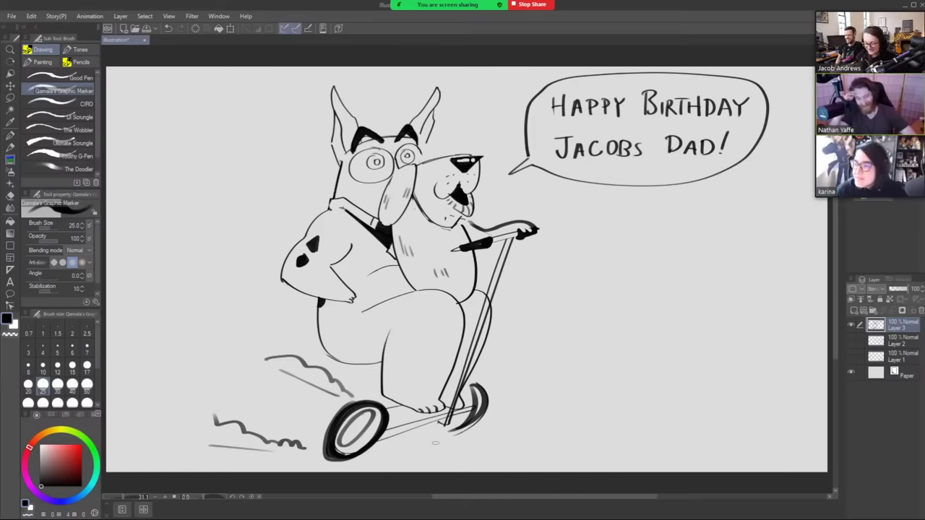
- Erase the leg lines crossing inside the scooter's pole, redraw the pole's lower part and extend the tip of the far handlebar grip
key(e)
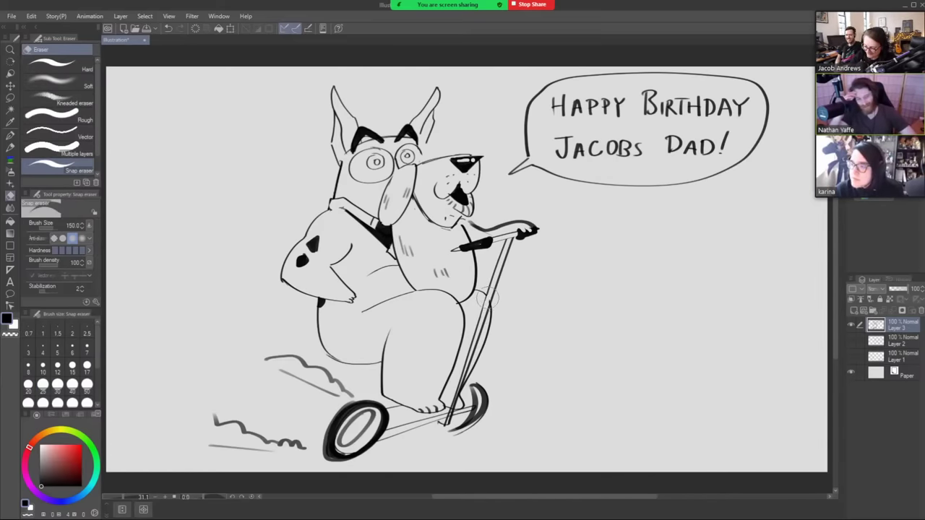
drag(486, 311, 450, 420)
key(p)
drag(477, 351, 449, 423)
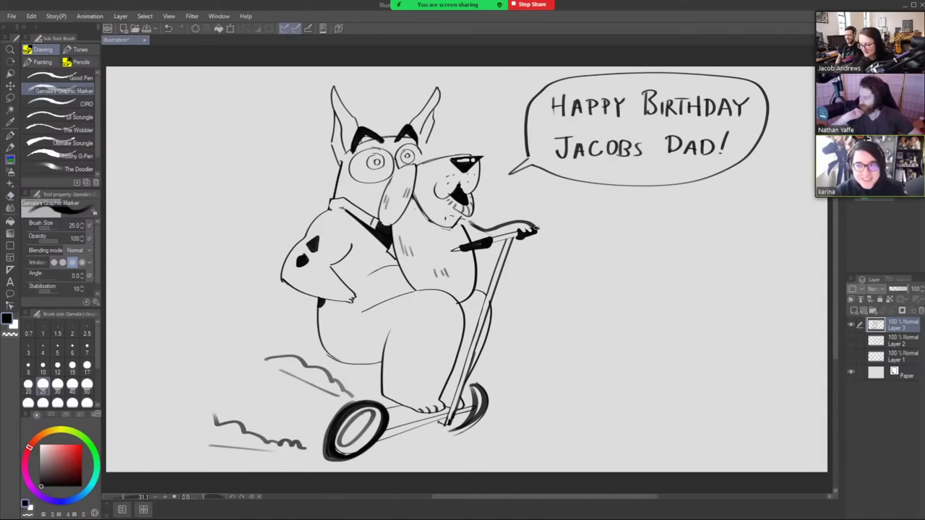
drag(536, 229, 543, 228)
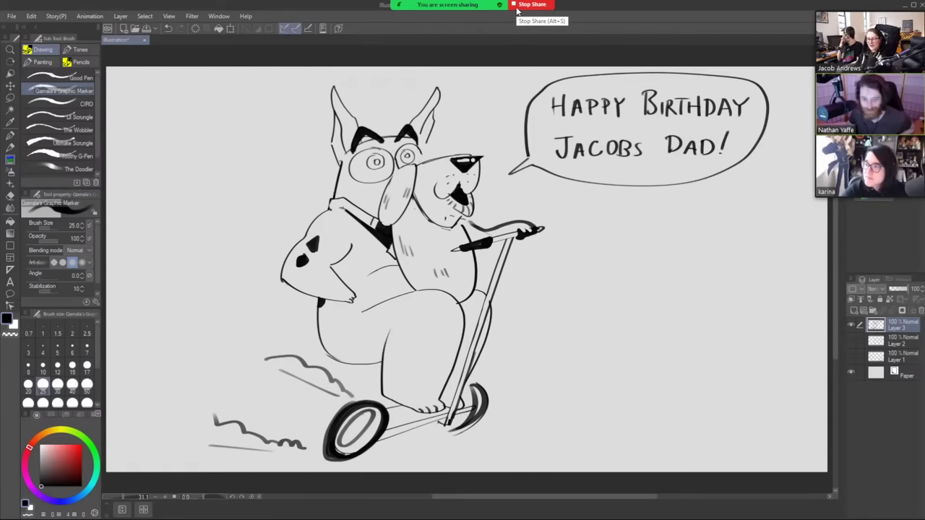
- Stop the current screen share, switch to Photoshop and hide the card reference and line-art layers, keeping Layer 4 visible over the background
click(531, 6)
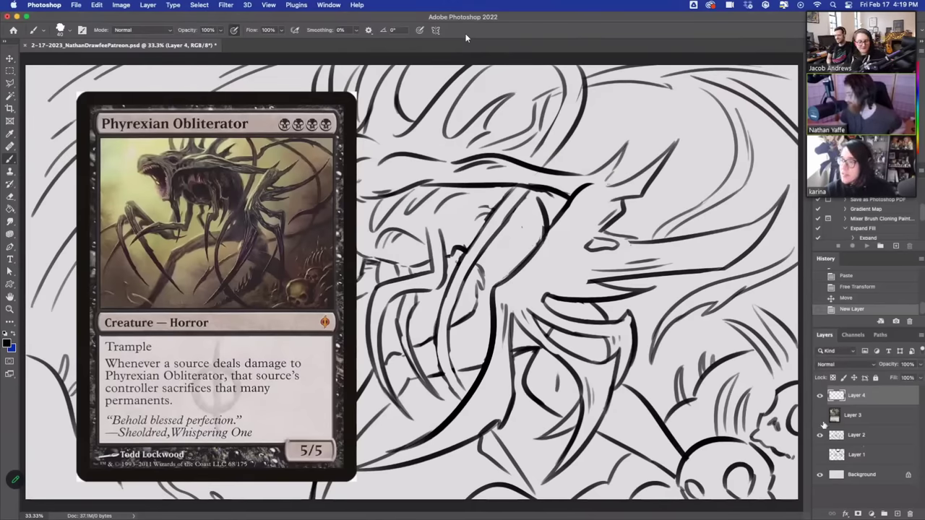
click(820, 415)
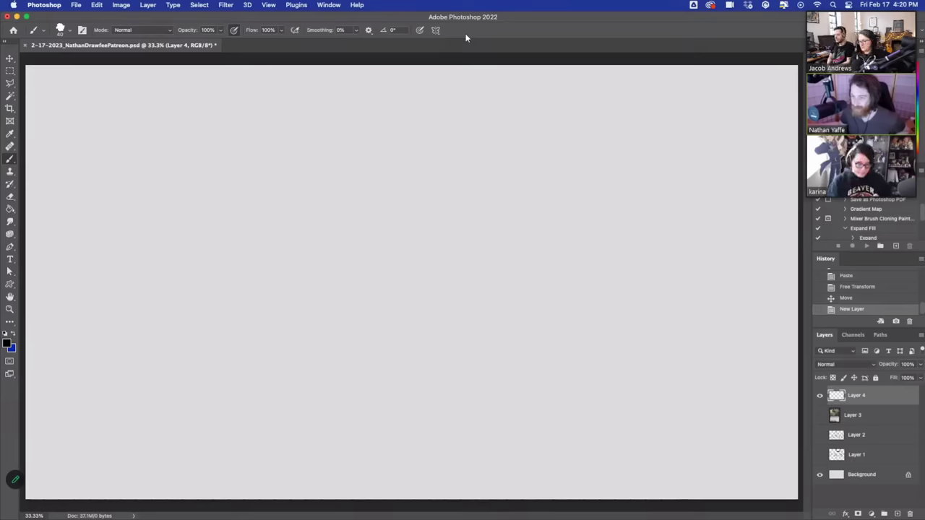
key(super+Tab)
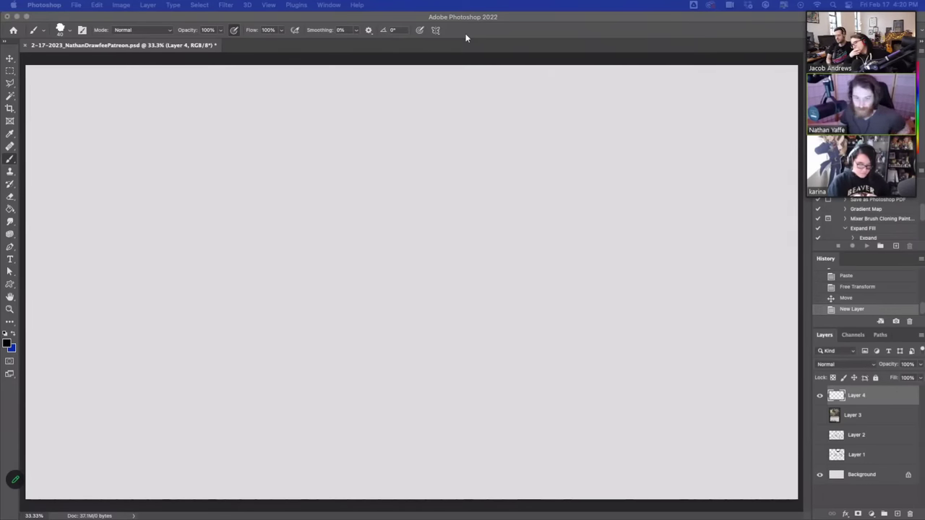
click(357, 205)
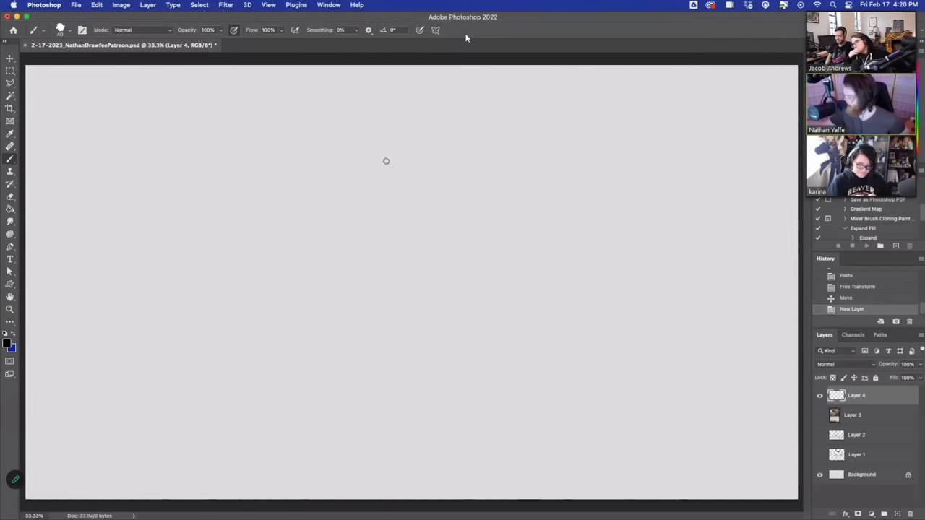
- Sketch the crown of a dog's head as two curved strokes and add a long, pointed near ear hanging from it
mouse_move(383, 165)
mouse_down()
mouse_move(427, 148)
mouse_move(468, 168)
mouse_up()
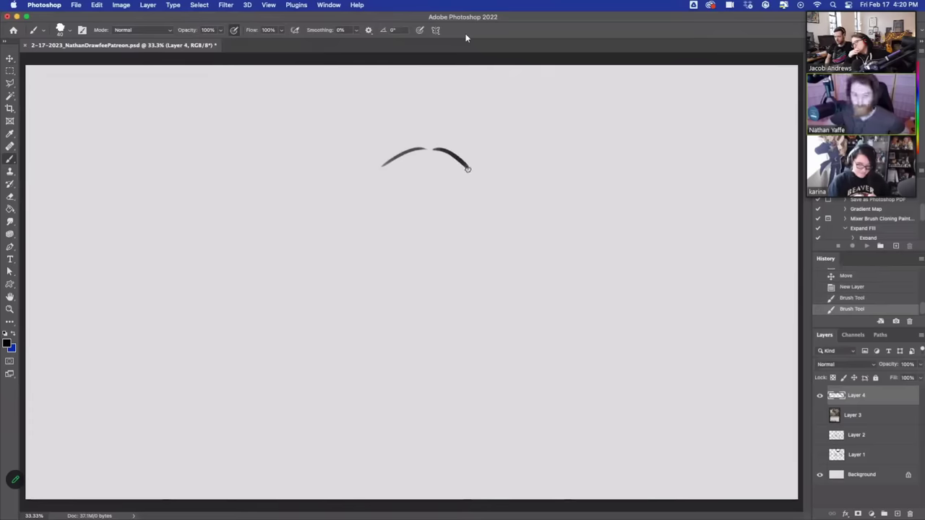
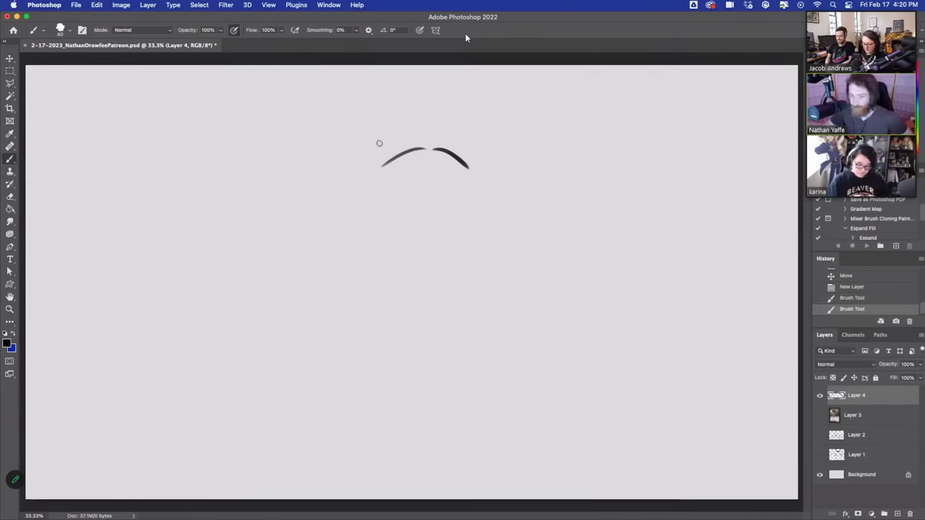
drag(387, 154, 383, 163)
mouse_move(382, 154)
mouse_down()
mouse_move(335, 179)
mouse_move(367, 257)
mouse_move(380, 175)
mouse_up()
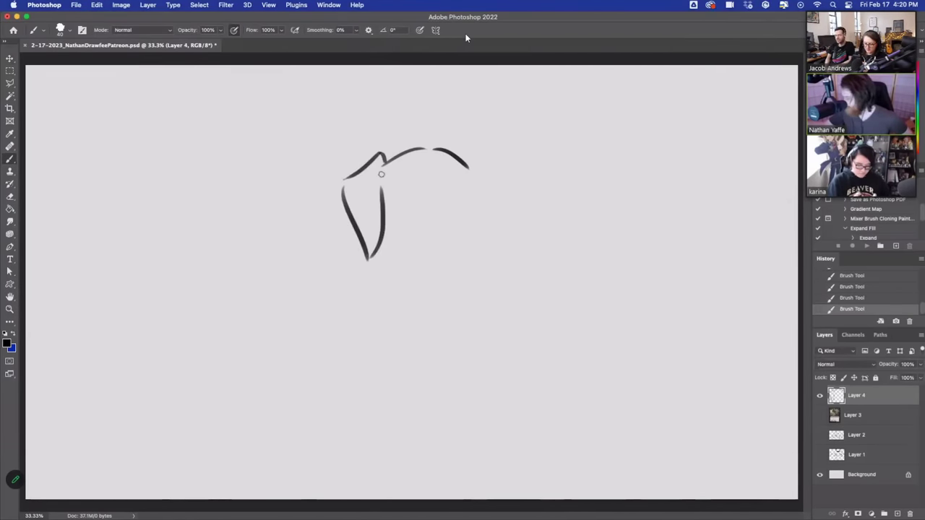
key(super+z)
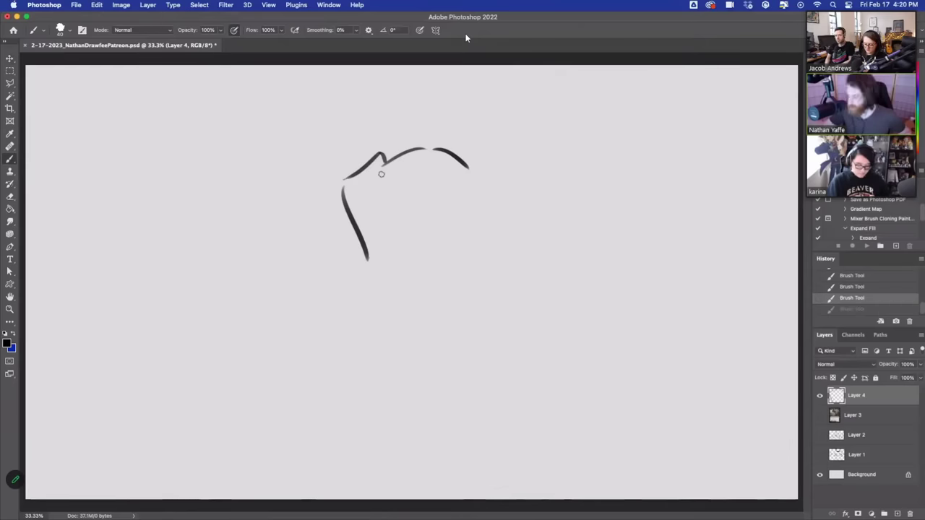
drag(367, 257, 383, 181)
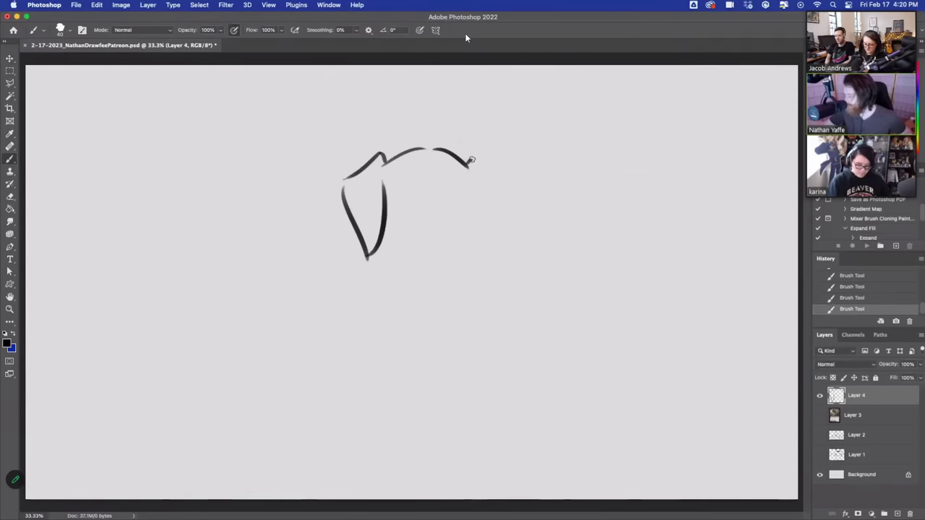
- Draw the far ear's upper edge, the brow line running down to the muzzle and a rounded triangular nose
drag(470, 160, 497, 180)
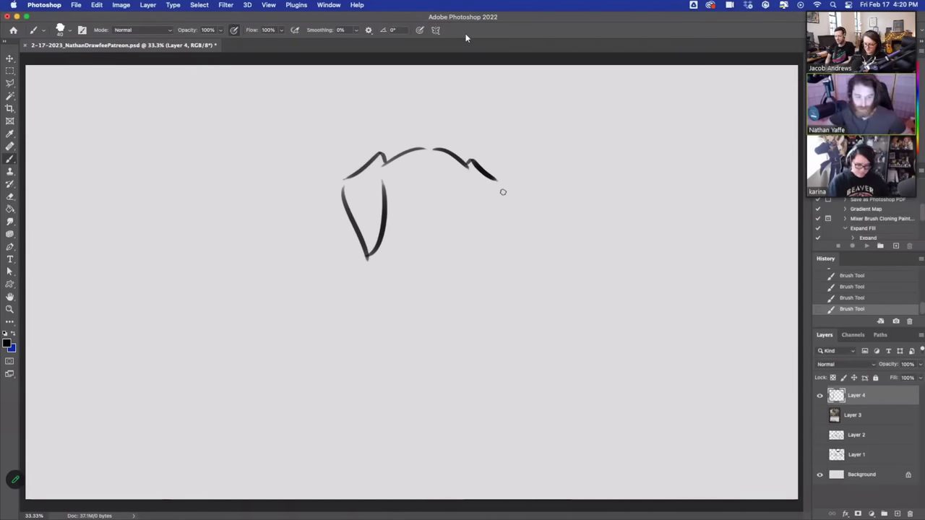
drag(477, 186, 477, 224)
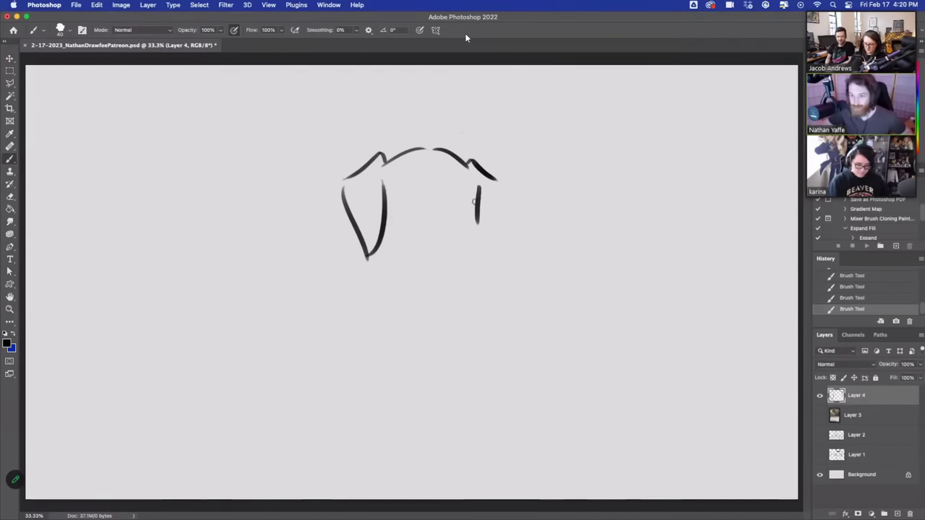
key(super+z)
mouse_move(474, 181)
mouse_down()
mouse_move(477, 210)
mouse_move(494, 229)
mouse_move(471, 241)
mouse_move(443, 234)
mouse_move(480, 231)
mouse_up()
key(super+z)
key(super+z)
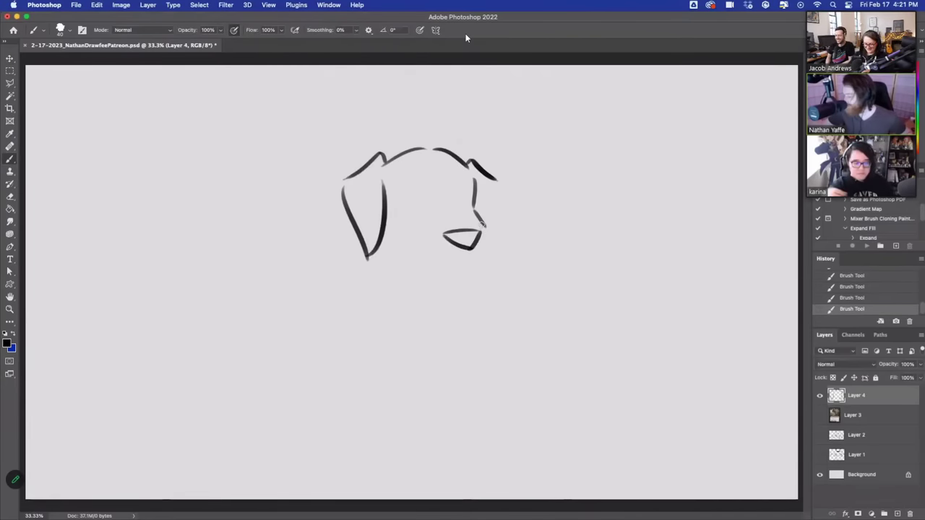
- Draw the far ear's outer edge flaring away from the face and close its tip with a short stroke
drag(498, 183, 506, 229)
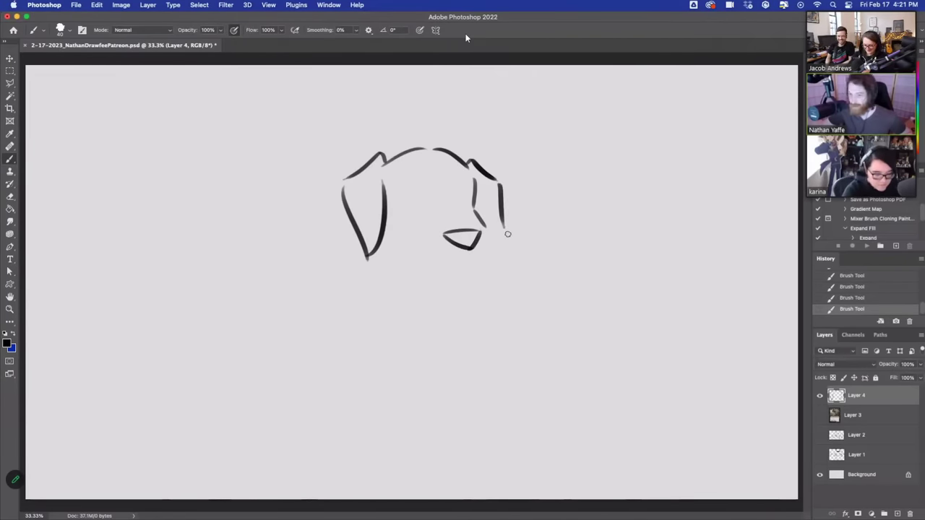
key(super+z)
mouse_move(498, 181)
mouse_down()
mouse_move(524, 219)
mouse_move(496, 222)
mouse_move(524, 222)
mouse_up()
key(super+z)
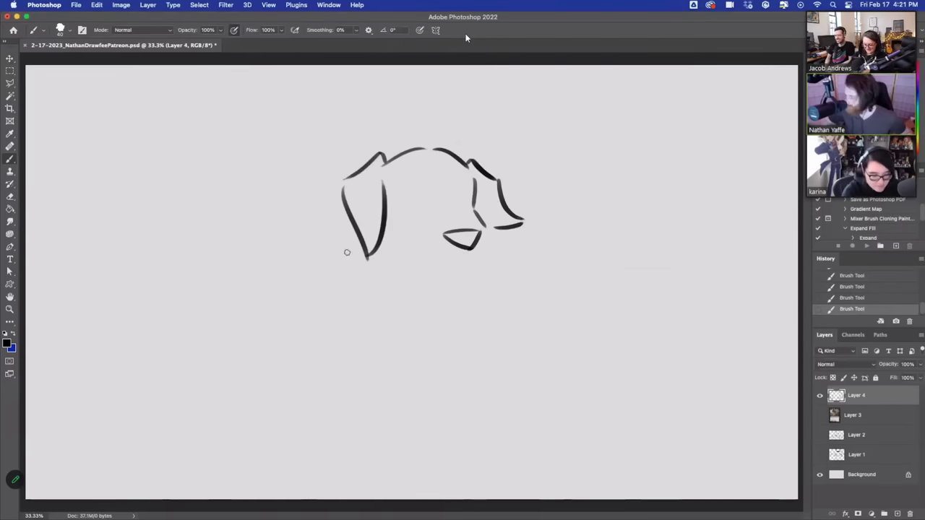
- Draw arcs over the head and around its muzzle side as the beginning of an oval frame, redoing the lower arc until it curves smoothly
drag(432, 115, 306, 251)
drag(483, 129, 546, 228)
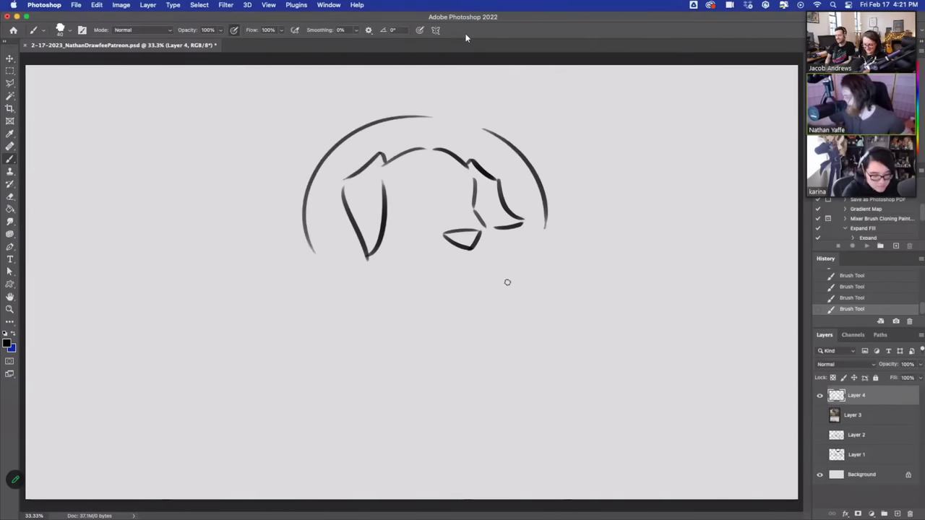
drag(514, 279, 553, 216)
key(super+z)
mouse_move(490, 302)
mouse_down()
mouse_move(513, 286)
mouse_move(551, 215)
mouse_up()
key(super+z)
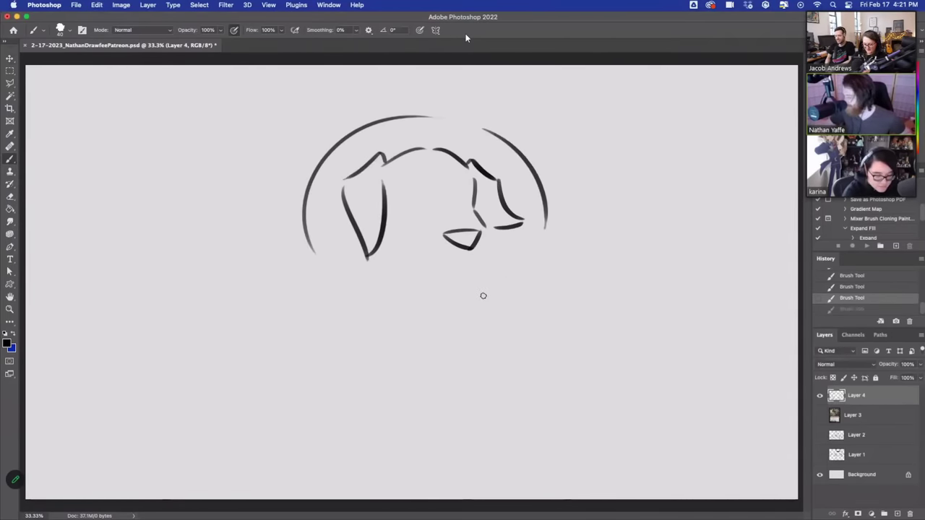
drag(483, 297, 549, 211)
key(super+z)
drag(474, 305, 549, 211)
key(super+z)
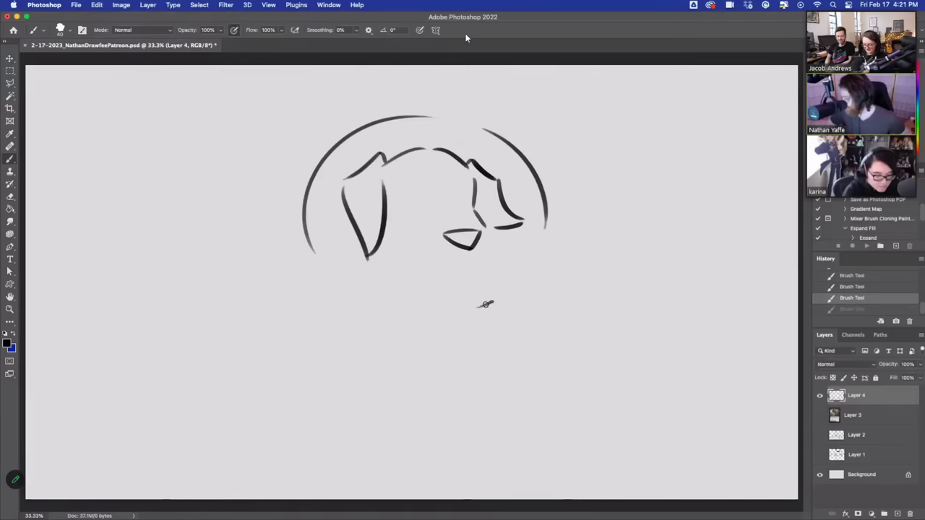
drag(477, 307, 553, 210)
key(super+z)
drag(477, 308, 547, 209)
key(super+z)
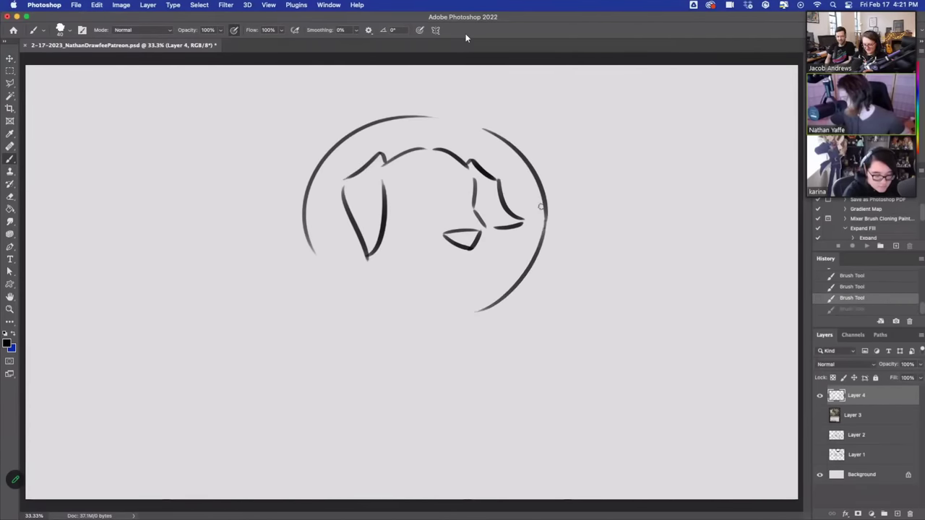
- Draw the oval's bottom arc beneath the dog's head, redoing it until it meets the muzzle-side arc
drag(311, 242, 477, 318)
key(super+z)
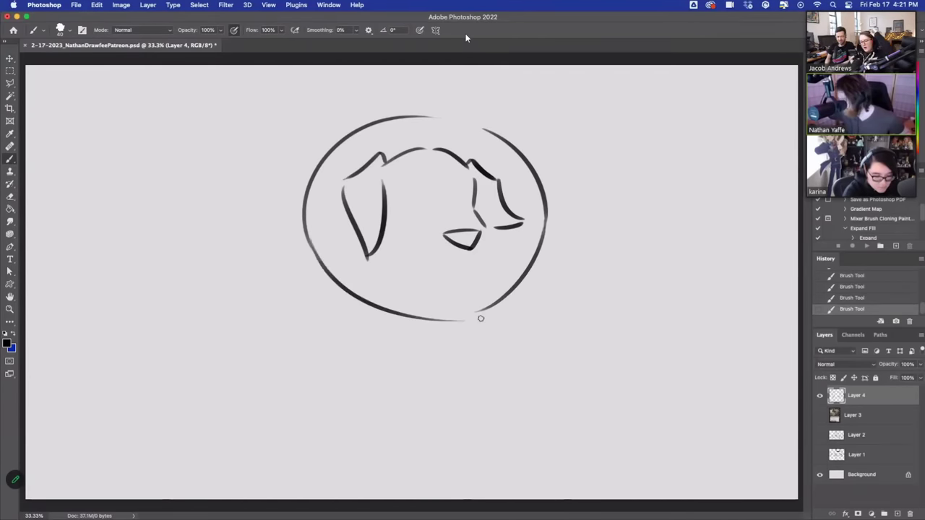
key(super+z)
drag(320, 253, 484, 310)
key(super+z)
drag(316, 258, 480, 311)
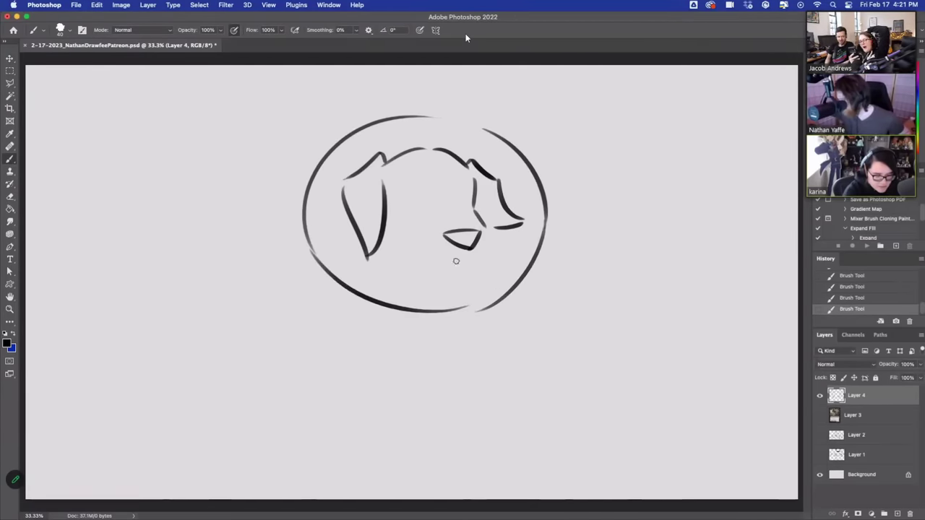
key(super+z)
drag(328, 266, 491, 311)
key(super+z)
mouse_move(325, 266)
mouse_down()
mouse_move(511, 294)
mouse_move(524, 275)
mouse_up()
key(super+z)
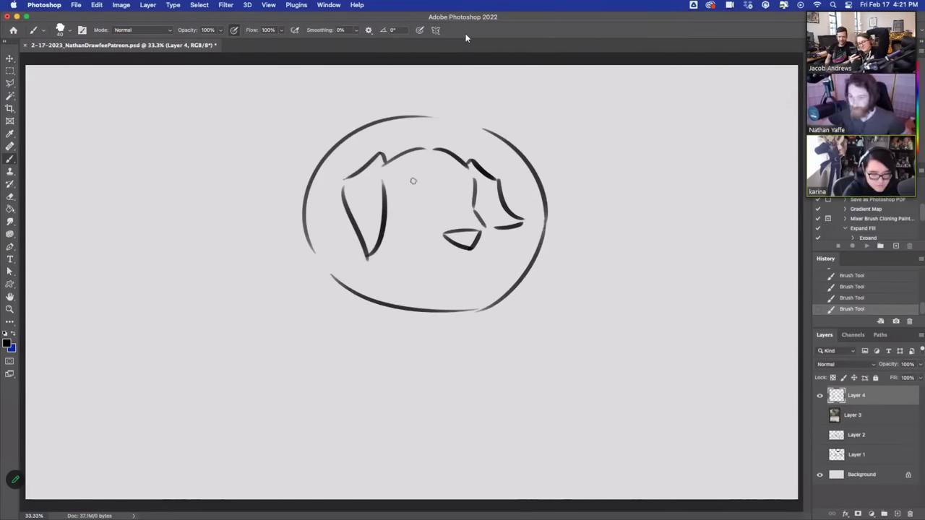
- Draw the dog's curved mouth line below the nose and a short stroke for the front of the muzzle
mouse_move(417, 251)
mouse_down()
mouse_move(478, 262)
mouse_move(489, 246)
mouse_move(486, 223)
mouse_move(485, 251)
mouse_up()
key(super+z)
key(super+z)
key(ctrl+z)
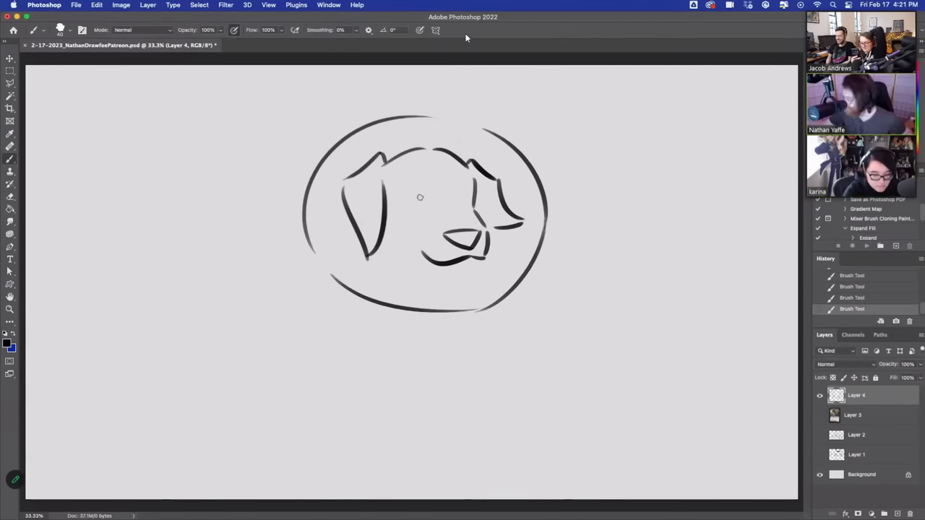
- Draw two round, shaded eyes with light centres and a small brow mark above each
mouse_move(403, 210)
mouse_down()
mouse_move(423, 203)
mouse_move(419, 195)
mouse_move(472, 201)
mouse_up()
key(ctrl+z)
key(ctrl+z)
key(super+z)
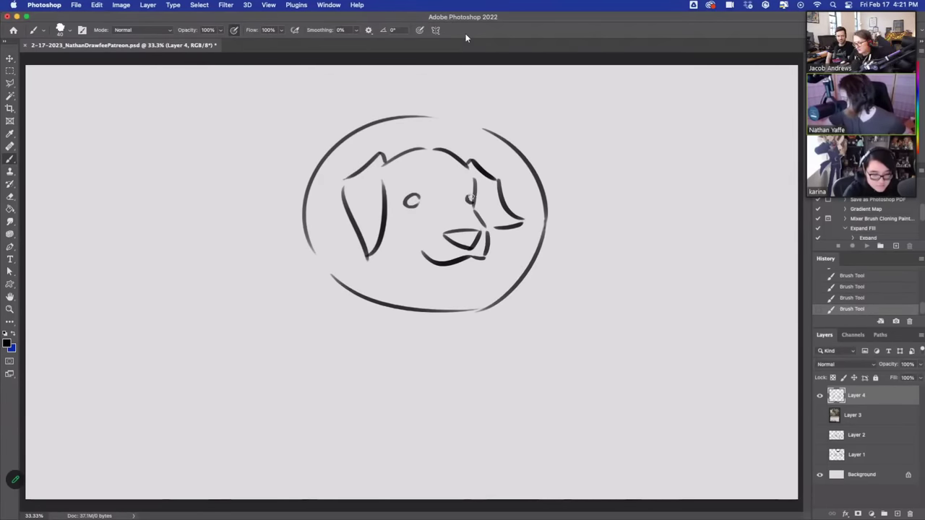
mouse_move(418, 184)
mouse_down()
mouse_move(461, 187)
mouse_move(413, 202)
mouse_up()
key(super+z)
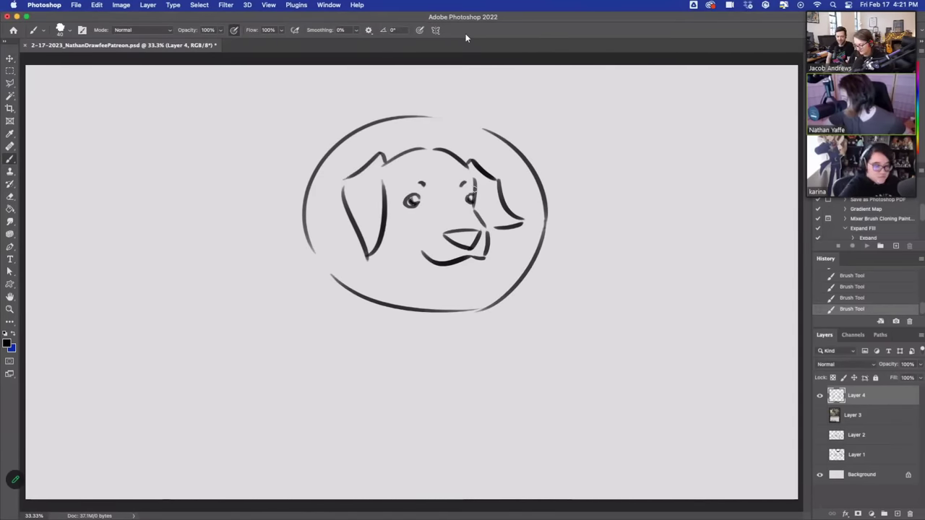
- Add the mouth corner, a fur tuft beside the near ear, the lower lip and a tongue hanging from the mouth
mouse_move(424, 252)
mouse_down()
mouse_move(409, 241)
mouse_move(394, 248)
mouse_up()
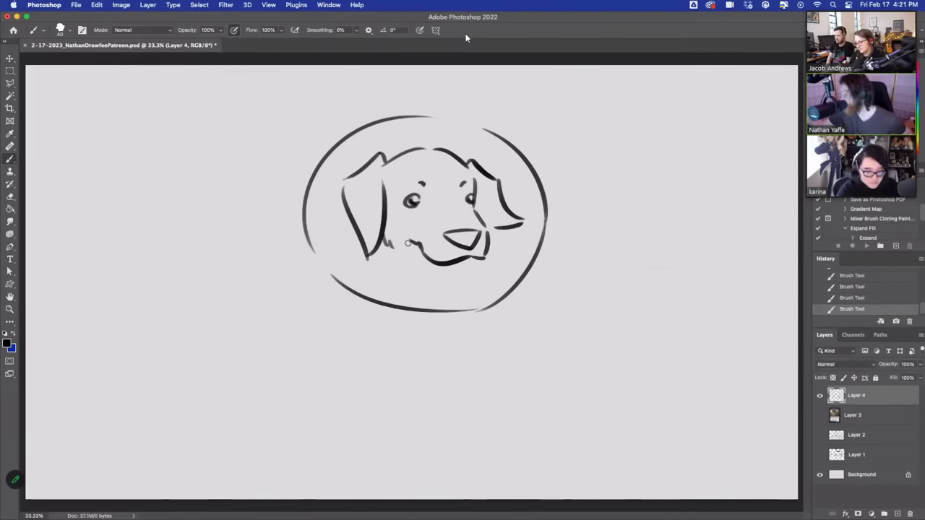
key(super+z)
mouse_move(452, 264)
mouse_down()
mouse_move(475, 257)
mouse_move(438, 274)
mouse_move(452, 270)
mouse_up()
key(super+z)
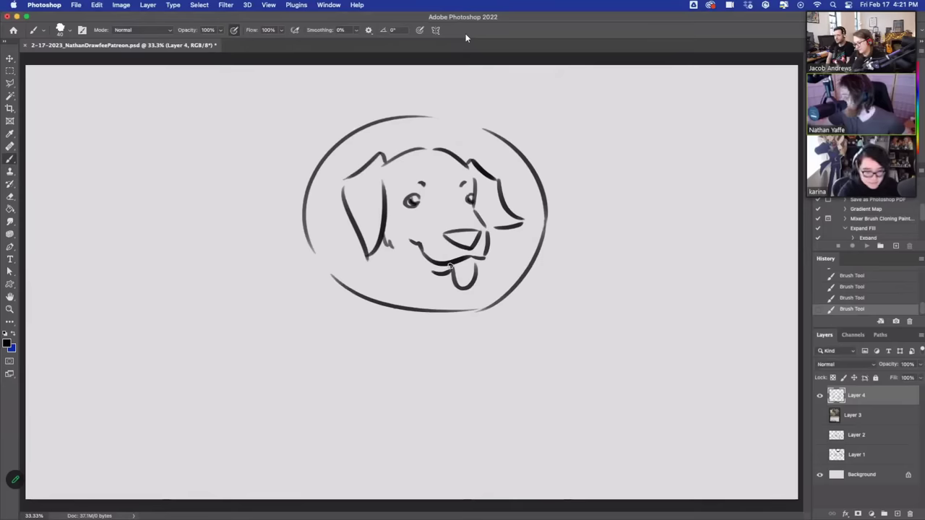
- Erase both eyes and brow marks, and repaint the eyes as smaller solid black ovals
mouse_move(421, 183)
mouse_down()
mouse_move(462, 182)
mouse_move(472, 172)
mouse_move(418, 202)
mouse_move(427, 189)
mouse_move(473, 204)
mouse_up()
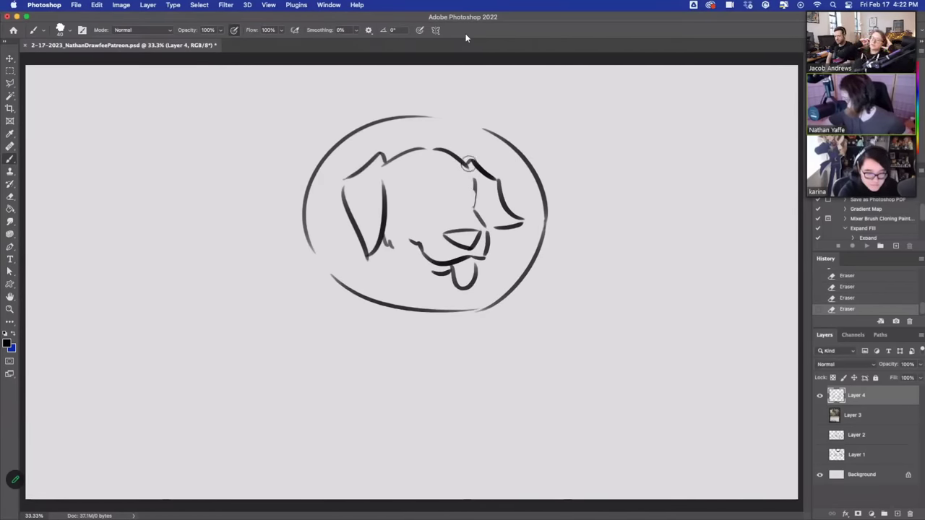
mouse_move(411, 198)
mouse_down()
mouse_move(470, 198)
mouse_move(412, 203)
mouse_up()
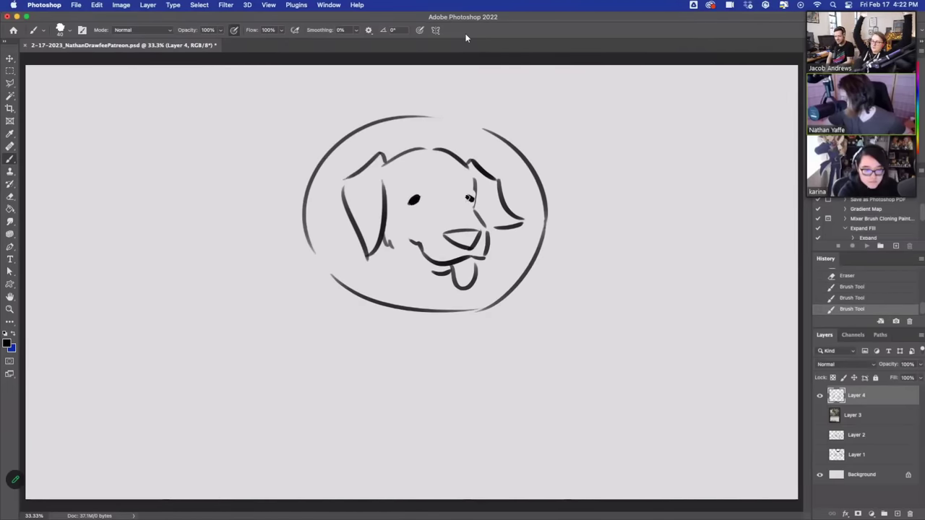
drag(468, 196, 472, 201)
- Erase a small highlight into each black eye and draw small brow marks above them
key(e)
click(415, 199)
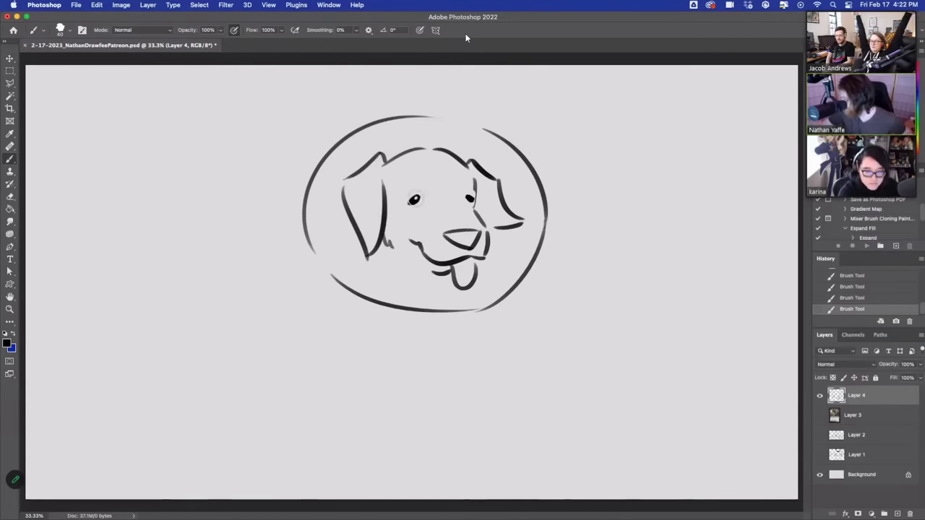
click(469, 197)
key(super+z)
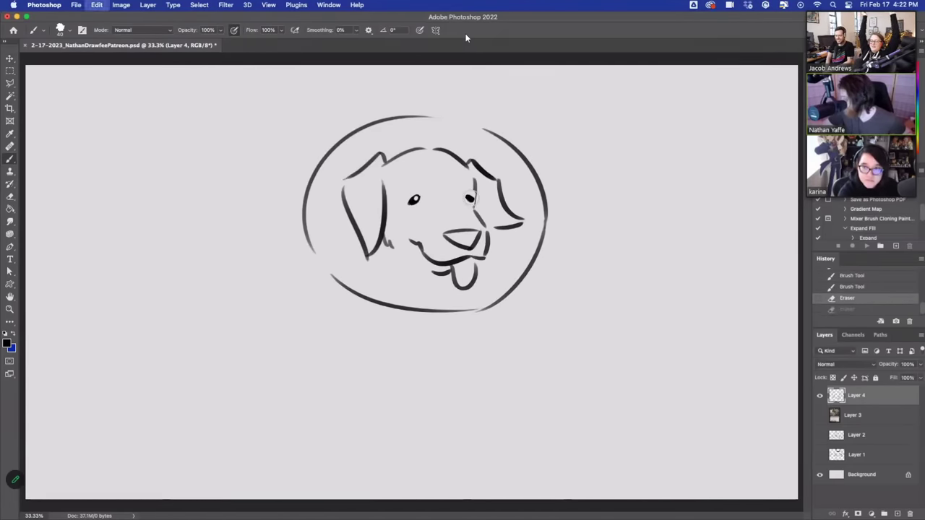
click(469, 197)
key(super+z)
click(469, 197)
click(470, 197)
key(super+z)
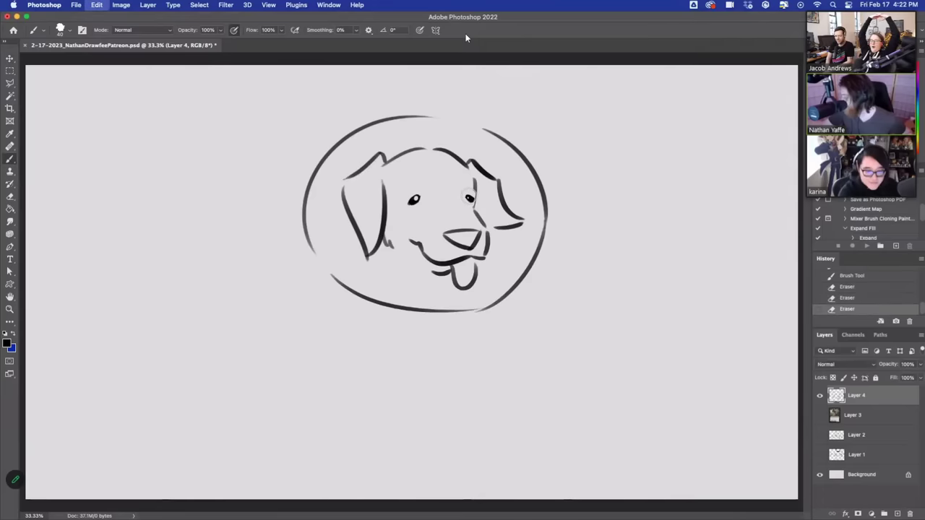
click(470, 196)
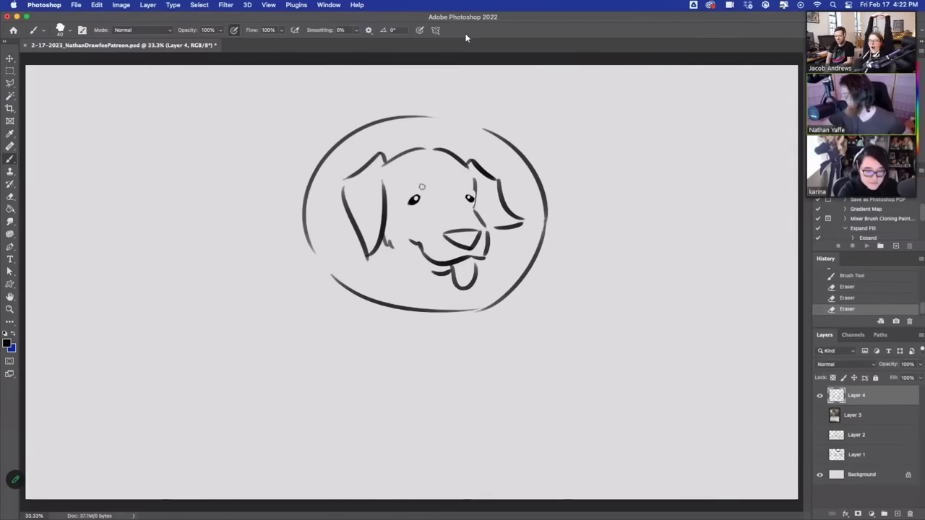
mouse_move(415, 185)
mouse_down()
mouse_move(461, 184)
mouse_move(475, 200)
mouse_up()
key(super+z)
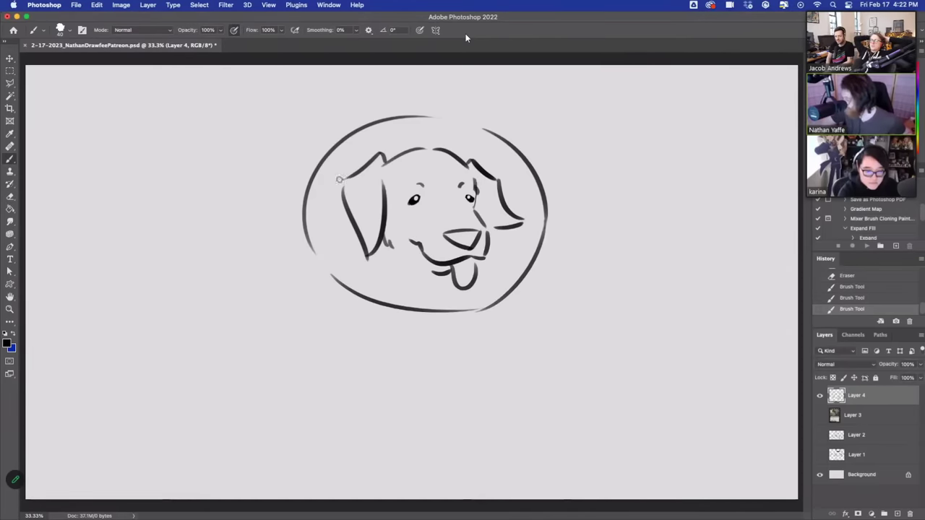
- Rework the outer corners of both ears into fur tufts and add shaggy fur strokes beside the near ear's tip
mouse_move(338, 178)
mouse_down()
mouse_move(356, 202)
mouse_move(343, 190)
mouse_move(353, 179)
mouse_up()
key(super+z)
key(e)
mouse_move(494, 168)
mouse_down()
mouse_move(498, 182)
mouse_move(511, 179)
mouse_move(503, 202)
mouse_up()
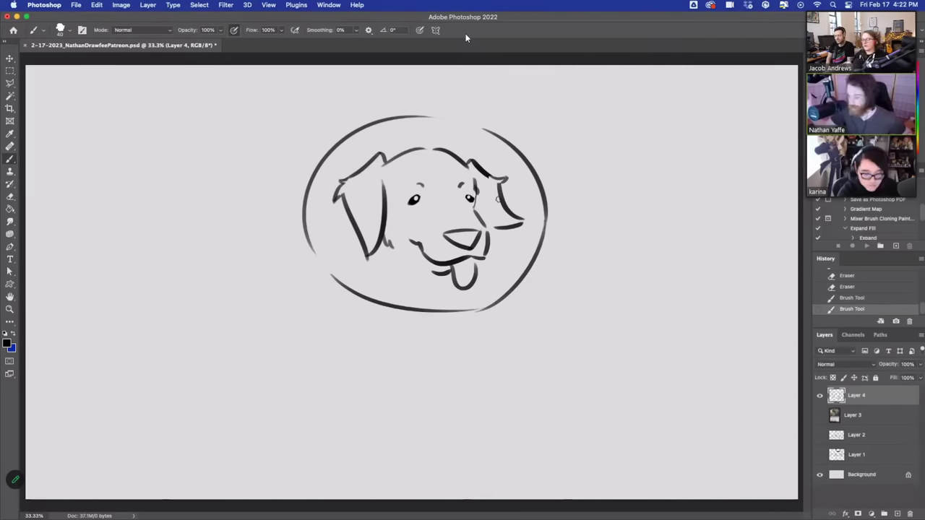
drag(352, 231, 355, 276)
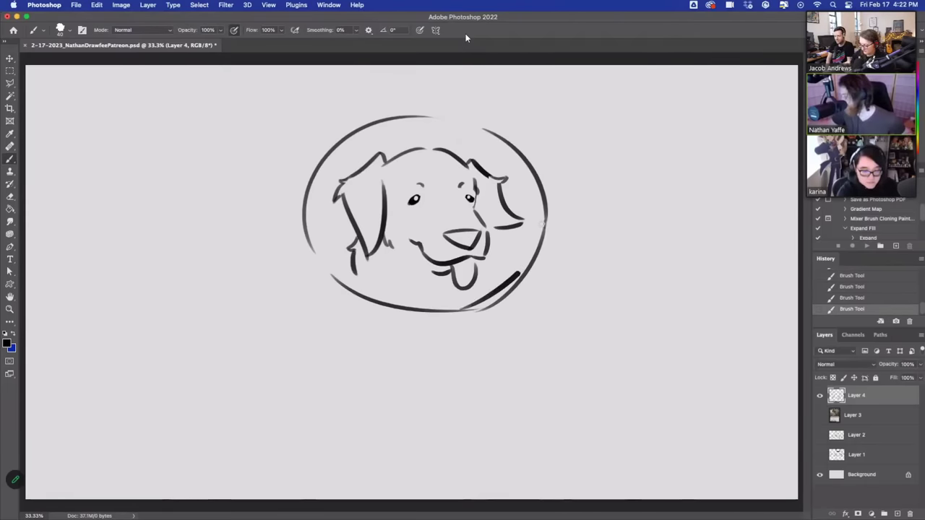
- Try a heavier inner arc along the lower muzzle side of the oval frame
key(ctrl+z)
drag(467, 313, 539, 175)
key(ctrl+z)
drag(455, 313, 535, 216)
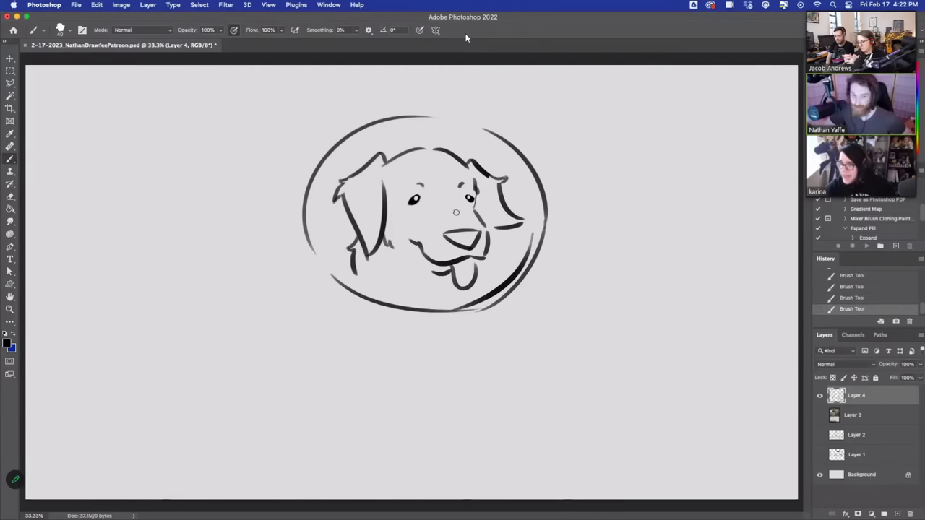
- Erase the nose's outline, redraw it smaller with a shaded underside and join the muzzle's front into one continuous line
key(e)
mouse_move(436, 231)
mouse_down()
mouse_move(479, 229)
mouse_move(480, 217)
mouse_move(448, 233)
mouse_move(478, 234)
mouse_move(462, 243)
mouse_move(455, 238)
mouse_move(484, 237)
mouse_up()
drag(489, 240, 480, 255)
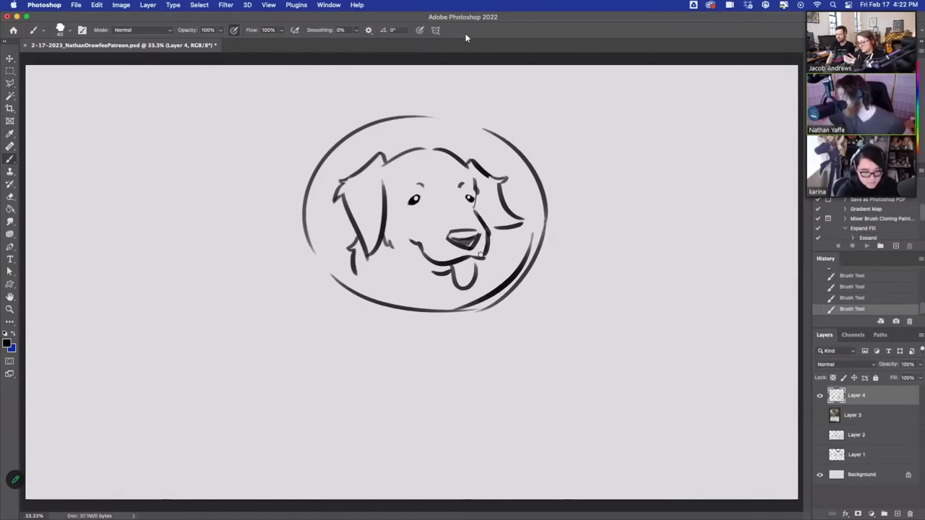
key(super+z)
key(super+shift+z)
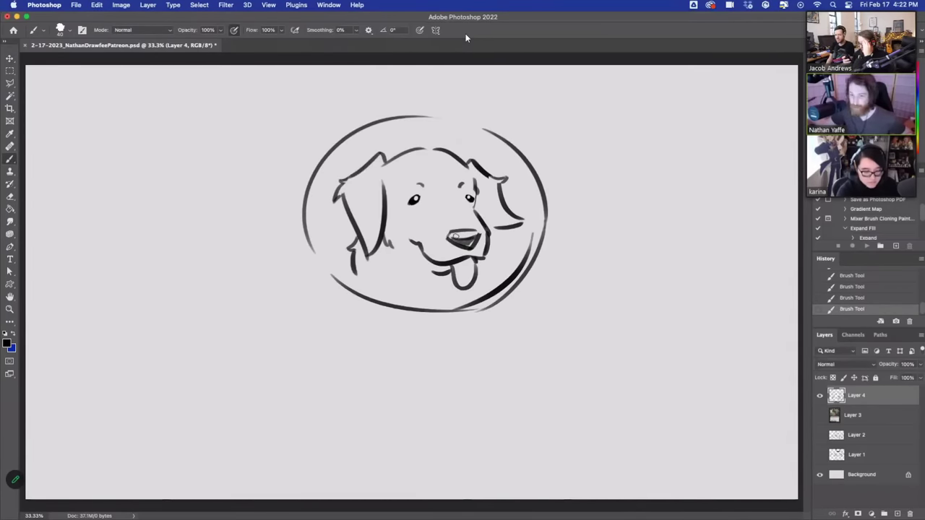
- Redraw the oval frame's lower muzzle-side arc as one heavier line and trim its outer edge with the eraser
mouse_move(487, 308)
mouse_down()
mouse_move(532, 253)
mouse_move(516, 274)
mouse_move(546, 191)
mouse_move(517, 263)
mouse_up()
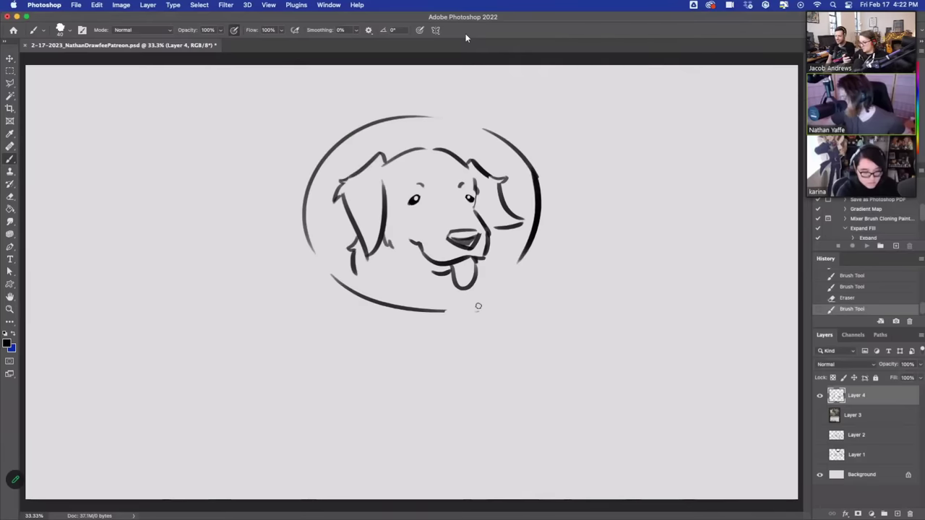
key(super+z)
drag(536, 176, 507, 292)
mouse_move(445, 312)
mouse_down()
mouse_move(533, 242)
mouse_move(527, 259)
mouse_up()
key(super+z)
drag(537, 220, 509, 281)
key(super+z)
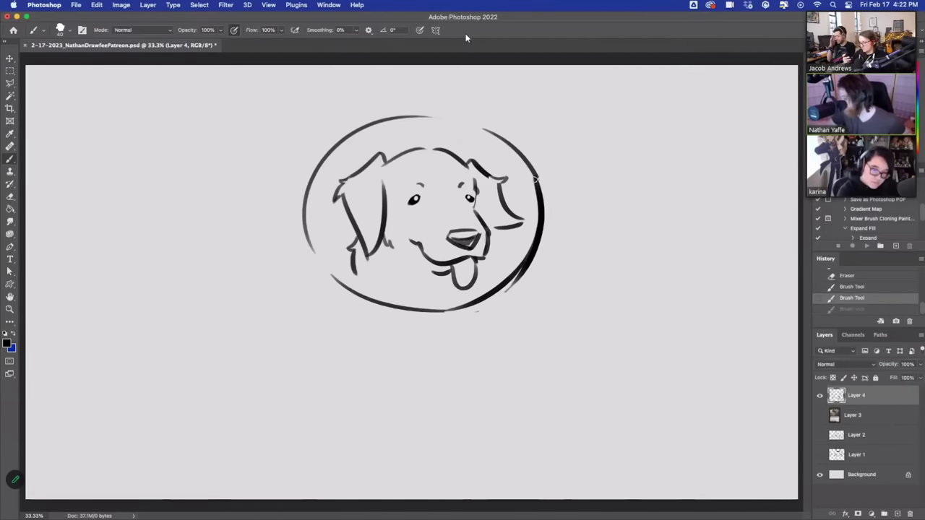
key(e)
drag(539, 232, 508, 298)
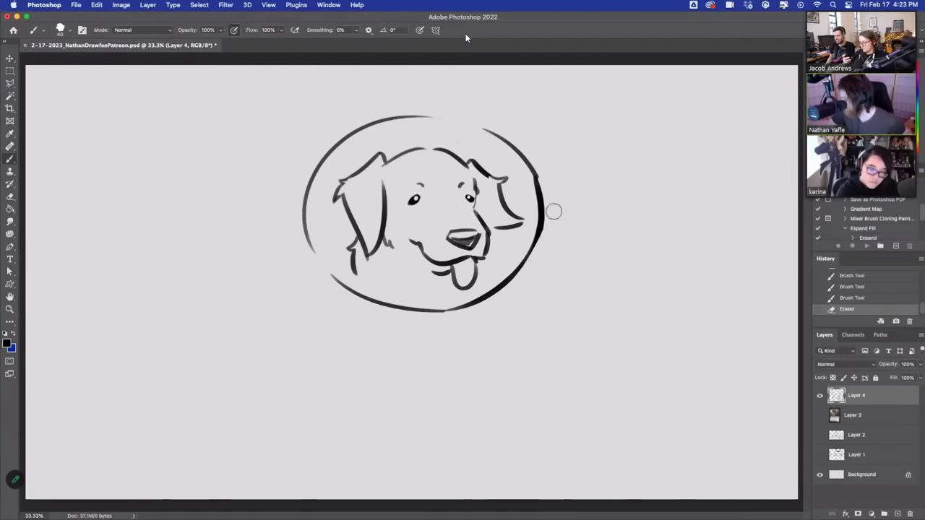
drag(540, 160, 553, 224)
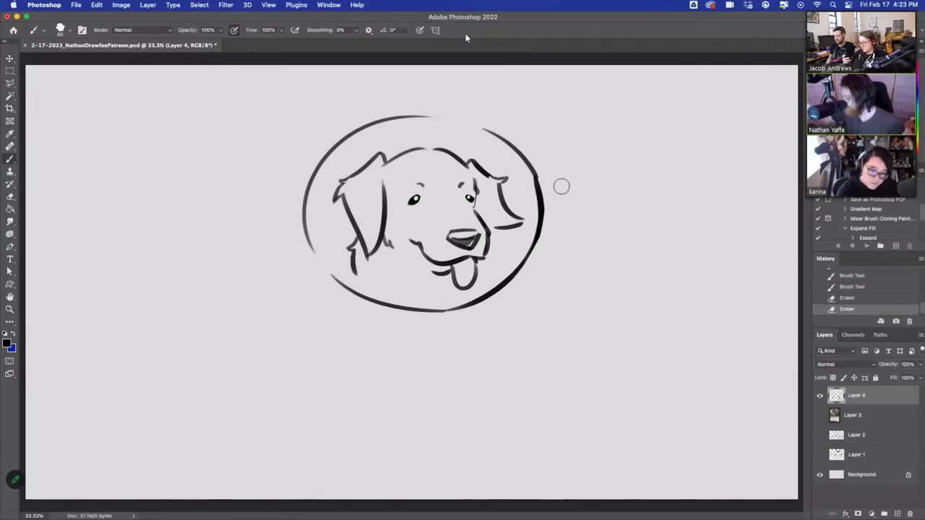
- Draw short fur strokes on the neck beneath the tongue and below the near ear
drag(466, 288, 454, 306)
drag(353, 271, 355, 287)
key(super+z)
key(super+z)
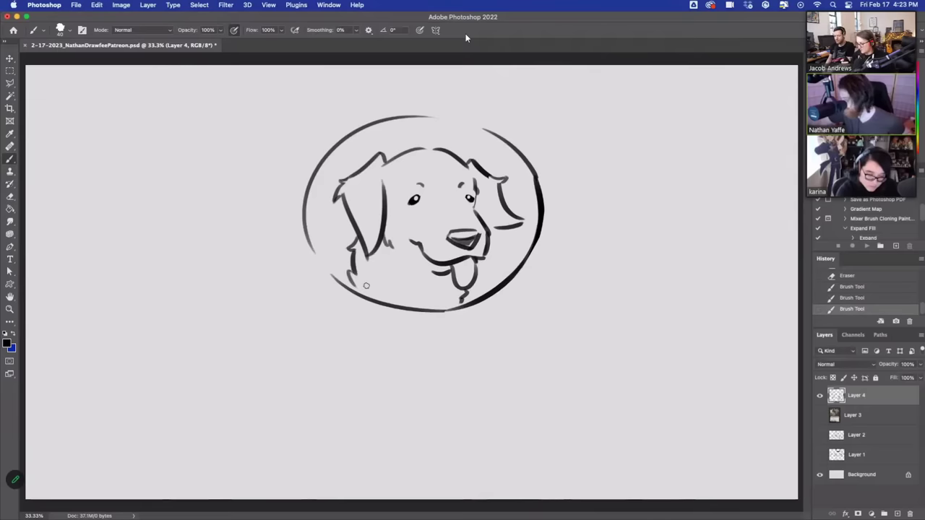
key(ctrl+z)
- Close the gap in the oval frame's outline below the near ear with a curved stroke
drag(306, 226, 355, 289)
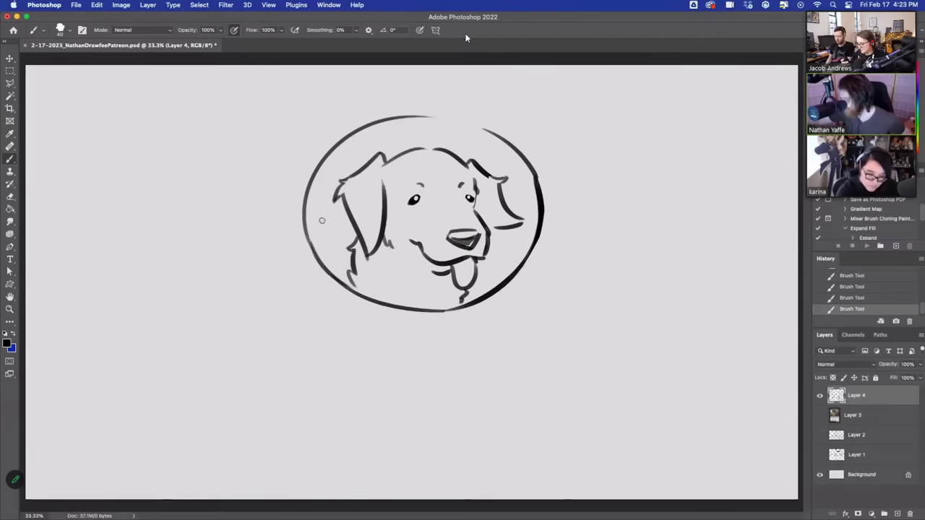
key(ctrl+z)
drag(309, 231, 346, 281)
key(super+z)
mouse_move(304, 230)
mouse_down()
mouse_move(345, 289)
mouse_move(365, 297)
mouse_up()
key(super+z)
key(super+z)
- Close the oval's upper gap above the far ear and draw a large and a small oval glass highlight inside it
mouse_move(513, 144)
mouse_down()
mouse_move(448, 120)
mouse_move(469, 123)
mouse_up()
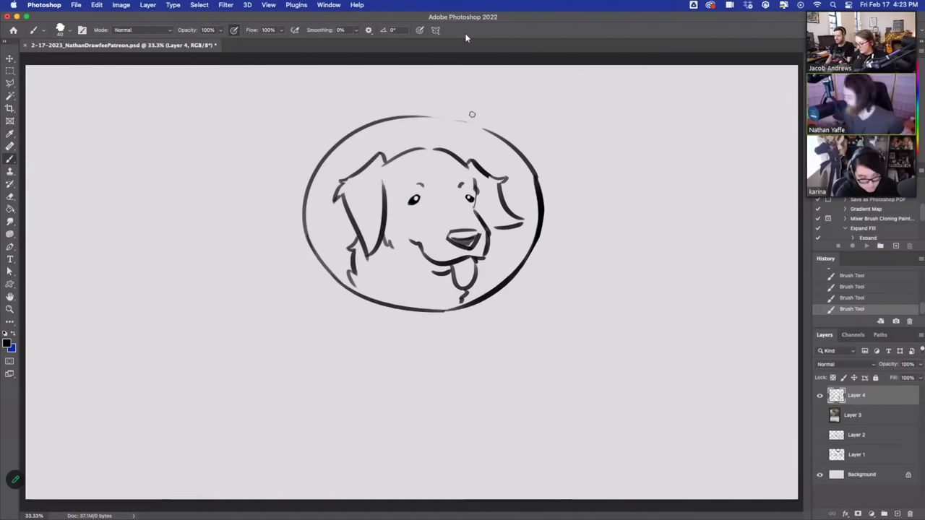
mouse_move(463, 136)
mouse_down()
mouse_move(511, 166)
mouse_move(502, 139)
mouse_up()
key(super+z)
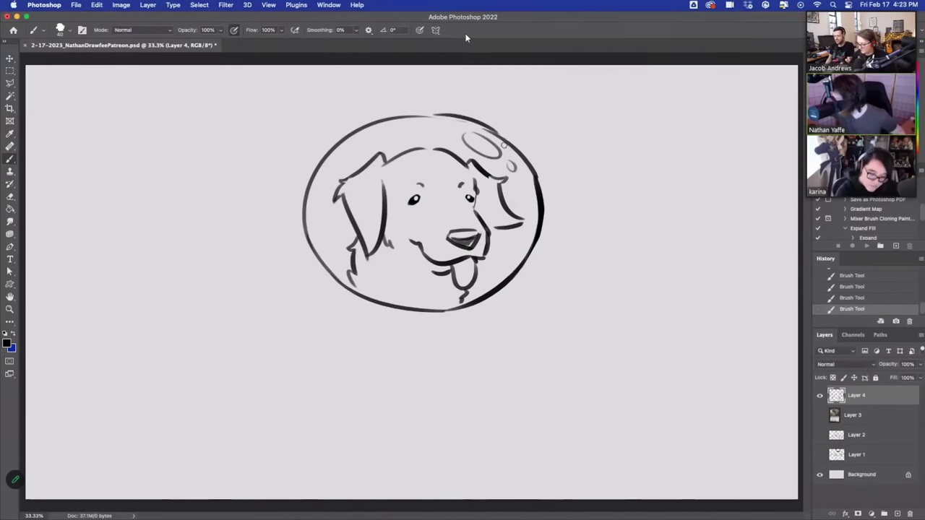
key(super+z)
drag(432, 113, 504, 139)
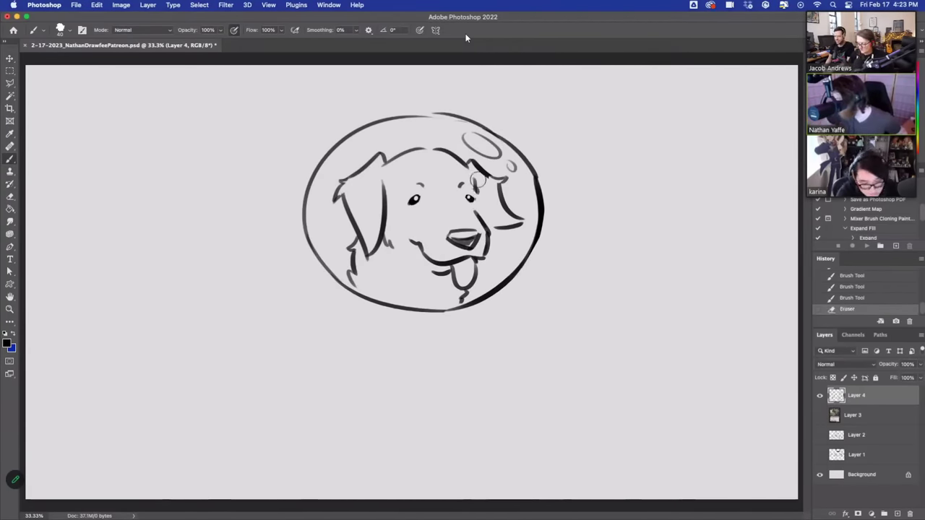
- Redraw the face contour beside the far eye, add a crease on the muzzle's bridge and extend the mouth corner upward
mouse_move(476, 189)
mouse_down()
mouse_move(485, 223)
mouse_move(459, 205)
mouse_up()
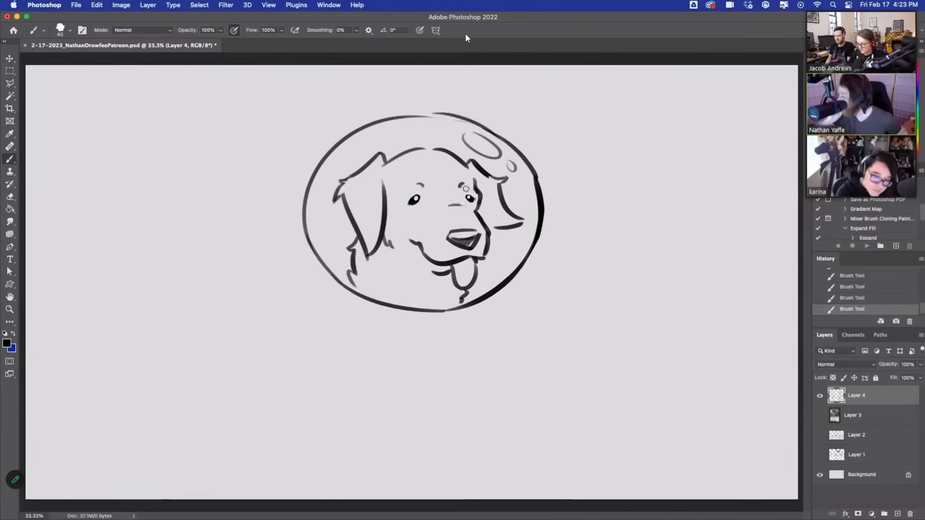
drag(417, 240, 411, 227)
key(super+z)
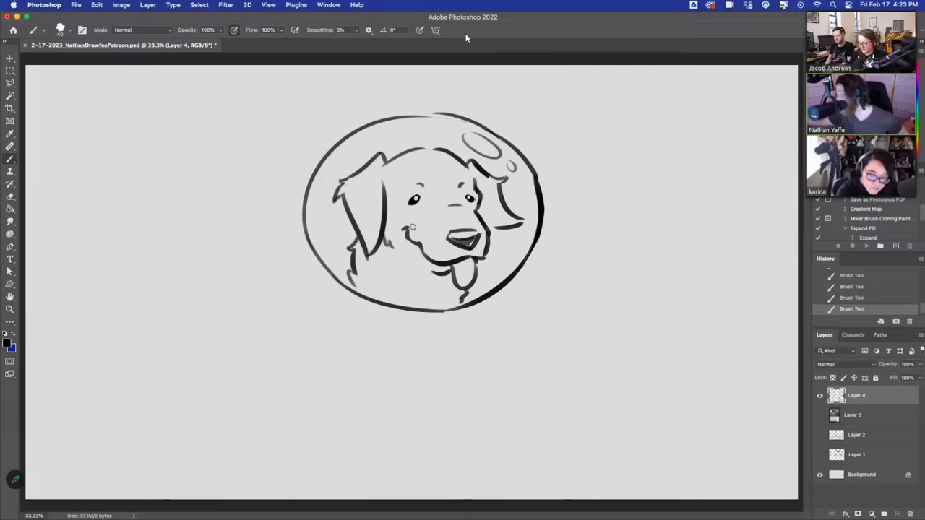
- Dot whisker marks on both sides of the muzzle and rework the far ear's lower edge into a fur tip
click(439, 251)
click(448, 250)
click(444, 253)
click(480, 246)
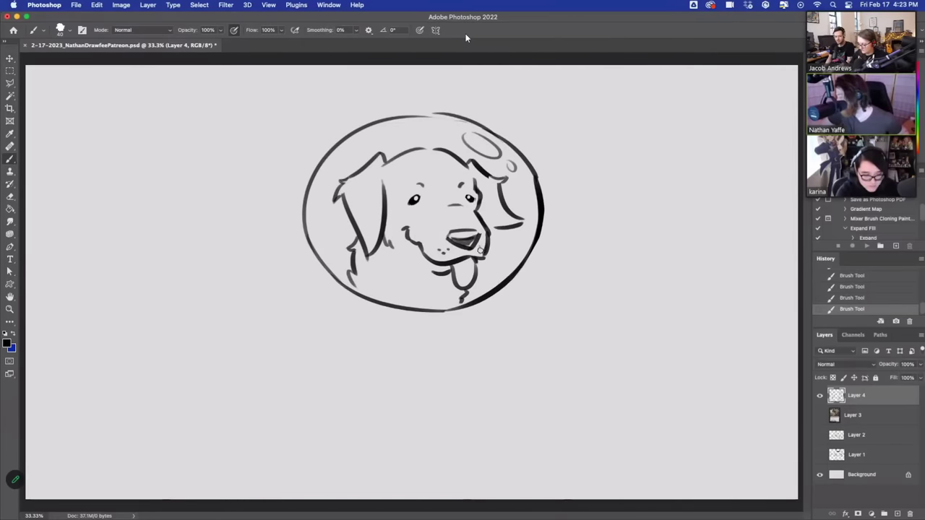
mouse_move(498, 228)
mouse_down()
mouse_move(492, 234)
mouse_move(517, 223)
mouse_up()
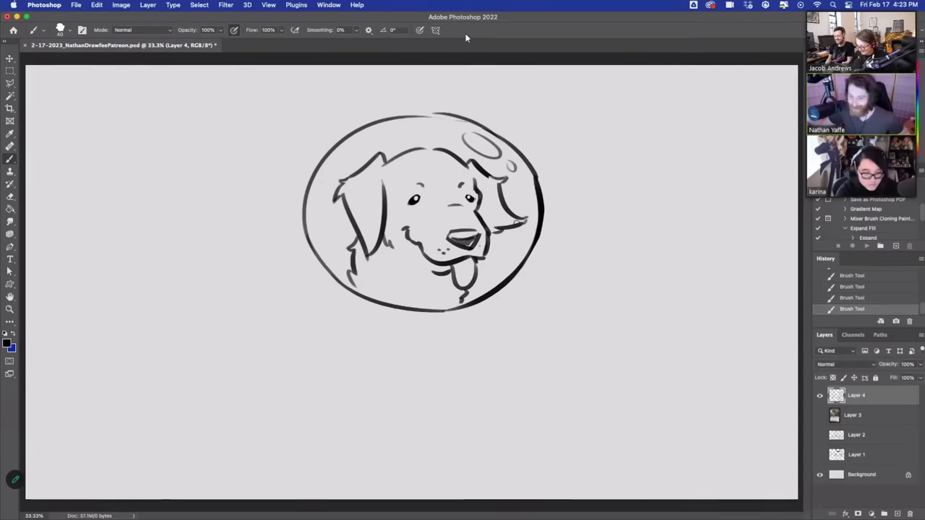
- Draw a curved collar ring under the dog's oval helmet and mark its front with two short vertical lines
drag(355, 296, 415, 312)
key(super+z)
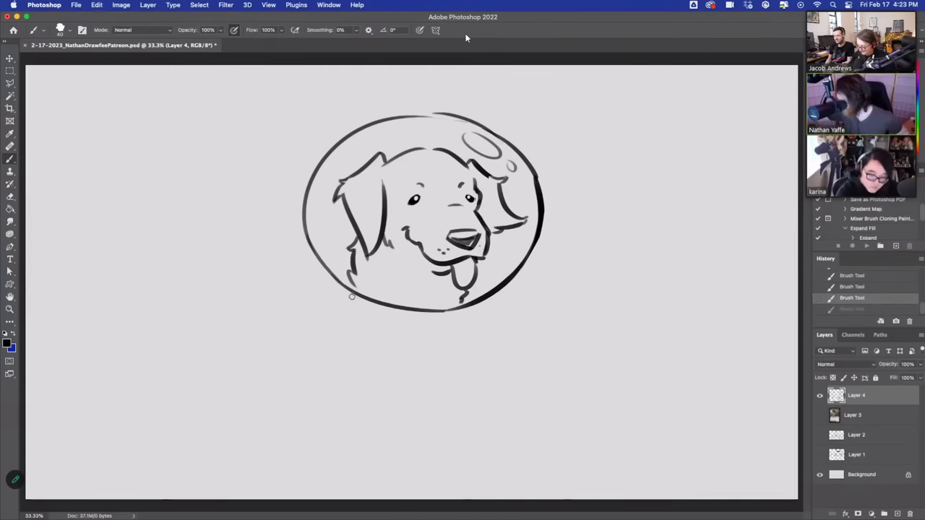
mouse_move(351, 296)
mouse_down()
mouse_move(405, 324)
mouse_move(456, 311)
mouse_move(430, 321)
mouse_move(466, 309)
mouse_up()
key(super+z)
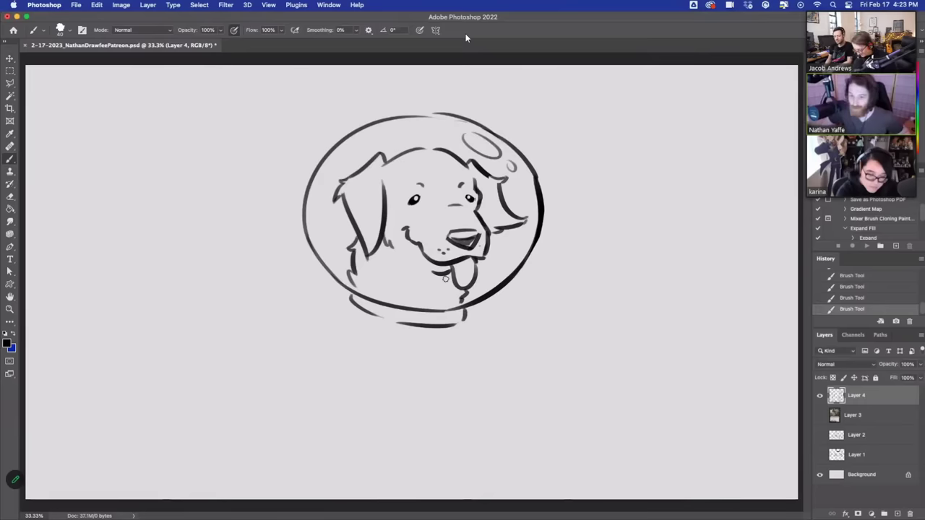
drag(430, 311, 430, 323)
drag(439, 312, 438, 323)
key(super+z)
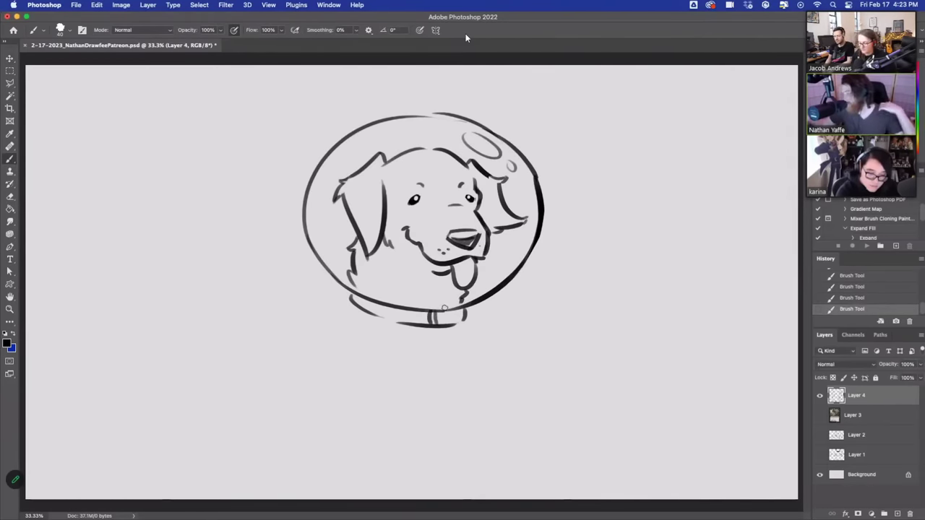
- Try shoulder and chest lines for a body below the collar ring
drag(349, 303, 337, 315)
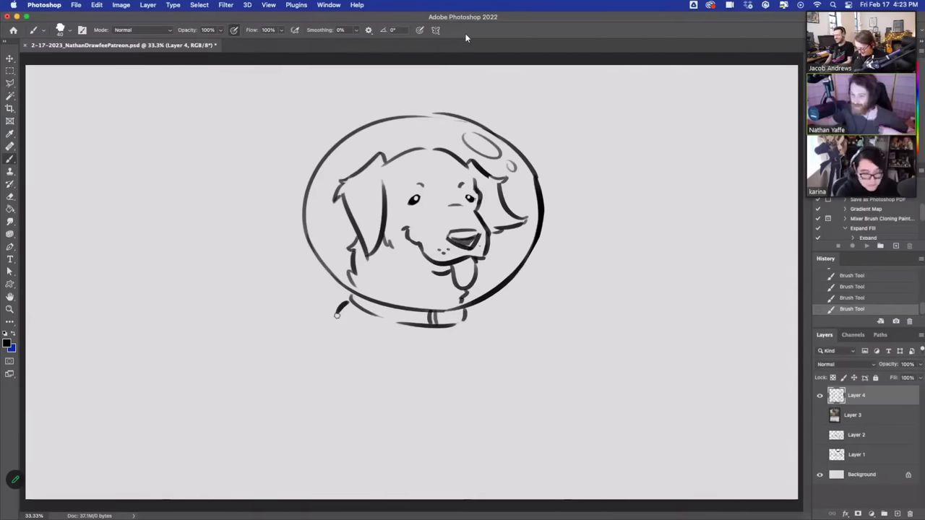
key(super+z)
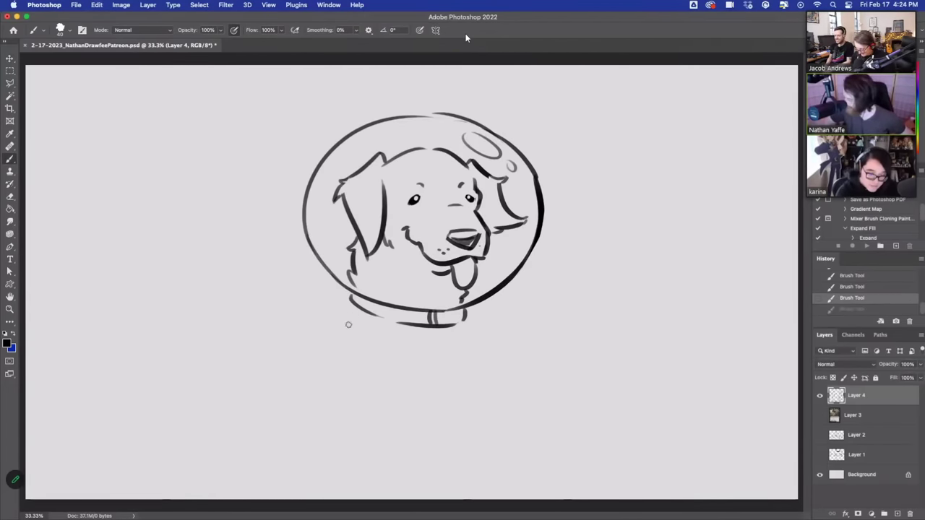
key(super+shift+z)
key(super+z)
drag(349, 327, 358, 370)
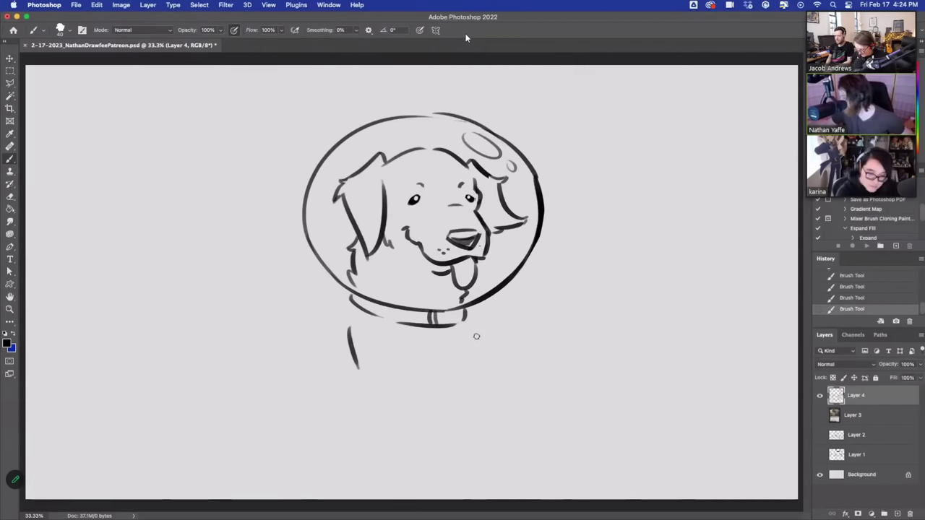
drag(476, 336, 495, 373)
key(super+z)
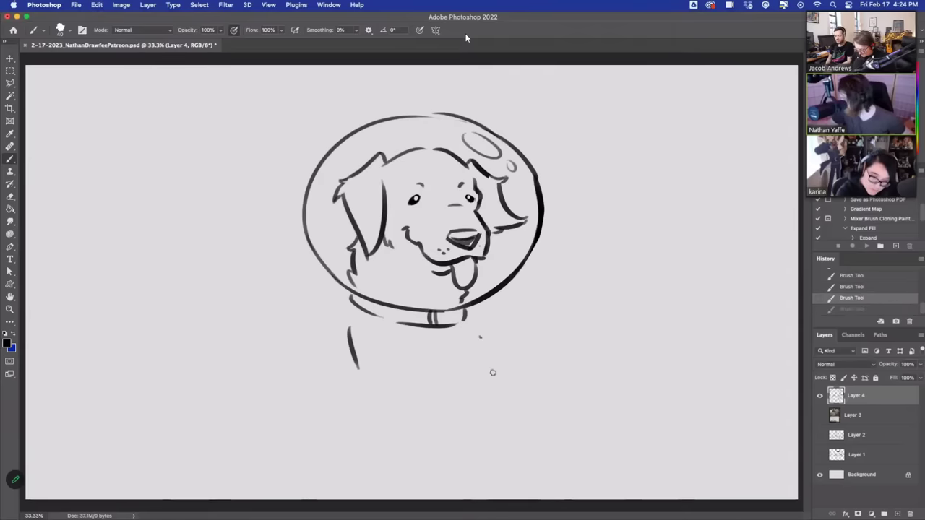
drag(477, 334, 454, 414)
key(super+z)
key(super+z)
- Move the Layer 4 drawing up and to the left on the canvas to make room for a body
key(v)
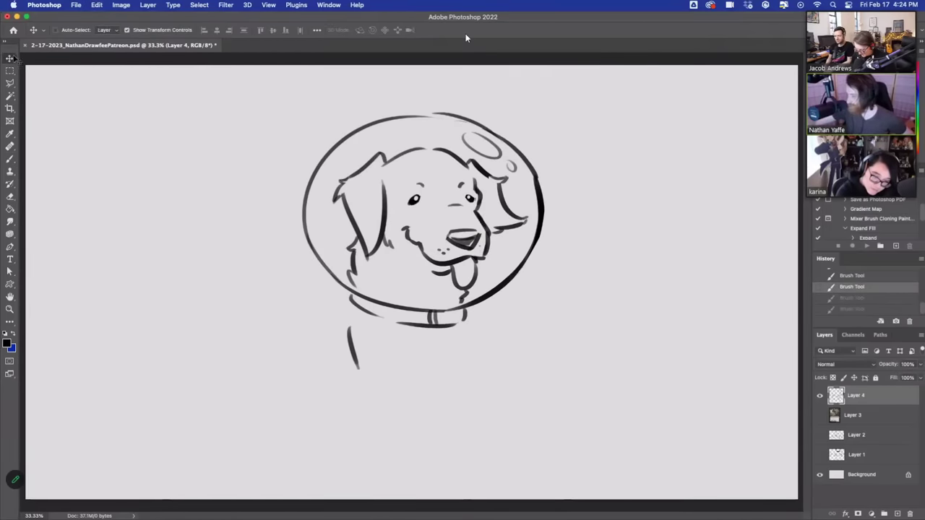
mouse_move(511, 186)
mouse_down()
mouse_move(419, 166)
mouse_move(439, 157)
mouse_up()
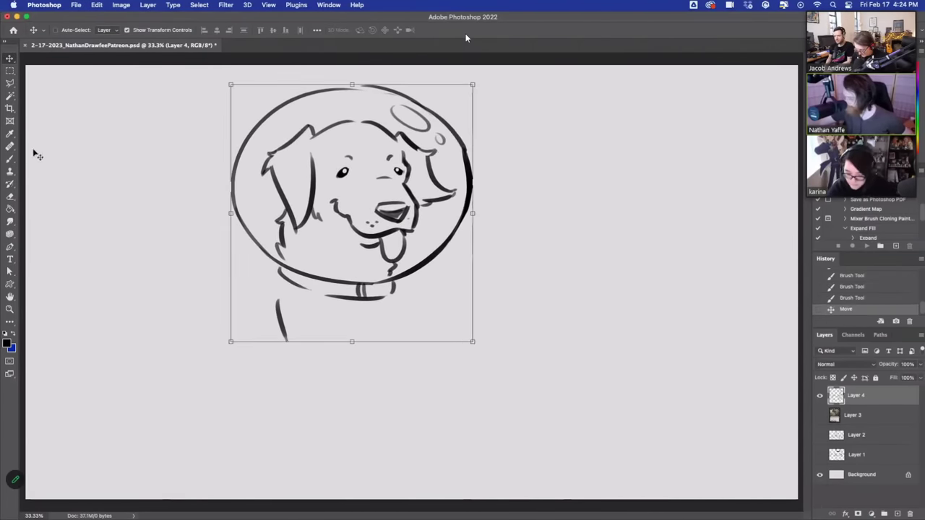
- Erase the loose body stroke, reshape the collar's muzzle-side end and draw a short shoulder line on each side of it
click(11, 159)
drag(407, 297, 423, 285)
key(super+z)
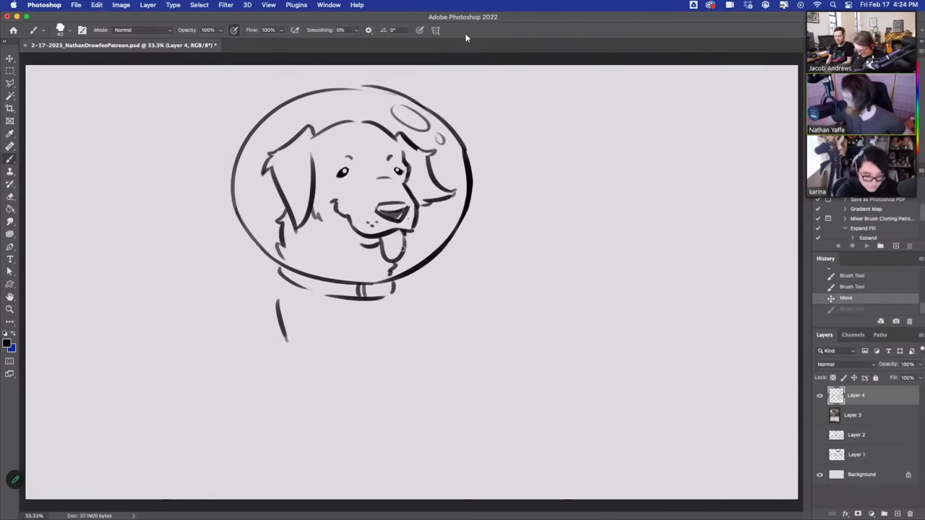
drag(283, 339, 279, 303)
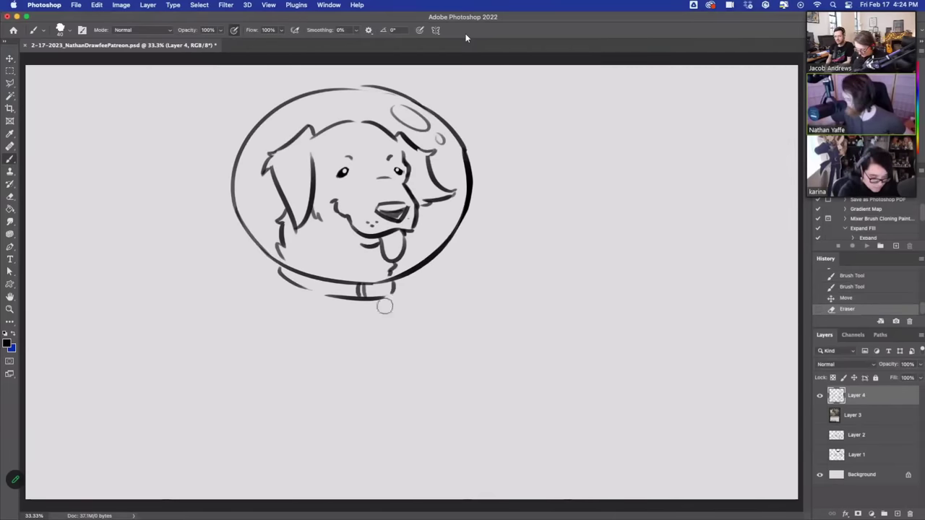
mouse_move(381, 303)
mouse_down()
mouse_move(397, 279)
mouse_move(428, 293)
mouse_up()
key(super+z)
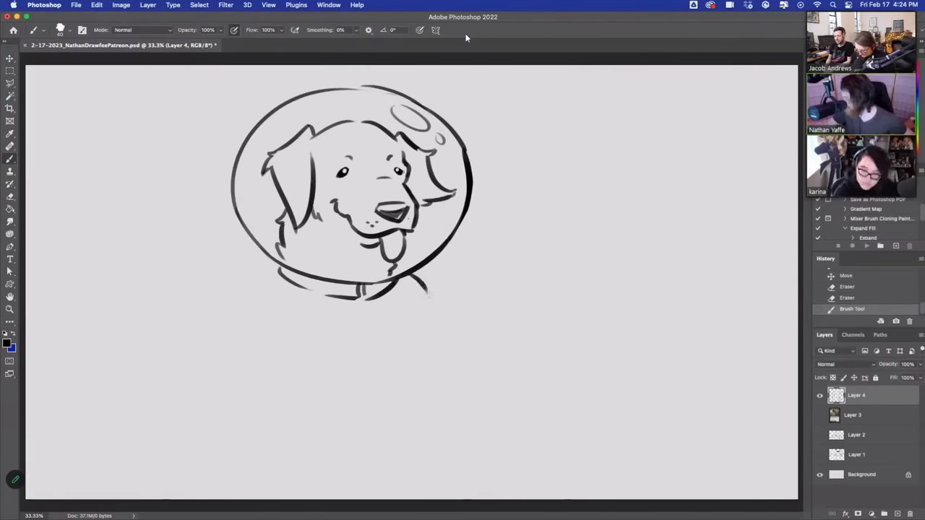
key(super+z)
drag(269, 273, 266, 318)
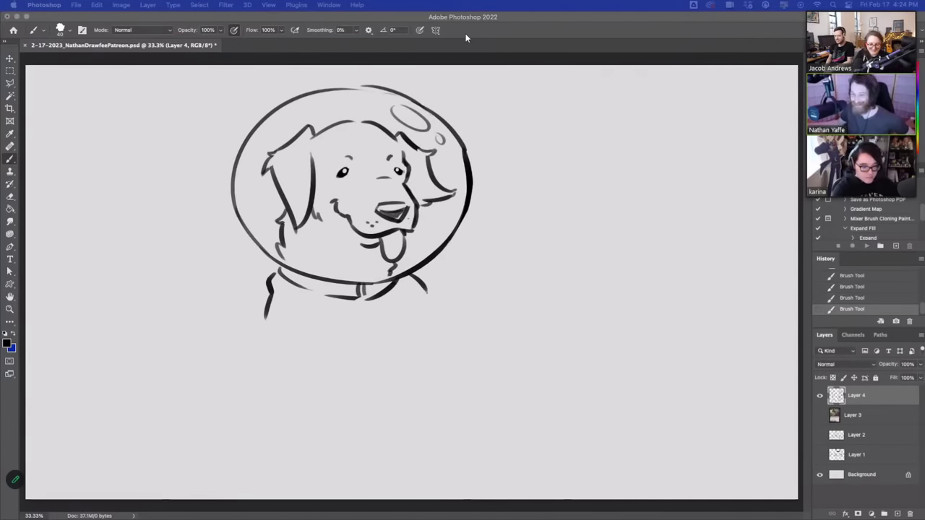
- Sketch both contours of the upper foreleg below the collar, with a bent elbow on the outer side
click(363, 318)
drag(366, 317, 339, 340)
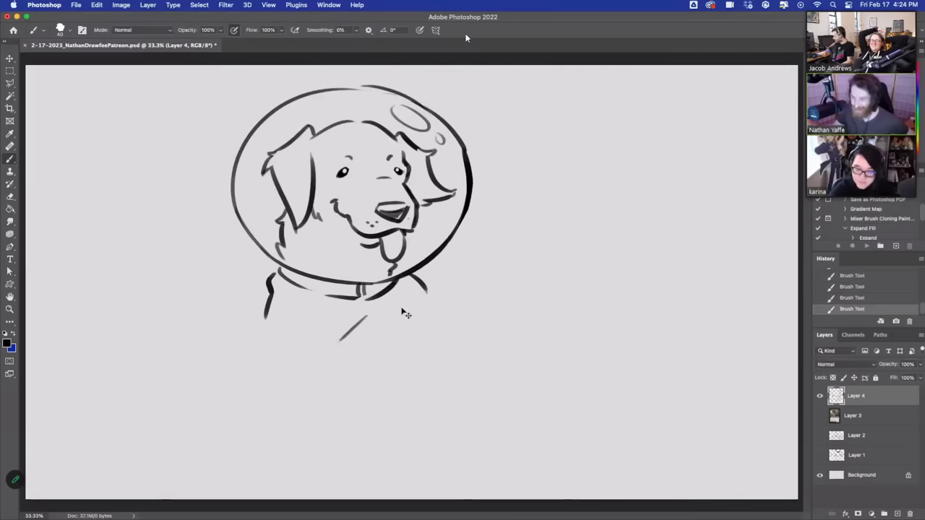
key(super+z)
drag(376, 309, 340, 356)
drag(427, 334, 378, 388)
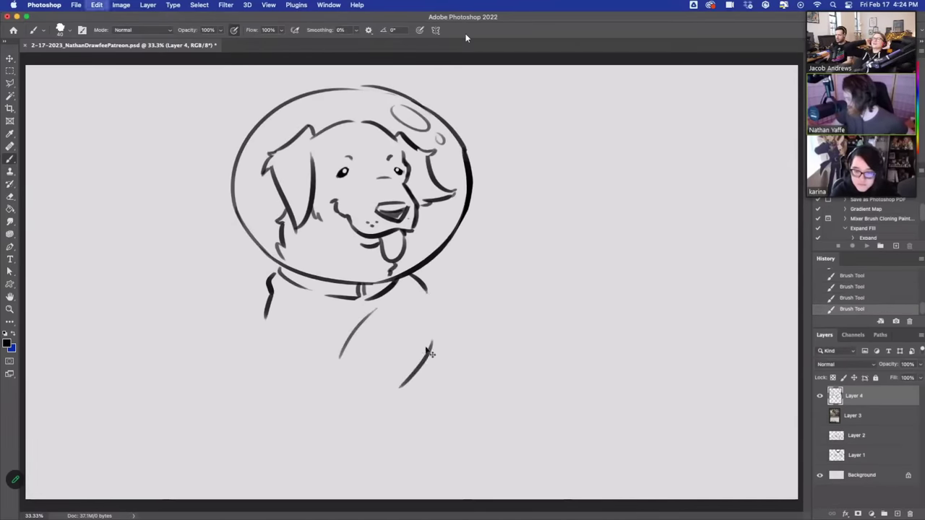
key(super+z)
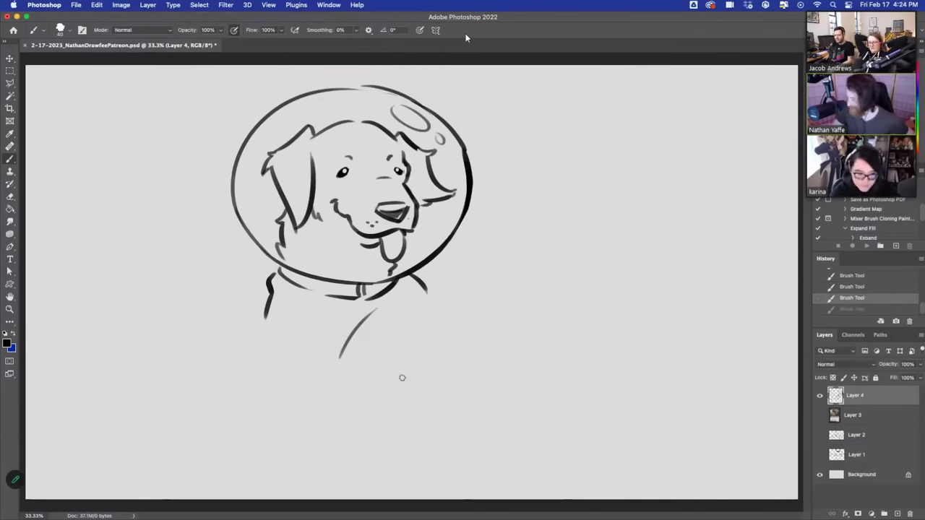
key(super+shift+z)
key(super+z)
mouse_move(429, 322)
mouse_down()
mouse_move(426, 347)
mouse_move(407, 367)
mouse_up()
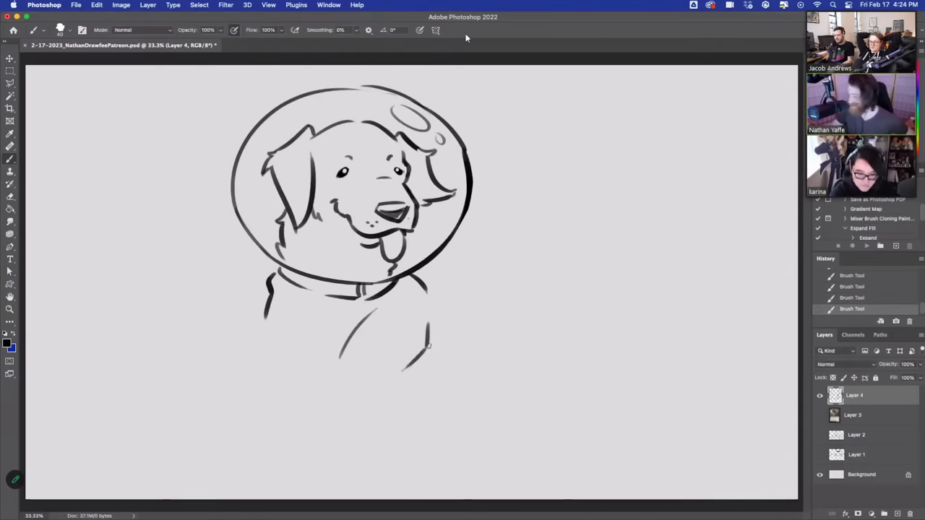
- Continue the foreleg down to a cuff line at the wrist and draw a rounded paw with toes below it
mouse_move(334, 361)
mouse_down()
mouse_move(303, 389)
mouse_move(280, 438)
mouse_move(353, 421)
mouse_move(362, 401)
mouse_up()
key(super+z)
drag(333, 436, 405, 360)
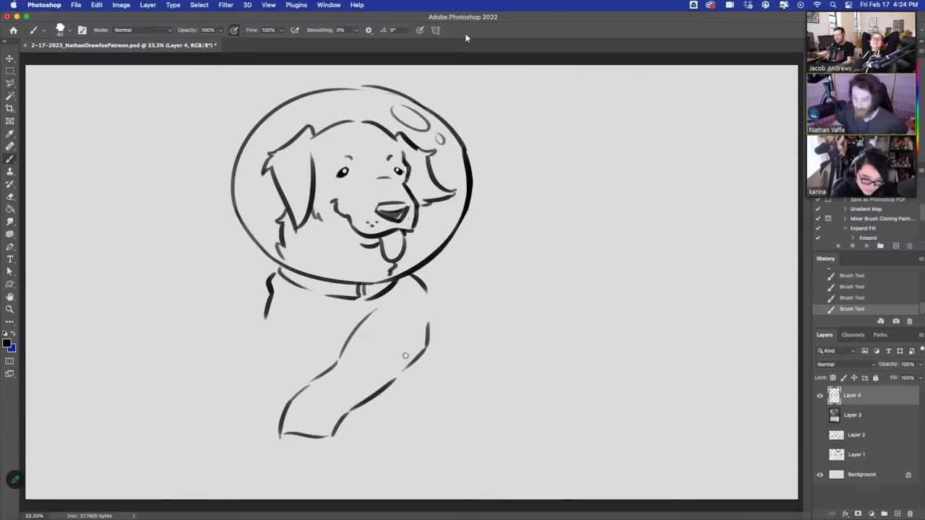
mouse_move(280, 440)
mouse_down()
mouse_move(293, 477)
mouse_move(315, 482)
mouse_move(297, 474)
mouse_move(336, 471)
mouse_move(338, 454)
mouse_up()
key(super+z)
key(super+z)
key(super+z)
key(super+z)
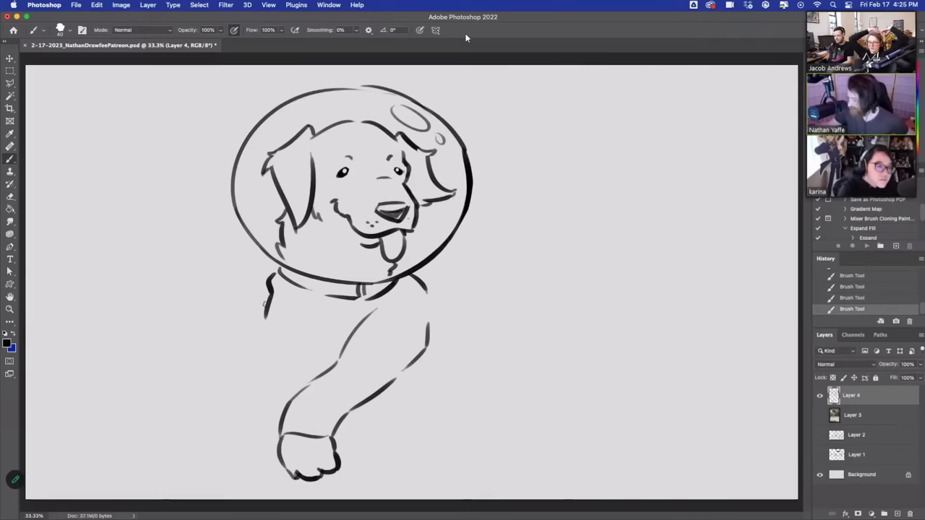
- Draw the opposite shoulder sloping out from the collar and curving down into the other upper foreleg
drag(267, 303, 240, 341)
key(super+z)
drag(268, 302, 228, 331)
mouse_move(220, 337)
mouse_down()
mouse_move(206, 363)
mouse_move(225, 333)
mouse_move(220, 400)
mouse_up()
key(super+z)
- Draw the inner contour of the opposite foreleg down to the crossing foreleg and add a fold line at its elbow
drag(280, 351, 309, 385)
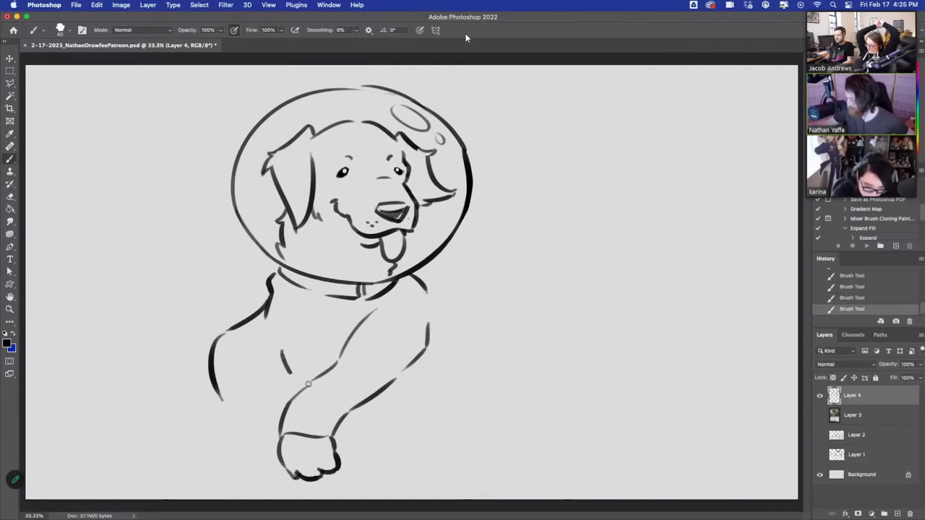
key(super+z)
drag(280, 352, 306, 385)
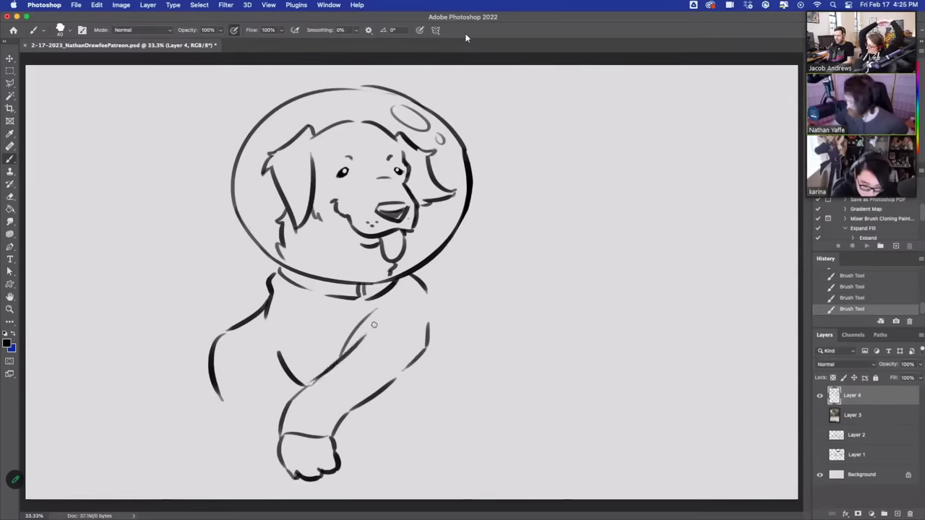
key(super+z)
drag(307, 387, 354, 340)
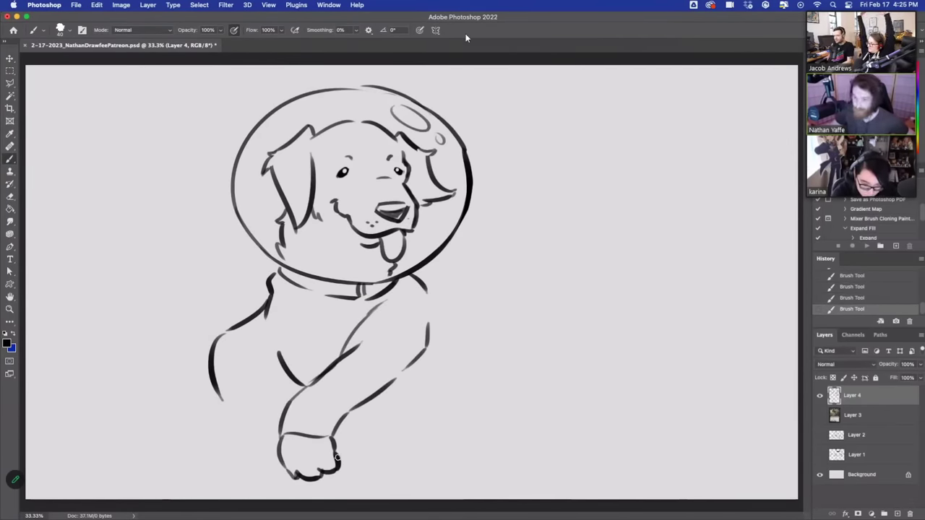
- Undo the last stroke at the crossing foreleg's wrist and draw a short fold line above its cuff
key(super+z)
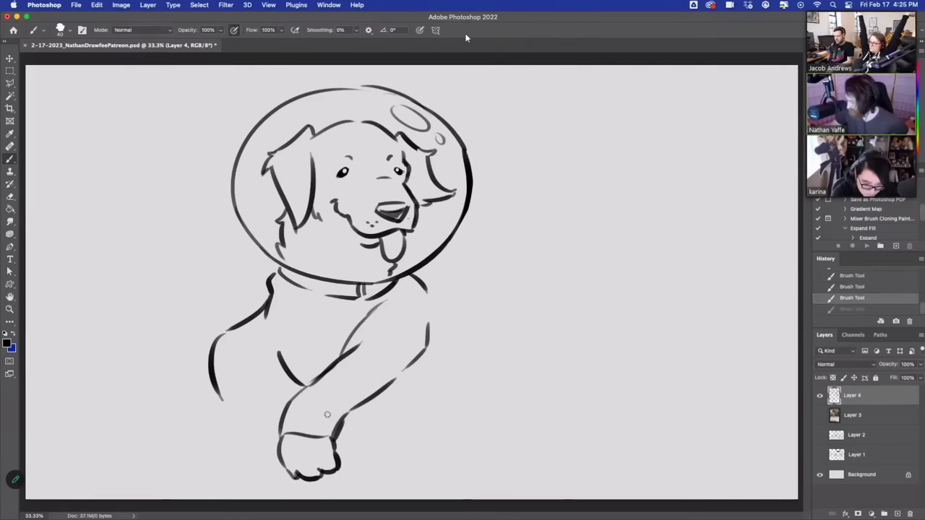
drag(328, 413, 346, 419)
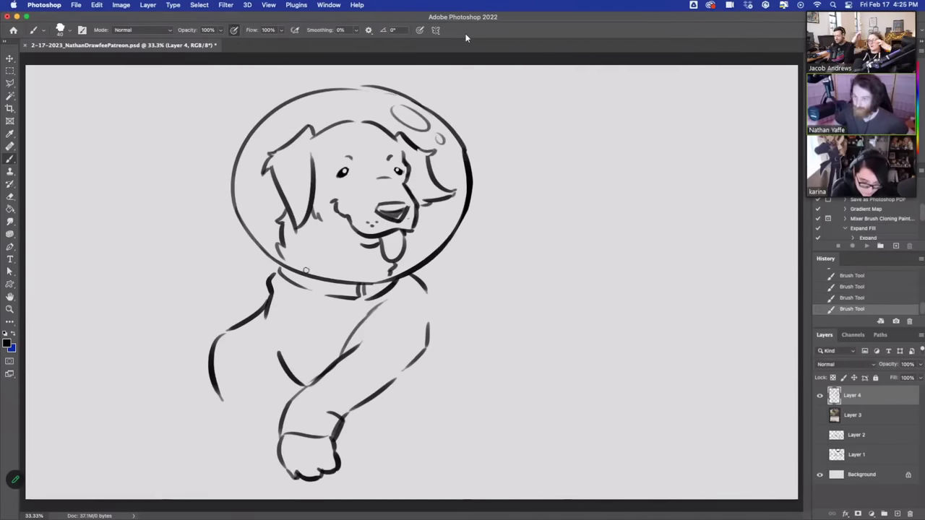
- Try shortening the opposite foreleg into a raised bent leg with a cuff and a small rounded paw
mouse_move(227, 371)
mouse_down()
mouse_move(222, 336)
mouse_move(218, 405)
mouse_move(212, 330)
mouse_move(208, 372)
mouse_up()
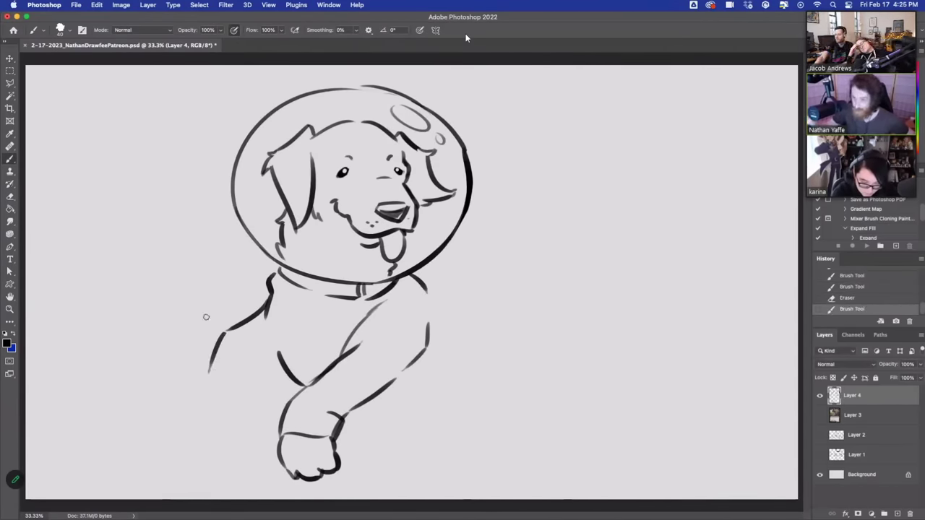
key(ctrl+z)
mouse_move(227, 329)
mouse_down()
mouse_move(216, 392)
mouse_move(255, 430)
mouse_move(250, 402)
mouse_move(260, 424)
mouse_up()
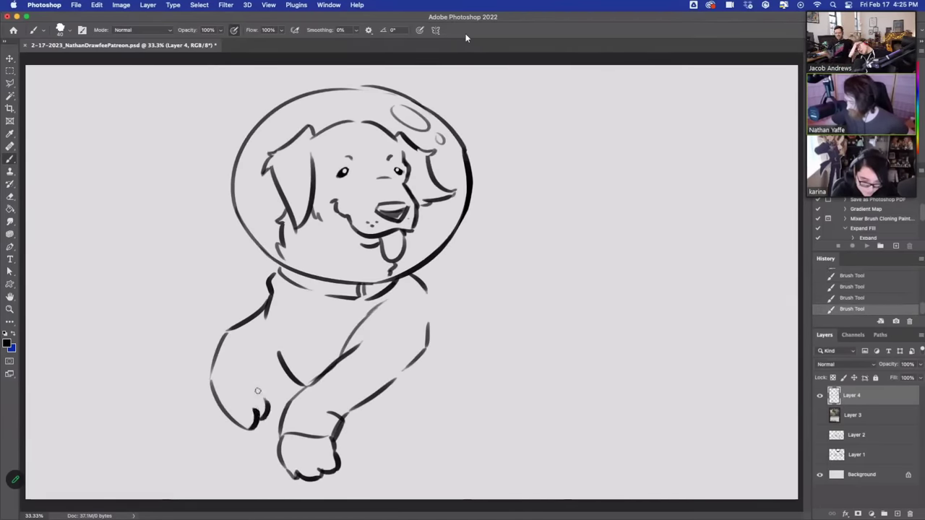
mouse_move(212, 383)
mouse_down()
mouse_move(260, 363)
mouse_move(262, 384)
mouse_up()
key(ctrl+z)
drag(262, 384, 278, 353)
drag(258, 389, 266, 402)
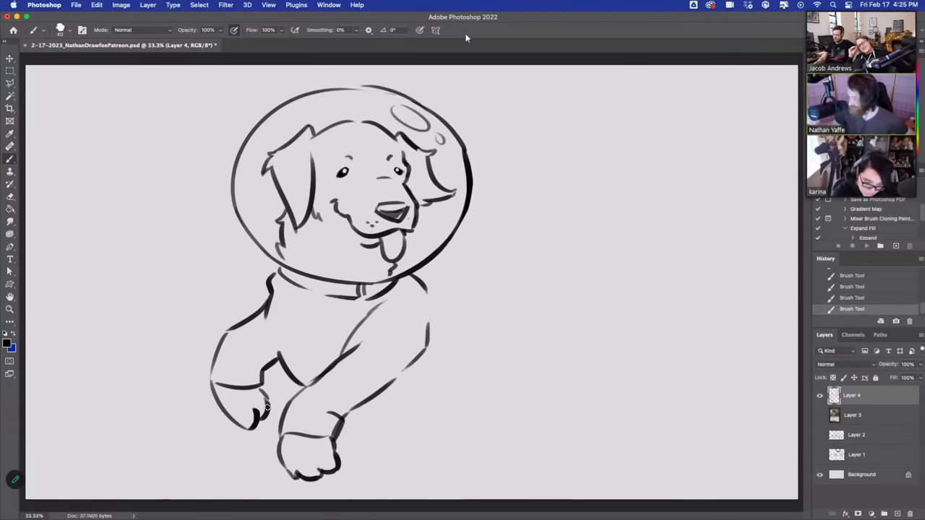
drag(318, 386, 371, 340)
mouse_move(265, 390)
mouse_down()
mouse_move(257, 425)
mouse_move(217, 399)
mouse_move(225, 417)
mouse_move(259, 419)
mouse_move(267, 404)
mouse_move(269, 415)
mouse_move(262, 374)
mouse_up()
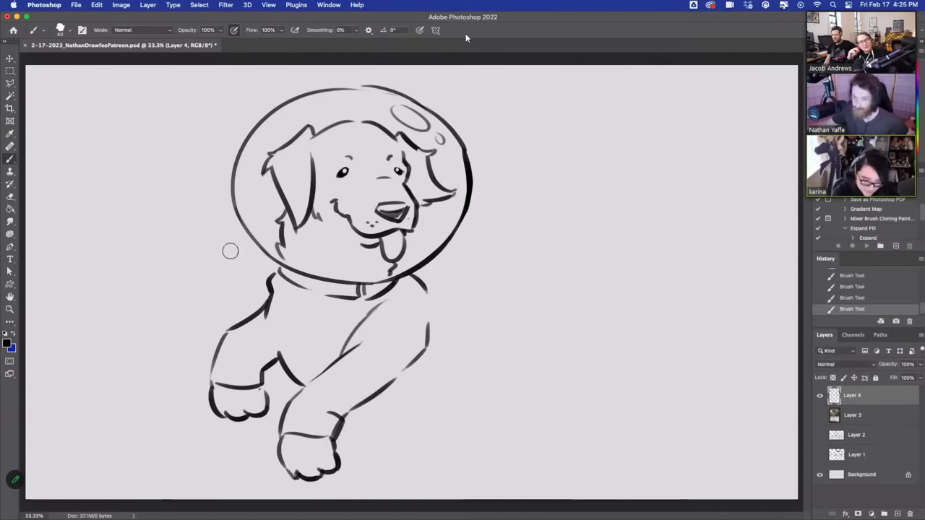
- Erase the opposite foreleg and the overlapping cuff lines, and redraw the leg from a steeper shoulder down to a lower cuff
mouse_move(228, 331)
mouse_down()
mouse_move(209, 359)
mouse_move(217, 412)
mouse_move(260, 416)
mouse_move(271, 377)
mouse_move(292, 439)
mouse_move(299, 343)
mouse_move(265, 389)
mouse_move(250, 366)
mouse_move(255, 385)
mouse_move(228, 367)
mouse_move(229, 358)
mouse_move(246, 378)
mouse_up()
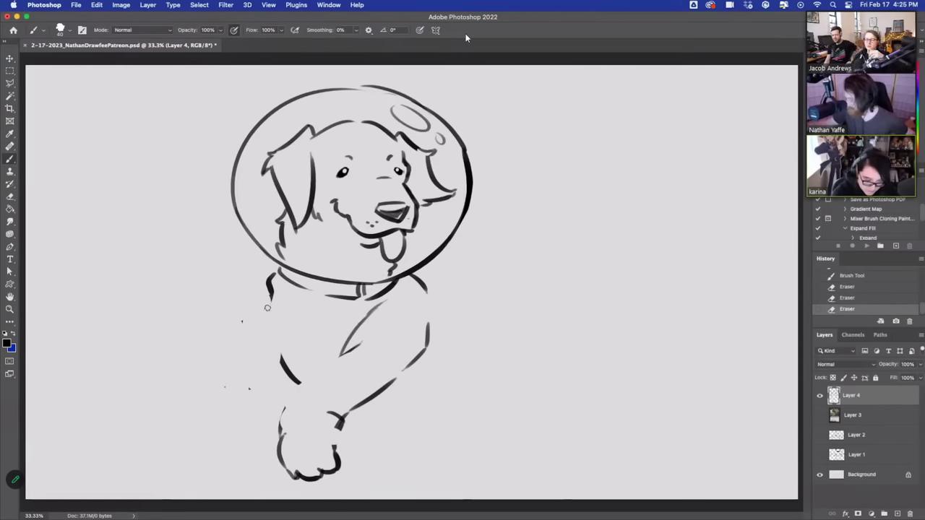
mouse_move(269, 293)
mouse_down()
mouse_move(250, 349)
mouse_move(221, 375)
mouse_move(213, 439)
mouse_move(257, 413)
mouse_move(286, 379)
mouse_up()
key(super+z)
key(super+z)
drag(256, 414, 288, 376)
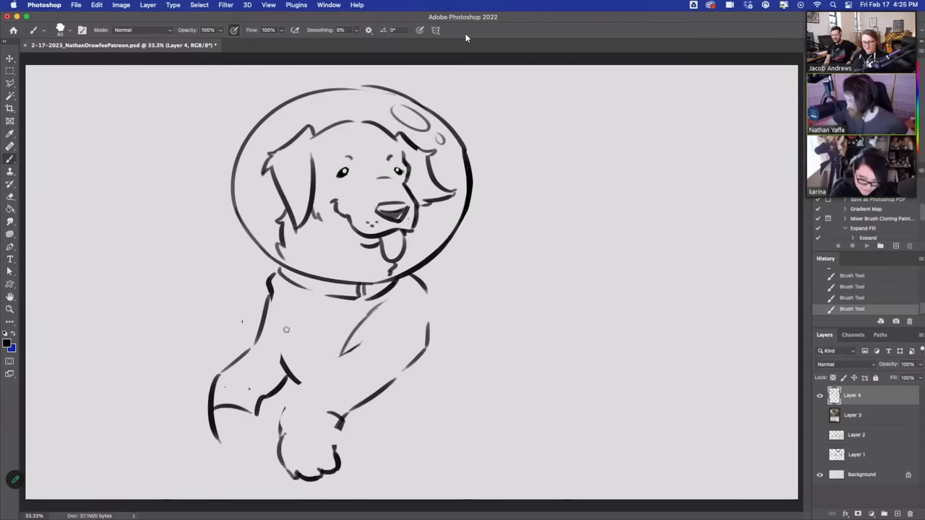
drag(280, 326, 279, 349)
key(super+z)
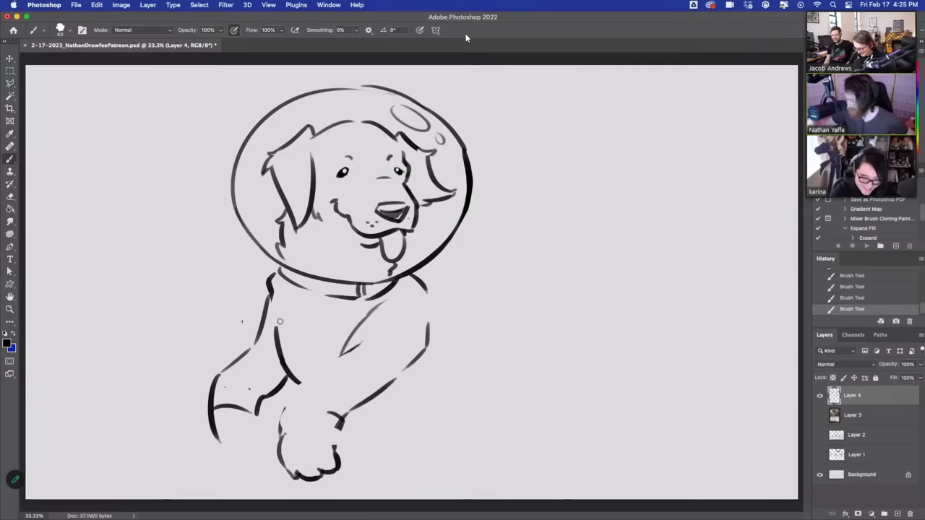
- Clean up the stray specks around the redrawn foreleg and draw a rounded paw with toes below its cuff
drag(226, 387, 249, 388)
drag(247, 325, 242, 318)
mouse_move(283, 426)
mouse_down()
mouse_move(288, 411)
mouse_move(251, 446)
mouse_move(241, 431)
mouse_move(241, 447)
mouse_up()
key(b)
key(super+z)
key(super+z)
key(super+z)
- Redraw the crossing foreleg's cuff, paw sides and both contours, and reinforce the outer line of the opposite shoulder
drag(286, 422, 282, 461)
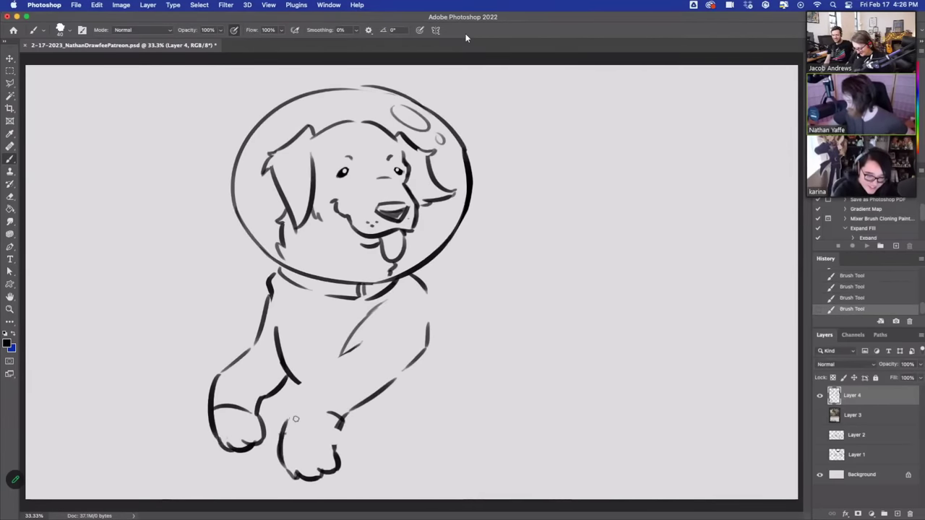
key(super+z)
drag(294, 414, 281, 453)
mouse_move(337, 448)
mouse_down()
mouse_move(347, 416)
mouse_move(405, 376)
mouse_up()
mouse_move(291, 420)
mouse_down()
mouse_move(307, 412)
mouse_move(343, 424)
mouse_move(309, 392)
mouse_move(364, 340)
mouse_up()
key(super+z)
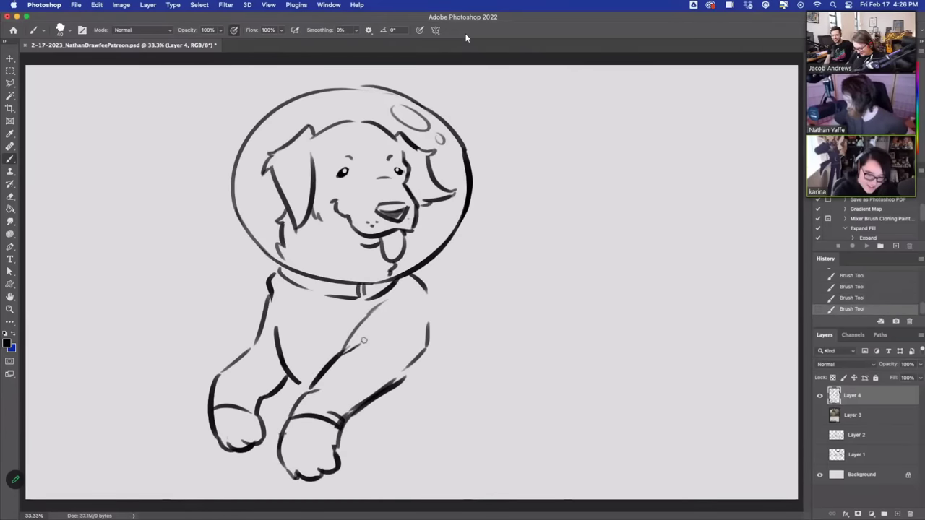
drag(249, 354, 268, 289)
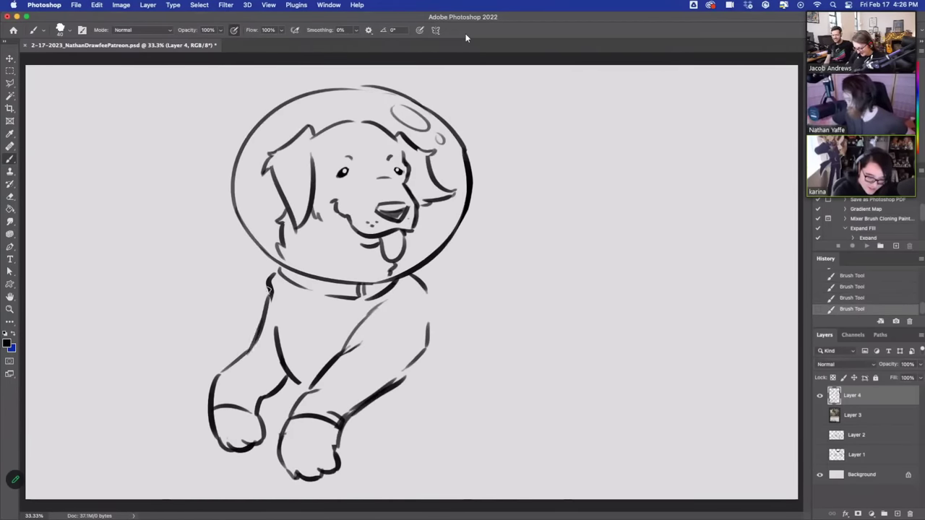
- Draw the back curving down from the collar to the rump, and a curved belly line behind the front legs
drag(429, 294, 447, 312)
key(super+z)
drag(499, 333, 503, 334)
drag(358, 426, 445, 448)
key(super+z)
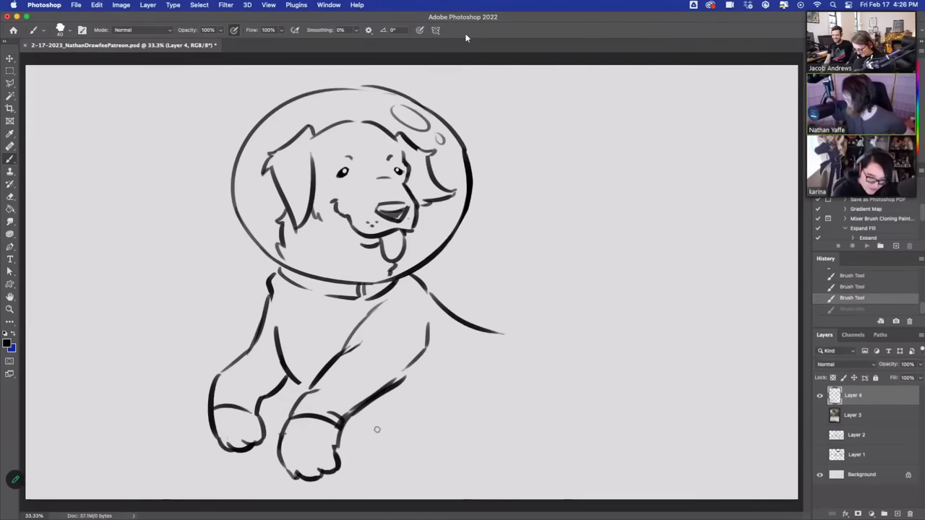
drag(371, 425, 459, 448)
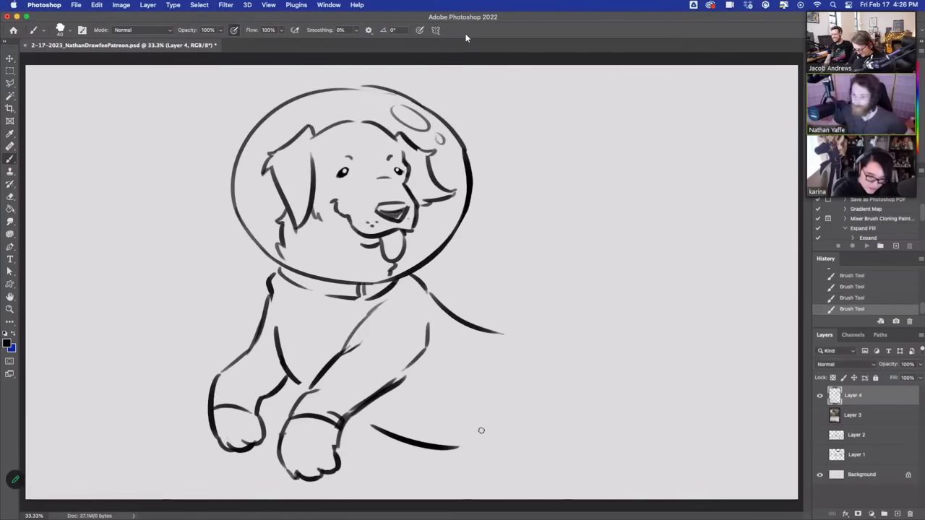
drag(495, 331, 571, 339)
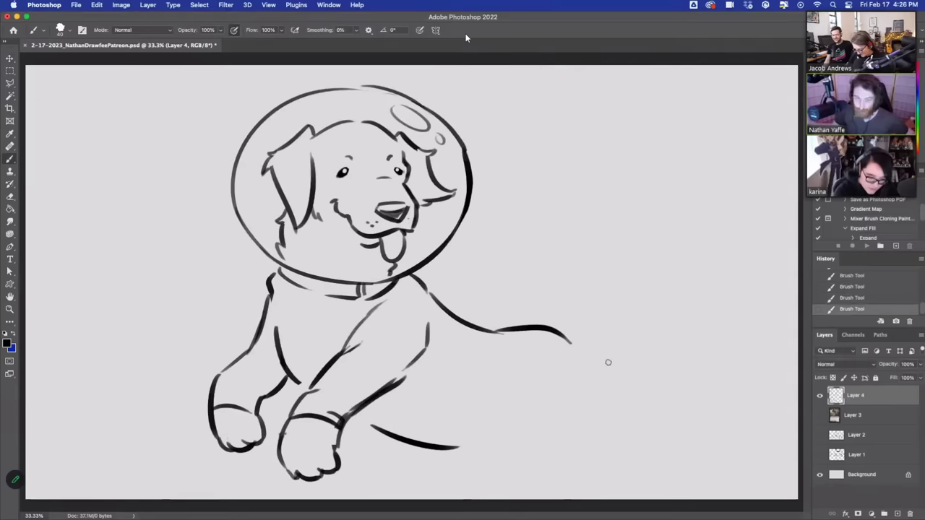
- Draw a large bushy tail rising from the rump and curling forward over the back, with furry tips along its outer edge
drag(561, 329, 608, 263)
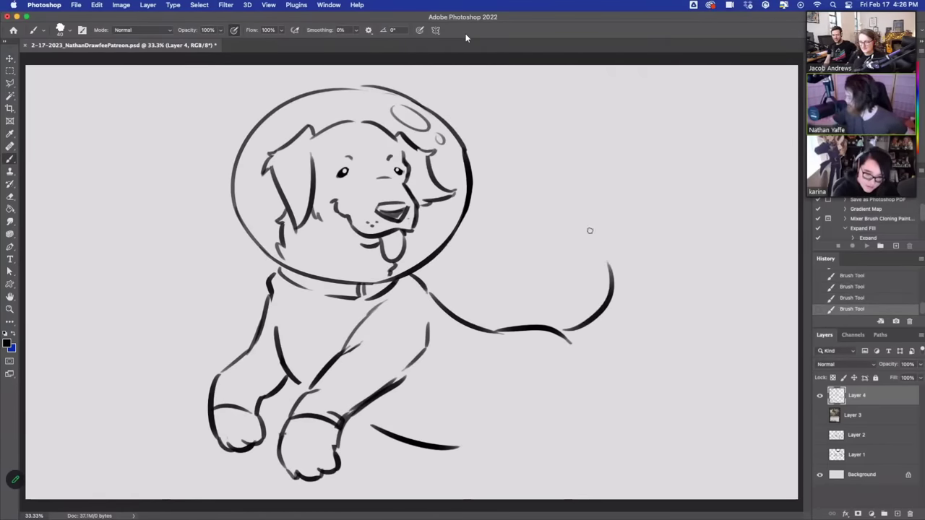
key(super+z)
mouse_move(566, 335)
mouse_down()
mouse_move(558, 212)
mouse_move(574, 199)
mouse_up()
key(ctrl+z)
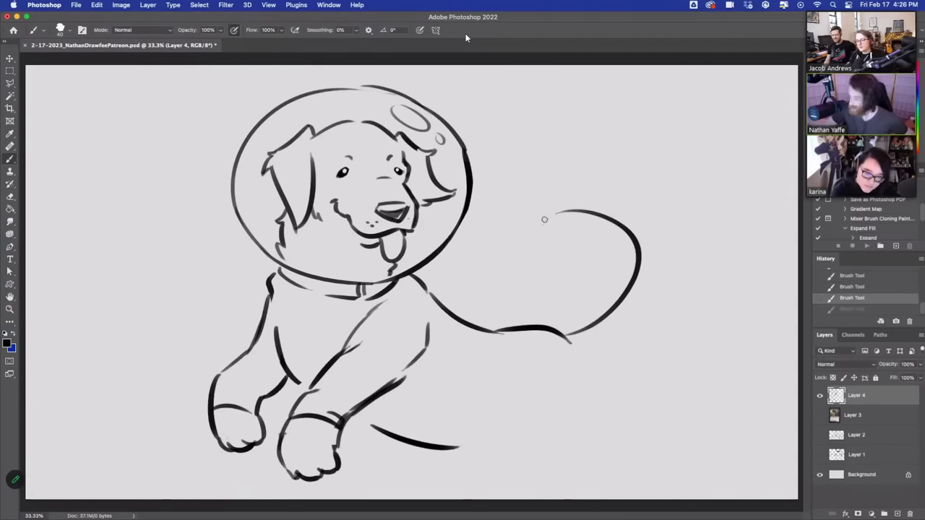
drag(517, 246, 553, 195)
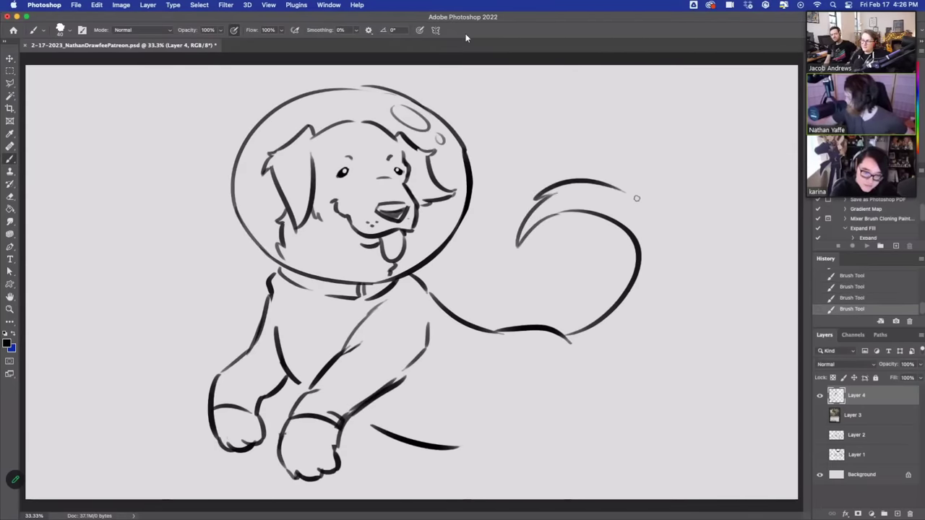
drag(608, 183, 678, 214)
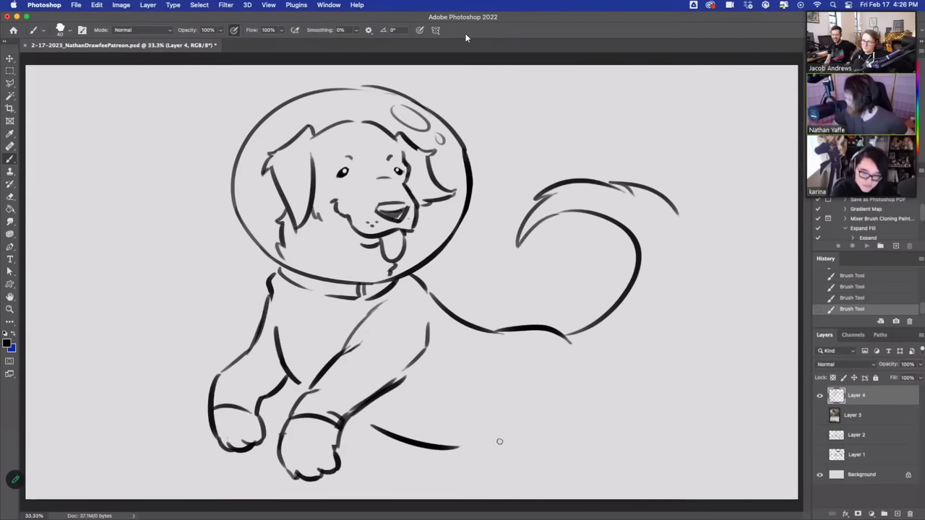
- Draw the near hind leg's thigh underside, its rear contour, and the lower leg stretching backward
key(super+z)
drag(510, 428, 600, 451)
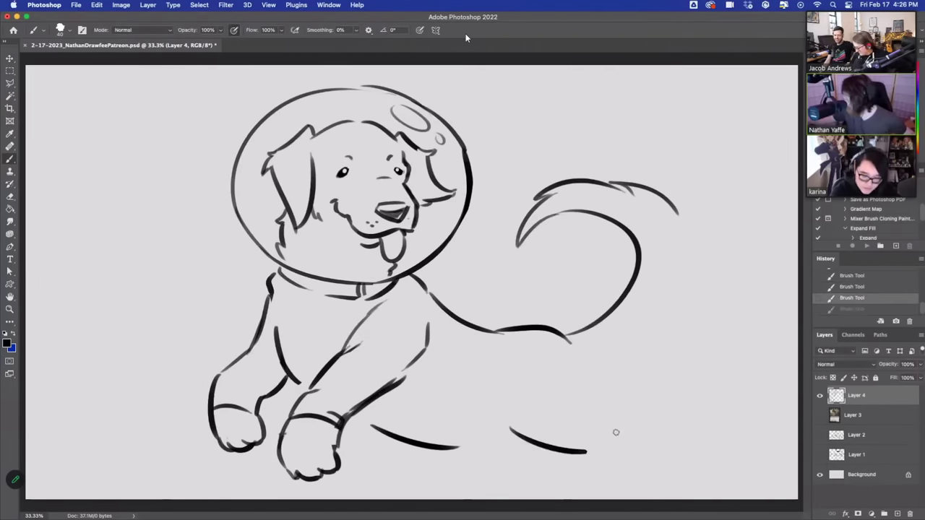
drag(584, 364, 615, 411)
mouse_move(615, 443)
mouse_down()
mouse_move(645, 418)
mouse_move(658, 386)
mouse_move(701, 411)
mouse_up()
key(super+z)
key(super+z)
mouse_move(613, 399)
mouse_down()
mouse_move(642, 385)
mouse_move(709, 426)
mouse_up()
key(super+z)
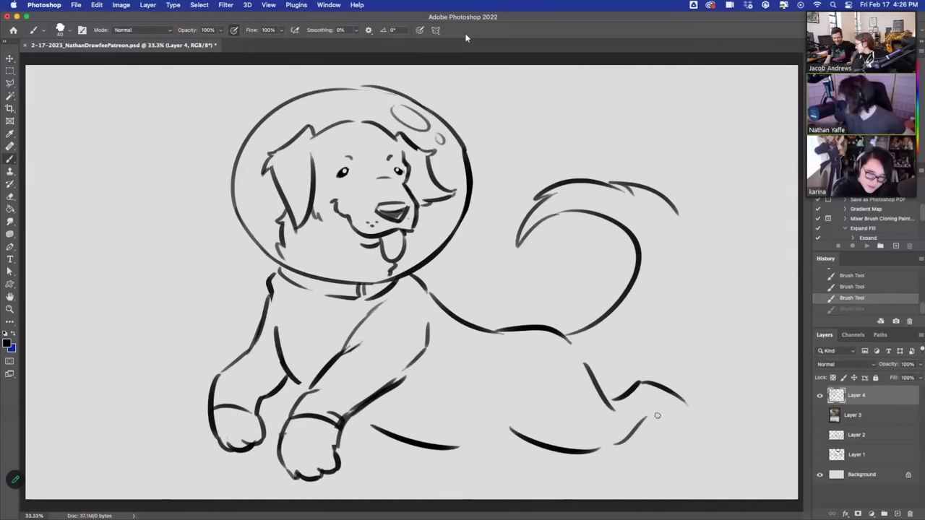
- Finish the near hind leg with a cuff and a rounded paw, and redraw the underside line by the hock
mouse_move(655, 415)
mouse_down()
mouse_move(708, 399)
mouse_move(728, 411)
mouse_move(710, 430)
mouse_up()
key(super+z)
key(super+z)
drag(684, 401, 675, 423)
key(super+z)
drag(616, 443, 648, 417)
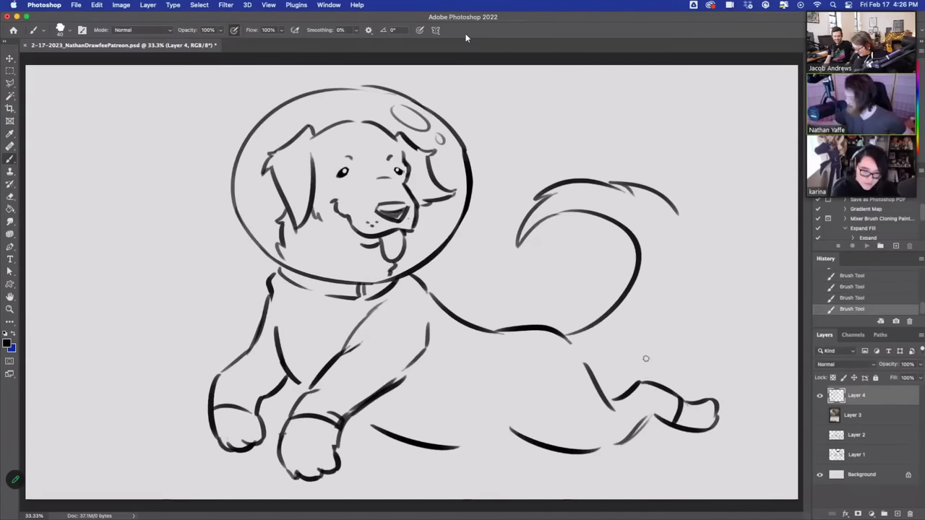
- Add a ribbed suit panel with cross dividers along the underside of the near hind leg
drag(552, 421, 540, 443)
drag(548, 421, 633, 432)
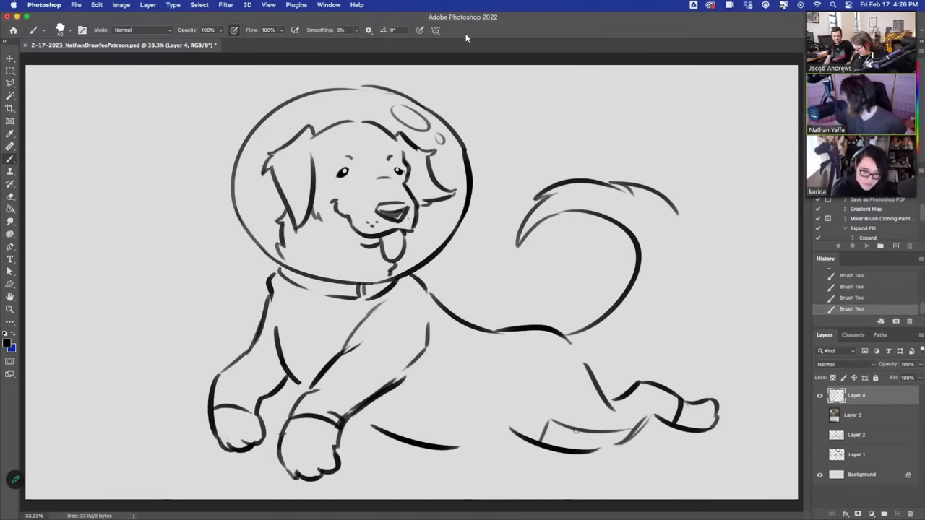
drag(576, 430, 574, 448)
drag(603, 430, 602, 447)
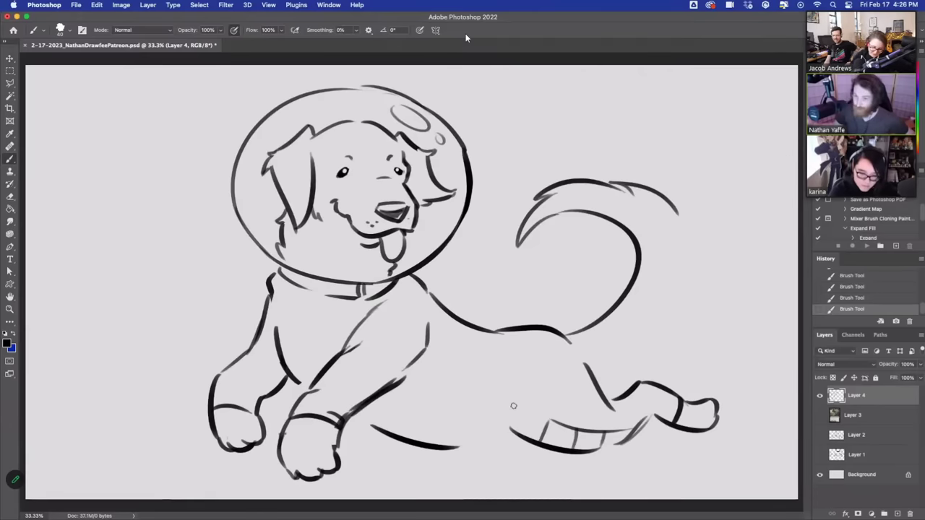
- Draw the front contour of the near thigh and rough in the far hind leg's first lines beneath the belly
drag(506, 422, 514, 377)
key(super+z)
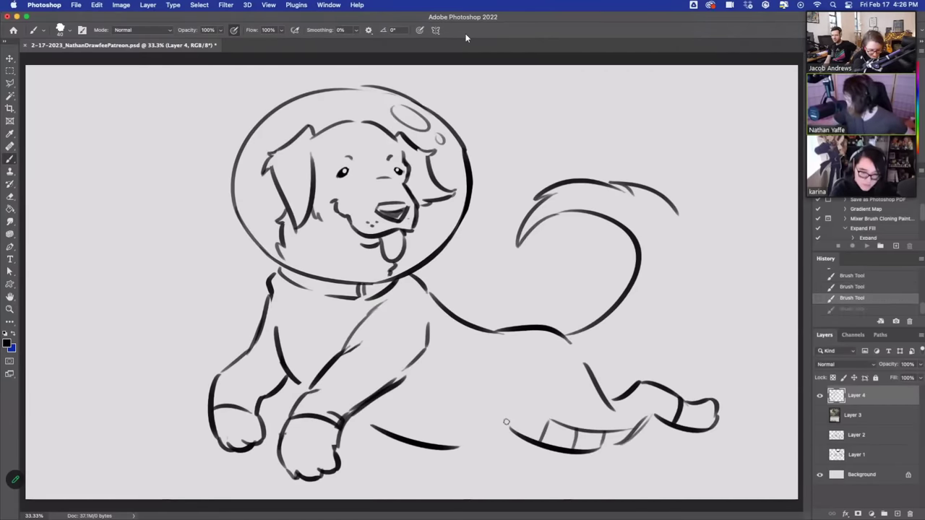
drag(506, 424, 513, 374)
drag(455, 450, 519, 436)
key(super+z)
mouse_move(462, 453)
mouse_down()
mouse_move(504, 438)
mouse_move(531, 489)
mouse_move(517, 484)
mouse_up()
key(super+z)
key(super+z)
- Move the whole dog drawing slightly up and to the left on the canvas
key(v)
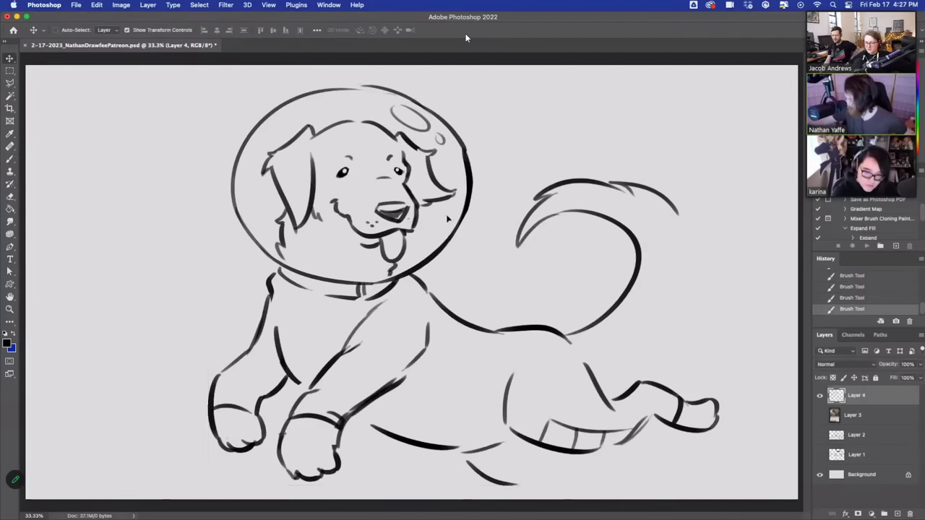
drag(484, 219, 442, 206)
key(b)
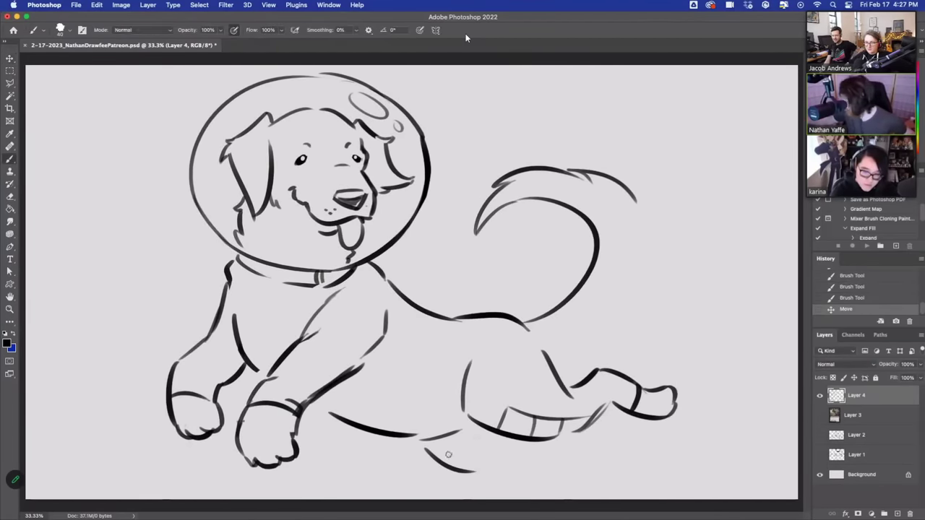
- Redraw the far hind leg below the belly with a rounded knee, cuffed foot with toes, and a ribbed knee panel
drag(494, 457, 409, 449)
key(super+z)
mouse_move(473, 471)
mouse_down()
mouse_move(443, 460)
mouse_move(469, 466)
mouse_up()
mouse_move(408, 439)
mouse_down()
mouse_move(410, 448)
mouse_move(555, 467)
mouse_move(586, 454)
mouse_move(559, 451)
mouse_move(598, 415)
mouse_up()
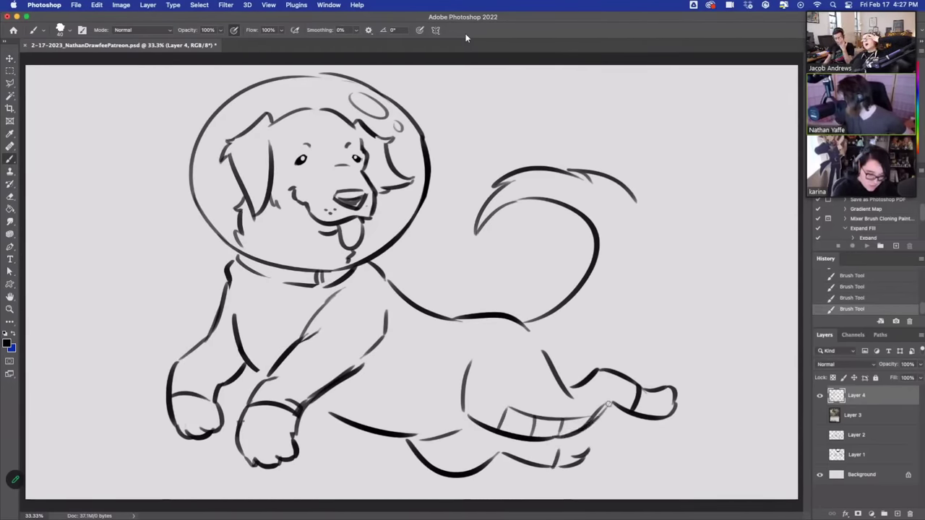
mouse_move(435, 457)
mouse_down()
mouse_move(494, 438)
mouse_move(494, 455)
mouse_move(458, 468)
mouse_up()
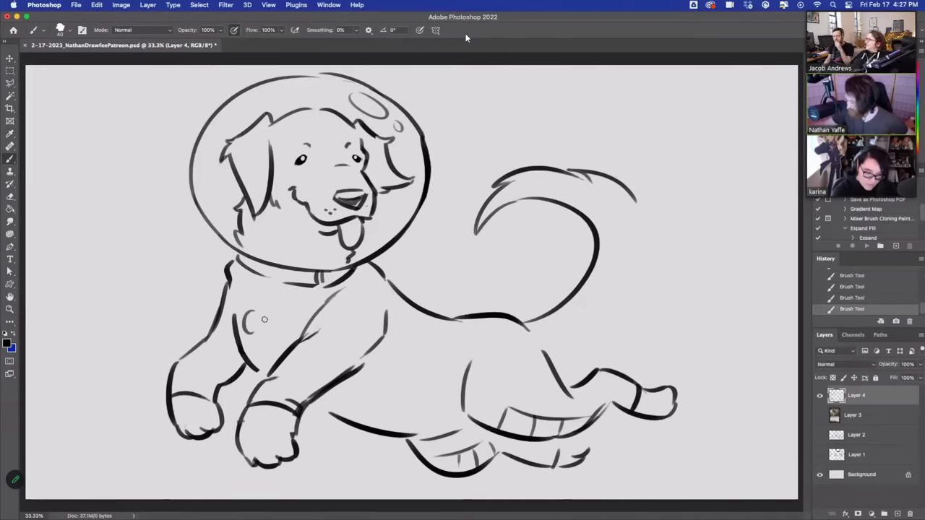
- Letter "CCCP" across the chest of the suit and add curved seam lines above and below it
key(super+z)
mouse_move(235, 318)
mouse_down()
mouse_move(251, 305)
mouse_move(248, 328)
mouse_move(271, 332)
mouse_move(318, 315)
mouse_move(308, 319)
mouse_up()
key(super+z)
key(super+z)
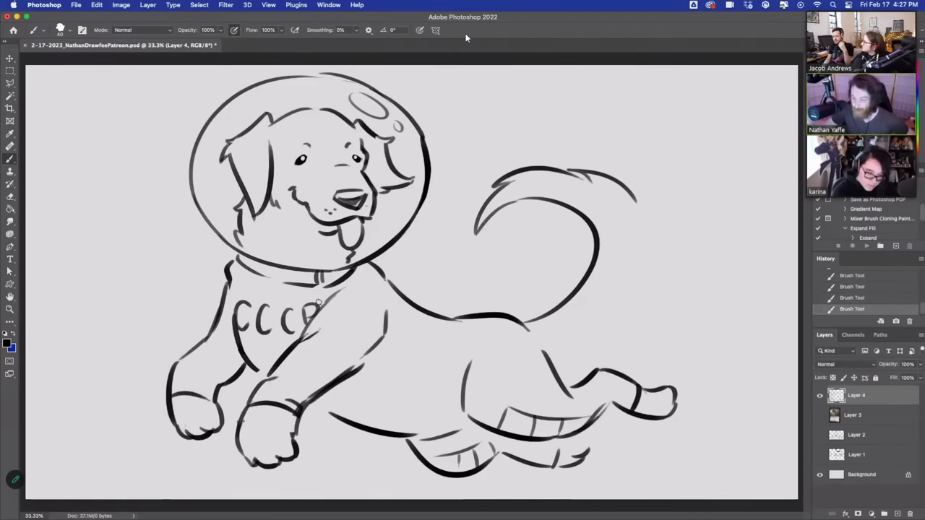
key(super+z)
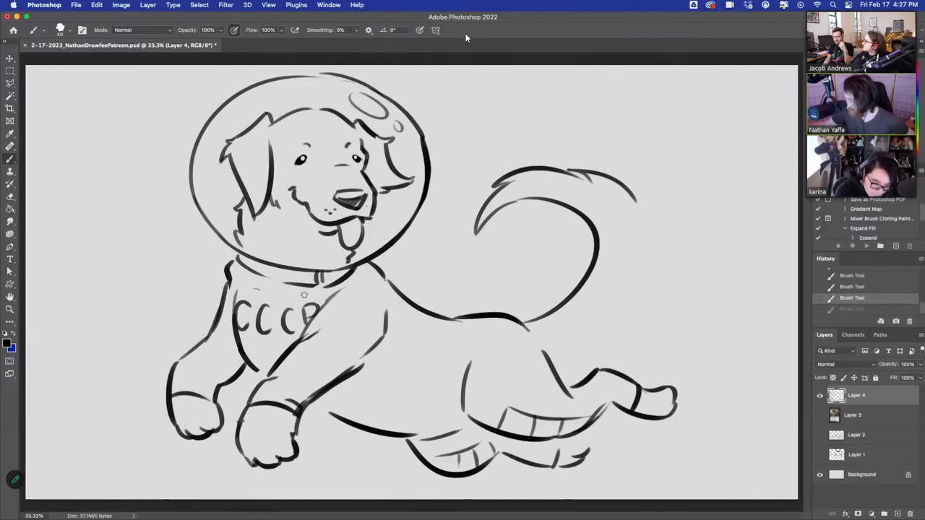
drag(244, 344, 292, 349)
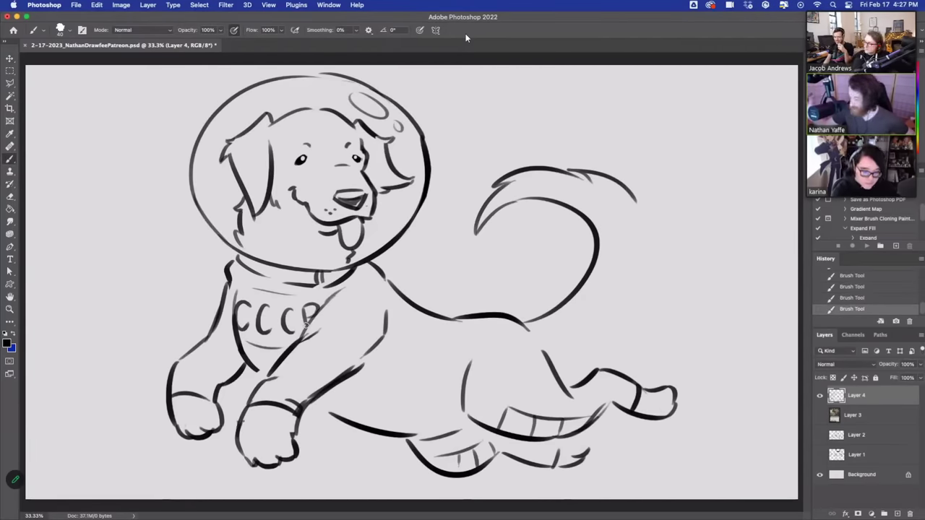
key(super+z)
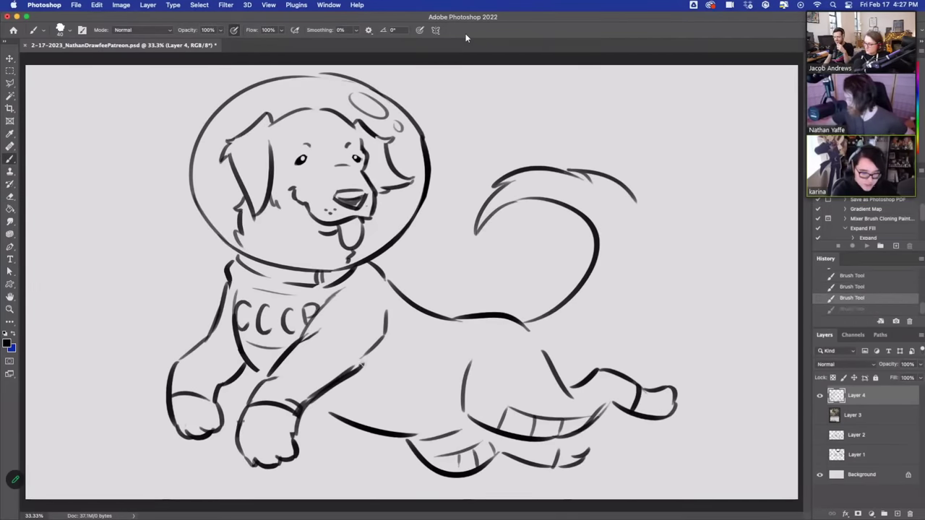
key(super+shift+z)
- Replace the crossing foreleg's elbow line with a softer crease and fold, and extend the belly line forward to the foreleg
mouse_move(367, 344)
mouse_down()
mouse_move(385, 314)
mouse_move(373, 370)
mouse_up()
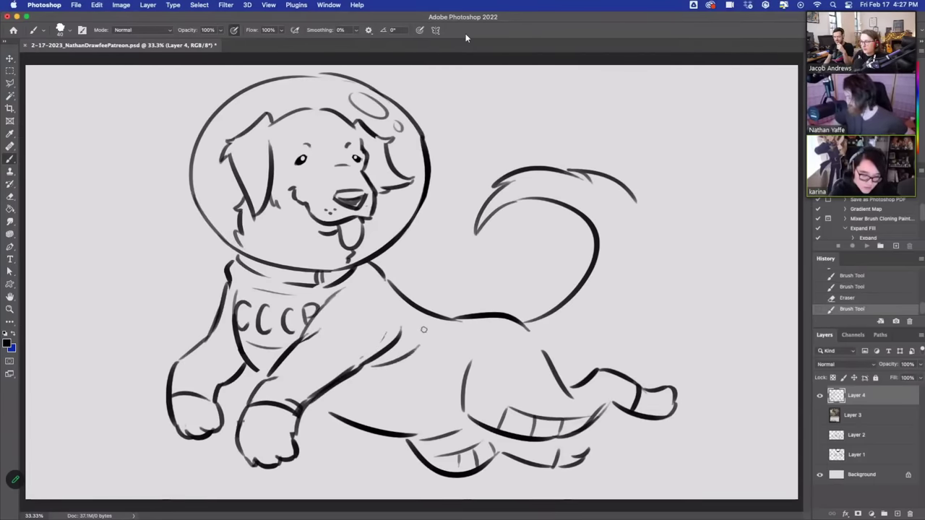
mouse_move(319, 413)
mouse_down()
mouse_move(379, 395)
mouse_move(344, 415)
mouse_move(371, 417)
mouse_up()
key(super+z)
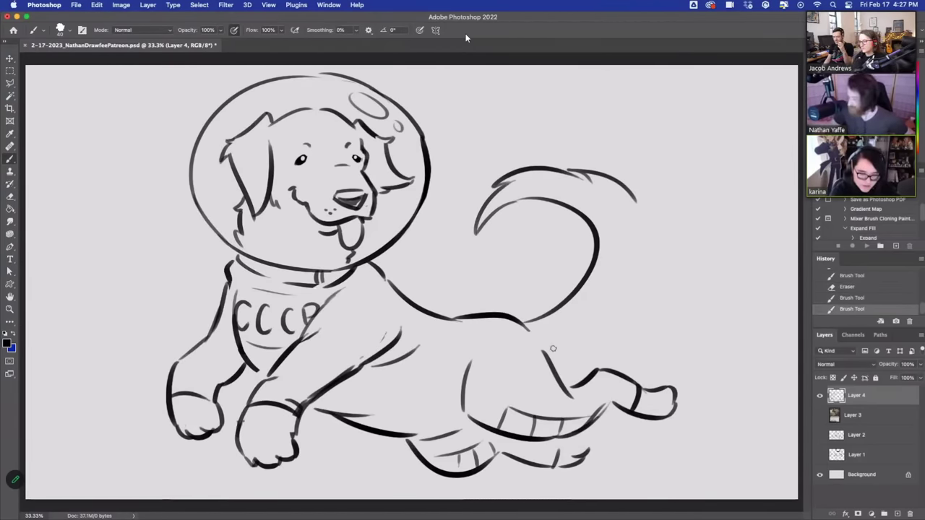
- Draw the tail's bushy outer edge with fur tufts down to the rump, and extend the rump and far hind paw lines
mouse_move(545, 352)
mouse_down()
mouse_move(641, 296)
mouse_move(649, 274)
mouse_move(642, 228)
mouse_move(654, 232)
mouse_move(639, 200)
mouse_move(642, 249)
mouse_up()
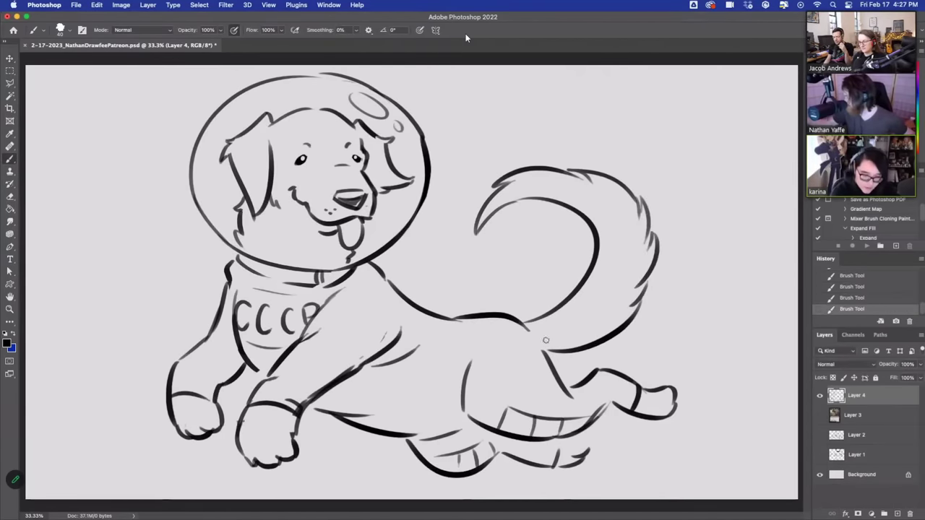
drag(531, 331, 571, 387)
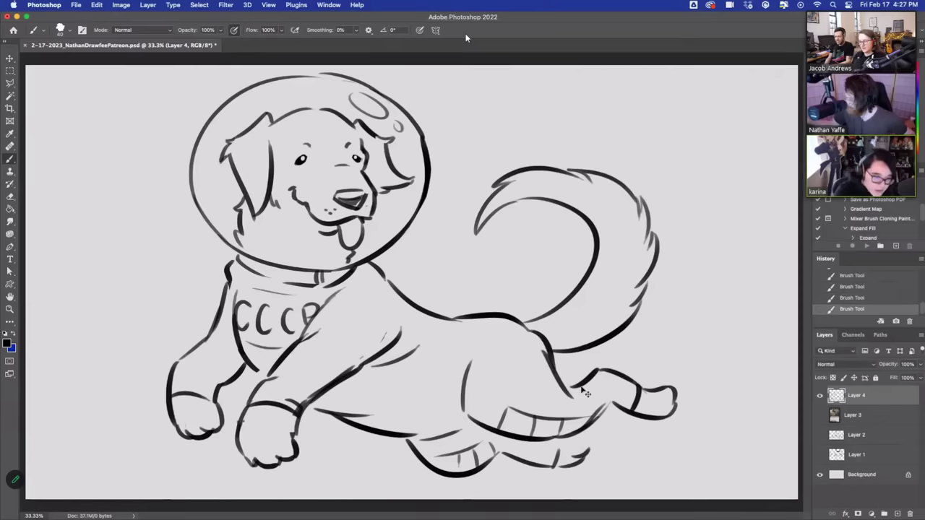
key(super+z)
drag(539, 341, 559, 375)
drag(573, 440, 593, 446)
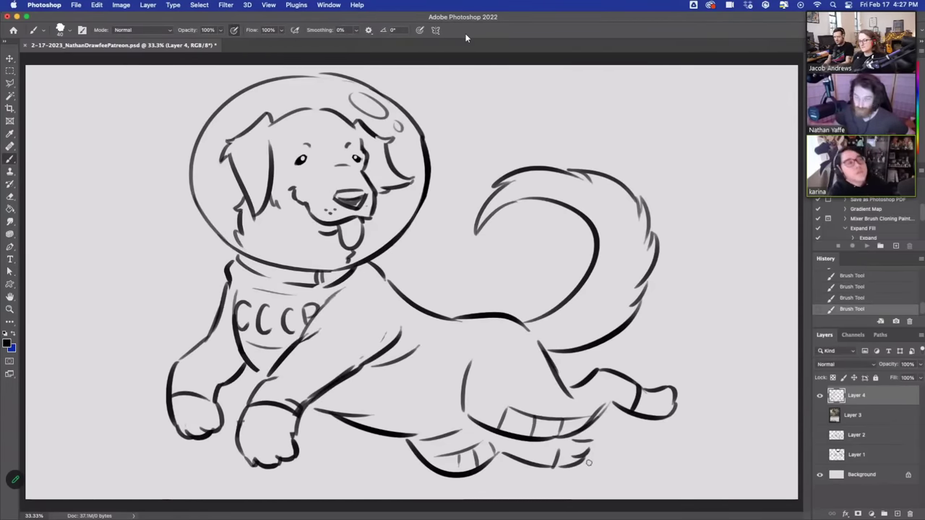
- Add elbow creases to the far foreleg and small fur marks on the neck and above the eyes
drag(203, 370, 218, 386)
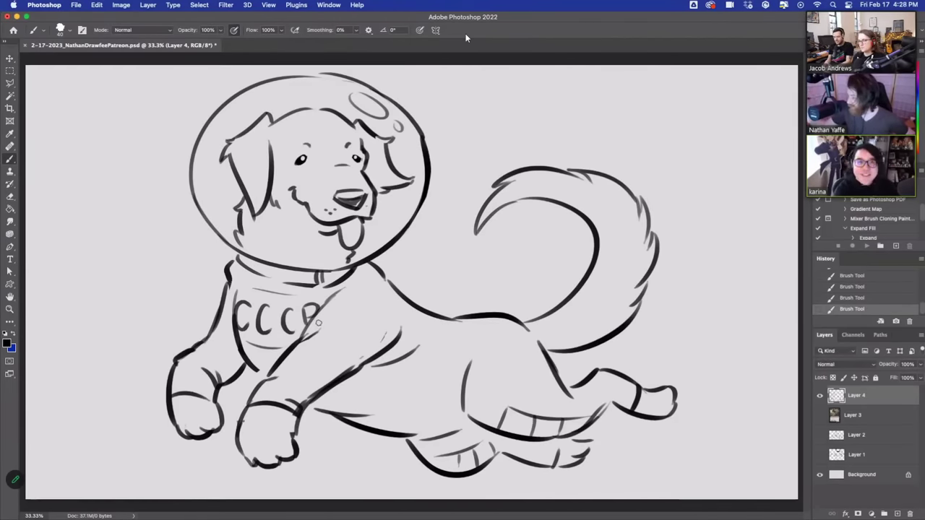
drag(259, 243, 265, 250)
drag(266, 245, 273, 251)
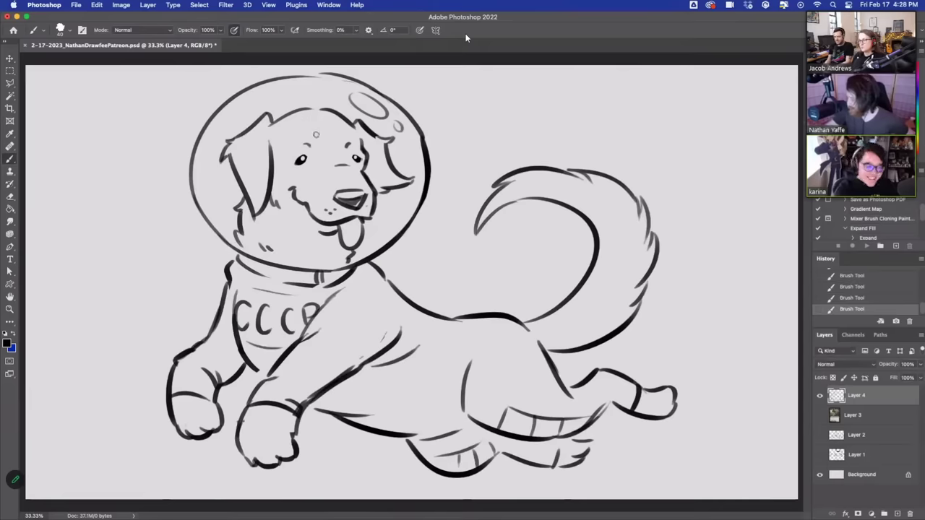
drag(318, 138, 315, 143)
key(super+z)
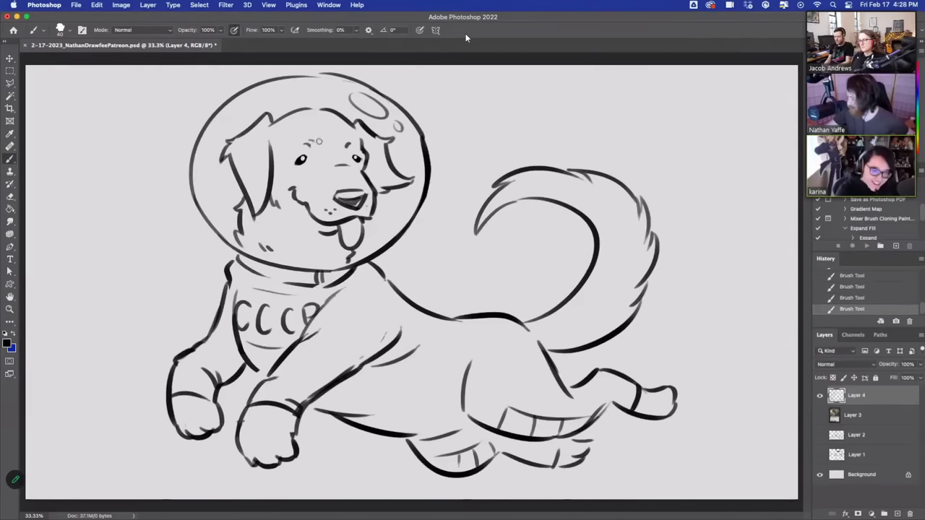
key(super+z)
key(super+shift+z)
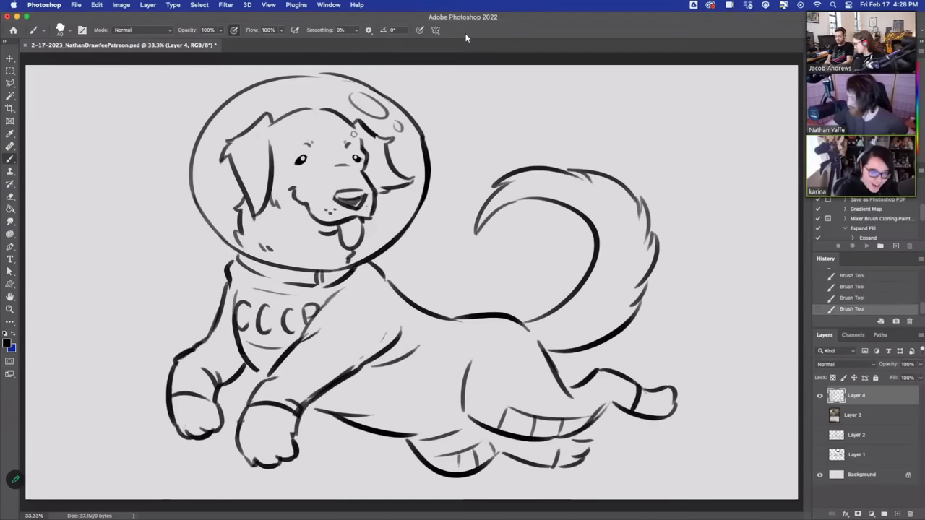
key(super+z)
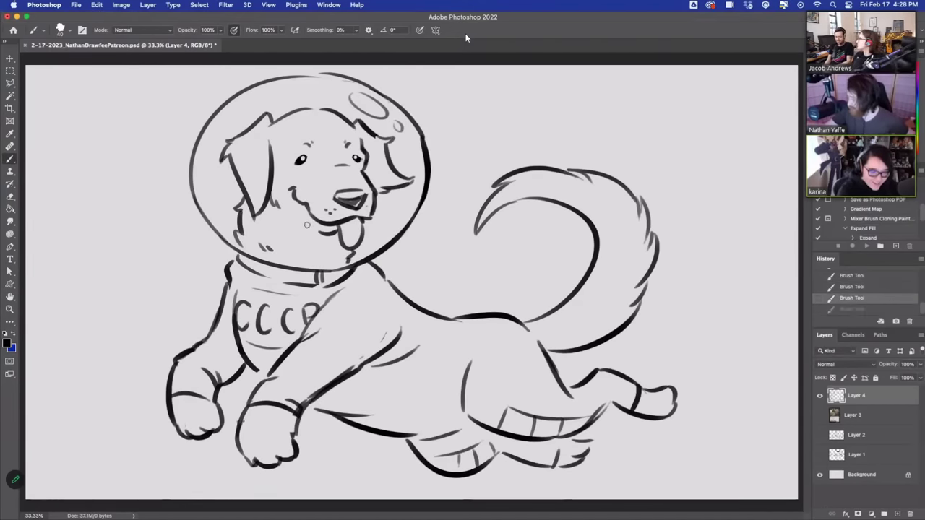
key(super+shift+z)
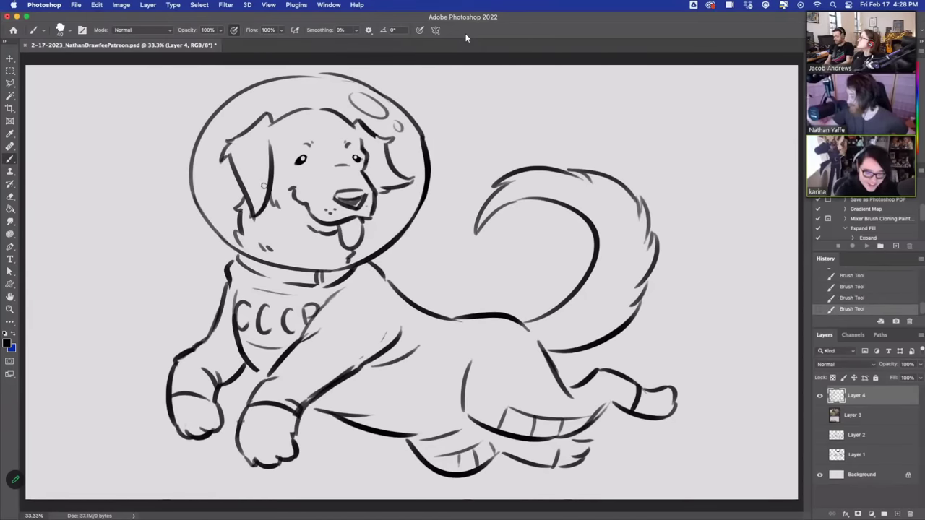
- Draw a thin crescent reflection along the helmet's inner edge behind the dog's ear
mouse_move(203, 169)
mouse_down()
mouse_move(204, 190)
mouse_move(219, 211)
mouse_move(208, 200)
mouse_up()
mouse_move(206, 187)
mouse_down()
mouse_move(218, 209)
mouse_move(221, 177)
mouse_move(201, 191)
mouse_move(220, 215)
mouse_up()
key(e)
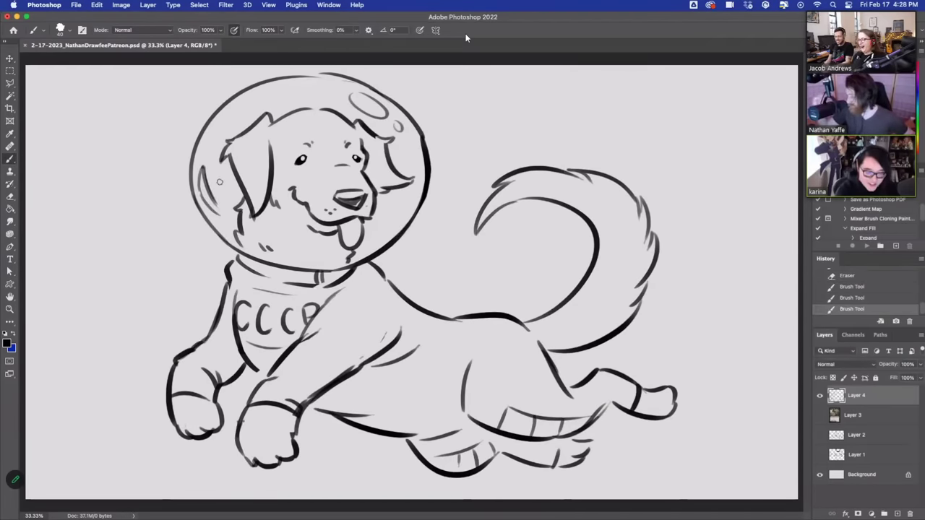
- Reshape the back contour with a suit fold at the waist, erasing the old line, and add short shoulder and hip creases
drag(354, 285, 376, 281)
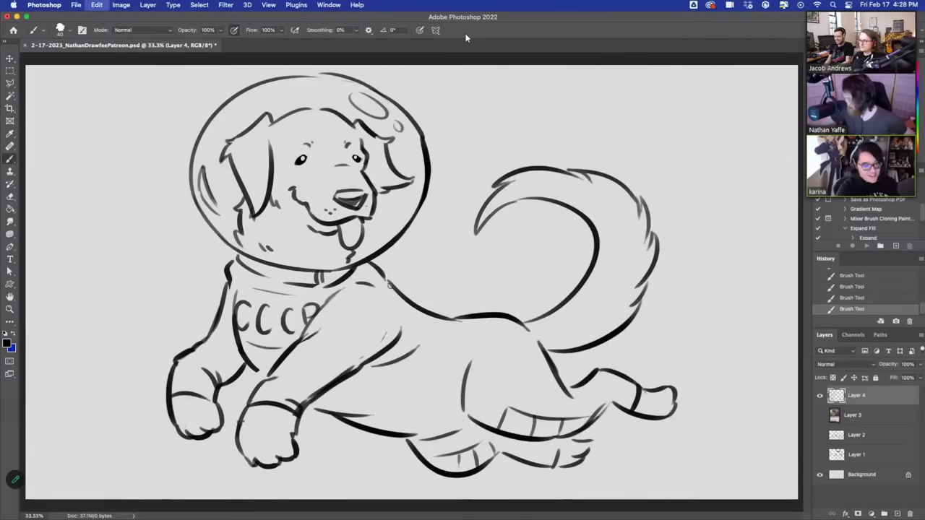
drag(426, 302, 466, 316)
key(e)
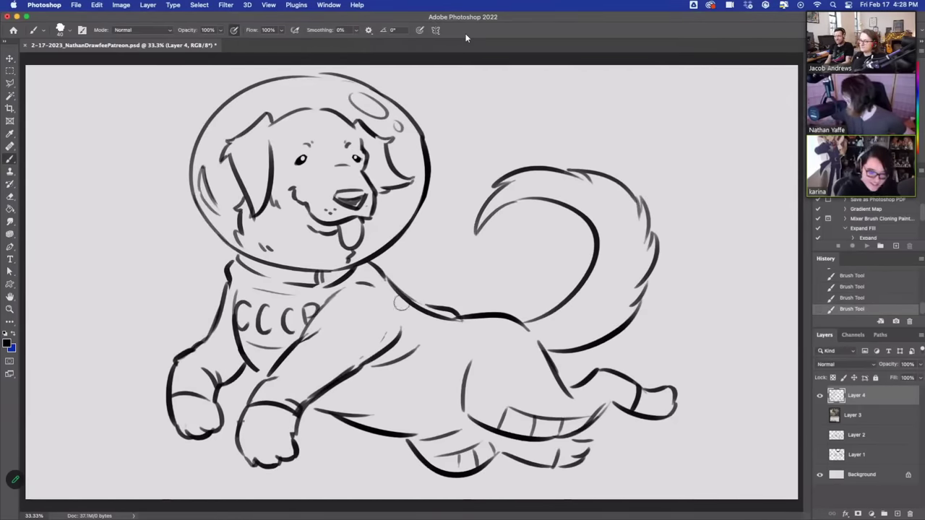
mouse_move(402, 302)
mouse_down()
mouse_move(452, 319)
mouse_move(464, 361)
mouse_up()
key(b)
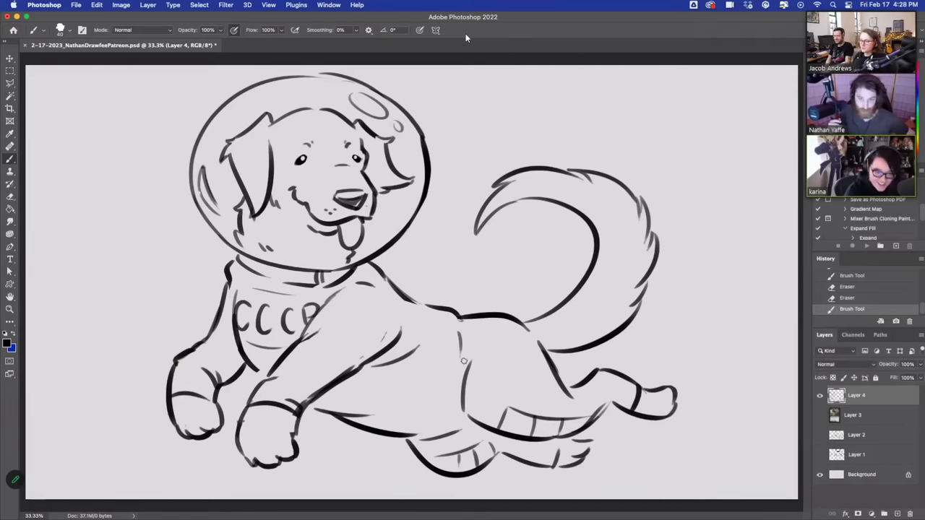
- Add fold lines above the near foreleg's cuff, toe lines on the hind paws, and short fur strokes near the tail's base
mouse_move(295, 376)
mouse_down()
mouse_move(316, 385)
mouse_move(307, 377)
mouse_up()
key(super+z)
drag(309, 375, 317, 381)
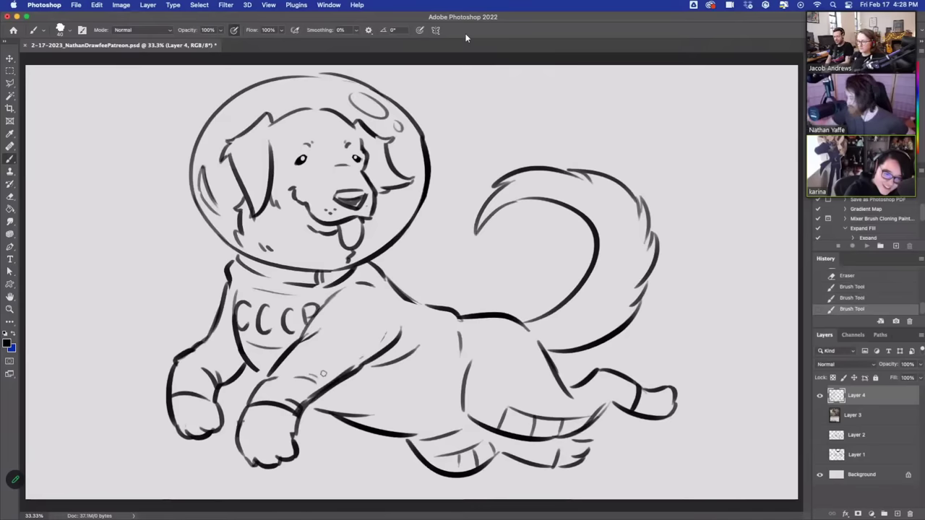
drag(566, 386, 582, 393)
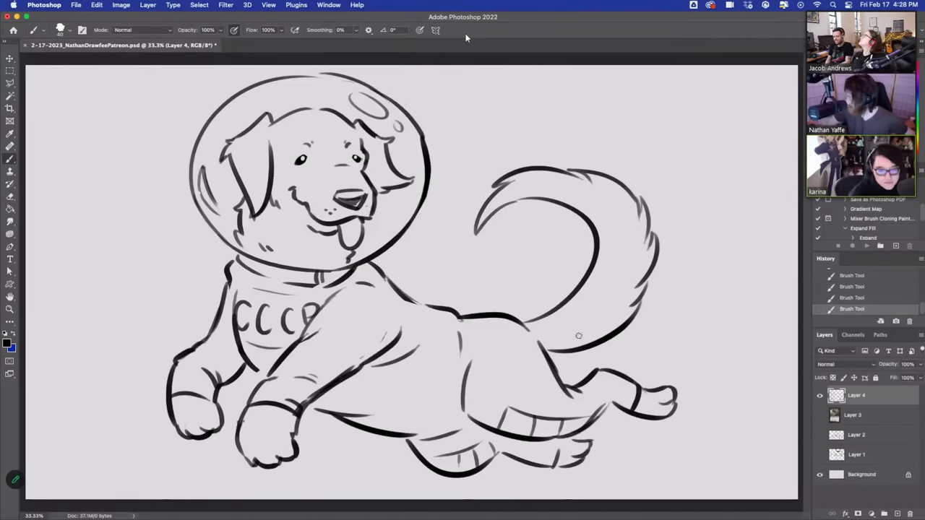
drag(582, 336, 604, 324)
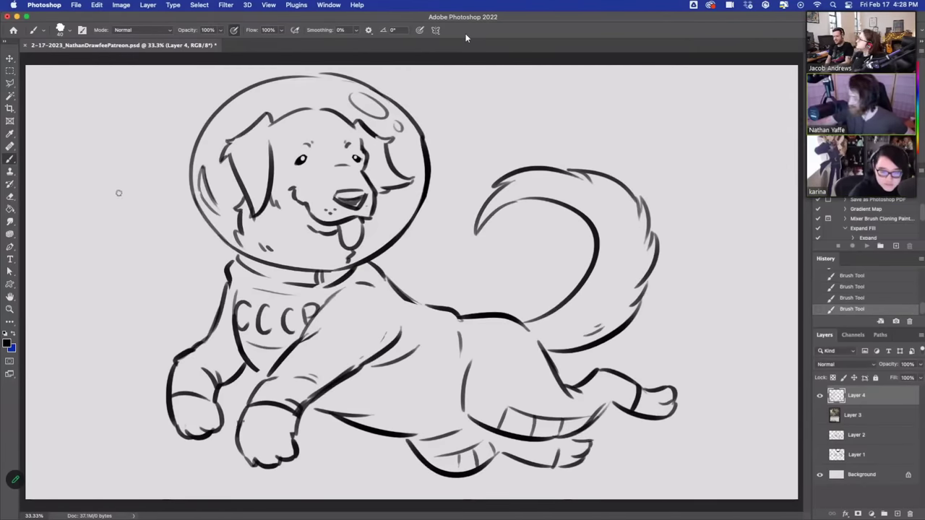
- Draw four outlined four-pointed stars around the helmet, one large and one small on each side
drag(126, 209, 143, 209)
drag(156, 141, 169, 131)
drag(473, 141, 492, 143)
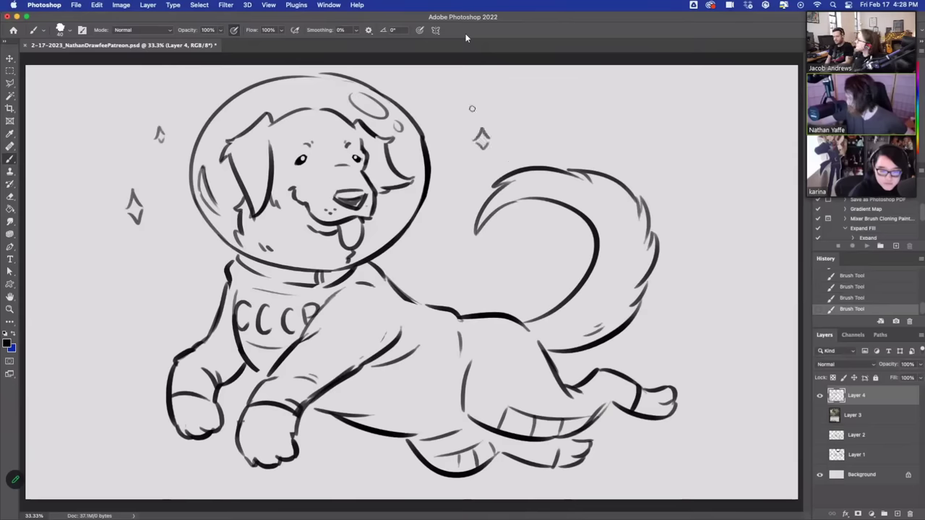
mouse_move(447, 110)
mouse_down()
mouse_move(455, 98)
mouse_move(447, 106)
mouse_up()
key(super+z)
key(super+z)
drag(451, 101, 456, 106)
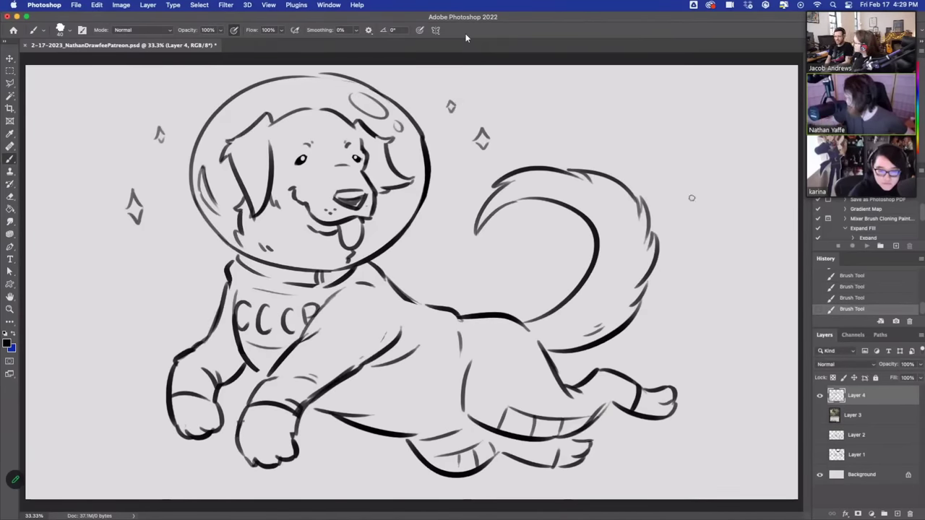
- Add more four-pointed stars above the hind paw, beside the neck, and in front of the forelegs
mouse_move(698, 302)
mouse_down()
mouse_move(714, 302)
mouse_move(707, 286)
mouse_move(713, 304)
mouse_up()
key(super+z)
mouse_move(692, 307)
mouse_down()
mouse_move(698, 317)
mouse_move(734, 278)
mouse_up()
mouse_move(174, 243)
mouse_down()
mouse_move(170, 255)
mouse_move(181, 251)
mouse_up()
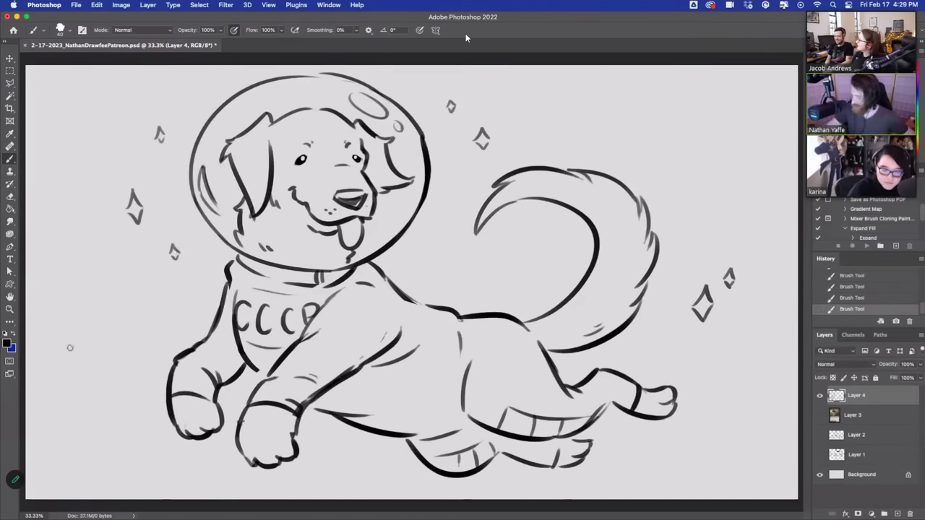
mouse_move(70, 349)
mouse_down()
mouse_move(100, 344)
mouse_move(73, 351)
mouse_up()
drag(99, 343, 84, 369)
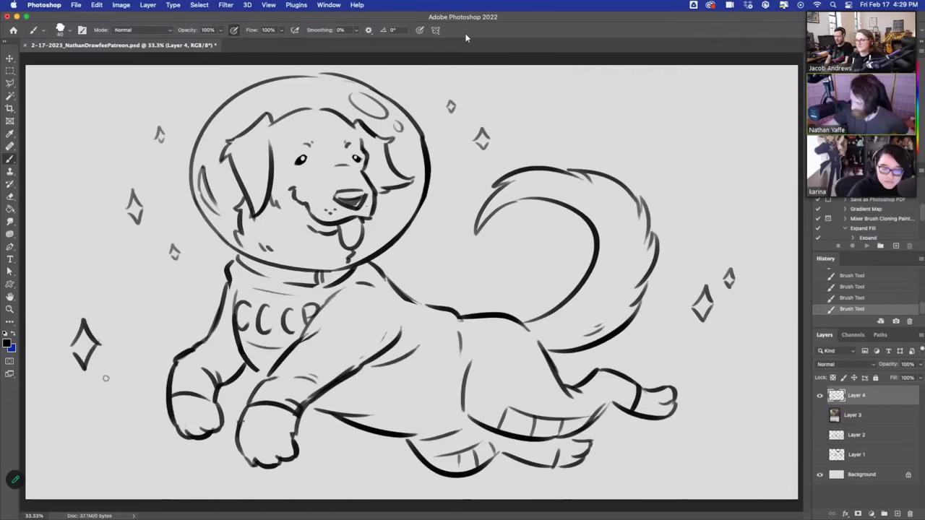
mouse_move(106, 379)
mouse_down()
mouse_move(118, 379)
mouse_move(115, 389)
mouse_up()
key(super+z)
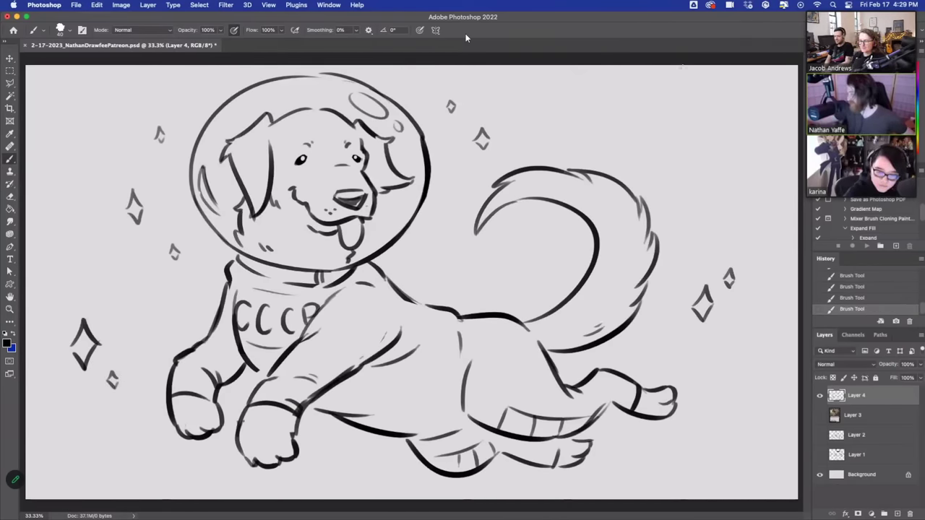
- Draw a large planet cropped by the canvas's upper-right corner, with a tilted ring across it
drag(682, 67, 783, 190)
key(ctrl+z)
drag(682, 68, 794, 189)
mouse_move(676, 164)
mouse_down()
mouse_move(673, 196)
mouse_move(798, 112)
mouse_up()
mouse_move(678, 173)
mouse_down()
mouse_move(779, 106)
mouse_move(686, 183)
mouse_move(778, 108)
mouse_move(678, 185)
mouse_move(797, 91)
mouse_up()
key(ctrl+z)
key(ctrl+z)
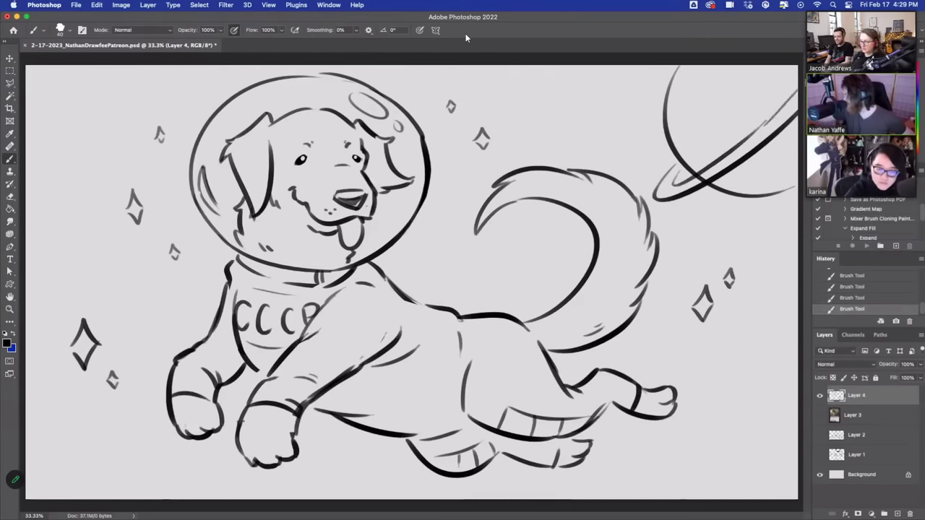
- Break up the ring's inner line and erase the planet's outline where the ring passes in front
key(ctrl+z)
drag(766, 121, 797, 91)
key(ctrl+z)
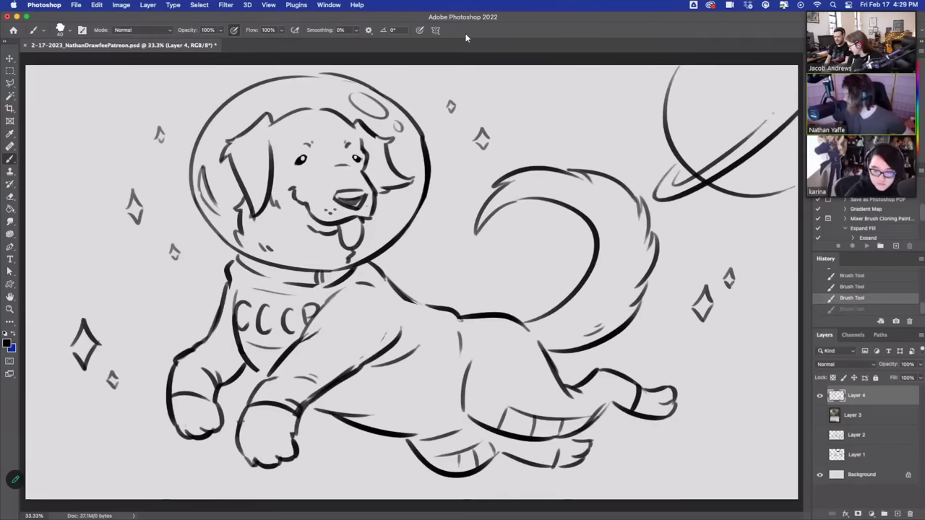
key(ctrl+shift+z)
drag(697, 174, 706, 180)
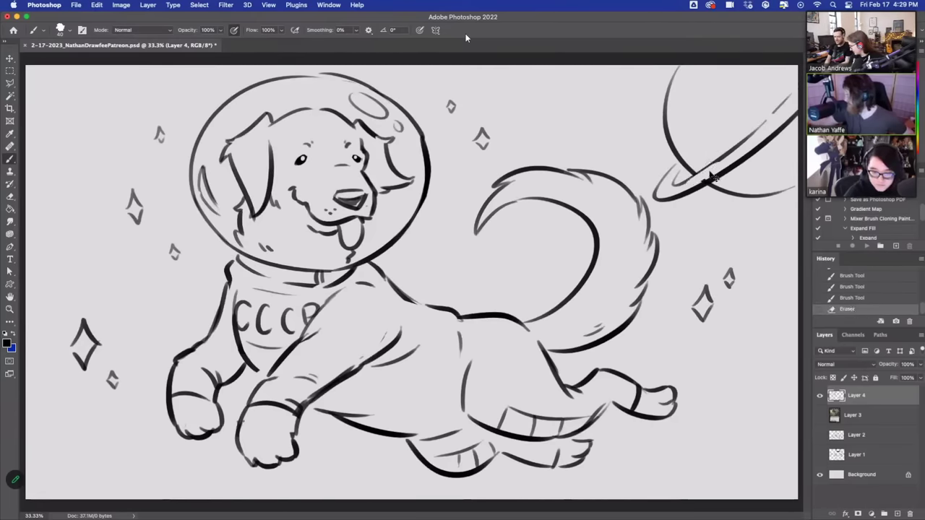
key(ctrl+z)
key(ctrl+shift+z)
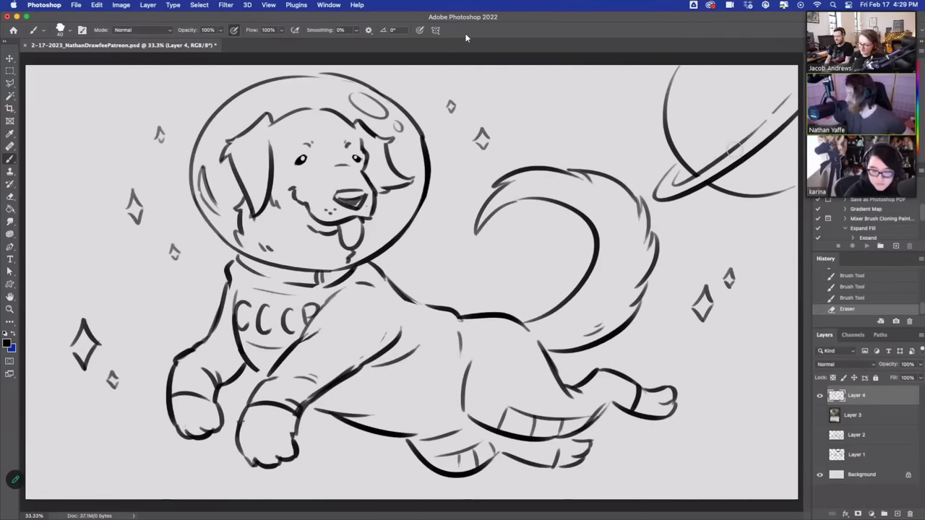
- Add wavy surface bands and small marks to the ringed planet above and below its ring
key(b)
mouse_move(682, 137)
mouse_down()
mouse_move(765, 83)
mouse_move(744, 73)
mouse_up()
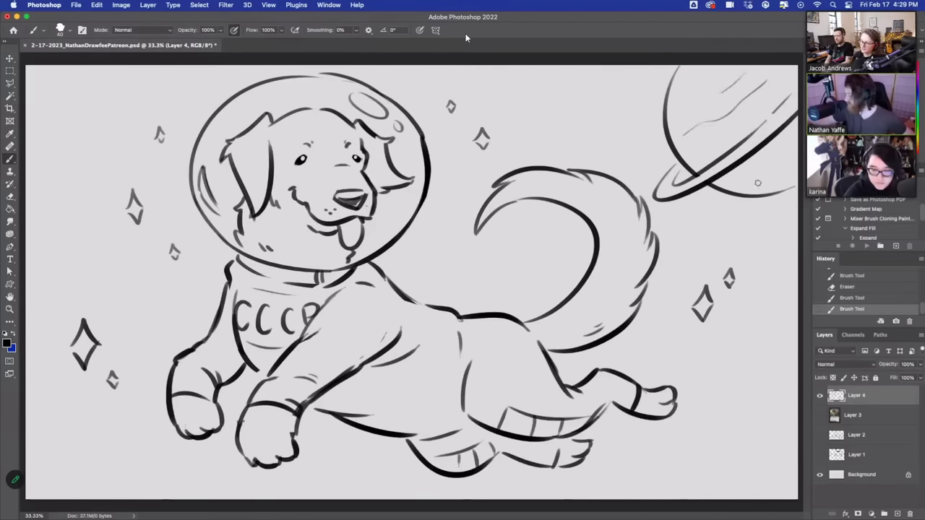
drag(746, 179, 785, 159)
mouse_move(705, 92)
mouse_down()
mouse_move(719, 84)
mouse_move(710, 72)
mouse_up()
key(ctrl+z)
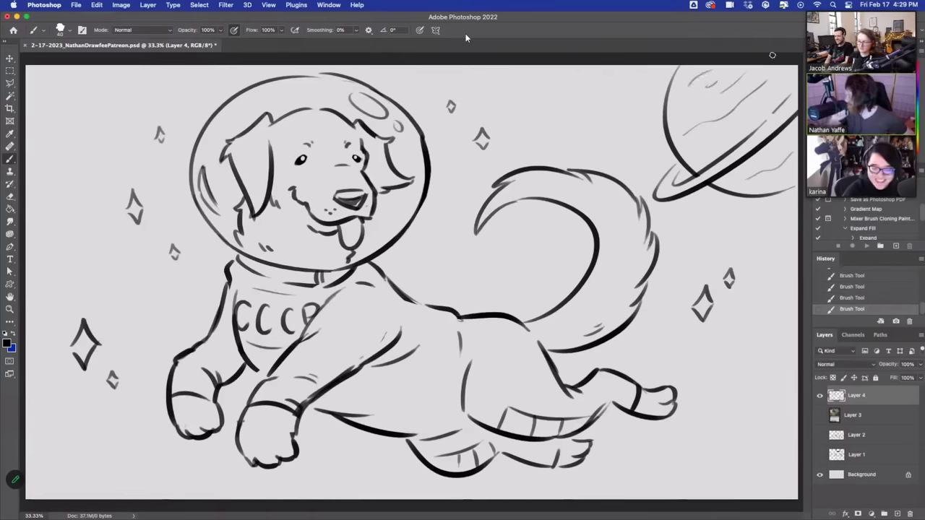
- Draw a large moon cropped by the canvas's left edge, with several small craters on its surface
drag(46, 215, 38, 91)
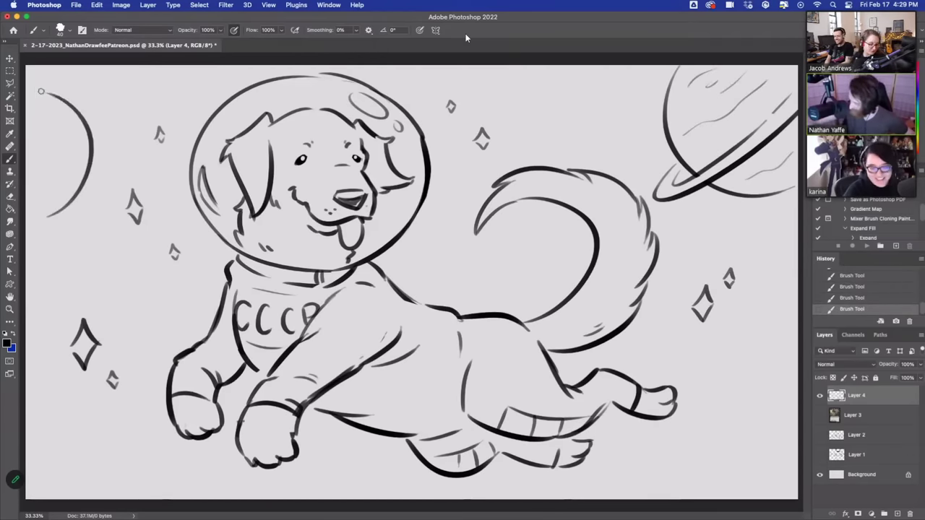
key(ctrl+z)
drag(41, 219, 37, 90)
drag(71, 115, 58, 117)
key(ctrl+z)
mouse_move(49, 163)
mouse_down()
mouse_move(52, 173)
mouse_move(56, 166)
mouse_up()
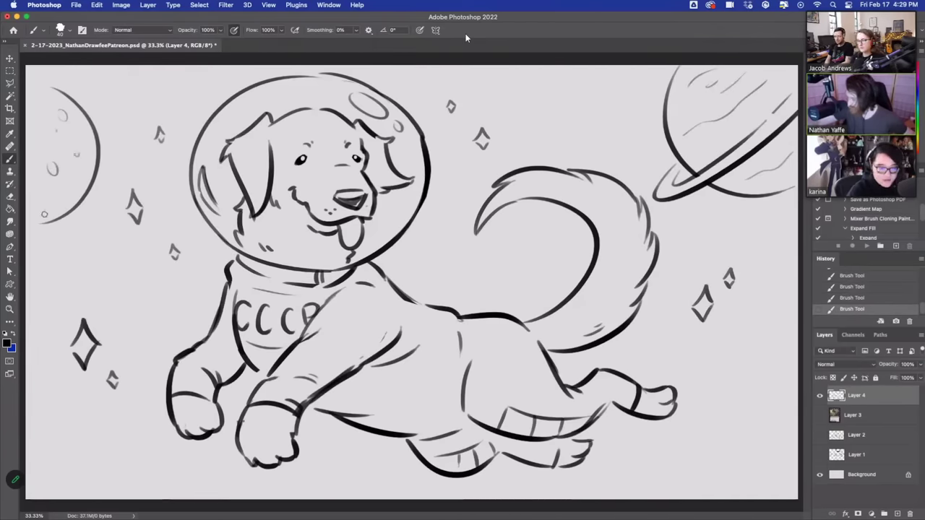
drag(32, 227, 64, 220)
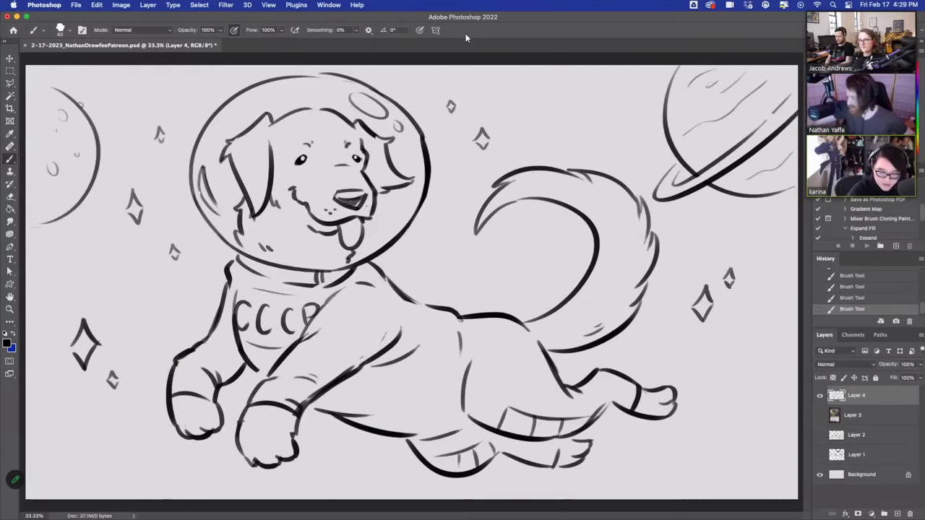
key(super+z)
drag(32, 85, 64, 93)
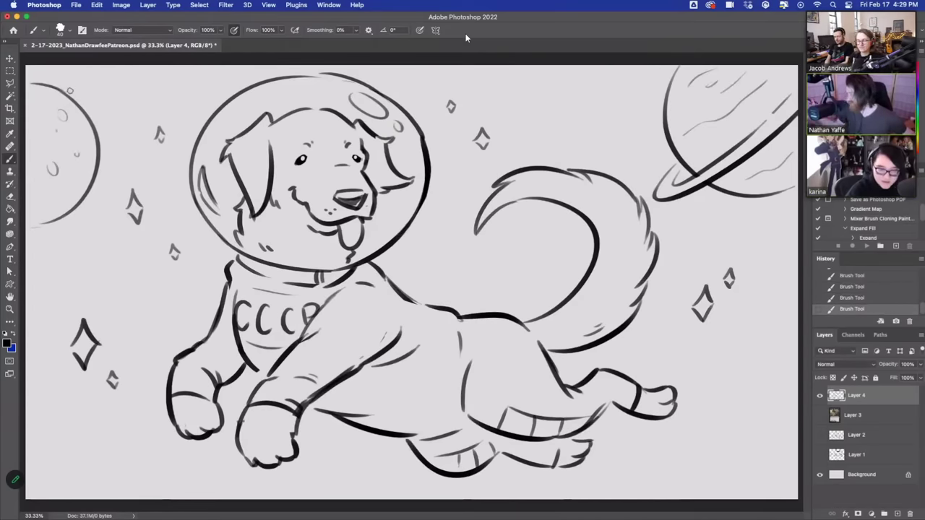
- Draw a small round moon above the tail beside the ringed planet, undoing unwanted strokes
mouse_move(613, 80)
mouse_down()
mouse_move(612, 103)
mouse_move(623, 95)
mouse_up()
key(super+z)
key(super+z)
key(super+z)
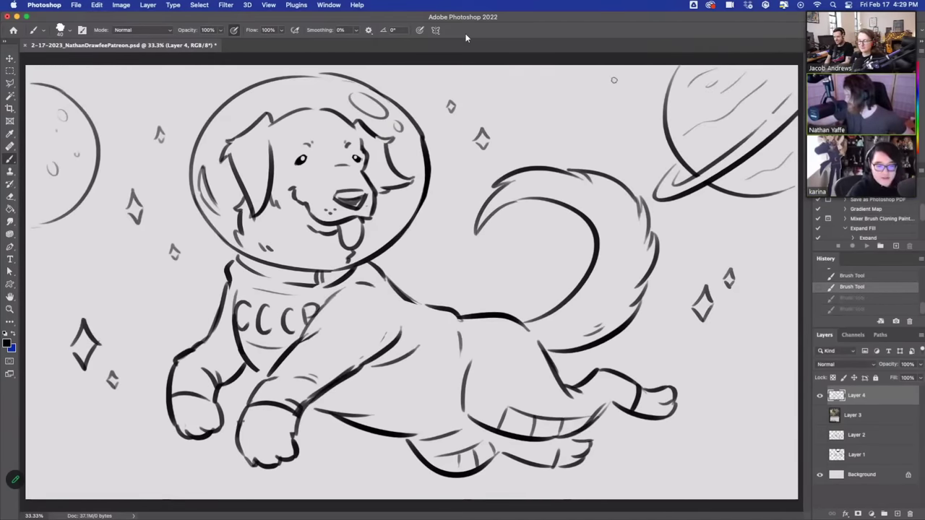
drag(612, 77, 623, 98)
key(super+z)
key(super+shift+z)
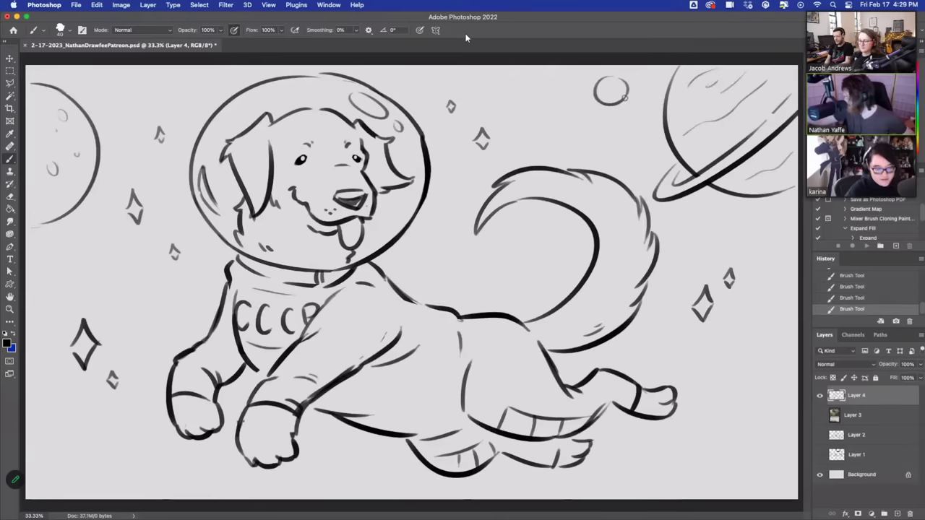
key(super+z)
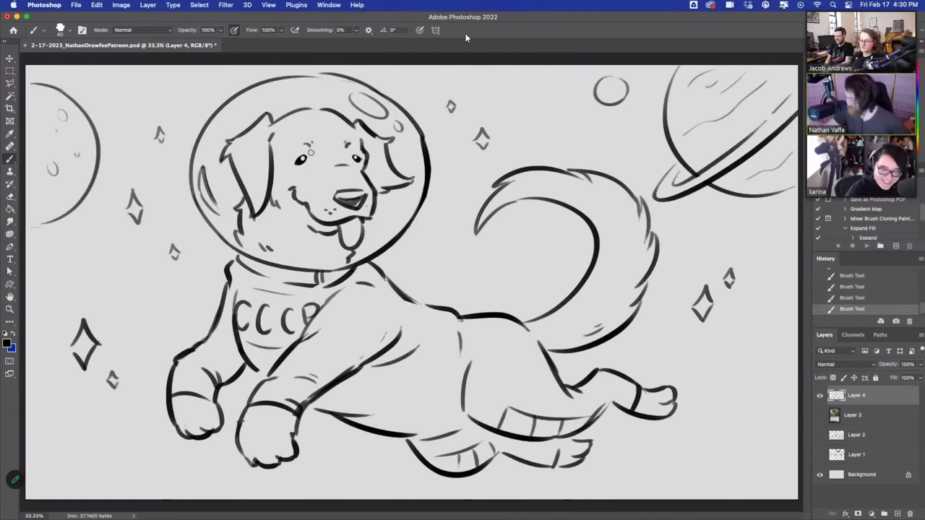
key(super+z)
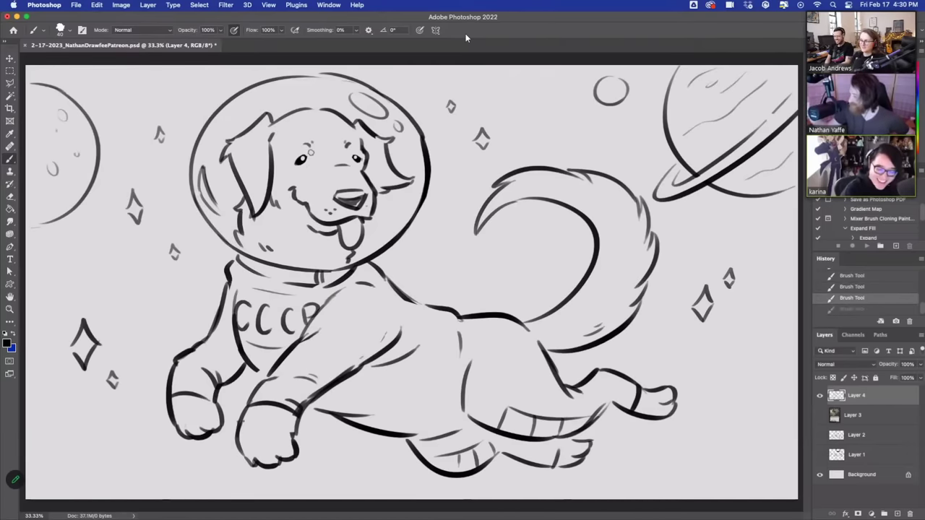
- Add small fur and crease marks to the astronaut dog's belly and hip and touch up the helmet's outline
drag(288, 154, 287, 168)
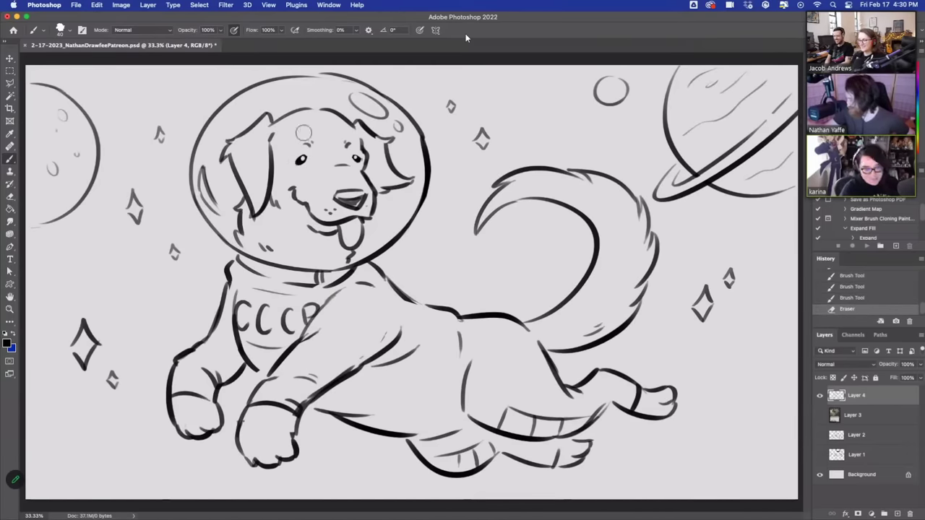
mouse_move(344, 387)
mouse_down()
mouse_move(335, 393)
mouse_move(353, 385)
mouse_up()
drag(471, 389, 477, 400)
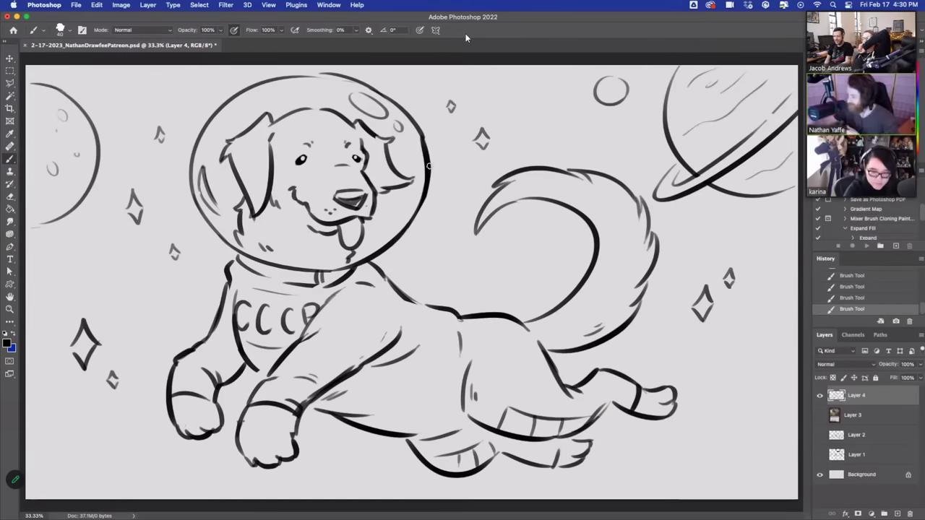
drag(425, 127, 419, 124)
drag(421, 126, 428, 133)
mouse_move(308, 75)
mouse_down()
mouse_move(312, 82)
mouse_move(300, 80)
mouse_move(320, 73)
mouse_move(273, 84)
mouse_up()
mouse_move(270, 84)
mouse_down()
mouse_move(249, 95)
mouse_move(310, 80)
mouse_up()
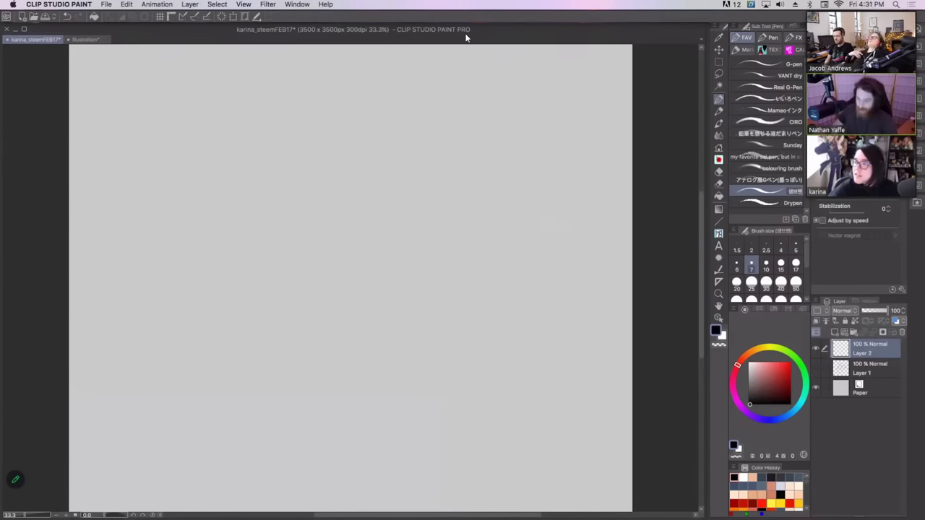
- Switch to Clip Studio Paint and select the Mameoインク pen with the blank canvas at 50% zoom
key(super+Tab)
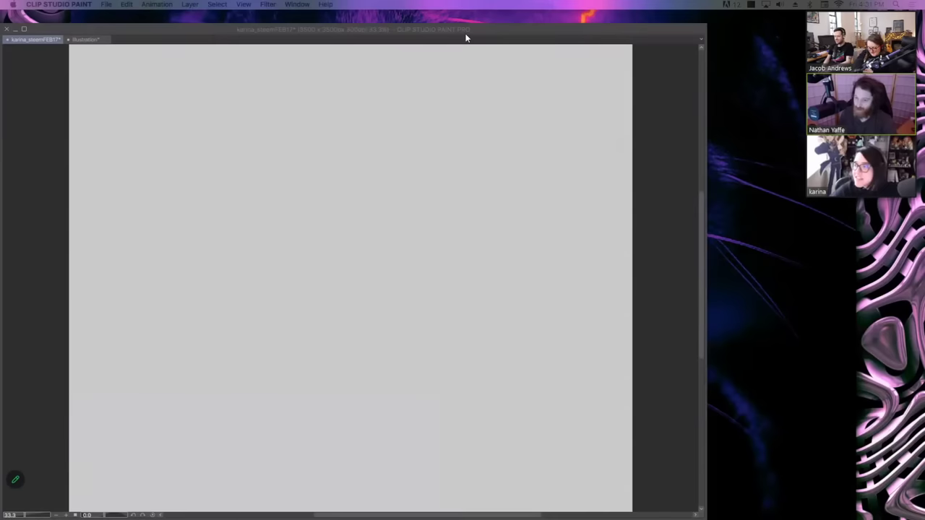
click(466, 38)
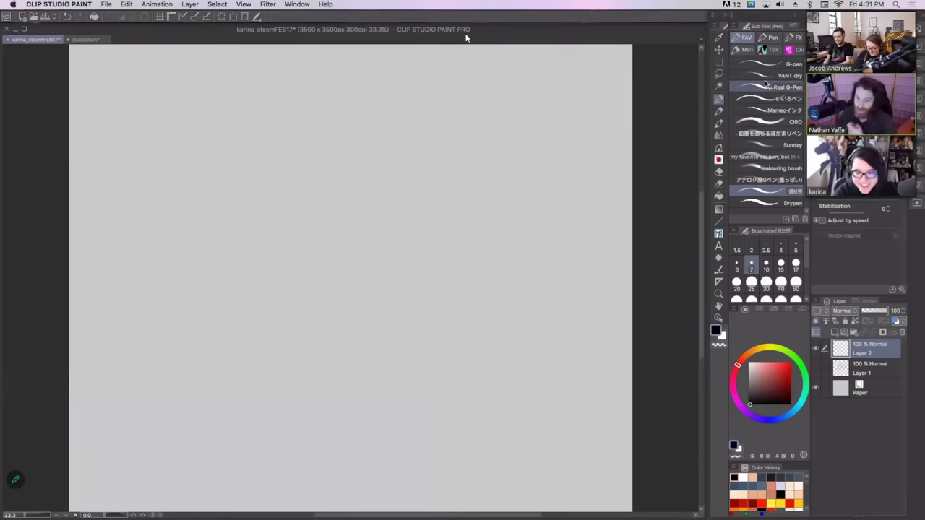
click(770, 110)
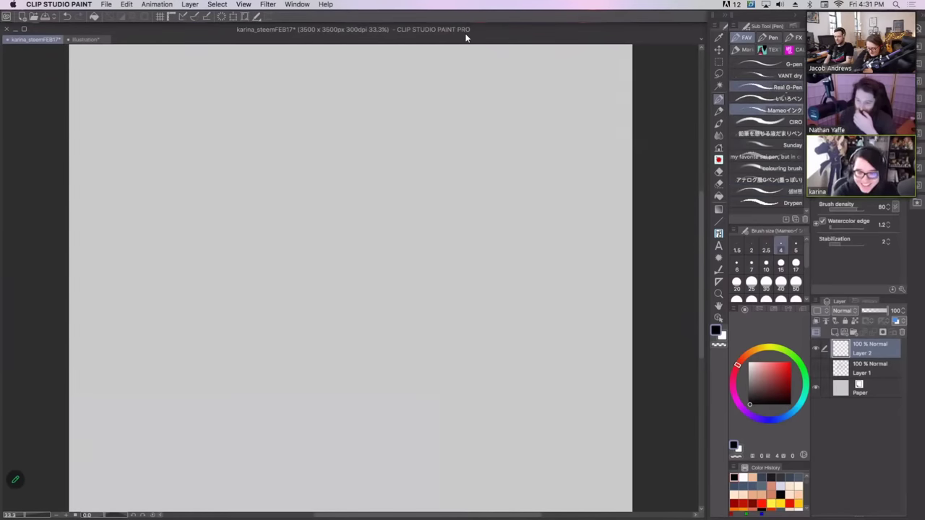
drag(422, 193, 491, 227)
key(super+plus)
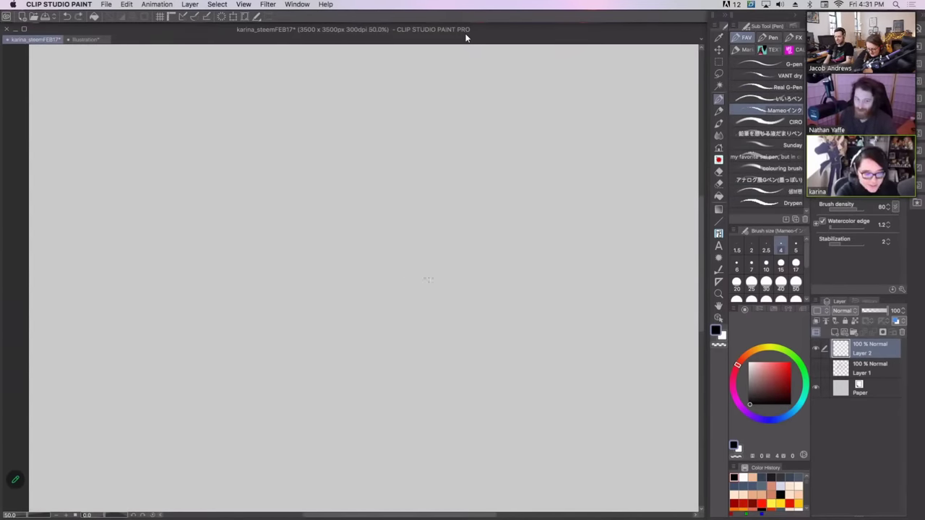
mouse_move(372, 171)
mouse_down()
mouse_move(456, 114)
mouse_move(504, 150)
mouse_up()
drag(391, 250, 473, 252)
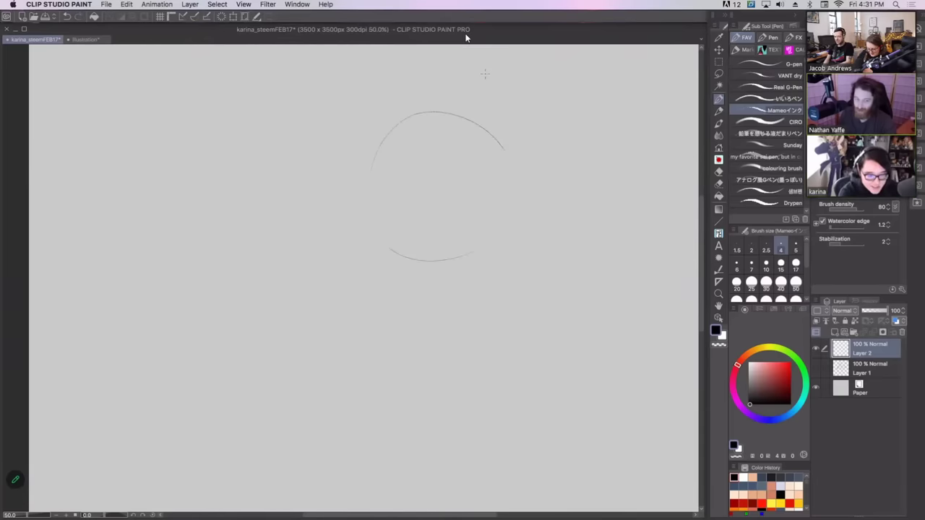
key(super+z)
key(super+z)
mouse_move(369, 174)
mouse_down()
mouse_move(483, 167)
mouse_move(417, 219)
mouse_up()
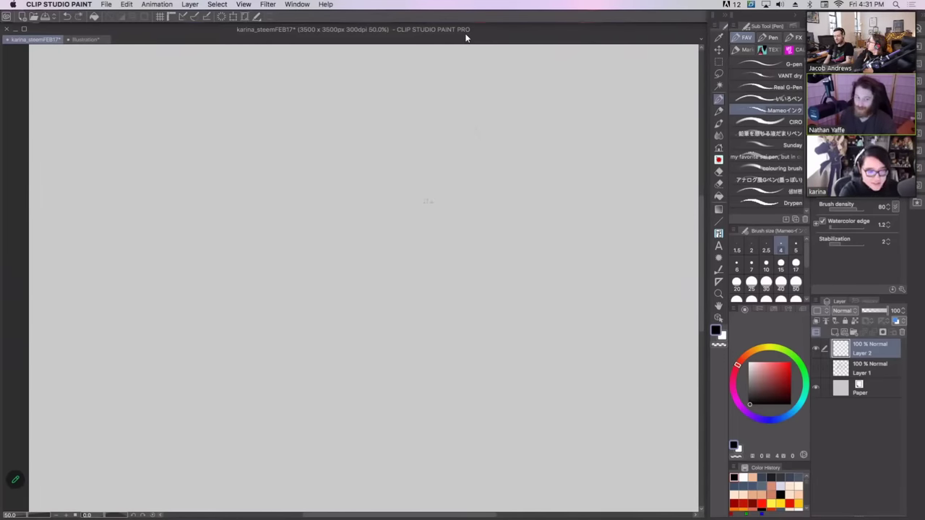
mouse_move(425, 99)
mouse_down()
mouse_move(460, 91)
mouse_move(454, 85)
mouse_move(504, 111)
mouse_up()
key(super+z)
drag(477, 212, 509, 189)
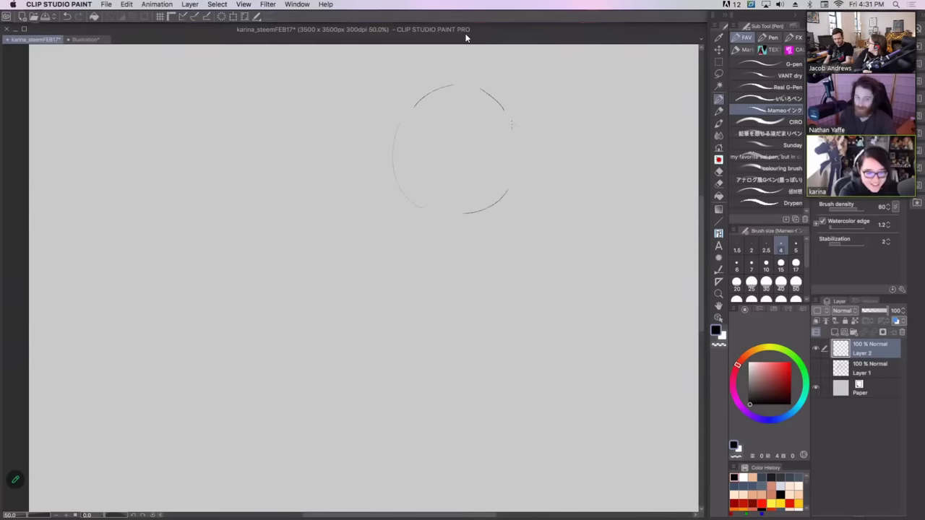
drag(515, 123, 520, 171)
drag(434, 112, 433, 167)
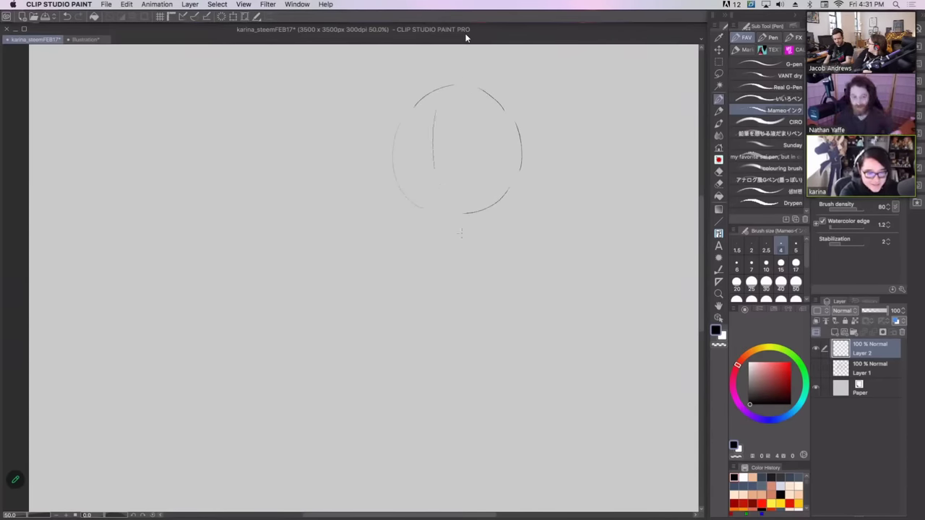
key(ctrl+z)
drag(454, 85, 446, 151)
key(ctrl+z)
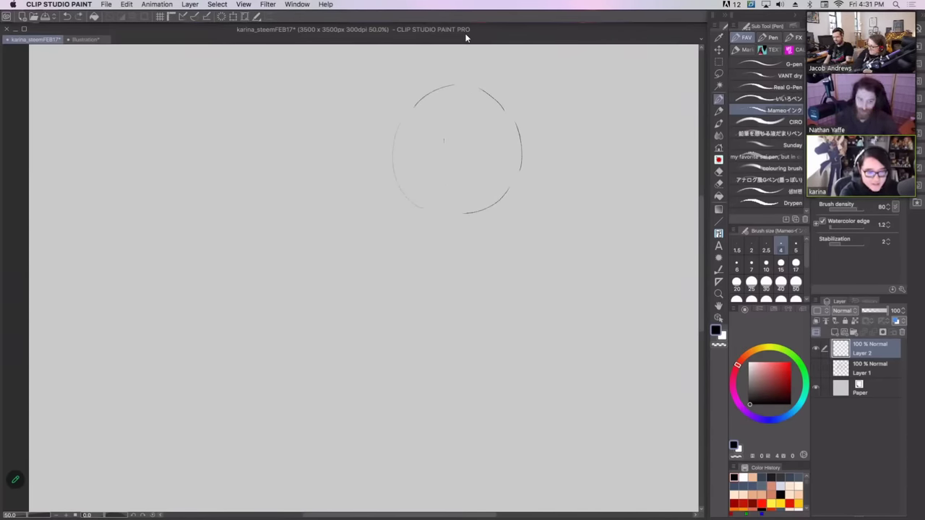
mouse_move(442, 91)
mouse_down()
mouse_move(436, 152)
mouse_move(439, 110)
mouse_up()
key(ctrl+z)
mouse_move(403, 135)
mouse_down()
mouse_move(460, 112)
mouse_move(510, 128)
mouse_up()
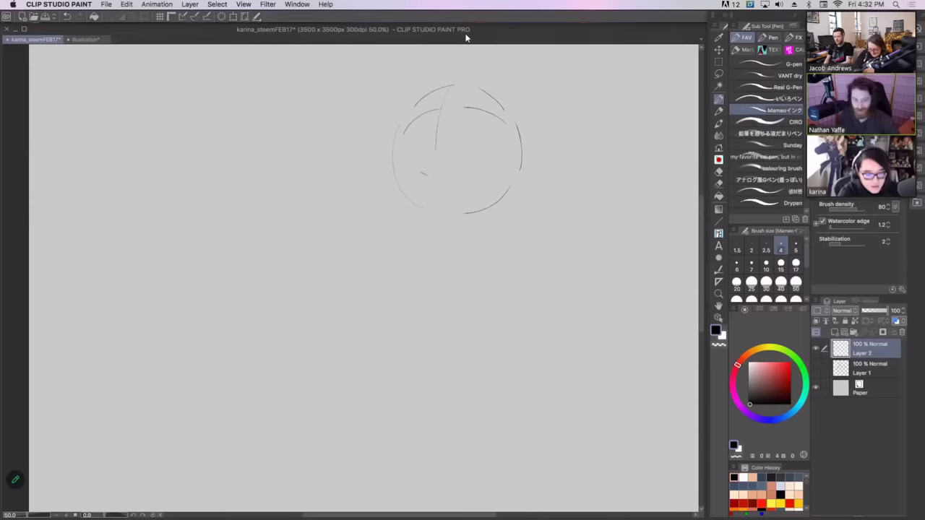
mouse_move(402, 122)
mouse_down()
mouse_move(386, 167)
mouse_move(423, 206)
mouse_up()
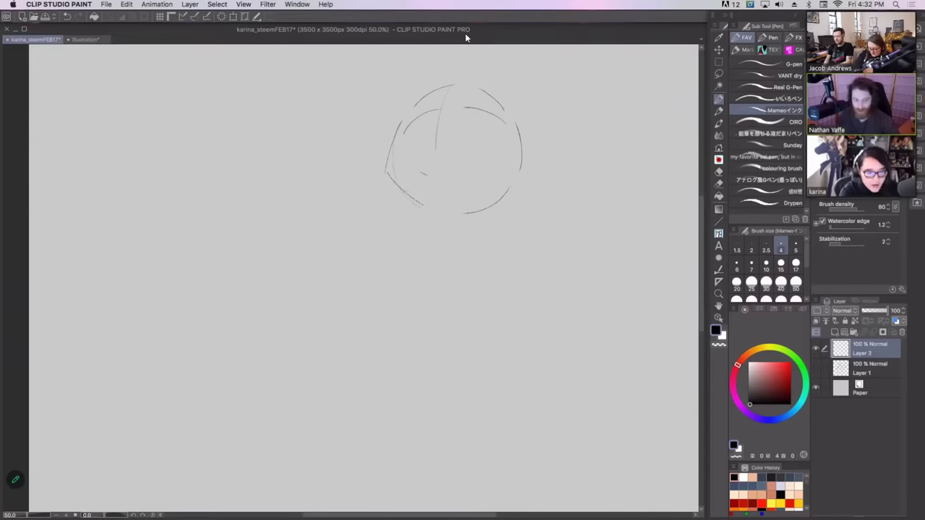
key(ctrl+z)
key(ctrl+z)
mouse_move(402, 127)
mouse_down()
mouse_move(388, 170)
mouse_move(431, 213)
mouse_move(456, 219)
mouse_up()
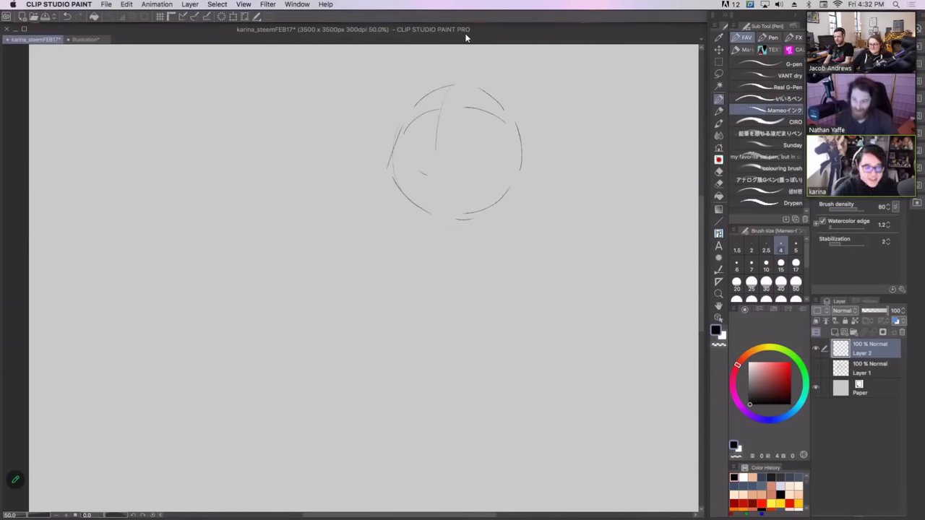
key(Delete)
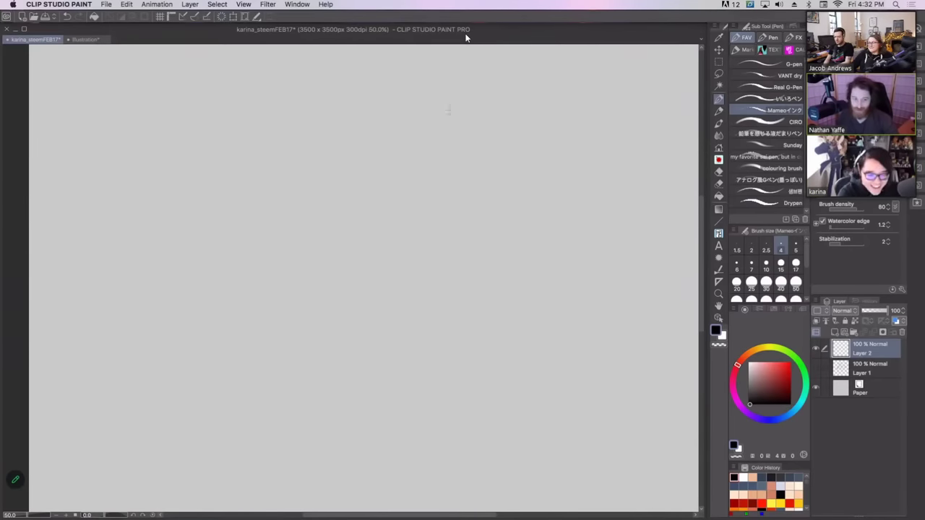
drag(472, 95, 506, 188)
key(super+z)
key(super+z)
- Sketch a head outline on Layer 2 with a rounded skull and a jaw tapering to a narrow chin
drag(446, 137, 461, 203)
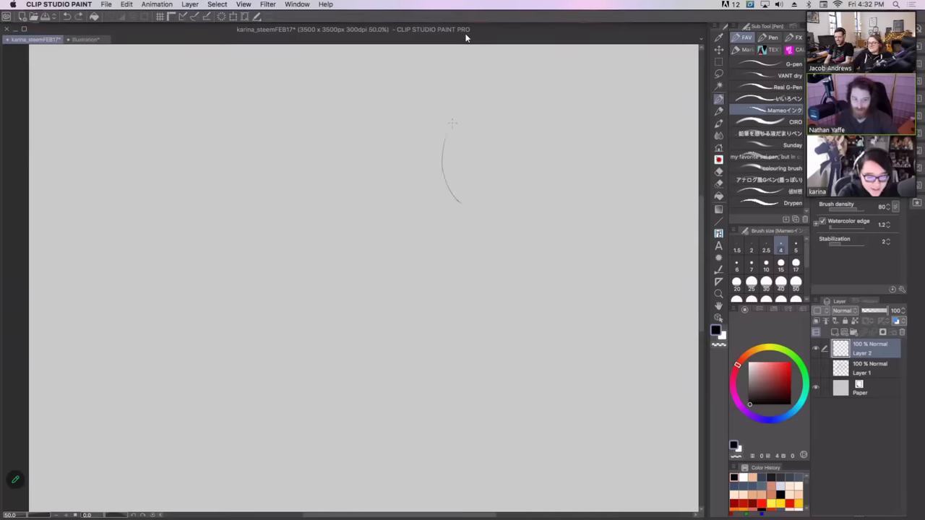
drag(490, 98, 529, 114)
mouse_move(442, 125)
mouse_down()
mouse_move(456, 214)
mouse_move(446, 208)
mouse_move(482, 241)
mouse_up()
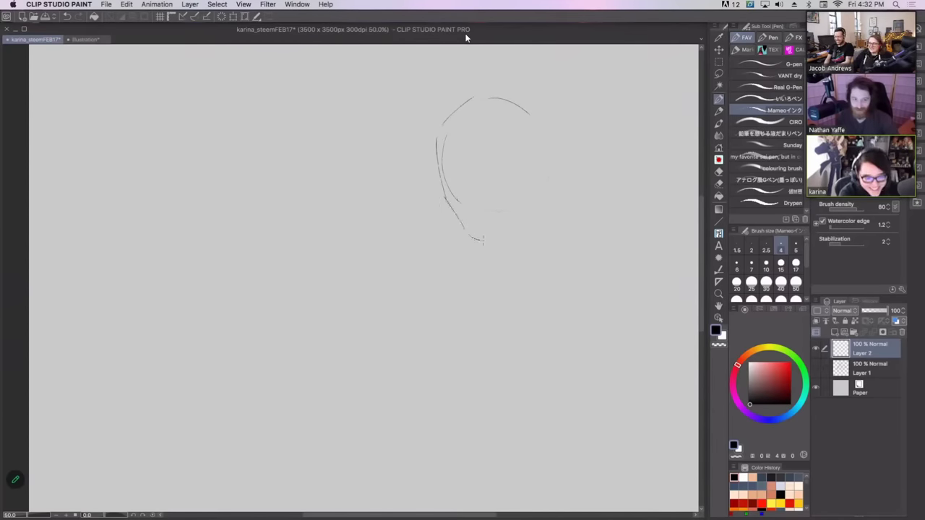
key(ctrl+z)
mouse_move(446, 199)
mouse_down()
mouse_move(458, 231)
mouse_move(474, 242)
mouse_move(525, 219)
mouse_move(550, 165)
mouse_move(552, 176)
mouse_up()
key(ctrl+z)
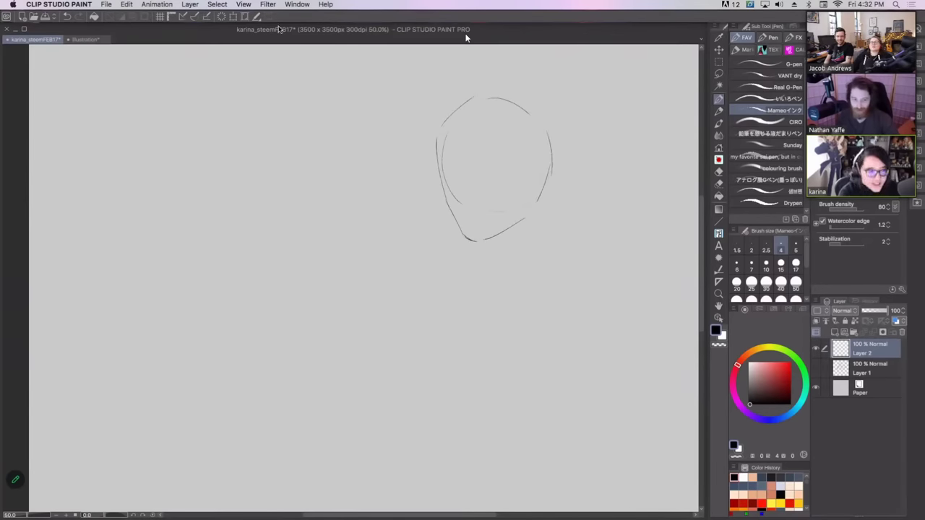
- Scale the head sketch down and reposition it in the upper part of the canvas
click(234, 16)
drag(553, 94, 516, 141)
drag(492, 183, 524, 166)
key(Return)
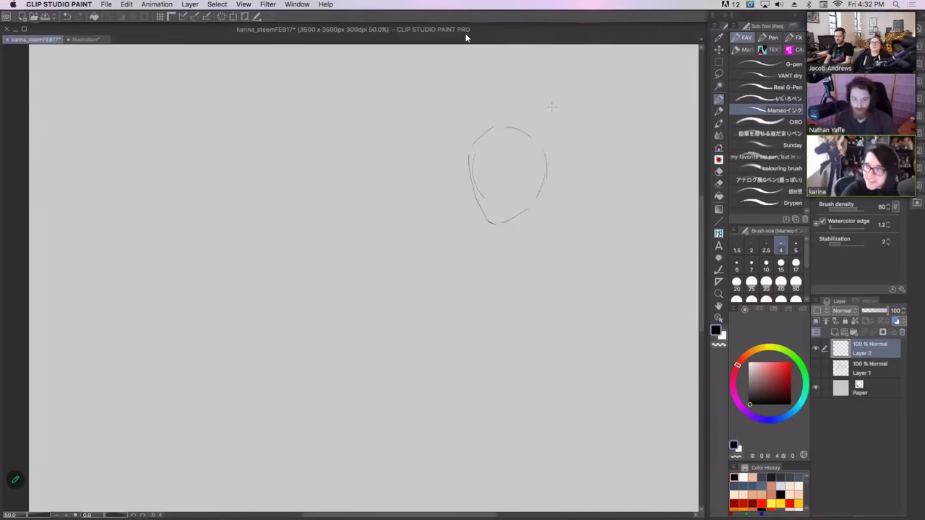
- Sketch ears on both sides of the head, redrawing the far ear as a narrower curve
mouse_move(542, 184)
mouse_down()
mouse_move(544, 207)
mouse_move(531, 211)
mouse_up()
key(super+z)
mouse_move(468, 172)
mouse_down()
mouse_move(464, 195)
mouse_move(477, 201)
mouse_up()
key(super+z)
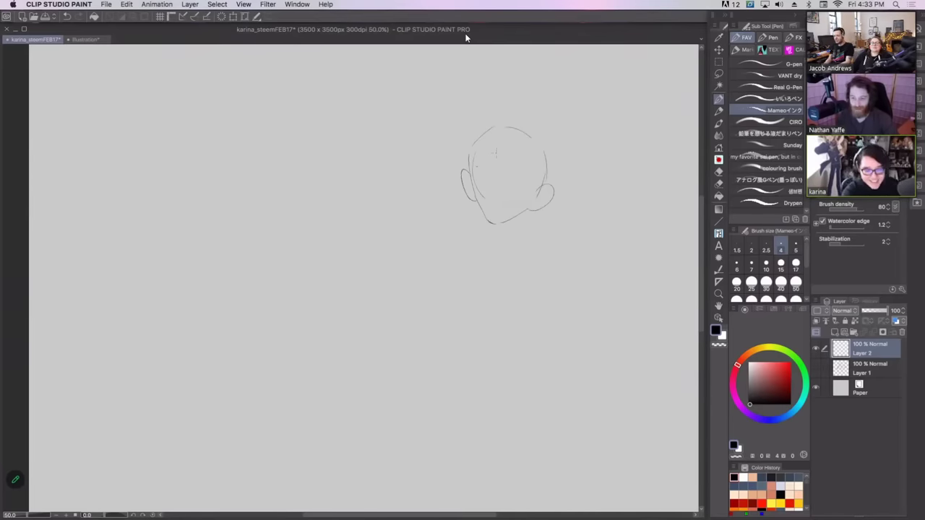
key(super+z)
drag(464, 166, 471, 192)
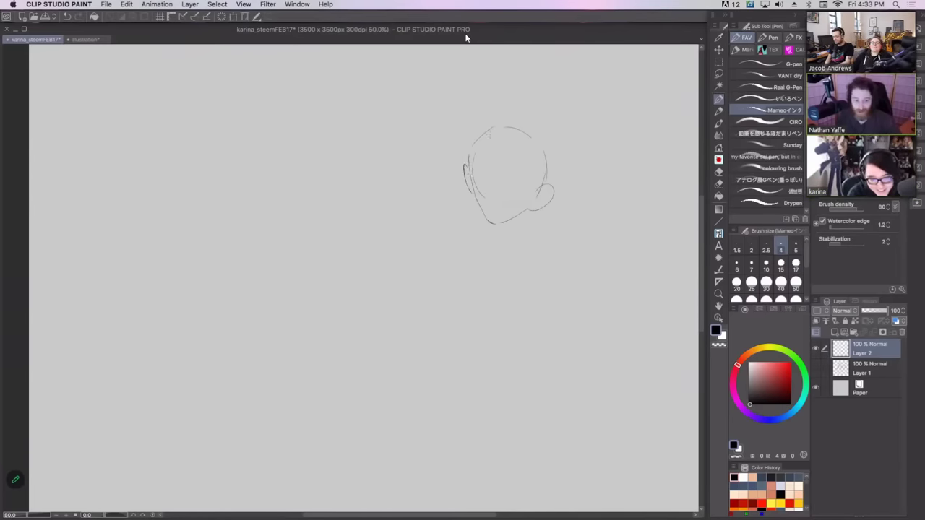
key(super+z)
- Draw a slanted centre line and a curved eye line across the face, and reinforce the skull outline
drag(508, 130, 495, 220)
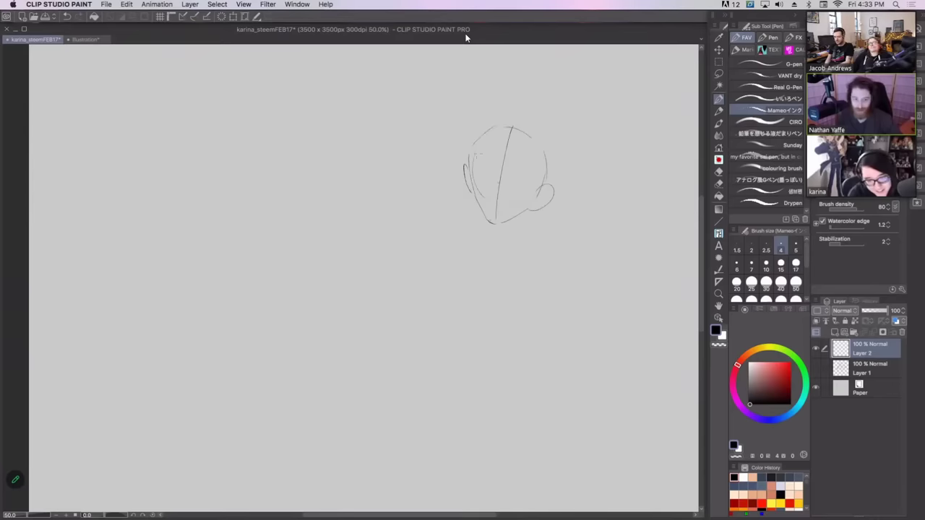
drag(472, 156, 524, 186)
key(super+z)
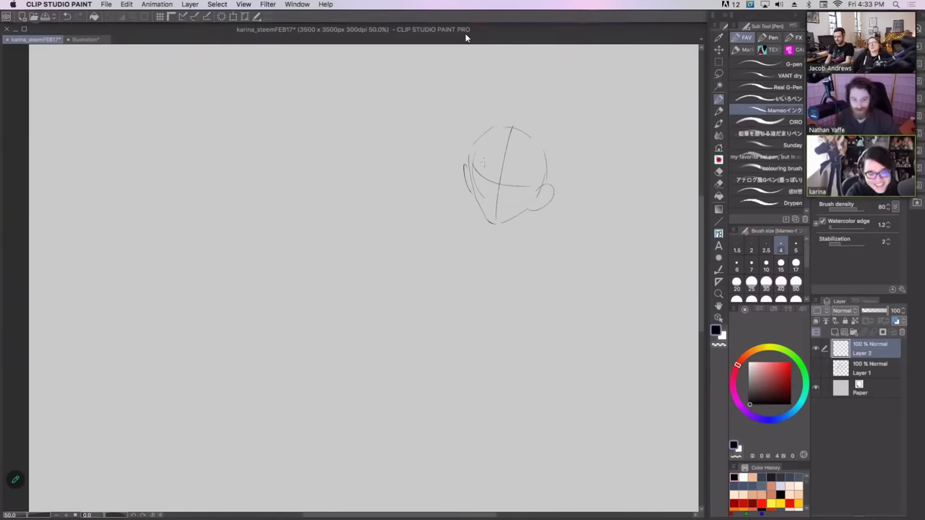
key(super+z)
drag(507, 180, 529, 179)
key(super+z)
mouse_move(476, 132)
mouse_down()
mouse_move(501, 123)
mouse_move(546, 143)
mouse_move(546, 180)
mouse_up()
key(super+z)
key(super+z)
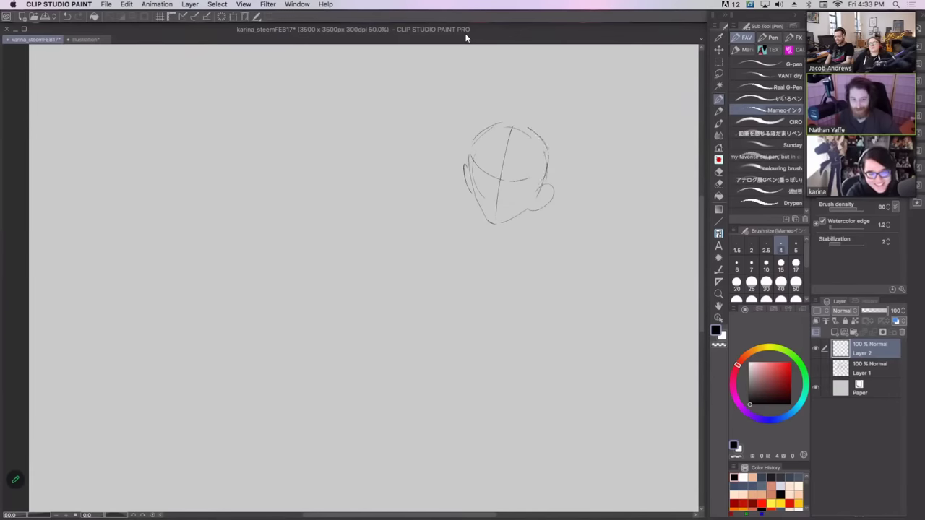
drag(478, 135, 473, 177)
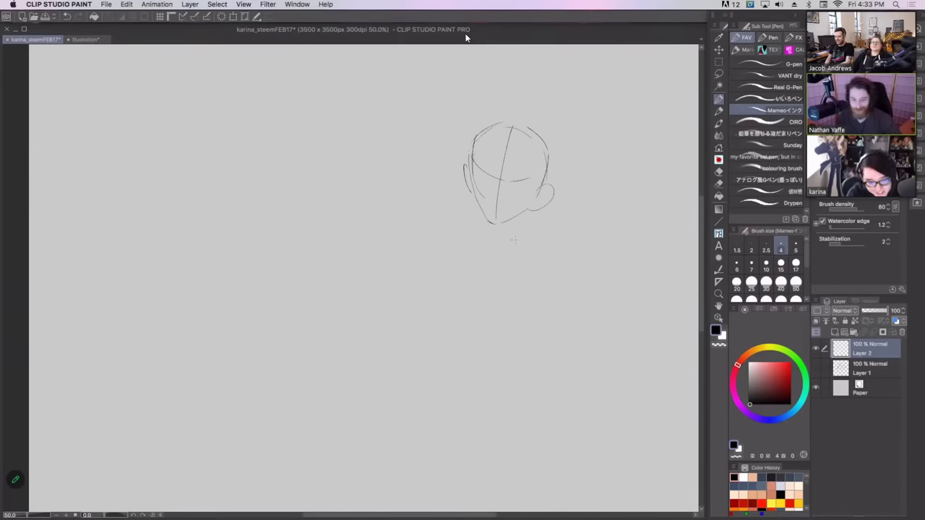
- Rough in the neck, shoulder line and leaning torso below the head with loose curved strokes
drag(498, 253, 489, 279)
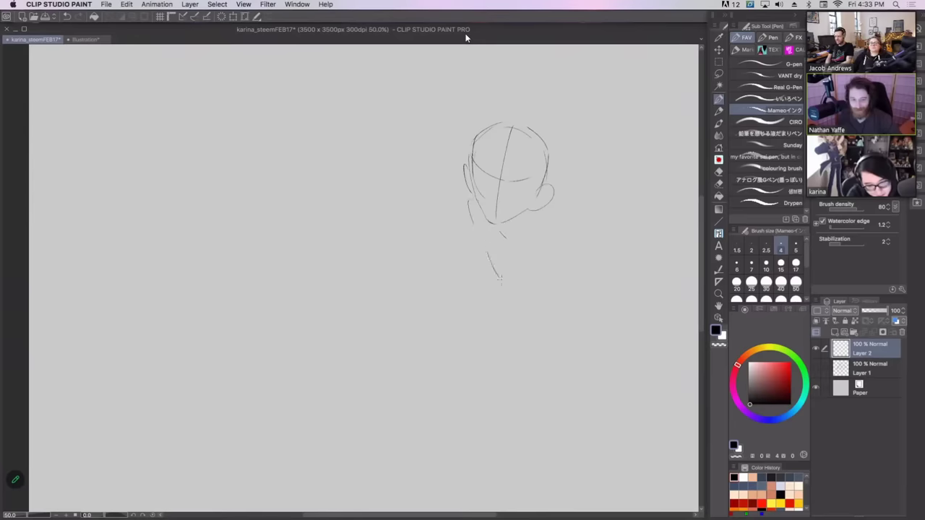
key(super+z)
mouse_move(480, 241)
mouse_down()
mouse_move(490, 272)
mouse_move(525, 311)
mouse_up()
mouse_move(539, 223)
mouse_down()
mouse_move(559, 236)
mouse_move(566, 287)
mouse_up()
key(super+z)
key(super+z)
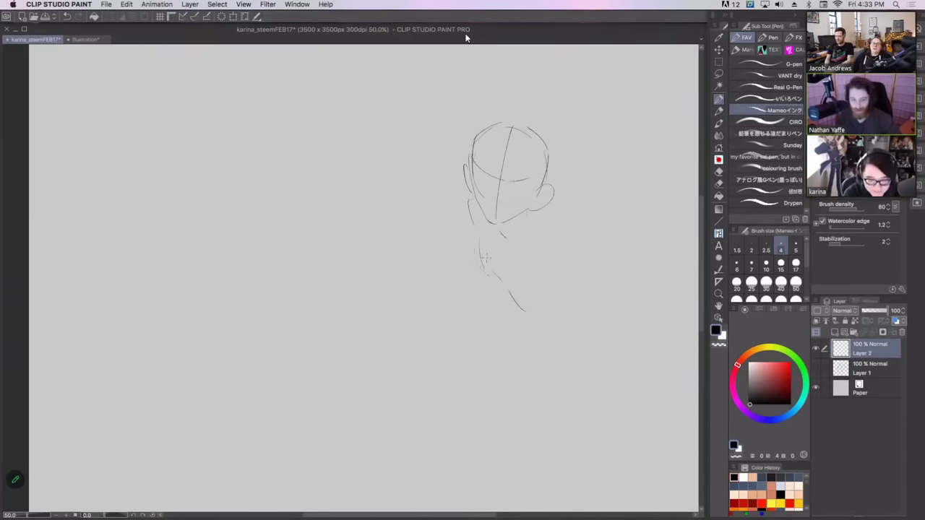
mouse_move(487, 273)
mouse_down()
mouse_move(492, 296)
mouse_move(521, 315)
mouse_up()
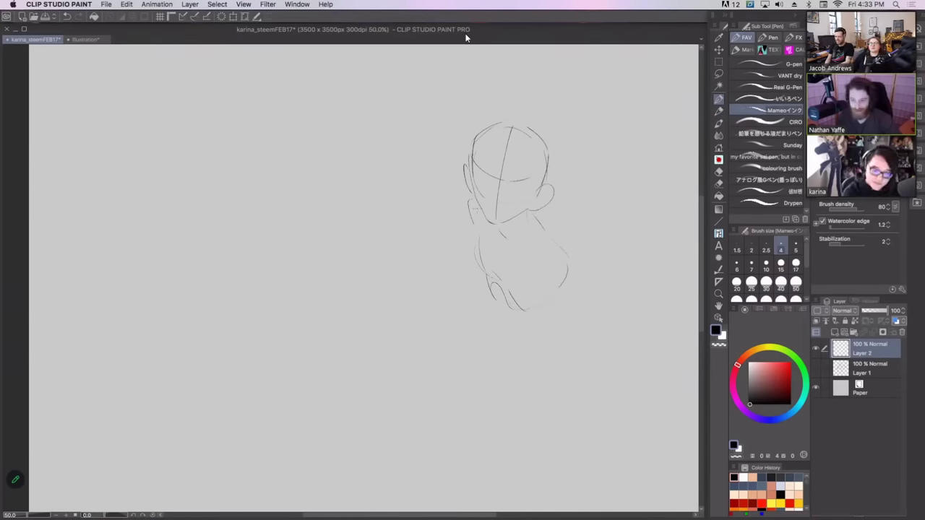
drag(477, 216, 470, 231)
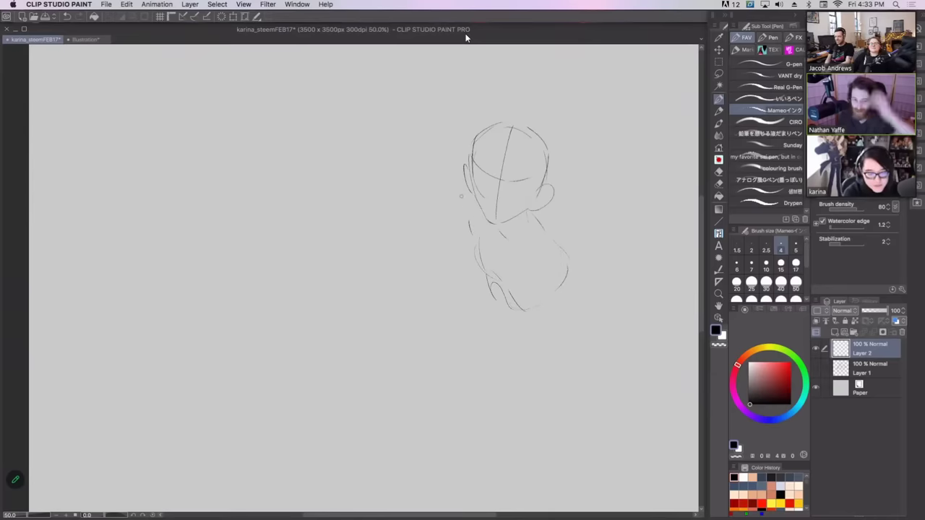
drag(529, 234, 569, 217)
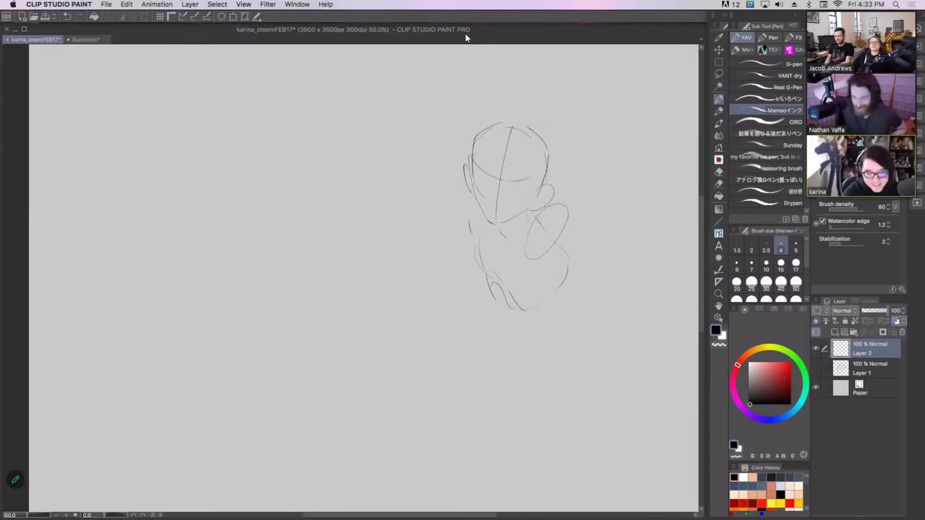
key(ctrl+z)
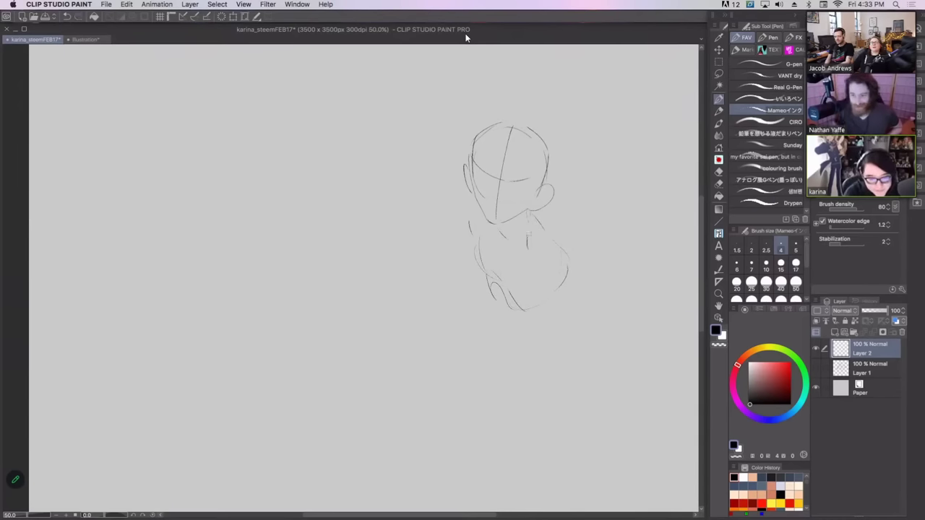
drag(526, 235, 539, 221)
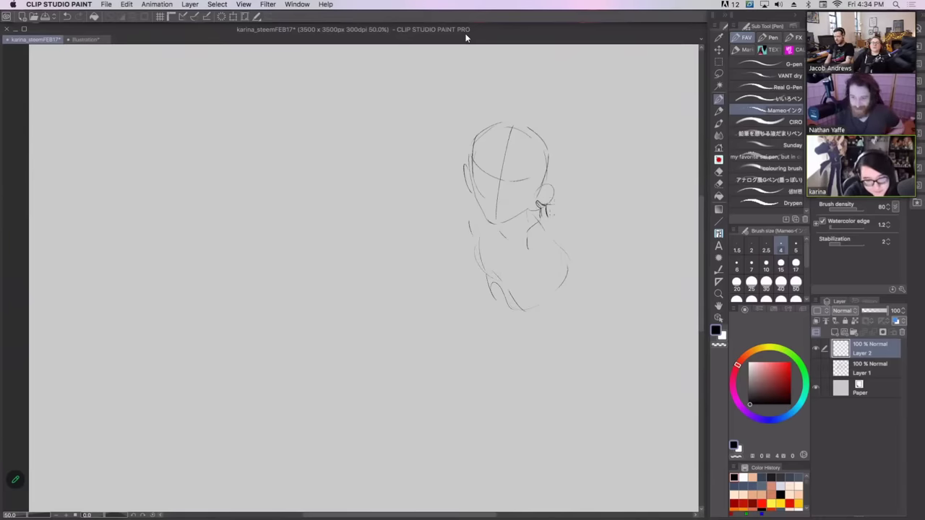
drag(557, 215, 560, 233)
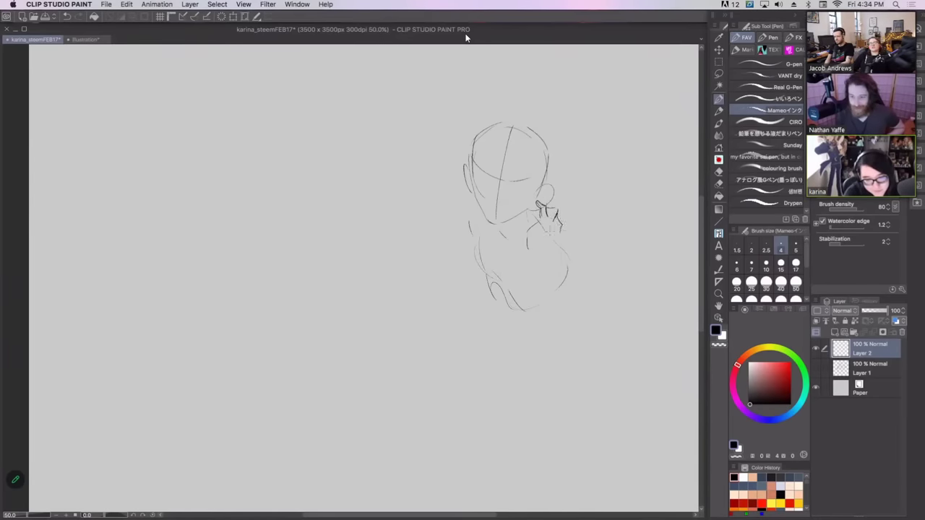
key(super+z)
key(super+z)
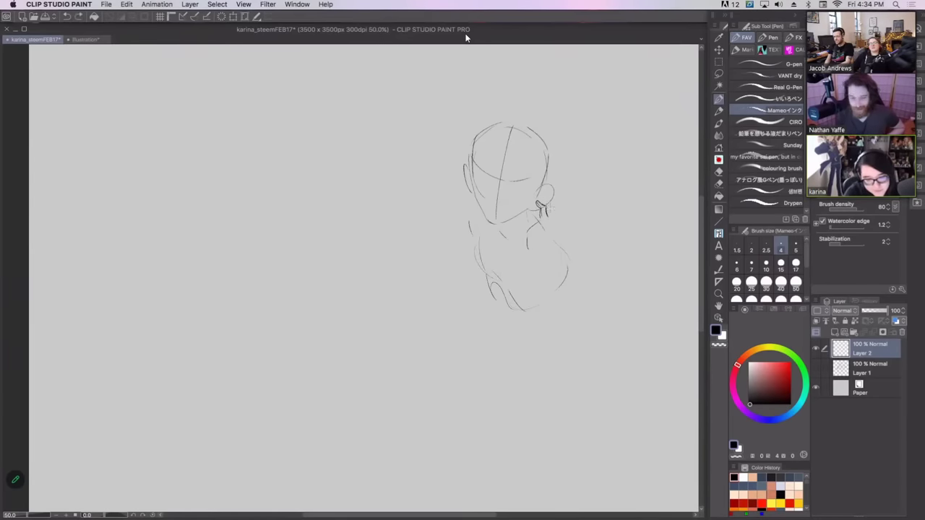
key(ctrl+z)
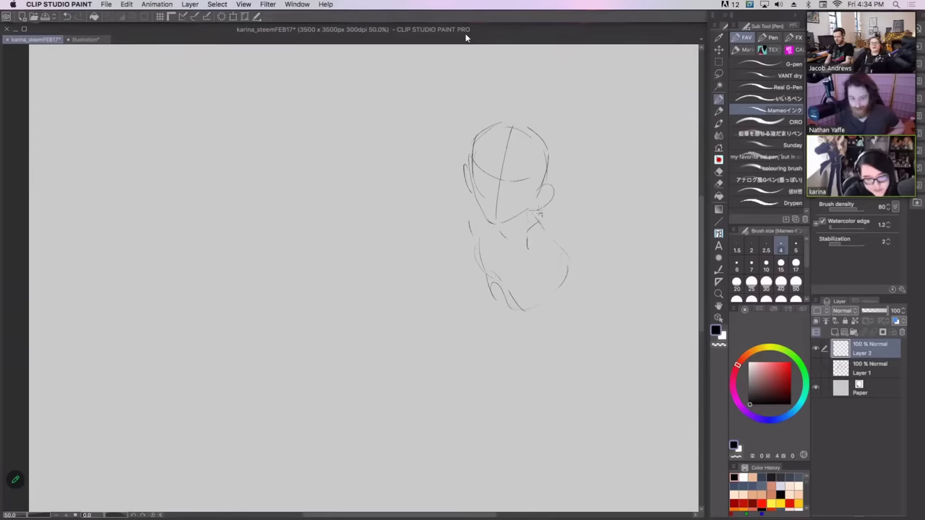
- Sketch a raised hand with bent fingers and a wrist just below the near ear
mouse_move(537, 211)
mouse_down()
mouse_move(549, 208)
mouse_move(556, 221)
mouse_move(551, 204)
mouse_up()
drag(551, 204, 556, 216)
key(ctrl+y)
key(ctrl+y)
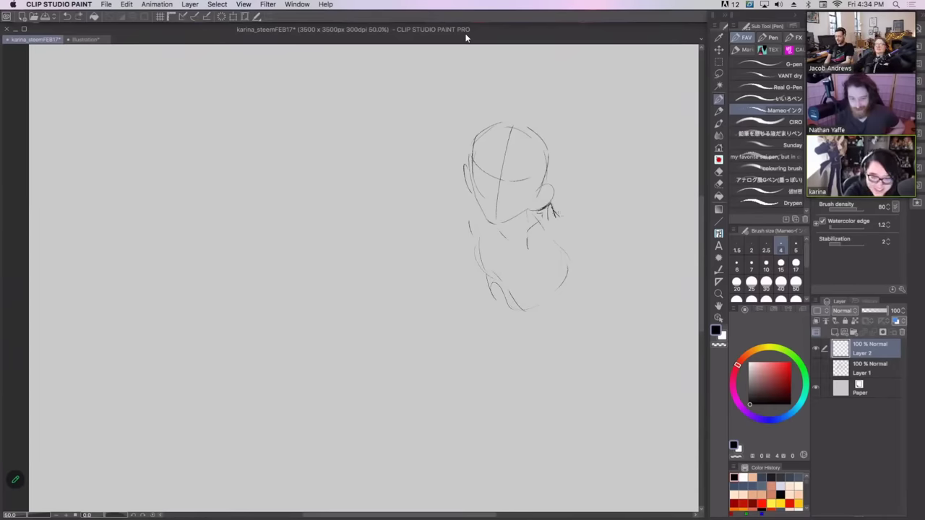
key(ctrl+y)
key(ctrl+y)
key(ctrl+y)
key(ctrl+y)
key(ctrl+y)
key(ctrl+y)
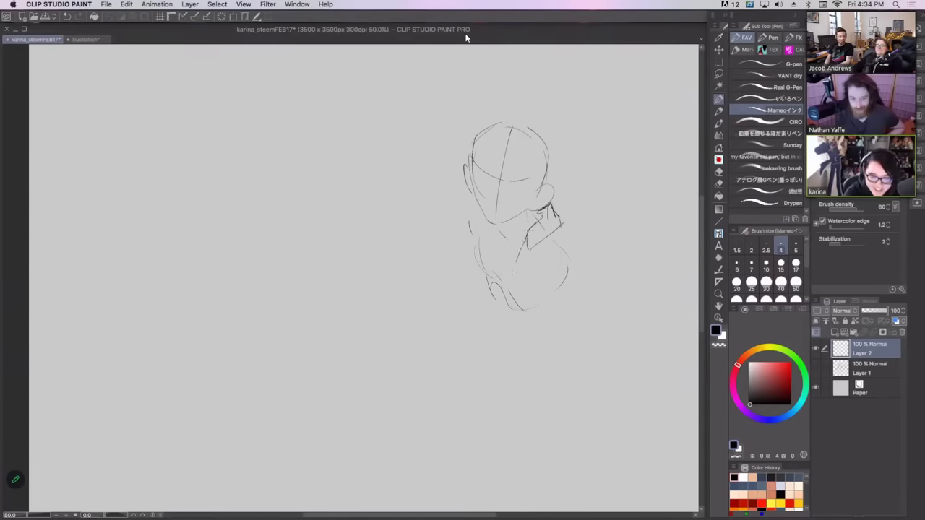
- Draw the near forearm from the hand down to a rounded elbow below the chest, and start the outer shoulder curve
key(ctrl+y)
key(ctrl+y)
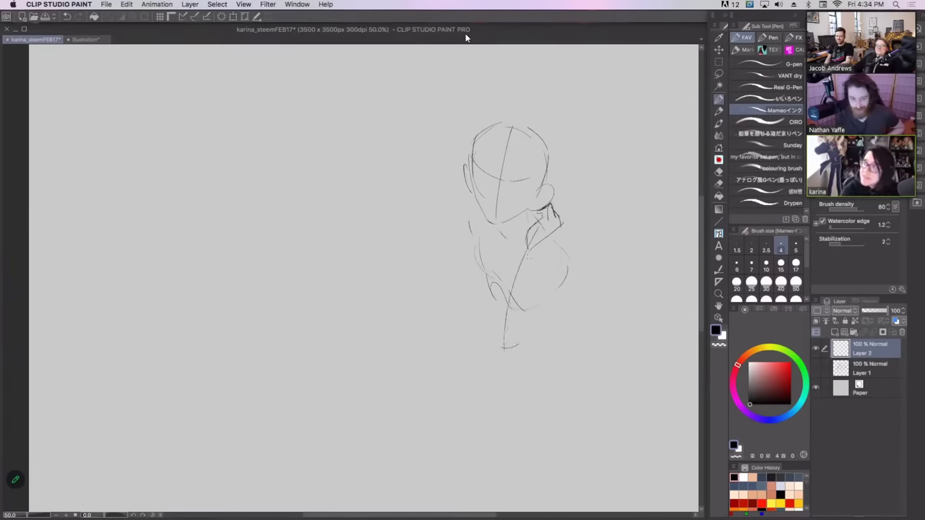
key(ctrl+y)
key(ctrl+y)
key(ctrl+y)
key(ctrl+y)
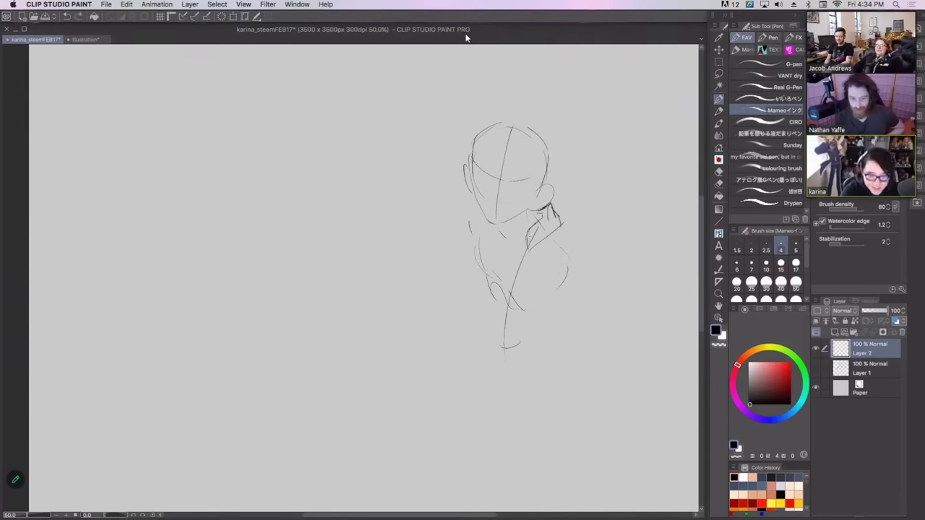
key(ctrl+y)
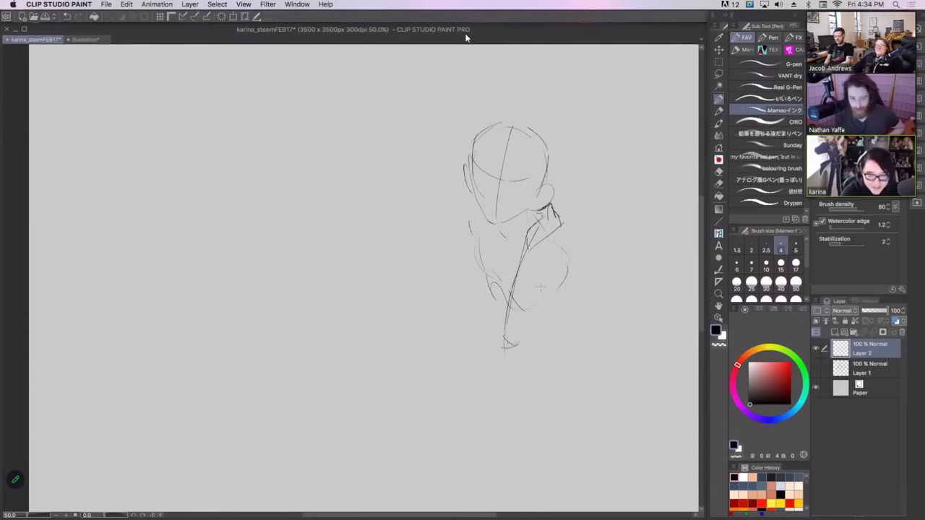
key(ctrl+y)
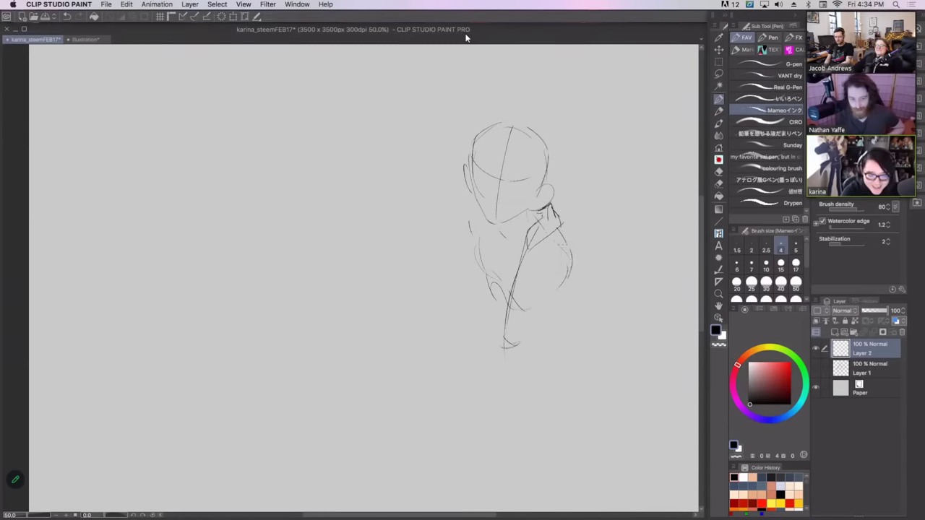
- Draw the near upper arm's inner and outer lines from the shoulder down to the elbow
drag(537, 247, 533, 278)
key(super+z)
drag(538, 238, 535, 270)
key(ctrl+y)
key(ctrl+y)
key(ctrl+y)
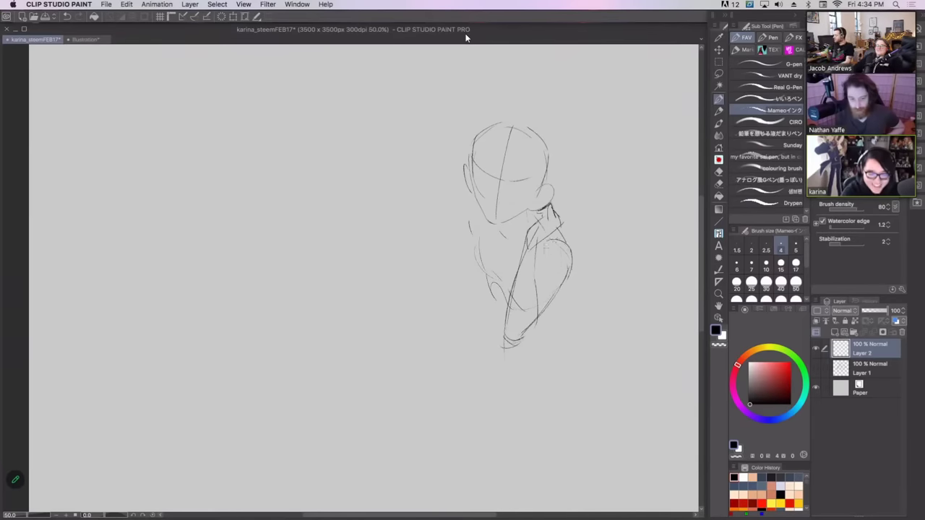
- Reinforce the near shoulder curve and sketch the far arm's contour along the front of the torso
drag(544, 240, 562, 265)
key(super+z)
key(super+z)
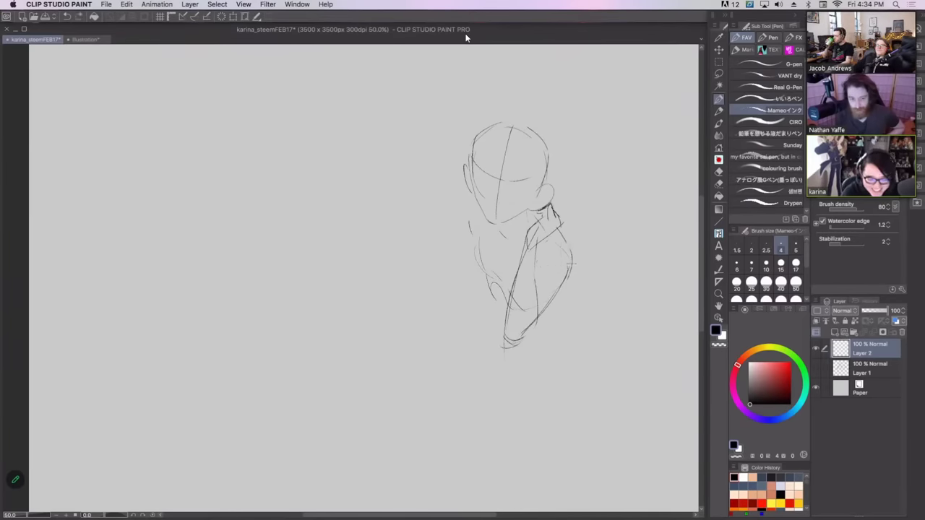
key(ctrl+y)
key(ctrl+y)
key(ctrl+y)
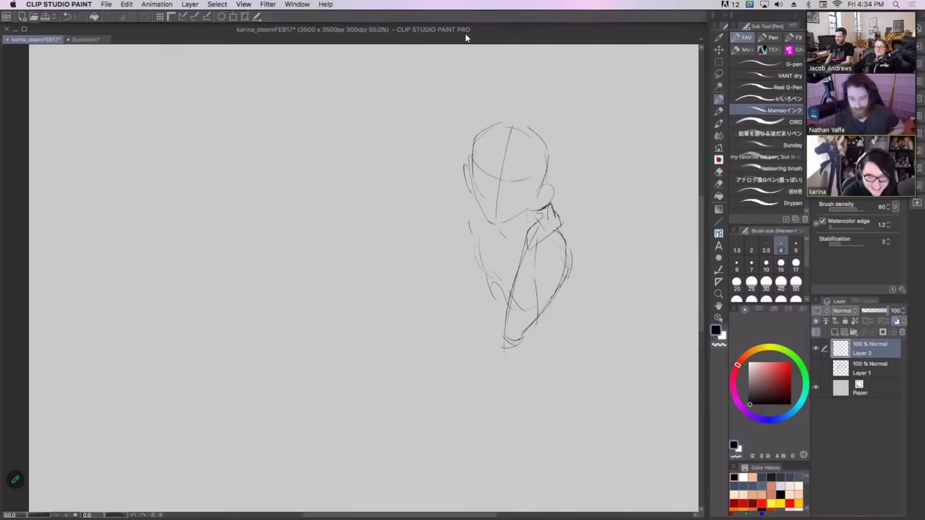
key(ctrl+y)
drag(479, 237, 470, 266)
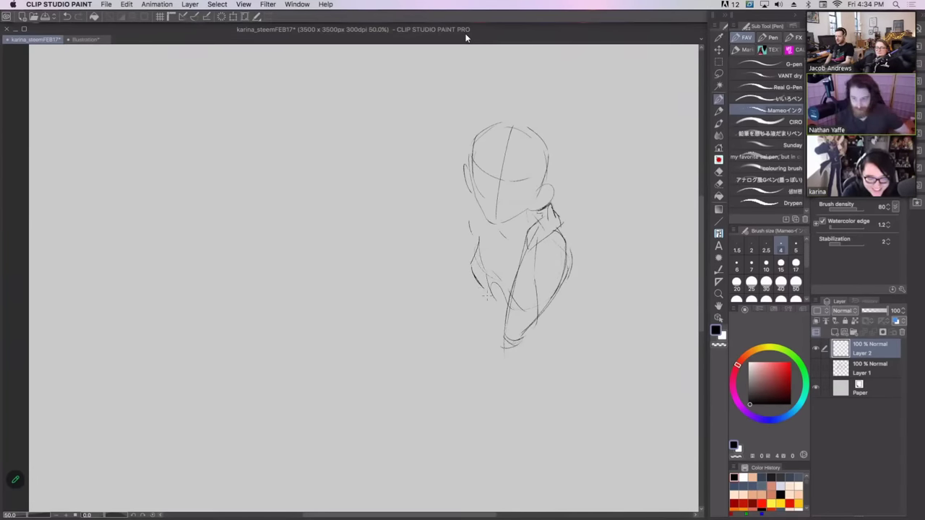
key(ctrl+y)
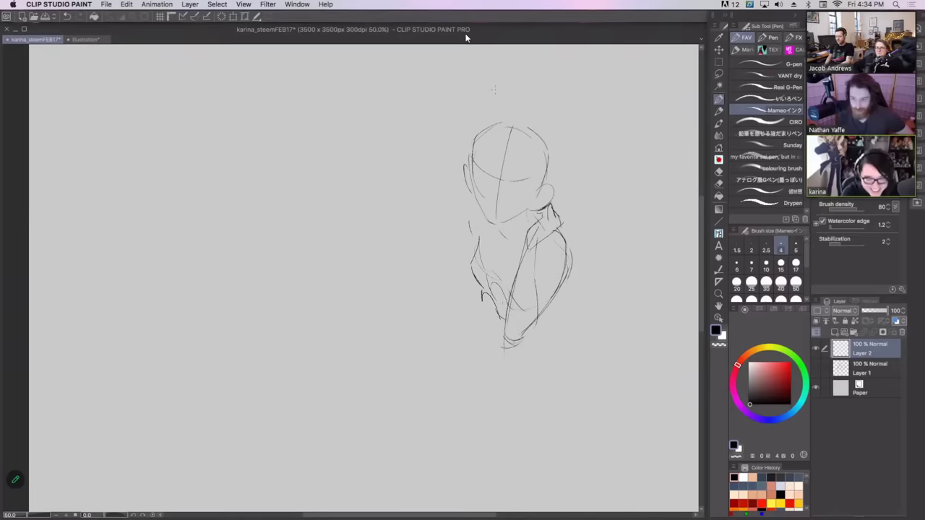
- Erase the finger details, wrist and upper forearm lines with the Quick Lasso Eraser
click(719, 183)
mouse_move(552, 235)
mouse_down()
mouse_move(527, 220)
mouse_move(562, 225)
mouse_up()
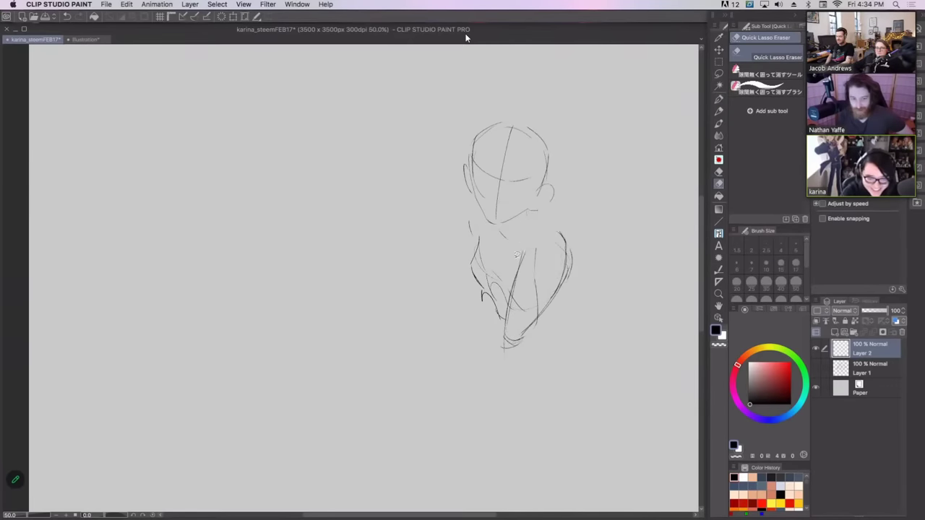
mouse_move(518, 254)
mouse_down()
mouse_move(502, 316)
mouse_move(515, 246)
mouse_move(544, 210)
mouse_move(516, 249)
mouse_up()
- Redraw the raised arm with a slim oval hand, a long rounded forearm and a curved upper arm
click(720, 99)
mouse_move(508, 301)
mouse_down()
mouse_move(510, 333)
mouse_move(525, 332)
mouse_up()
mouse_move(526, 240)
mouse_down()
mouse_move(535, 327)
mouse_move(523, 264)
mouse_move(539, 307)
mouse_move(525, 336)
mouse_up()
key(super+z)
key(super+z)
key(super+z)
key(super+z)
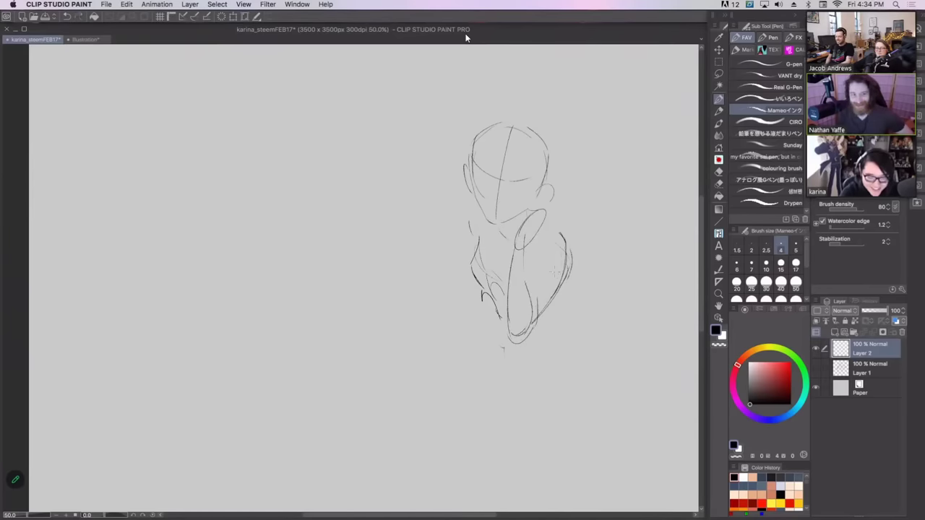
drag(558, 247, 535, 316)
drag(539, 235, 558, 226)
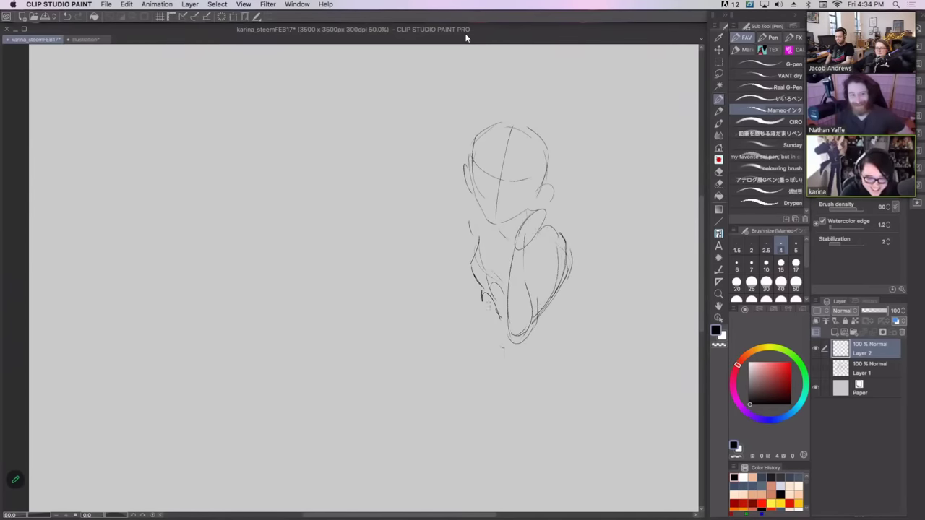
mouse_move(480, 318)
mouse_down()
mouse_move(471, 370)
mouse_move(478, 391)
mouse_up()
drag(470, 398, 532, 374)
key(super+z)
key(super+z)
key(super+z)
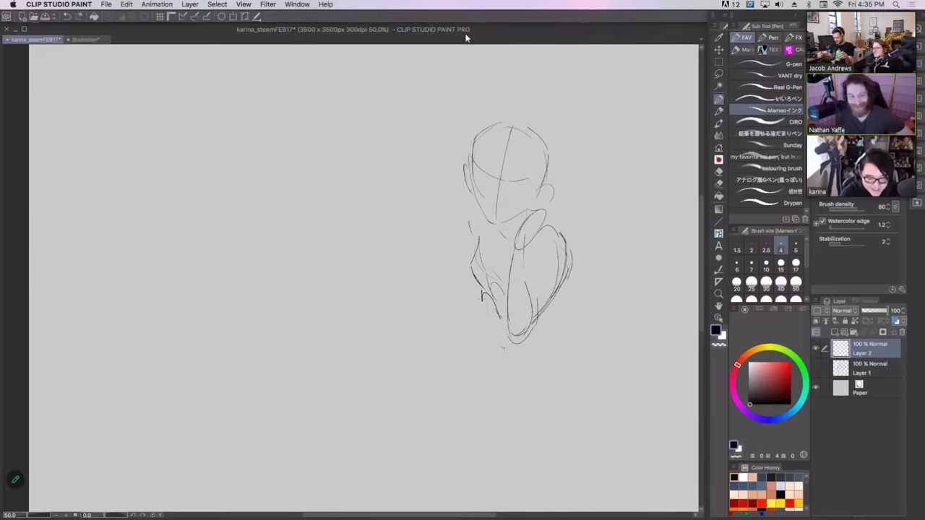
- Rough in the waist and hips with light strokes, and draw the back line from the near arm down to the seat
mouse_move(473, 326)
mouse_down()
mouse_move(450, 362)
mouse_move(460, 399)
mouse_move(518, 399)
mouse_up()
key(ctrl+z)
key(ctrl+z)
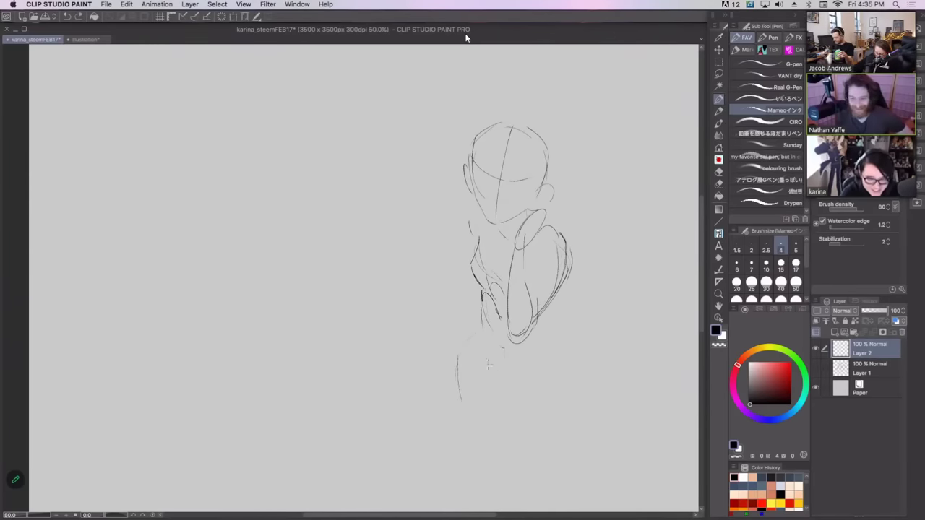
key(ctrl+z)
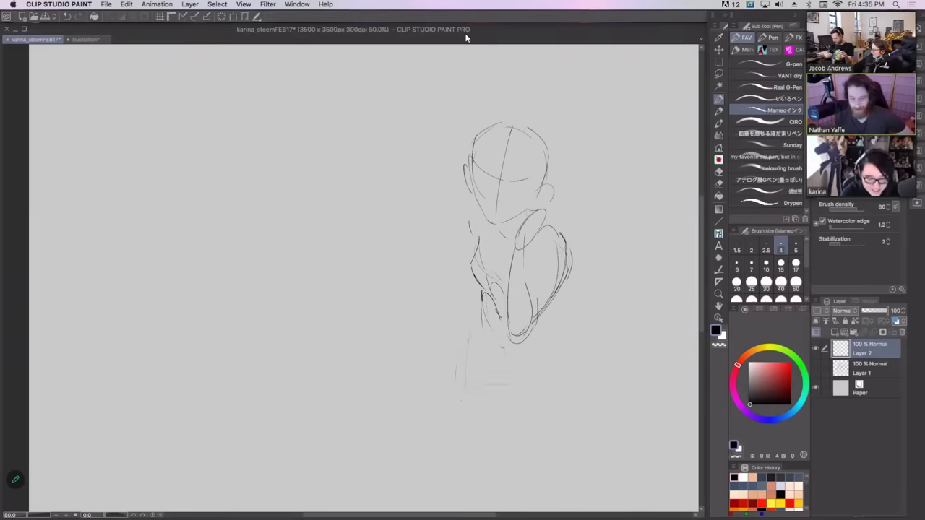
drag(561, 287, 536, 354)
key(ctrl+z)
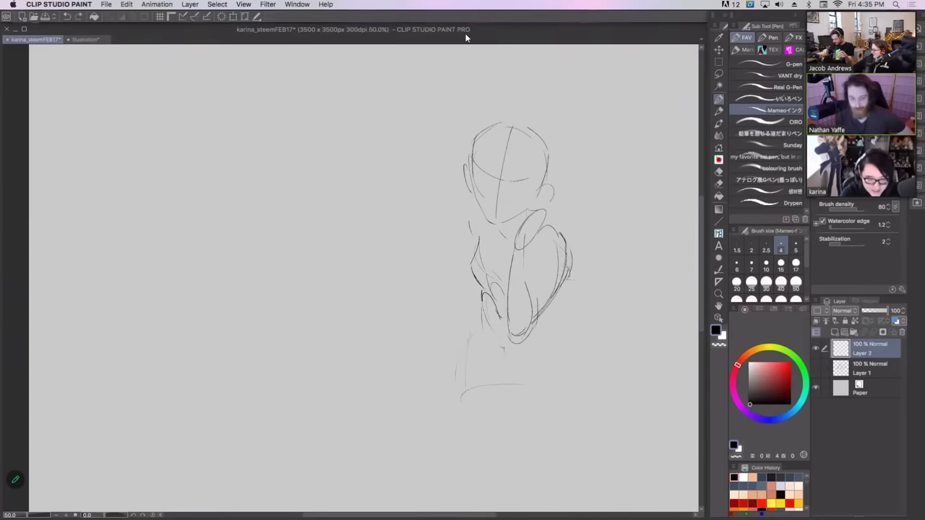
drag(569, 279, 548, 344)
drag(539, 363, 528, 398)
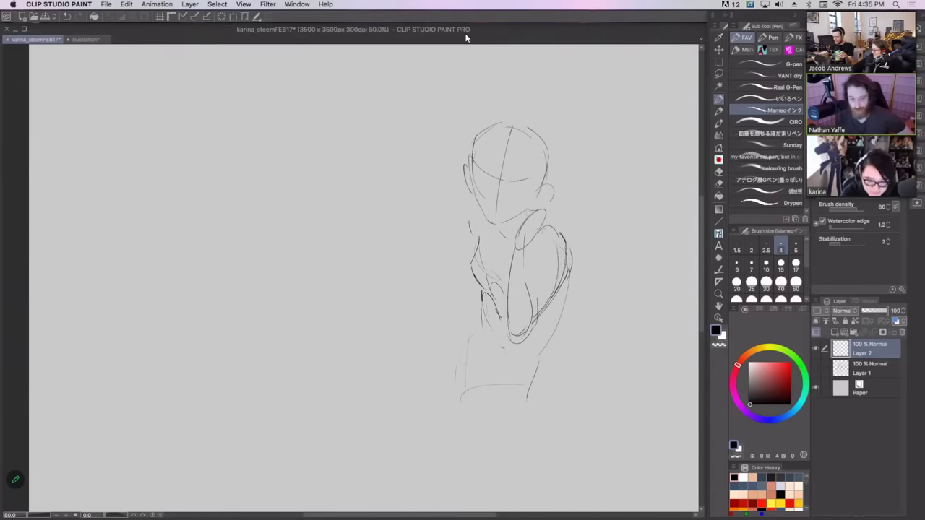
- Redraw the near shoulder curve further in, erase the old outer shoulder lines, and add a closer lower-back stroke
mouse_move(539, 233)
mouse_down()
mouse_move(548, 237)
mouse_move(555, 281)
mouse_move(535, 310)
mouse_move(559, 284)
mouse_move(565, 307)
mouse_up()
click(718, 185)
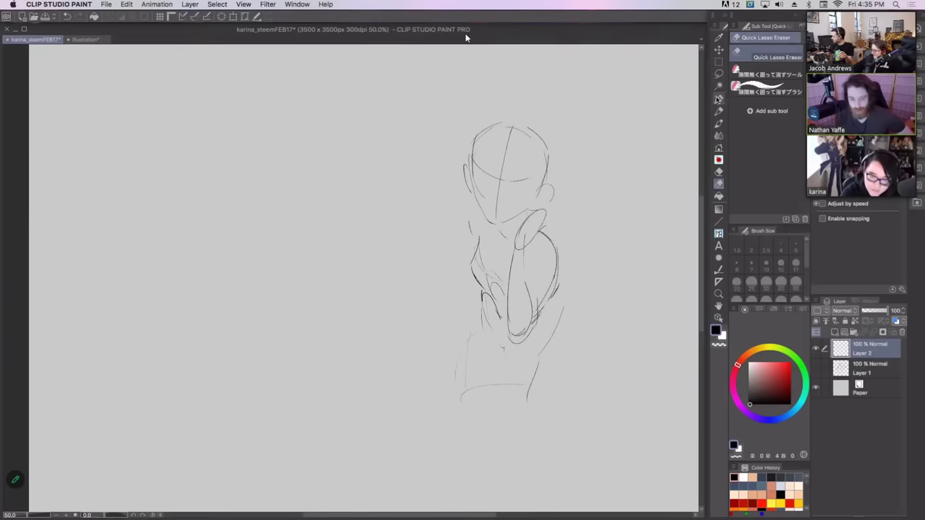
click(719, 99)
key(super+z)
drag(558, 261, 527, 353)
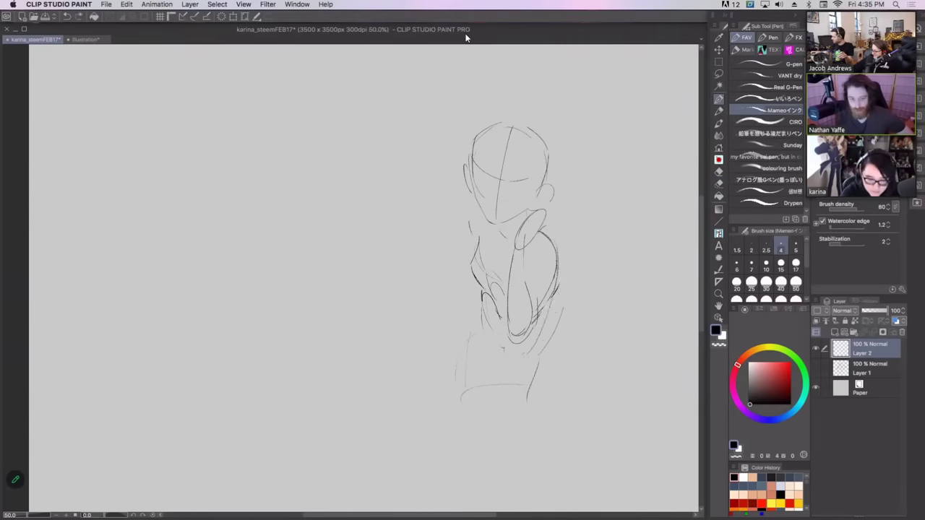
- Sketch the folded legs stretching forward from the hips, with thigh lines, knee curves and an underside line
mouse_move(481, 292)
mouse_down()
mouse_move(482, 323)
mouse_move(451, 363)
mouse_move(425, 425)
mouse_up()
key(super+z)
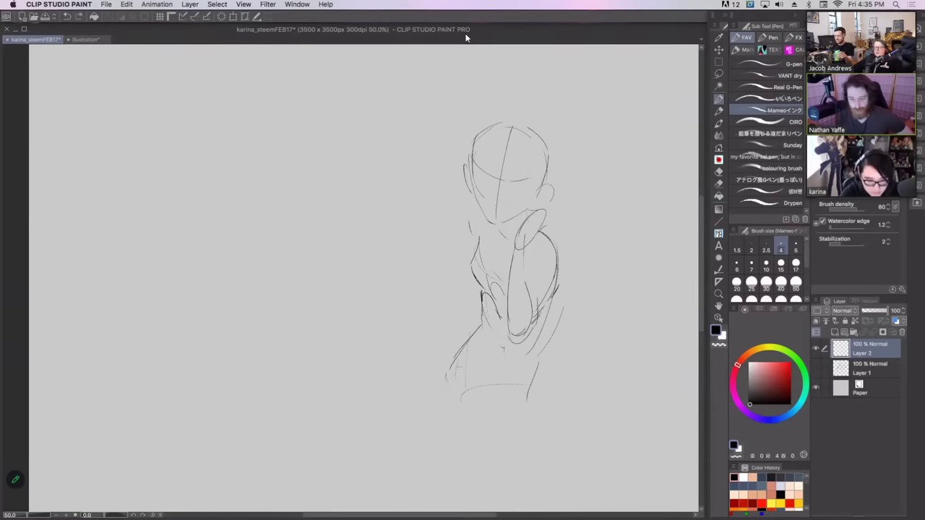
drag(474, 340, 352, 403)
mouse_move(528, 371)
mouse_down()
mouse_move(483, 375)
mouse_move(445, 414)
mouse_up()
drag(506, 420, 531, 409)
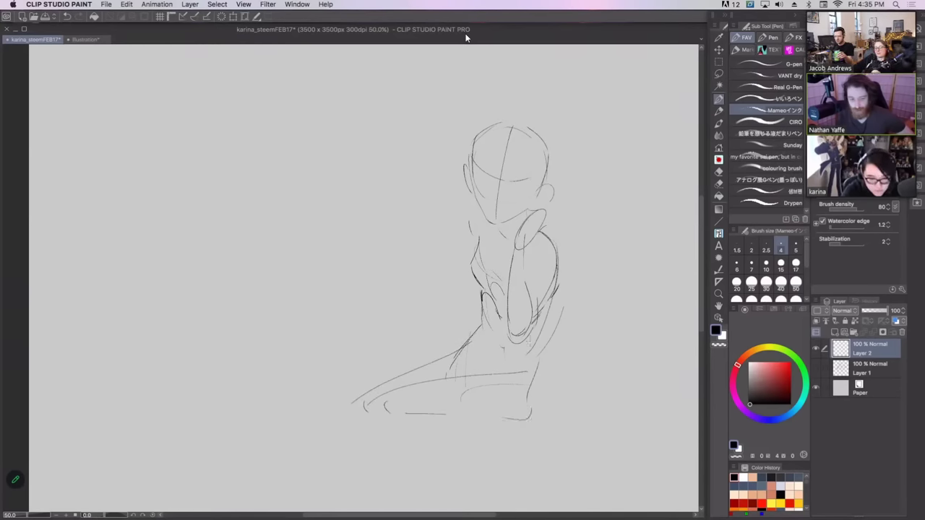
key(super+z)
drag(537, 370, 534, 414)
mouse_move(374, 389)
mouse_down()
mouse_move(471, 330)
mouse_move(416, 362)
mouse_move(461, 367)
mouse_move(439, 383)
mouse_up()
- Erase the overlapping thigh and knee lines, and redraw both legs with cleaner contours from hip to knee
click(718, 184)
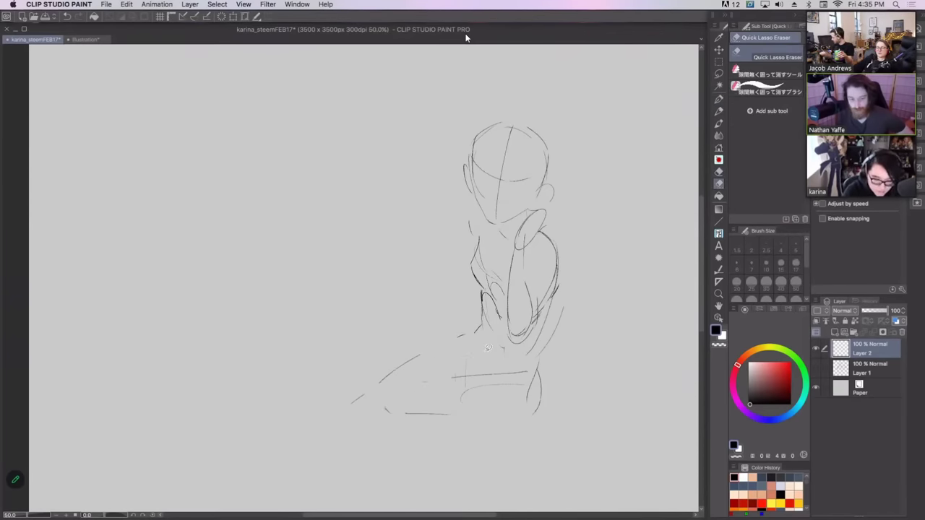
click(719, 99)
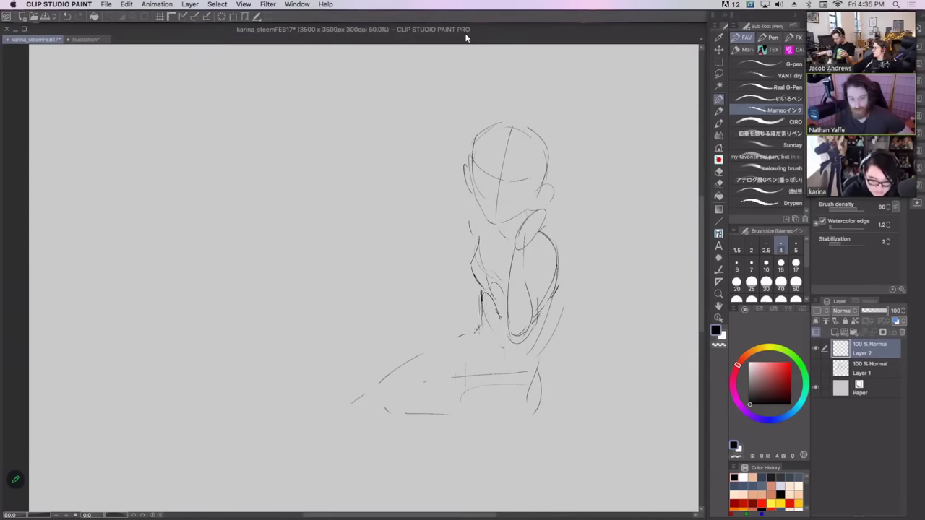
mouse_move(469, 331)
mouse_down()
mouse_move(356, 399)
mouse_move(373, 412)
mouse_move(461, 379)
mouse_move(539, 393)
mouse_up()
key(super+z)
drag(402, 423, 528, 404)
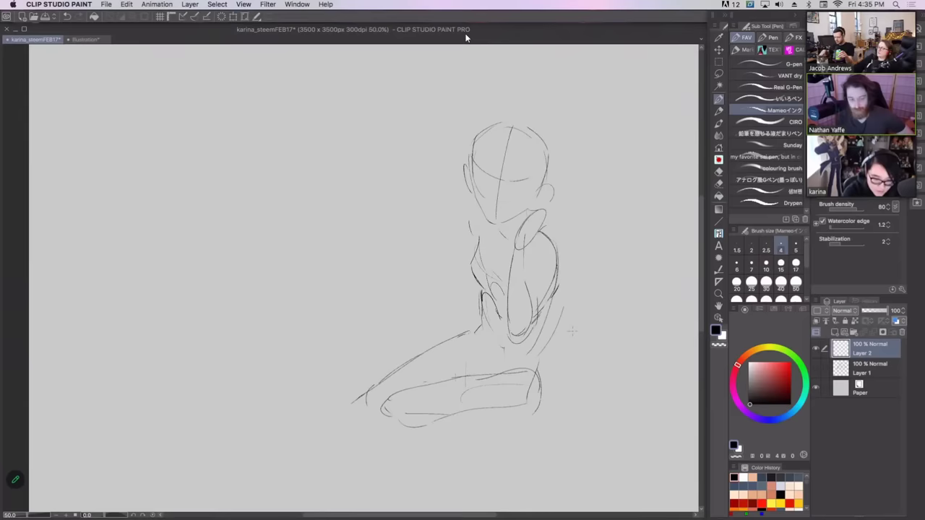
- Select the head and neck sketch with a freehand lasso
click(718, 73)
drag(508, 244, 449, 224)
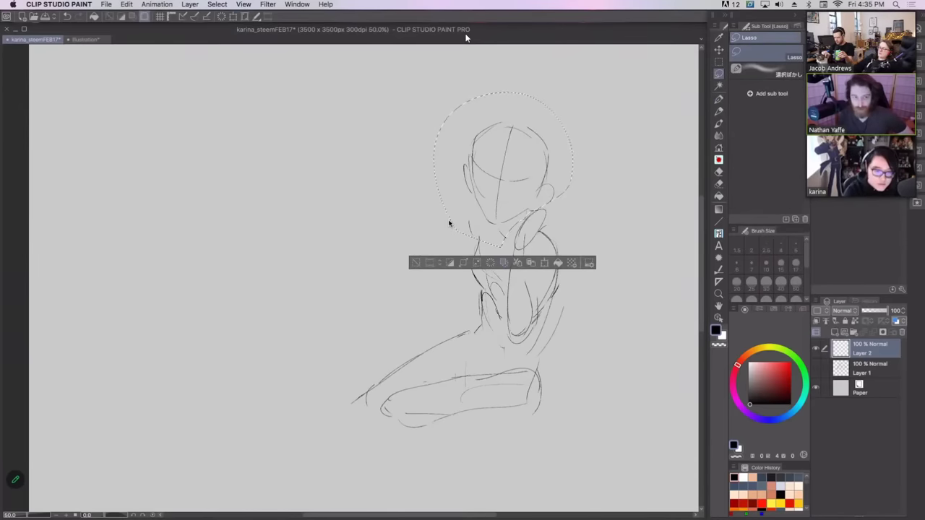
click(245, 15)
click(489, 234)
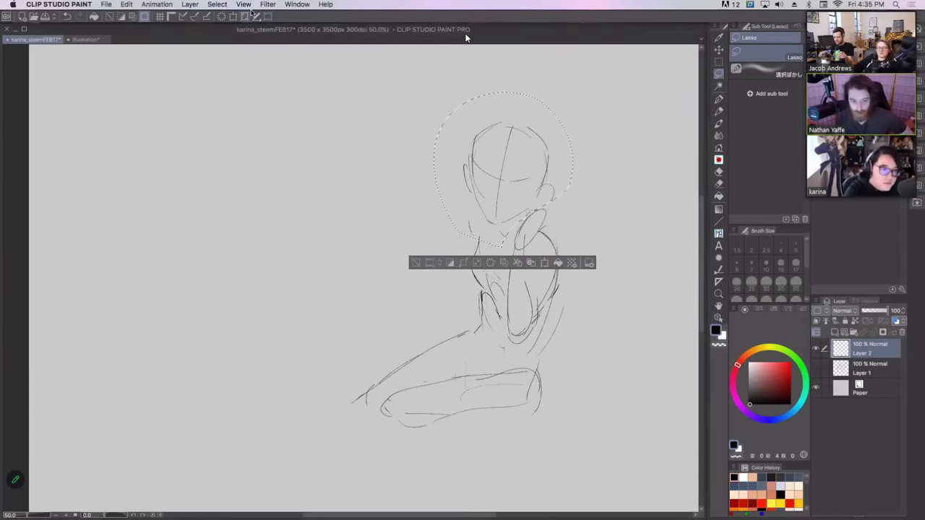
click(244, 16)
click(488, 233)
click(244, 15)
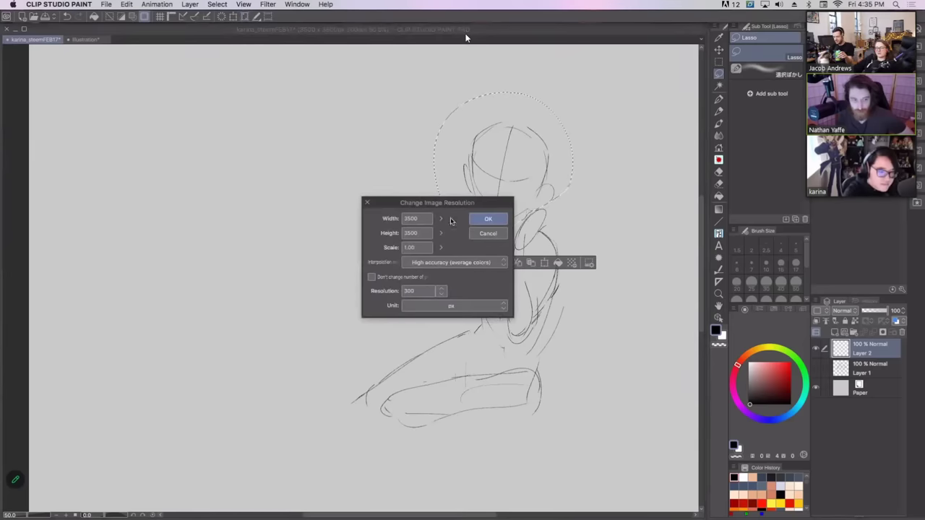
key(Escape)
- Scale the selected head sketch down slightly, shift it toward the raised hand, and clear the selection
key(super+t)
drag(433, 93, 444, 103)
drag(535, 172, 540, 172)
click(546, 264)
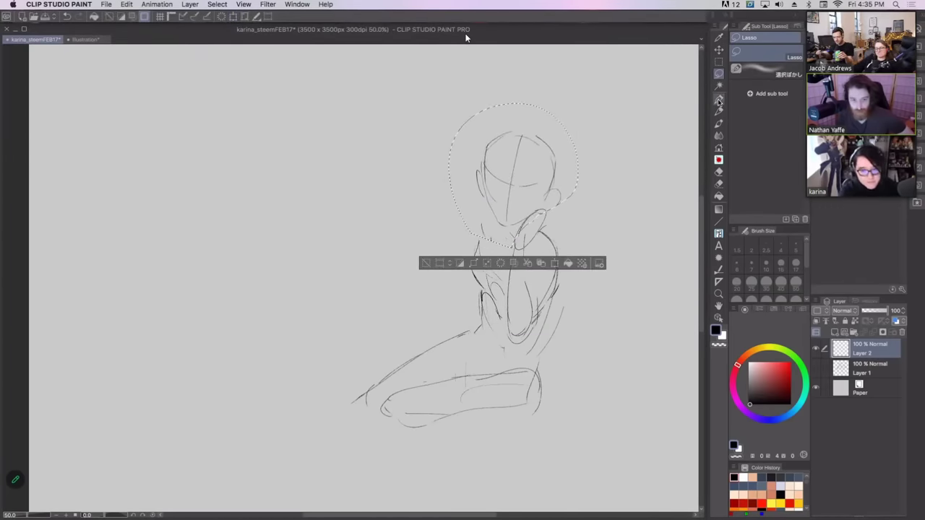
click(718, 99)
key(h)
key(h)
key(super+d)
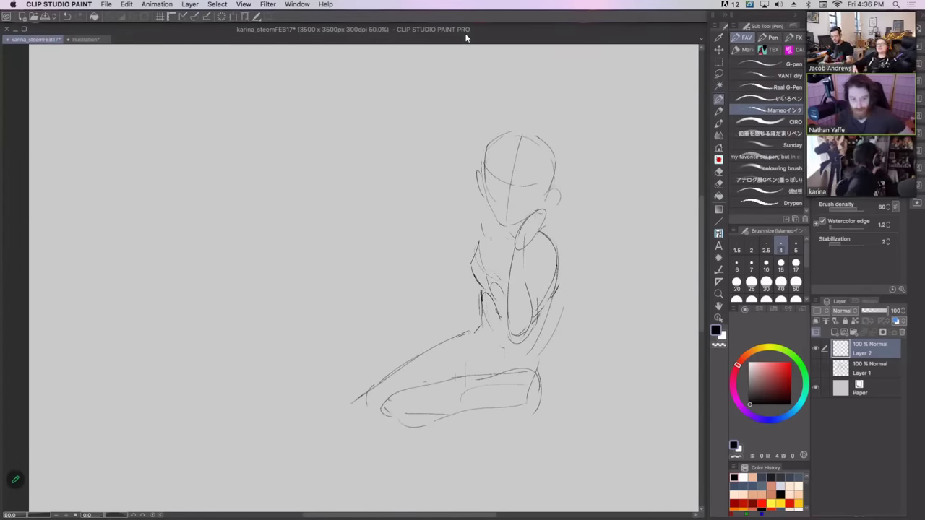
- Rough in the parted fringe with the Mameo ink pen, curving strands from the crown across the forehead toward the ear
mouse_move(532, 119)
mouse_down()
mouse_move(511, 188)
mouse_move(519, 198)
mouse_move(520, 190)
mouse_up()
drag(528, 153, 519, 189)
mouse_move(524, 133)
mouse_down()
mouse_move(540, 179)
mouse_move(552, 177)
mouse_up()
drag(553, 196, 545, 205)
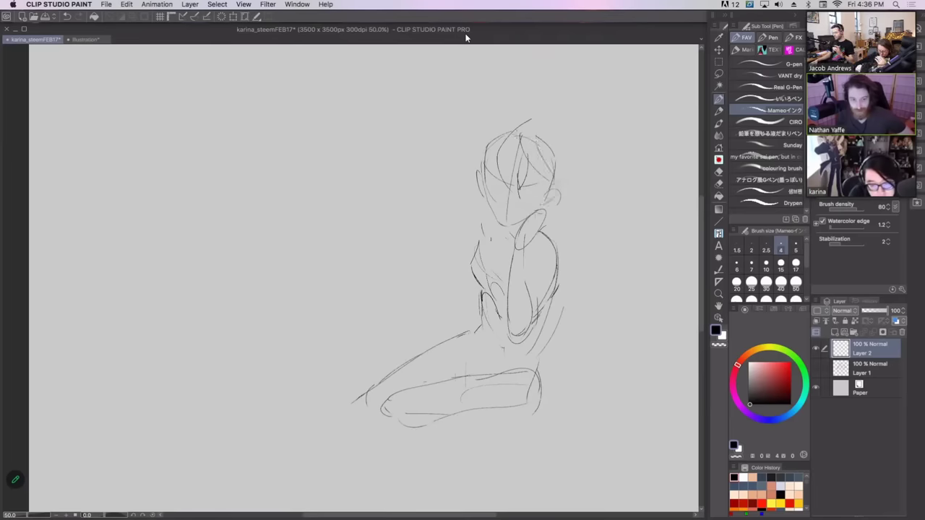
- Sketch the outer hair silhouette around the skull, with side locks and flicked tips at the crown and nape
mouse_move(513, 129)
mouse_down()
mouse_move(469, 163)
mouse_move(488, 199)
mouse_up()
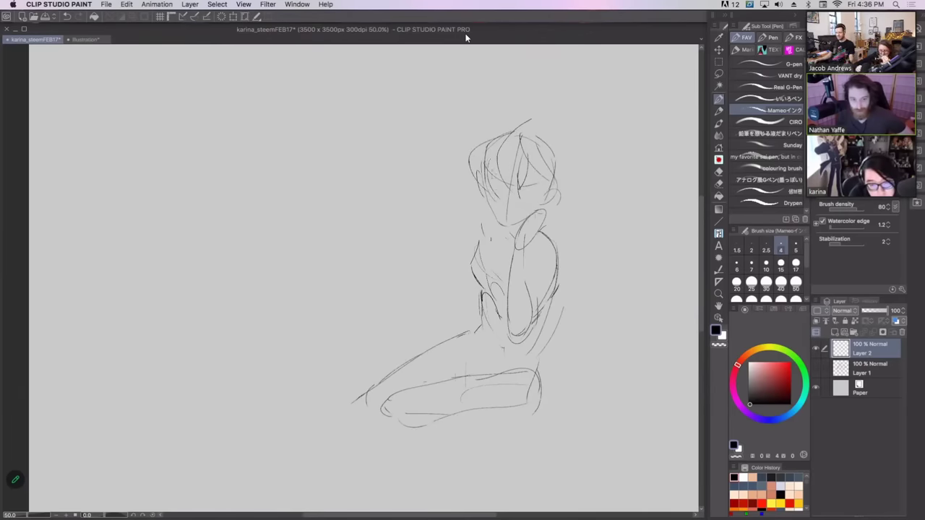
mouse_move(486, 143)
mouse_down()
mouse_move(531, 129)
mouse_move(559, 184)
mouse_up()
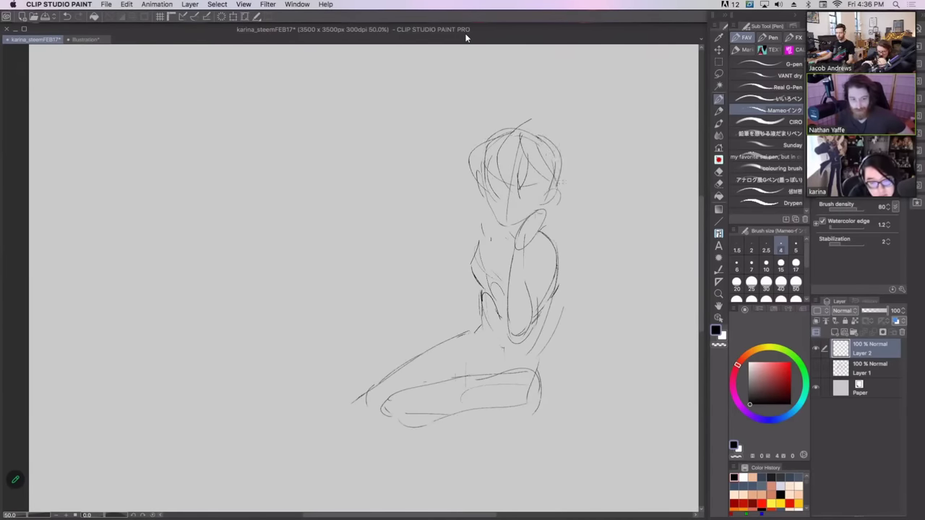
drag(554, 133, 561, 131)
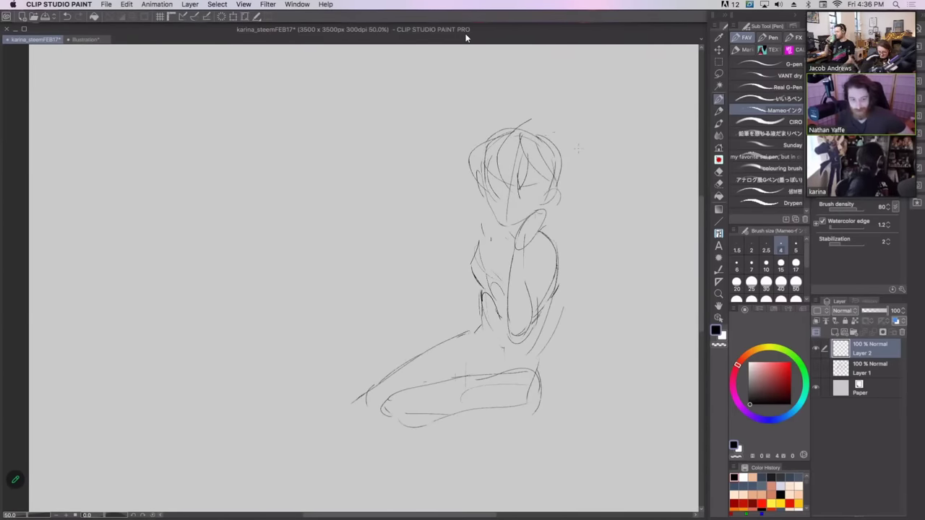
drag(544, 193, 527, 203)
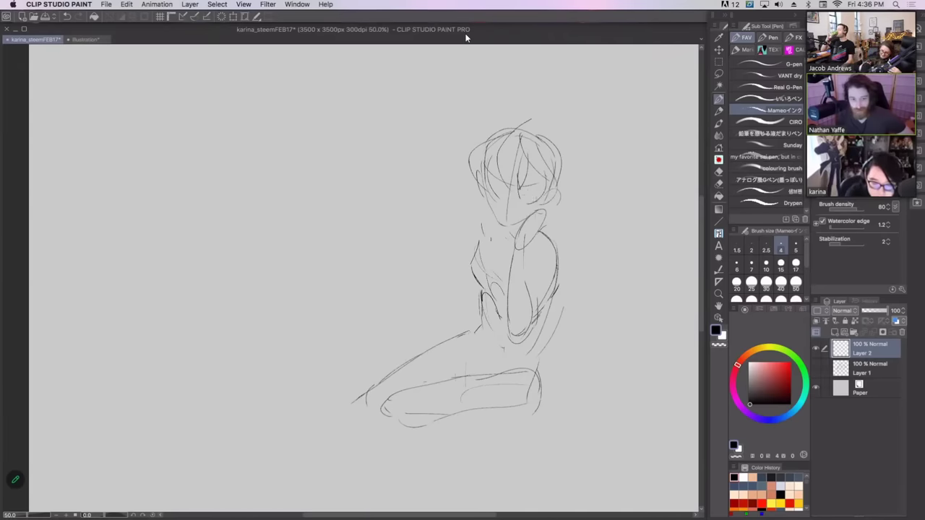
mouse_move(478, 181)
mouse_down()
mouse_move(484, 214)
mouse_move(486, 195)
mouse_up()
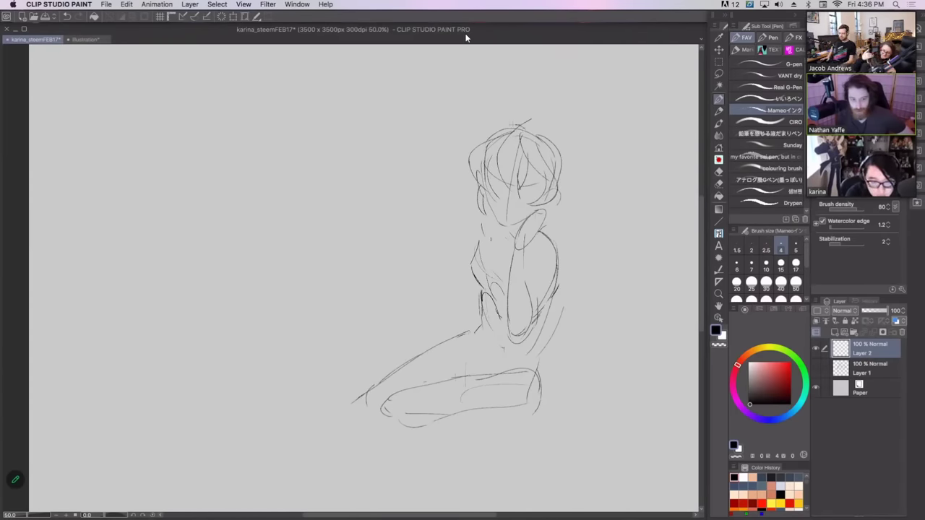
mouse_move(517, 126)
mouse_down()
mouse_move(467, 129)
mouse_move(492, 138)
mouse_move(470, 161)
mouse_move(507, 122)
mouse_move(551, 132)
mouse_move(584, 181)
mouse_move(561, 207)
mouse_up()
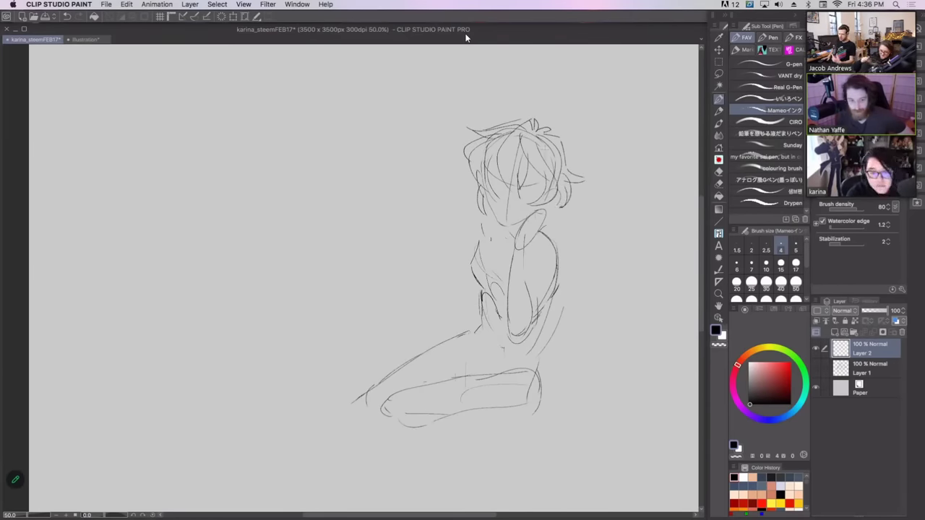
- Clear the skull guidelines inside the hair and ink the fringe and side locks with bold strokes at brush size 10
click(768, 269)
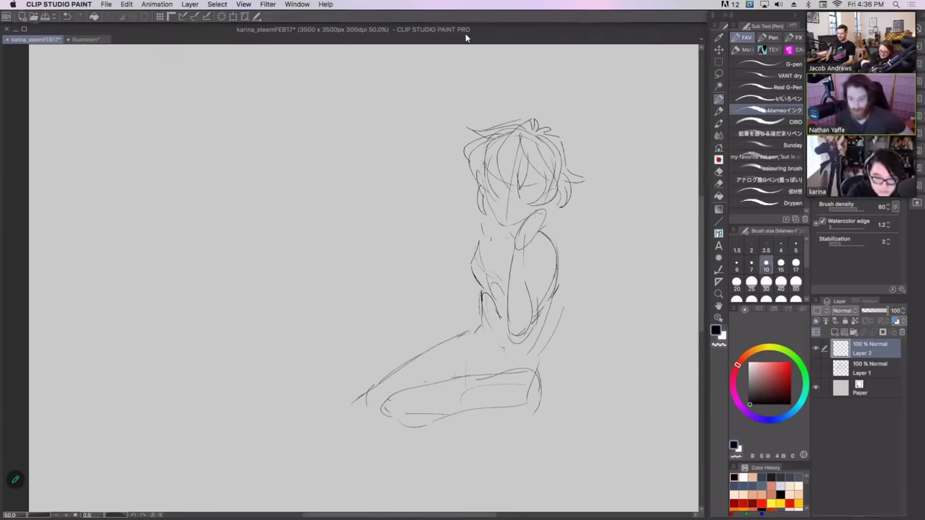
mouse_move(488, 148)
mouse_down()
mouse_move(508, 130)
mouse_move(535, 135)
mouse_move(515, 153)
mouse_move(509, 183)
mouse_up()
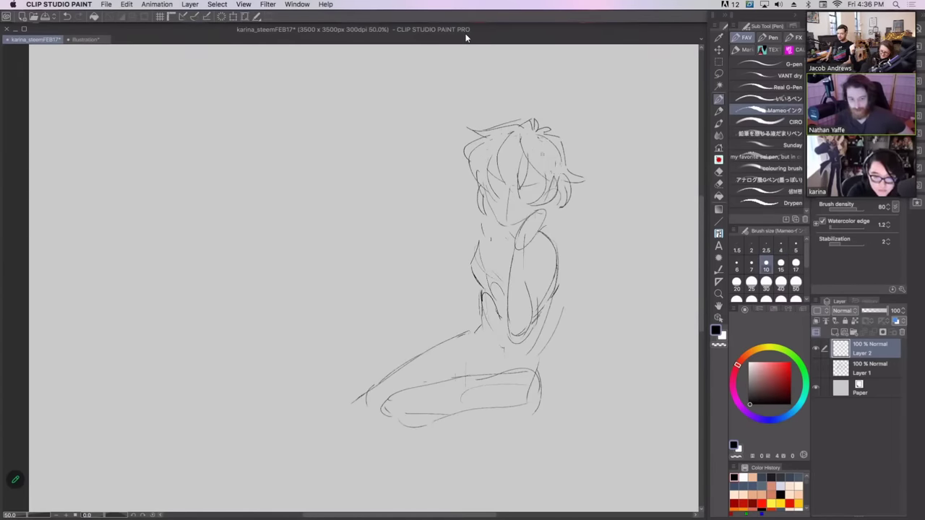
mouse_move(511, 133)
mouse_down()
mouse_move(497, 167)
mouse_move(512, 195)
mouse_up()
key(super+z)
mouse_move(513, 132)
mouse_down()
mouse_move(498, 170)
mouse_move(518, 195)
mouse_up()
drag(525, 154, 520, 189)
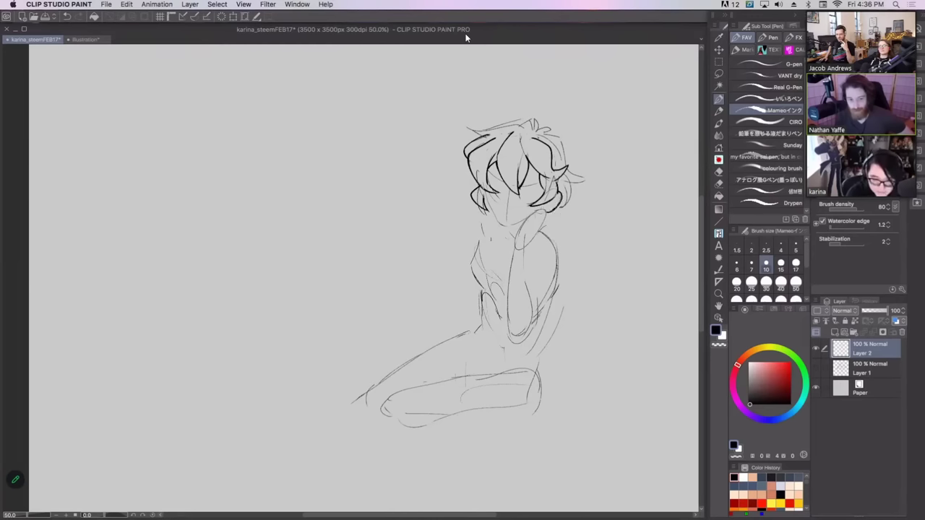
- Ink the visible eye and smiling mouth, and finish the crown and back hair beneath a rounded cap outline
drag(525, 188, 542, 194)
key(ctrl+z)
key(ctrl+z)
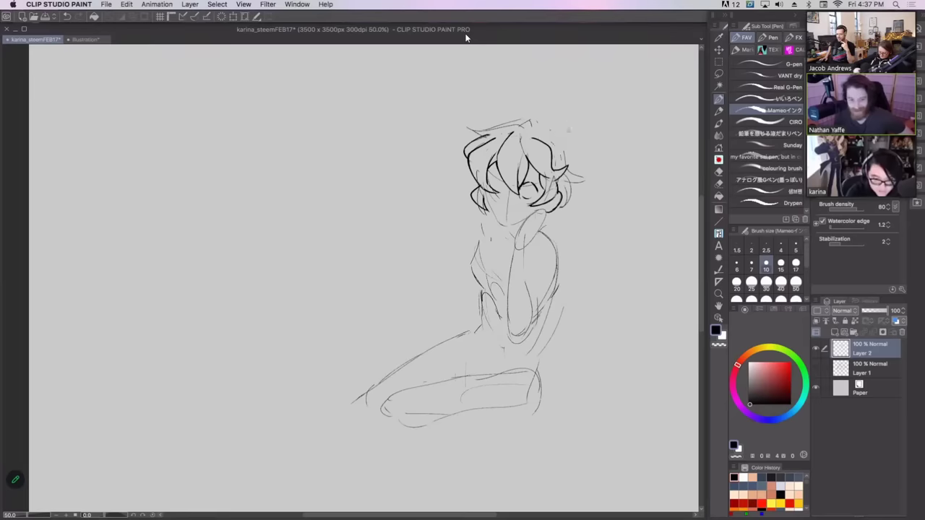
drag(521, 125, 533, 137)
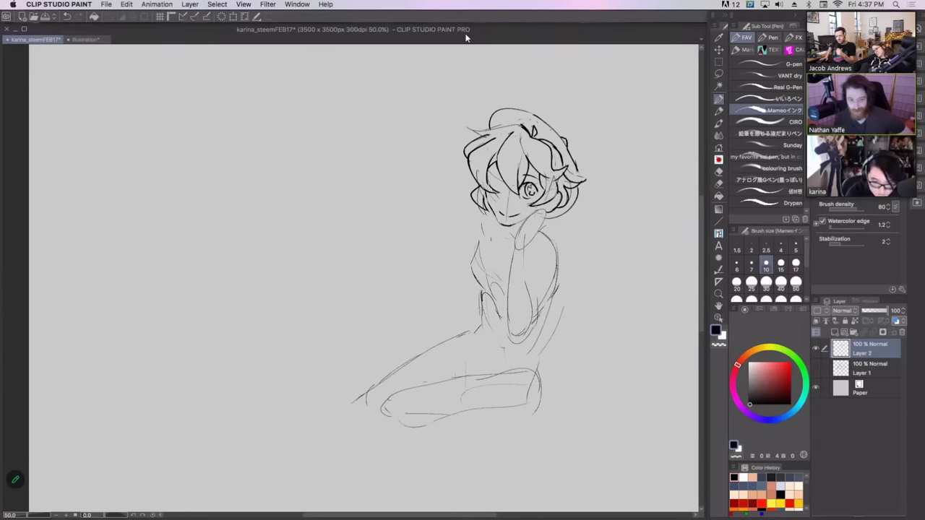
- Sketch a loose hair curl beyond the shaded side of the face and outline the far shoulder beneath it
drag(579, 197, 605, 243)
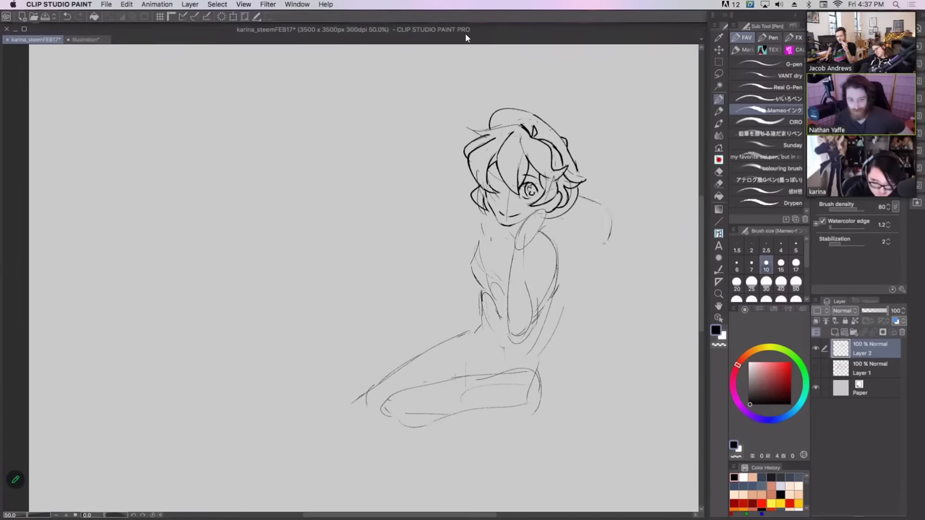
key(super+z)
drag(462, 194, 454, 232)
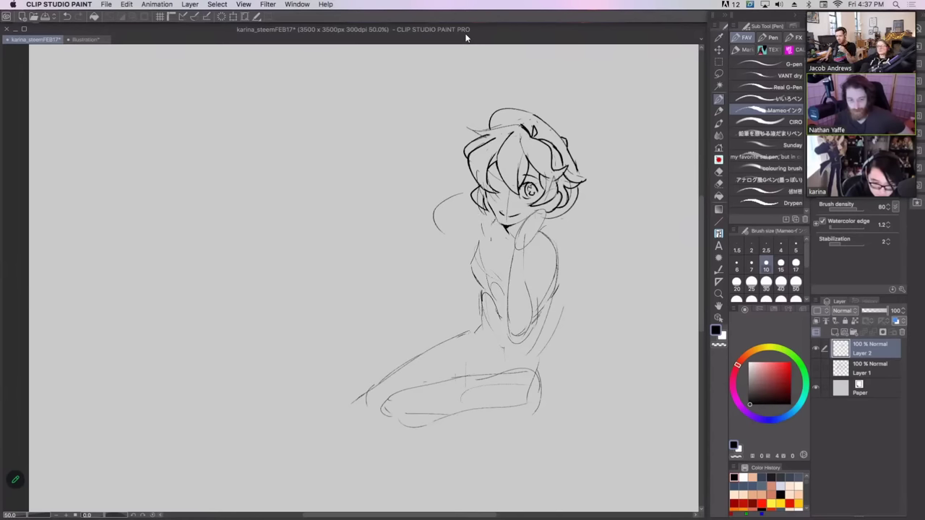
mouse_move(492, 222)
mouse_down()
mouse_move(472, 220)
mouse_move(470, 255)
mouse_up()
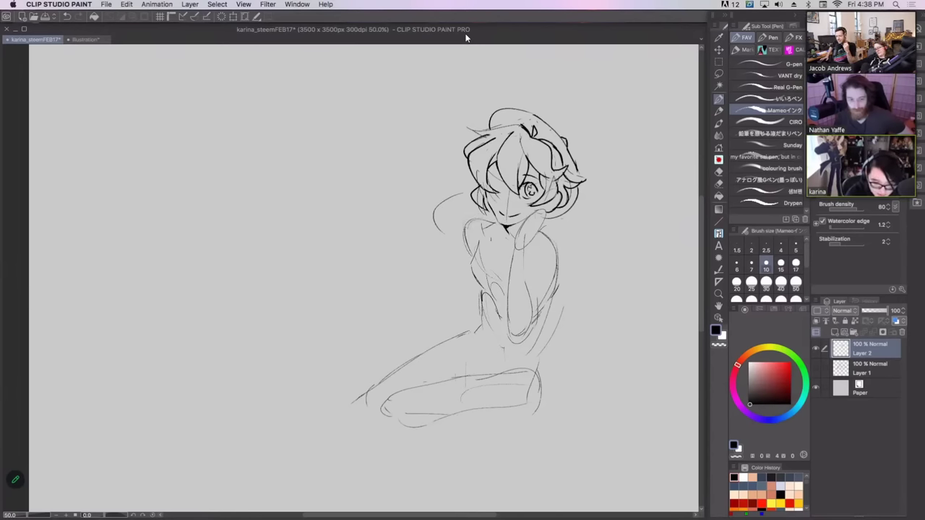
- Ink the side hair with a lock beside the chin, a long wavy strand flowing outward and a short flick behind the hand
drag(480, 203, 495, 249)
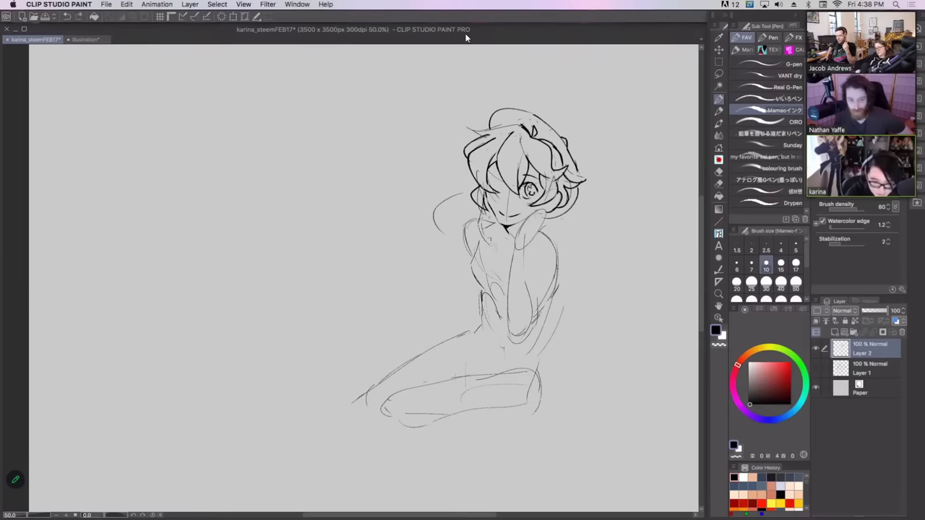
key(super+z)
mouse_move(480, 199)
mouse_down()
mouse_move(499, 237)
mouse_move(490, 227)
mouse_up()
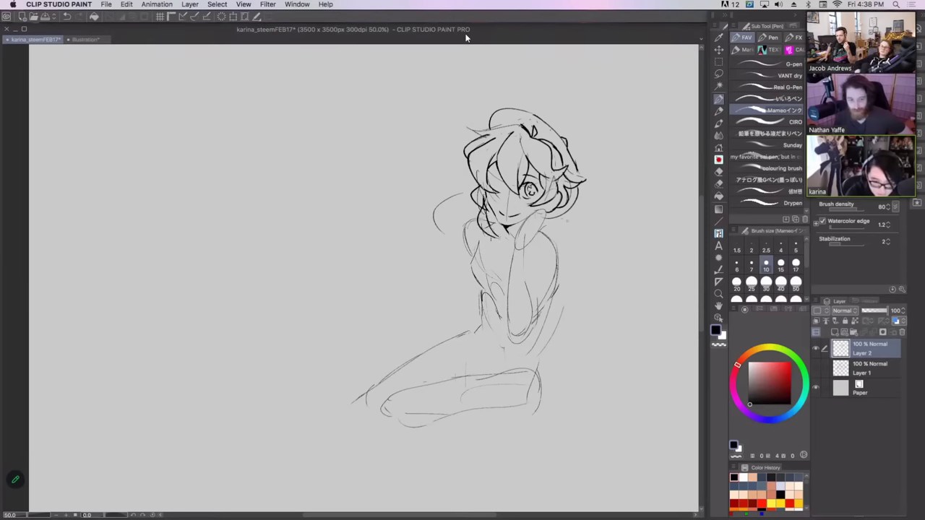
mouse_move(474, 174)
mouse_down()
mouse_move(432, 199)
mouse_move(430, 237)
mouse_move(412, 252)
mouse_up()
key(super+z)
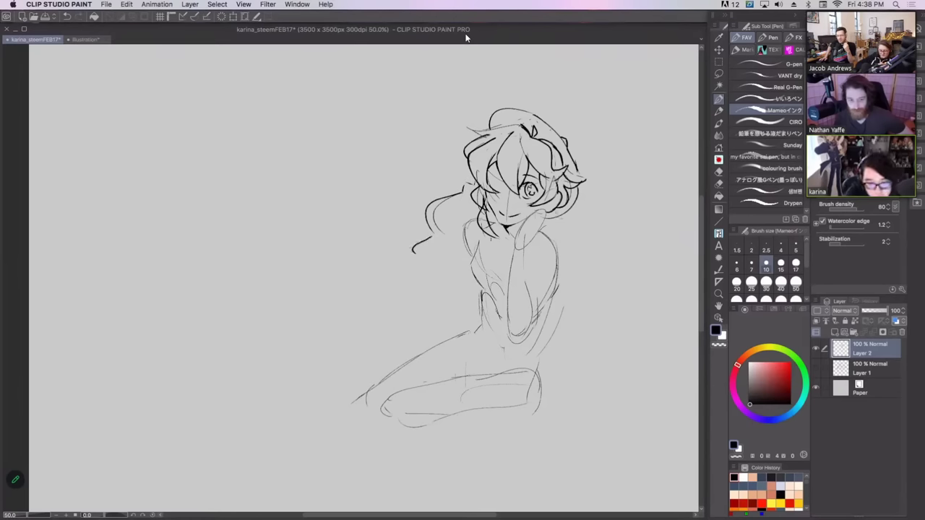
drag(557, 221, 560, 242)
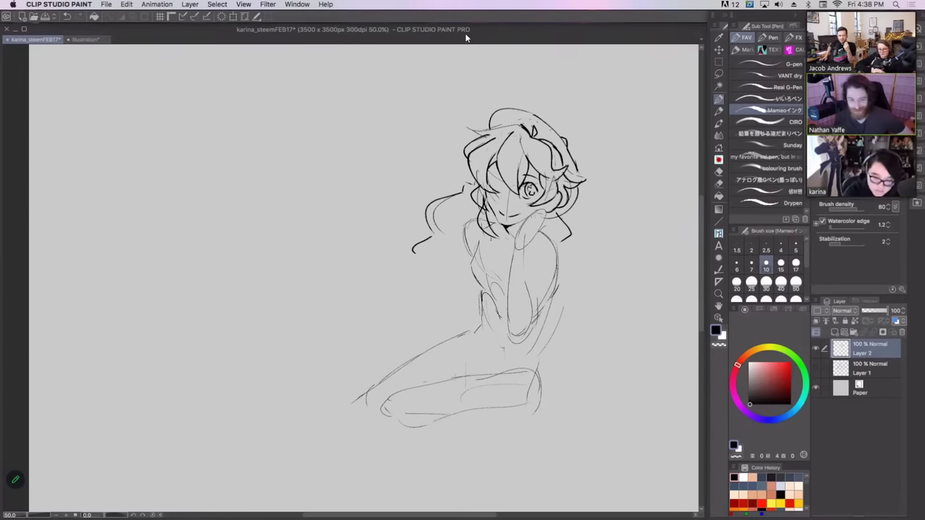
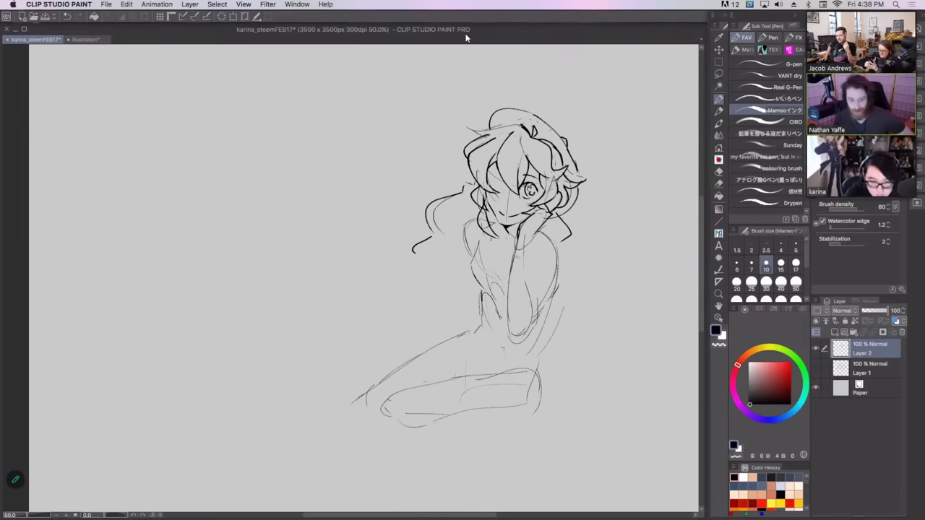
- Ink the inner edge of the raised forearm and the curved front contour of the chest down towards the waist
drag(526, 242, 524, 287)
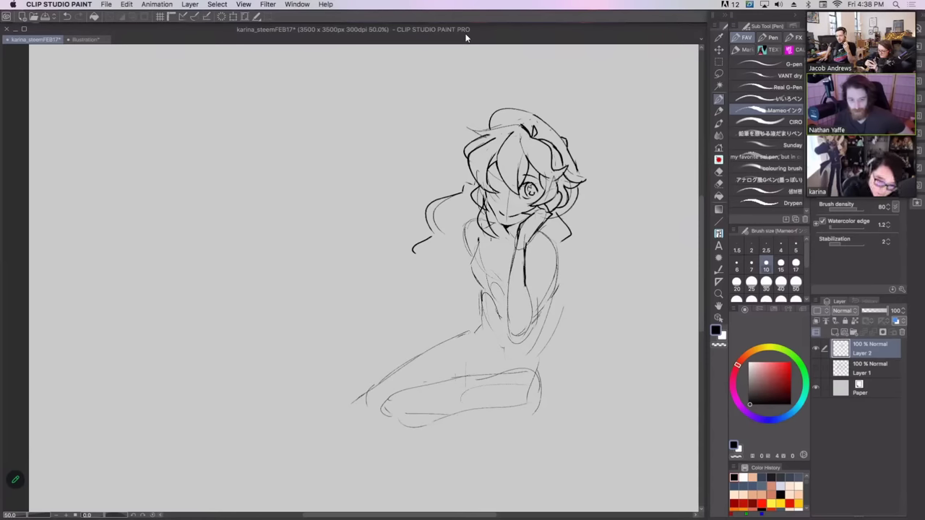
mouse_move(478, 246)
mouse_down()
mouse_move(468, 283)
mouse_move(482, 290)
mouse_up()
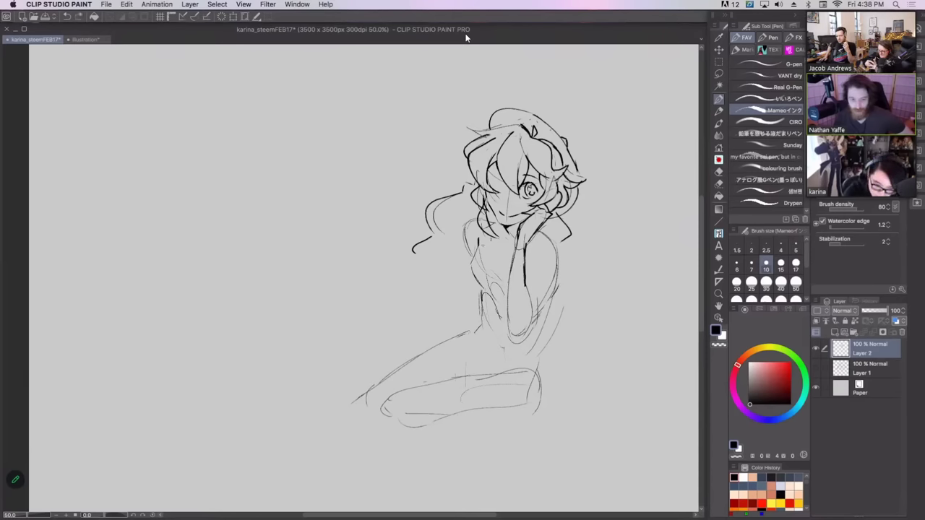
drag(479, 246, 481, 295)
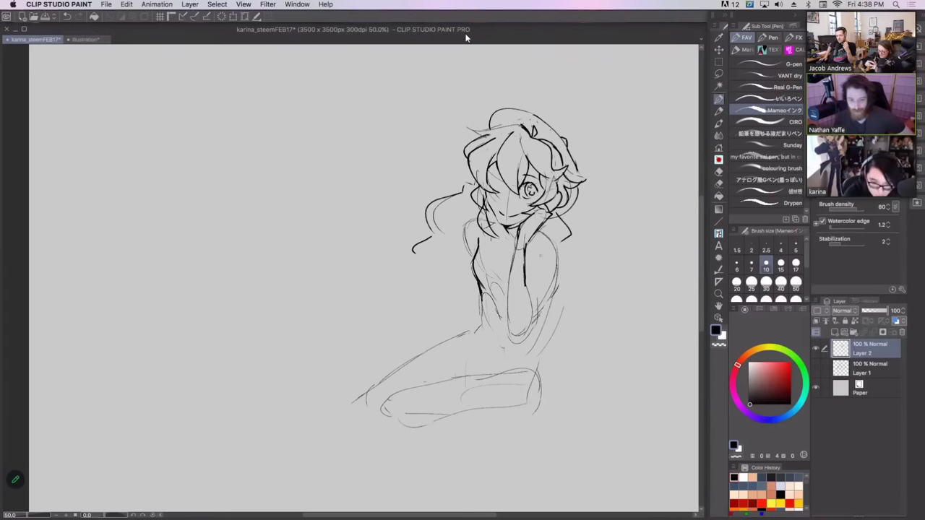
- Ink the upper contour of the front thigh from the hip down to a rounded knee, cleaning up doubled strokes near the hip
drag(428, 337, 474, 326)
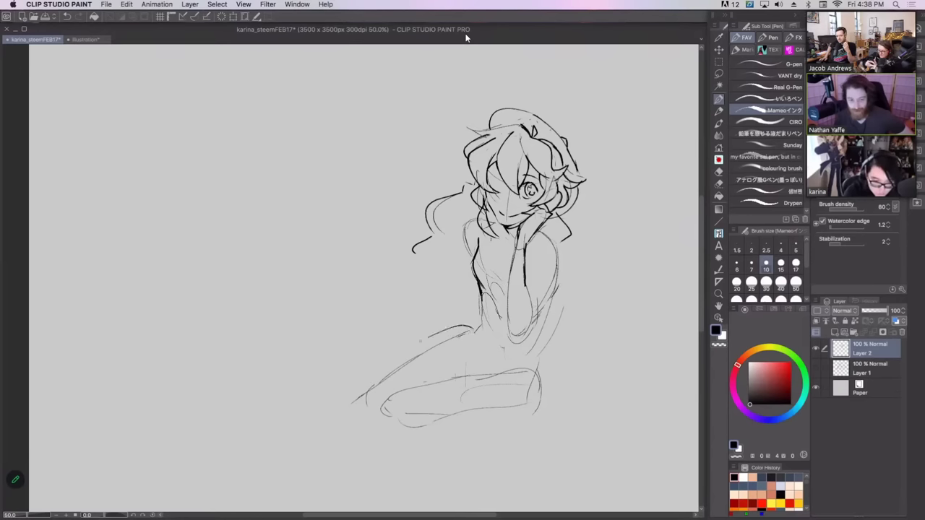
mouse_move(410, 348)
mouse_down()
mouse_move(345, 402)
mouse_move(368, 409)
mouse_up()
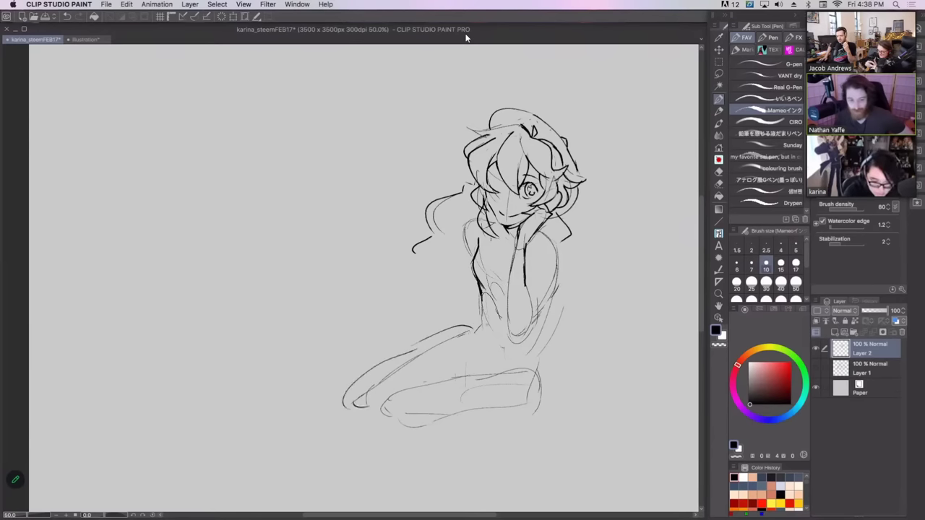
drag(436, 337, 474, 326)
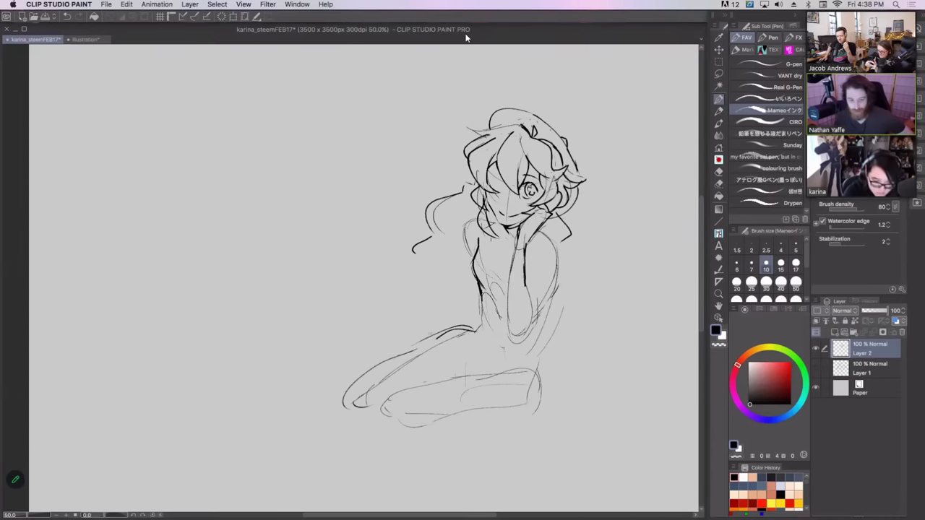
key(ctrl+z)
key(ctrl+z)
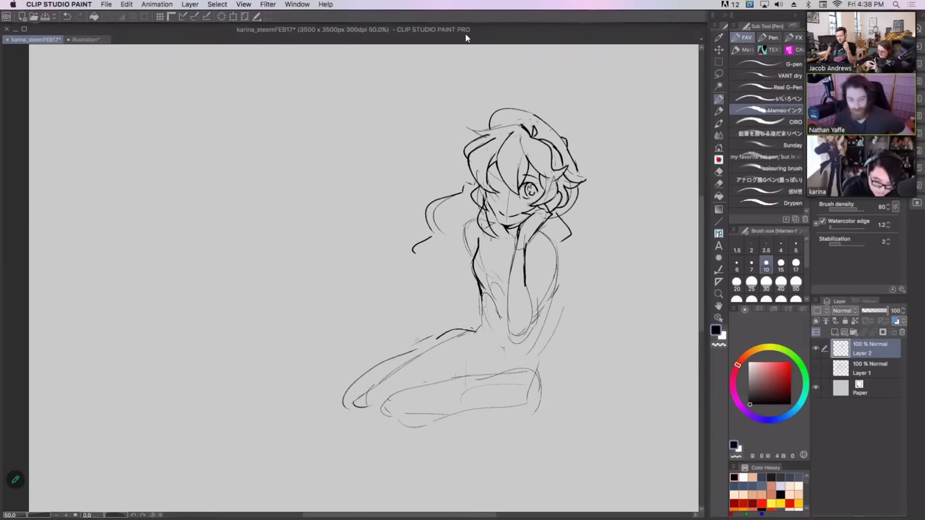
- Ink the lower torso edge down to the hip and add a curved waistline across the belly
mouse_move(482, 308)
mouse_down()
mouse_move(510, 319)
mouse_move(484, 326)
mouse_move(504, 335)
mouse_up()
key(ctrl+z)
drag(483, 322, 478, 333)
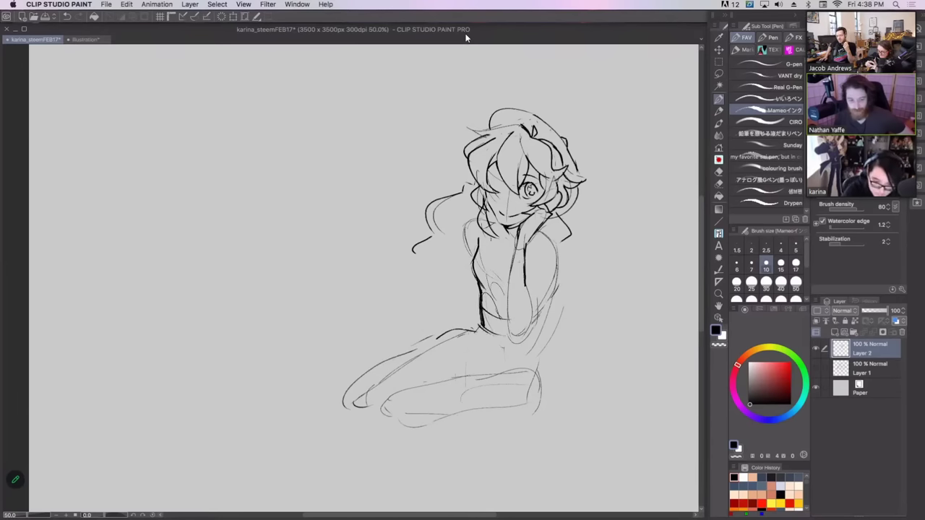
- Draw a wide cuff around the wrist of the raised arm and clean up the lines inside it
mouse_move(510, 248)
mouse_down()
mouse_move(509, 278)
mouse_move(526, 284)
mouse_move(523, 247)
mouse_move(530, 277)
mouse_up()
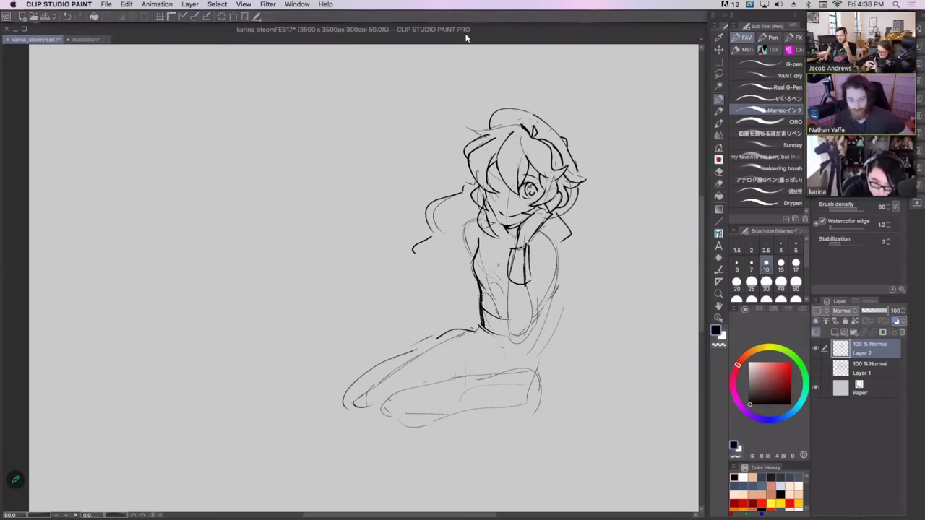
key(ctrl+z)
key(ctrl+z)
key(ctrl+z)
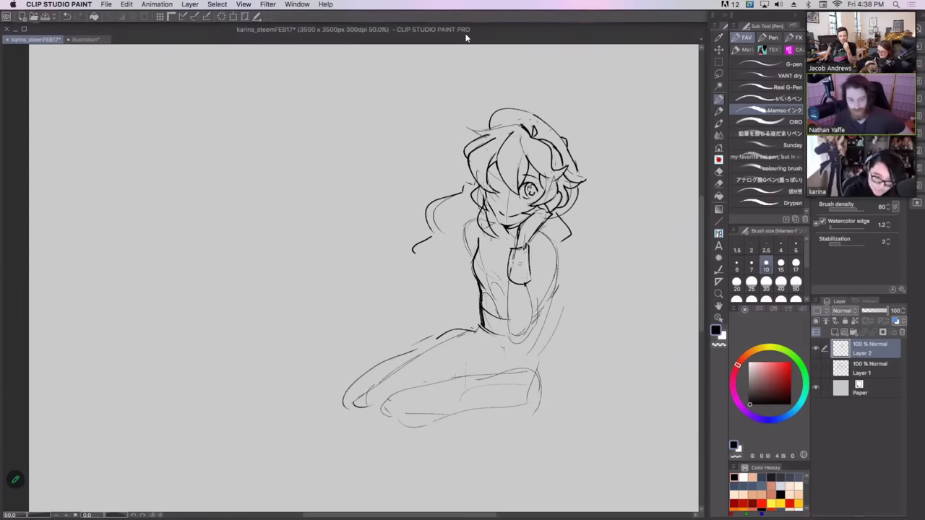
- Ink the raised arm's forearm below the cuff, with folds and a rounded elbow, and the outer contour of its shoulder
drag(545, 236, 560, 320)
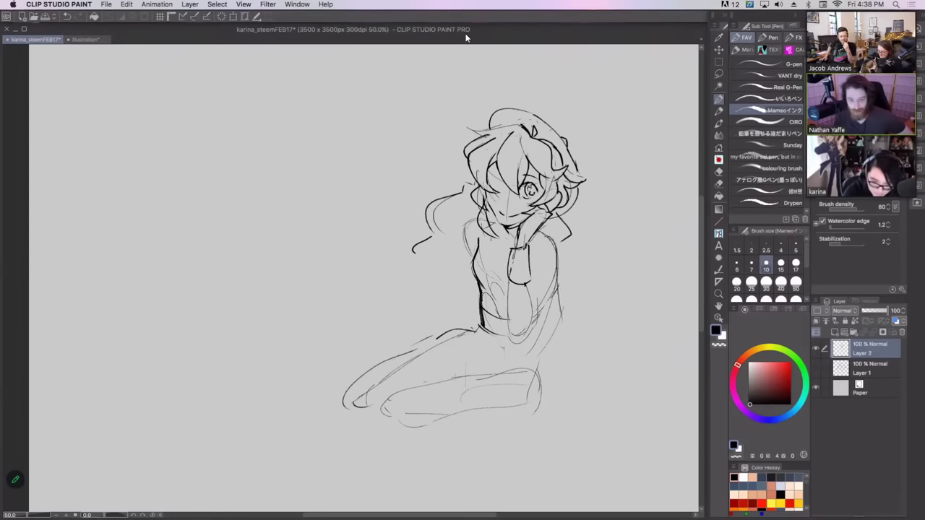
key(ctrl+z)
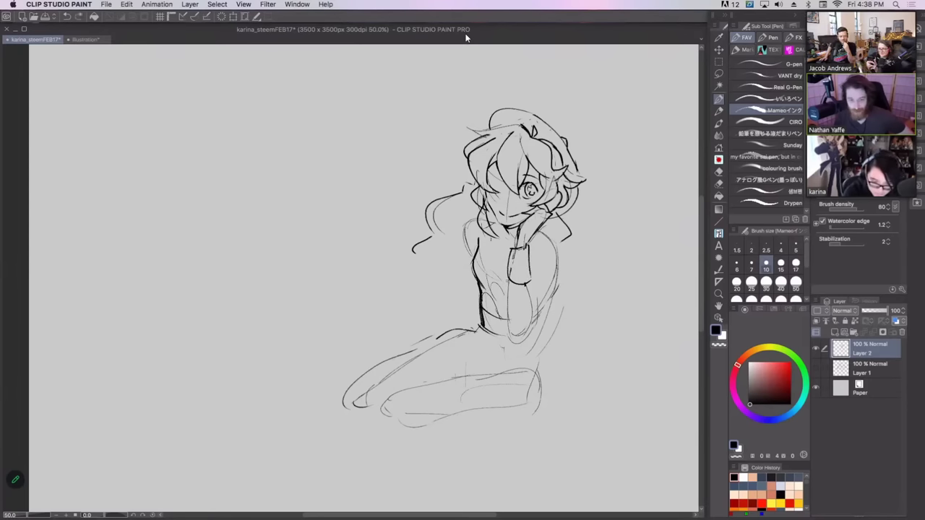
mouse_move(504, 280)
mouse_down()
mouse_move(509, 292)
mouse_move(531, 292)
mouse_move(514, 341)
mouse_up()
drag(539, 231, 545, 308)
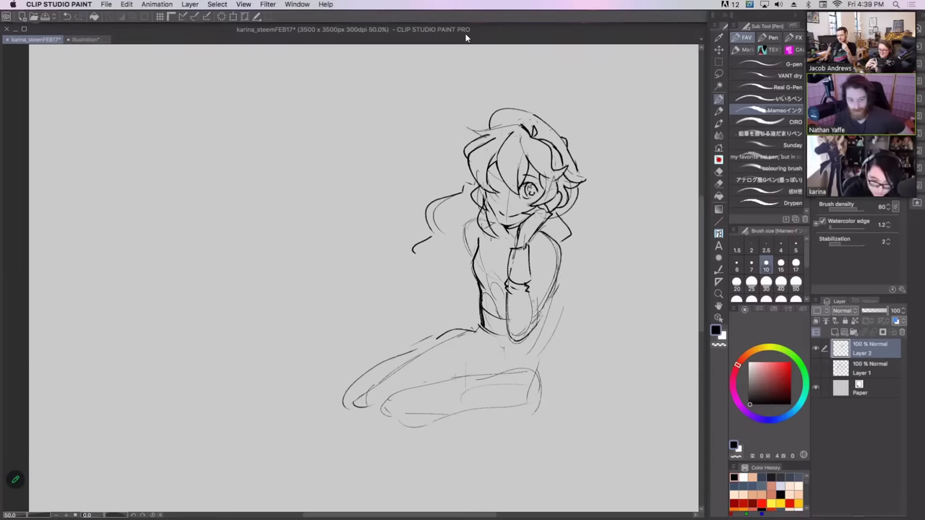
drag(547, 245, 531, 263)
mouse_move(543, 226)
mouse_down()
mouse_move(552, 236)
mouse_move(531, 261)
mouse_up()
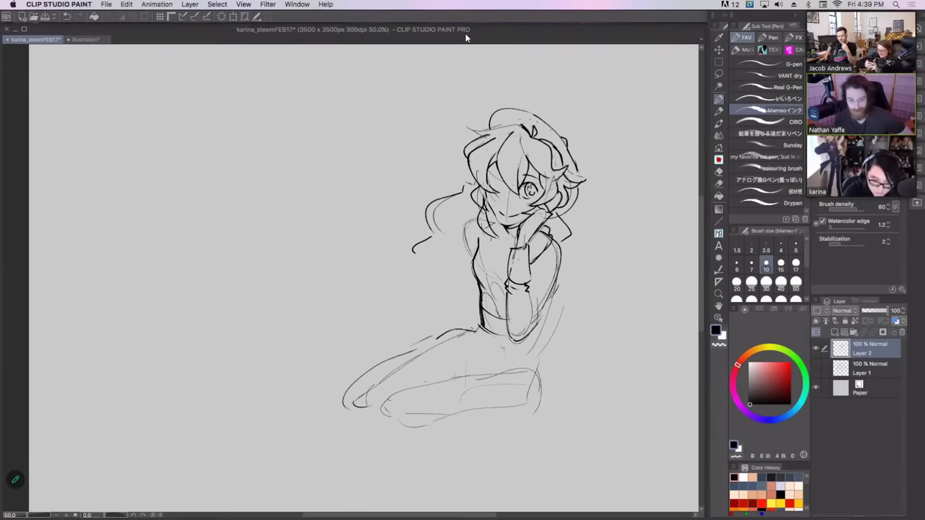
drag(480, 230, 476, 255)
key(super+z)
key(super+z)
key(super+z)
key(super+z)
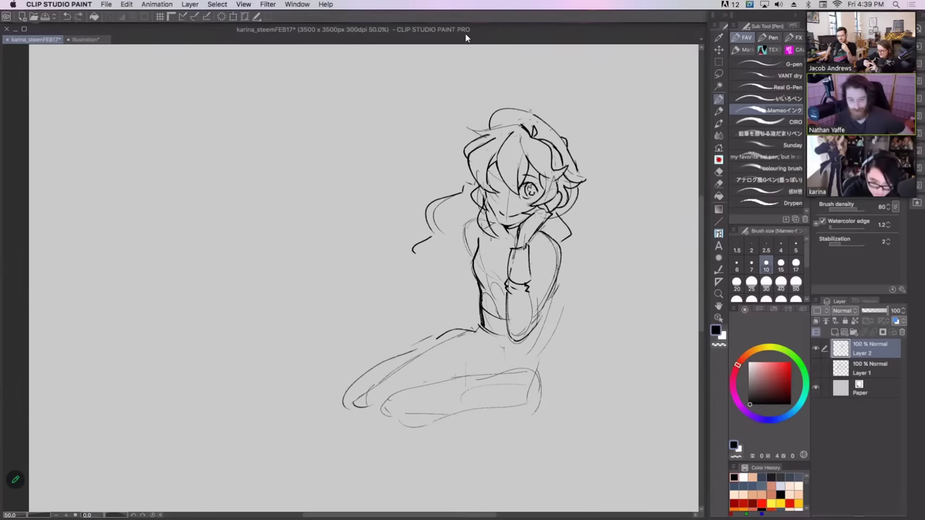
key(super+shift+z)
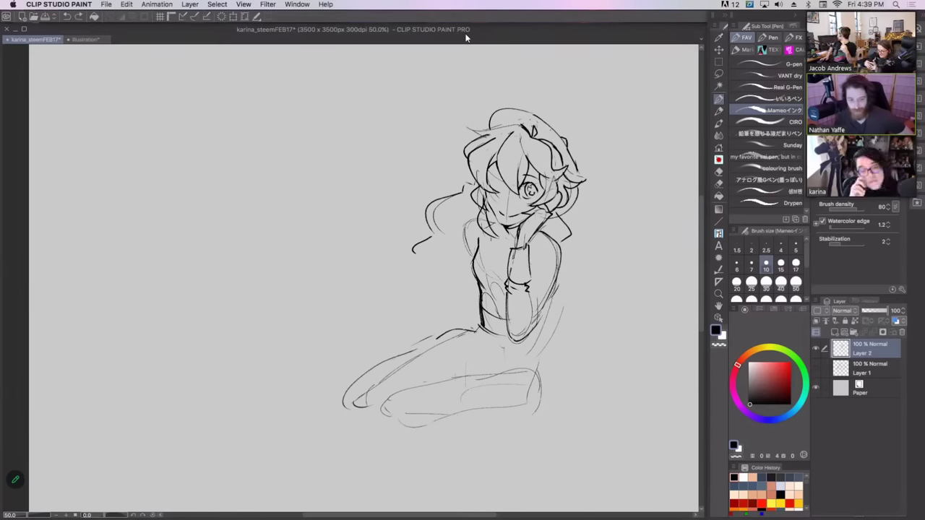
- Ink the jacket's pointed collar flap over the near shoulder and the matching lapel on the far shoulder
drag(542, 228, 561, 246)
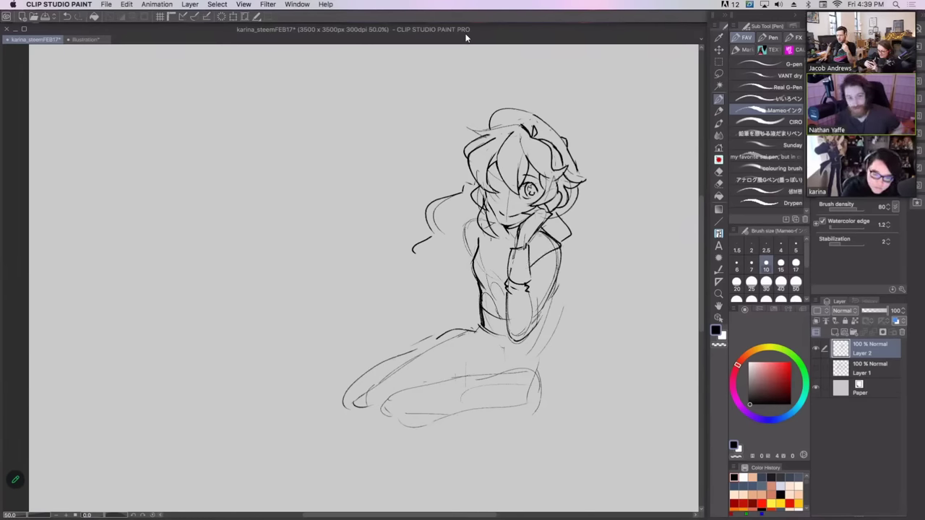
drag(496, 221, 466, 237)
drag(466, 235, 471, 257)
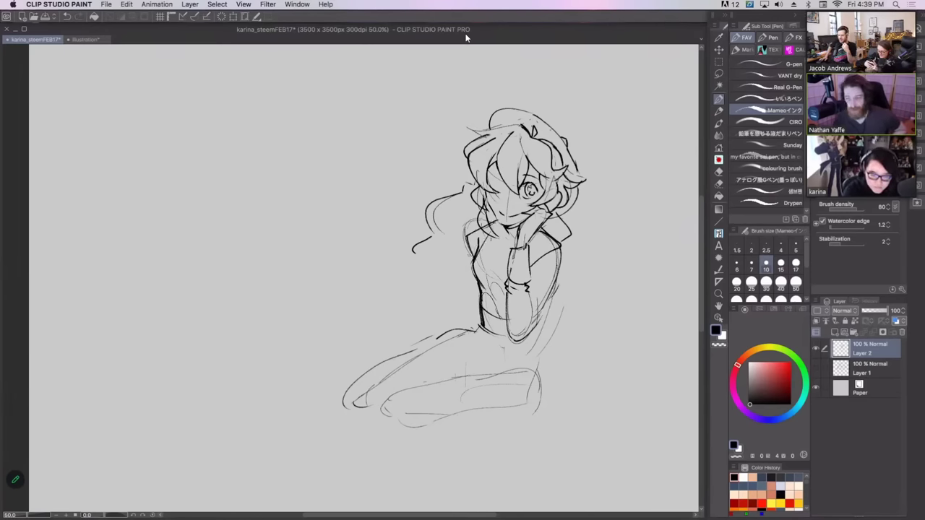
- Outline the open jacket's front and back edges down to an angular hem, and clean up the overlapping strokes on the front edge
mouse_move(485, 223)
mouse_down()
mouse_move(460, 249)
mouse_move(470, 305)
mouse_up()
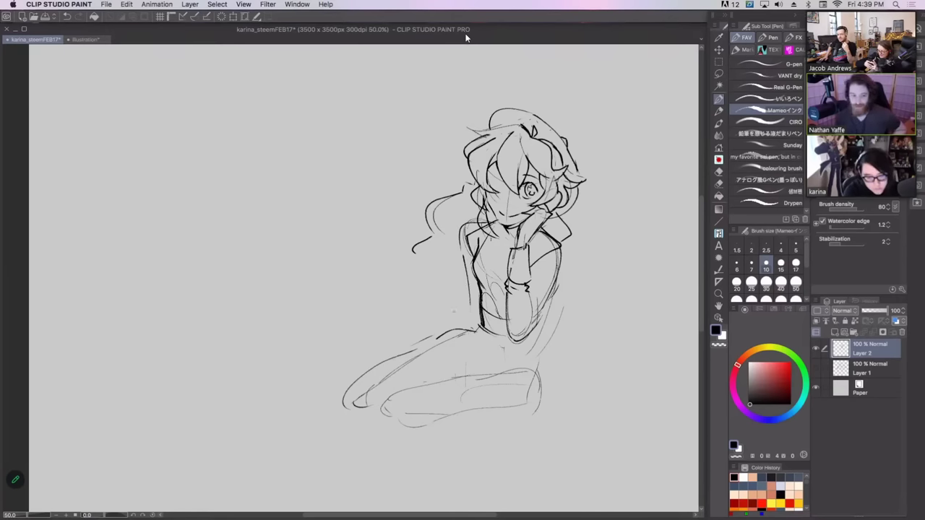
drag(461, 250, 470, 329)
mouse_move(560, 248)
mouse_down()
mouse_move(567, 302)
mouse_move(535, 313)
mouse_move(557, 267)
mouse_move(557, 291)
mouse_up()
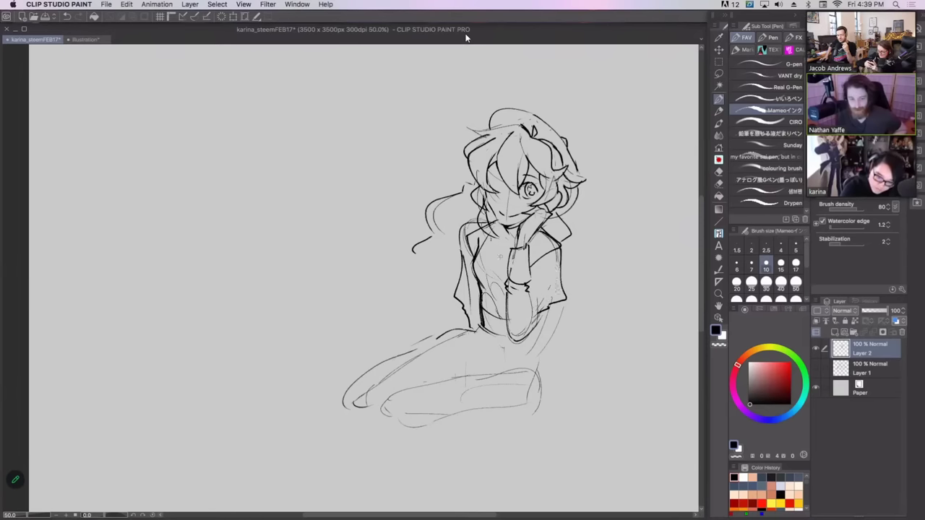
drag(470, 311, 466, 280)
key(ctrl+z)
key(ctrl+z)
key(ctrl+z)
key(ctrl+z)
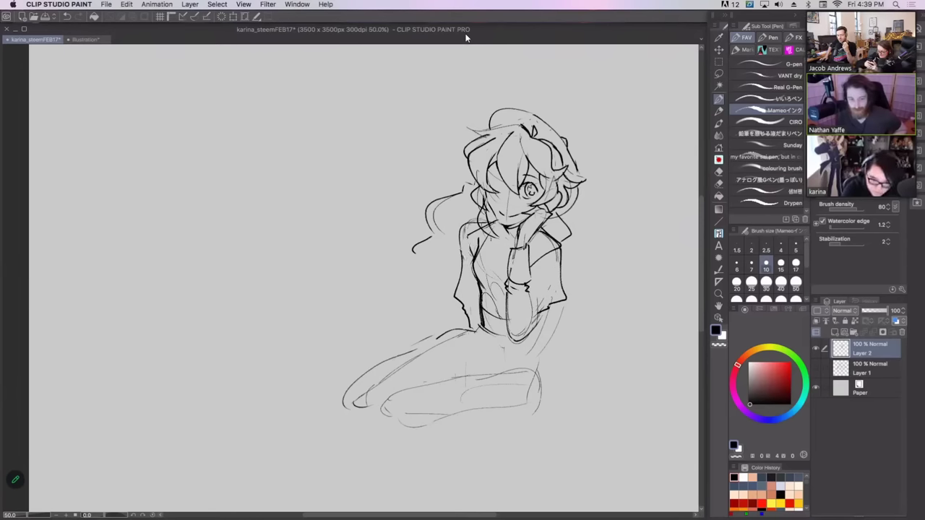
- Draw the shirt's curved neckline on the chest between the lapel and the raised hand
mouse_move(467, 233)
mouse_down()
mouse_move(475, 253)
mouse_move(495, 257)
mouse_move(503, 246)
mouse_up()
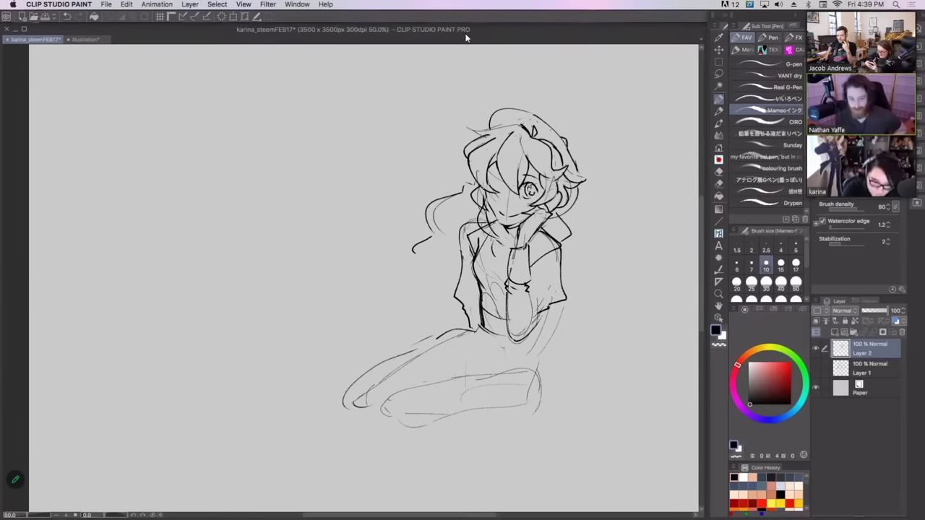
key(ctrl+y)
key(ctrl+y)
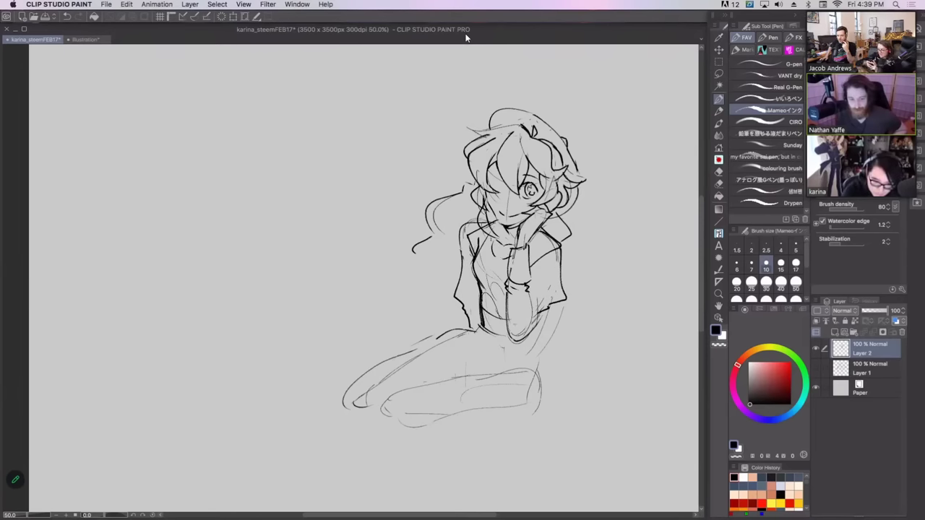
- Ink the upper arm's lower edge from the jacket hem to the elbow and clear the sketch lines inside the sleeve
drag(548, 309, 527, 338)
key(ctrl+y)
key(ctrl+y)
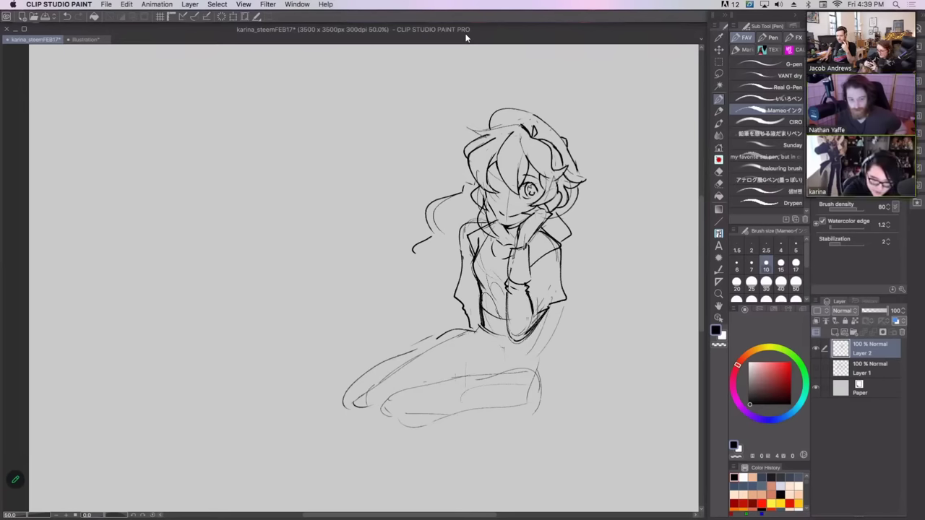
key(super+z)
key(super+z)
key(super+z)
key(super+z)
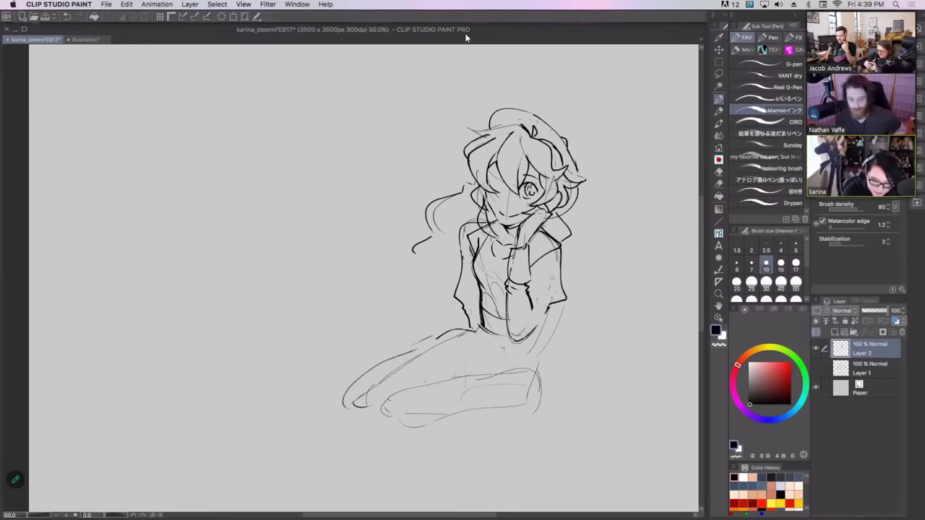
key(ctrl+y)
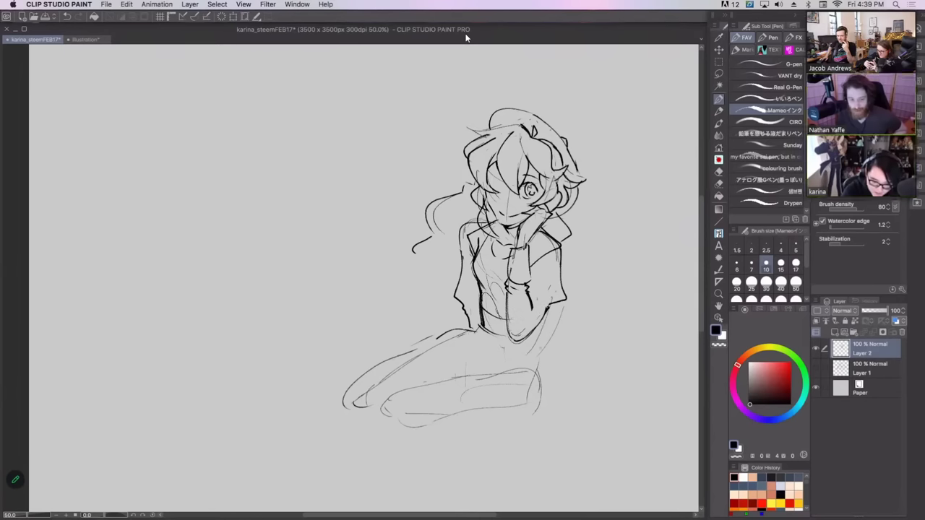
- Ink the near coat tail's front edge from the elbow down to a zigzag corner and its long lower edge trailing behind the figure
mouse_move(531, 332)
mouse_down()
mouse_move(526, 370)
mouse_move(511, 383)
mouse_move(531, 419)
mouse_move(633, 431)
mouse_up()
key(super+z)
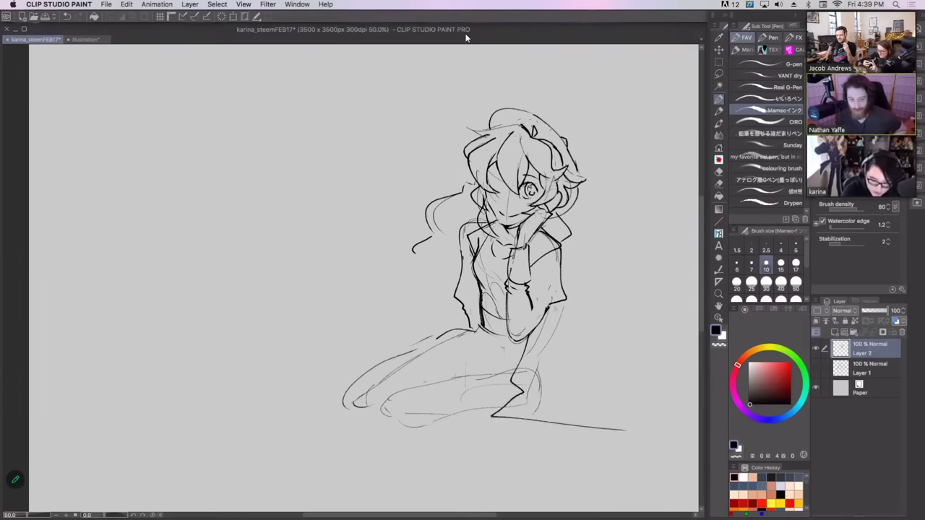
drag(555, 305, 532, 381)
key(super+z)
key(ctrl+y)
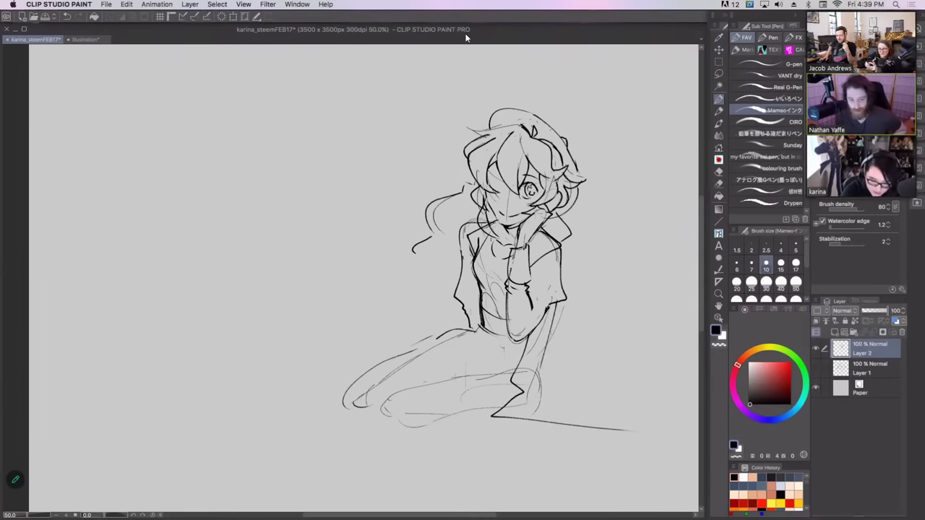
- Draw the near coat tail's upper edge from the hip outward and close its far end with a rounded tip
key(ctrl+y)
key(ctrl+y)
key(super+z)
drag(545, 357, 667, 421)
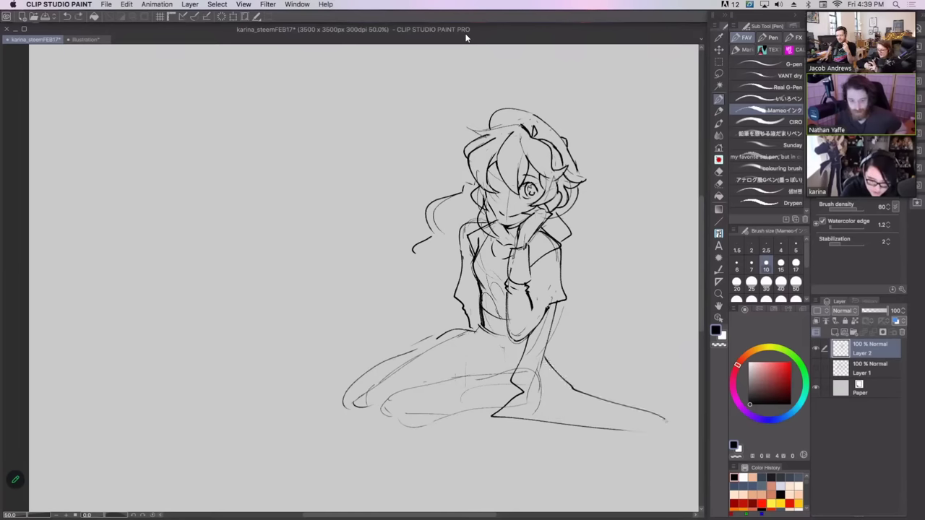
drag(594, 424, 656, 431)
mouse_move(638, 411)
mouse_down()
mouse_move(655, 431)
mouse_move(622, 430)
mouse_up()
key(super+z)
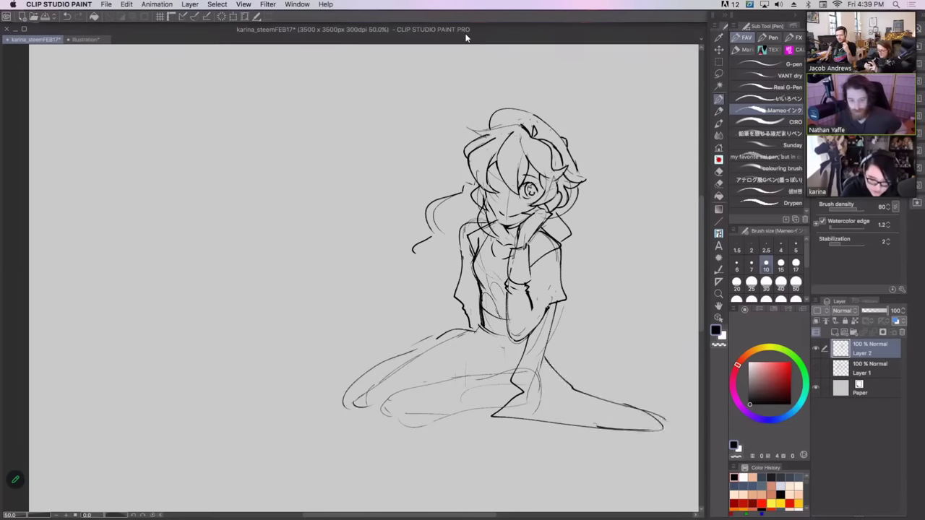
- Add a wavy, scalloped fold line along the upper edge of the trailing coat tail
drag(575, 389, 605, 414)
key(super+z)
key(ctrl+y)
key(ctrl+y)
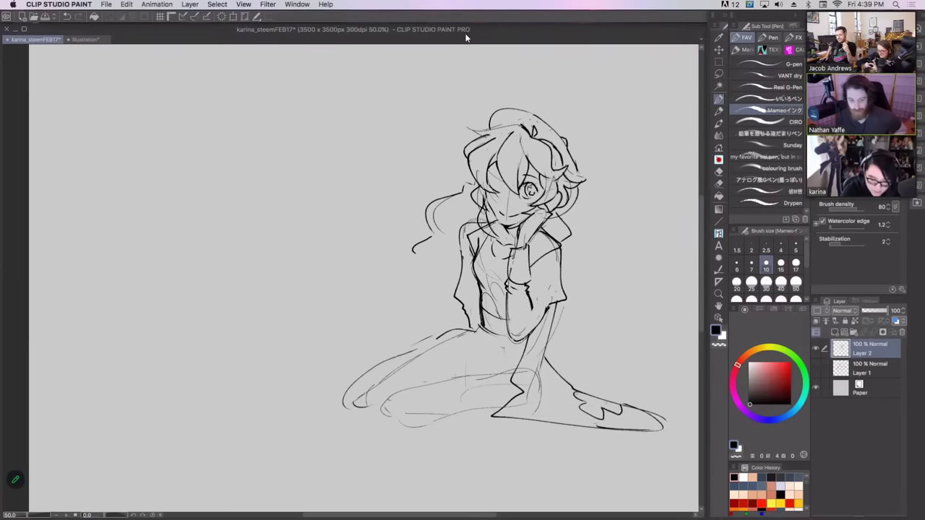
key(ctrl+y)
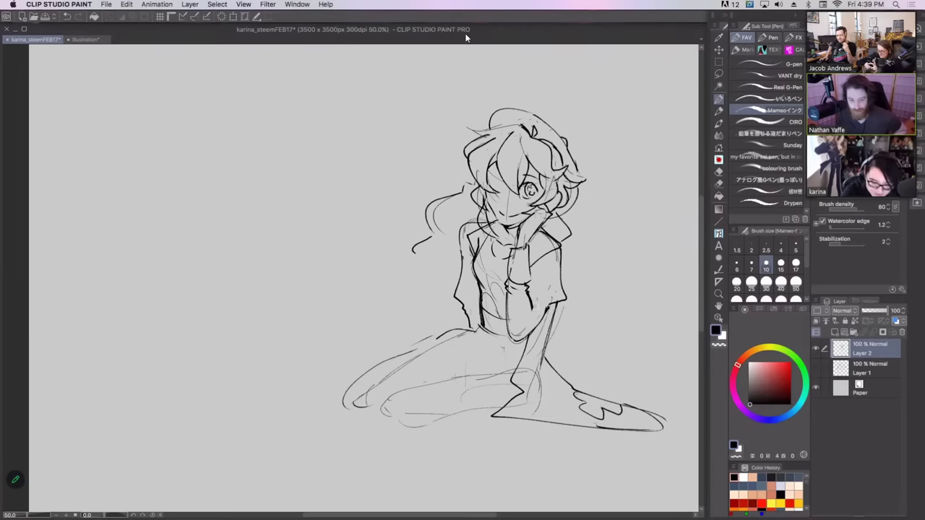
key(ctrl+y)
key(ctrl+y)
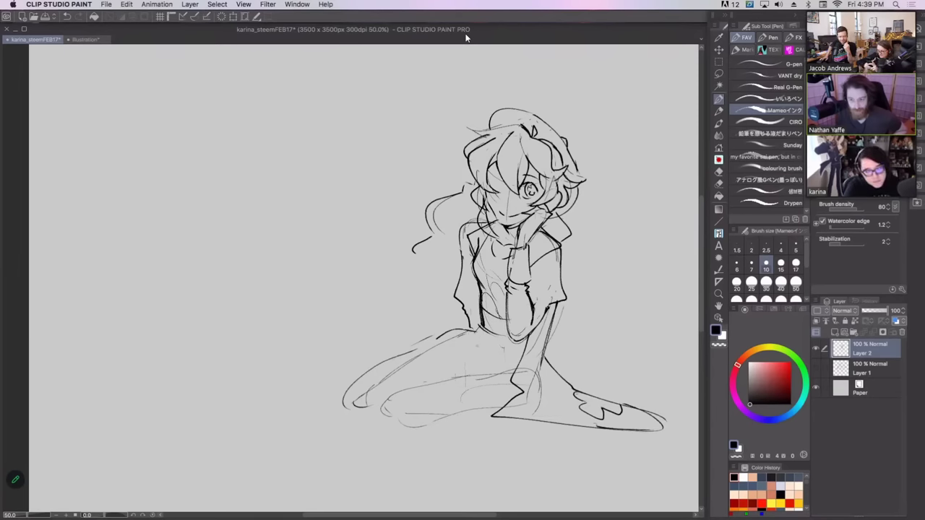
- Sketch the skirt's flared outline over the thighs, with a wavy hem and a top edge running back to the waist
mouse_move(477, 331)
mouse_down()
mouse_move(394, 332)
mouse_move(395, 324)
mouse_move(422, 383)
mouse_up()
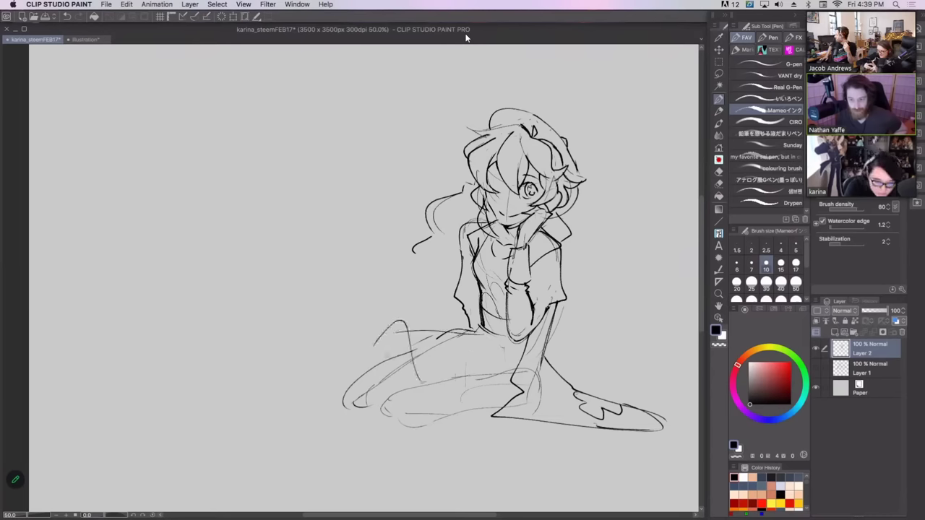
key(super+z)
mouse_move(383, 353)
mouse_down()
mouse_move(403, 377)
mouse_move(470, 377)
mouse_move(474, 415)
mouse_move(469, 409)
mouse_move(516, 409)
mouse_up()
key(super+z)
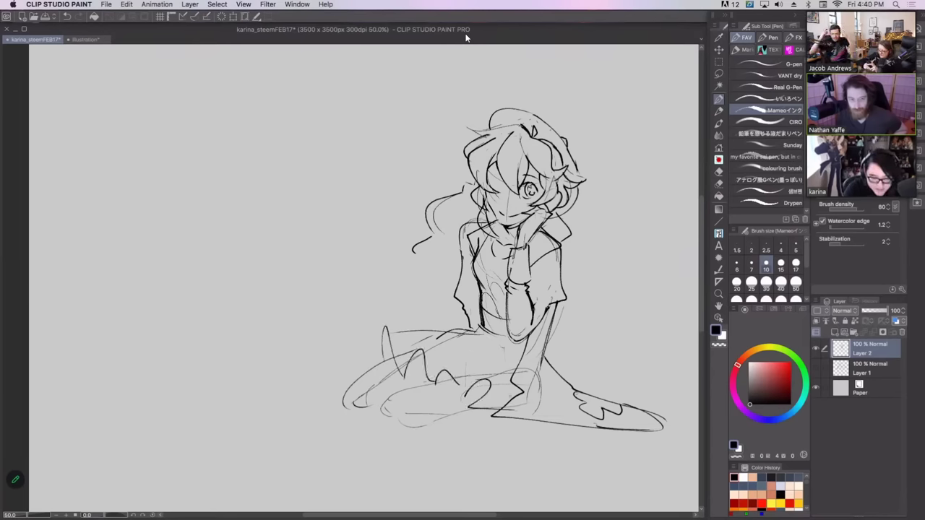
drag(385, 329, 490, 331)
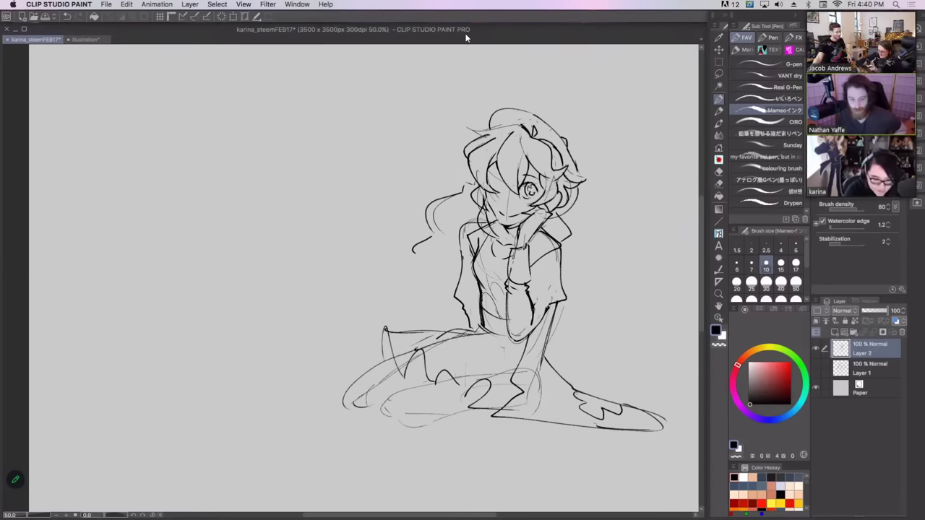
key(super+z)
- Ink the skirt's pleat lines fanning from the waist down to the folds of the hem
drag(417, 350, 484, 333)
drag(443, 371, 503, 337)
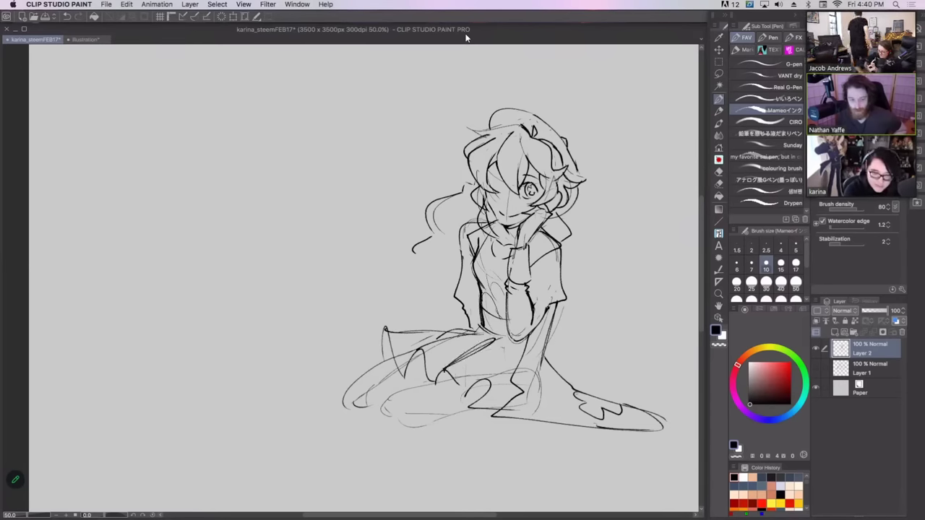
key(super+z)
key(super+z)
drag(440, 373, 494, 336)
mouse_move(438, 374)
mouse_down()
mouse_move(498, 334)
mouse_move(482, 345)
mouse_up()
drag(479, 382, 508, 342)
drag(496, 377, 507, 341)
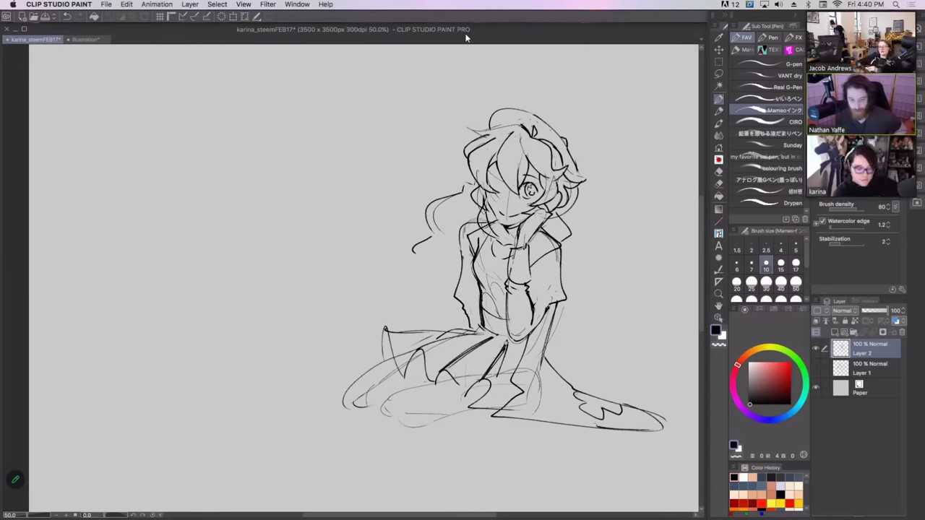
- Clean up the lines at the waist and draw a curved waistband above the skirt
key(x)
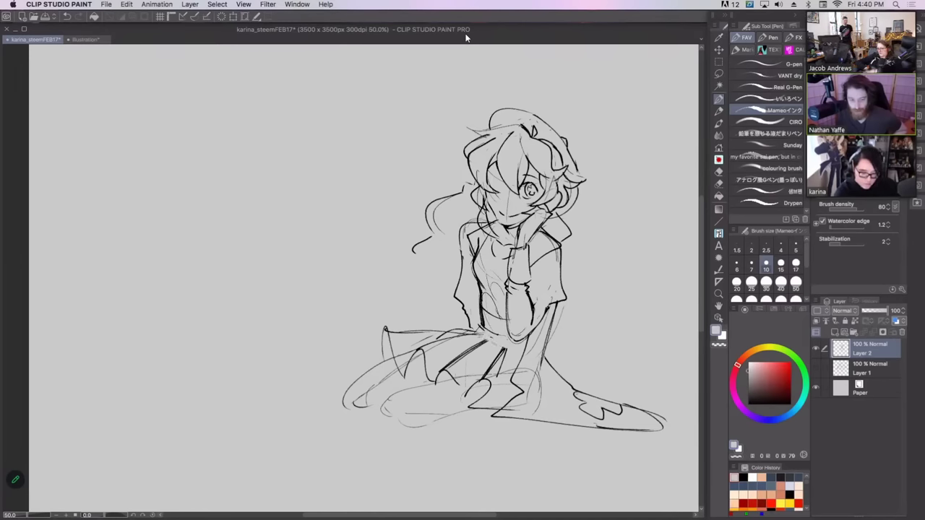
key(x)
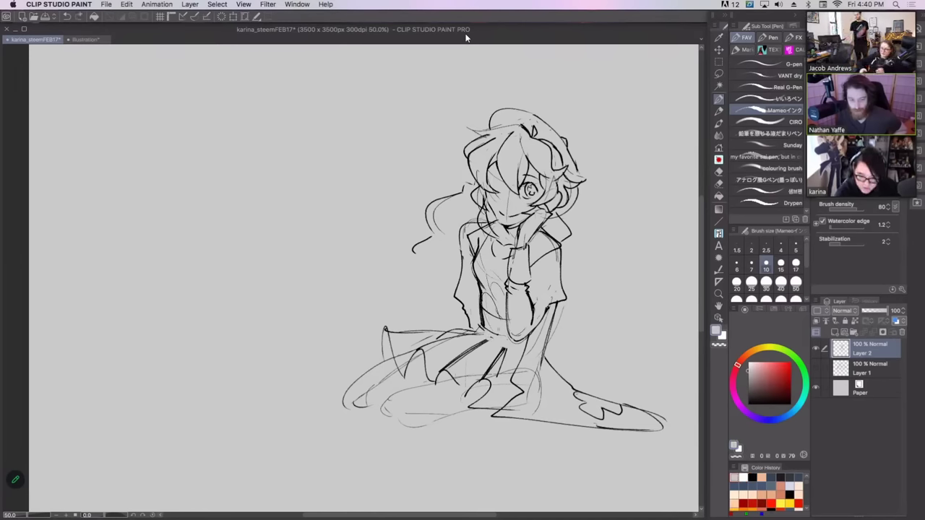
drag(479, 347, 516, 331)
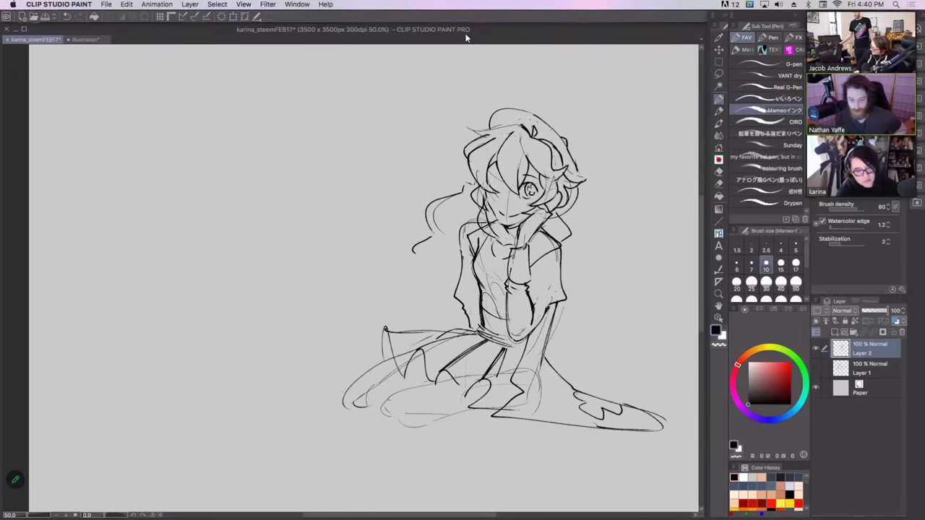
- Rough in the bent near leg and the hanging far leg below the skirt, including the near foot's outline
mouse_move(342, 404)
mouse_down()
mouse_move(406, 460)
mouse_move(426, 447)
mouse_move(537, 476)
mouse_up()
drag(425, 399, 558, 491)
drag(506, 325, 498, 272)
mouse_move(361, 333)
mouse_down()
mouse_move(352, 367)
mouse_move(436, 480)
mouse_move(430, 404)
mouse_up()
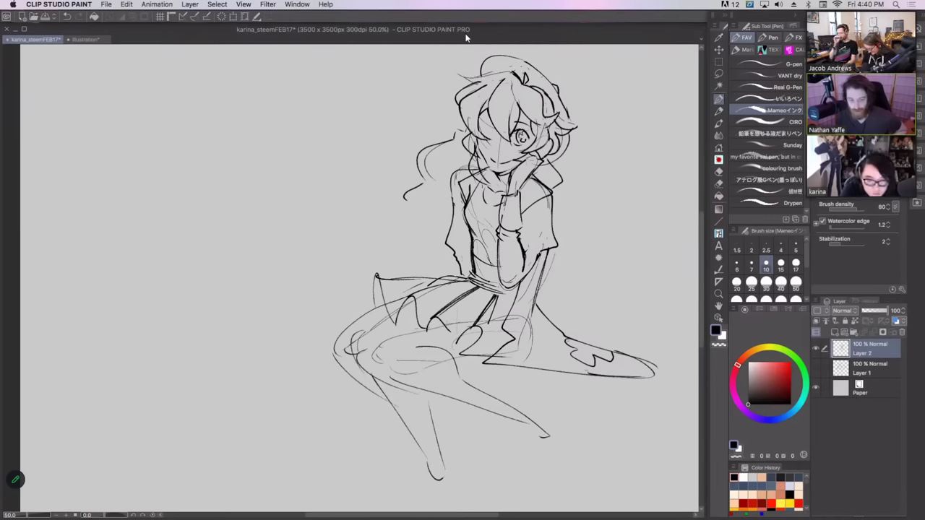
mouse_move(499, 415)
mouse_down()
mouse_move(535, 447)
mouse_move(529, 409)
mouse_move(562, 439)
mouse_move(550, 475)
mouse_move(558, 408)
mouse_up()
mouse_move(553, 422)
mouse_down()
mouse_move(557, 472)
mouse_move(562, 419)
mouse_move(560, 464)
mouse_up()
- Erase the excess outer contours around the knees and restate the skirt's upper front edge
key(e)
mouse_move(375, 415)
mouse_down()
mouse_move(322, 350)
mouse_move(361, 310)
mouse_move(378, 321)
mouse_move(386, 311)
mouse_up()
key(p)
drag(371, 280, 445, 284)
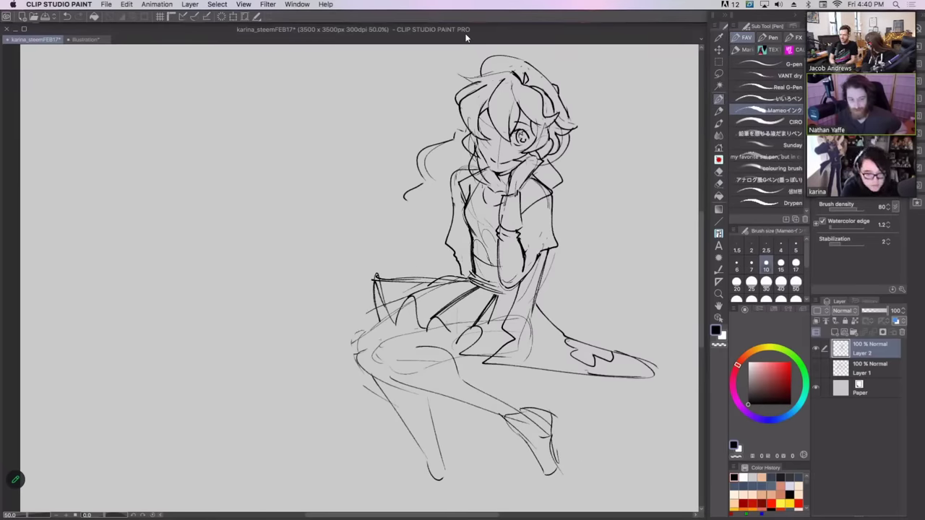
- Ink the near leg's thigh, knee and calf contours with darker lines and define the shoe's outline
mouse_move(376, 340)
mouse_down()
mouse_move(402, 377)
mouse_move(473, 403)
mouse_move(444, 328)
mouse_move(467, 352)
mouse_move(459, 376)
mouse_up()
mouse_move(458, 373)
mouse_down()
mouse_move(508, 397)
mouse_move(535, 477)
mouse_move(555, 477)
mouse_up()
drag(552, 431, 556, 471)
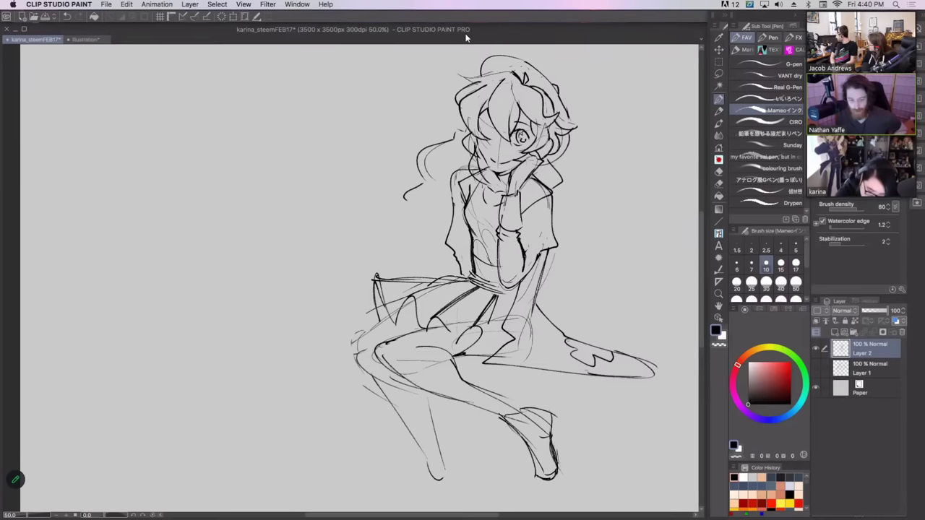
mouse_move(557, 438)
mouse_down()
mouse_move(555, 412)
mouse_move(552, 455)
mouse_move(542, 439)
mouse_up()
mouse_move(539, 460)
mouse_down()
mouse_move(542, 473)
mouse_move(505, 415)
mouse_move(531, 423)
mouse_move(540, 450)
mouse_up()
- Refine the near shoe with a heel, sole and straps, and add a cuff band around the ankle
key(super+z)
key(super+z)
key(super+z)
key(super+y)
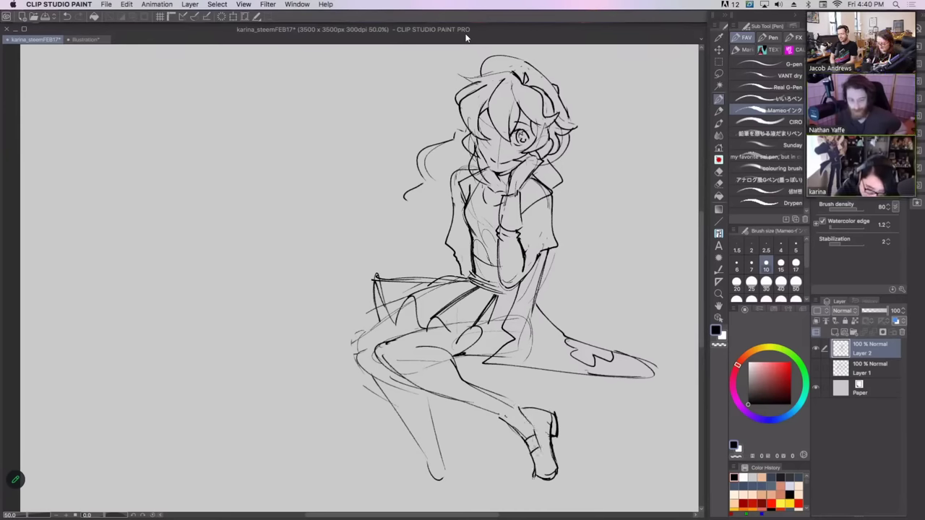
key(super+y)
key(super+y)
key(super+y)
key(super+y)
key(super+y)
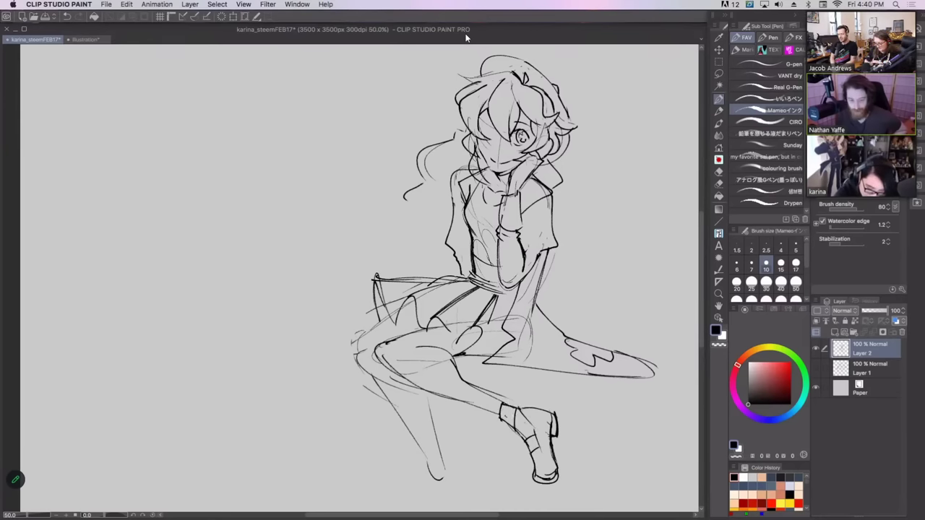
key(super+y)
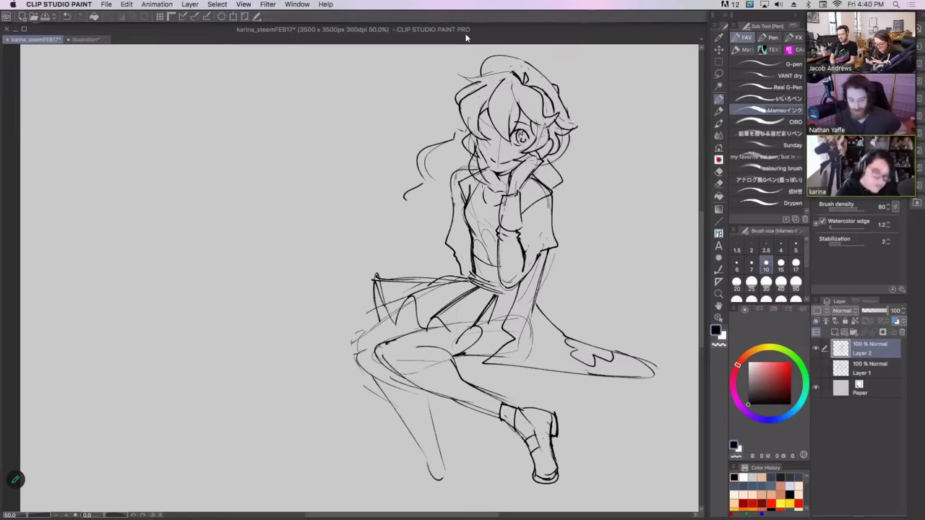
key(super+y)
key(super+z)
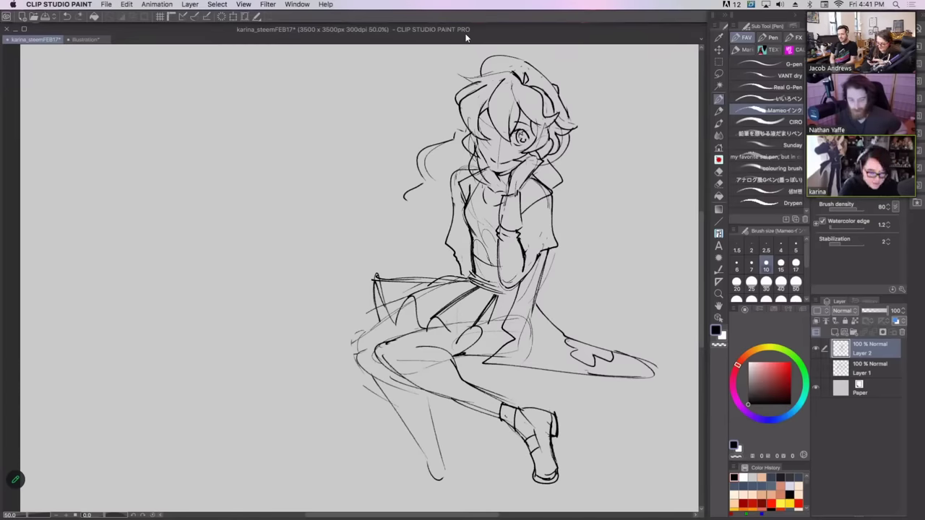
key(super+y)
mouse_move(383, 366)
mouse_down()
mouse_move(362, 482)
mouse_move(379, 474)
mouse_move(382, 453)
mouse_up()
key(super+z)
key(super+z)
- Erase the old knee and shin lines of the far leg and the overlapping hem lines at the skirt's front
key(e)
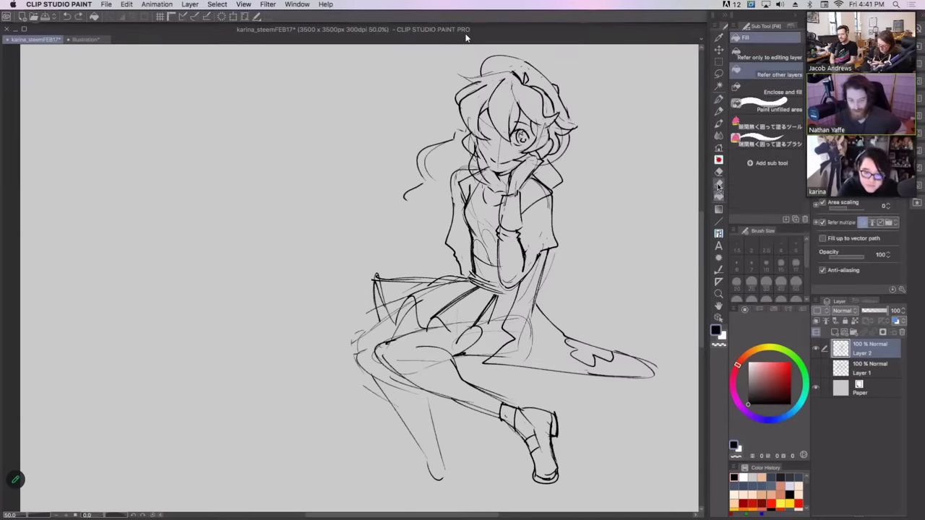
drag(394, 331, 420, 298)
mouse_move(363, 353)
mouse_down()
mouse_move(355, 393)
mouse_move(387, 376)
mouse_up()
key(p)
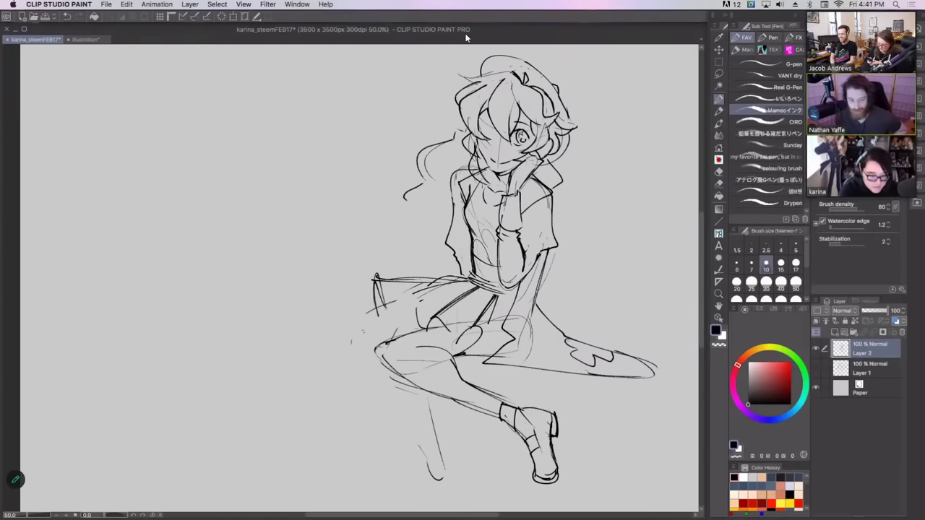
- Redraw the skirt's front hem with jagged ruffled folds and sketch the far coat tail spreading out behind it
mouse_move(386, 332)
mouse_down()
mouse_move(407, 284)
mouse_move(427, 323)
mouse_move(417, 335)
mouse_up()
key(super+z)
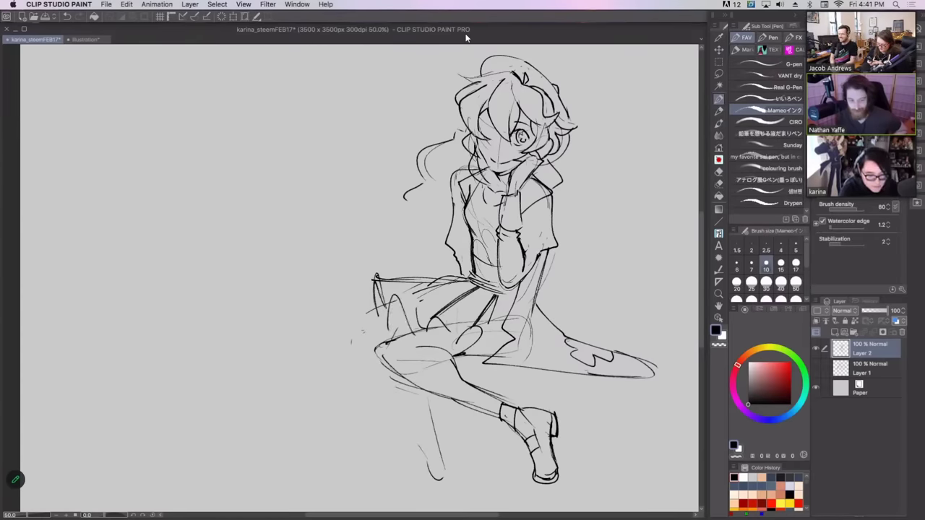
mouse_move(372, 288)
mouse_down()
mouse_move(399, 334)
mouse_move(410, 300)
mouse_move(432, 331)
mouse_up()
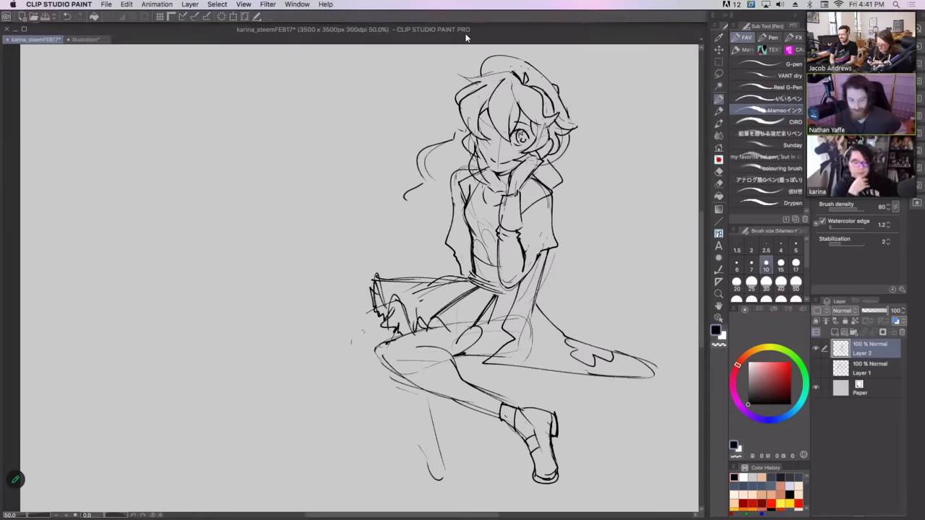
drag(374, 321, 293, 365)
drag(308, 366, 369, 368)
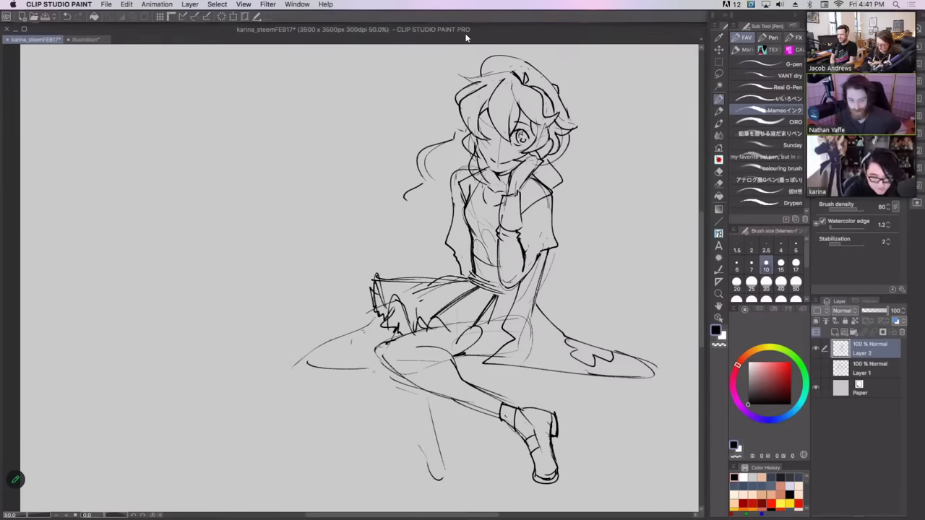
- Sketch the far leg's knee and shin outline, and add a ruffled band around the near leg's calf
mouse_move(385, 330)
mouse_down()
mouse_move(367, 361)
mouse_move(402, 470)
mouse_up()
mouse_move(380, 408)
mouse_down()
mouse_move(413, 493)
mouse_move(429, 489)
mouse_up()
mouse_move(416, 427)
mouse_down()
mouse_move(429, 487)
mouse_move(433, 383)
mouse_up()
key(super+z)
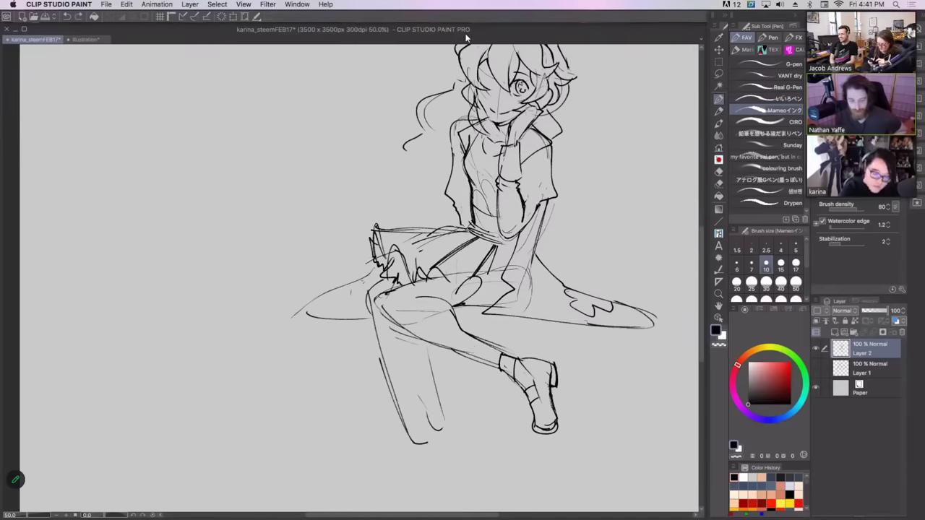
mouse_move(474, 335)
mouse_down()
mouse_move(469, 362)
mouse_move(480, 366)
mouse_up()
drag(474, 348, 477, 356)
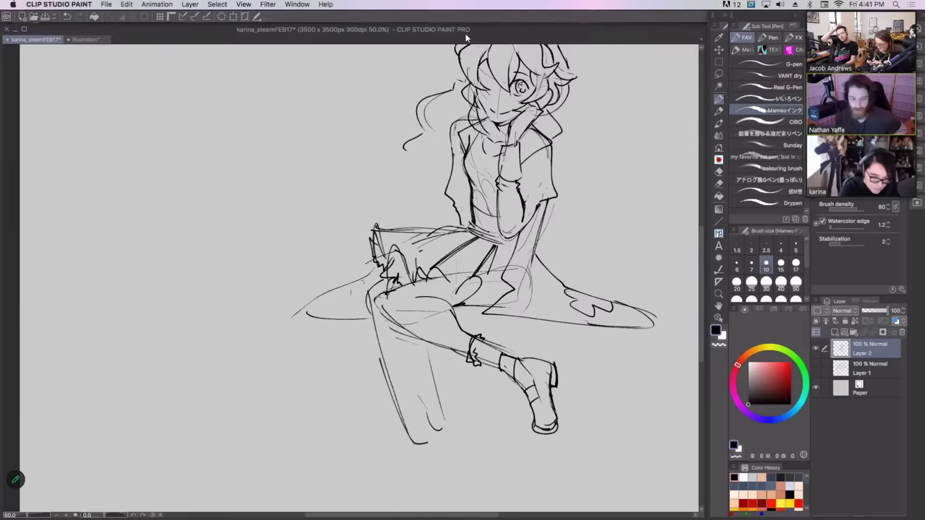
- Ink the far leg's shin and calf contours down to the ankle
mouse_move(384, 321)
mouse_down()
mouse_move(430, 465)
mouse_move(439, 449)
mouse_up()
drag(427, 367, 438, 443)
drag(427, 350, 429, 388)
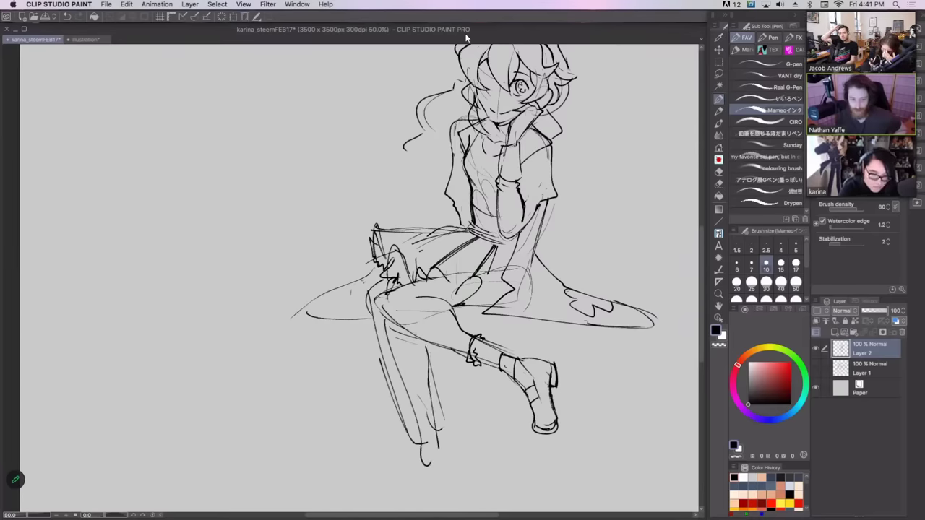
- Erase the far leg's outer knee and shin lines and redraw a slimmer front contour below the knee
click(719, 196)
click(719, 184)
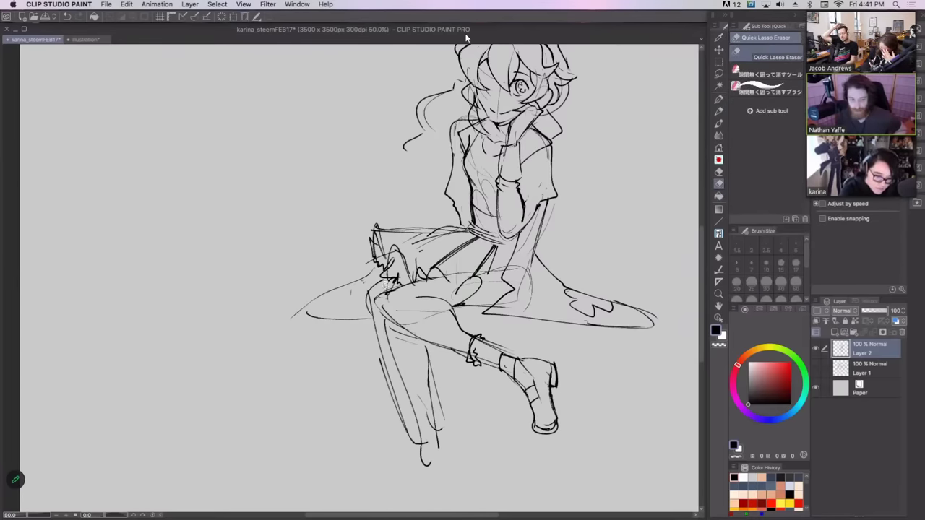
mouse_move(364, 289)
mouse_down()
mouse_move(384, 351)
mouse_move(440, 401)
mouse_move(448, 435)
mouse_move(439, 375)
mouse_move(393, 350)
mouse_up()
key(p)
drag(377, 315, 397, 366)
- Block in the far foot below the ankle with a pointed toe and a raised heel
drag(423, 438, 416, 480)
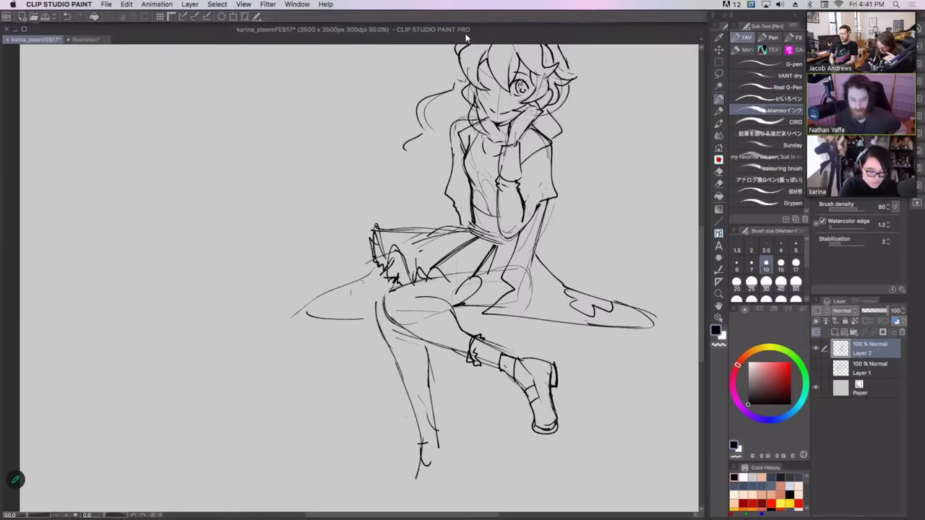
drag(425, 417, 423, 438)
mouse_move(436, 425)
mouse_down()
mouse_move(451, 471)
mouse_move(409, 500)
mouse_move(430, 498)
mouse_up()
drag(436, 490, 439, 496)
drag(452, 465, 440, 495)
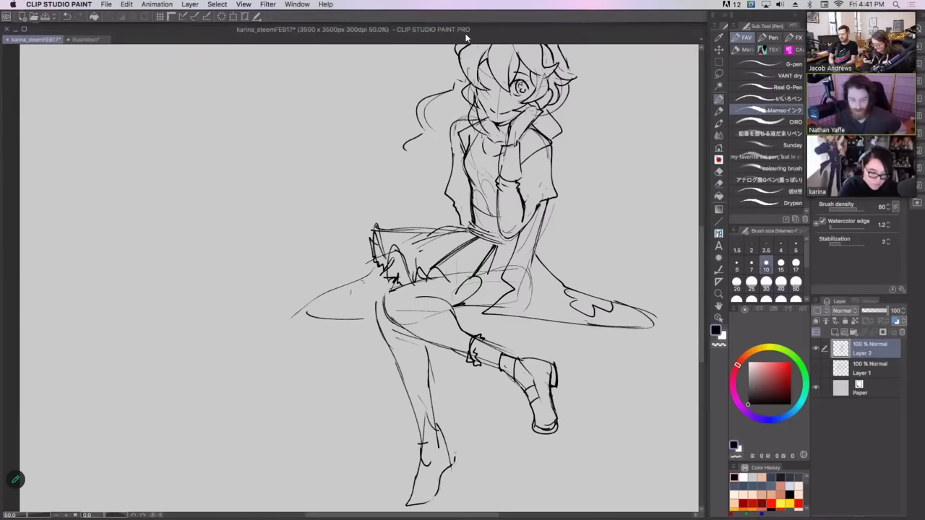
- Ink the far shoe over the foot with an ankle strap, pointed toe, sole and heel
mouse_move(435, 425)
mouse_down()
mouse_move(457, 463)
mouse_move(424, 501)
mouse_move(398, 500)
mouse_up()
drag(398, 501, 428, 498)
drag(418, 456, 416, 474)
mouse_move(406, 498)
mouse_down()
mouse_move(432, 477)
mouse_move(438, 487)
mouse_move(458, 475)
mouse_up()
mouse_move(454, 452)
mouse_down()
mouse_move(463, 479)
mouse_move(425, 480)
mouse_move(443, 464)
mouse_up()
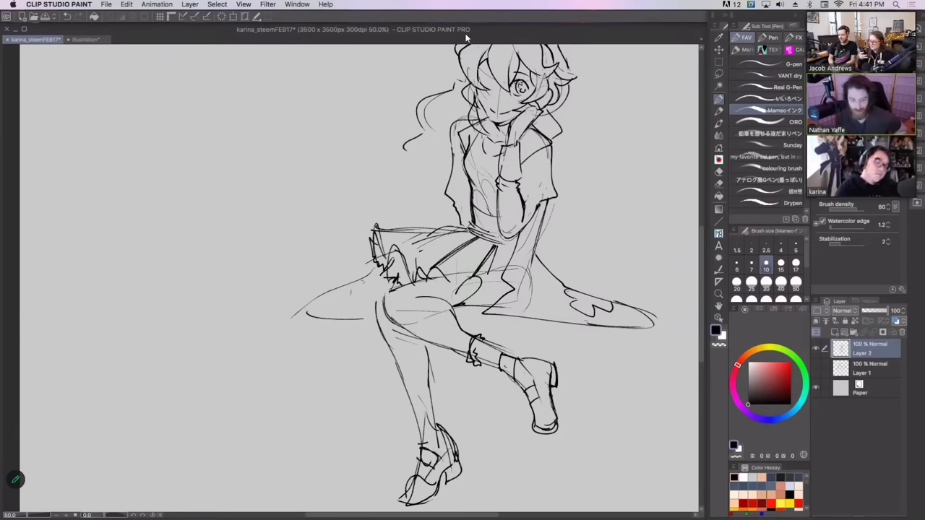
mouse_move(425, 404)
mouse_down()
mouse_move(415, 447)
mouse_move(457, 453)
mouse_up()
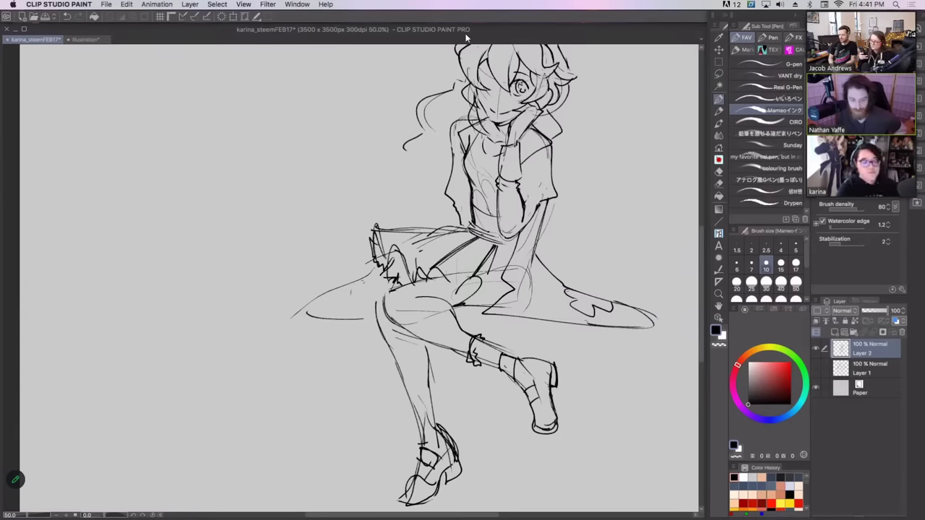
- Erase the stray lines around the far shoe's heel and ankle
key(e)
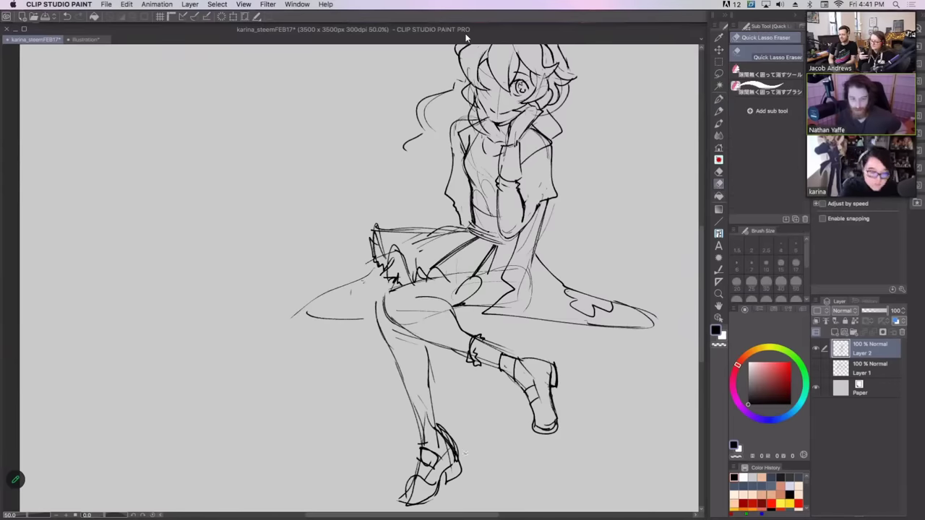
drag(438, 422, 458, 453)
drag(424, 398, 422, 432)
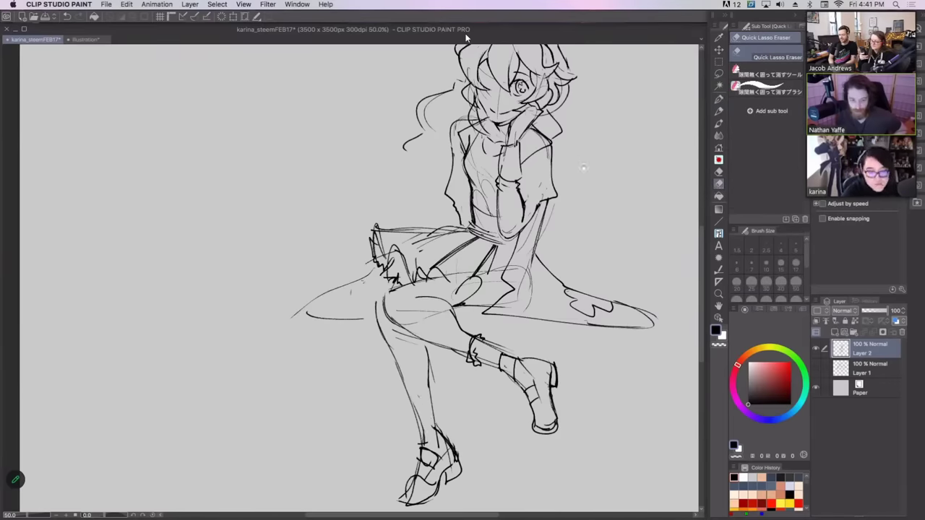
- Ink a sock cuff around the far leg's shin above the ankle
drag(606, 108, 602, 149)
key(p)
drag(446, 247, 465, 265)
drag(408, 396, 394, 352)
mouse_move(395, 397)
mouse_down()
mouse_move(415, 387)
mouse_move(404, 398)
mouse_up()
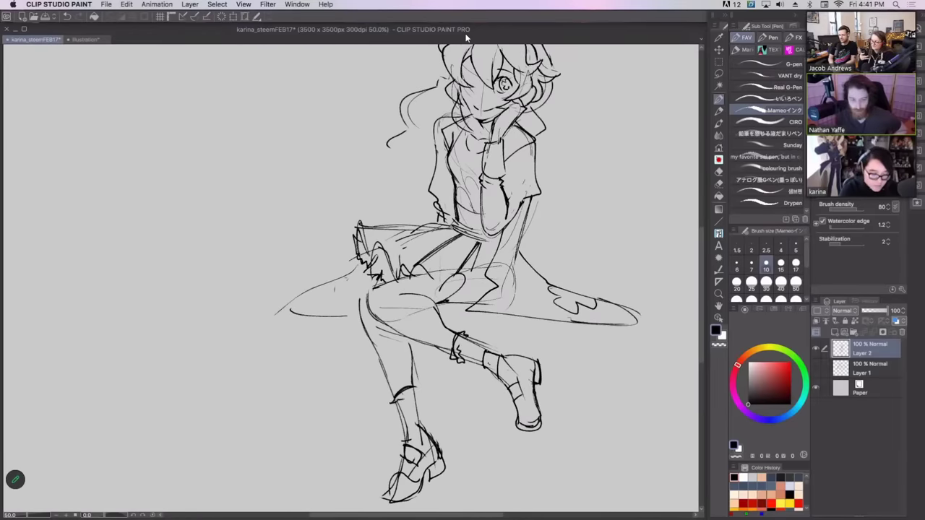
- Ink the trailing coat tail beside the ruffled skirt with a pointed hem and darken the coat edge below the raised arm
drag(463, 253, 471, 307)
mouse_move(367, 320)
mouse_down()
mouse_move(329, 370)
mouse_move(367, 377)
mouse_up()
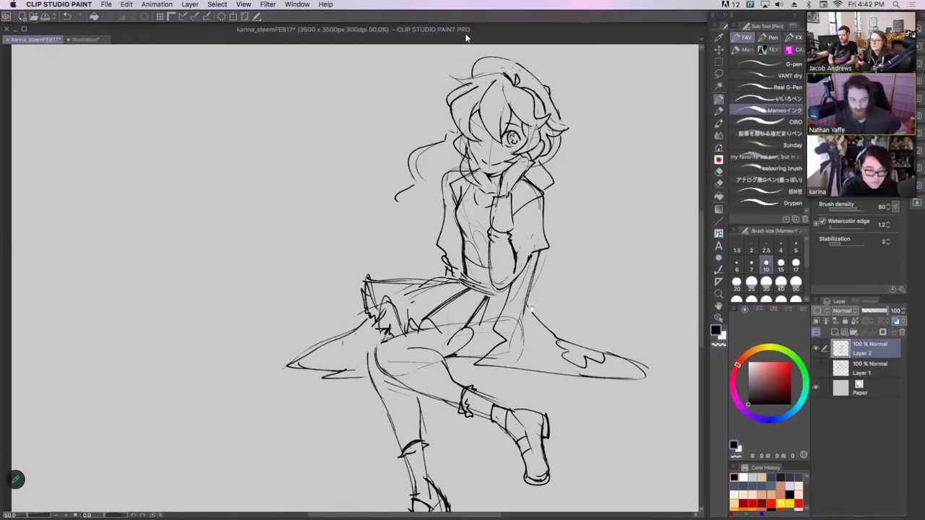
drag(532, 308, 535, 259)
mouse_move(378, 305)
mouse_down()
mouse_move(405, 285)
mouse_move(381, 297)
mouse_up()
drag(463, 238, 458, 339)
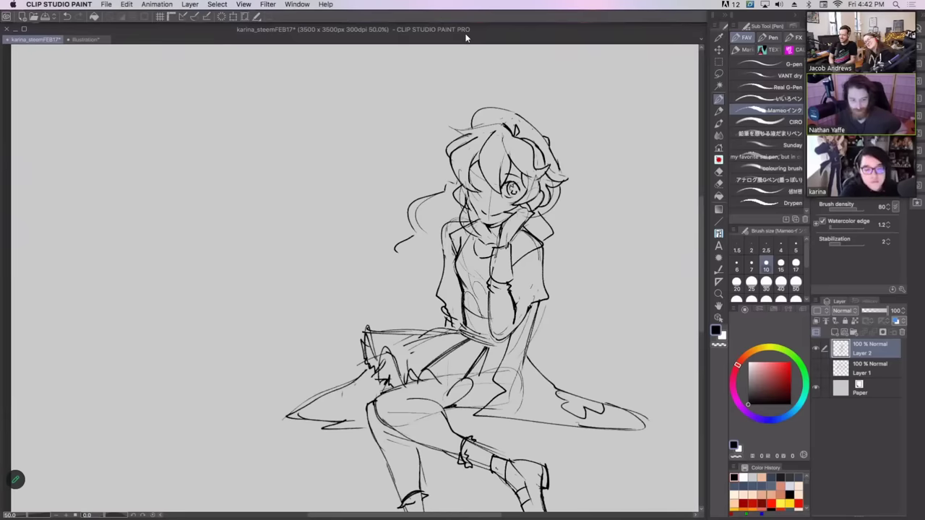
- Ink the beret's outer edge over the hair and refine the face with the second eye under the fringe
mouse_move(503, 109)
mouse_down()
mouse_move(536, 129)
mouse_move(562, 179)
mouse_up()
mouse_move(462, 238)
mouse_down()
mouse_move(465, 286)
mouse_move(487, 226)
mouse_move(489, 233)
mouse_move(483, 221)
mouse_move(491, 235)
mouse_up()
key(super+z)
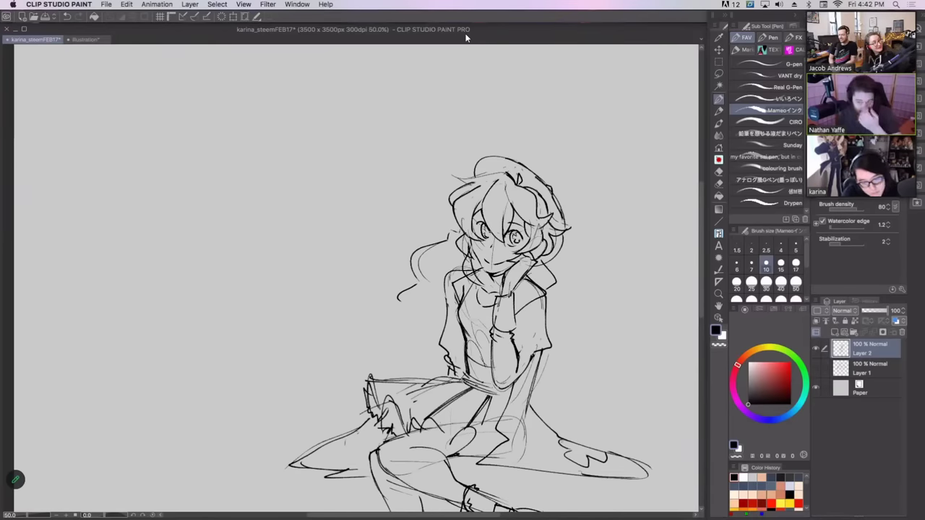
drag(434, 289, 436, 264)
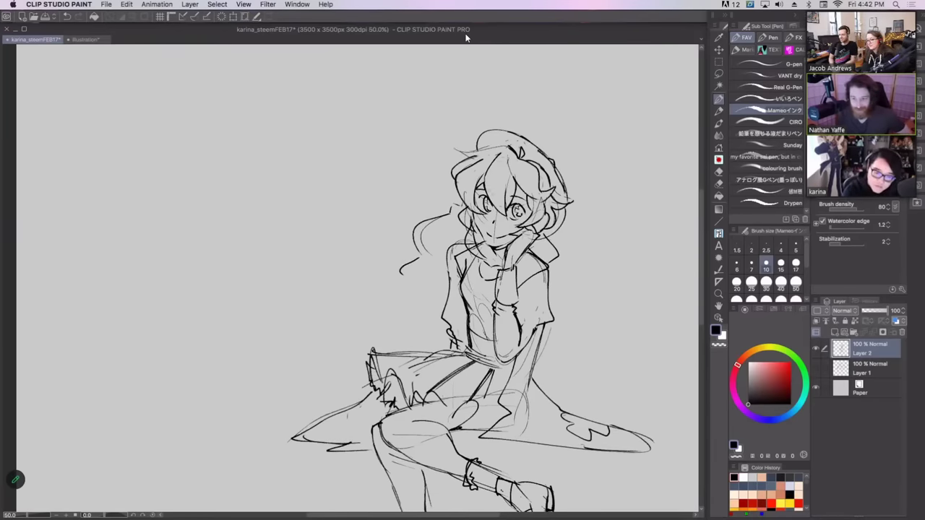
- Draw the outline of long, wavy hair flowing out on both sides of the seated character
drag(580, 177, 578, 131)
mouse_move(433, 192)
mouse_down()
mouse_move(358, 216)
mouse_move(325, 258)
mouse_move(346, 281)
mouse_move(341, 329)
mouse_up()
drag(353, 296, 344, 314)
mouse_move(556, 220)
mouse_down()
mouse_move(600, 262)
mouse_move(568, 288)
mouse_move(593, 299)
mouse_move(586, 305)
mouse_up()
drag(595, 306, 583, 326)
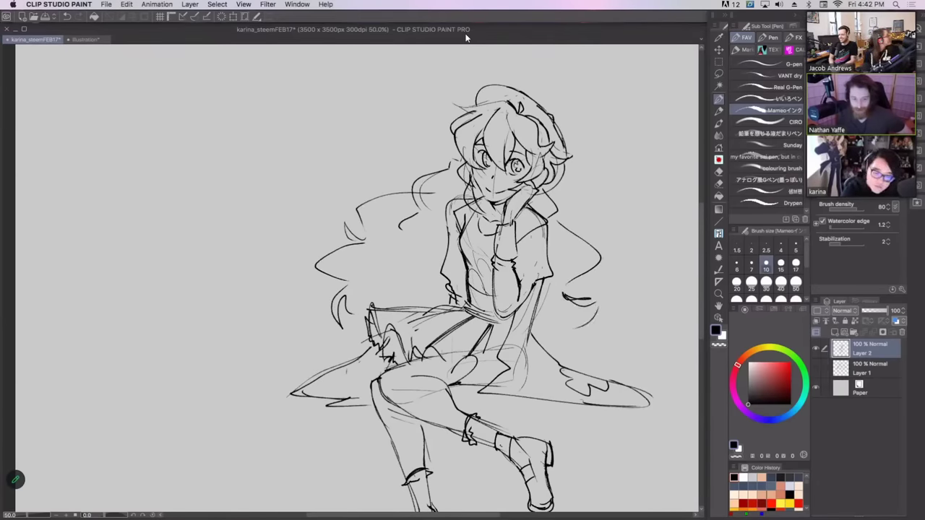
- Undo the lower hair strokes beside the raised arm and redraw them as a small flick with a longer wavy lock
key(super+z)
key(super+z)
key(super+z)
drag(566, 292, 582, 292)
drag(564, 296, 559, 342)
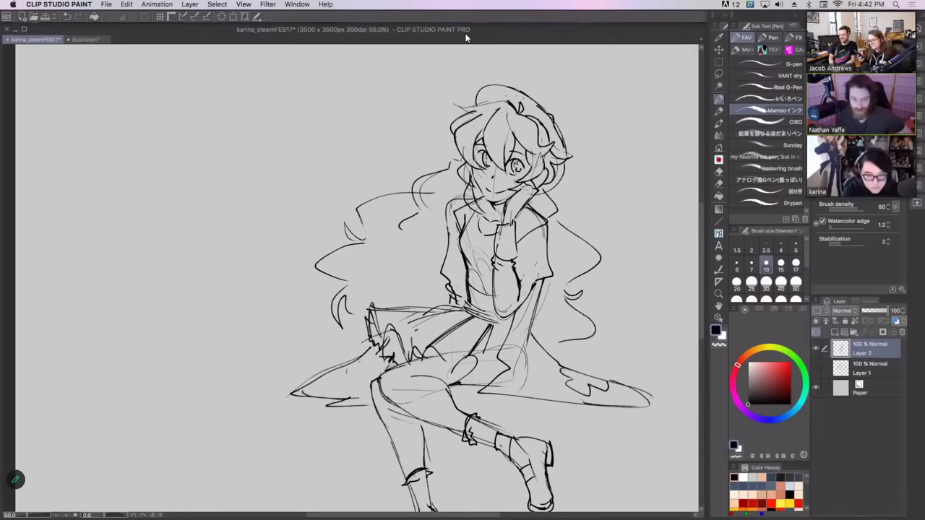
- Add spiral curls inside the hair on the side of the lowered arm, from the cheek down to the skirt
mouse_move(447, 186)
mouse_down()
mouse_move(430, 197)
mouse_move(438, 186)
mouse_up()
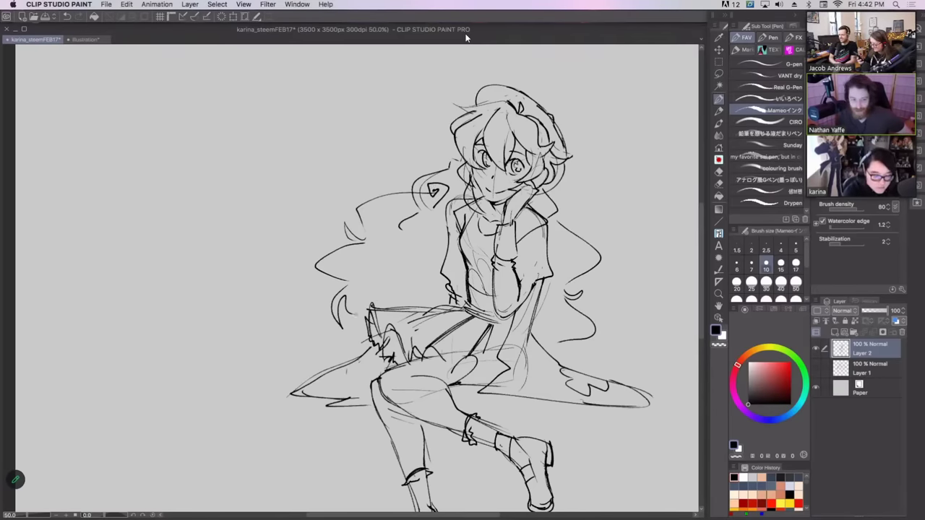
mouse_move(352, 325)
mouse_down()
mouse_move(357, 292)
mouse_move(398, 287)
mouse_up()
key(super+z)
mouse_move(354, 331)
mouse_down()
mouse_move(388, 287)
mouse_move(369, 302)
mouse_up()
mouse_move(372, 241)
mouse_down()
mouse_move(396, 257)
mouse_move(379, 240)
mouse_up()
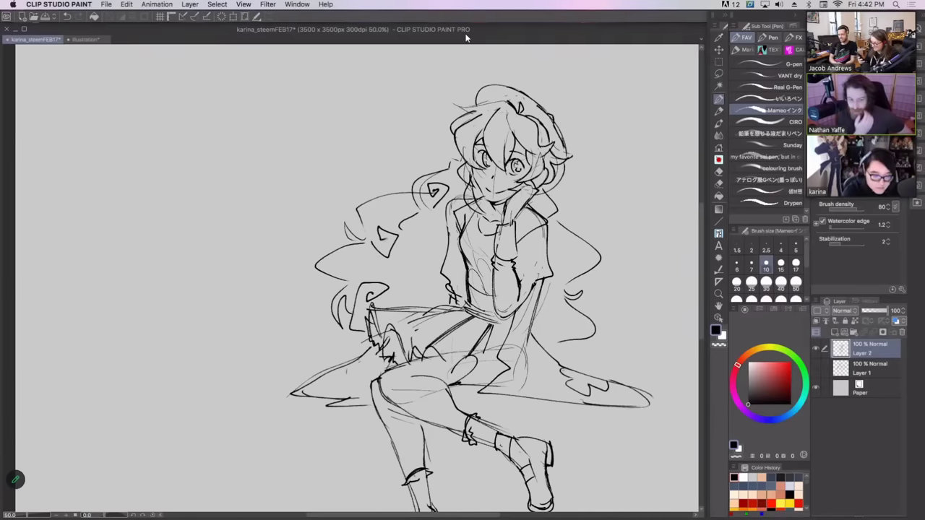
drag(401, 304, 425, 273)
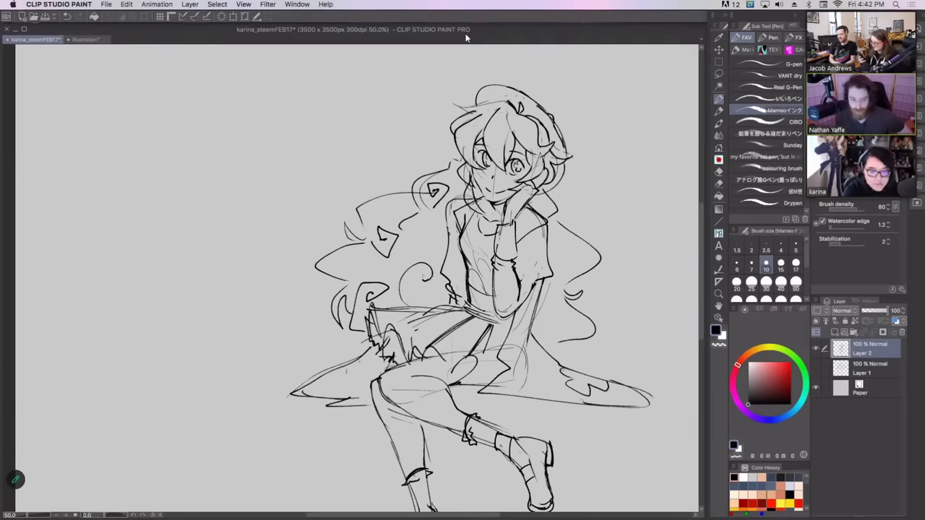
- Draw an angular spiral curl inside the hair beside the raised arm's sleeve
drag(566, 283, 575, 257)
drag(571, 259, 578, 251)
key(super+z)
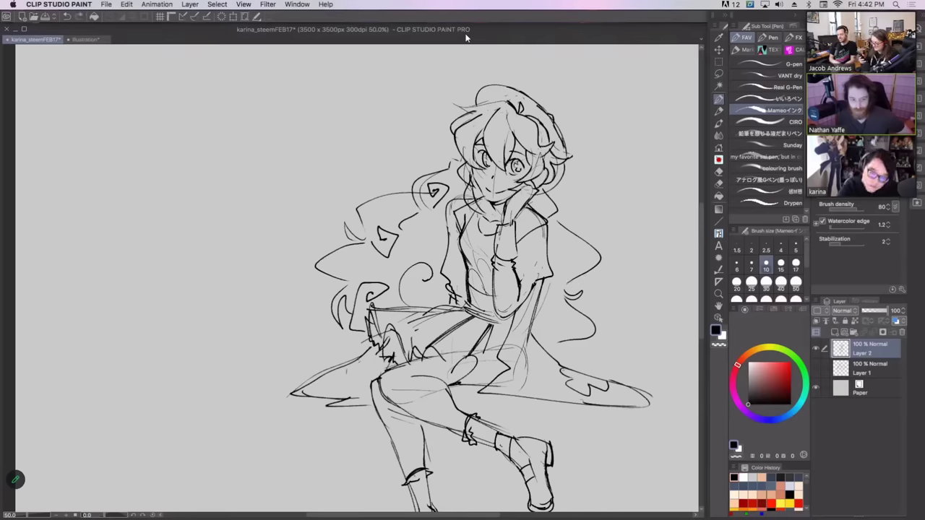
mouse_move(558, 281)
mouse_down()
mouse_move(589, 259)
mouse_move(577, 264)
mouse_up()
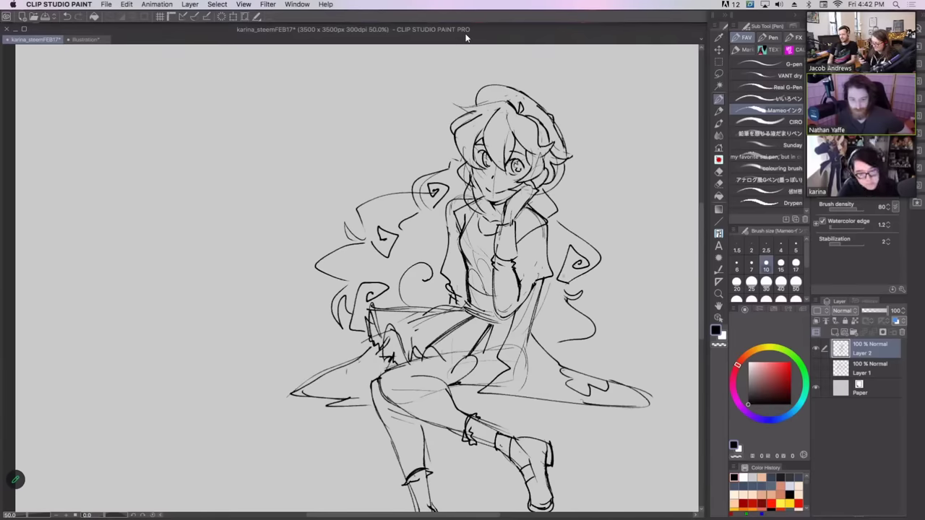
- Clean the guidelines around the skirt, ink the rounded shape at its hem, and add a pleat line and ruffles over the thigh
mouse_move(527, 344)
mouse_down()
mouse_move(524, 384)
mouse_move(515, 370)
mouse_move(528, 330)
mouse_up()
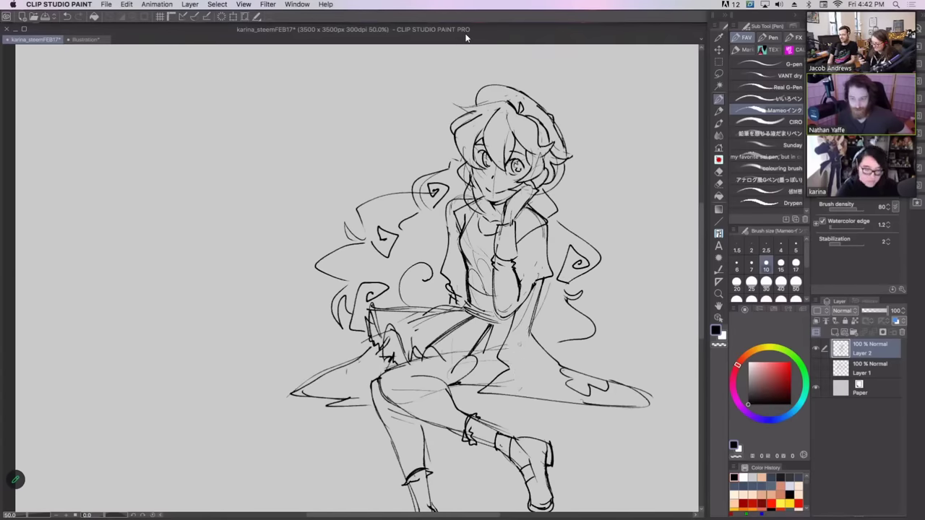
drag(459, 362, 455, 383)
drag(455, 383, 493, 386)
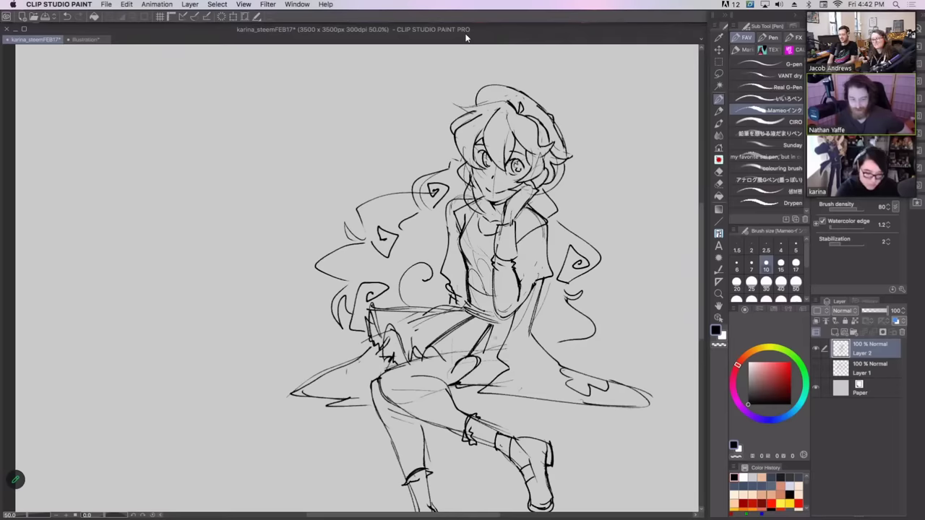
drag(497, 319, 489, 391)
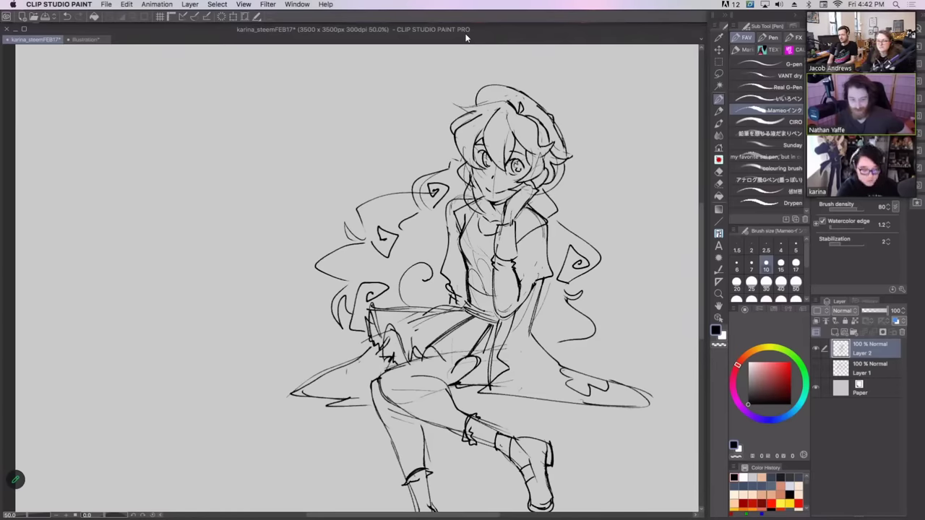
mouse_move(429, 351)
mouse_down()
mouse_move(448, 370)
mouse_move(478, 370)
mouse_up()
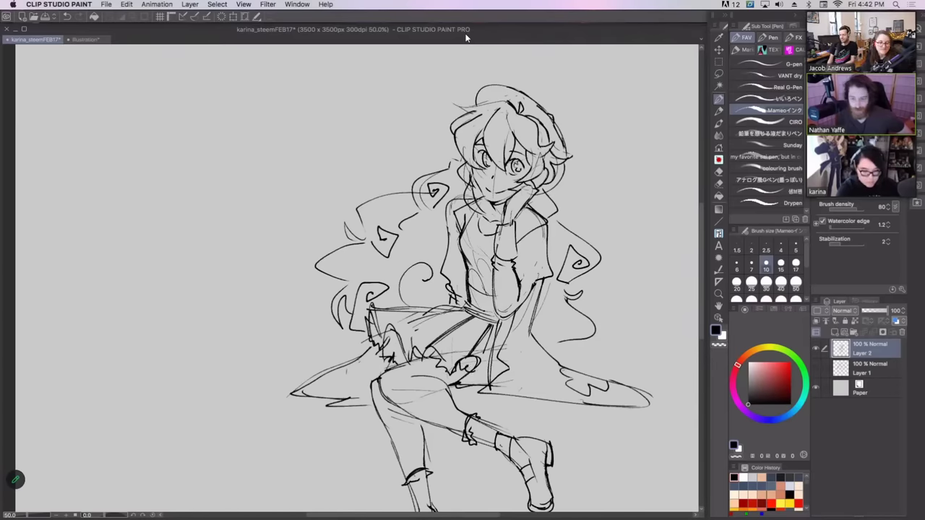
- Draw the lower hair lock and a round spiral curl beside the coat below the raised arm
mouse_move(533, 321)
mouse_down()
mouse_move(515, 354)
mouse_move(517, 338)
mouse_move(590, 356)
mouse_move(555, 366)
mouse_up()
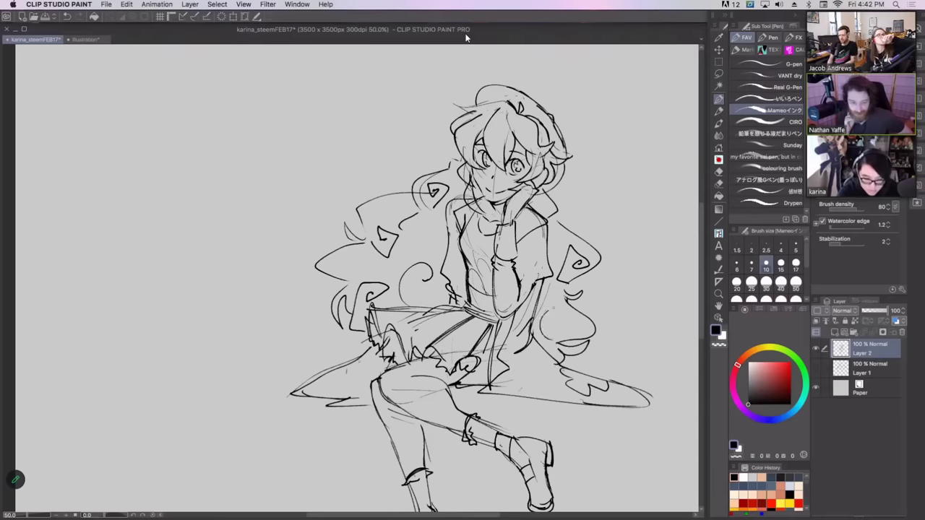
drag(568, 308, 550, 326)
- Strengthen the beret's outline and add a small ribbon at its back edge
drag(463, 217, 459, 304)
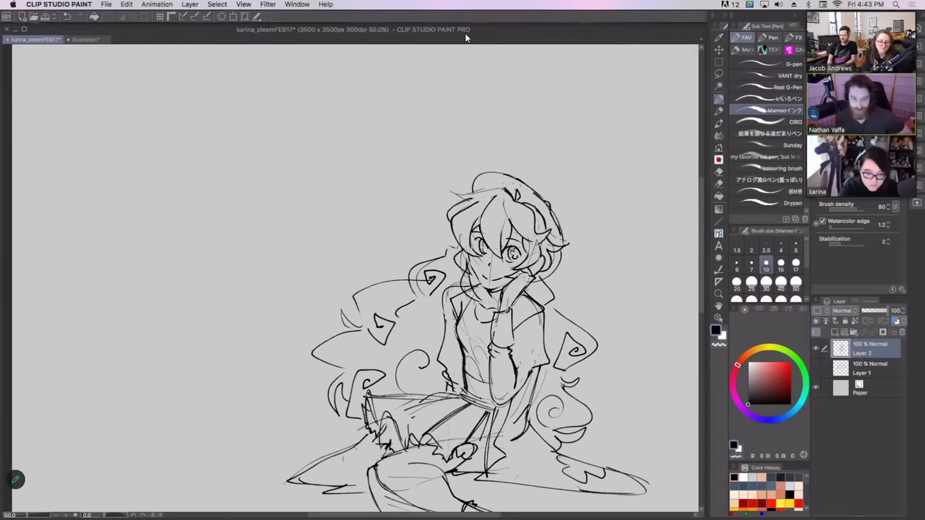
mouse_move(475, 179)
mouse_down()
mouse_move(516, 178)
mouse_move(559, 217)
mouse_move(581, 223)
mouse_move(575, 233)
mouse_move(571, 226)
mouse_up()
mouse_move(600, 268)
mouse_down()
mouse_move(661, 343)
mouse_move(609, 355)
mouse_up()
drag(506, 217, 516, 233)
- Add a new layer and sketch an oval head for a second figure above the seated character
click(836, 332)
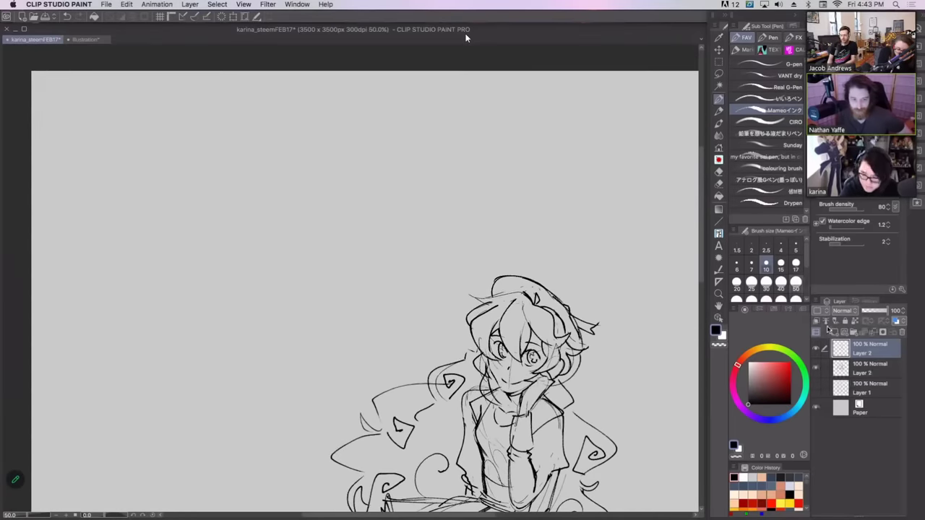
mouse_move(339, 136)
mouse_down()
mouse_move(368, 127)
mouse_move(342, 126)
mouse_up()
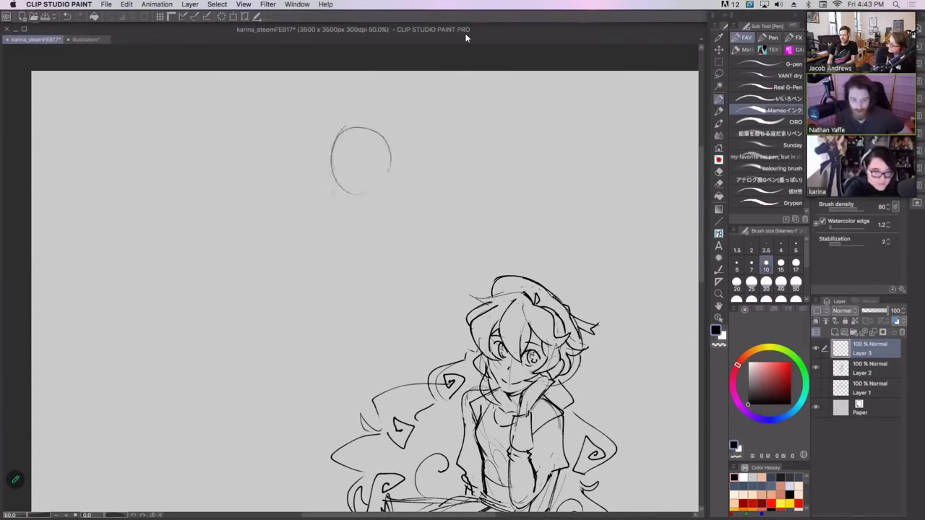
drag(488, 195, 520, 109)
drag(578, 167, 585, 226)
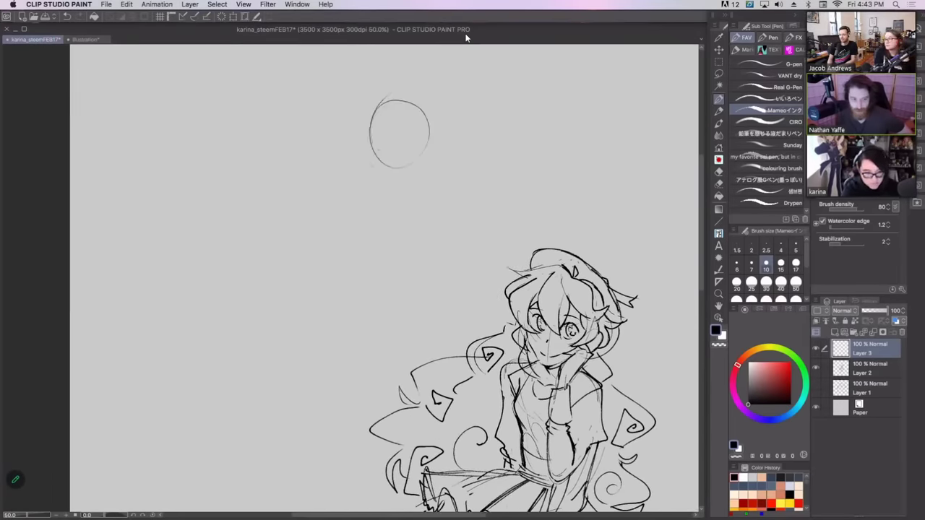
key(super+z)
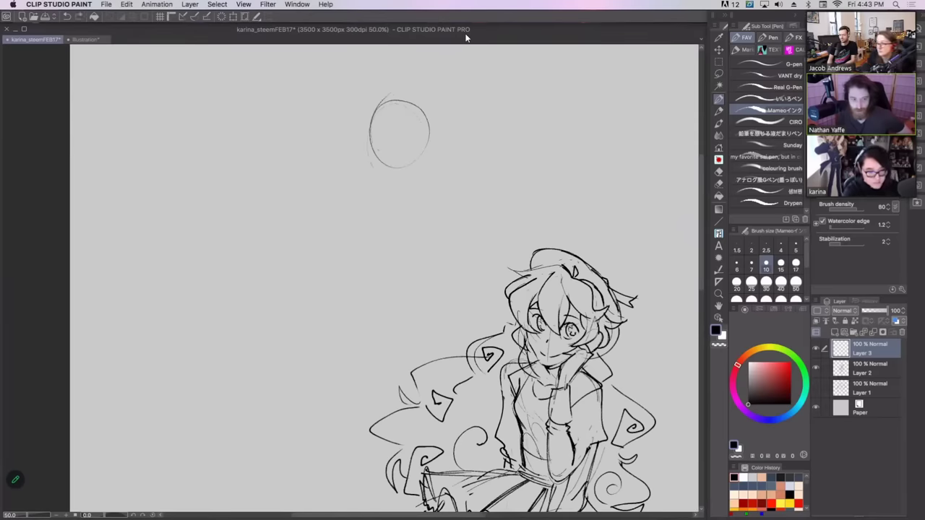
- Add the second figure's facial centre line and sketch the shoulders, bust, waist and hips below the head
drag(391, 94, 393, 150)
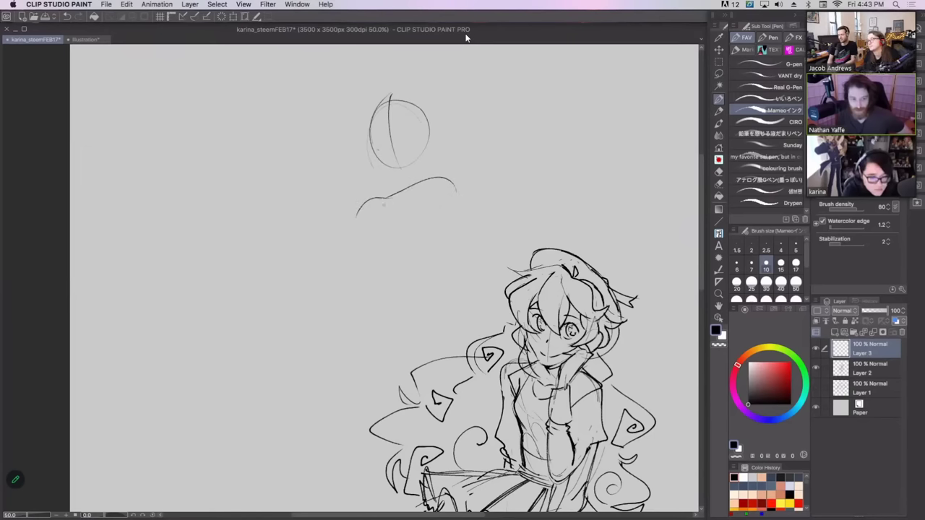
key(ctrl+z)
mouse_move(373, 200)
mouse_down()
mouse_move(364, 258)
mouse_move(371, 247)
mouse_move(412, 266)
mouse_move(450, 227)
mouse_up()
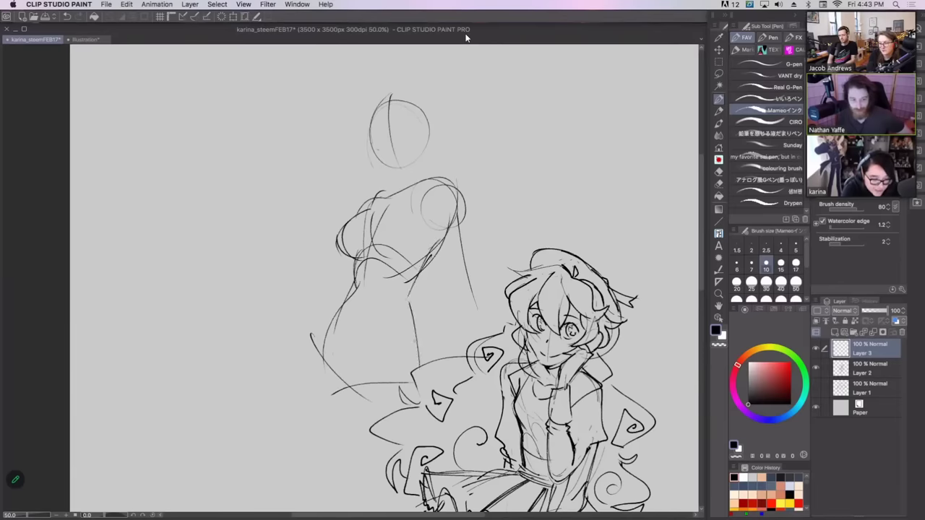
- Sketch the standing figure's thighs and arms, and shape the jaw and neck
key(super+minus)
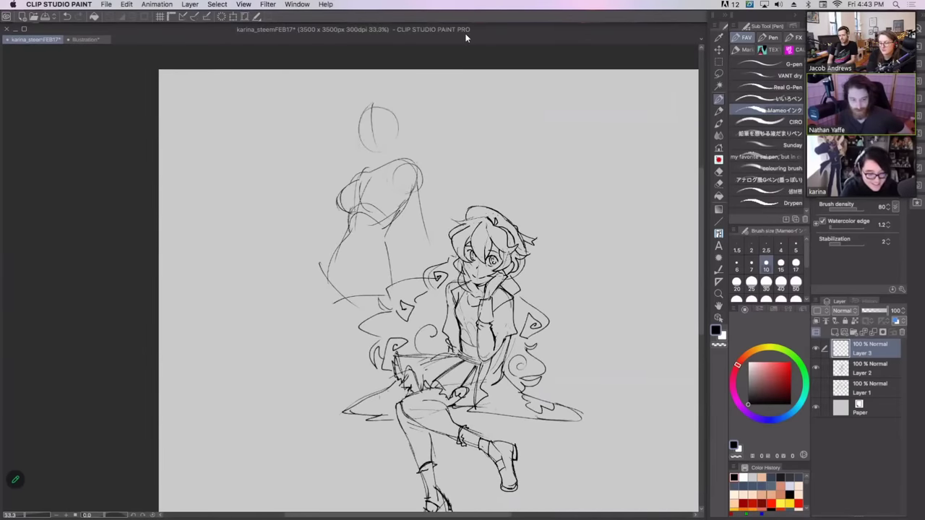
drag(440, 166, 440, 190)
mouse_move(342, 258)
mouse_down()
mouse_move(313, 309)
mouse_move(337, 424)
mouse_up()
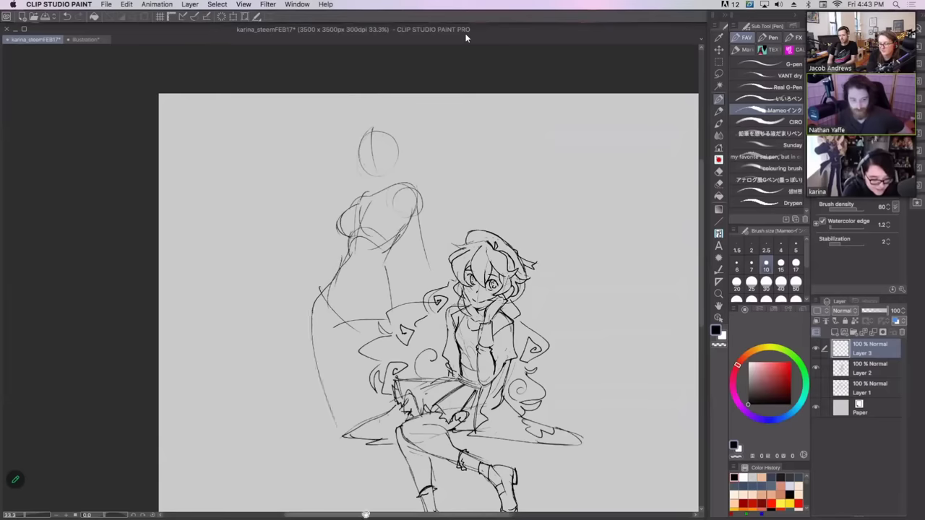
drag(366, 512, 366, 470)
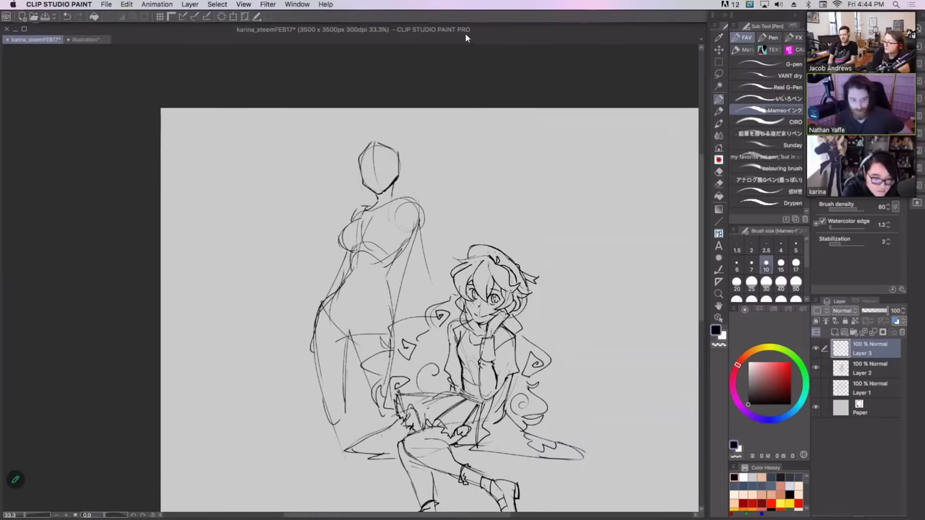
- Move the seated character's layer lower on the canvas and shift the standing figure's layer slightly toward it
drag(461, 279, 469, 167)
click(869, 369)
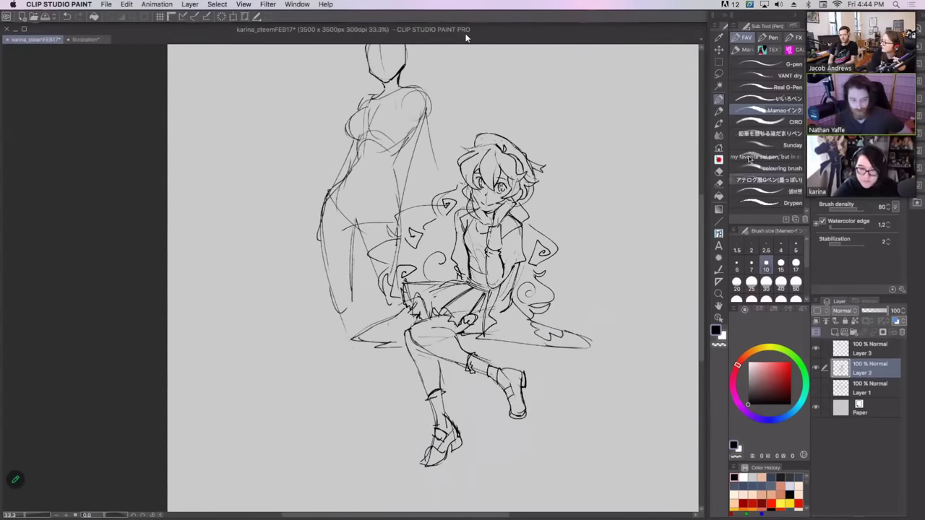
click(718, 49)
drag(586, 189, 595, 244)
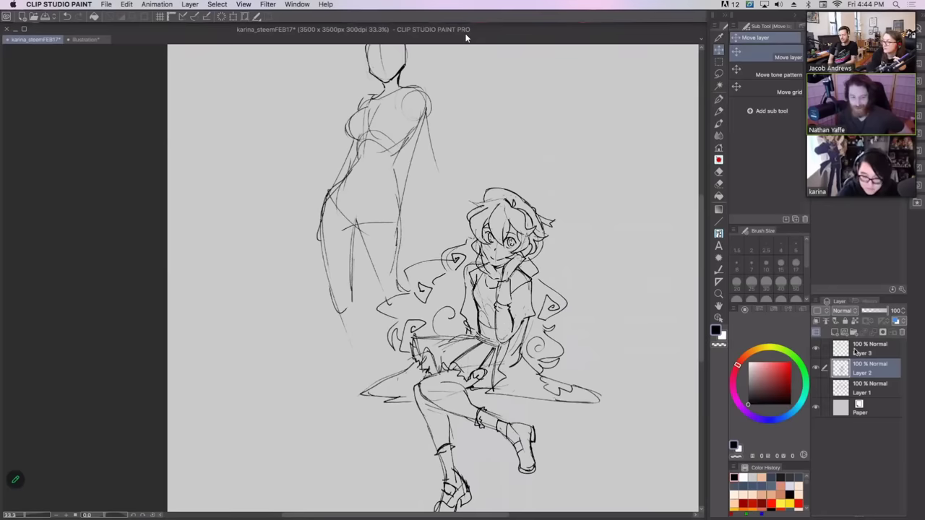
click(857, 351)
drag(455, 174, 467, 180)
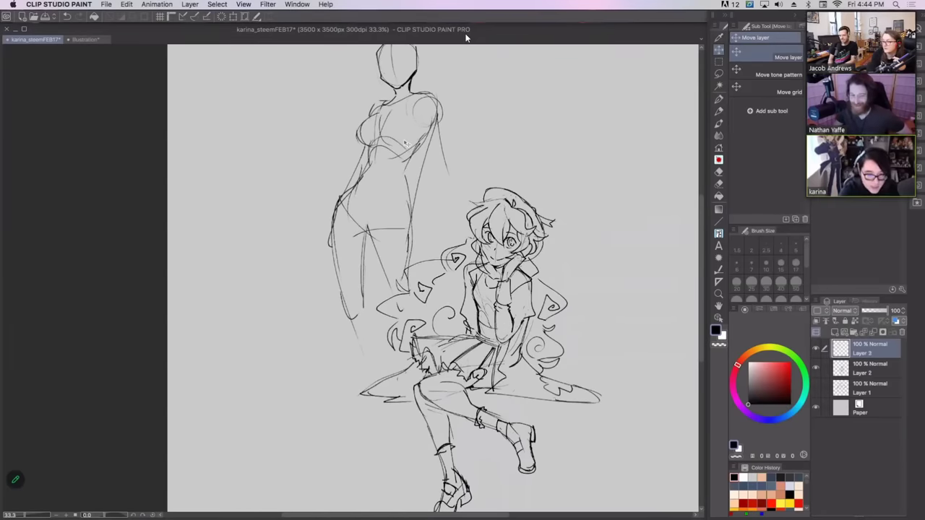
- Sketch the standing figure's outer knee and calf contour down to the ankle and the start of the foot
click(718, 99)
drag(373, 275, 356, 323)
drag(340, 285, 381, 463)
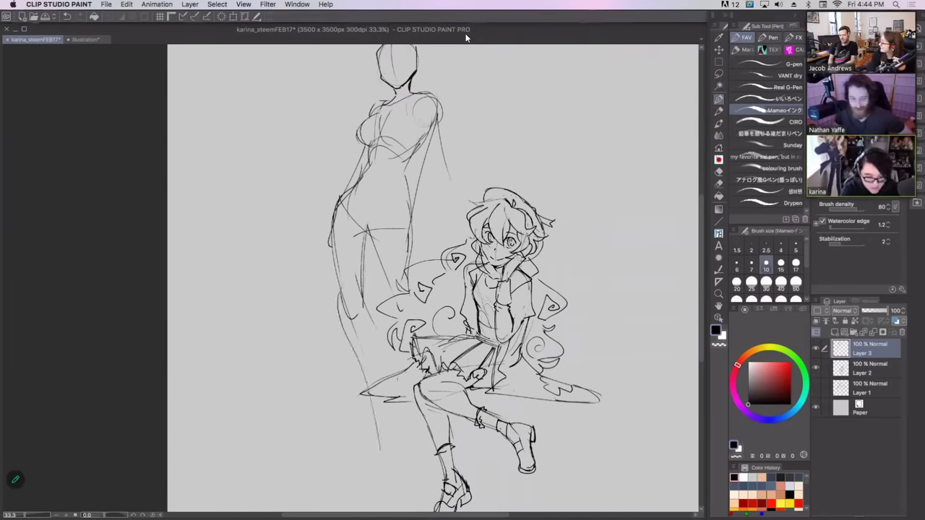
key(ctrl+z)
drag(340, 293, 378, 421)
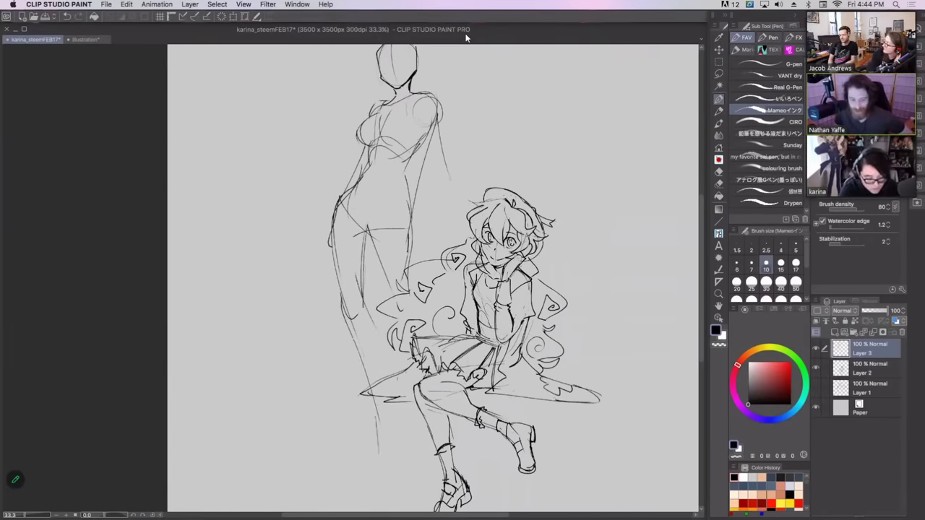
drag(375, 459, 362, 472)
mouse_move(381, 421)
mouse_down()
mouse_move(348, 475)
mouse_move(395, 469)
mouse_up()
mouse_move(345, 481)
mouse_down()
mouse_move(355, 489)
mouse_move(397, 474)
mouse_move(369, 454)
mouse_up()
key(ctrl+z)
drag(369, 453, 390, 479)
drag(367, 302, 392, 444)
key(ctrl+z)
key(ctrl+z)
key(ctrl+z)
key(ctrl+z)
key(ctrl+z)
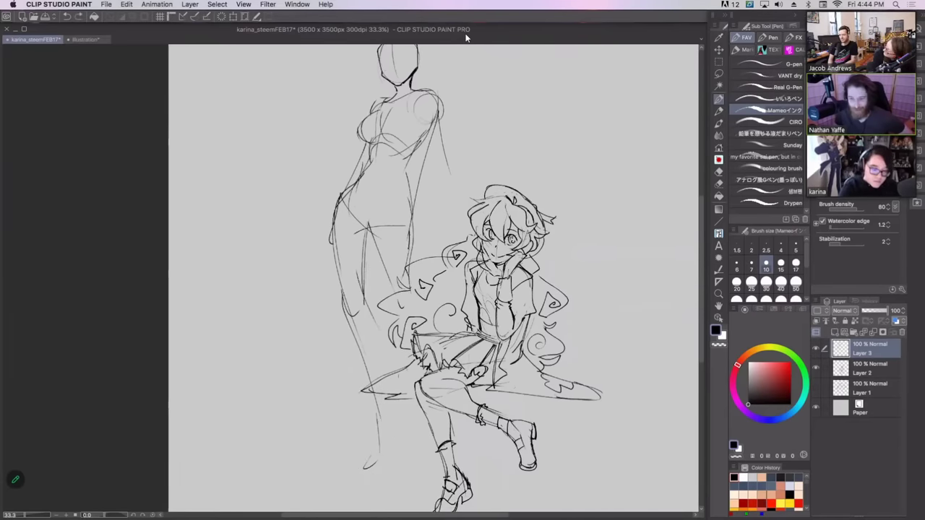
- Redraw the standing figure's lower leg, ankle and pointed foot, and add the inner calf contour down to the ankle
key(ctrl+z)
key(ctrl+z)
drag(381, 381, 363, 442)
drag(380, 383, 394, 431)
drag(348, 451, 369, 461)
drag(363, 455, 394, 449)
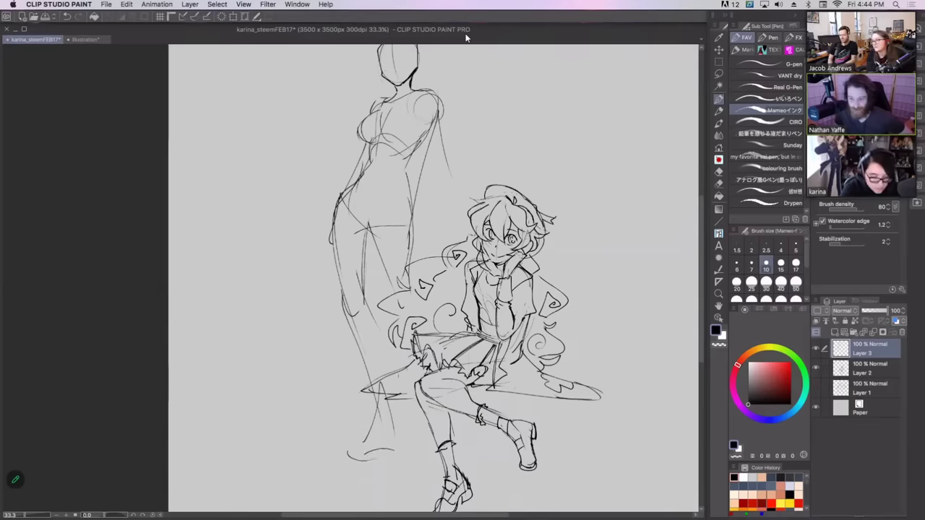
key(ctrl+z)
key(ctrl+z)
mouse_move(382, 406)
mouse_down()
mouse_move(362, 462)
mouse_move(391, 449)
mouse_up()
mouse_move(376, 433)
mouse_down()
mouse_move(352, 461)
mouse_move(390, 462)
mouse_up()
drag(351, 461, 387, 466)
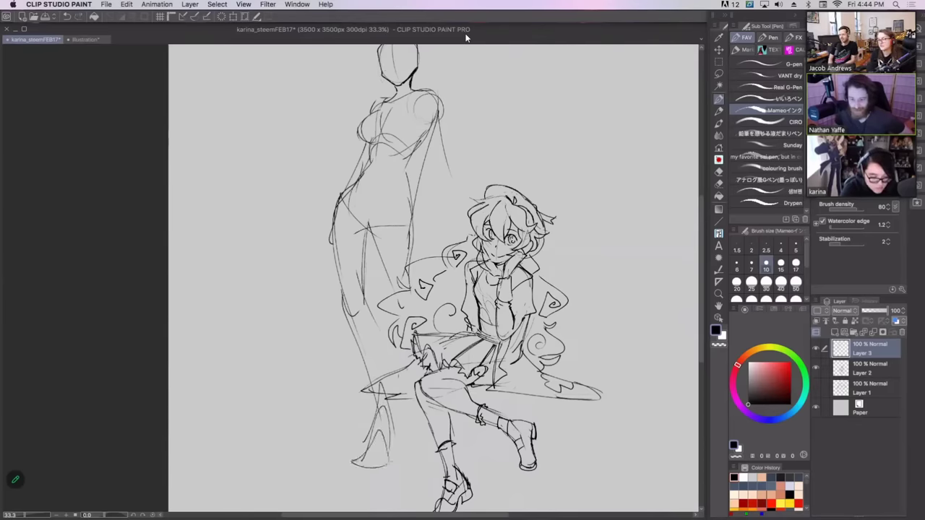
drag(367, 304, 384, 407)
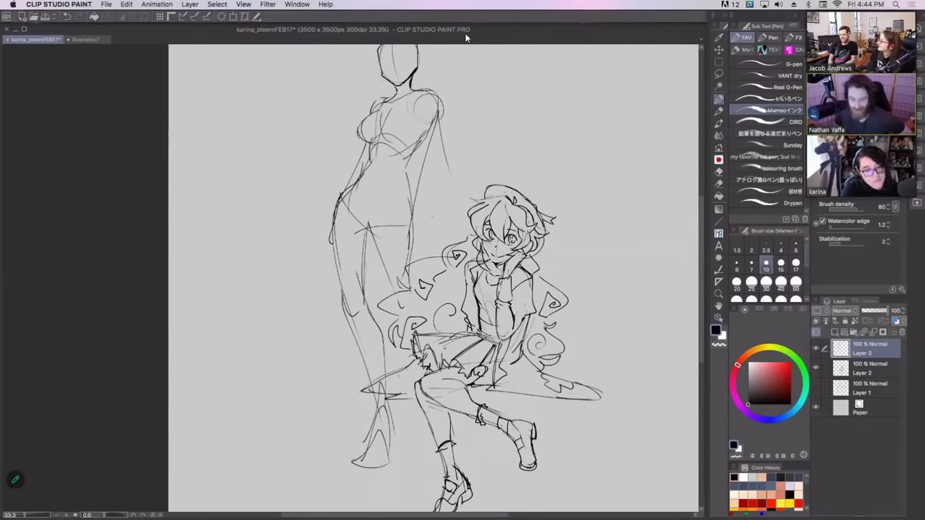
- Sketch the standing figure's other leg from the thigh down to the foot, crossing behind the seated character's legs
mouse_move(369, 229)
mouse_down()
mouse_move(448, 413)
mouse_move(478, 460)
mouse_move(493, 461)
mouse_up()
drag(461, 415, 452, 432)
mouse_move(462, 412)
mouse_down()
mouse_move(510, 458)
mouse_move(502, 460)
mouse_up()
drag(447, 380, 473, 434)
drag(462, 332, 462, 363)
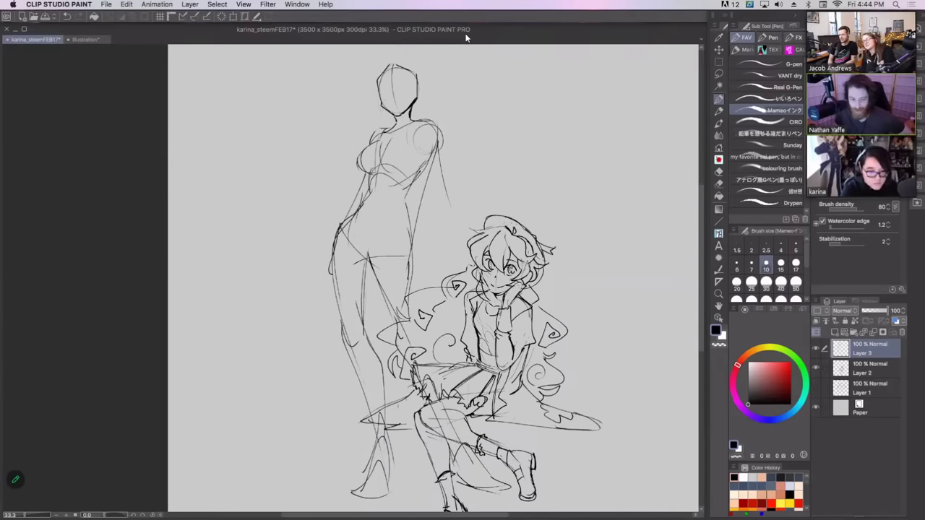
- Refine the standing figure's arm and hand lines, and shift its sketch layer slightly away from the seated character
drag(436, 156, 402, 294)
drag(332, 256, 323, 316)
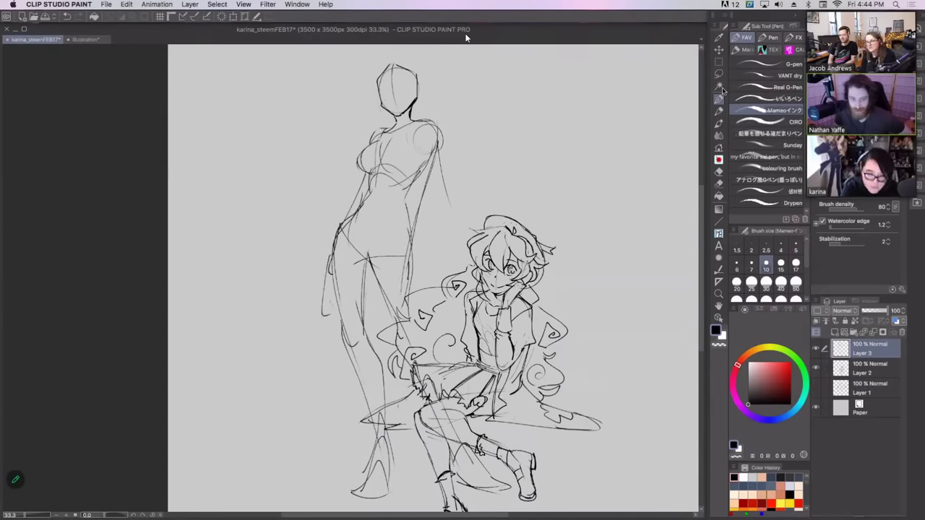
click(718, 49)
drag(412, 245, 396, 248)
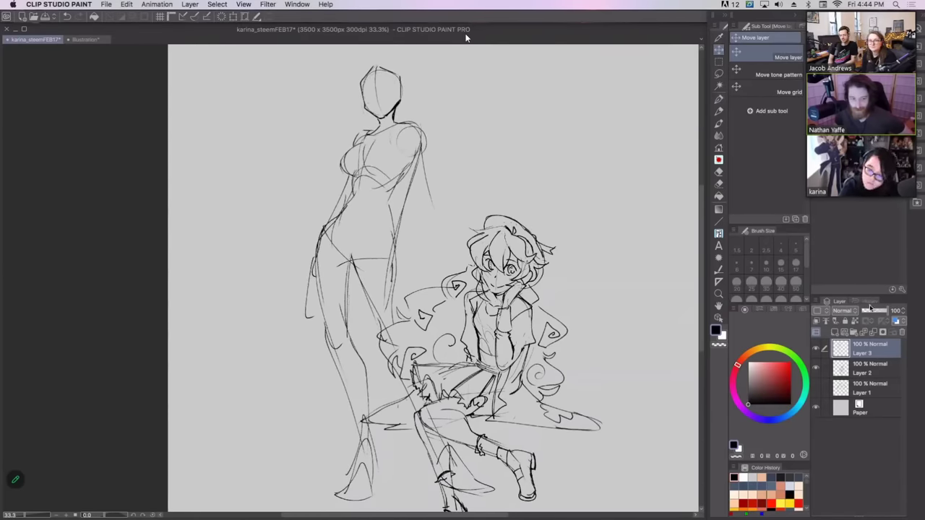
- Lower the standing figure's sketch layer to 17% opacity and add a new layer above it
drag(871, 309, 866, 310)
click(837, 332)
- On the new layer, ink the standing figure's hairline over the forehead and temple, plus the ear
key(super+plus)
key(super+plus)
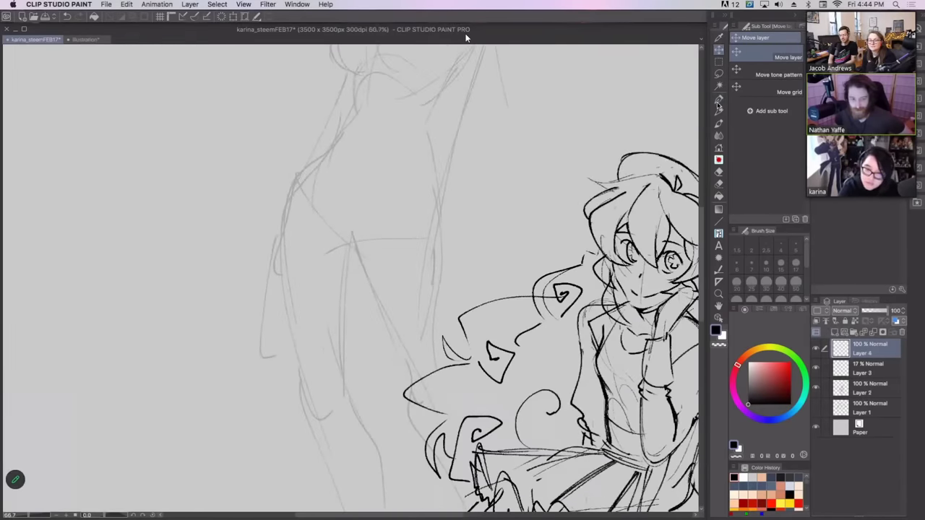
key(p)
drag(475, 227, 527, 487)
drag(462, 178, 464, 208)
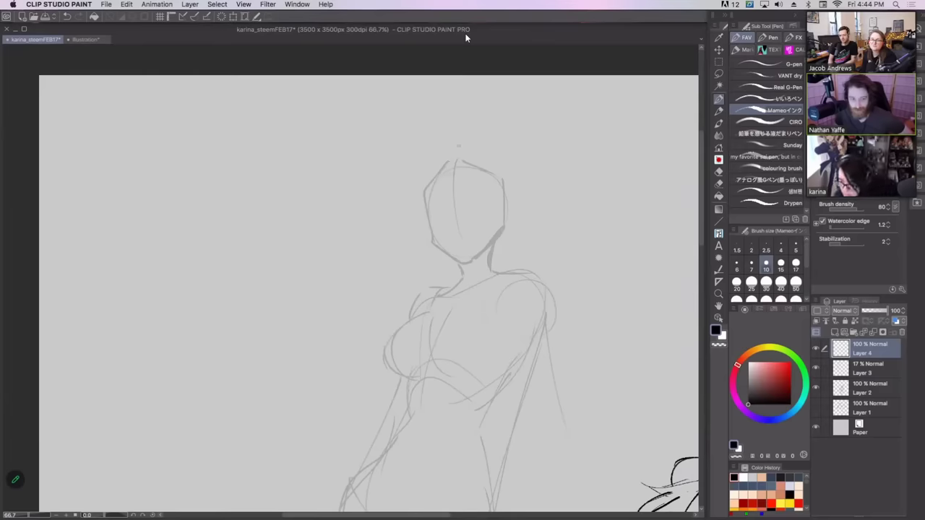
drag(466, 167, 486, 160)
mouse_move(475, 169)
mouse_down()
mouse_move(492, 164)
mouse_move(505, 188)
mouse_move(503, 226)
mouse_up()
drag(493, 177, 500, 205)
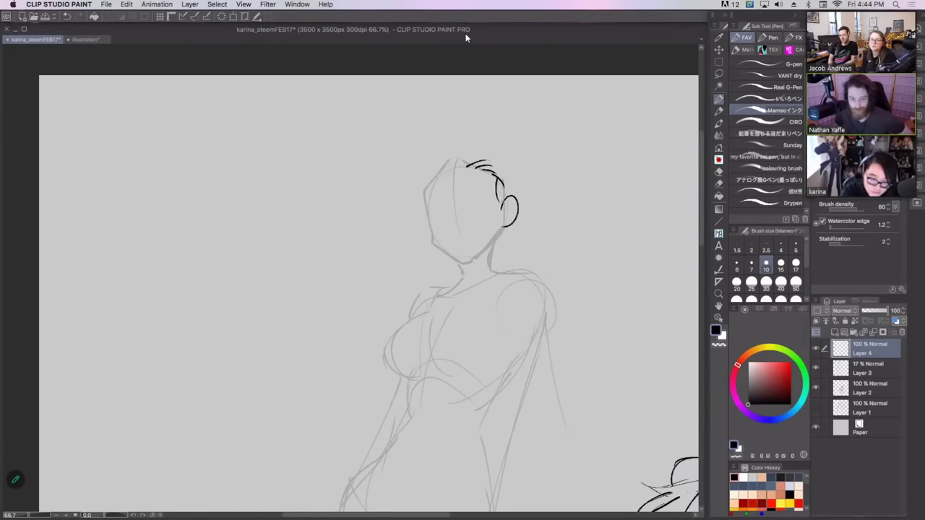
- Ink a swept-back tuft above the ear and a long side lock, and redraw the hairline curve at the temple
key(ctrl+z)
mouse_move(489, 165)
mouse_down()
mouse_move(532, 178)
mouse_move(531, 186)
mouse_up()
drag(541, 171, 478, 288)
mouse_move(506, 189)
mouse_down()
mouse_move(499, 289)
mouse_move(525, 306)
mouse_move(495, 212)
mouse_up()
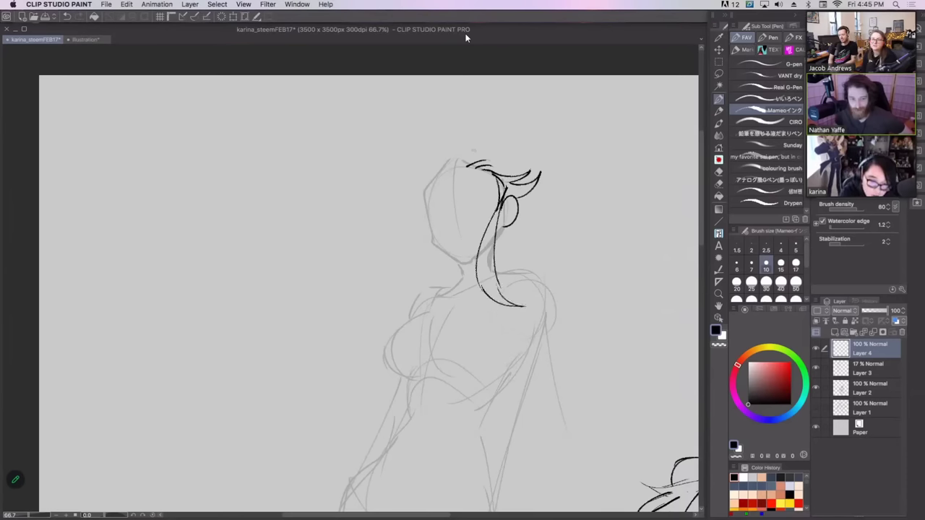
key(super+z)
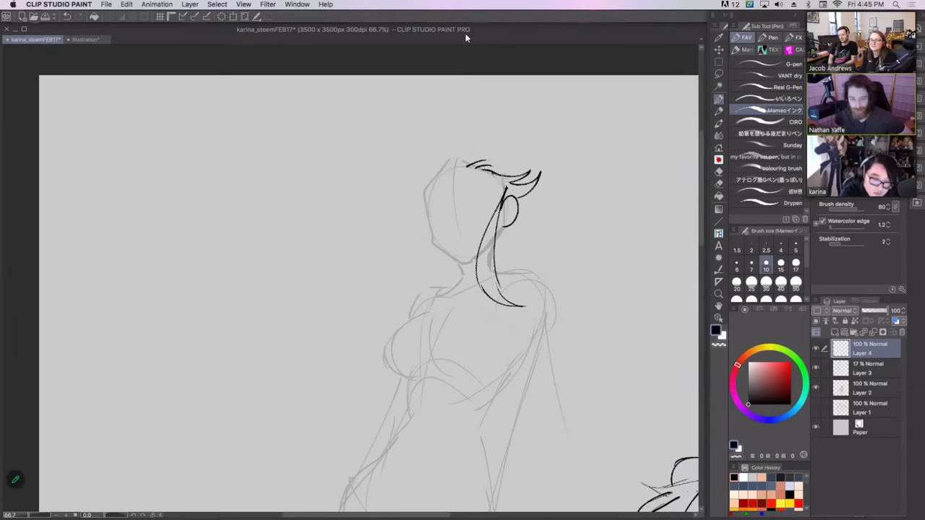
drag(483, 171, 502, 200)
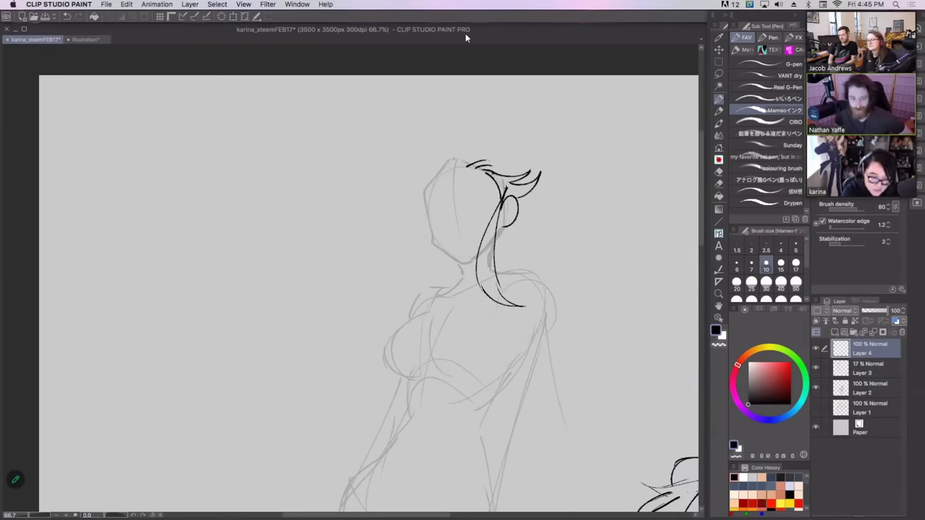
- Ink the bangs on the far side of the standing figure's head and the jawline down to the chin
mouse_move(432, 157)
mouse_down()
mouse_move(466, 166)
mouse_move(395, 171)
mouse_move(411, 224)
mouse_up()
mouse_move(432, 236)
mouse_down()
mouse_move(422, 205)
mouse_move(432, 189)
mouse_move(443, 220)
mouse_up()
key(super+z)
mouse_move(424, 179)
mouse_down()
mouse_move(410, 217)
mouse_move(462, 265)
mouse_up()
key(super+z)
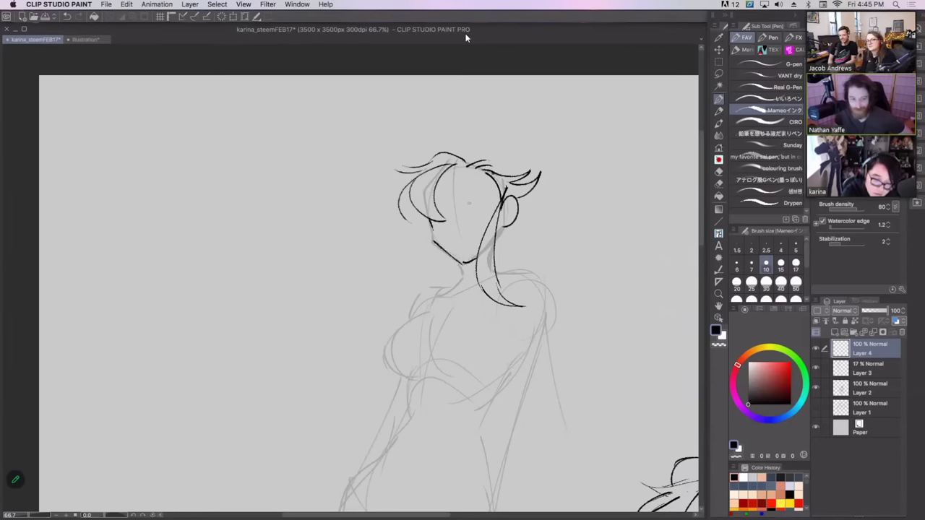
- Draw the standing figure's near eye with a round iris, undoing the brow and far-eye strokes
mouse_move(467, 204)
mouse_down()
mouse_move(472, 190)
mouse_move(485, 195)
mouse_move(477, 211)
mouse_move(476, 191)
mouse_move(483, 208)
mouse_move(434, 205)
mouse_move(449, 211)
mouse_move(491, 187)
mouse_up()
key(super+z)
key(super+z)
key(super+z)
key(ctrl+z)
key(ctrl+z)
key(ctrl+z)
key(ctrl+z)
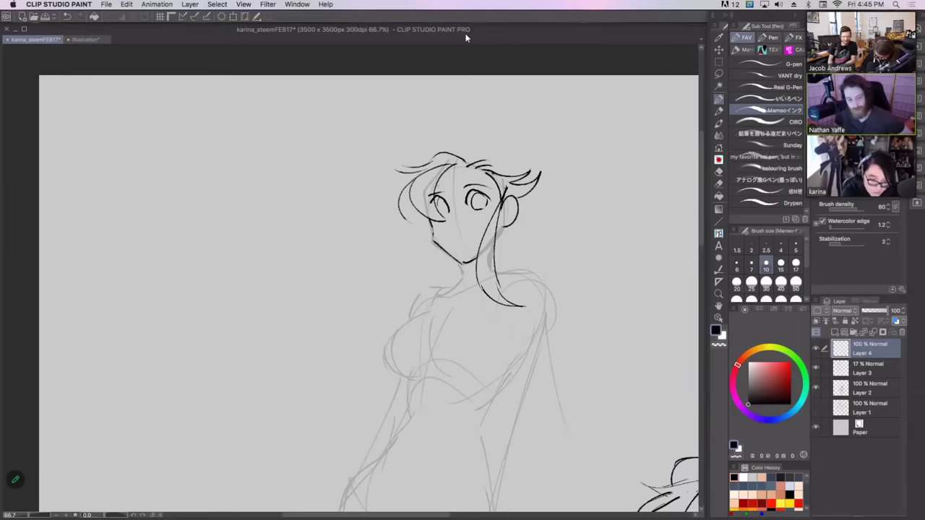
key(super+z)
key(super+z)
- Lasso the near eye, nudge it slightly into position, and clear the selection
key(m)
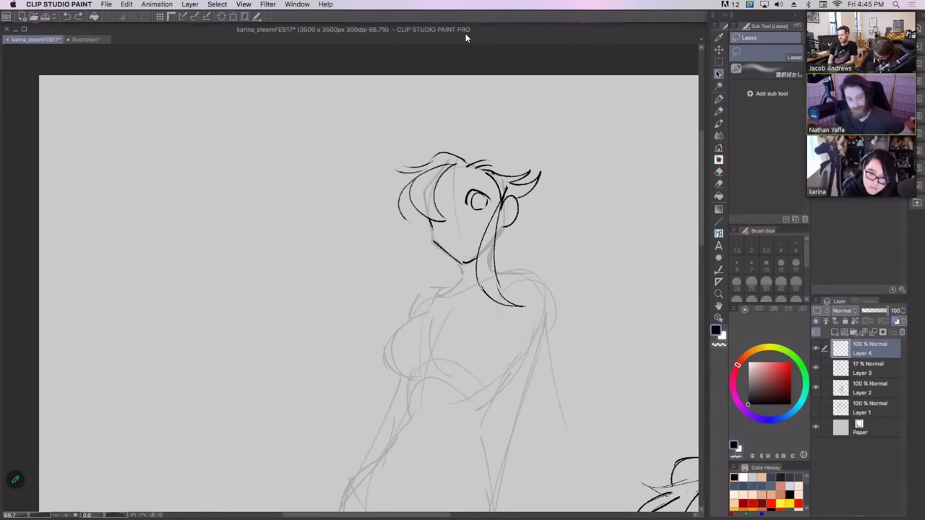
drag(462, 185, 497, 190)
click(719, 49)
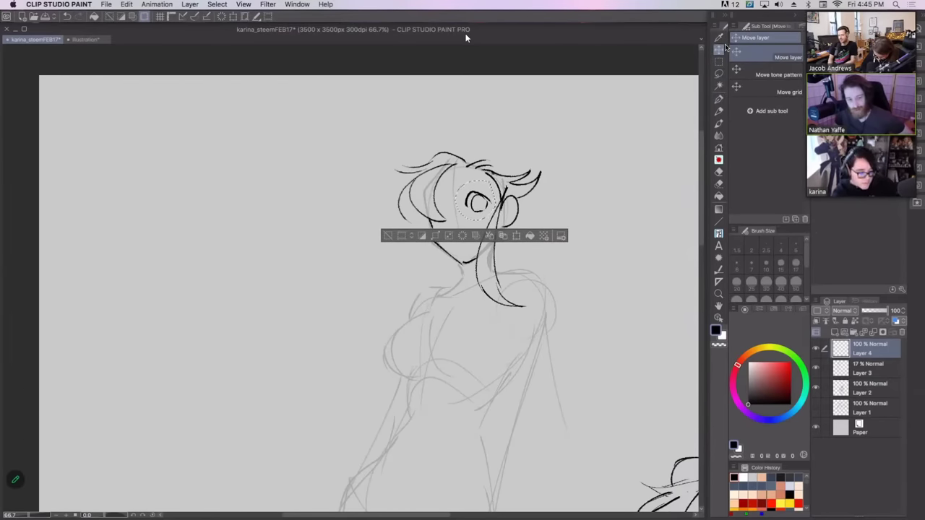
key(ctrl+d)
- Ink the far eye, eyebrows and small mouth, and flatten both eyes with straight upper lids
key(p)
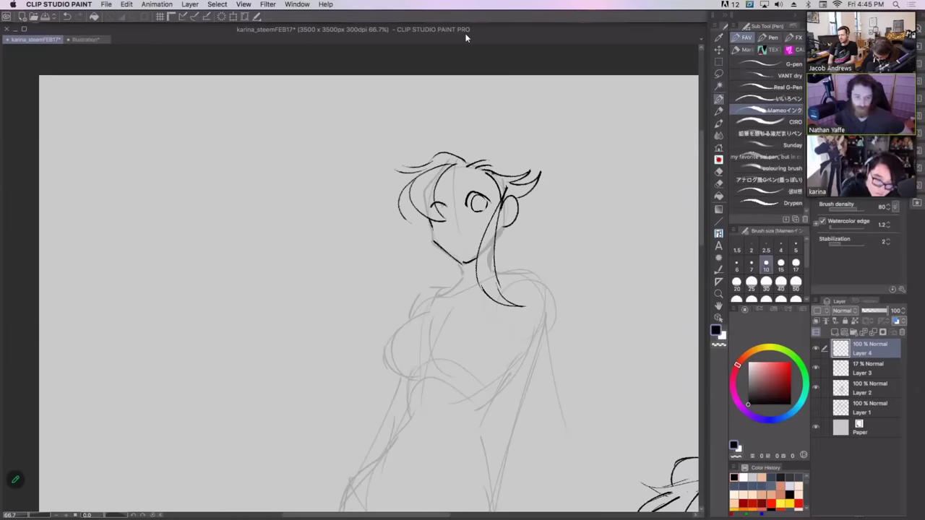
key(ctrl+z)
drag(438, 201, 449, 219)
key(ctrl+z)
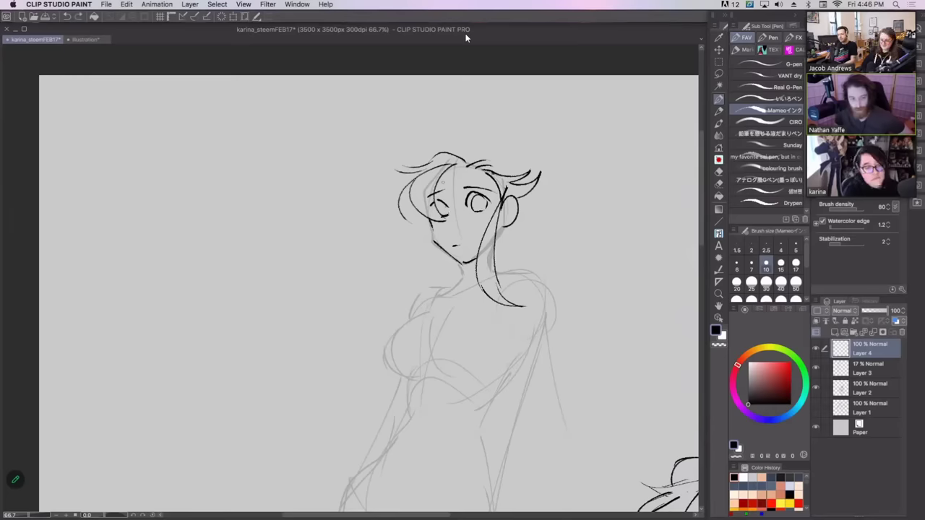
drag(465, 198, 487, 195)
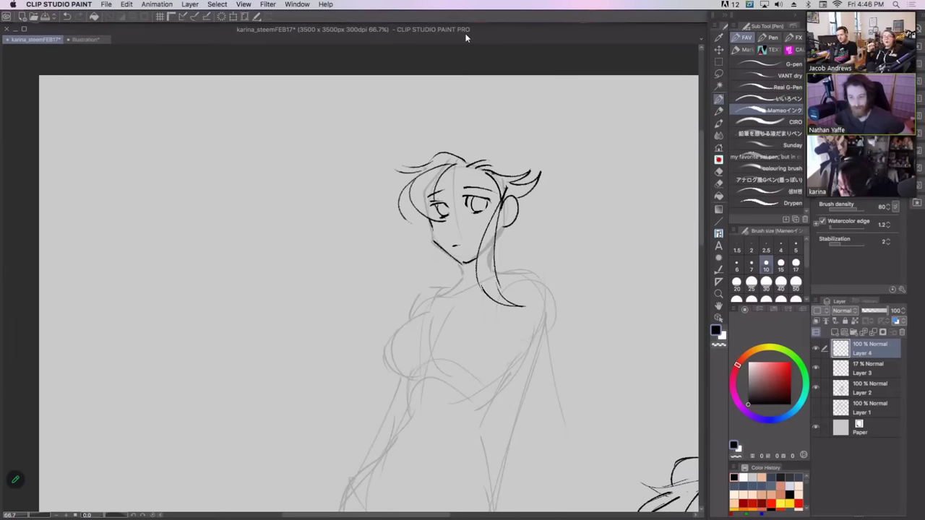
- Ink long locks beside the far cheek, add ear and nape details, and layer loose strands over the crown
mouse_move(428, 217)
mouse_down()
mouse_move(404, 273)
mouse_move(422, 351)
mouse_up()
drag(415, 265, 420, 350)
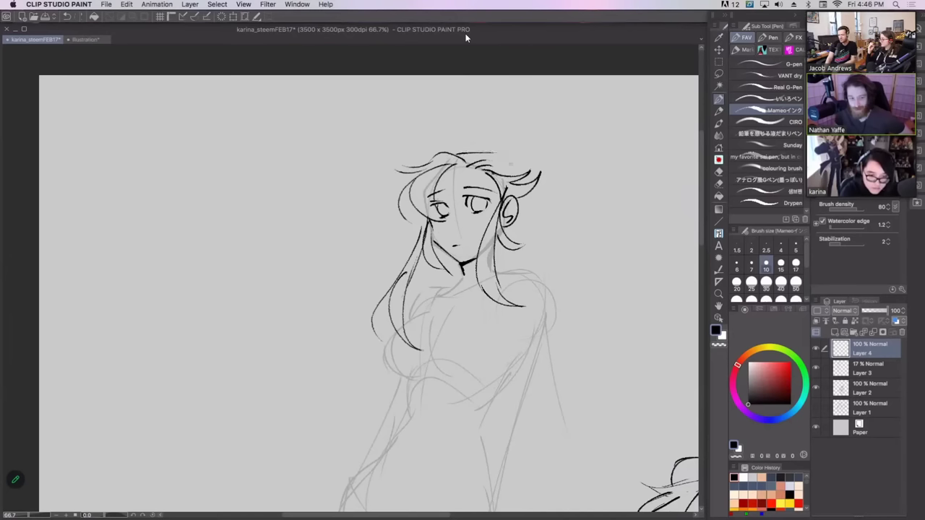
mouse_move(454, 156)
mouse_down()
mouse_move(483, 146)
mouse_move(515, 175)
mouse_move(422, 146)
mouse_move(412, 156)
mouse_up()
drag(442, 154, 399, 201)
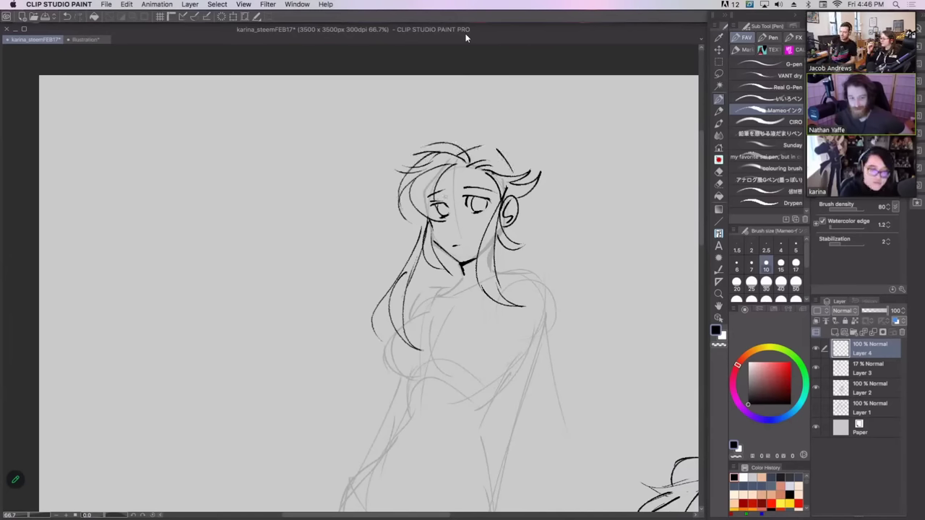
- Replace the hairline strokes above the near eye with a striped hair clip, and redraw the top outline of the hair
mouse_move(485, 161)
mouse_down()
mouse_move(493, 175)
mouse_move(502, 166)
mouse_up()
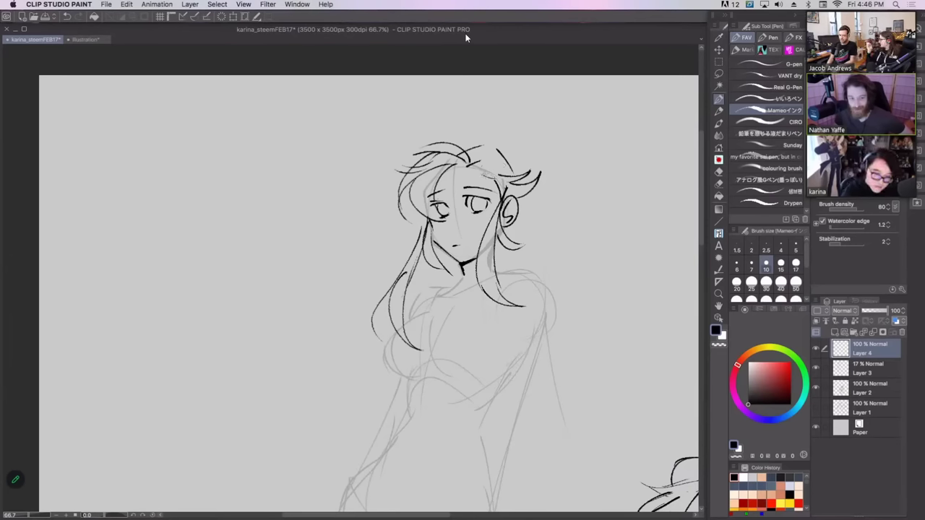
mouse_move(493, 168)
mouse_down()
mouse_move(485, 178)
mouse_move(498, 164)
mouse_up()
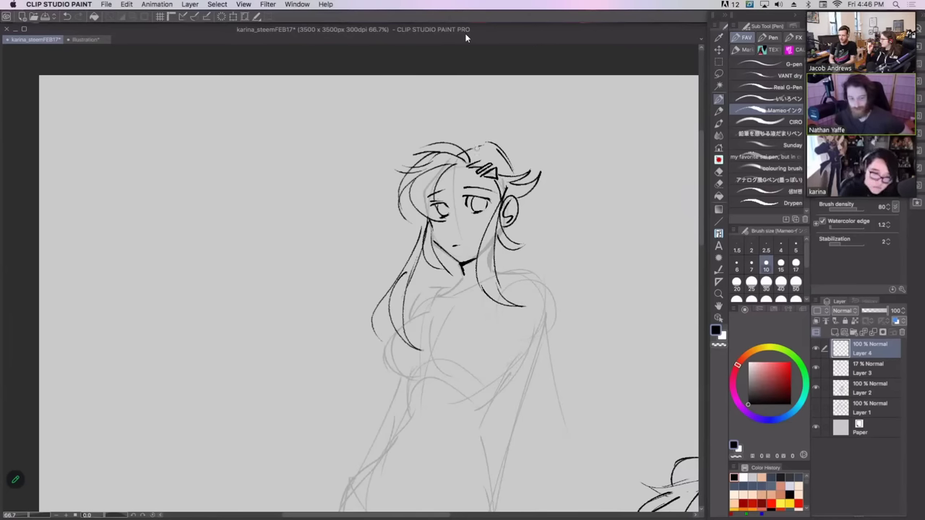
key(super+z)
key(super+z)
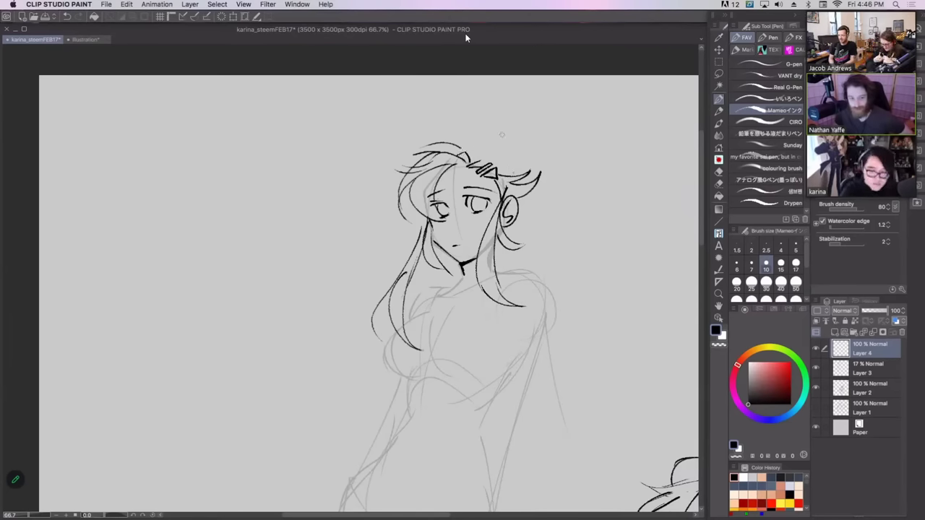
mouse_move(441, 149)
mouse_down()
mouse_move(505, 153)
mouse_move(510, 178)
mouse_up()
drag(545, 208, 545, 169)
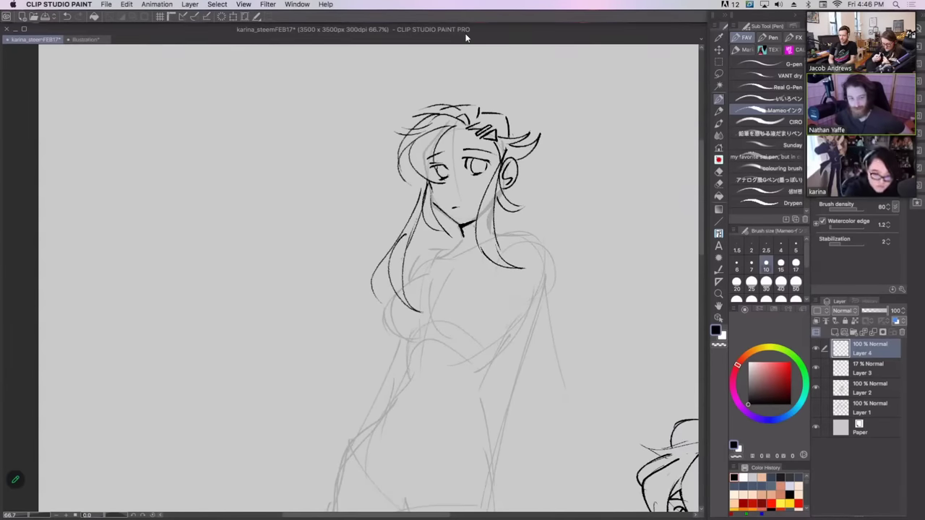
mouse_move(475, 226)
mouse_down()
mouse_move(440, 246)
mouse_move(445, 256)
mouse_up()
drag(444, 255, 474, 238)
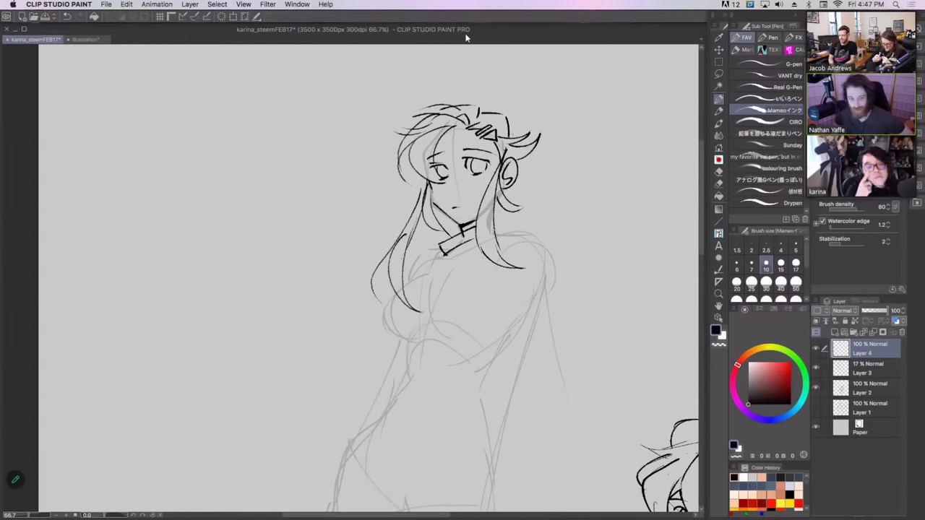
key(super+z)
key(super+z)
key(super+z)
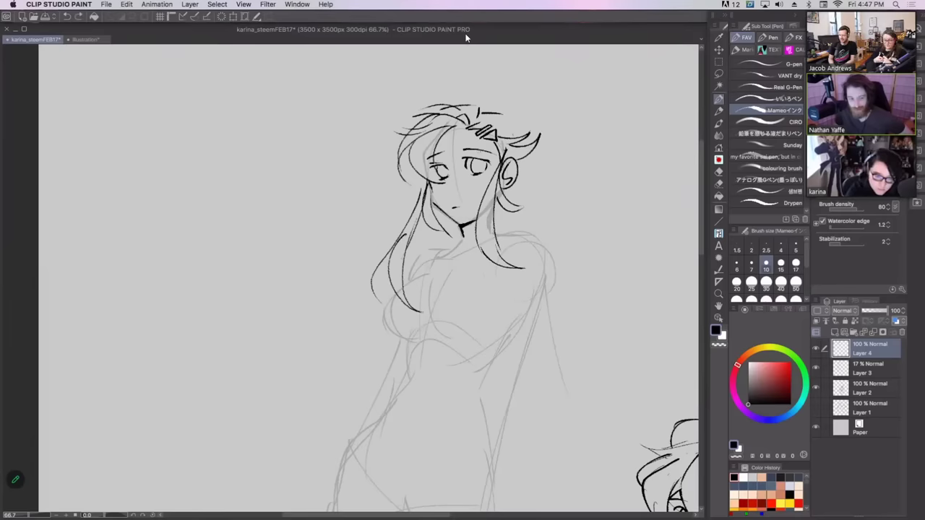
- Refine the standing figure's eyelids and nose, and replace the mouth with a large round gum bubble
drag(429, 167, 488, 157)
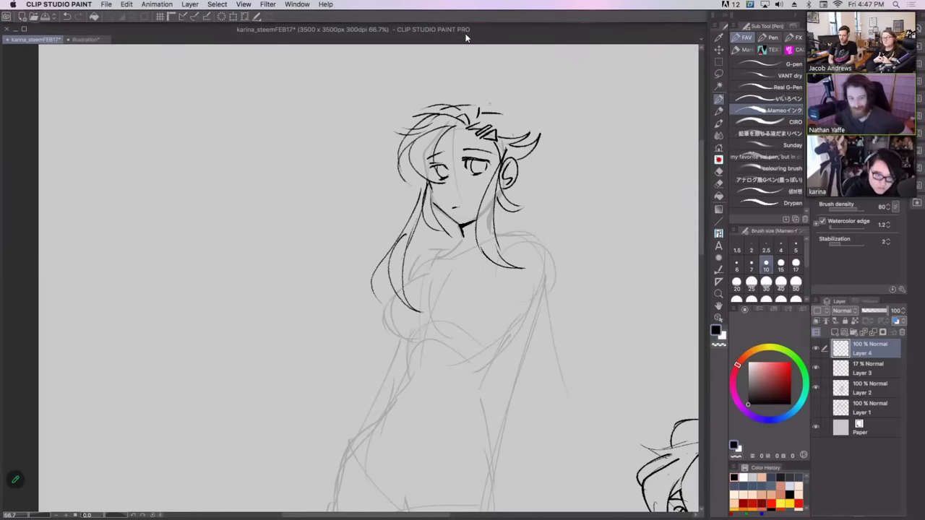
drag(479, 112, 502, 113)
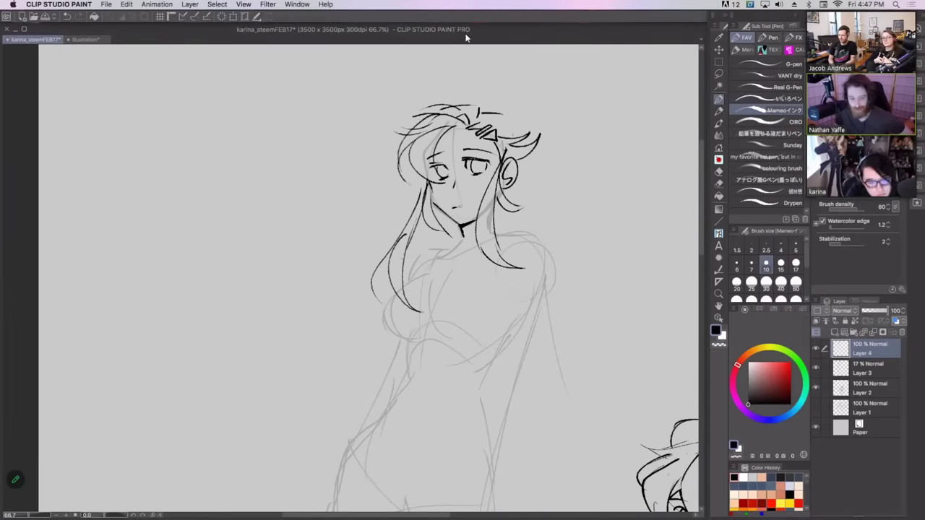
drag(446, 207, 477, 193)
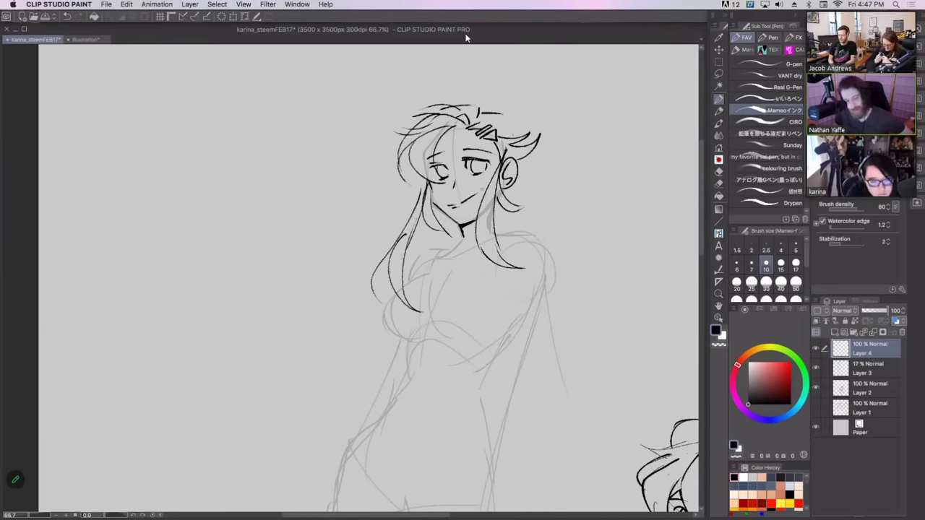
key(super+z)
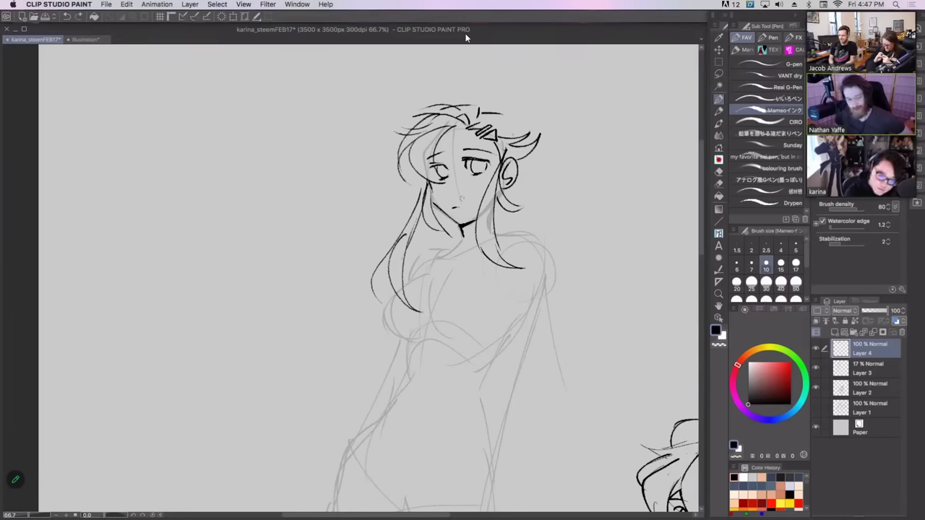
key(ctrl+z)
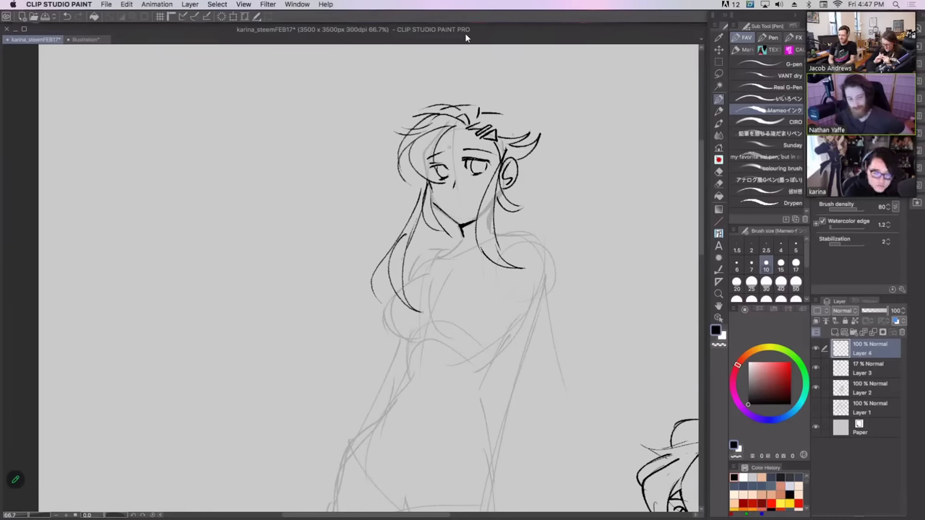
mouse_move(448, 192)
mouse_down()
mouse_move(436, 222)
mouse_move(427, 204)
mouse_move(450, 210)
mouse_move(430, 212)
mouse_up()
key(ctrl+z)
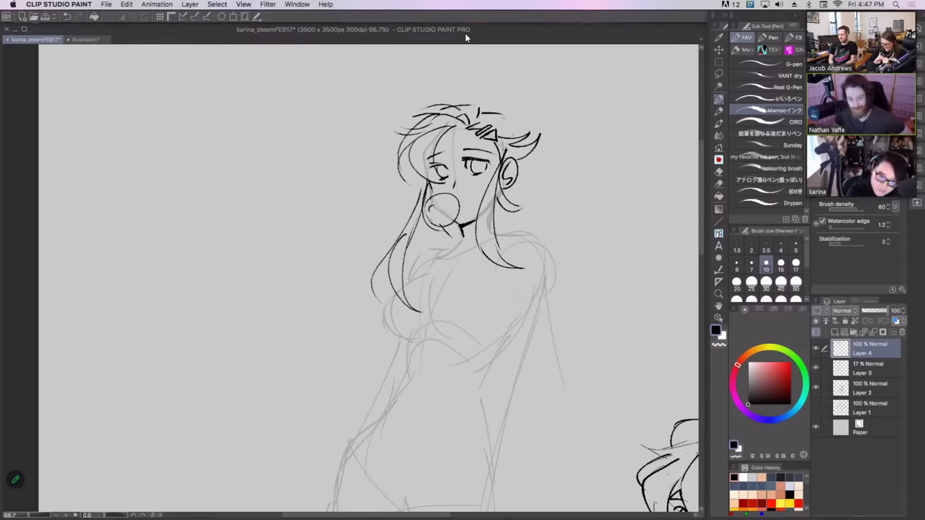
- Add short hair strands behind the hair clip and below the ear of the standing figure
drag(505, 118, 509, 142)
mouse_move(518, 187)
mouse_down()
mouse_move(511, 203)
mouse_move(527, 192)
mouse_move(508, 198)
mouse_up()
key(ctrl+z)
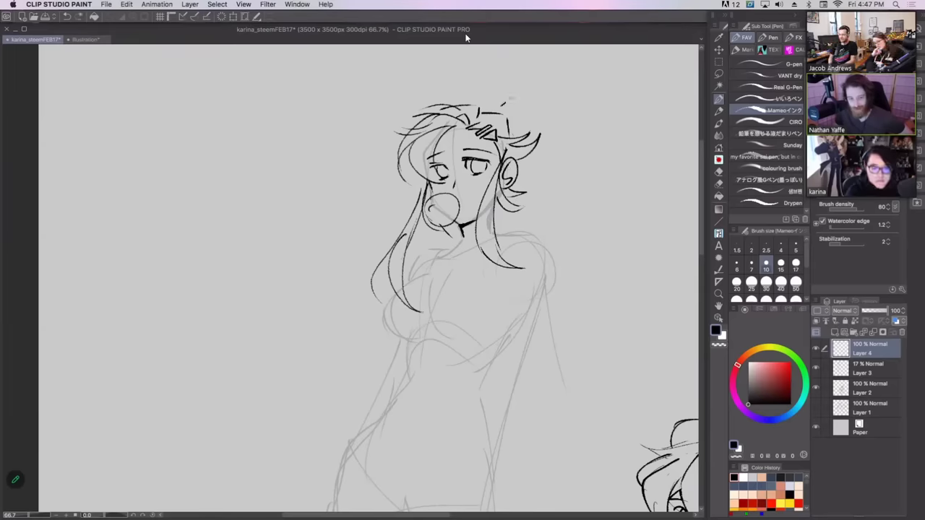
- Ink the high ponytail's arched top and its long upper lines falling away behind the head
drag(501, 106, 530, 89)
drag(574, 86, 615, 256)
drag(533, 213, 599, 272)
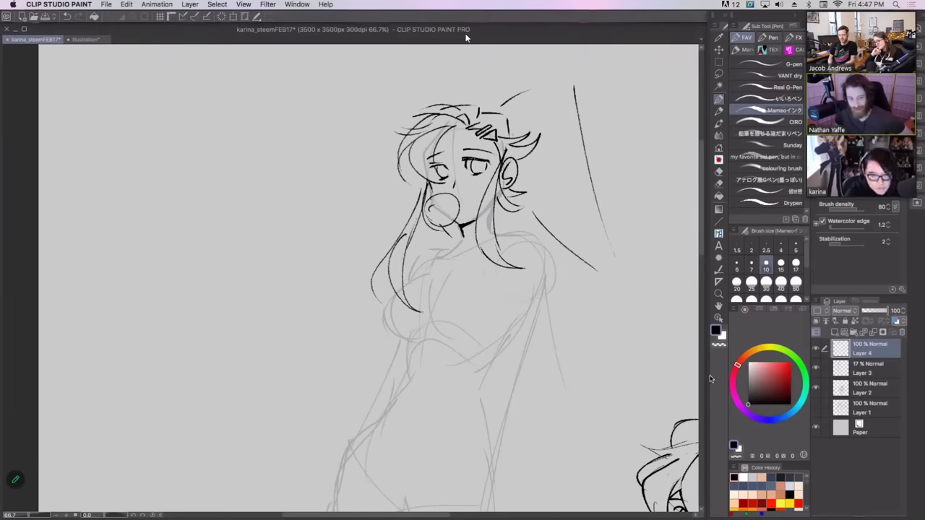
mouse_move(491, 110)
mouse_down()
mouse_move(555, 72)
mouse_move(562, 120)
mouse_move(669, 195)
mouse_up()
key(ctrl+z)
mouse_move(567, 134)
mouse_down()
mouse_move(687, 241)
mouse_move(677, 398)
mouse_up()
key(ctrl+z)
- Ink the ponytail's lower body with long curves that meet in a pointed tip beside the seated character
drag(627, 289, 605, 457)
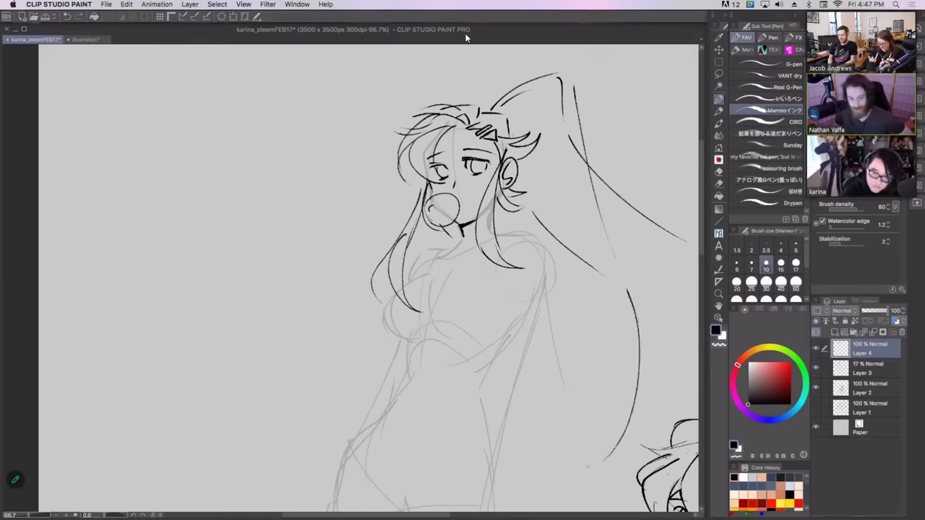
drag(662, 365, 594, 461)
drag(678, 257, 662, 364)
drag(664, 229, 672, 335)
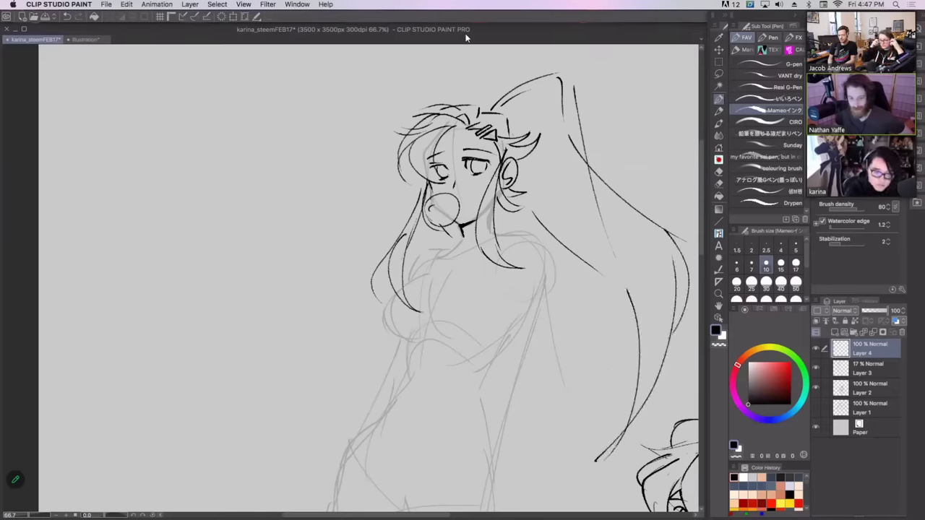
- Try a long line from the neck down past the hips, ending in a curved lower edge
drag(462, 326, 447, 246)
scroll(347, 275, down, 2)
drag(464, 148, 433, 505)
scroll(346, 274, down, 2)
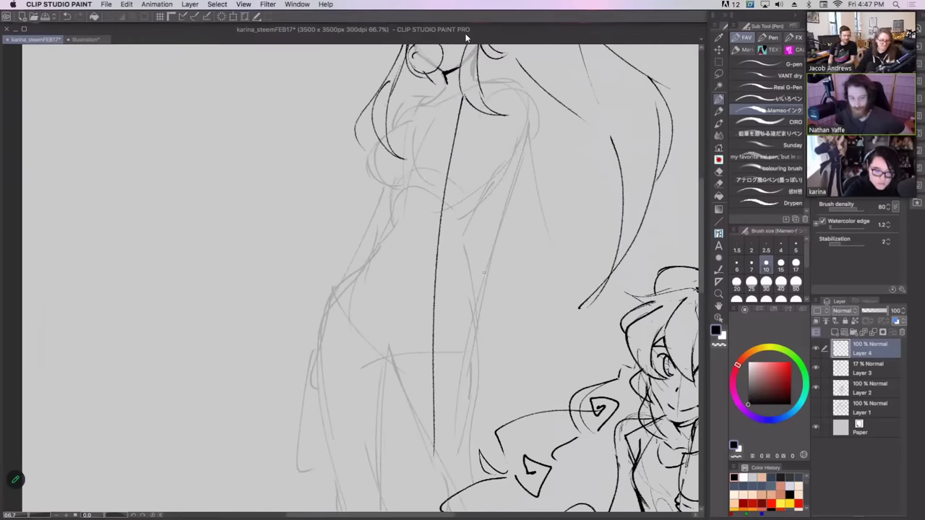
mouse_move(431, 316)
mouse_down()
mouse_move(453, 448)
mouse_move(498, 394)
mouse_up()
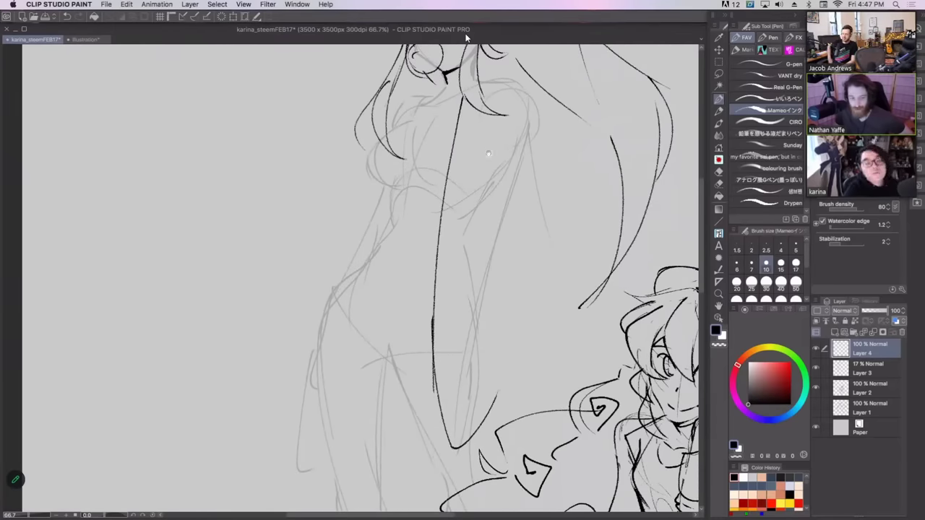
scroll(347, 275, up, 2)
scroll(354, 278, up, 1)
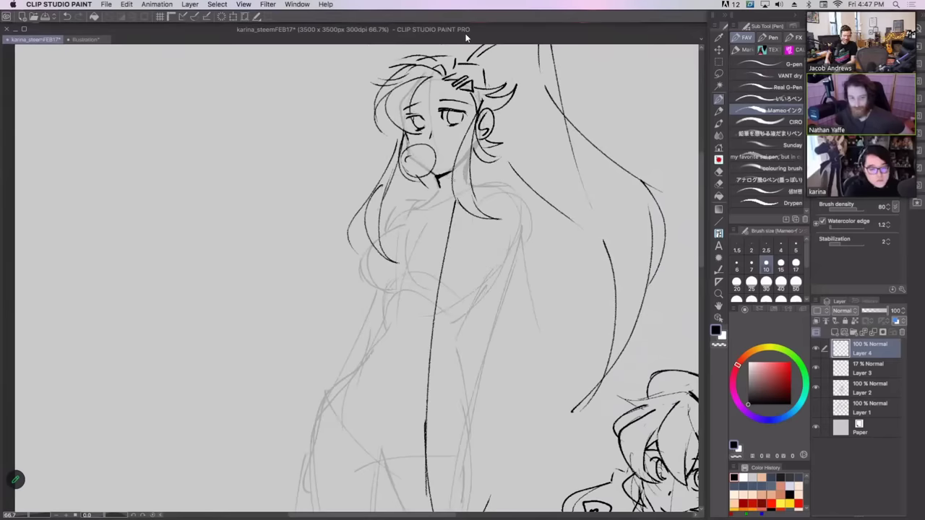
drag(415, 192, 456, 181)
key(super+z)
key(ctrl+z)
key(ctrl+z)
- Ink a wide collar around the standing figure's neck, with jagged side edges and a curved lower edge
scroll(500, 173, down, 2)
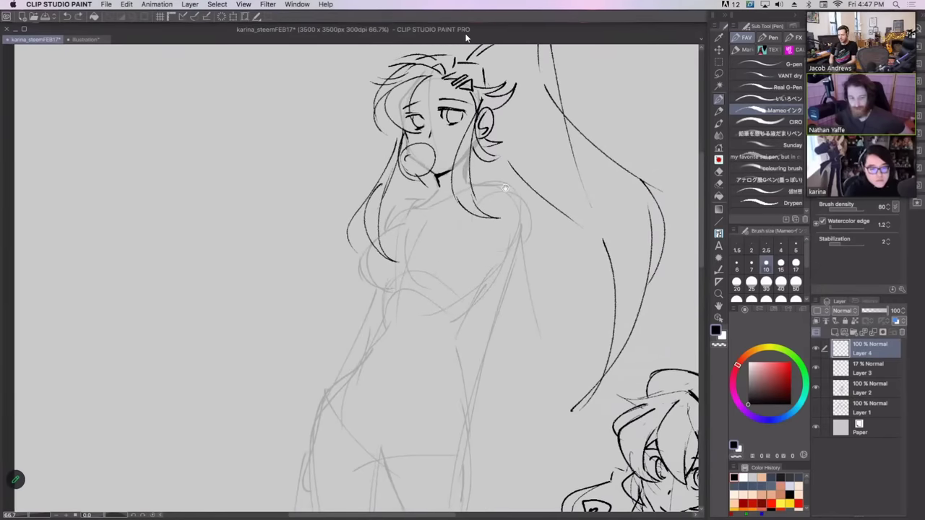
scroll(467, 38, up, 3)
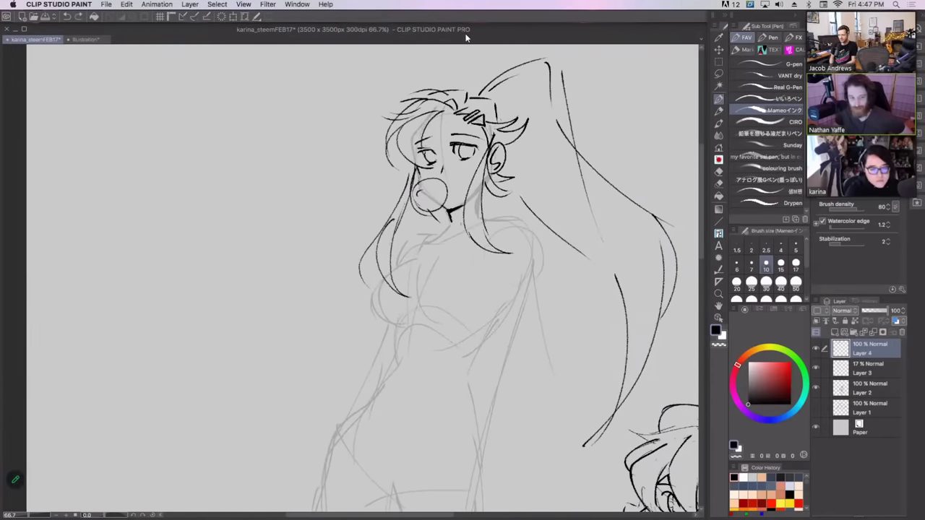
mouse_move(408, 231)
mouse_down()
mouse_move(402, 256)
mouse_move(466, 242)
mouse_up()
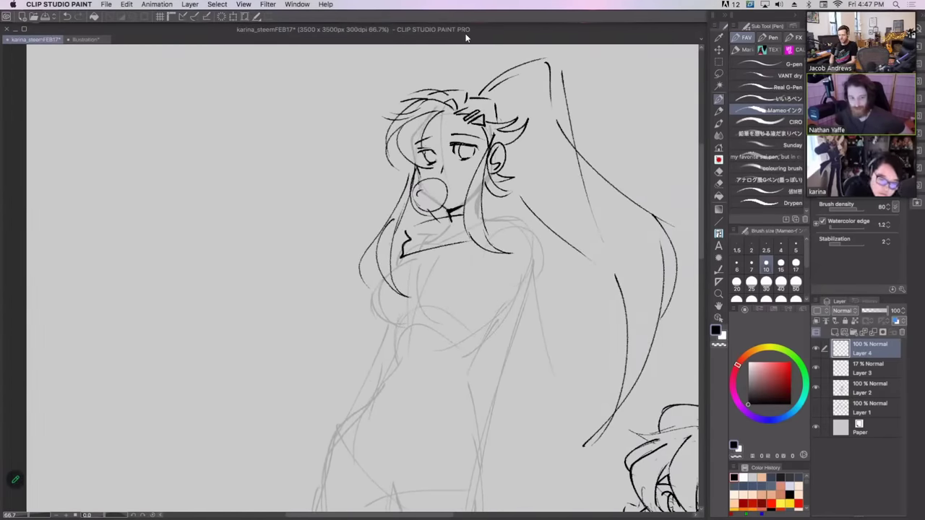
key(super+z)
key(super+z)
mouse_move(399, 236)
mouse_down()
mouse_move(438, 262)
mouse_move(477, 240)
mouse_move(402, 247)
mouse_move(442, 258)
mouse_move(448, 218)
mouse_move(433, 255)
mouse_up()
drag(428, 221, 438, 256)
mouse_move(426, 224)
mouse_down()
mouse_move(419, 238)
mouse_move(467, 210)
mouse_move(497, 236)
mouse_up()
- Ink the far shoulder and bust outline, with two fold lines hanging beneath the bust
drag(462, 325, 457, 223)
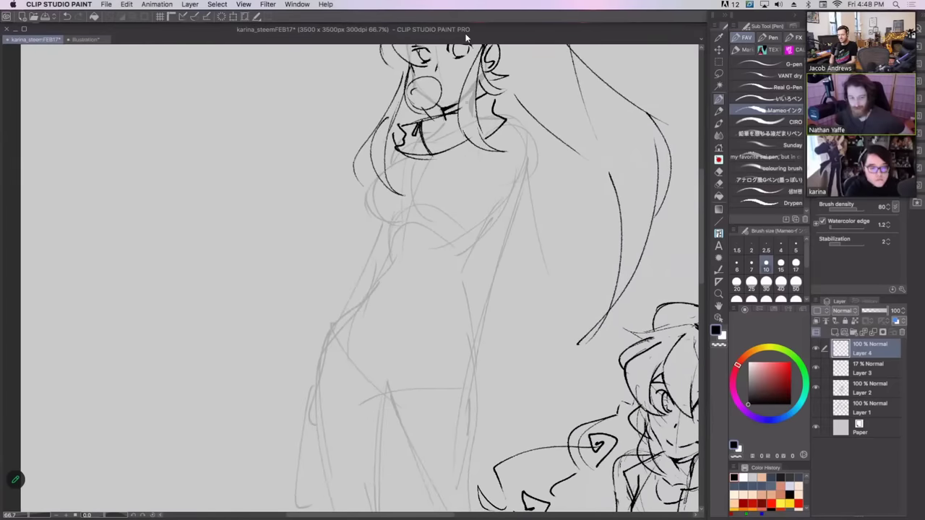
drag(389, 162, 380, 295)
key(super+z)
drag(369, 222, 383, 299)
drag(373, 212, 385, 300)
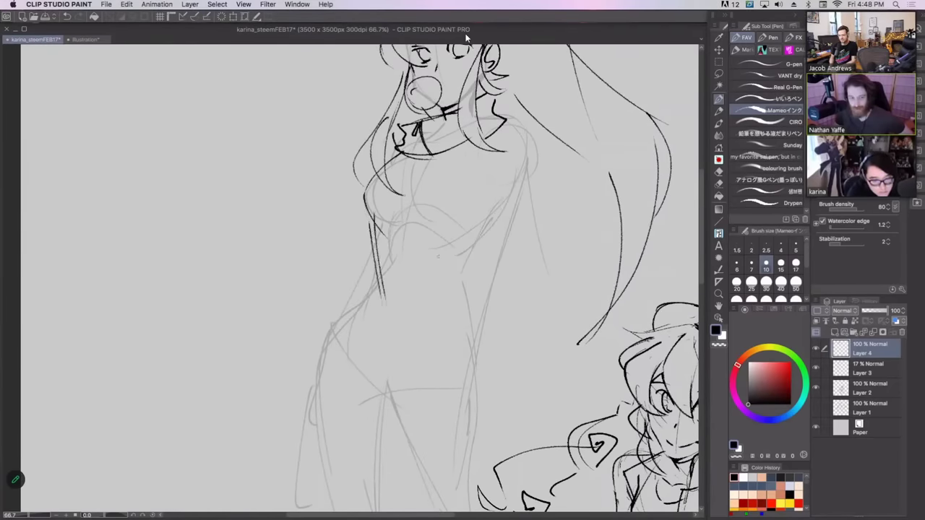
- Try long vertical fold lines down the front and far side of a loose top
drag(426, 225, 429, 300)
drag(432, 268, 436, 347)
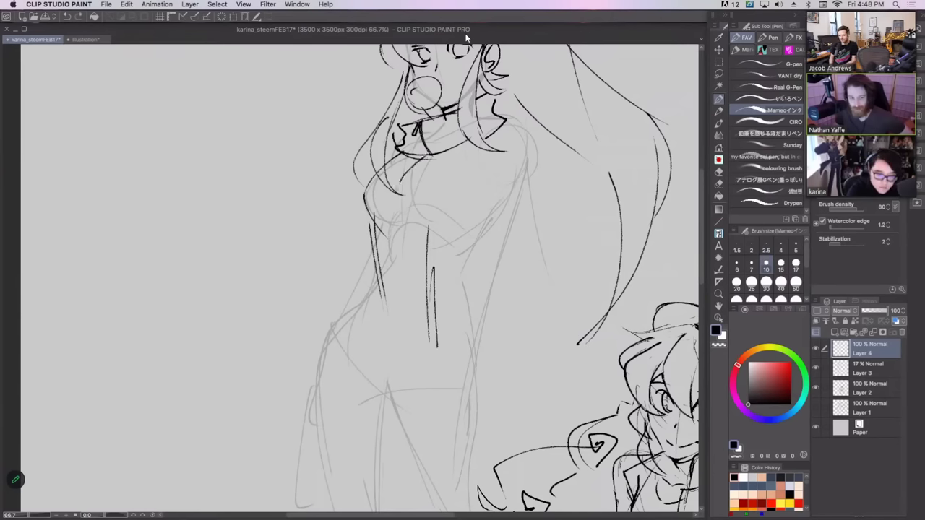
drag(401, 182, 389, 337)
key(ctrl+z)
drag(399, 233, 383, 364)
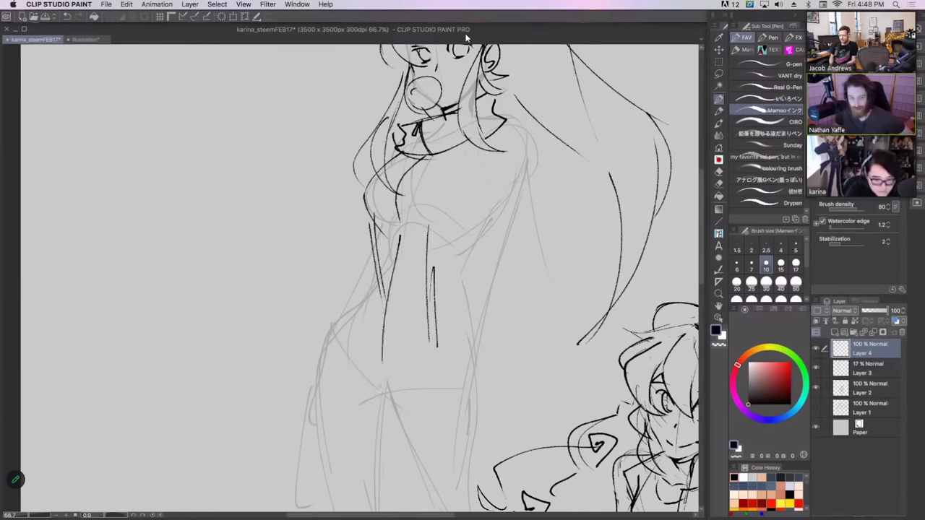
- Try a baggy outline for the top, with a flared far side, a low hem and a near arm line
mouse_move(366, 208)
mouse_down()
mouse_move(360, 269)
mouse_move(315, 357)
mouse_move(320, 373)
mouse_up()
key(ctrl+z)
mouse_move(354, 273)
mouse_down()
mouse_move(281, 409)
mouse_move(304, 427)
mouse_move(344, 427)
mouse_move(427, 453)
mouse_up()
key(ctrl+z)
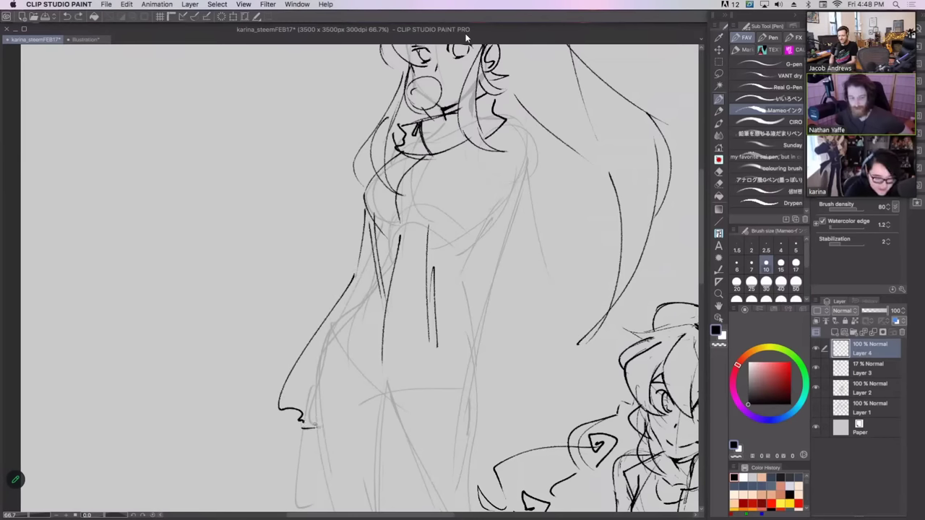
mouse_move(313, 423)
mouse_down()
mouse_move(361, 446)
mouse_move(491, 418)
mouse_up()
mouse_move(508, 127)
mouse_down()
mouse_move(529, 122)
mouse_move(531, 229)
mouse_move(513, 293)
mouse_up()
drag(373, 127, 363, 149)
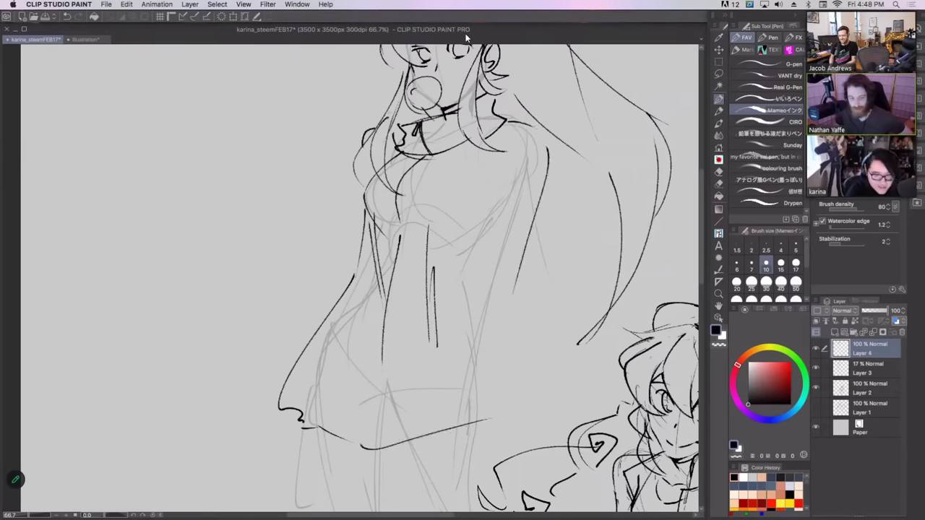
- Undo the baggy top's outline, hem, near arm line and fold strokes
key(ctrl+z)
key(ctrl+z)
key(ctrl+z)
key(ctrl+z)
key(ctrl+z)
key(ctrl+z)
key(ctrl+z)
key(ctrl+z)
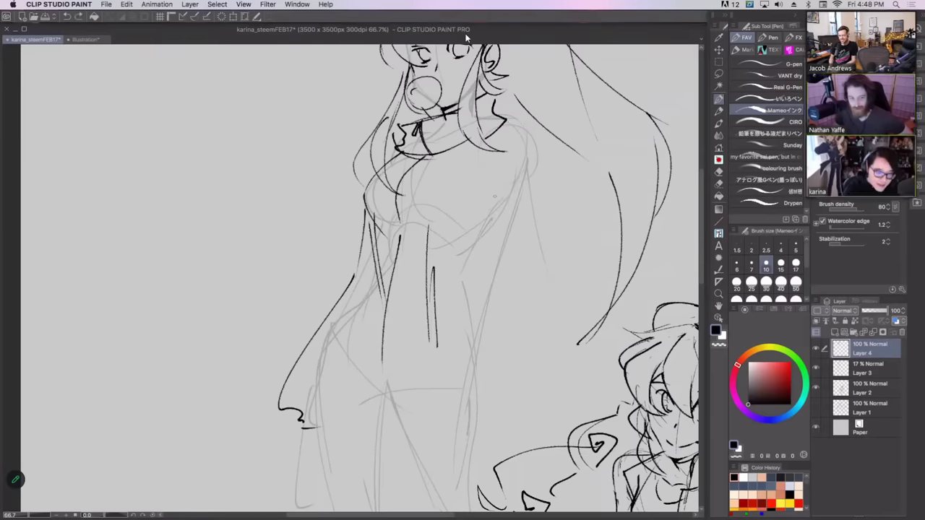
key(ctrl+z)
key(ctrl+minus)
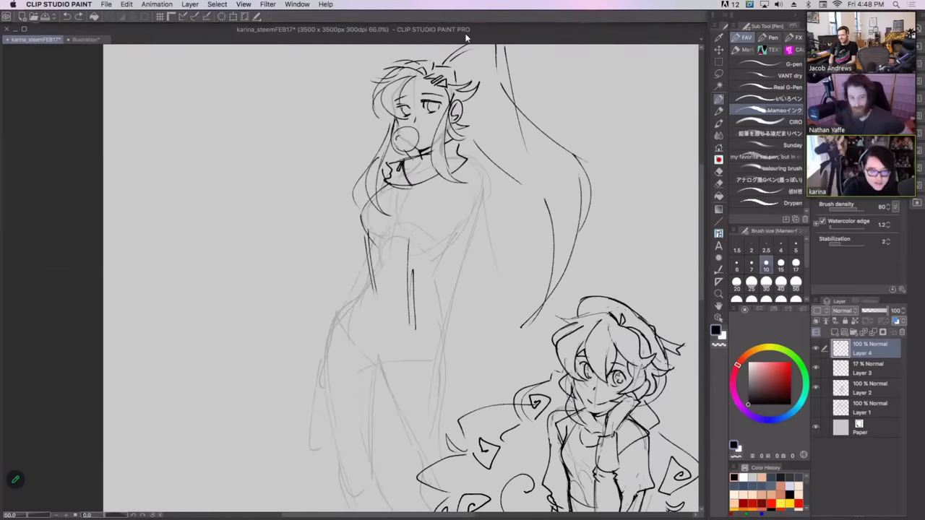
key(ctrl+z)
key(ctrl+z)
key(ctrl+z)
- Ink a cropped top's curved hem across the torso just below the bust
mouse_move(360, 216)
mouse_down()
mouse_move(358, 242)
mouse_move(410, 236)
mouse_move(465, 266)
mouse_up()
key(ctrl+z)
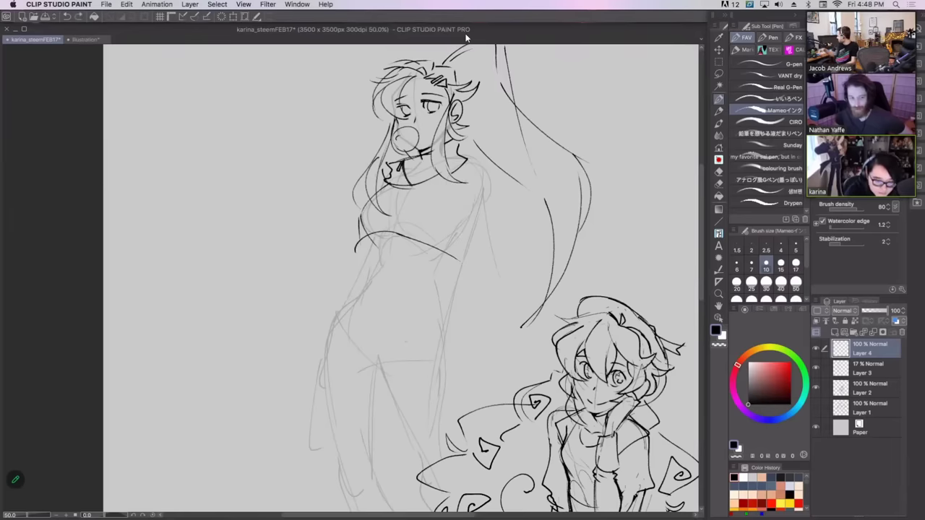
drag(406, 327, 445, 370)
key(ctrl+z)
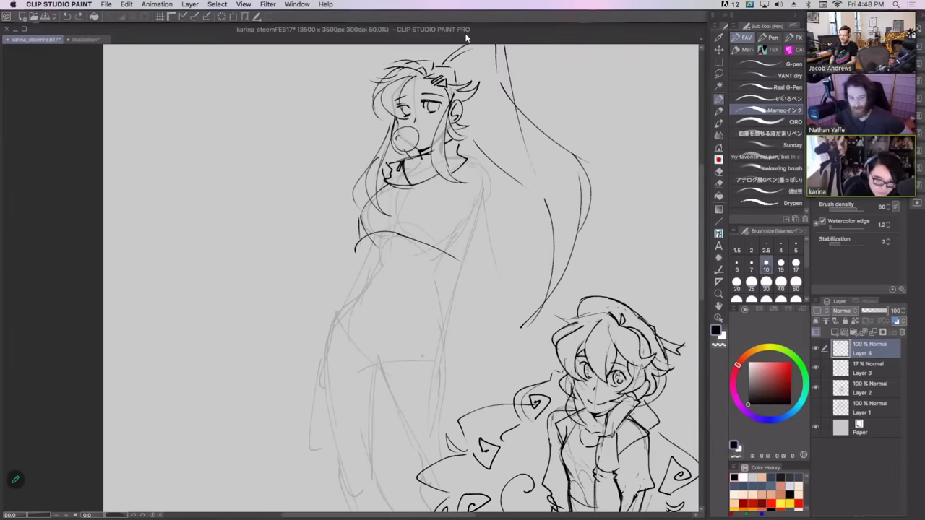
- Ink the near shoulder and a long sleeve that flares below the elbow into a wavy-edged, pointed cuff
mouse_move(468, 163)
mouse_down()
mouse_move(495, 186)
mouse_move(464, 367)
mouse_up()
key(ctrl+z)
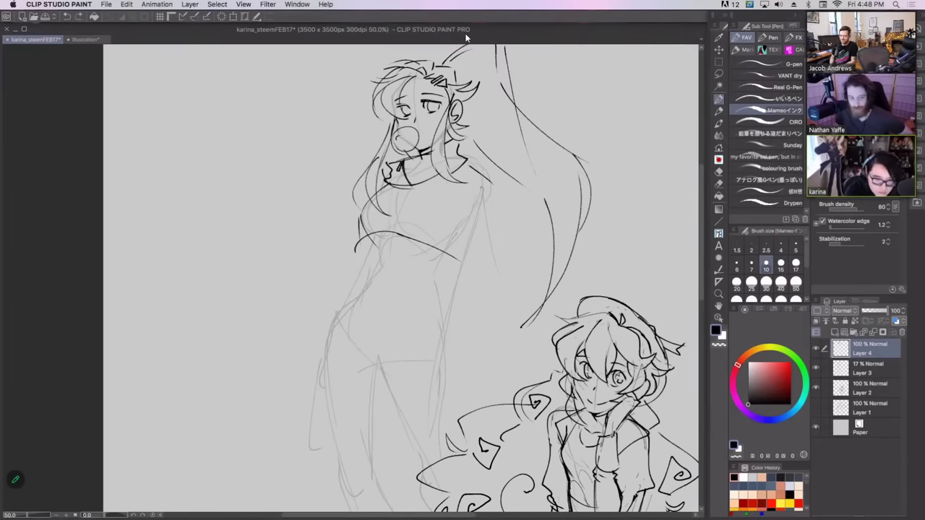
mouse_move(484, 183)
mouse_down()
mouse_move(426, 344)
mouse_move(423, 387)
mouse_up()
mouse_move(437, 275)
mouse_down()
mouse_move(411, 361)
mouse_move(463, 376)
mouse_up()
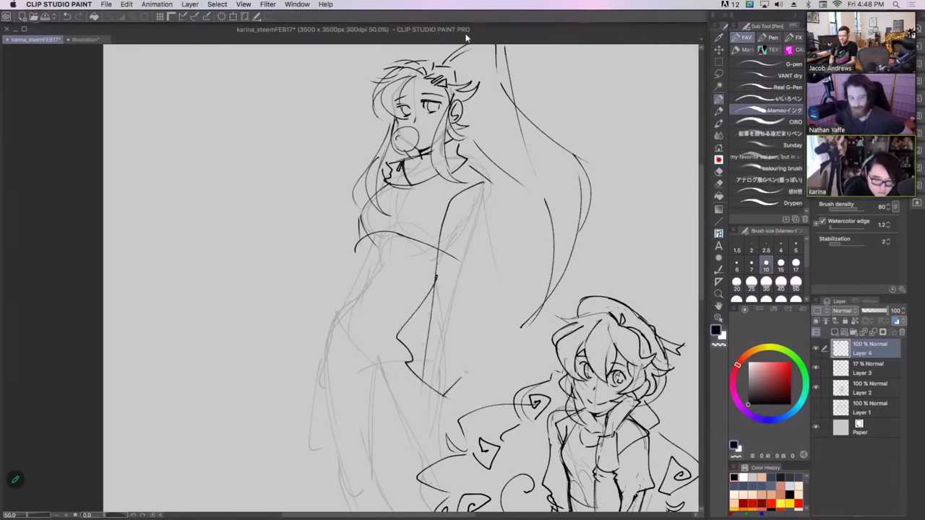
mouse_move(490, 187)
mouse_down()
mouse_move(472, 371)
mouse_move(445, 395)
mouse_up()
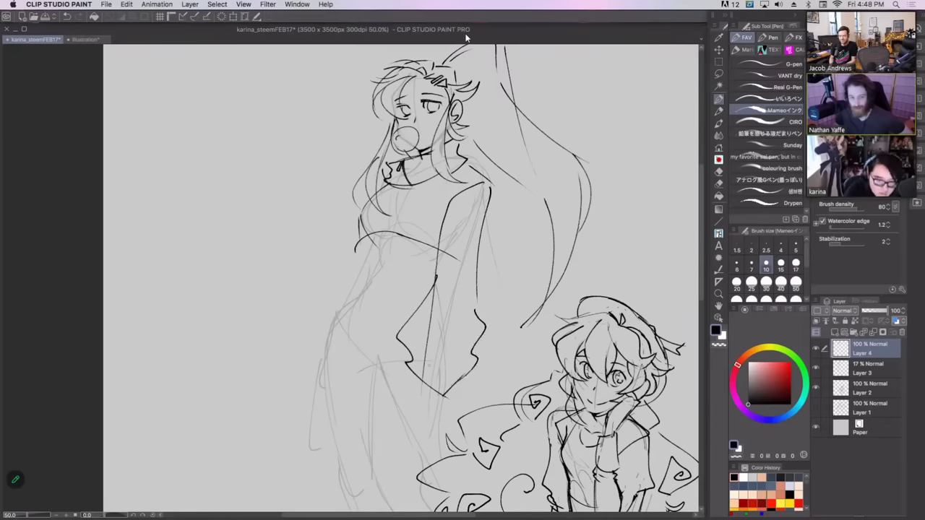
- Erase the stray line inside the near sleeve and add a small stroke at the cuff's lower edge
click(719, 183)
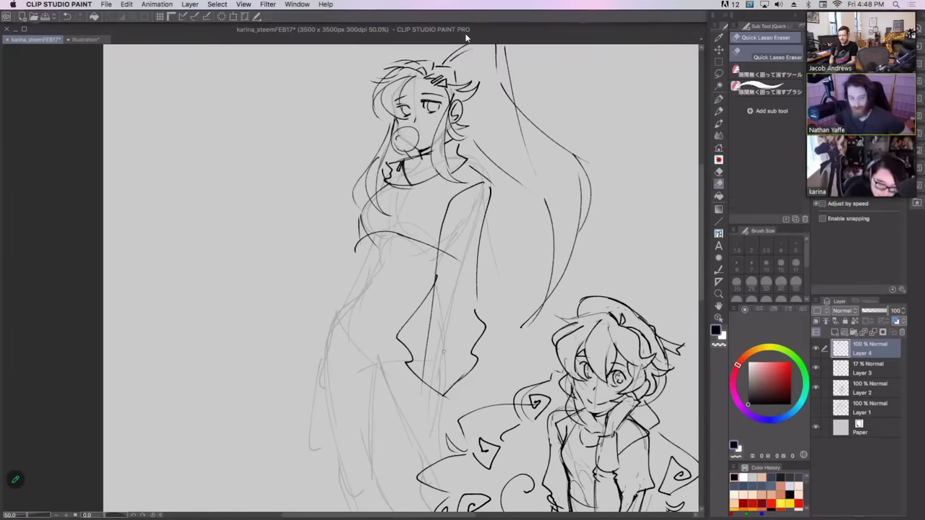
key(p)
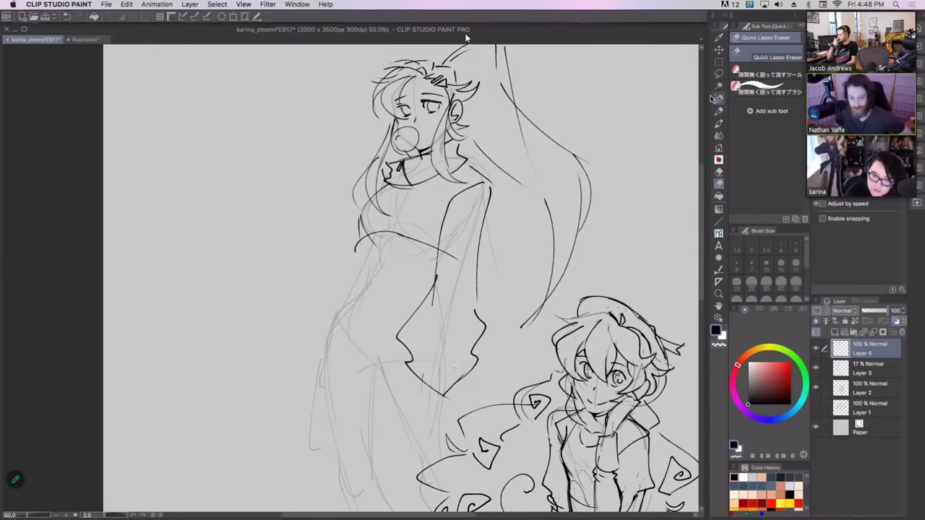
drag(420, 380, 431, 394)
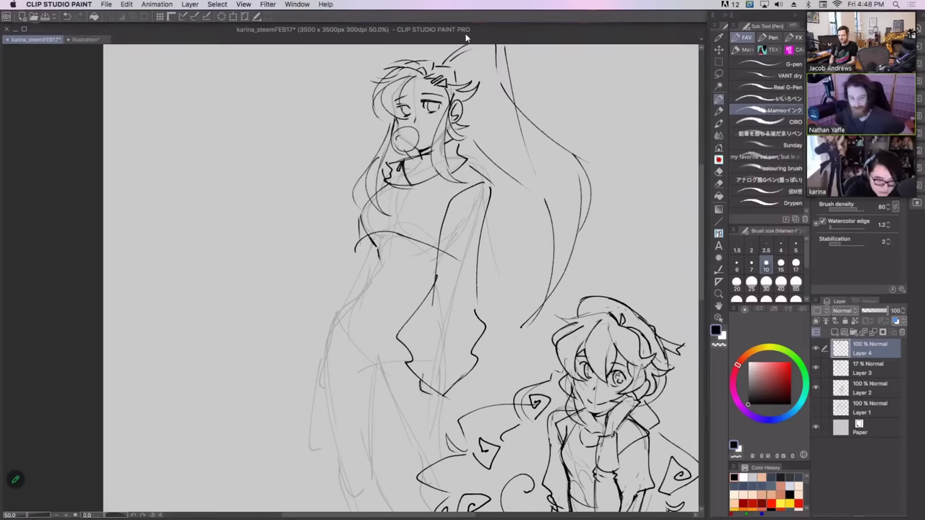
- Ink the far waist, hip and outer thigh, and draw a curved waistband across the waist
key(super+z)
key(super+z)
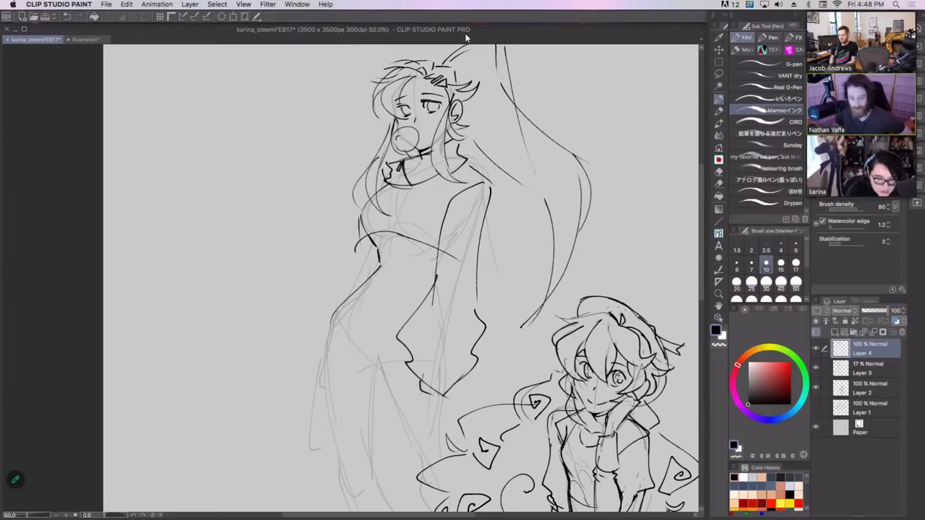
key(super+z)
key(super+z)
key(super+z)
key(super+z)
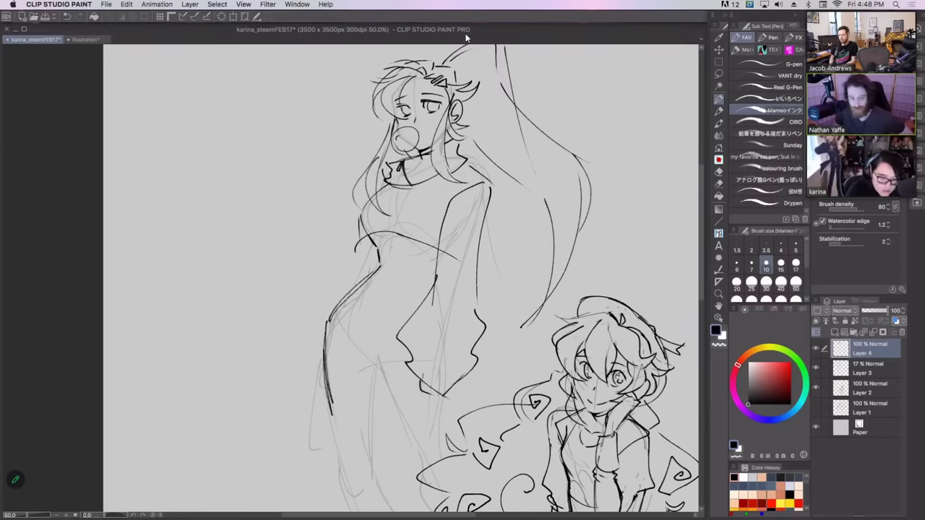
key(super+z)
key(super+z)
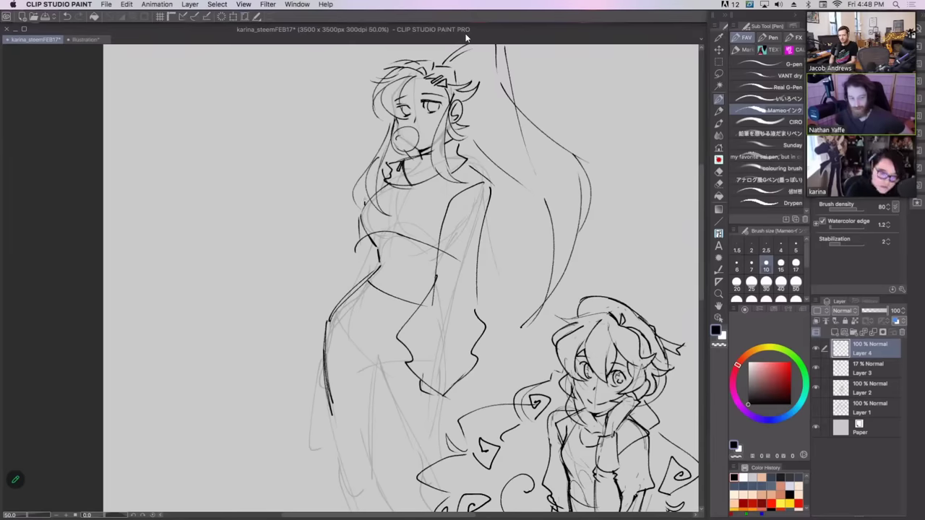
- Ink the far arm's long outline, and redraw the near cuff's lower edge with a deep rounded shape beneath it
mouse_move(363, 209)
mouse_down()
mouse_move(315, 370)
mouse_move(323, 399)
mouse_up()
mouse_move(514, 258)
mouse_down()
mouse_move(516, 185)
mouse_move(501, 221)
mouse_up()
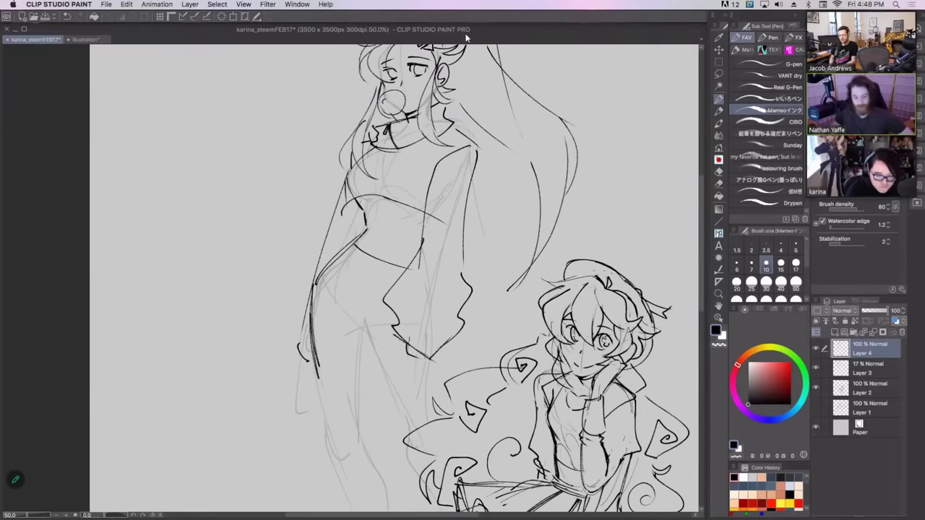
key(super+z)
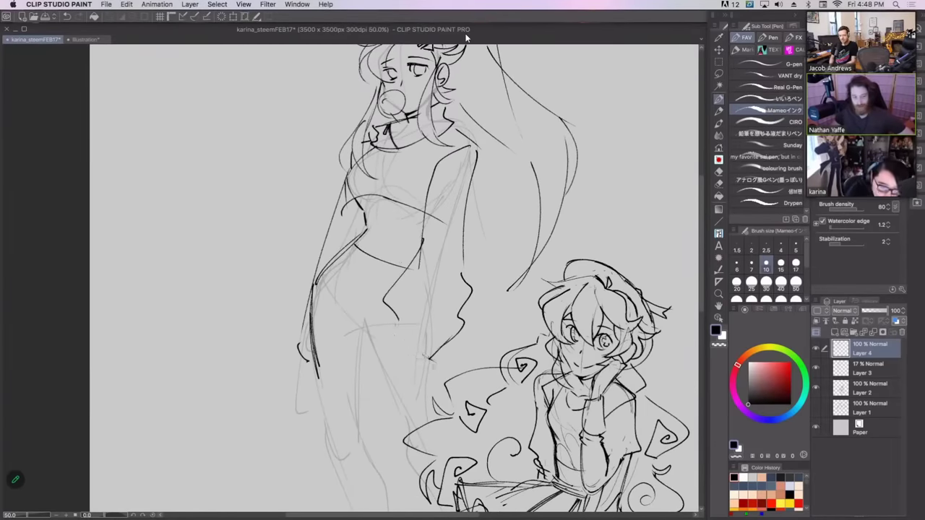
mouse_move(395, 316)
mouse_down()
mouse_move(429, 359)
mouse_move(388, 349)
mouse_move(391, 369)
mouse_up()
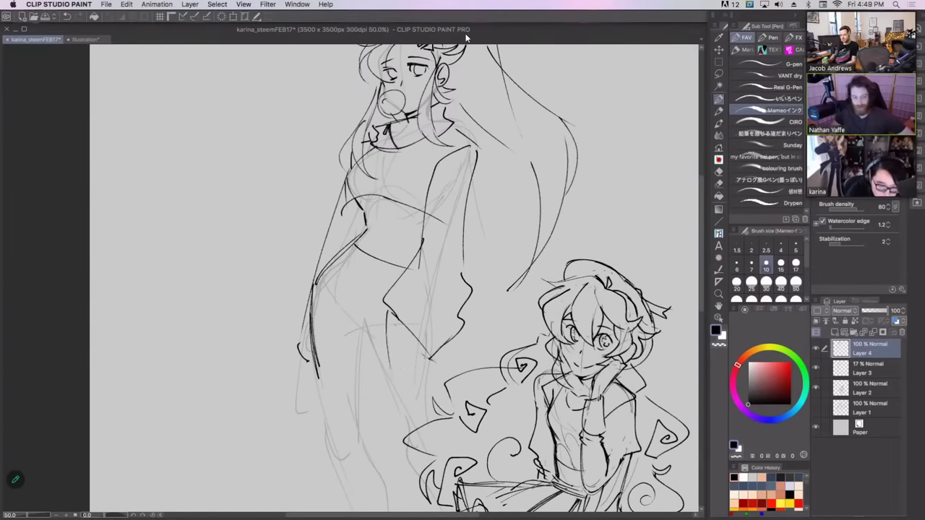
key(super+y)
key(super+y)
key(super+y)
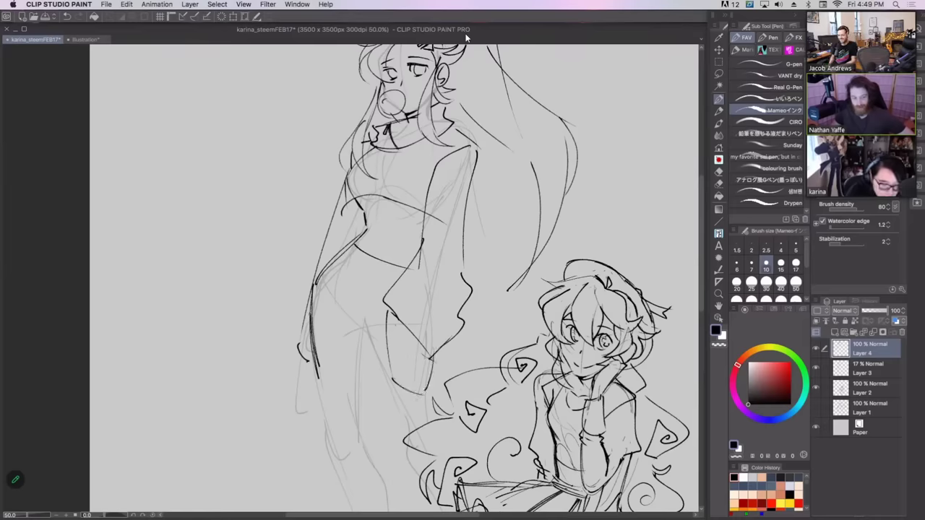
- Complete the end of the far arm, extend the outer thigh line, and ink an arched line between the legs
key(super+y)
key(super+y)
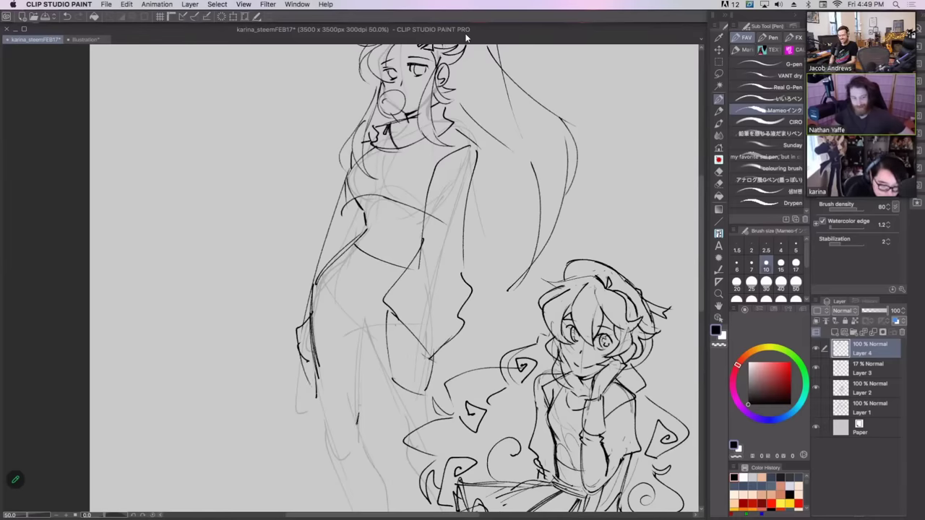
key(super+y)
key(super+y)
key(super+y)
key(super+y)
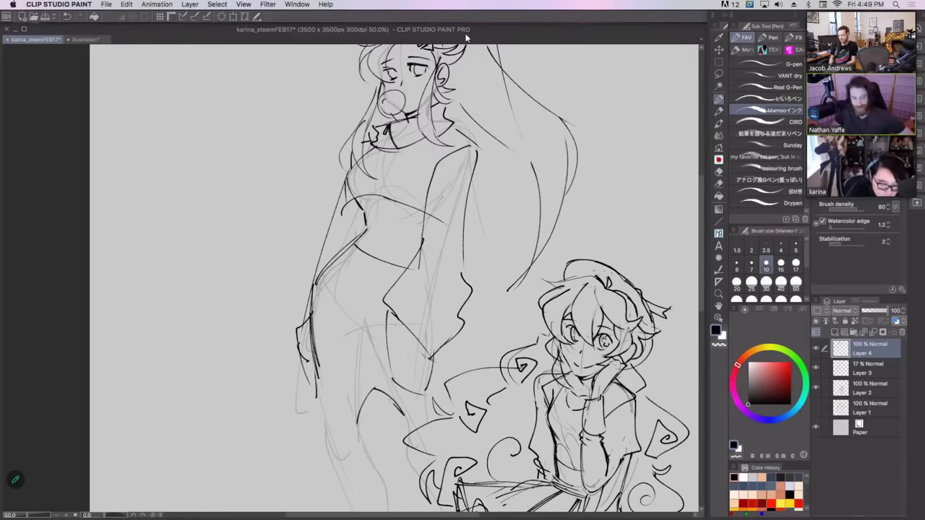
- Ink the trousers' inner thigh line, long creases running down from the waist, and the waistband's lower edge on the standing figure
key(super+y)
drag(490, 225, 489, 191)
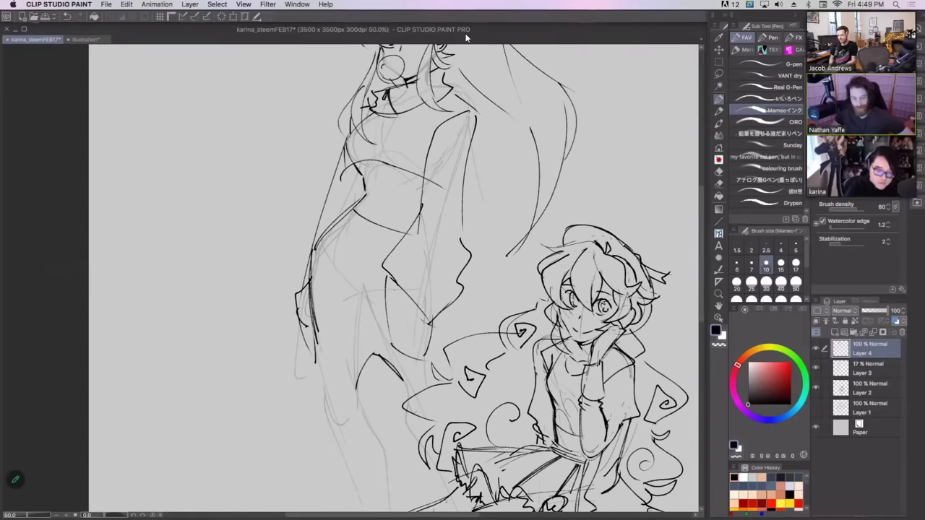
key(super+y)
key(super+y)
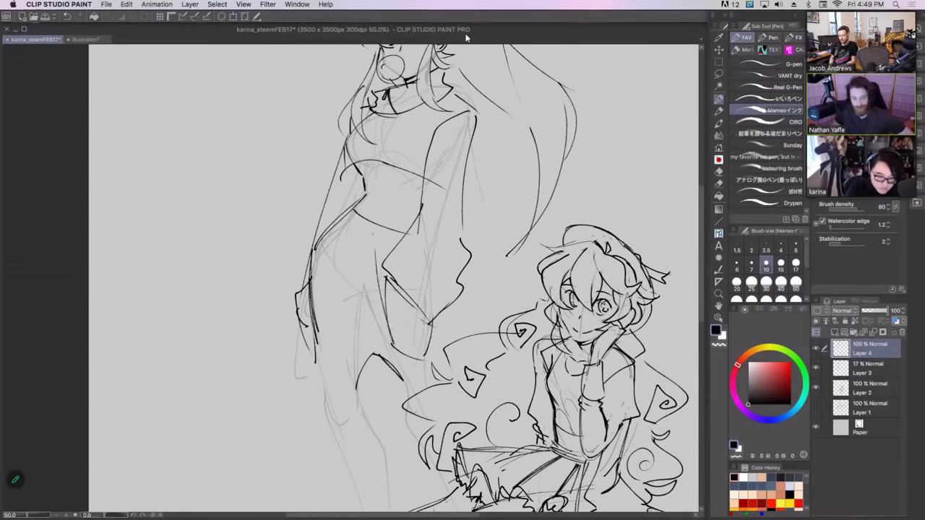
key(super+y)
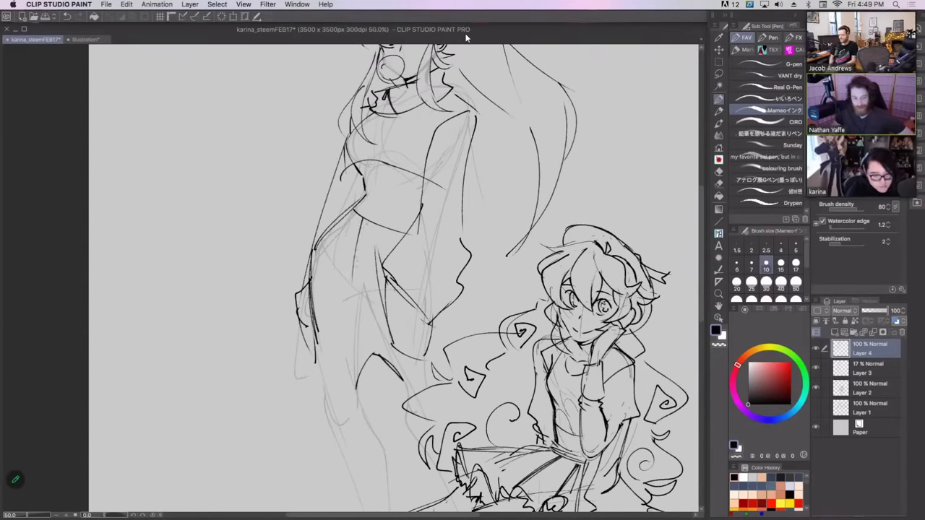
key(super+y)
key(super+y)
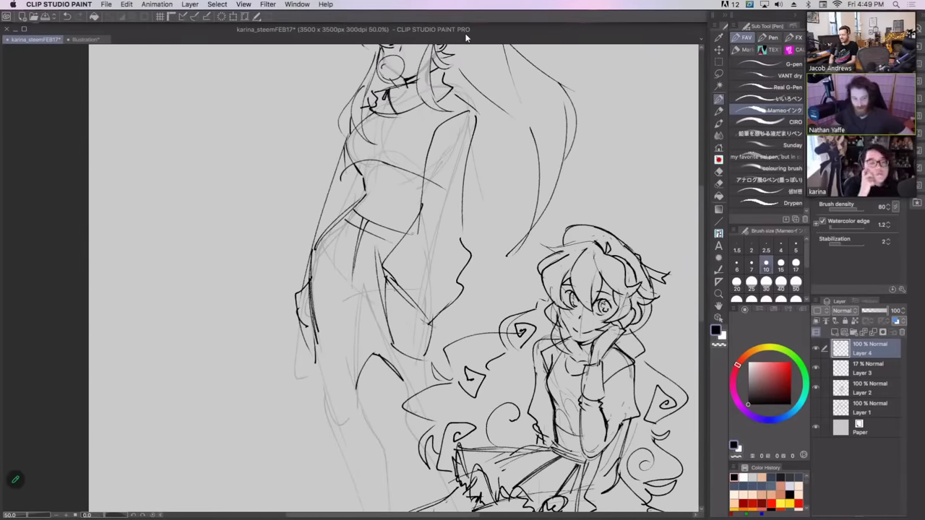
- Outline the standing figure's baggy trouser legs down to their gathered hems, adding short fold strokes near the lower edge
drag(394, 332, 391, 220)
drag(313, 252, 361, 360)
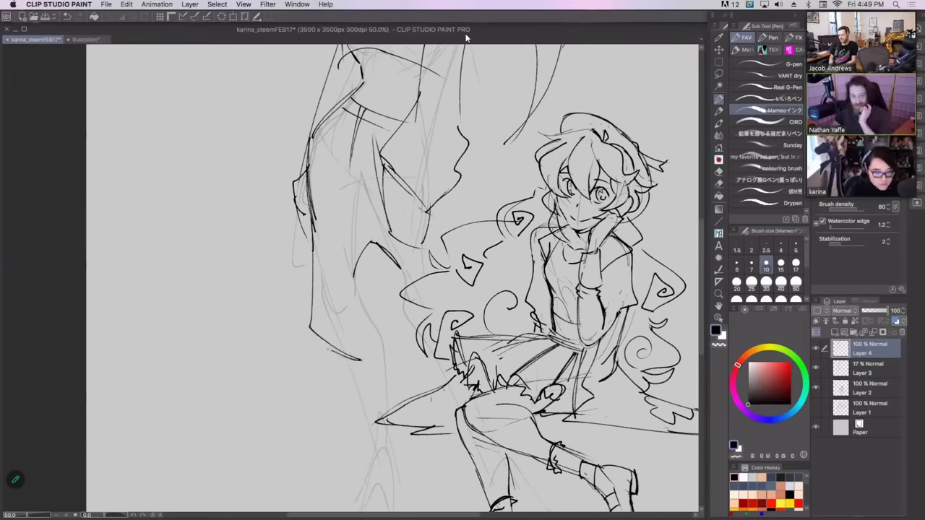
key(super+y)
key(super+y)
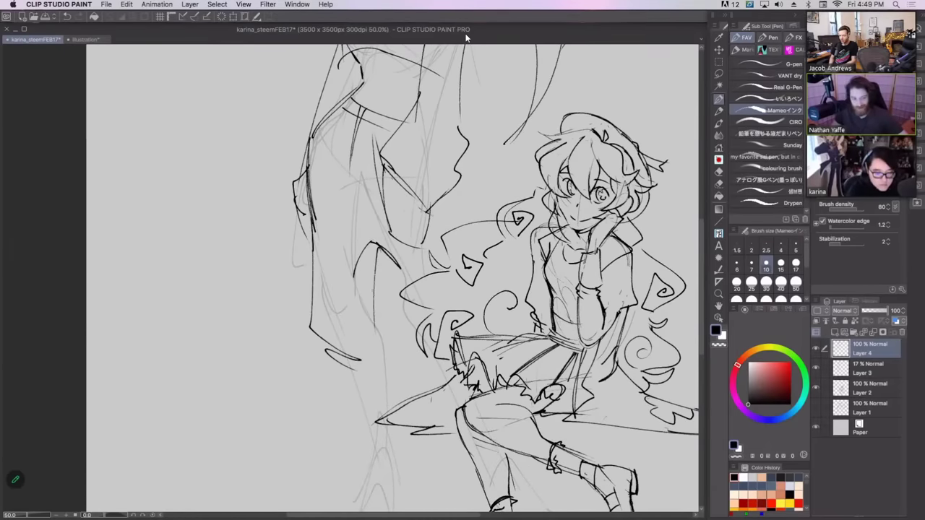
key(super+y)
key(super+y)
key(super+y)
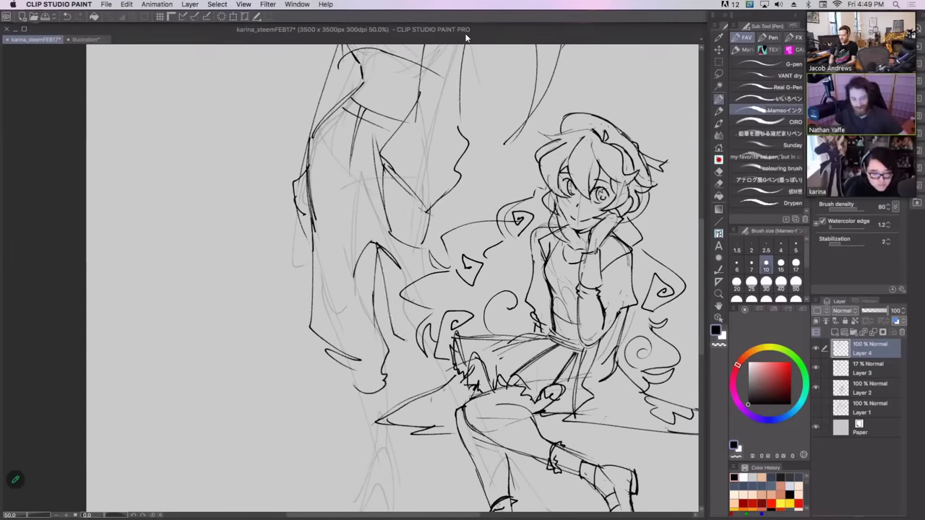
key(super+y)
key(super+y)
- Double the near cuff's slanted edge with a small dark mark inside it, and redraw the curved lines of the shape beneath
scroll(466, 37, up, 2)
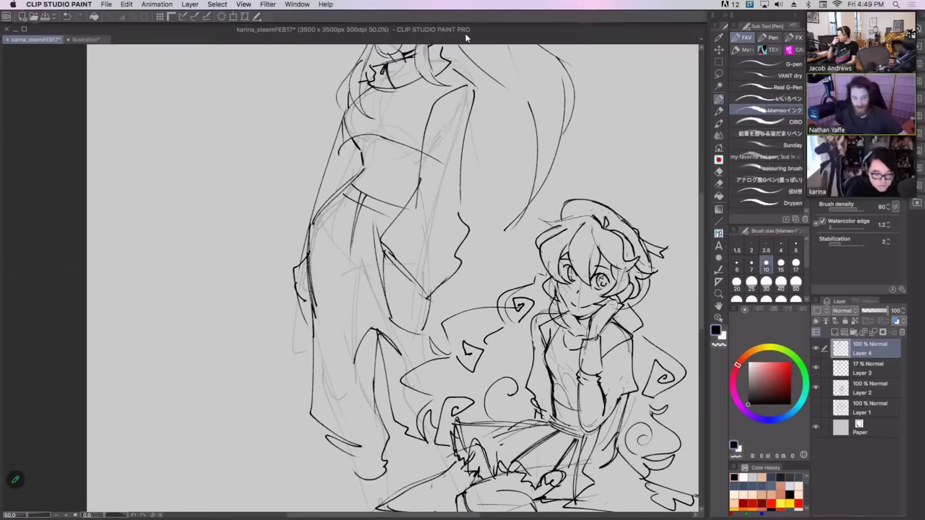
key(super+y)
drag(384, 258, 427, 297)
key(super+z)
key(super+y)
key(super+y)
key(super+y)
key(super+y)
key(super+y)
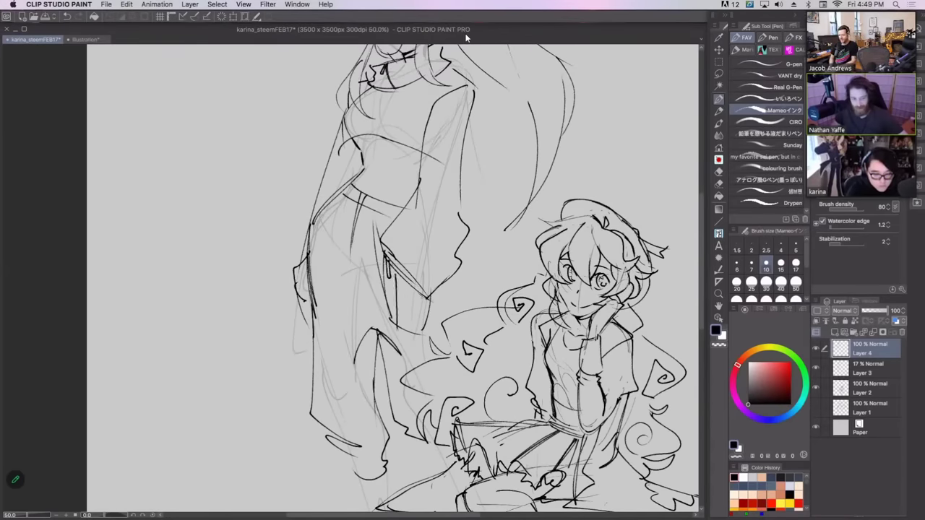
key(super+z)
key(super+y)
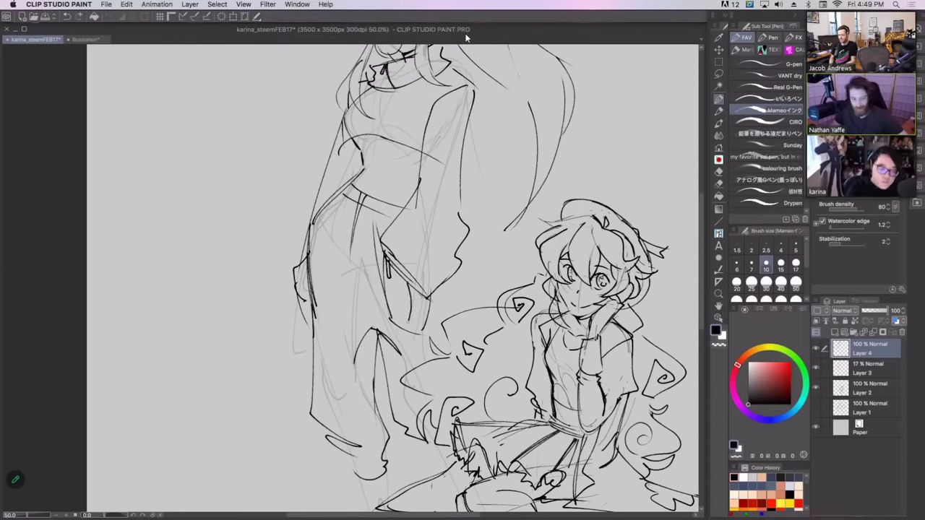
- Complete the curved inner line beneath the near cuff and begin a narrow strap hanging below it
key(super+y)
key(super+y)
key(super+y)
key(super+y)
key(super+y)
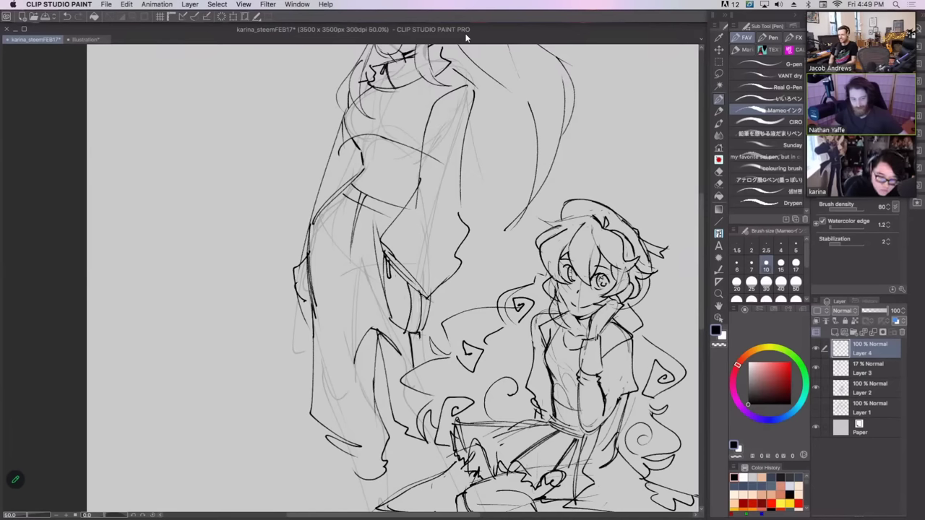
- Add the second edge of the narrow strap below the near cuff and ink the far sleeve's flared end
key(super+y)
key(super+y)
key(super+y)
key(super+y)
key(super+y)
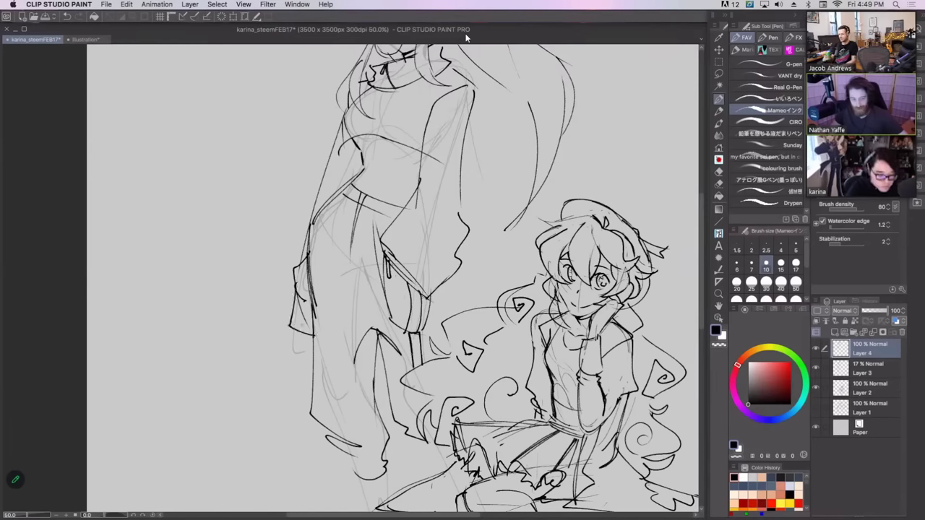
- Strengthen the far sleeve's hem and draw a long narrow strip hanging beneath it along the outer leg
key(super+y)
key(super+y)
key(super+y)
key(super+y)
key(super+y)
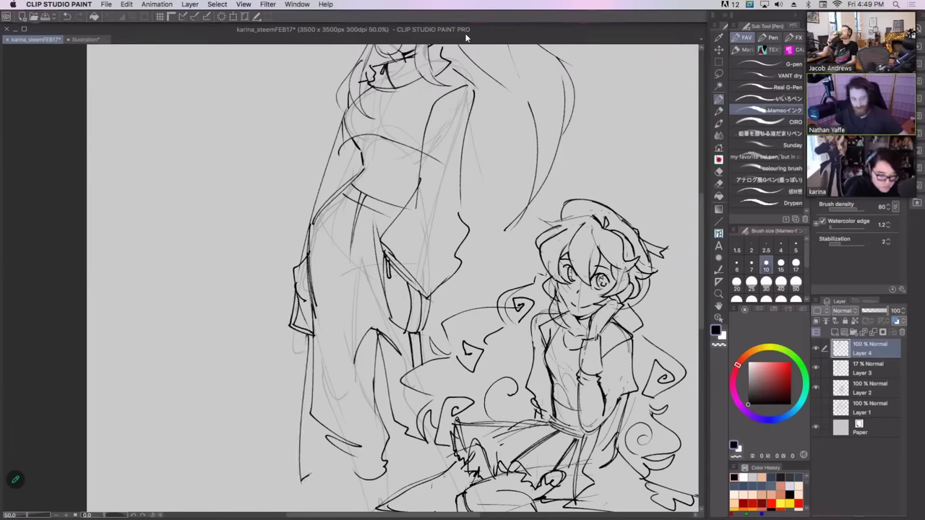
key(super+y)
key(super+y)
key(super+y)
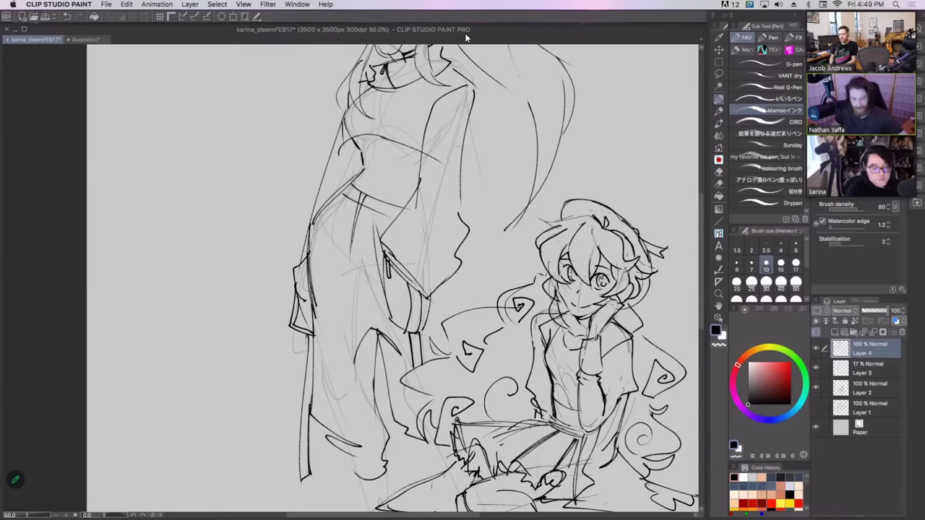
- Draw a double-lined band across the far trouser leg and darken its inner end and the leg line below it
key(super+y)
key(super+y)
key(super+y)
key(super+y)
key(super+y)
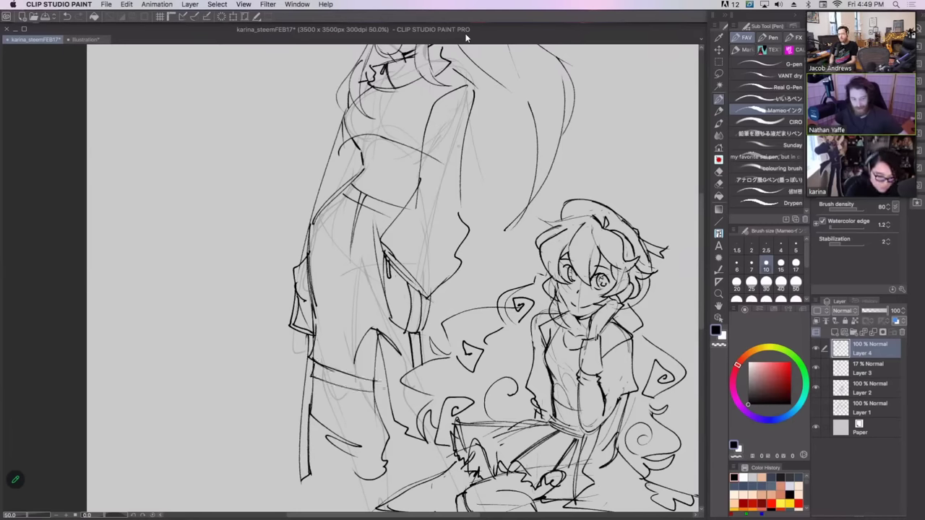
key(super+y)
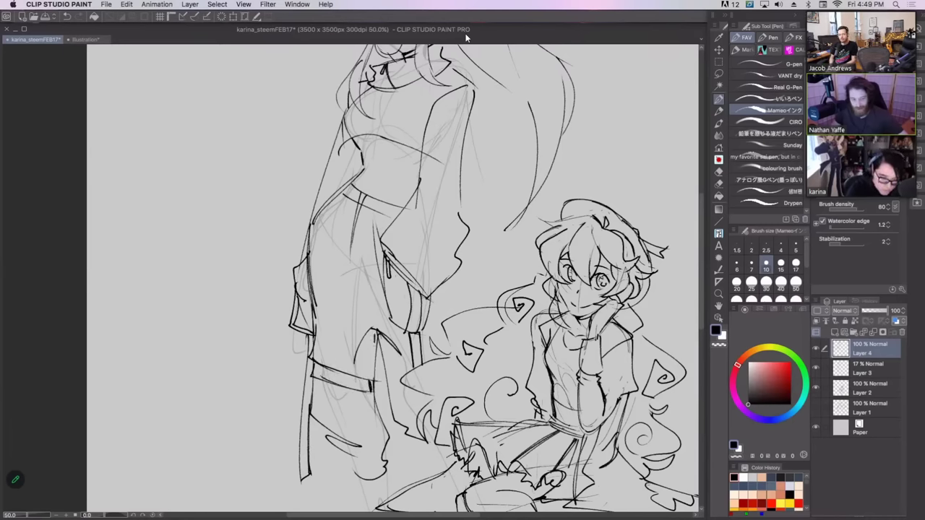
key(super+y)
key(super+y)
key(super+y)
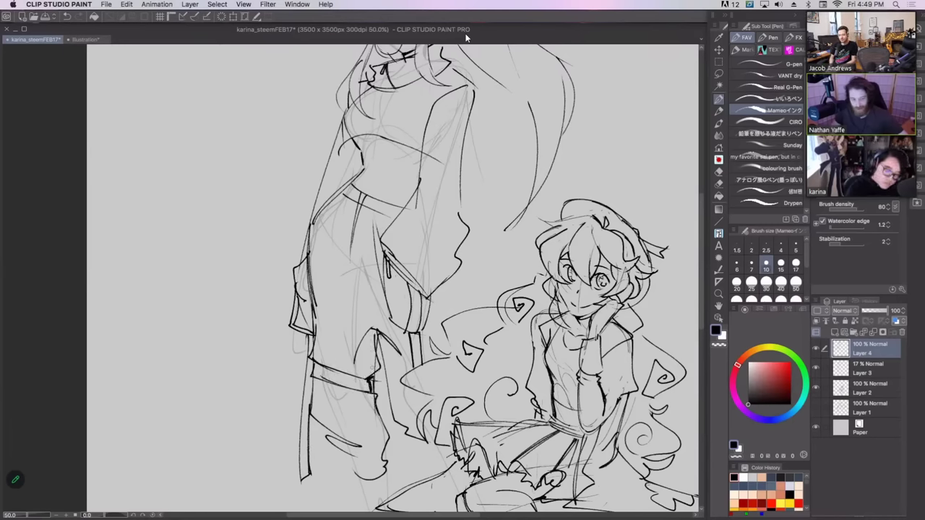
key(super+z)
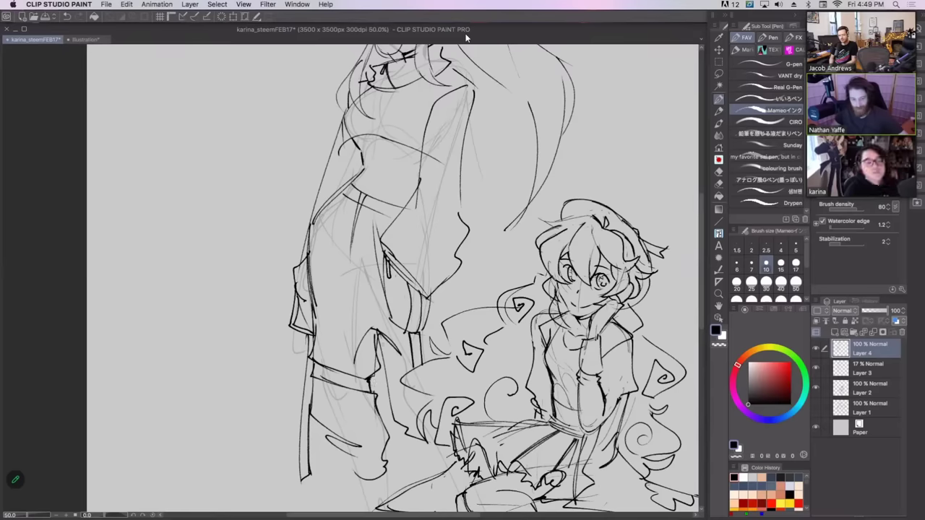
- Add long fold lines down the far thigh toward the leg band
key(super+y)
key(super+y)
key(super+y)
key(super+y)
key(super+y)
key(super+y)
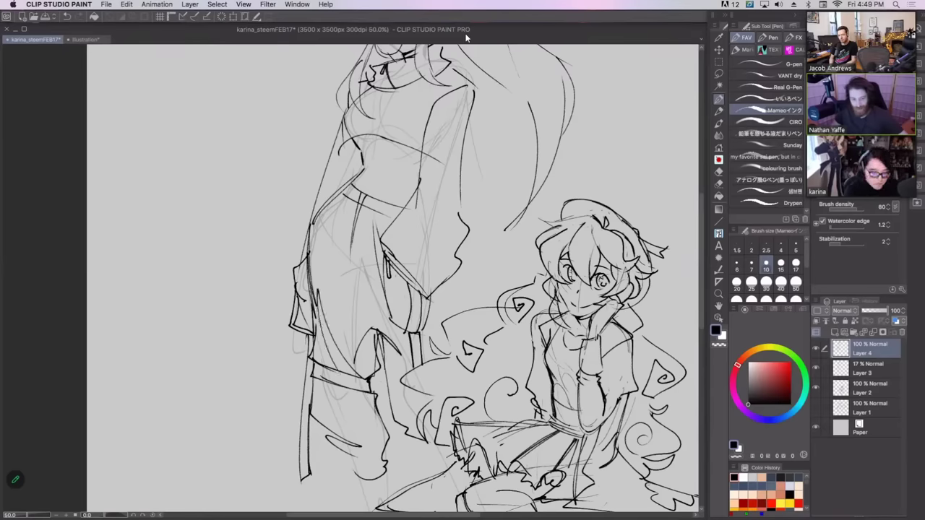
- Draw the navel and short midriff marks, and fill the underside of the cropped top with dark hatching
drag(474, 193, 484, 292)
drag(352, 212, 353, 249)
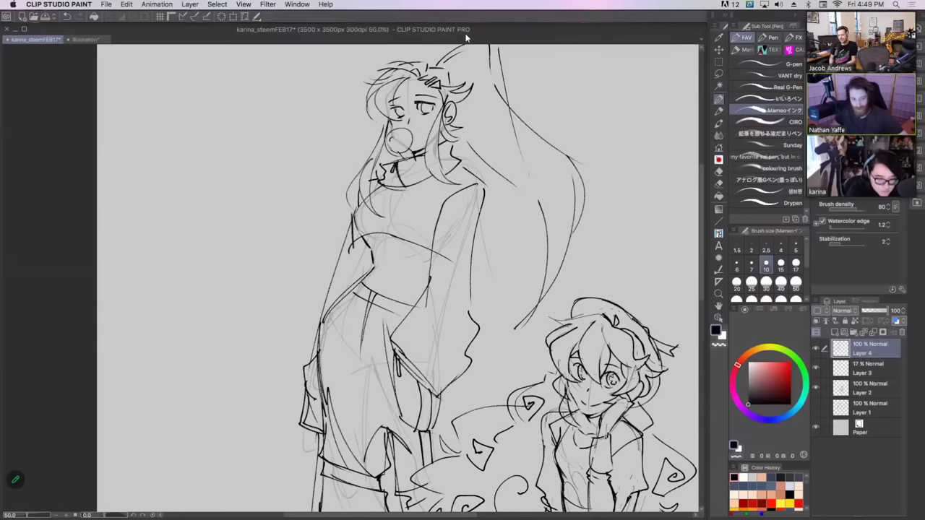
mouse_move(372, 251)
mouse_down()
mouse_move(433, 257)
mouse_move(391, 267)
mouse_move(387, 285)
mouse_up()
key(super+z)
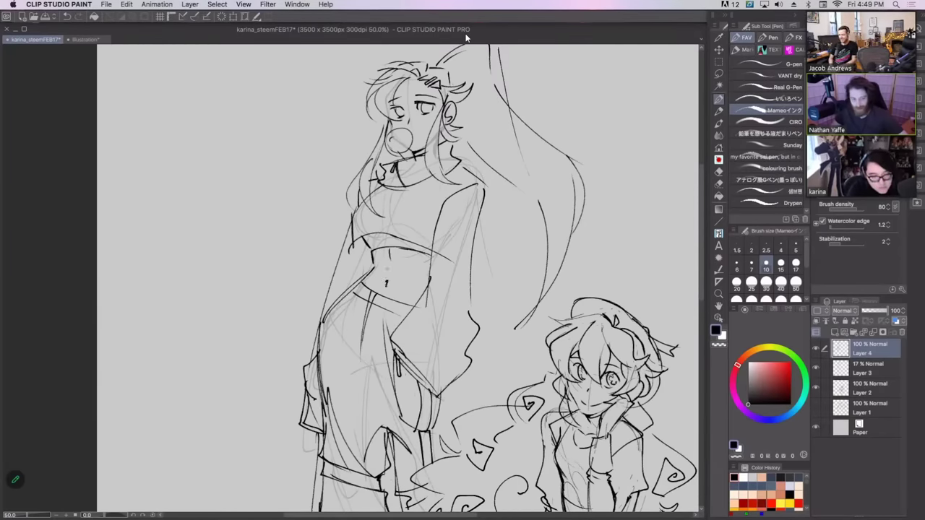
mouse_move(364, 239)
mouse_down()
mouse_move(432, 253)
mouse_move(401, 332)
mouse_up()
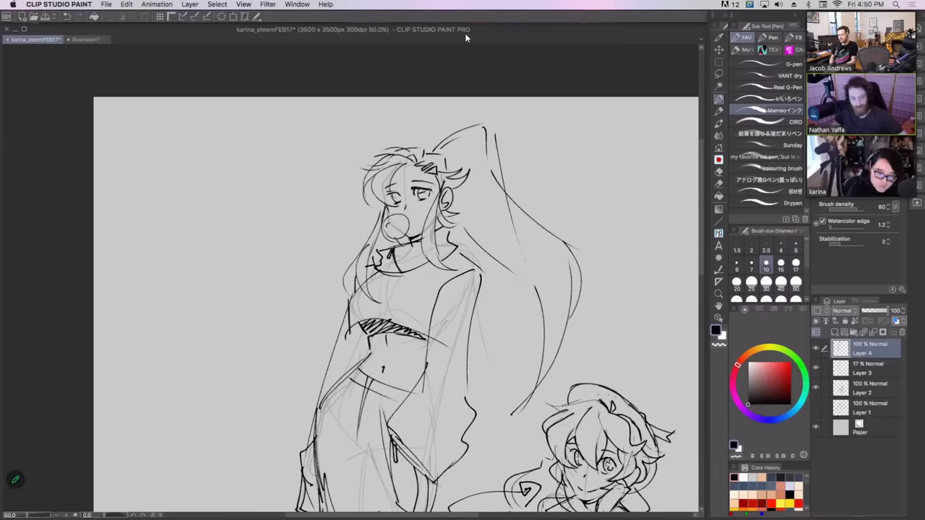
- Extend the ponytail's lower end into a split, pointed tip beside the near sleeve
drag(431, 169, 413, 116)
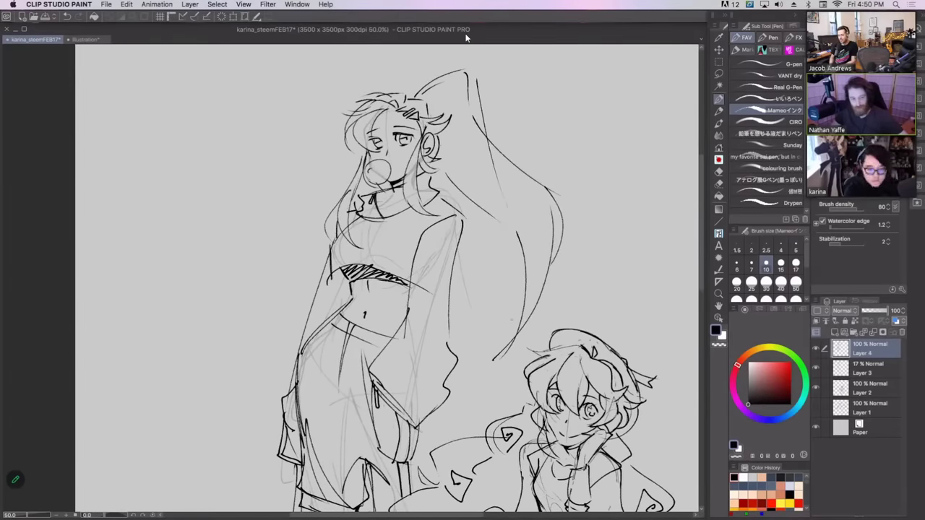
drag(534, 307, 468, 417)
key(ctrl+z)
mouse_move(533, 318)
mouse_down()
mouse_move(468, 354)
mouse_move(486, 426)
mouse_up()
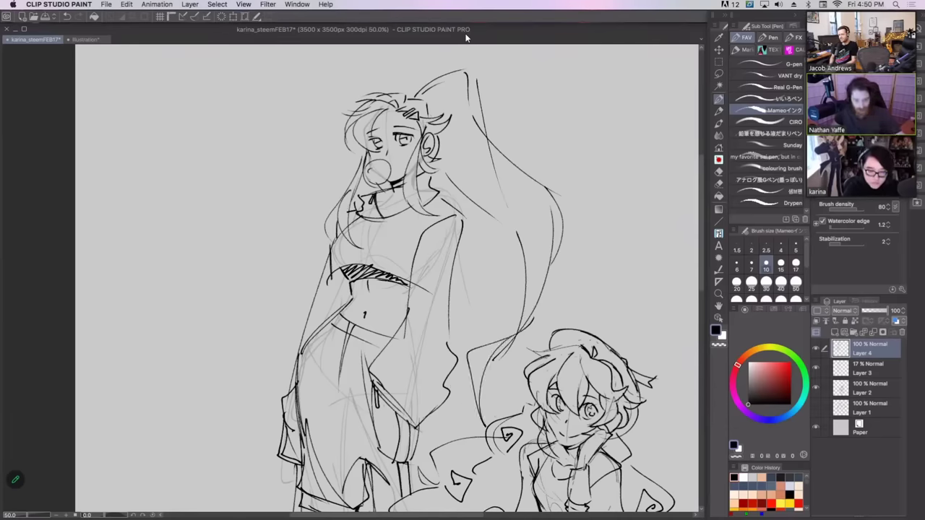
drag(557, 291, 546, 187)
key(ctrl+z)
drag(512, 219, 472, 261)
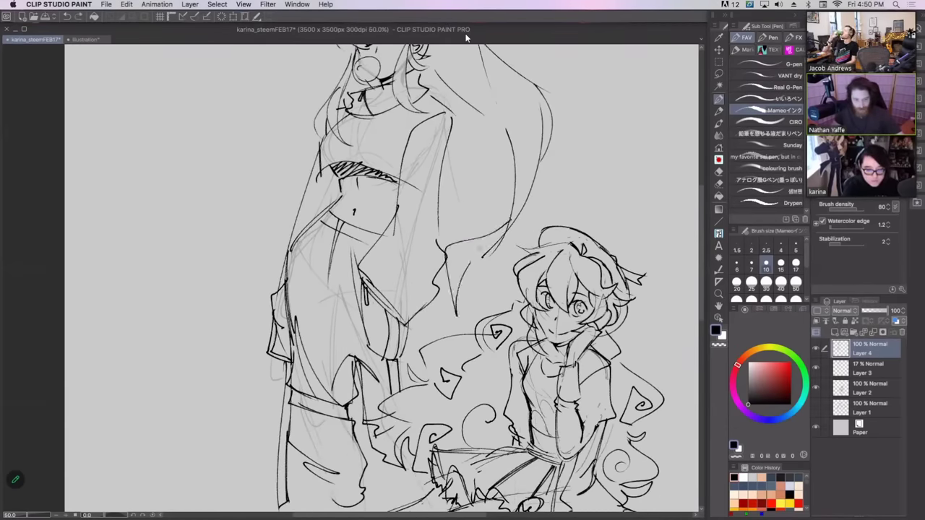
- Hide the faint sketch on Layer 3 and ink curved lines across the near sleeve's upper arm and lower end
click(816, 368)
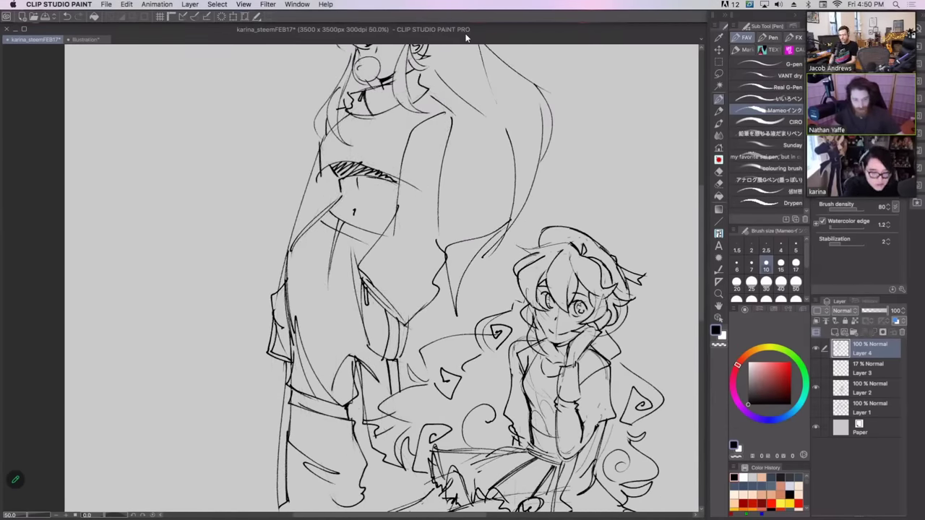
drag(407, 147, 438, 174)
drag(391, 223, 438, 256)
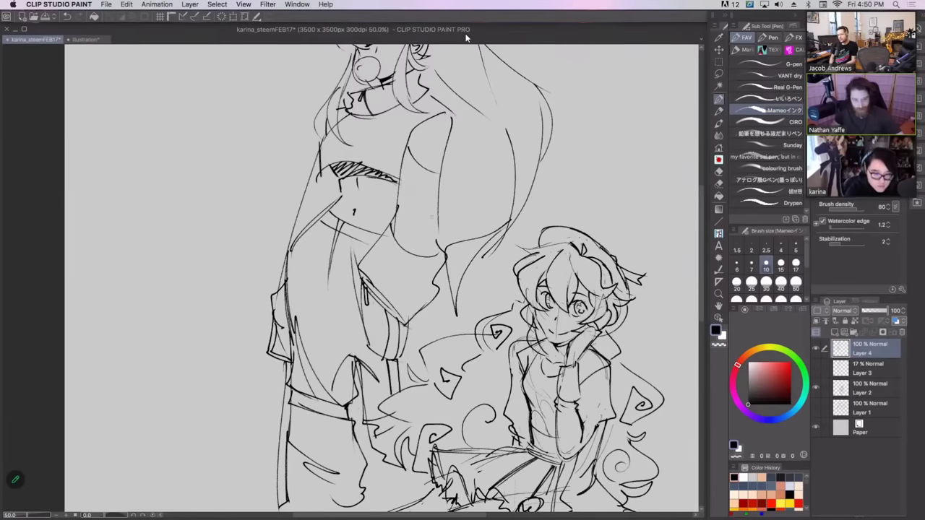
- Draw a narrow vertical stripe down the near sleeve and a curved centre seam on the front of the top
drag(433, 217, 449, 314)
mouse_move(440, 241)
mouse_down()
mouse_move(435, 328)
mouse_move(441, 241)
mouse_up()
drag(389, 213, 375, 263)
drag(375, 262, 392, 208)
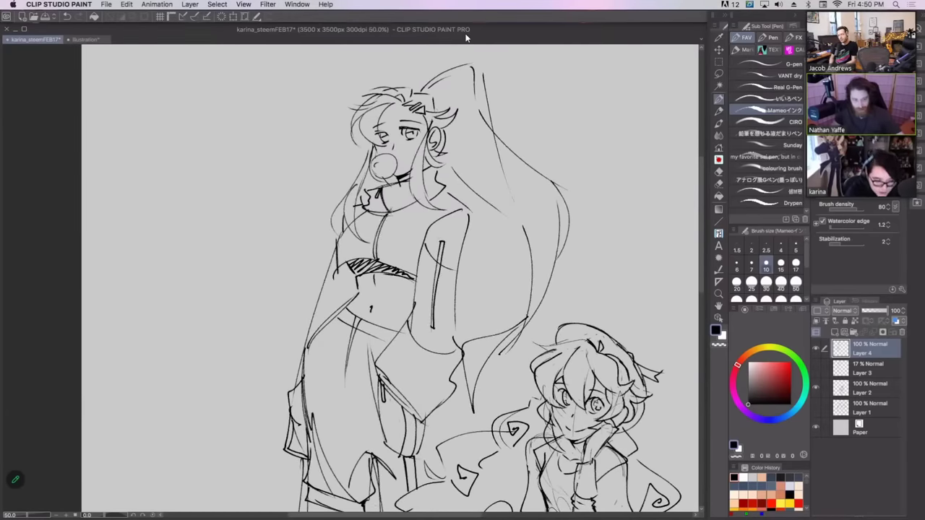
- Add hatching at the far corner of the top's hem and draw a five-pointed star on the chest
drag(338, 273, 356, 287)
drag(347, 264, 340, 275)
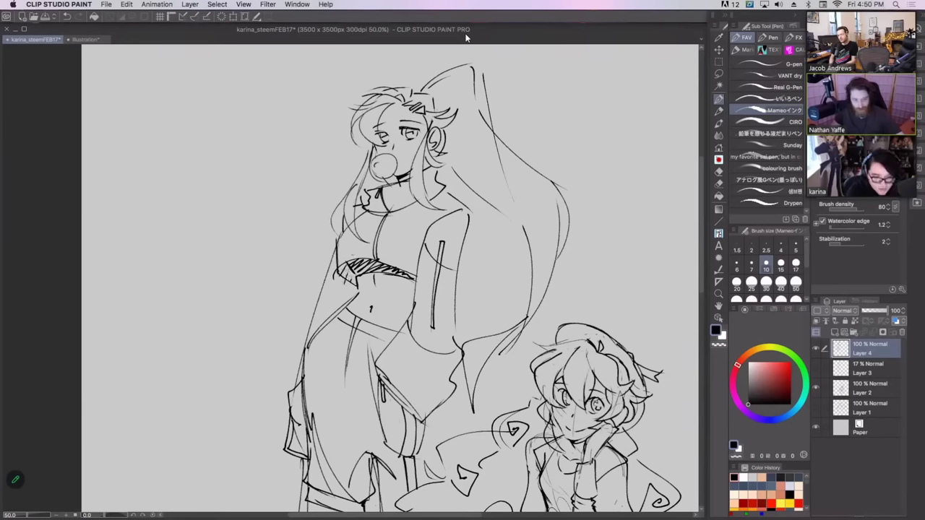
key(super+z)
mouse_move(393, 237)
mouse_down()
mouse_move(389, 249)
mouse_move(409, 227)
mouse_up()
key(super+z)
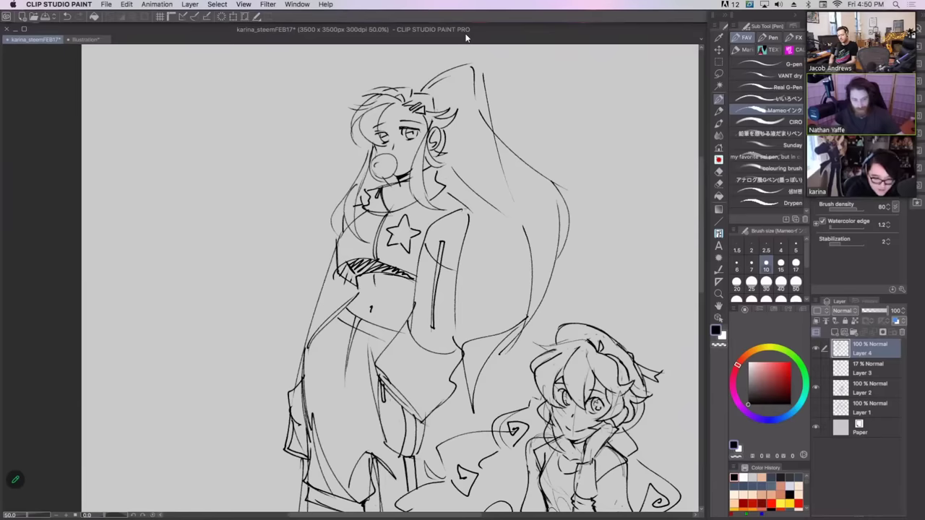
- Reinforce the near sleeve's outline, add folds at its cuff, and ink jagged folds on the far sleeve
mouse_move(443, 188)
mouse_down()
mouse_move(473, 216)
mouse_move(448, 355)
mouse_up()
mouse_move(413, 282)
mouse_down()
mouse_move(384, 337)
mouse_move(423, 396)
mouse_up()
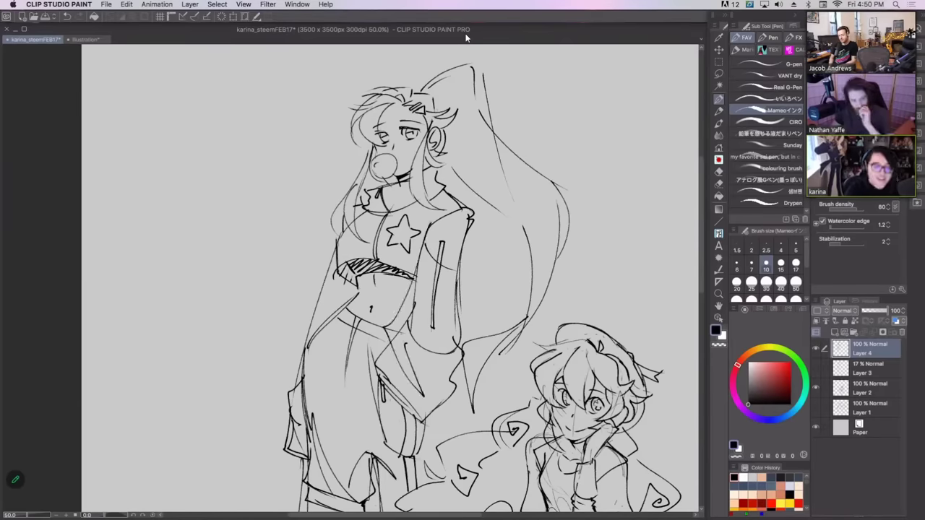
mouse_move(334, 250)
mouse_down()
mouse_move(310, 321)
mouse_move(351, 285)
mouse_up()
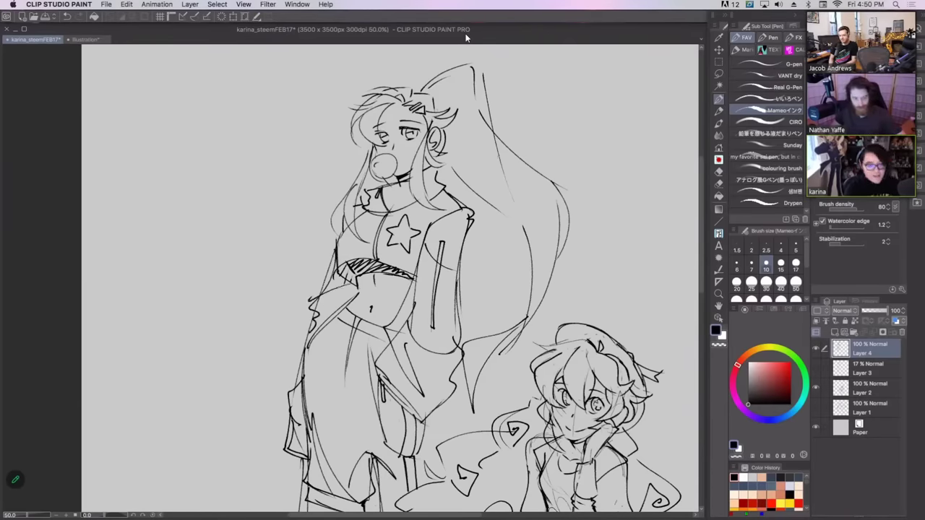
- Show the Layer 3 sketch again and ink the far lower leg with a pointed boot cuff
drag(518, 391, 526, 153)
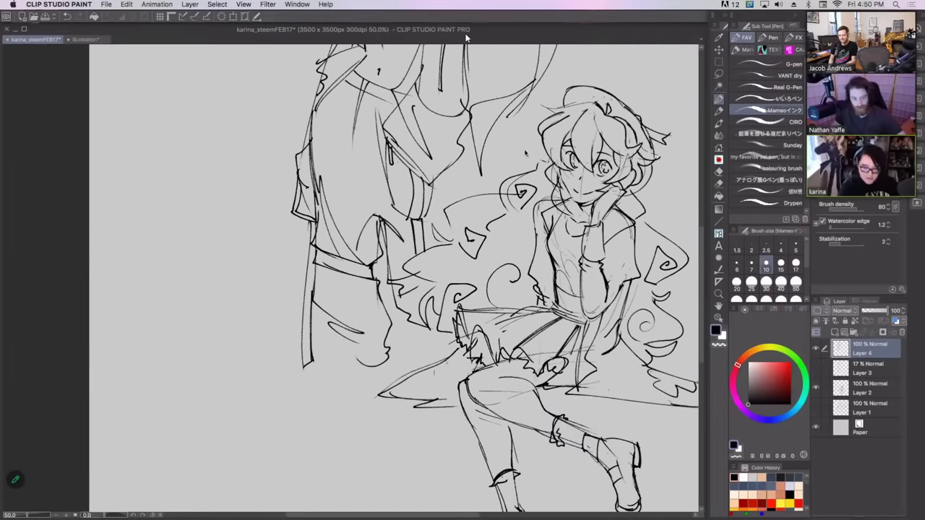
click(816, 369)
drag(361, 365, 374, 415)
drag(384, 344, 385, 278)
drag(357, 350, 391, 345)
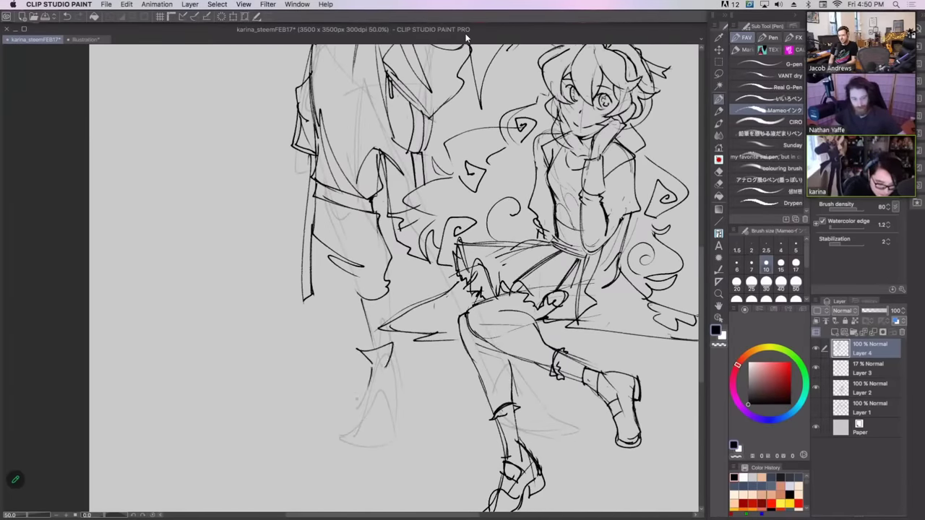
- Ink the standing figure's front boot below the pointed cuff, with a broad toe, flat sole, small hatched heel and straight back edge
mouse_move(363, 399)
mouse_down()
mouse_move(333, 438)
mouse_move(394, 437)
mouse_up()
key(ctrl+z)
drag(332, 439, 387, 439)
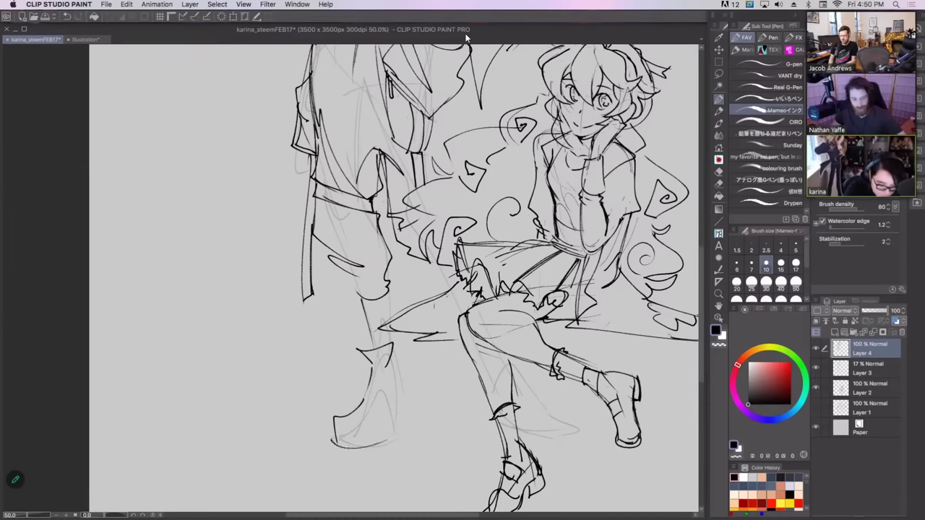
drag(336, 423, 393, 432)
mouse_move(396, 353)
mouse_down()
mouse_move(403, 424)
mouse_move(391, 435)
mouse_move(394, 420)
mouse_move(399, 432)
mouse_up()
key(ctrl+z)
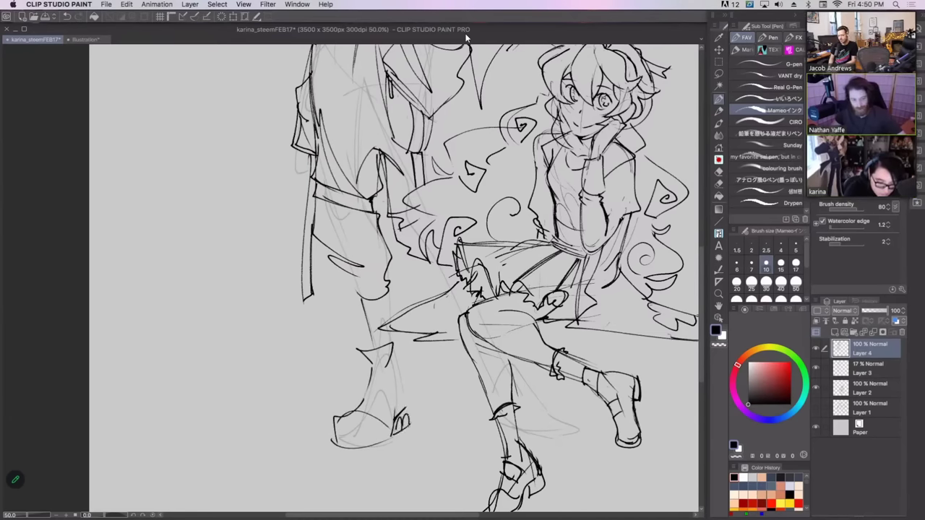
drag(396, 354, 402, 412)
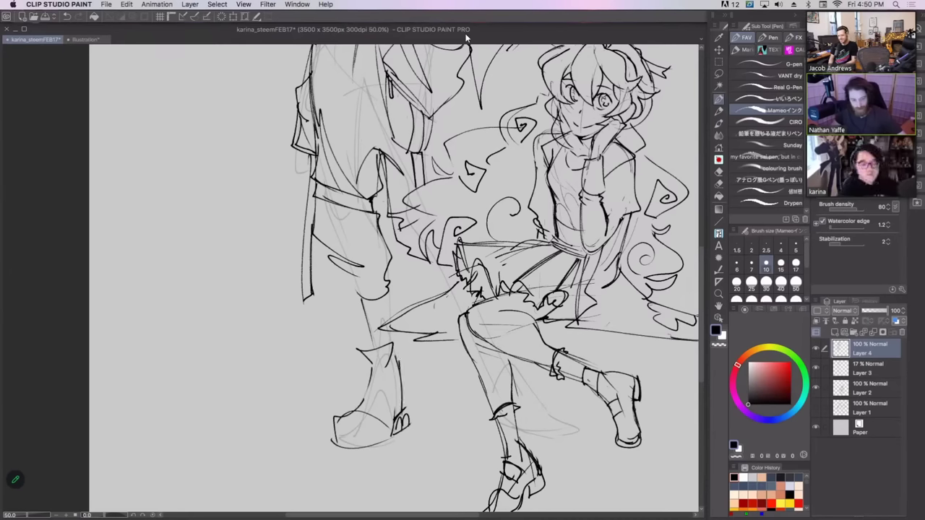
- Ink the standing figure's other boot behind the seated figure's leg and extend that leg's shin outline down to the ankle cuff
mouse_move(513, 365)
mouse_down()
mouse_move(542, 405)
mouse_move(582, 425)
mouse_up()
drag(518, 437, 586, 432)
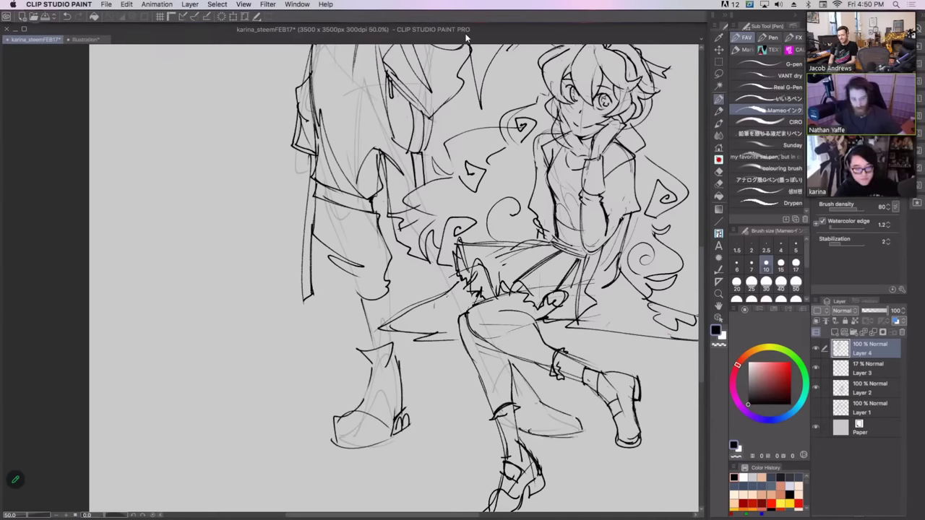
drag(488, 399, 500, 432)
key(ctrl+z)
mouse_move(490, 394)
mouse_down()
mouse_move(503, 431)
mouse_move(531, 429)
mouse_up()
drag(529, 428, 550, 401)
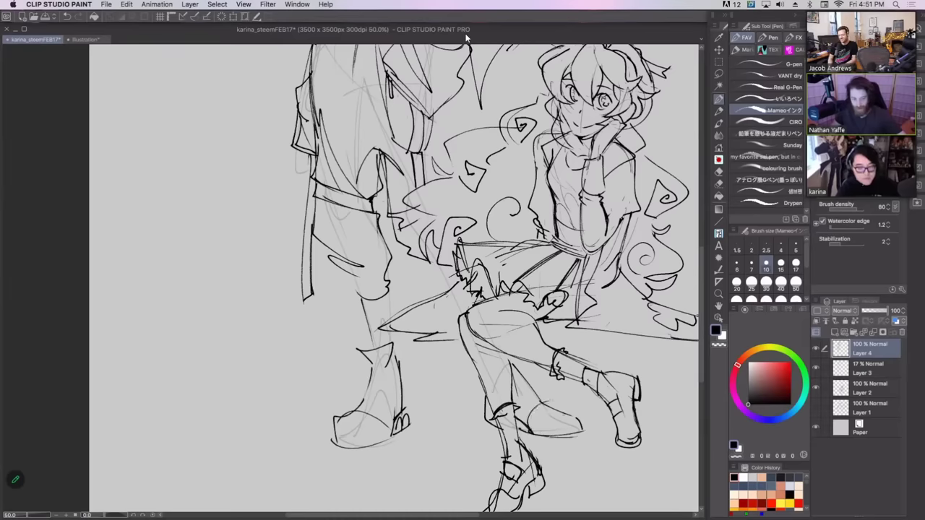
- Thicken the front boot's toe and sole, and add a folded cuff opening and angular flaps along its back edge
mouse_move(357, 407)
mouse_down()
mouse_move(330, 424)
mouse_move(337, 443)
mouse_move(393, 435)
mouse_up()
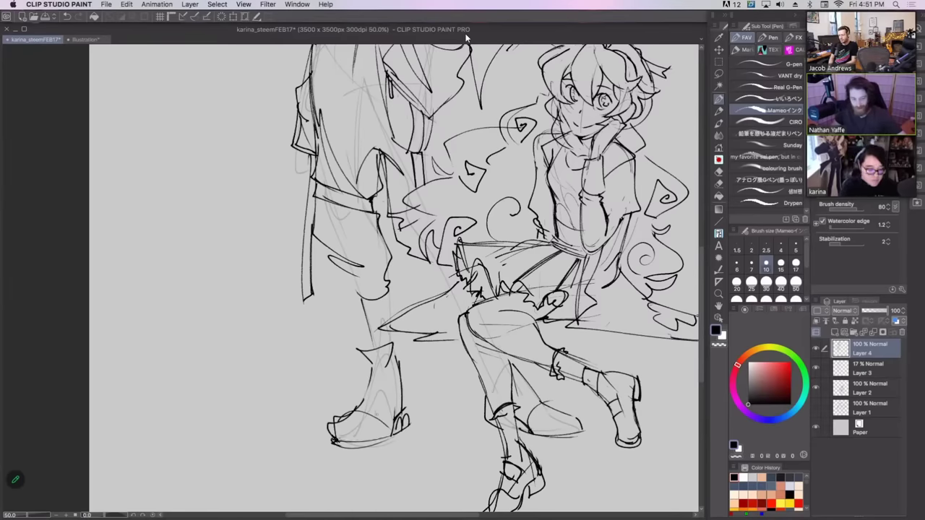
drag(384, 368, 376, 415)
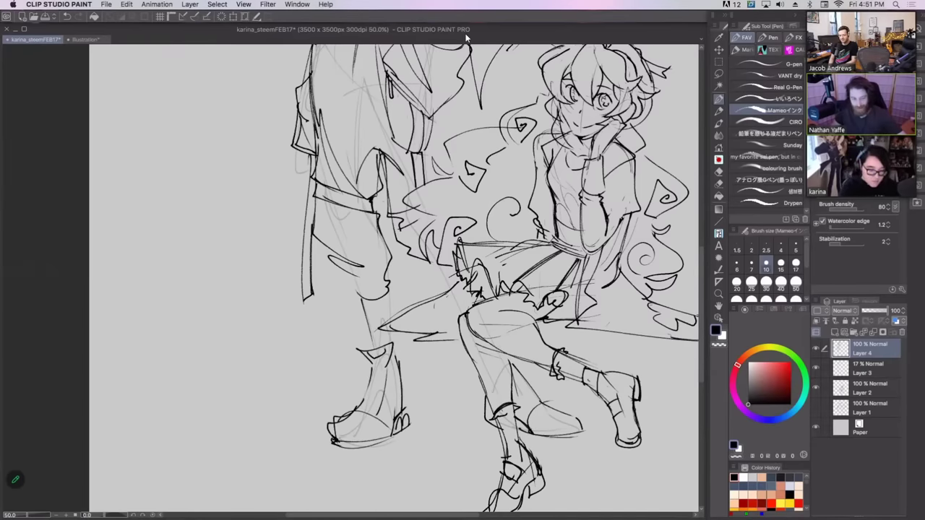
drag(394, 355, 407, 378)
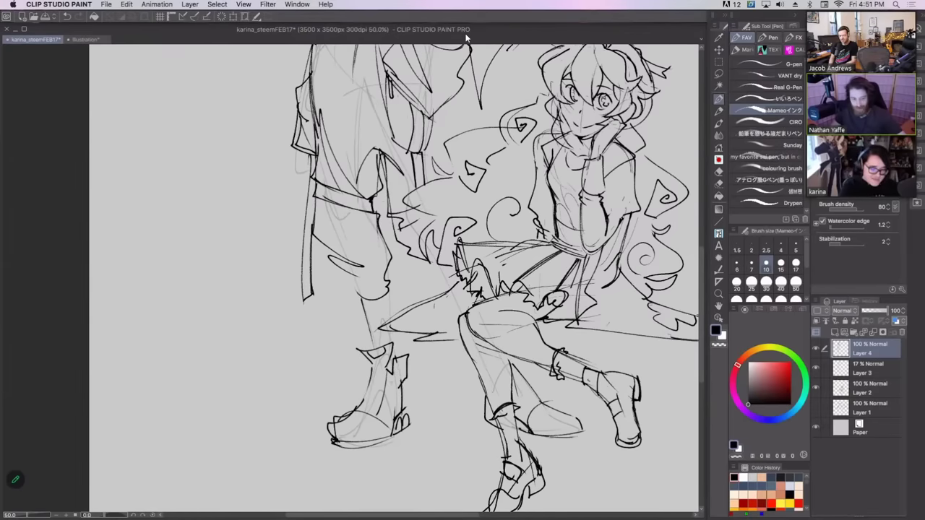
mouse_move(388, 373)
mouse_down()
mouse_move(405, 360)
mouse_move(393, 422)
mouse_up()
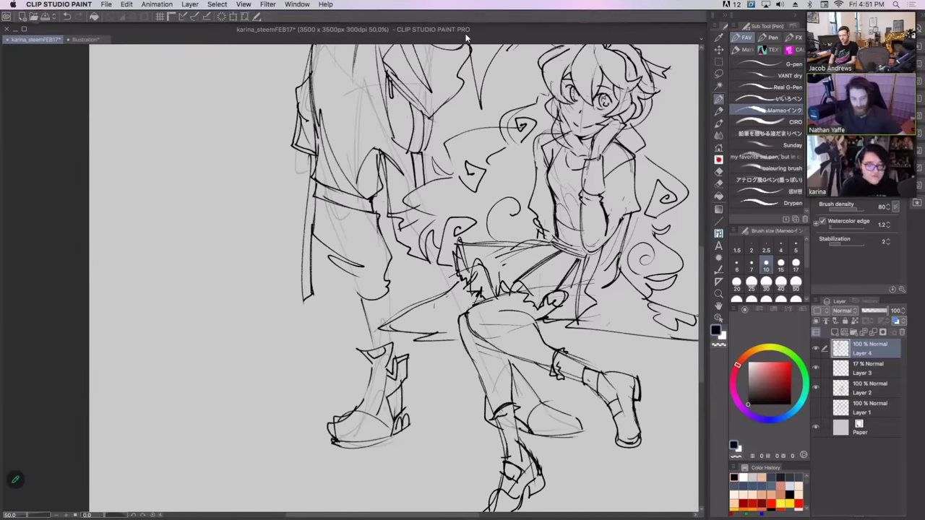
- Add matching small angular flaps to the shaft of the boot behind the seated figure's leg
drag(511, 391, 523, 400)
drag(522, 398, 524, 424)
drag(517, 363, 525, 377)
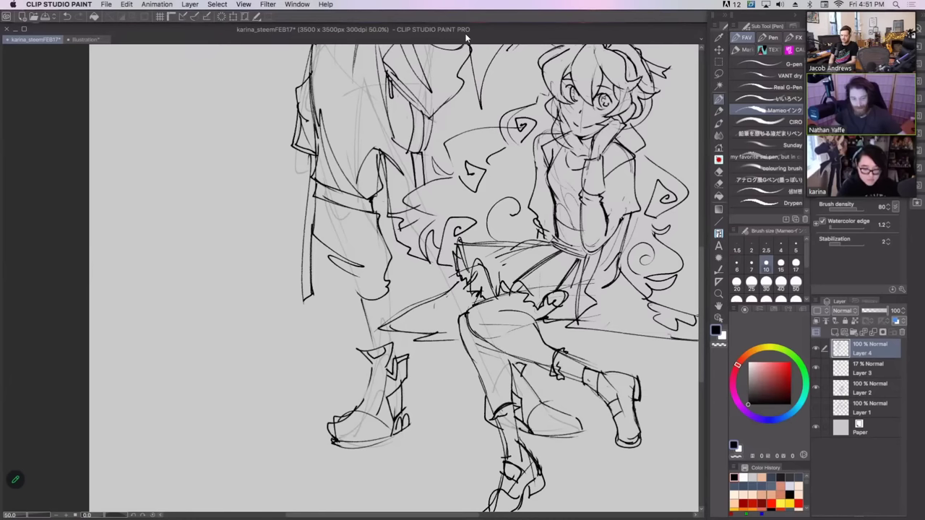
- Draw a ribbed cuff at the front trouser leg's hem and ink the lower edge of the other trouser leg
mouse_move(414, 255)
mouse_down()
mouse_move(418, 282)
mouse_move(449, 286)
mouse_up()
drag(357, 298, 394, 297)
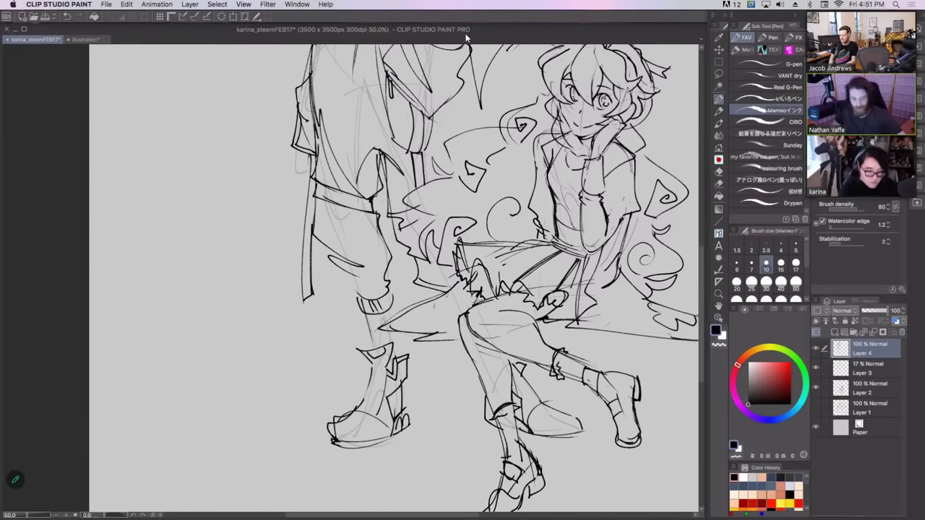
drag(433, 290, 443, 299)
- Add a jagged fold on the lower front trouser leg and a small square end piece on the long hanging strap
drag(405, 231, 412, 357)
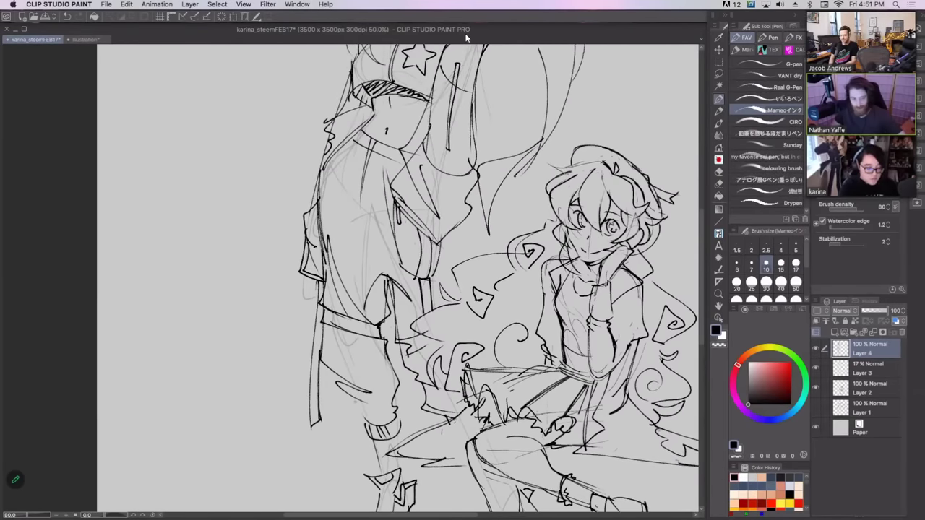
drag(346, 397, 373, 426)
mouse_move(314, 428)
mouse_down()
mouse_move(309, 438)
mouse_move(329, 431)
mouse_up()
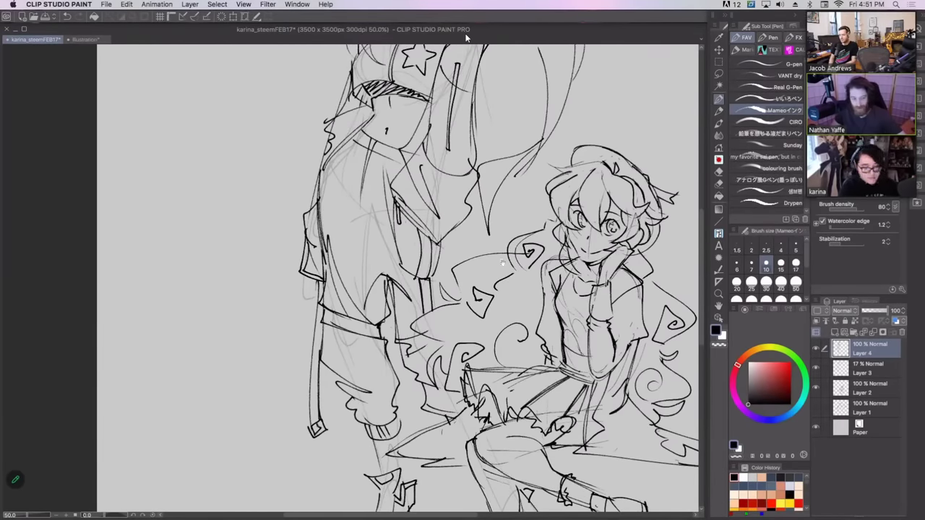
- Add long folds to the upper trousers, reinforce the near sleeve's cuff end, and curl the ponytail's lower tip
drag(502, 262, 505, 312)
drag(441, 292, 456, 337)
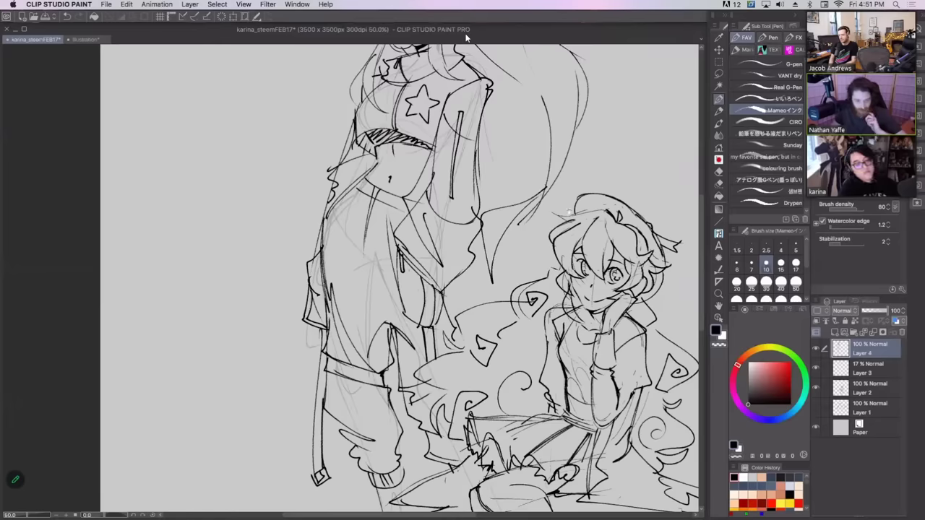
drag(570, 212, 573, 255)
drag(354, 261, 387, 349)
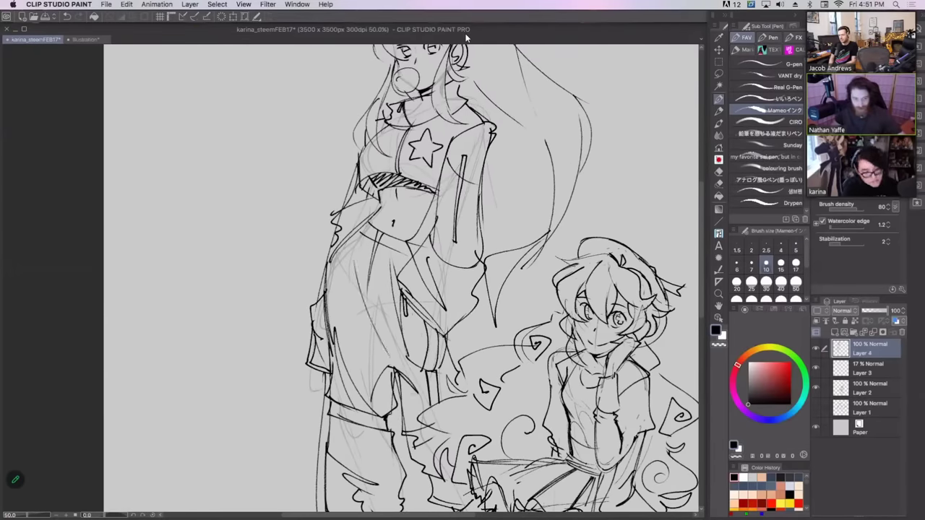
drag(520, 215, 509, 285)
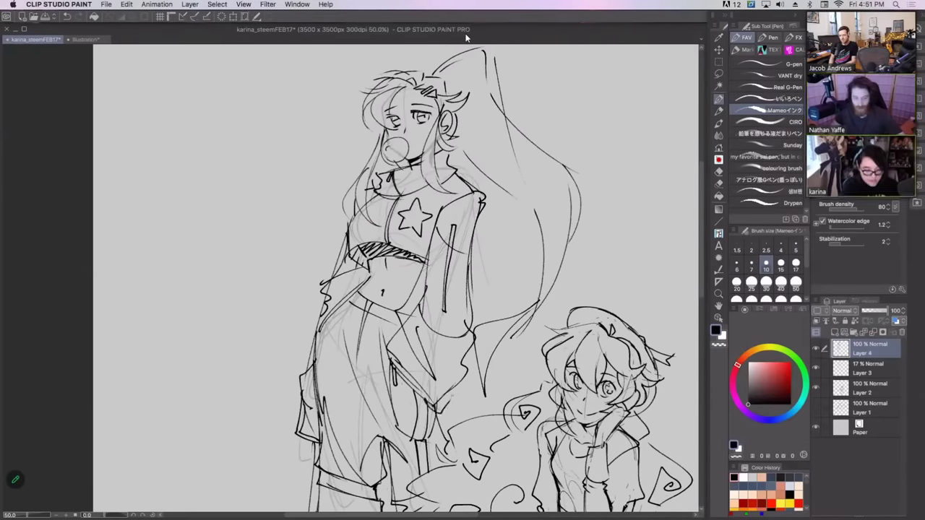
drag(452, 394, 438, 411)
drag(483, 366, 513, 374)
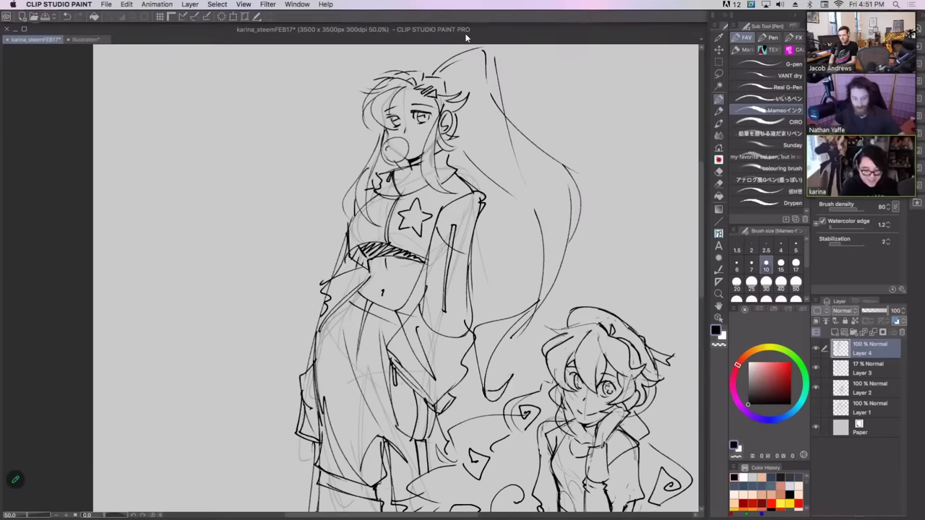
- Hide the Layer 3 sketch to leave only the inked lines of both figures
key(super+minus)
click(816, 368)
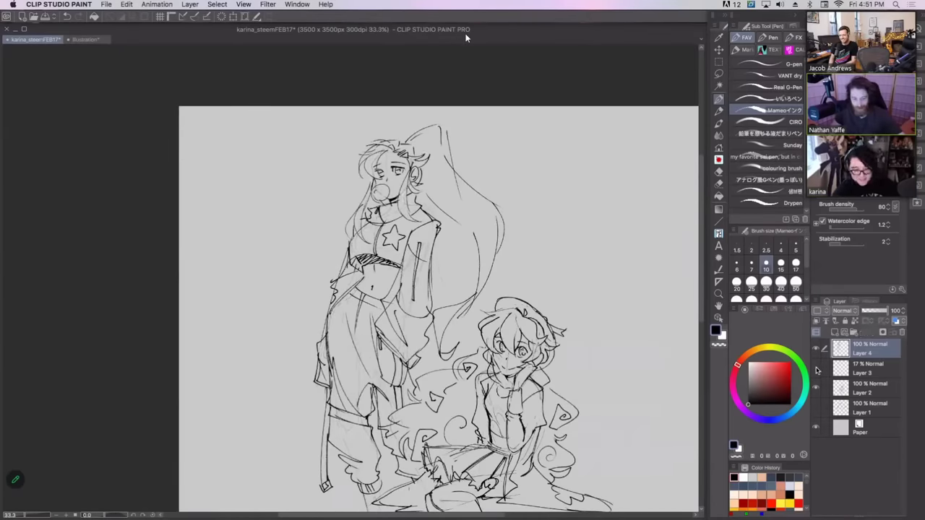
drag(587, 217, 582, 209)
scroll(437, 305, down, 3)
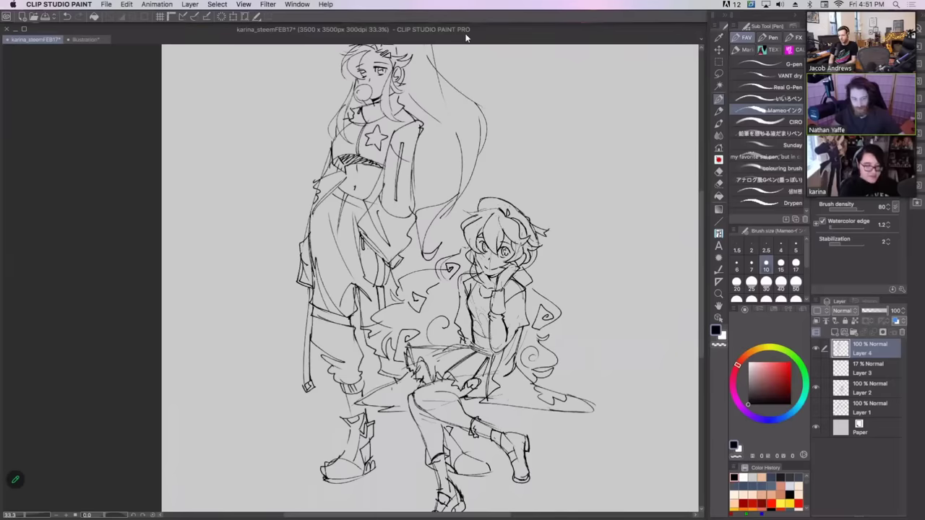
drag(550, 172, 545, 196)
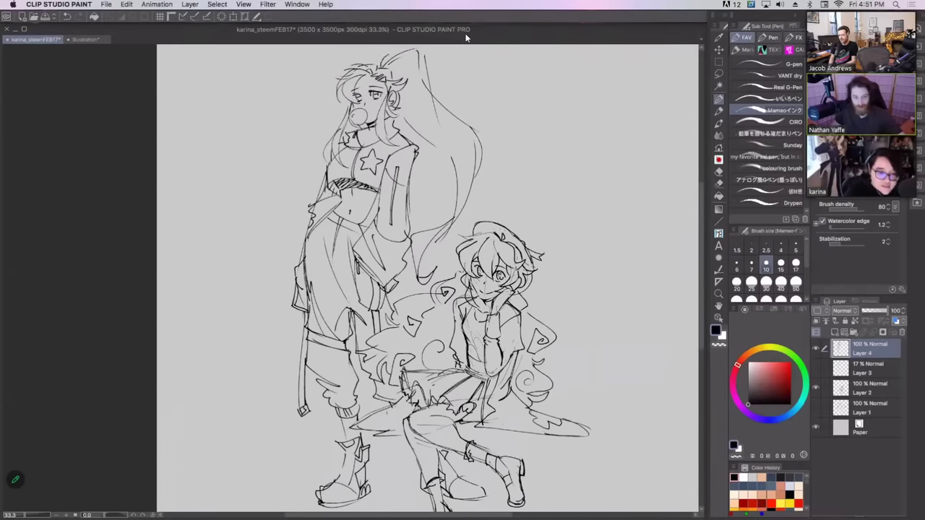
- Draw a ruffled scrunchie at the base of the standing figure's ponytail and add long flowing strands through the ponytail
mouse_move(388, 57)
mouse_down()
mouse_move(428, 77)
mouse_move(421, 112)
mouse_up()
drag(418, 72, 412, 101)
drag(374, 66, 384, 60)
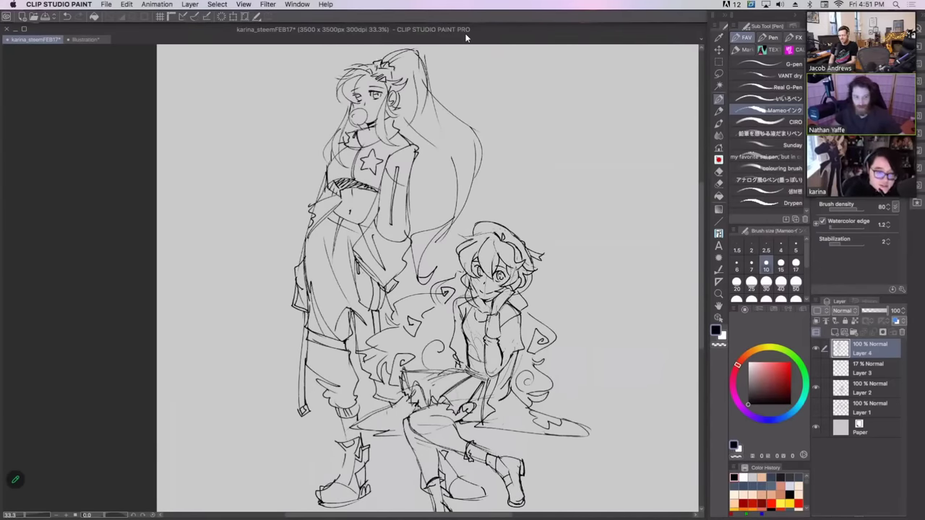
drag(412, 119, 442, 168)
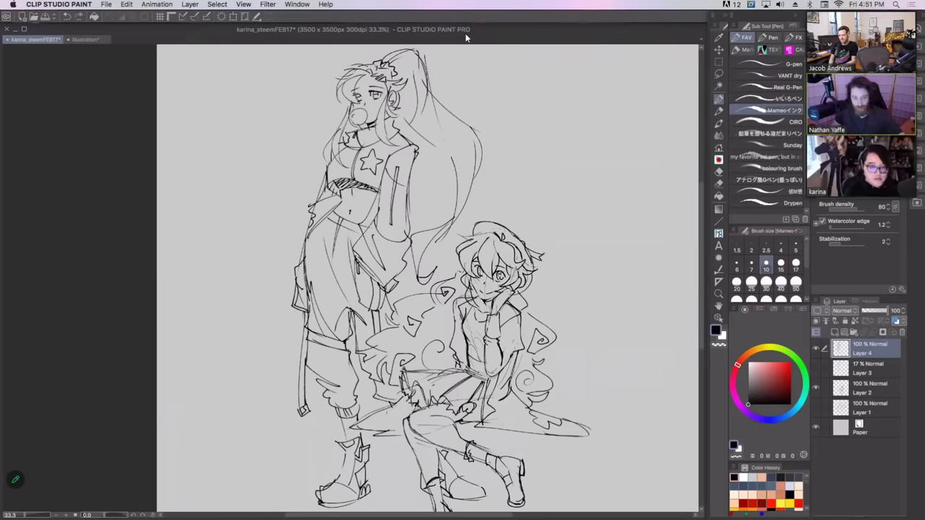
mouse_move(409, 60)
mouse_down()
mouse_move(401, 138)
mouse_move(473, 144)
mouse_move(486, 177)
mouse_move(449, 220)
mouse_up()
drag(461, 143, 444, 209)
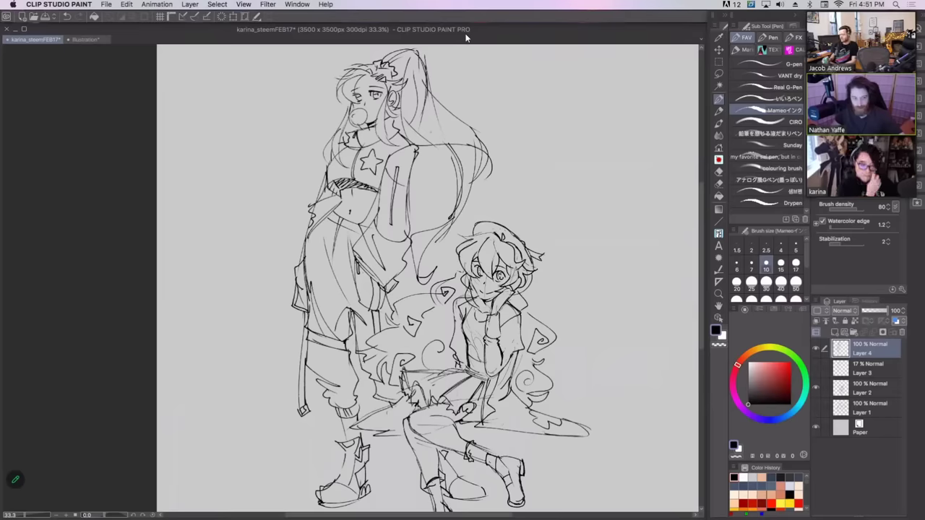
mouse_move(556, 234)
mouse_down()
mouse_move(536, 214)
mouse_move(528, 227)
mouse_up()
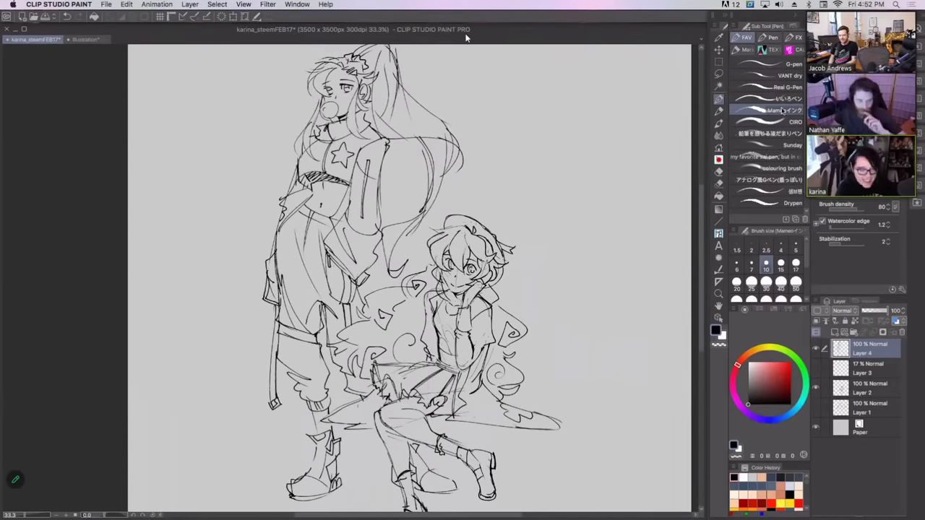
drag(607, 149, 608, 154)
key(super+z)
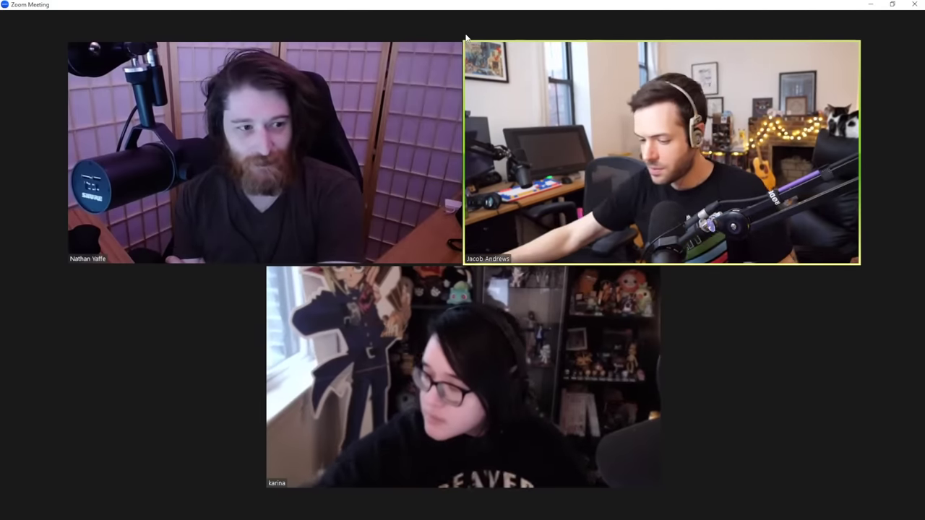
- Share the CLIP STUDIO PAINT window with the dog drawing in the Zoom meeting
click(473, 506)
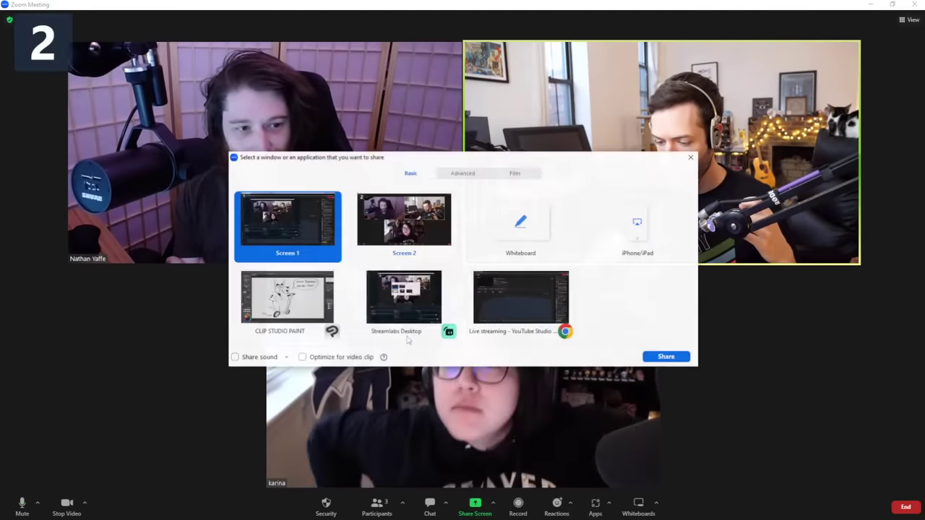
click(291, 313)
click(666, 356)
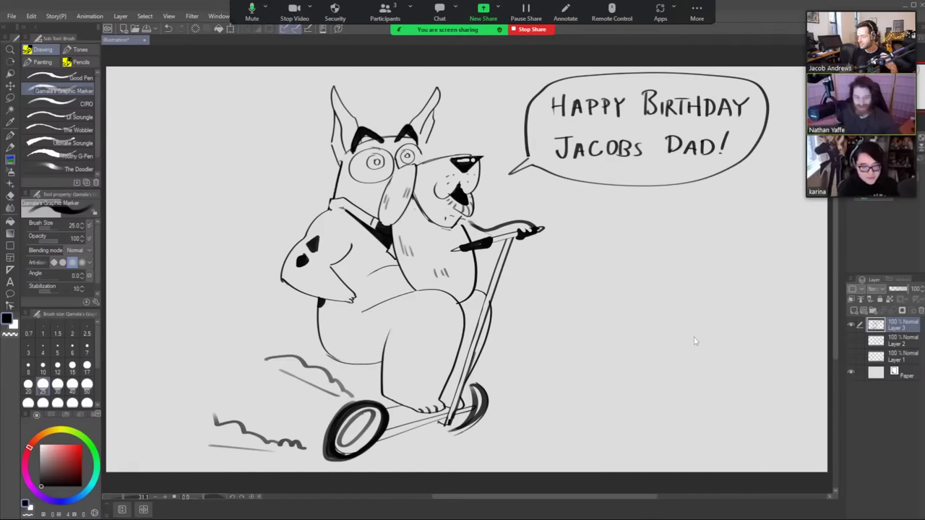
- Hide the Layer 3 dog drawing and add a new raster layer above it
click(853, 325)
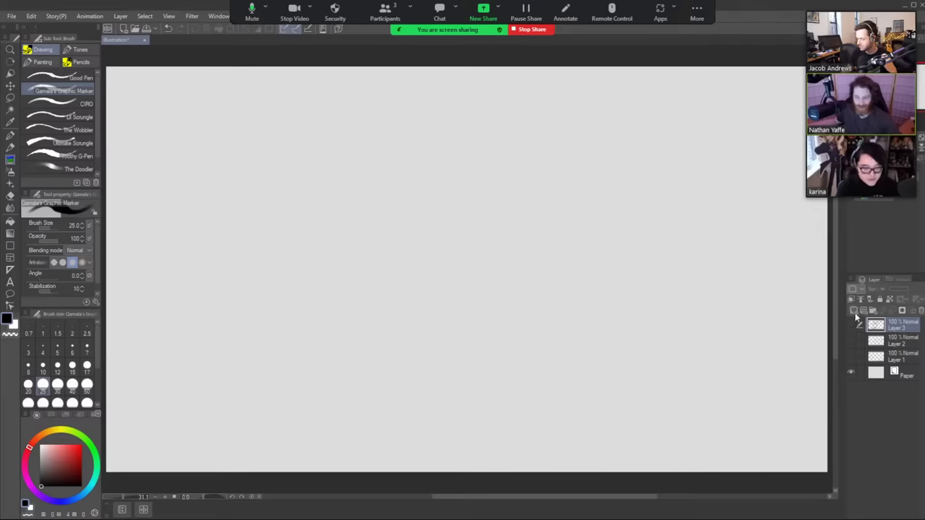
click(854, 311)
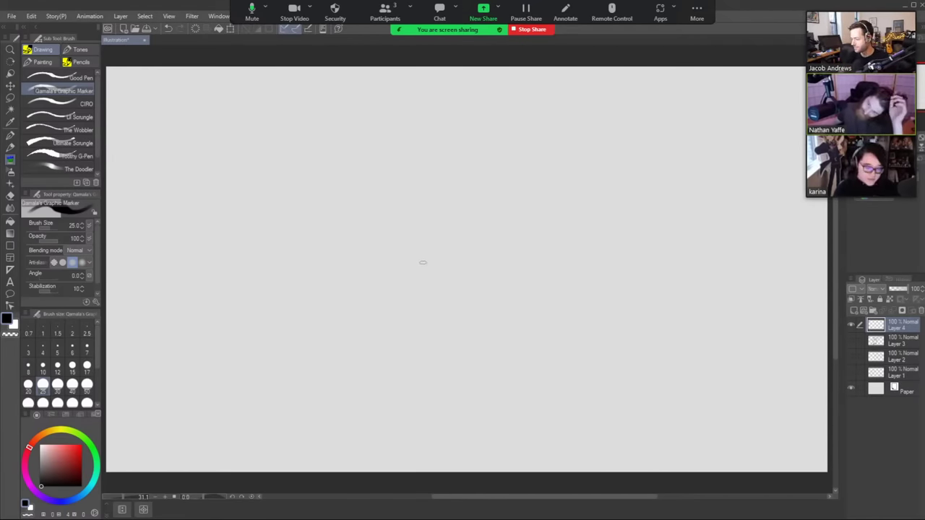
mouse_move(413, 313)
mouse_down()
mouse_move(438, 262)
mouse_move(504, 232)
mouse_up()
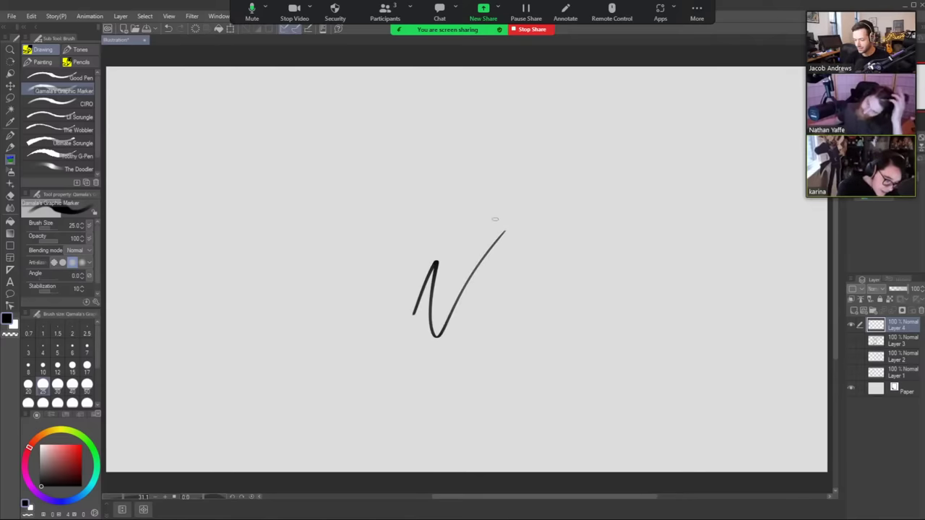
key(ctrl+z)
mouse_move(318, 369)
mouse_down()
mouse_move(314, 233)
mouse_move(398, 200)
mouse_move(471, 244)
mouse_up()
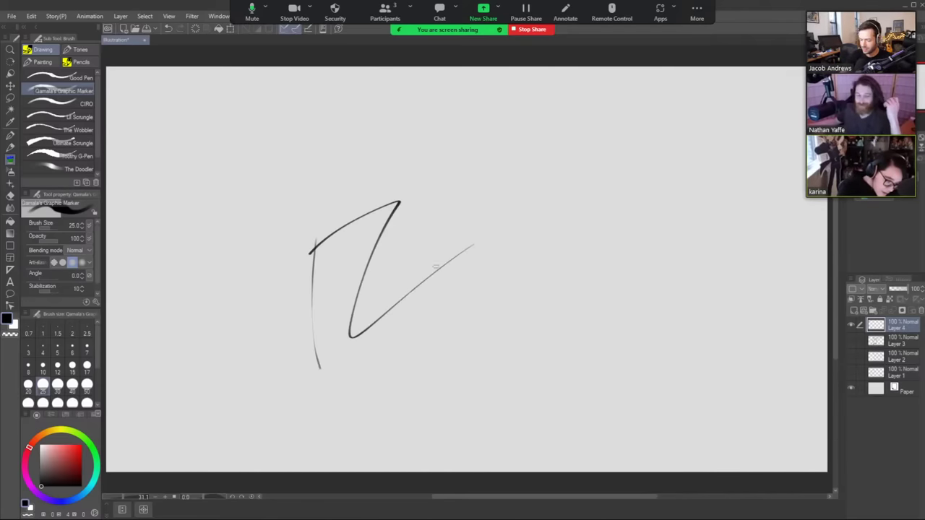
key(ctrl+z)
key(ctrl+z)
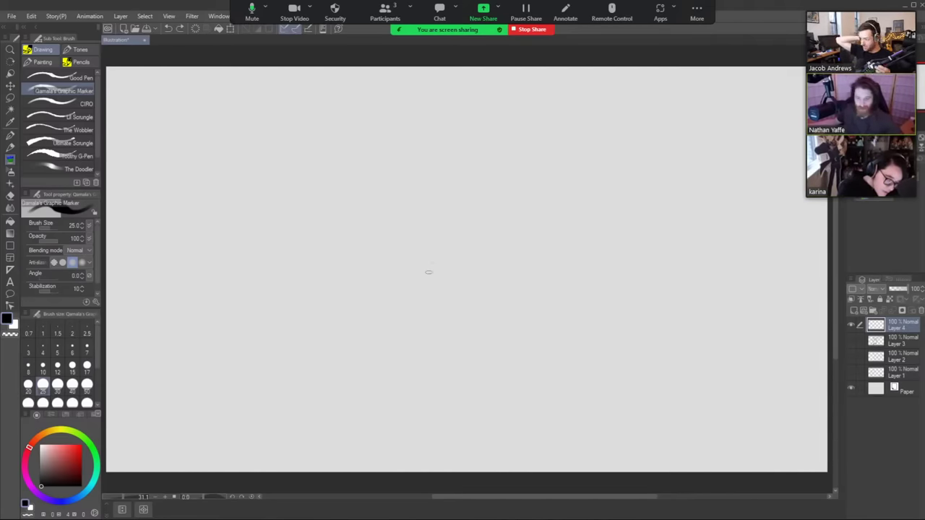
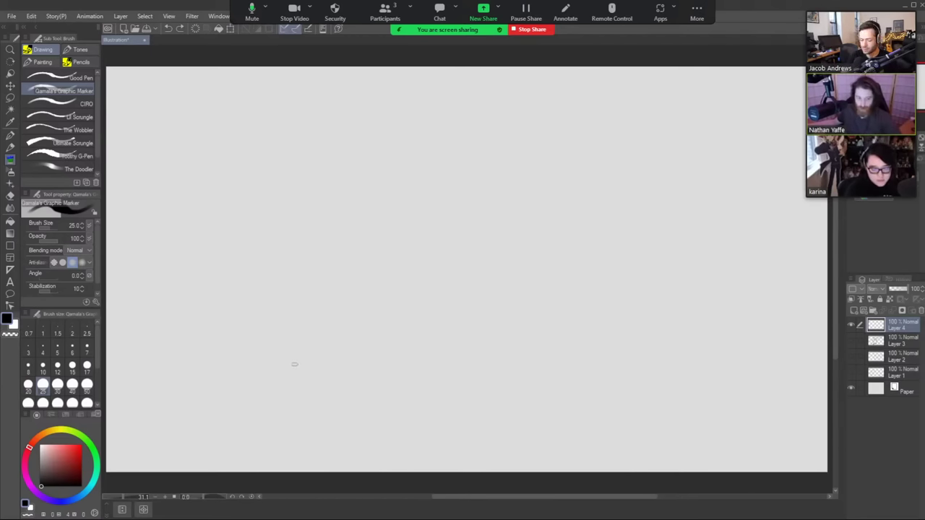
mouse_move(295, 365)
mouse_down()
mouse_move(260, 359)
mouse_move(223, 303)
mouse_up()
key(ctrl+z)
drag(295, 366, 230, 283)
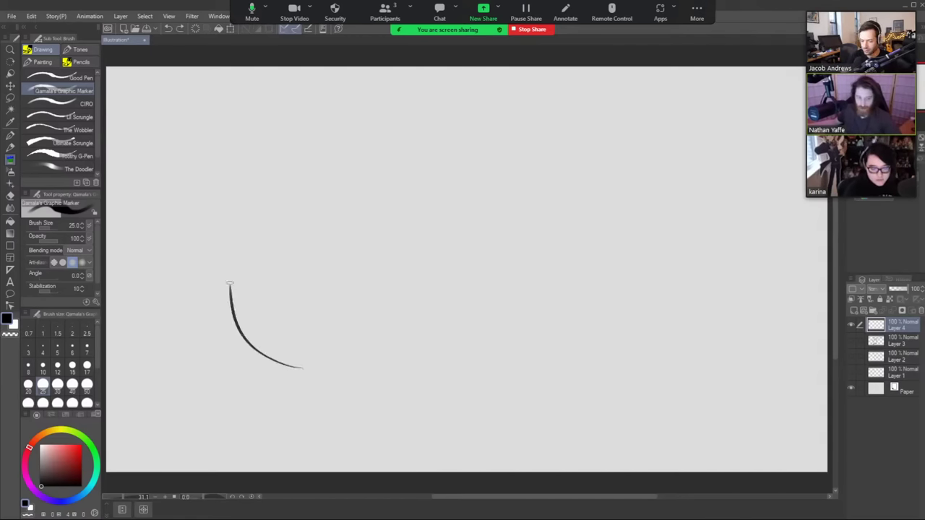
key(ctrl+z)
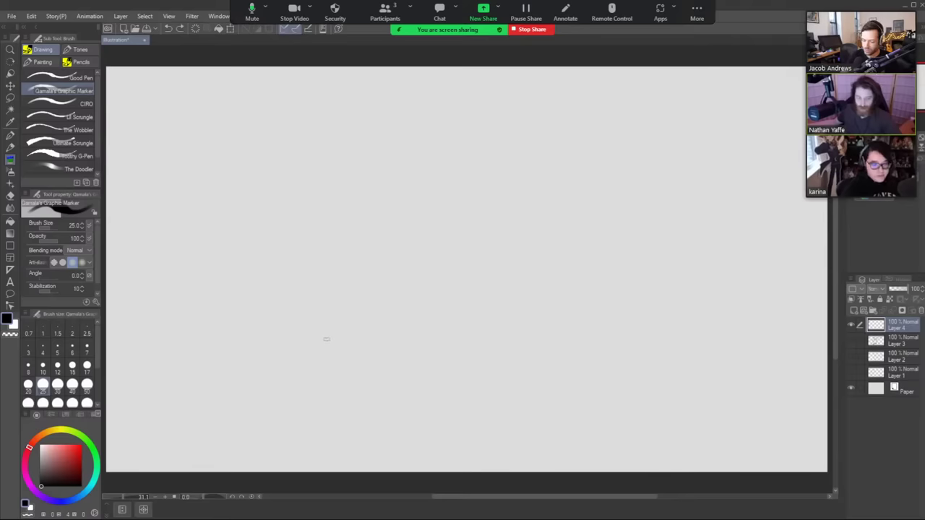
- Switch to the CIRO brush, try a couple of test strokes on the blank layer, and set the brush size to 30
click(81, 103)
drag(336, 335, 290, 319)
key(ctrl+z)
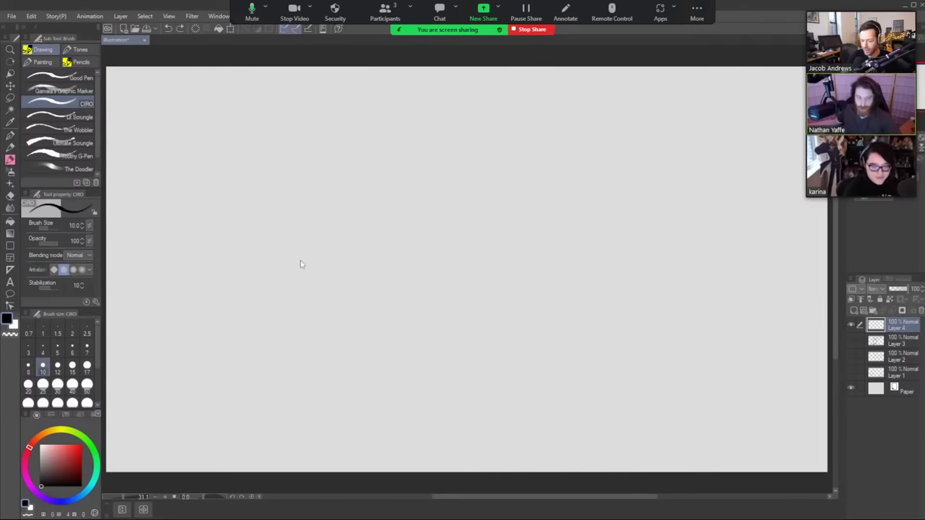
key(bracketright)
key(bracketright)
key(bracketright)
key(bracketright)
key(bracketright)
key(bracketright)
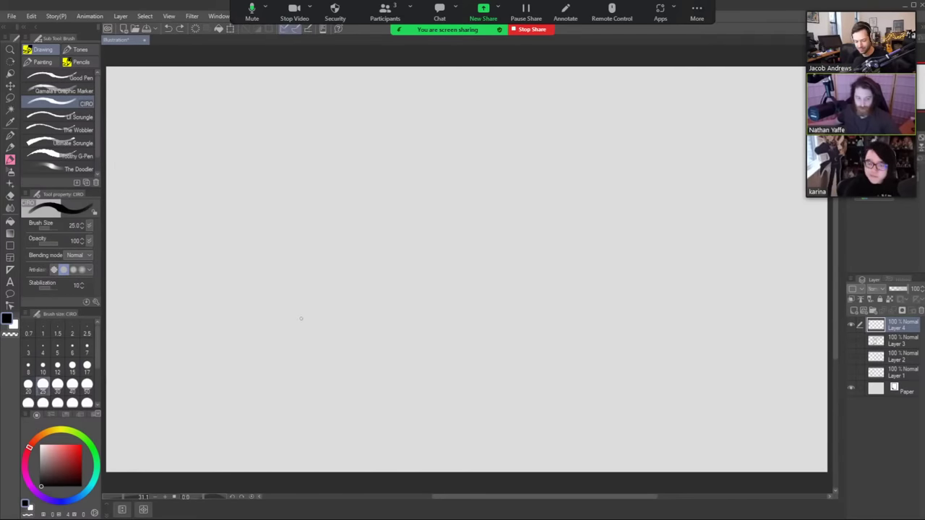
mouse_move(302, 326)
mouse_down()
mouse_move(339, 321)
mouse_move(376, 318)
mouse_up()
key(ctrl+z)
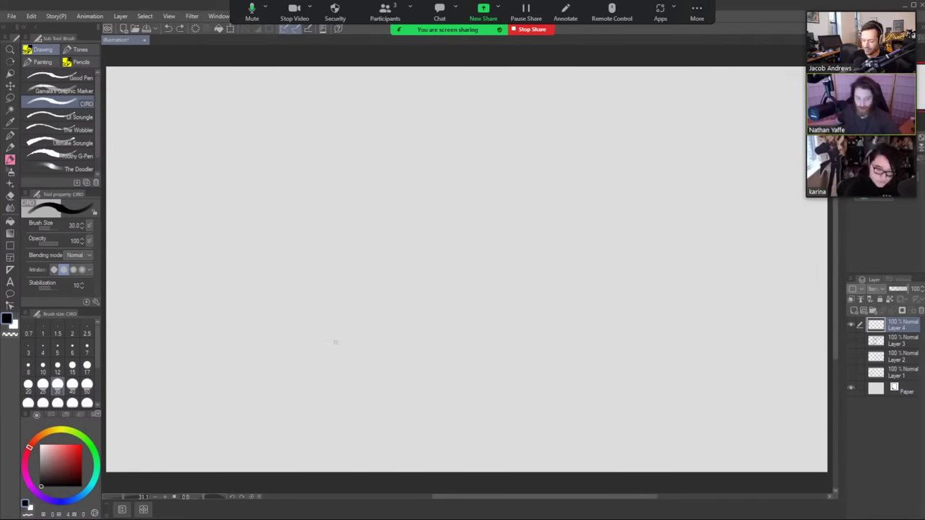
- Draw a large, wide frog head outline with a flat snout and a long wavy mouth line across it
mouse_move(332, 344)
mouse_down()
mouse_move(227, 249)
mouse_move(347, 215)
mouse_move(423, 258)
mouse_move(404, 339)
mouse_up()
key(ctrl+z)
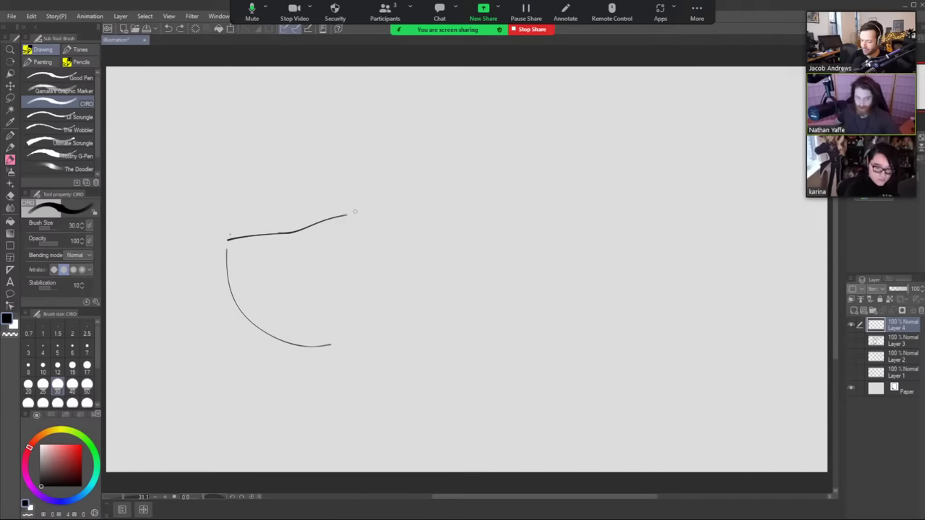
mouse_move(356, 210)
mouse_down()
mouse_move(413, 340)
mouse_move(394, 344)
mouse_up()
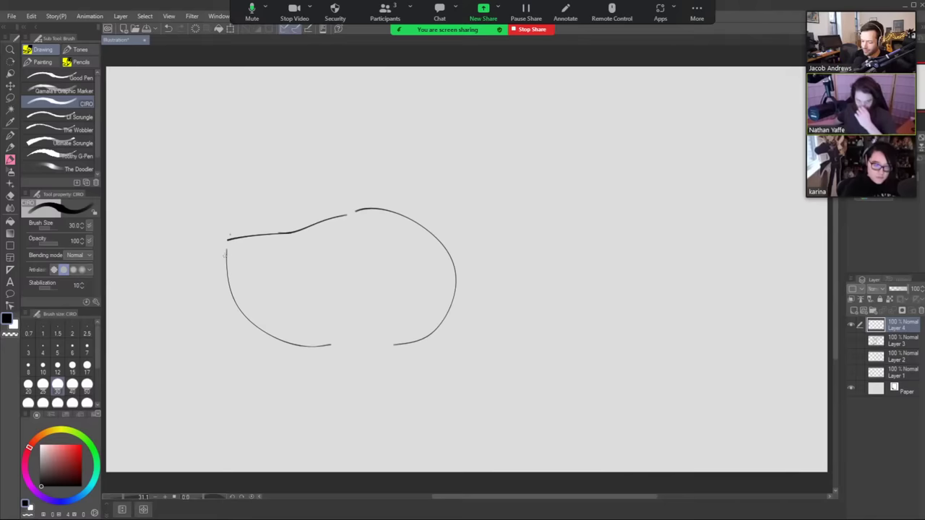
mouse_move(227, 255)
mouse_down()
mouse_move(281, 247)
mouse_move(434, 263)
mouse_move(445, 252)
mouse_up()
key(ctrl+z)
drag(289, 246, 420, 265)
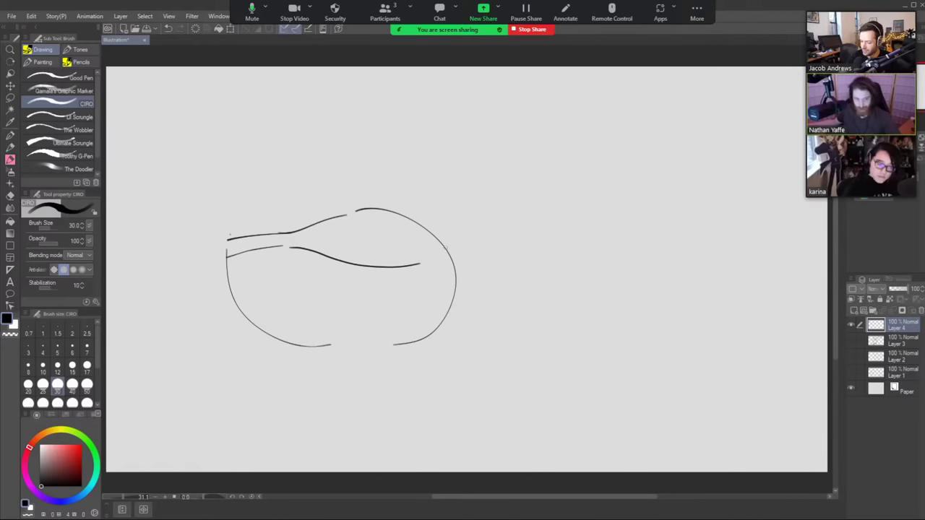
mouse_move(318, 224)
mouse_down()
mouse_move(325, 229)
mouse_move(305, 231)
mouse_up()
key(ctrl+z)
key(ctrl+z)
key(ctrl+z)
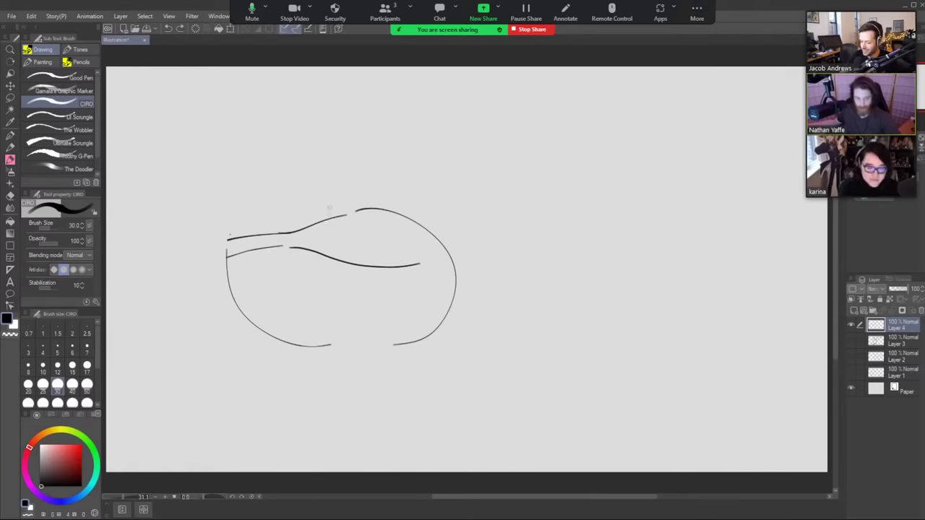
- Draw two narrow dark-pupiled eyes and two nostril dots on the frog's head, plus a curved ear patch at its back edge
drag(416, 241, 409, 243)
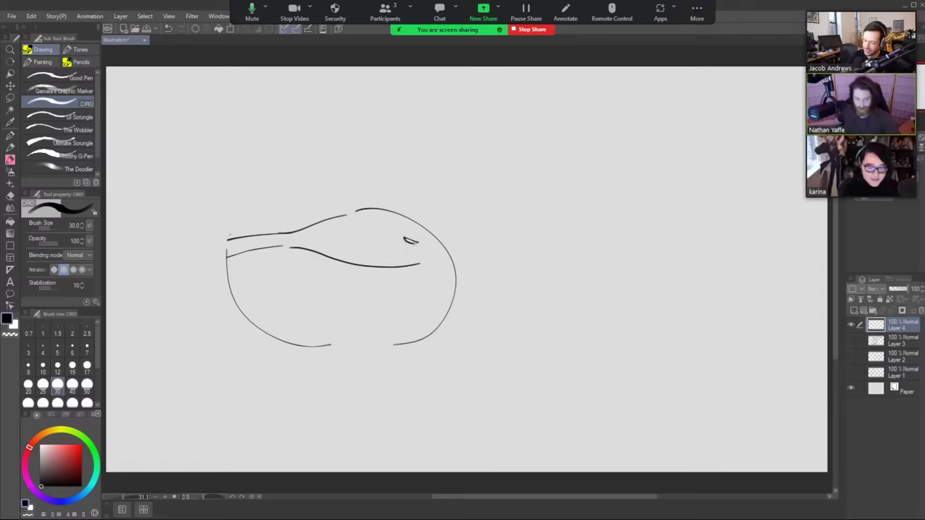
drag(325, 221, 311, 230)
drag(409, 241, 411, 240)
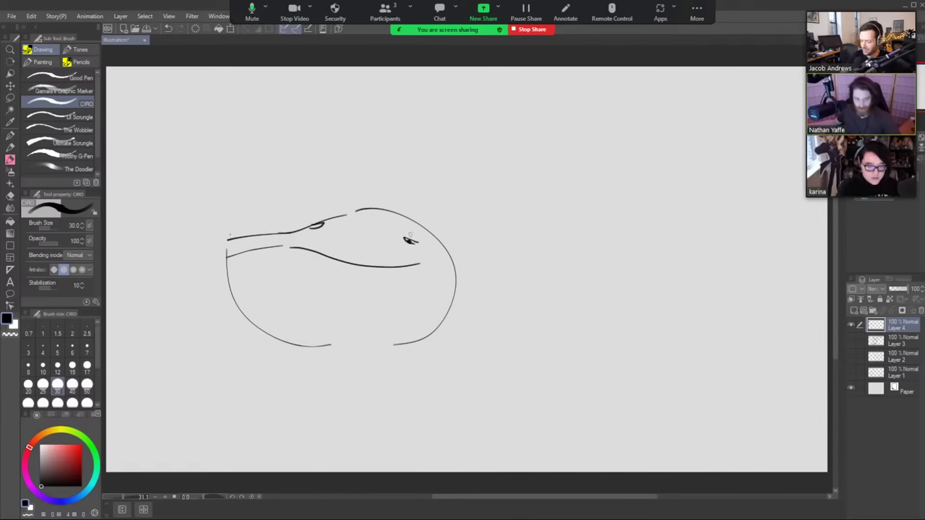
drag(314, 227, 317, 225)
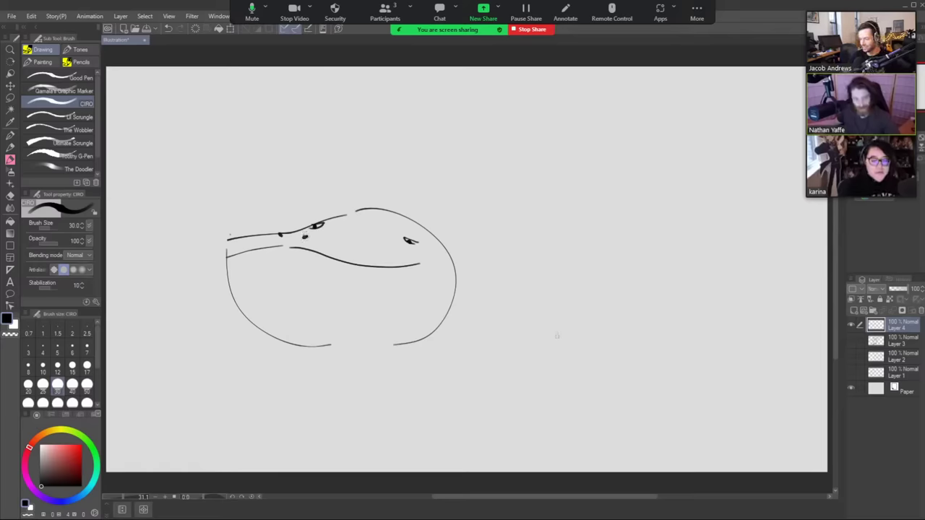
drag(439, 243, 453, 298)
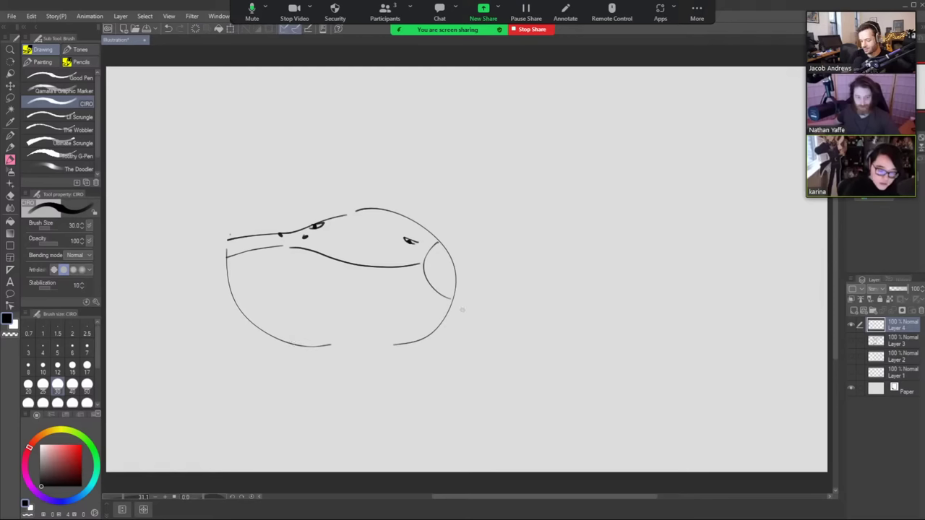
- Outline a rounded body beneath the frog's head and add a curved lower lip under the front of the mouth line
drag(385, 345, 357, 345)
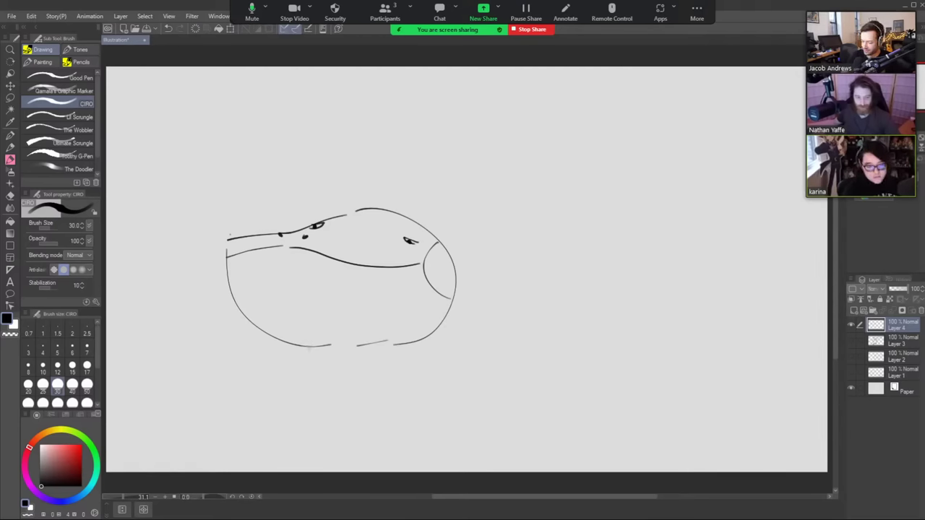
drag(309, 347, 363, 412)
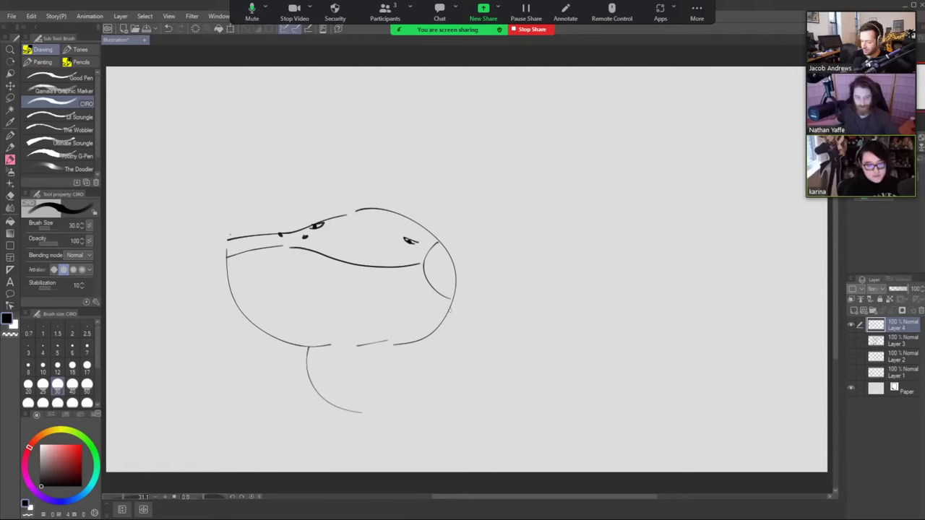
mouse_move(449, 310)
mouse_down()
mouse_move(471, 359)
mouse_move(381, 412)
mouse_up()
key(ctrl+z)
mouse_move(457, 294)
mouse_down()
mouse_move(442, 411)
mouse_move(373, 412)
mouse_up()
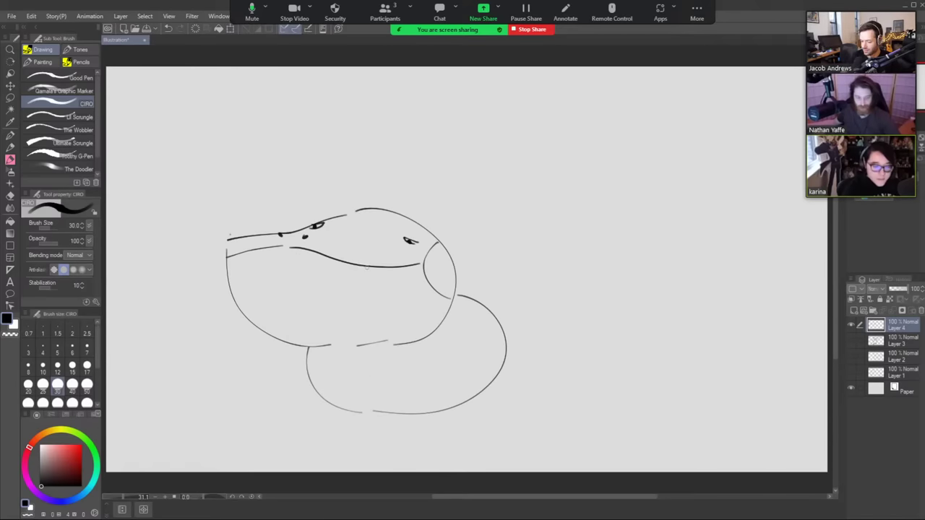
mouse_move(351, 265)
mouse_down()
mouse_move(262, 273)
mouse_move(240, 254)
mouse_up()
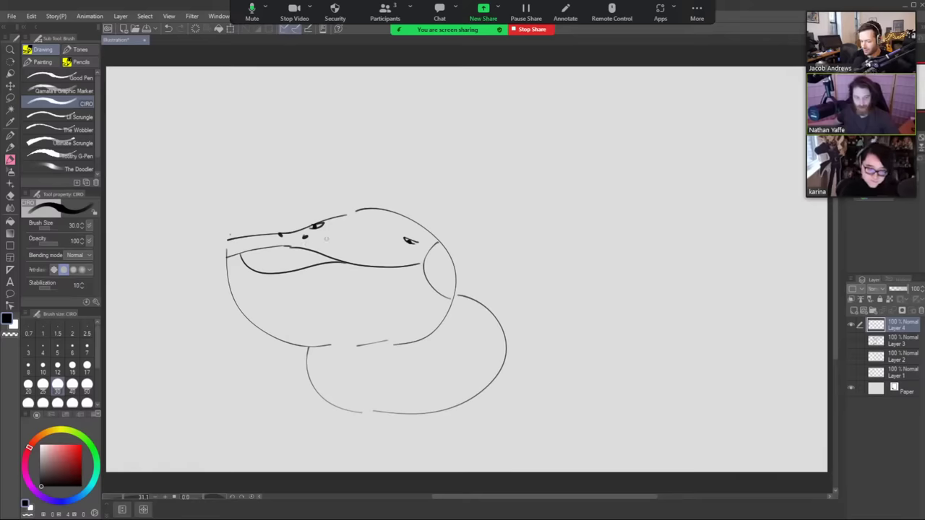
- Erase the front side of the frog's body and redraw it wider, joining it along the belly line
key(e)
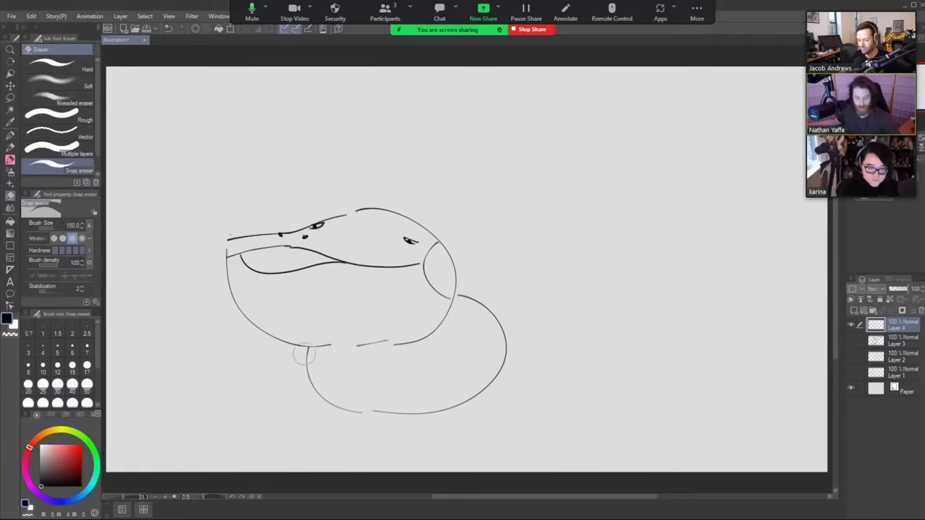
drag(308, 354, 318, 390)
key(p)
mouse_move(254, 327)
mouse_down()
mouse_move(245, 361)
mouse_move(314, 416)
mouse_move(406, 414)
mouse_up()
key(e)
key(p)
drag(332, 414, 400, 412)
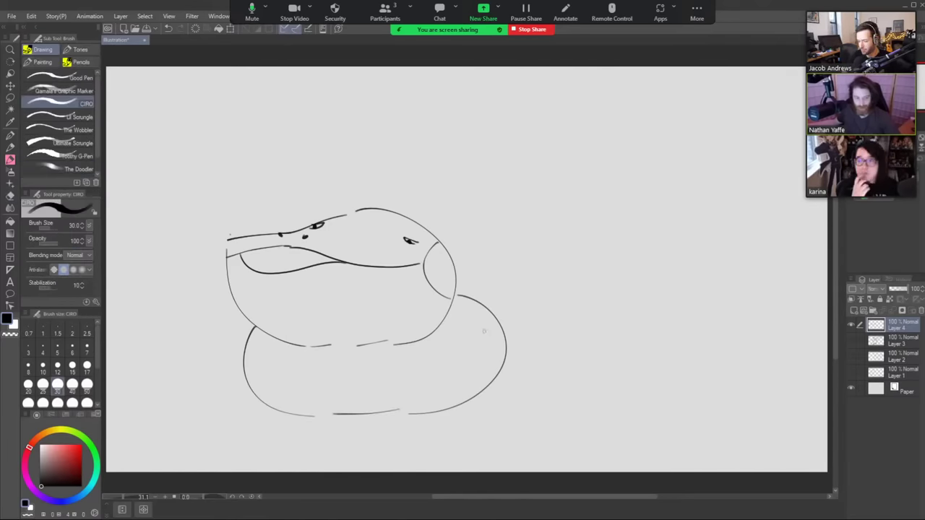
- Draw two thin front legs with toed feet under the frog's belly and a small foot on each side of the body
drag(463, 374, 440, 318)
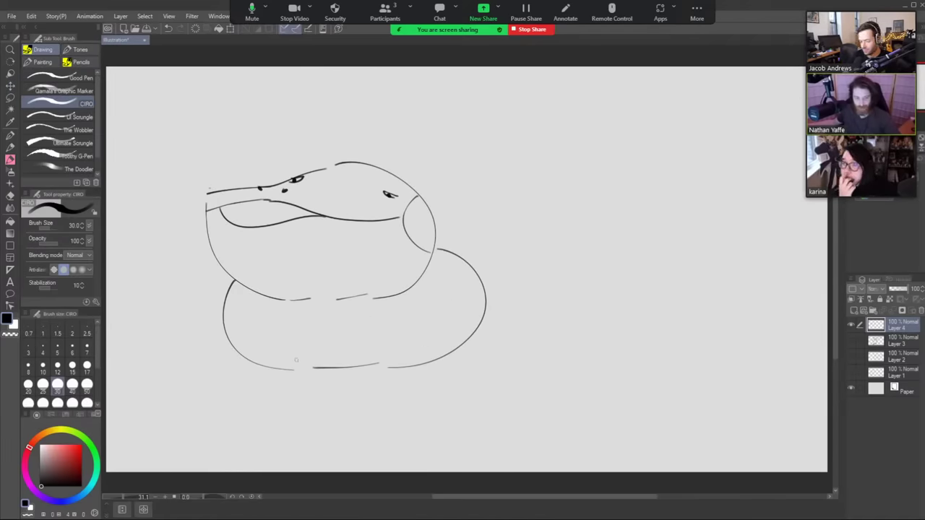
mouse_move(296, 353)
mouse_down()
mouse_move(295, 373)
mouse_move(306, 382)
mouse_move(282, 390)
mouse_move(292, 393)
mouse_up()
mouse_move(375, 348)
mouse_down()
mouse_move(380, 376)
mouse_move(395, 380)
mouse_up()
mouse_move(394, 376)
mouse_down()
mouse_move(404, 379)
mouse_move(397, 384)
mouse_up()
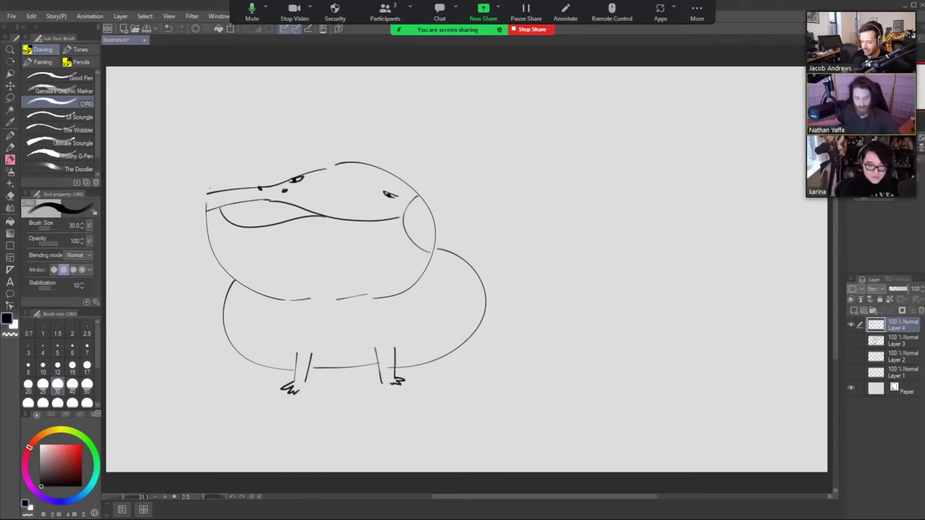
mouse_move(241, 357)
mouse_down()
mouse_move(225, 364)
mouse_move(229, 374)
mouse_move(253, 368)
mouse_up()
drag(467, 346, 481, 358)
- Draw a wide notched lily pad beneath the large frog and add a tongue curve inside its mouth
mouse_move(217, 332)
mouse_down()
mouse_move(144, 403)
mouse_move(294, 427)
mouse_move(332, 383)
mouse_move(326, 426)
mouse_move(457, 423)
mouse_up()
mouse_move(482, 332)
mouse_down()
mouse_move(548, 344)
mouse_move(569, 396)
mouse_move(467, 425)
mouse_up()
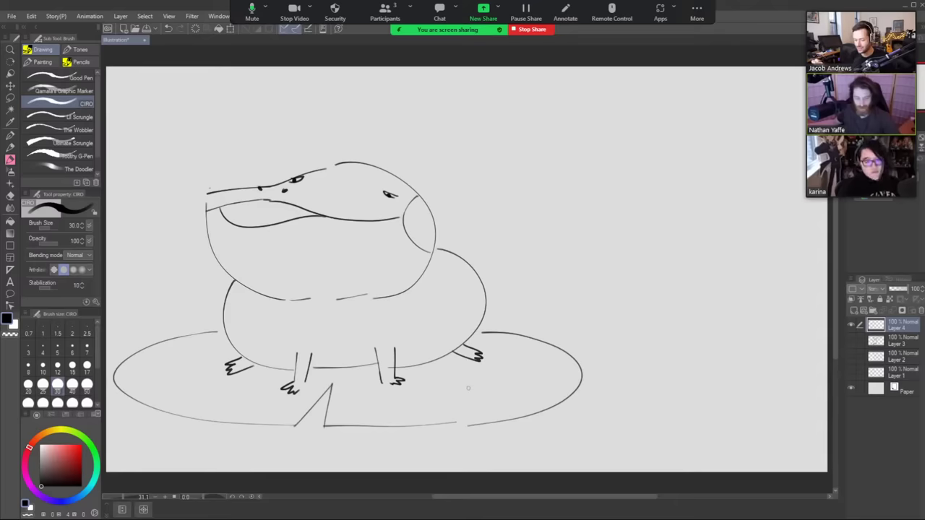
drag(244, 226, 276, 201)
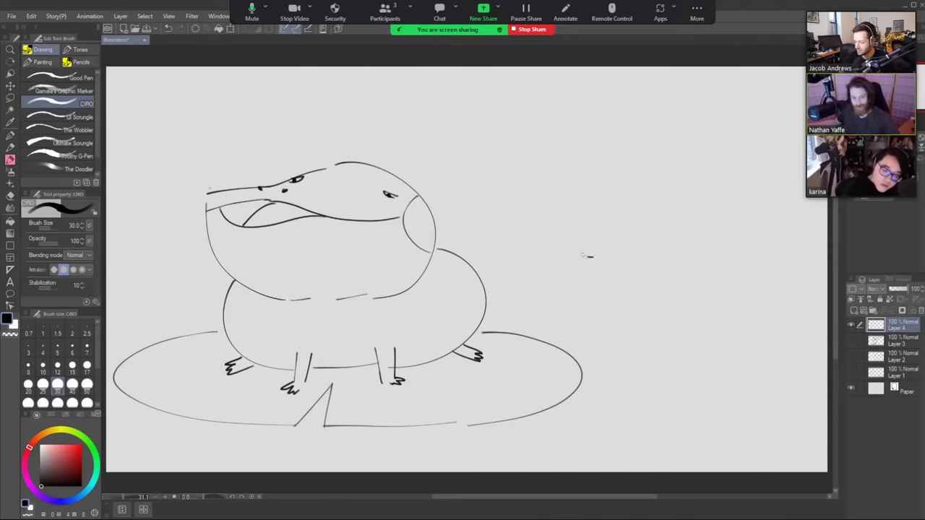
- Draw a small round frog head behind the large frog, with a wide-open screaming mouth, rows of teeth and small eyes
mouse_move(600, 254)
mouse_down()
mouse_move(587, 233)
mouse_move(626, 222)
mouse_move(613, 258)
mouse_move(610, 230)
mouse_move(634, 234)
mouse_move(628, 251)
mouse_move(593, 243)
mouse_up()
key(ctrl+z)
key(e)
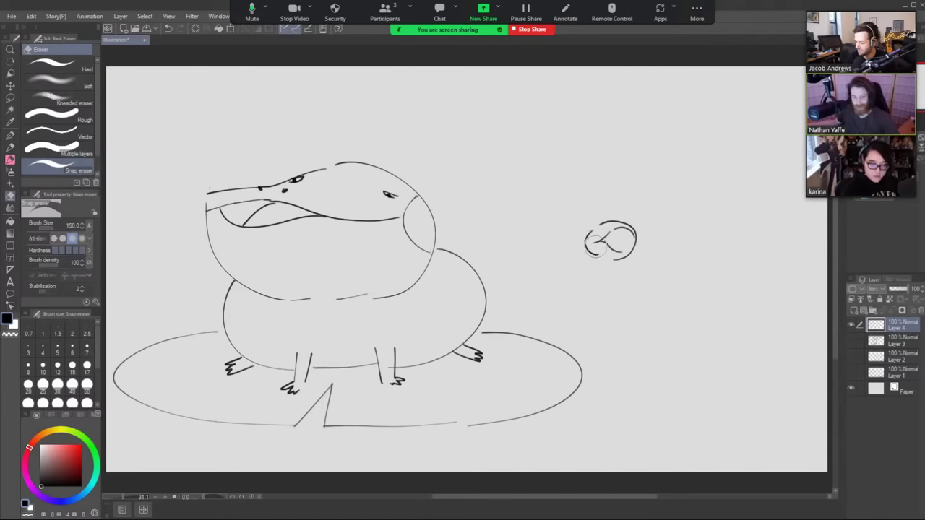
key(b)
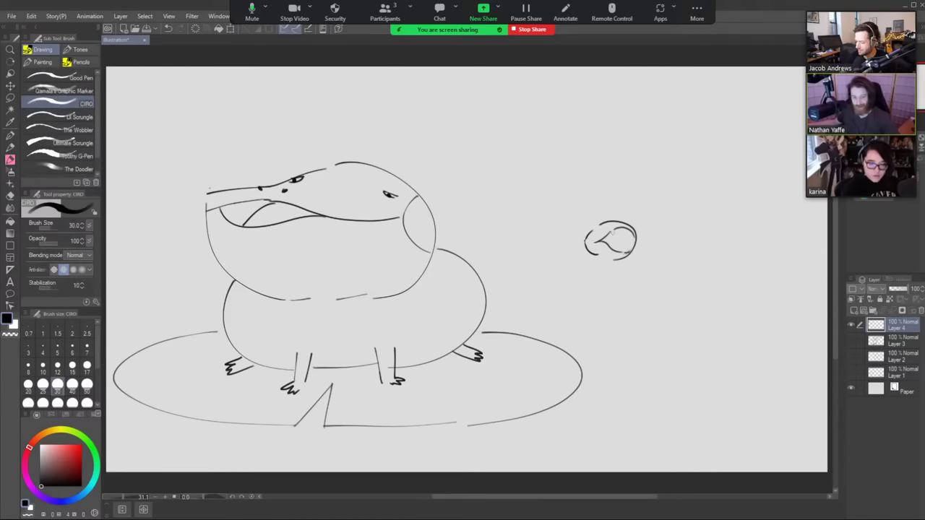
drag(605, 236, 622, 250)
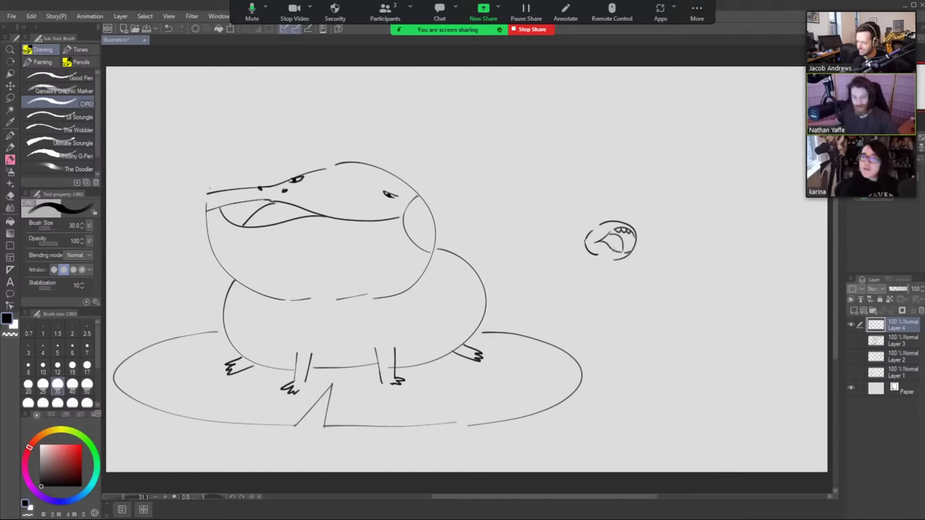
mouse_move(618, 252)
mouse_down()
mouse_move(628, 246)
mouse_move(618, 229)
mouse_move(602, 226)
mouse_up()
key(ctrl+z)
key(ctrl+z)
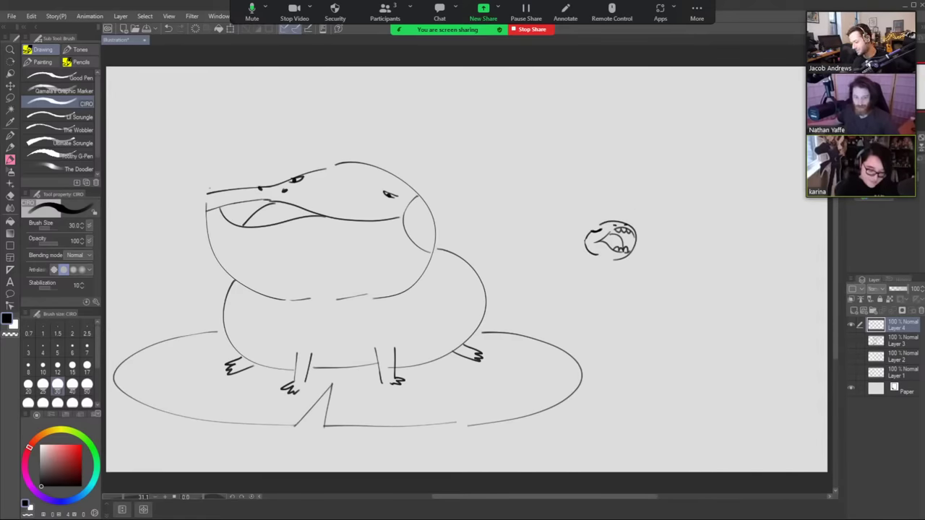
- Draw the small frog's sloping back and chest, with one arm raised and its fingers spread
drag(594, 253, 570, 276)
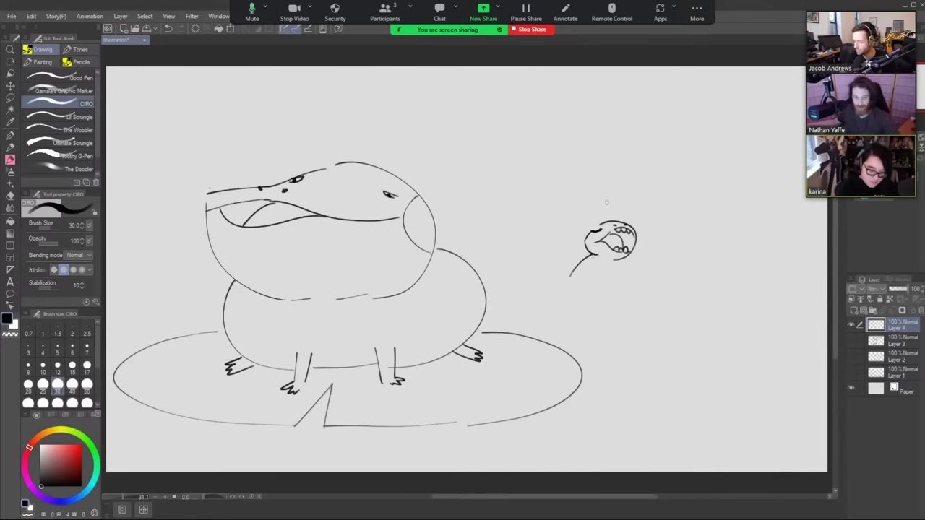
mouse_move(618, 261)
mouse_down()
mouse_move(616, 287)
mouse_move(649, 248)
mouse_move(643, 254)
mouse_up()
key(ctrl+z)
key(e)
key(p)
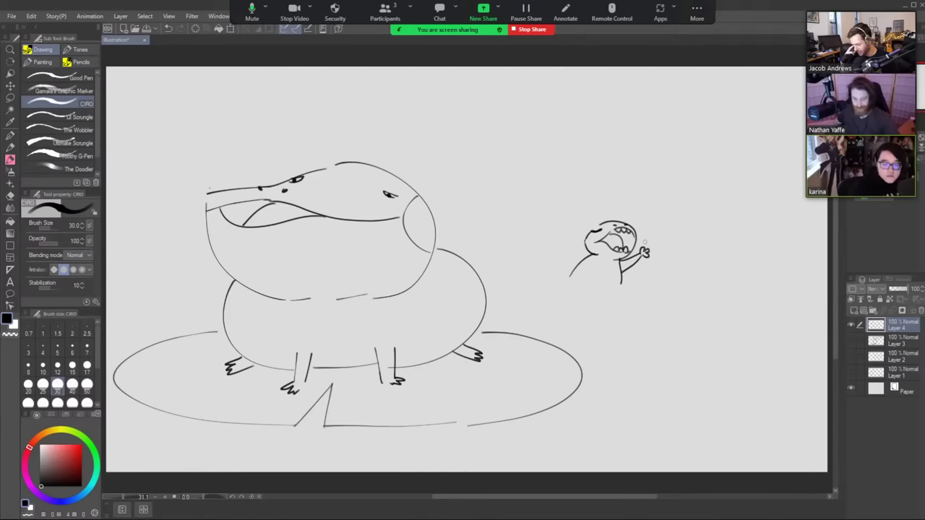
- Draw the small frog's rump, bent hind legs with feet, belly line and planted front leg
drag(568, 281, 576, 292)
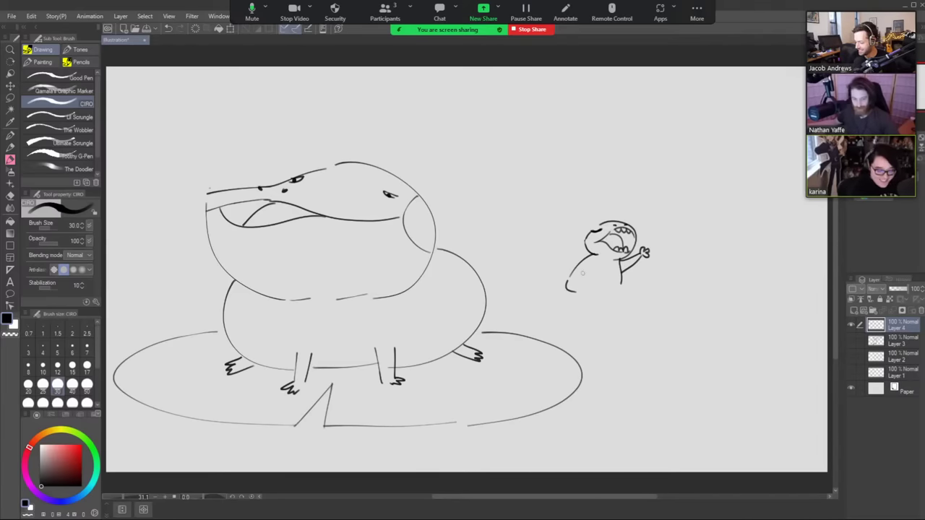
mouse_move(582, 273)
mouse_down()
mouse_move(596, 292)
mouse_move(577, 295)
mouse_up()
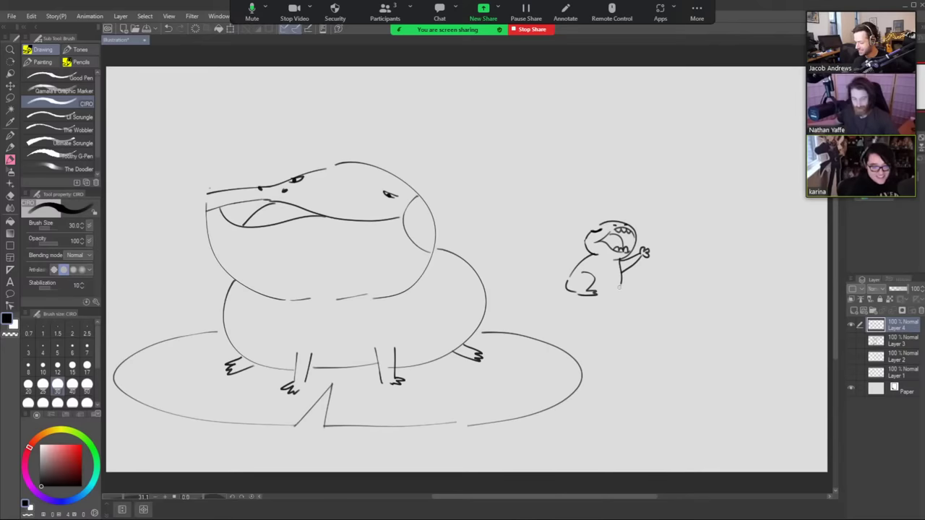
mouse_move(620, 286)
mouse_down()
mouse_move(598, 293)
mouse_move(628, 289)
mouse_up()
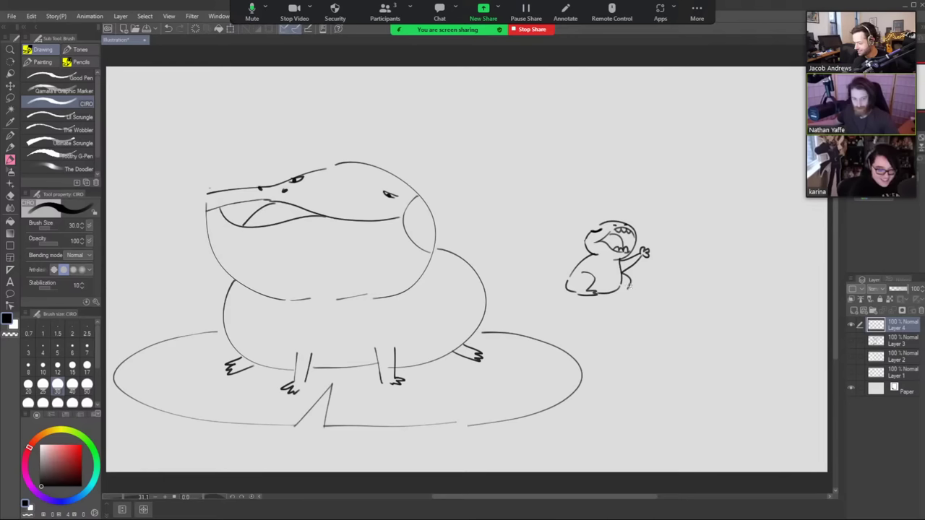
drag(635, 289, 614, 295)
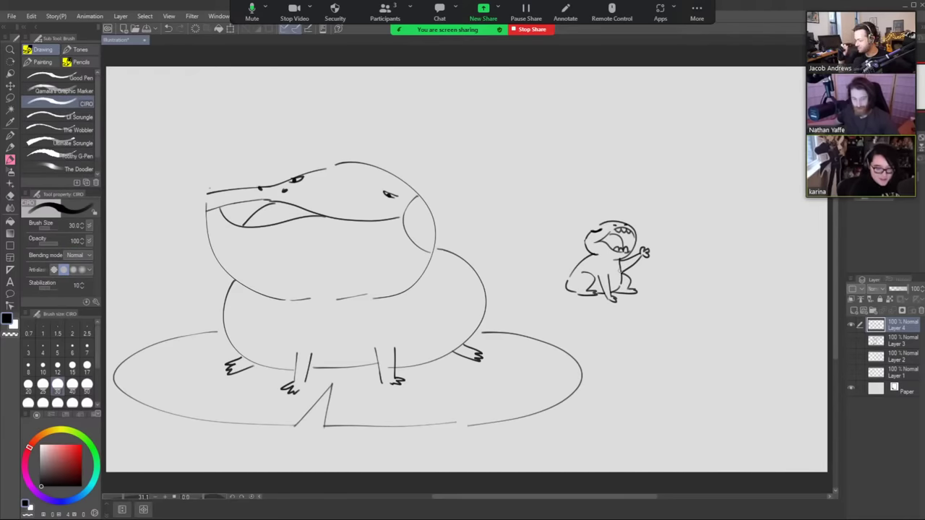
- Fill the inside of the small frog's mouth with black around the teeth and tidy the lines around its eye and head
key(b)
key(b)
key(p)
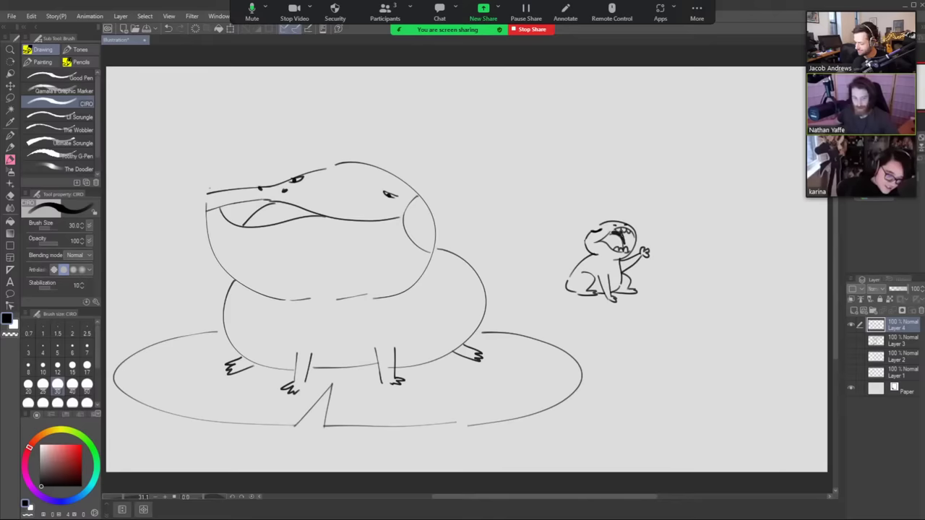
mouse_move(623, 233)
mouse_down()
mouse_move(631, 252)
mouse_move(603, 229)
mouse_up()
key(e)
key(b)
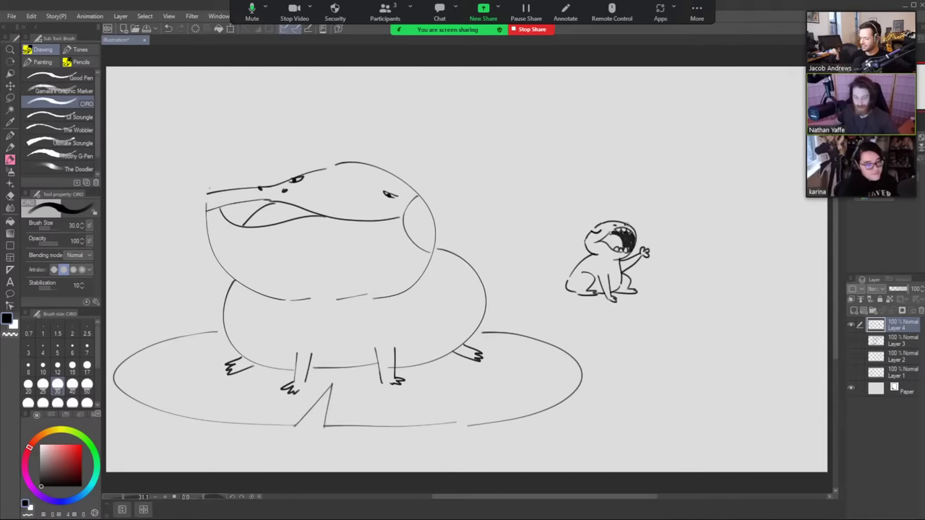
- Draw an oval lily pad with a small front notch beneath the screaming frog
drag(565, 284, 517, 318)
key(ctrl+z)
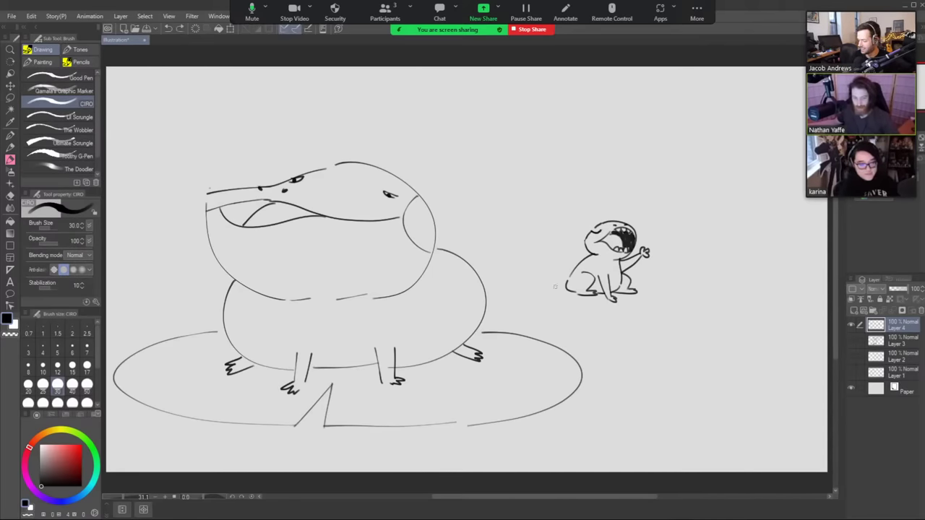
mouse_move(565, 284)
mouse_down()
mouse_move(586, 317)
mouse_move(594, 305)
mouse_move(646, 316)
mouse_up()
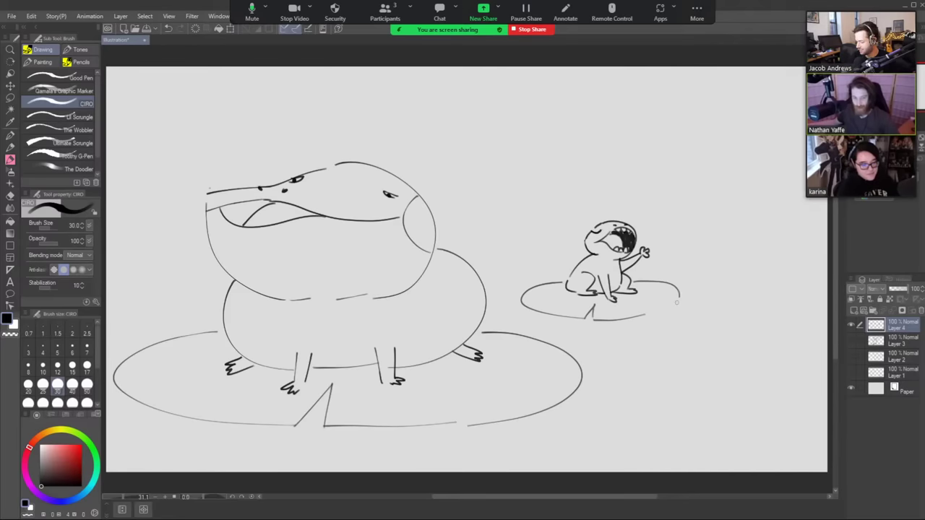
drag(649, 284, 645, 316)
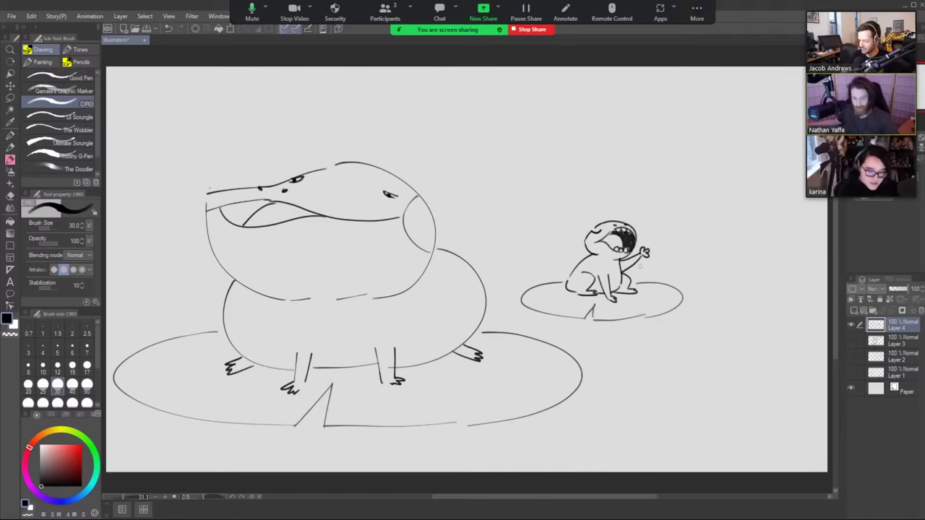
- Outline a third, very large frog head in the foreground, cropped by the canvas's lower-right corner
key(ctrl+space)
mouse_move(657, 355)
mouse_down()
mouse_move(584, 372)
mouse_move(574, 362)
mouse_up()
mouse_move(627, 400)
mouse_down()
mouse_move(660, 395)
mouse_move(636, 381)
mouse_up()
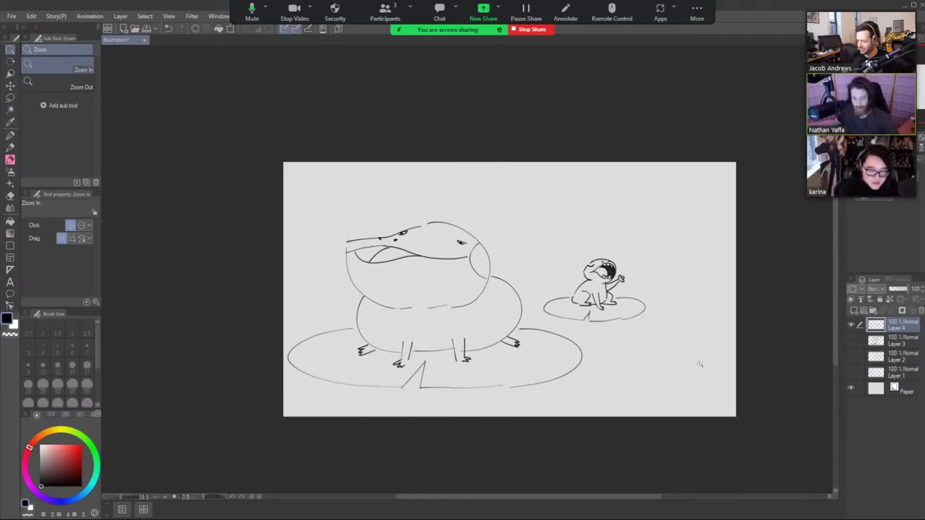
drag(699, 364, 707, 357)
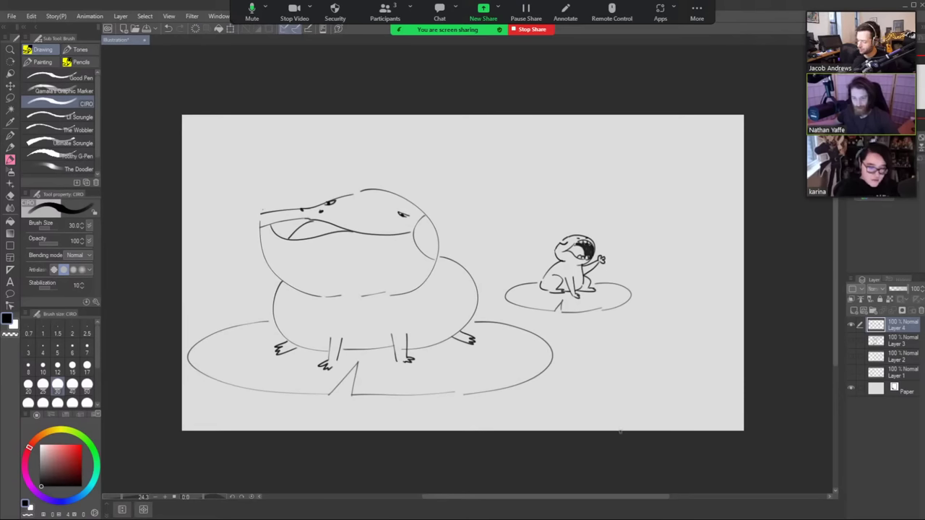
drag(620, 432, 665, 308)
key(ctrl+z)
drag(606, 343, 582, 431)
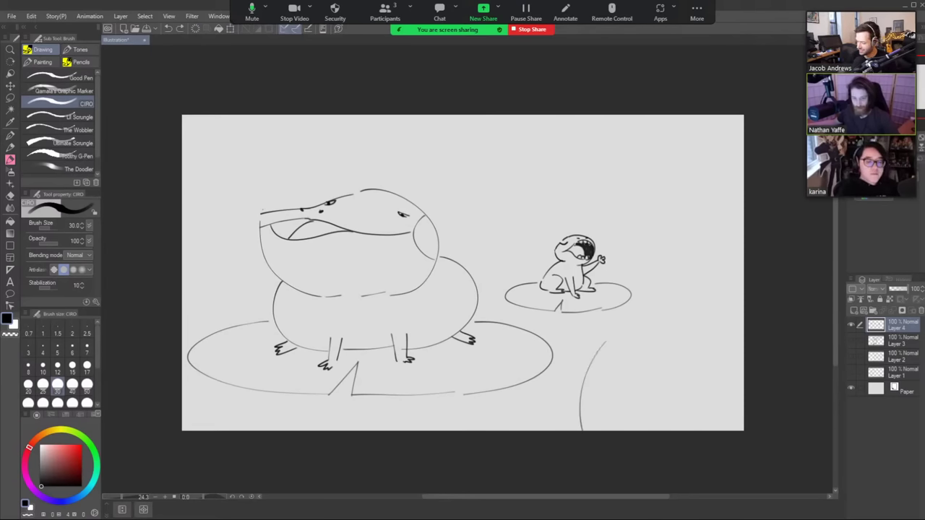
drag(622, 326, 752, 284)
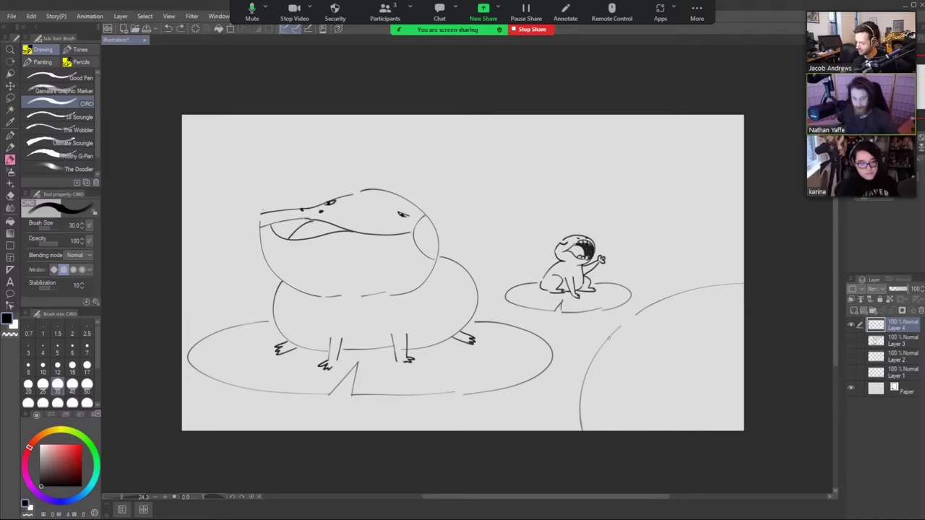
- Draw the foreground frog's almond-shaped eye with a slit pupil, part of the second eye at the canvas edge, and two nostril dots
drag(609, 337, 673, 338)
key(ctrl+z)
mouse_move(607, 341)
mouse_down()
mouse_move(675, 336)
mouse_move(618, 362)
mouse_move(597, 354)
mouse_up()
key(ctrl+z)
key(ctrl+z)
mouse_move(671, 324)
mouse_down()
mouse_move(675, 335)
mouse_move(603, 352)
mouse_move(641, 344)
mouse_up()
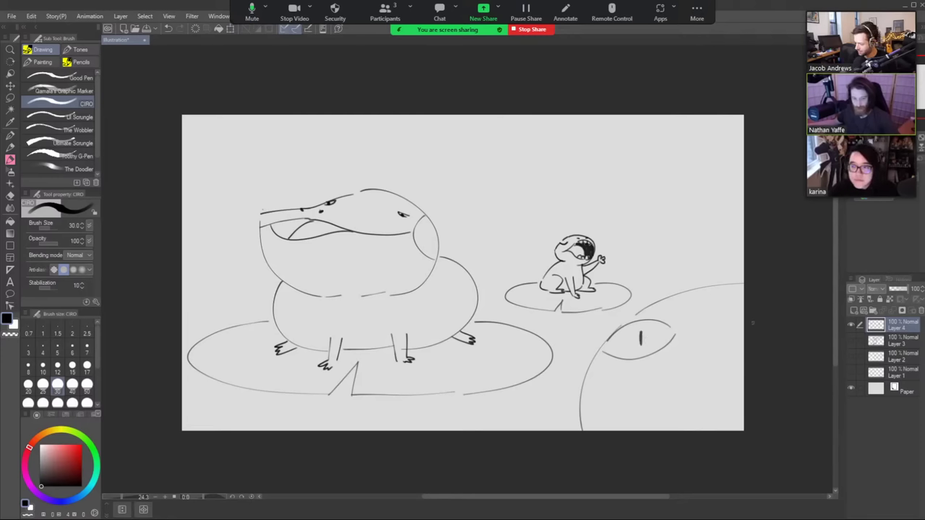
mouse_move(719, 326)
mouse_down()
mouse_move(755, 312)
mouse_move(775, 328)
mouse_move(718, 332)
mouse_move(748, 343)
mouse_up()
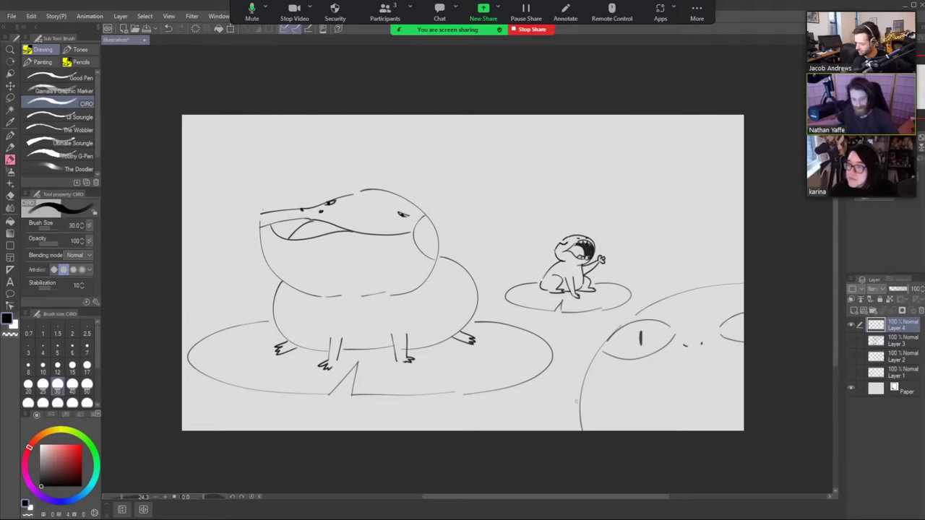
- Draw the foreground frog's wide, downturned open mouth with an upper inner edge and a lower lip
mouse_move(581, 409)
mouse_down()
mouse_move(649, 367)
mouse_move(721, 364)
mouse_move(746, 375)
mouse_up()
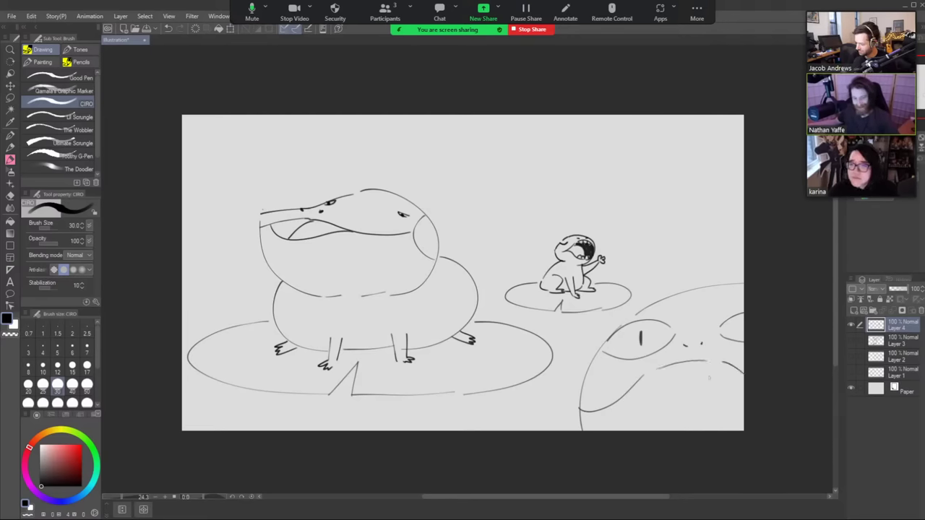
drag(648, 373, 663, 366)
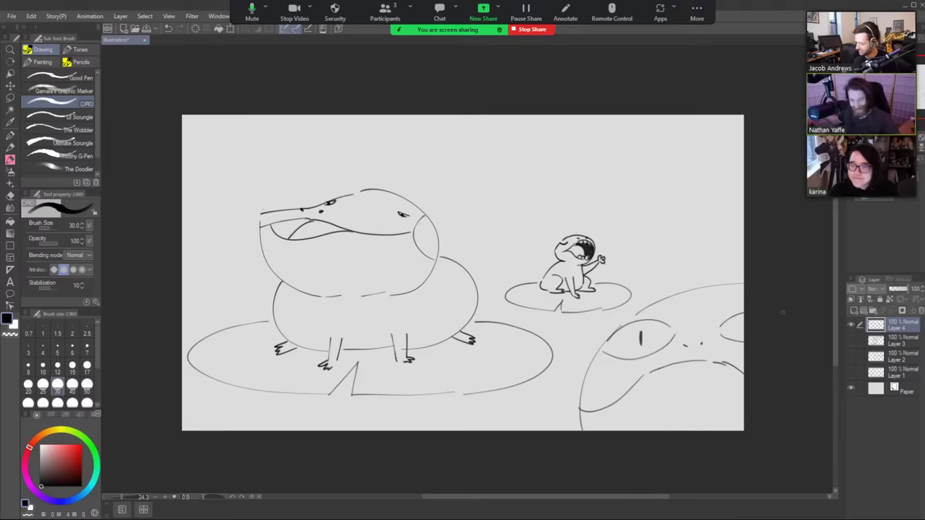
drag(616, 401, 640, 430)
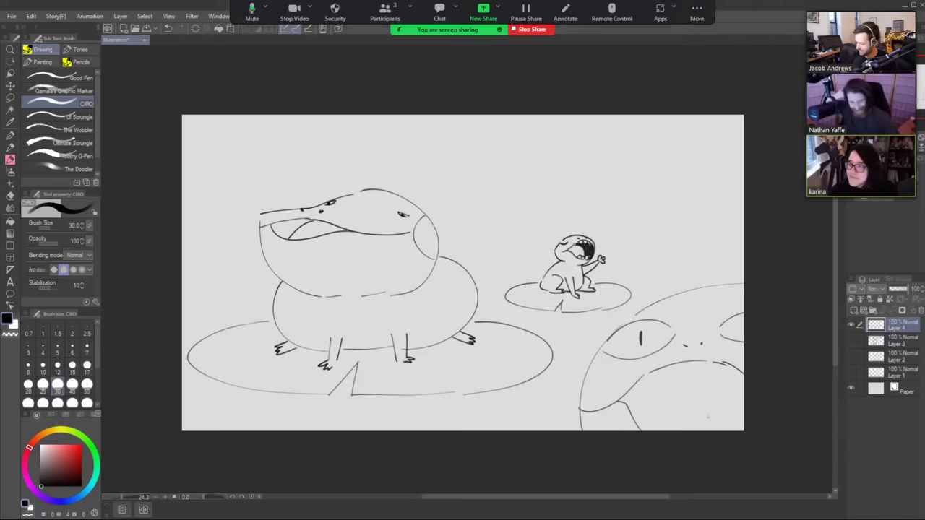
mouse_move(649, 375)
mouse_down()
mouse_move(673, 388)
mouse_move(681, 379)
mouse_move(751, 385)
mouse_up()
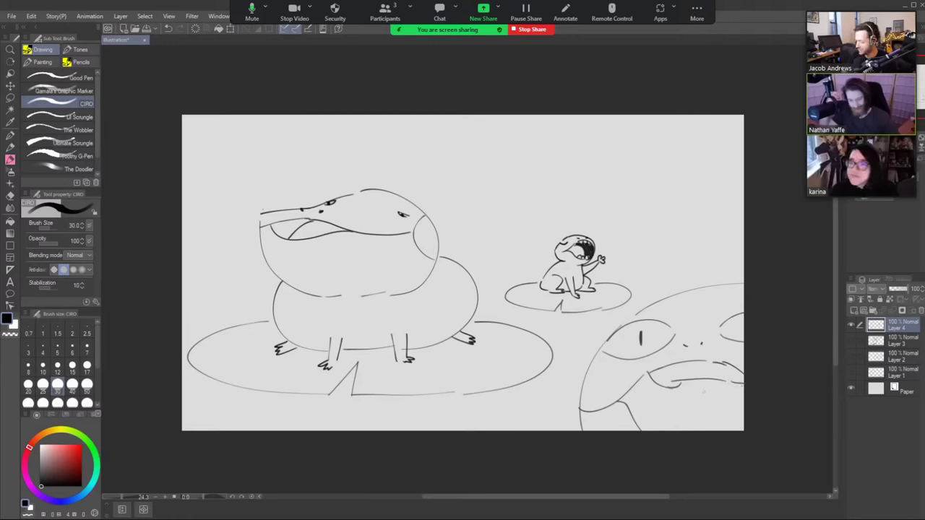
mouse_move(660, 428)
mouse_down()
mouse_move(664, 420)
mouse_move(744, 414)
mouse_up()
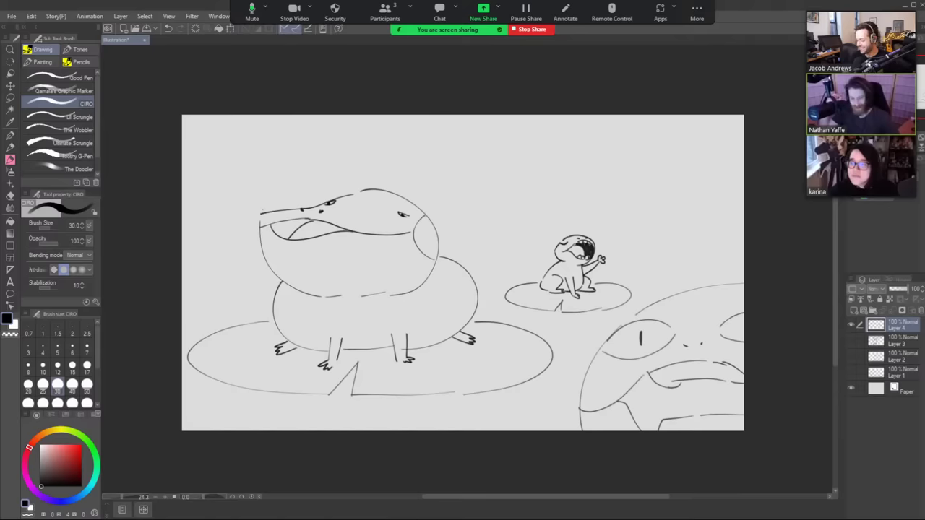
- Redraw the foreground frog's cheek outline between the eye and jaw, and add a curved line inside its mouth
key(e)
mouse_move(602, 352)
mouse_down()
mouse_move(579, 403)
mouse_move(578, 372)
mouse_move(573, 407)
mouse_up()
key(b)
key(ctrl+z)
mouse_move(601, 351)
mouse_down()
mouse_move(571, 399)
mouse_move(586, 426)
mouse_up()
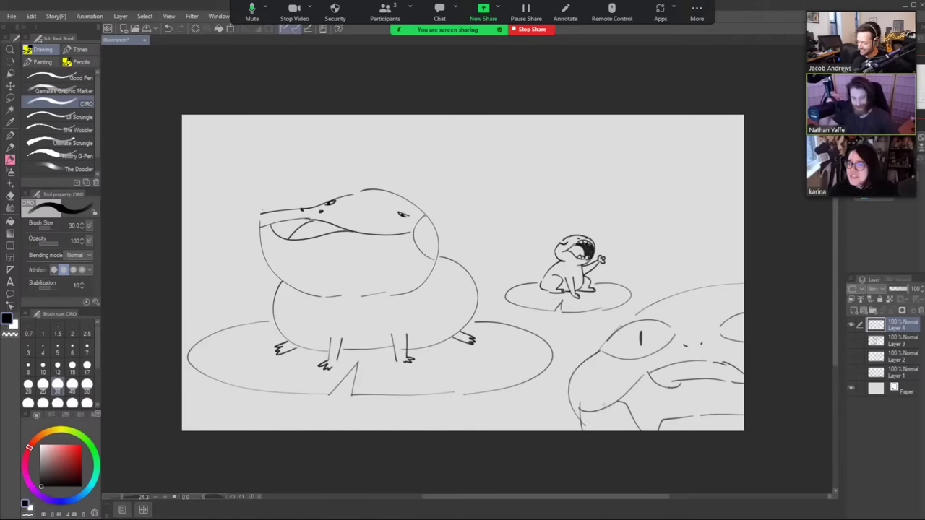
key(ctrl+z)
key(e)
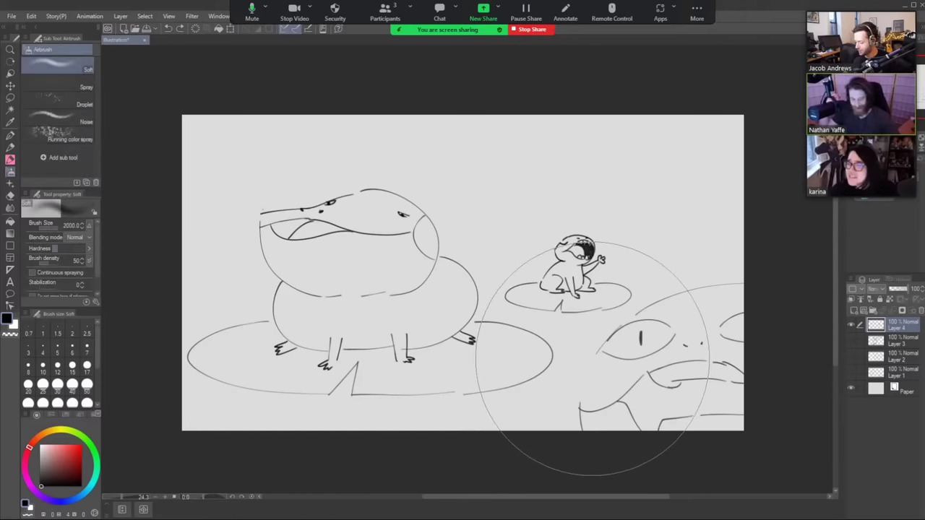
key(p)
drag(604, 340, 581, 410)
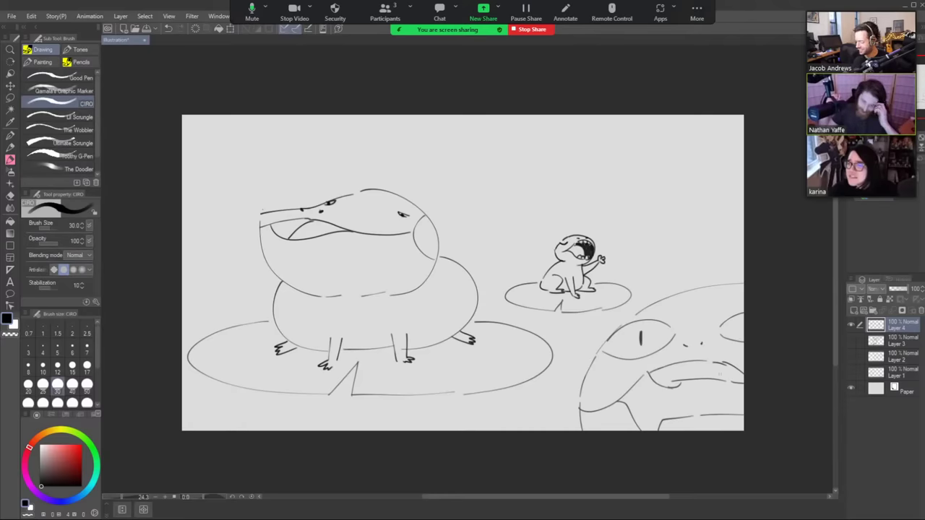
drag(690, 416, 721, 378)
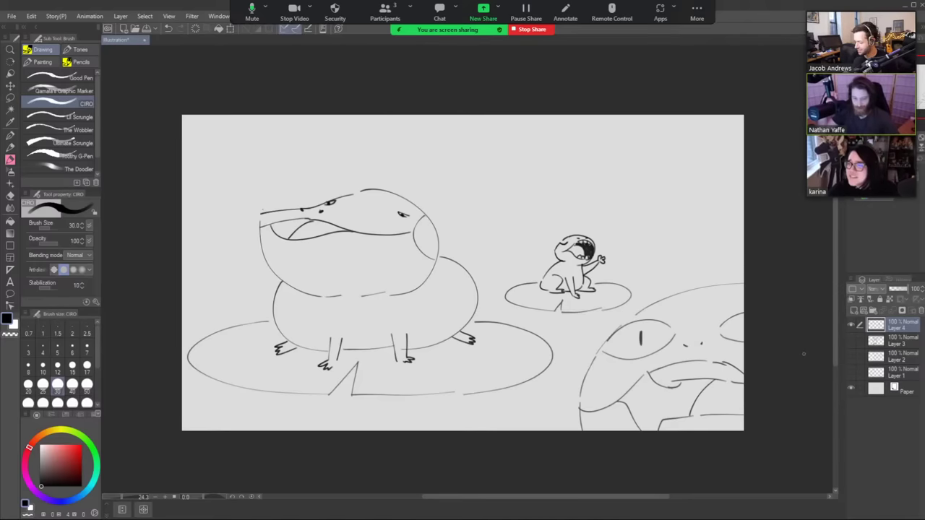
- Replace the foreground frog's slit pupil with a large round one, add a matching pupil to the other eye, and scribble both black
key(e)
mouse_move(640, 345)
mouse_down()
mouse_move(641, 335)
mouse_move(618, 341)
mouse_move(640, 328)
mouse_move(656, 337)
mouse_move(648, 350)
mouse_up()
key(b)
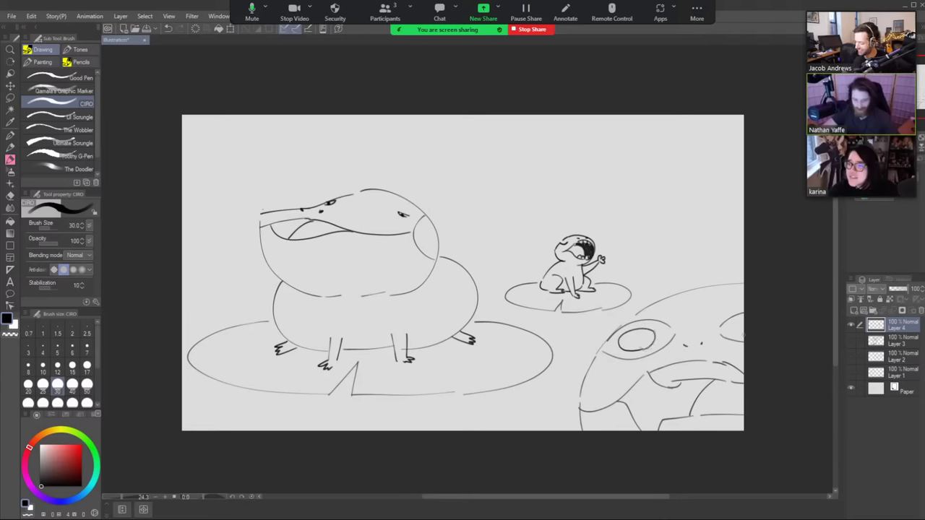
mouse_move(743, 334)
mouse_down()
mouse_move(732, 333)
mouse_move(739, 319)
mouse_move(755, 315)
mouse_up()
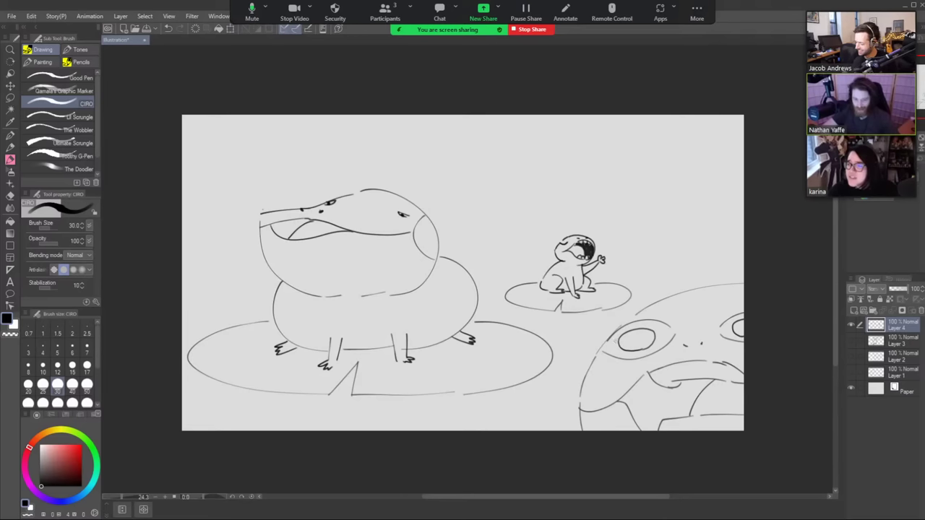
mouse_move(621, 337)
mouse_down()
mouse_move(623, 346)
mouse_move(631, 334)
mouse_move(631, 349)
mouse_move(636, 339)
mouse_move(647, 345)
mouse_move(627, 341)
mouse_move(649, 343)
mouse_move(641, 330)
mouse_up()
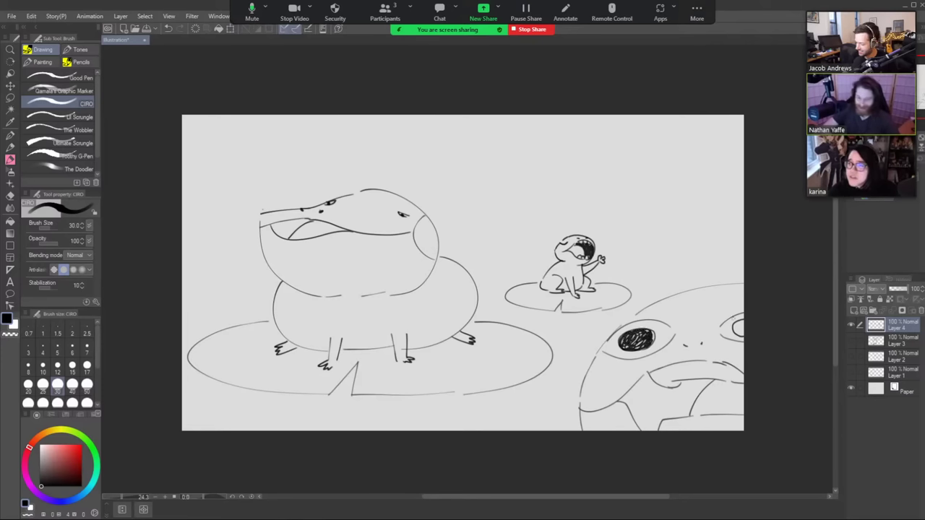
drag(734, 329, 738, 331)
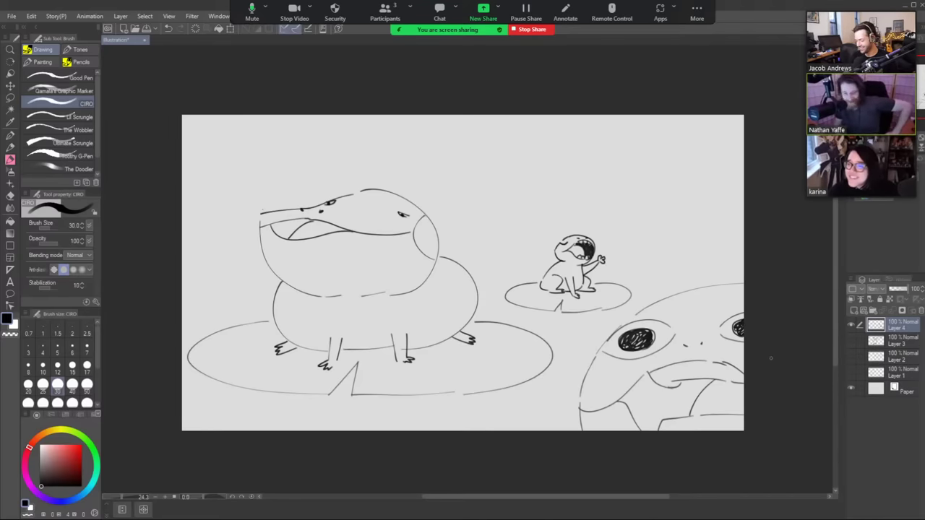
- Erase the line joining the foreground frog's mouth corner to its cheek, and draw a small rounded shape with an inner line beside the jaw
key(e)
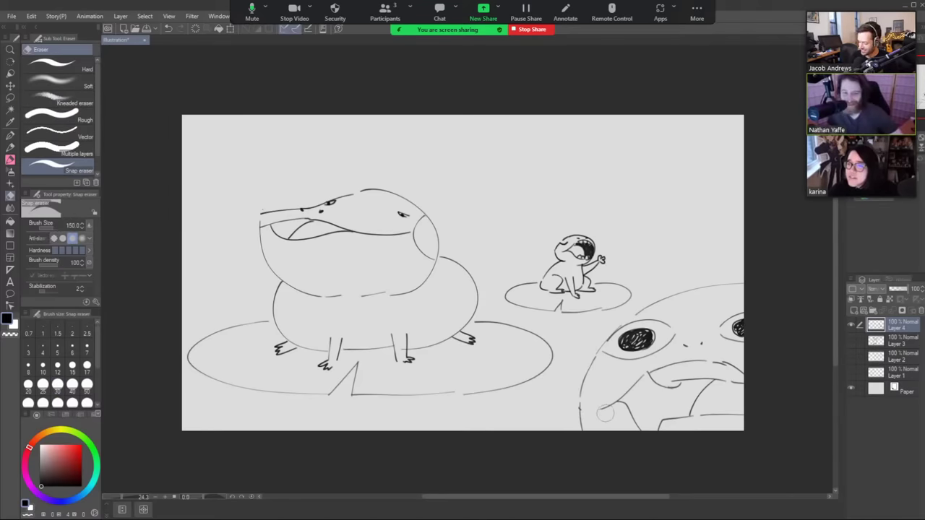
key(b)
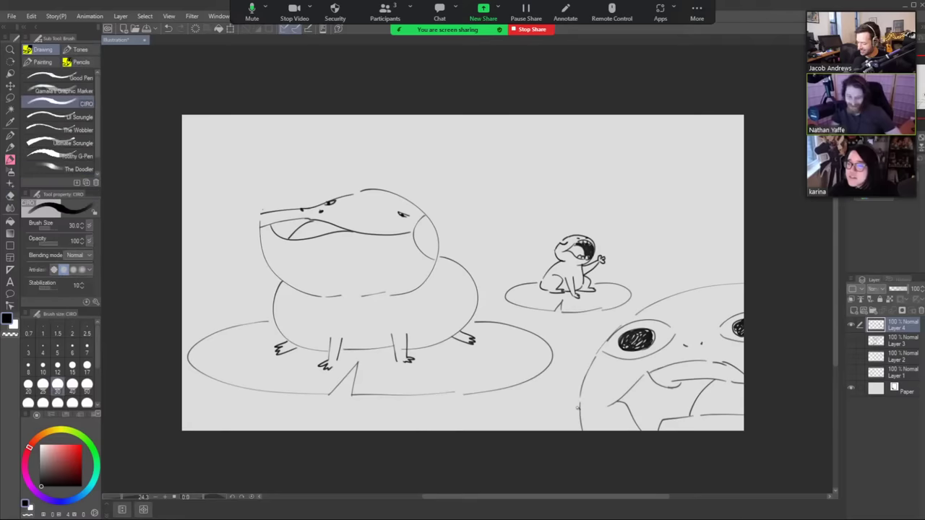
mouse_move(578, 406)
mouse_down()
mouse_move(547, 430)
mouse_move(564, 416)
mouse_move(583, 425)
mouse_up()
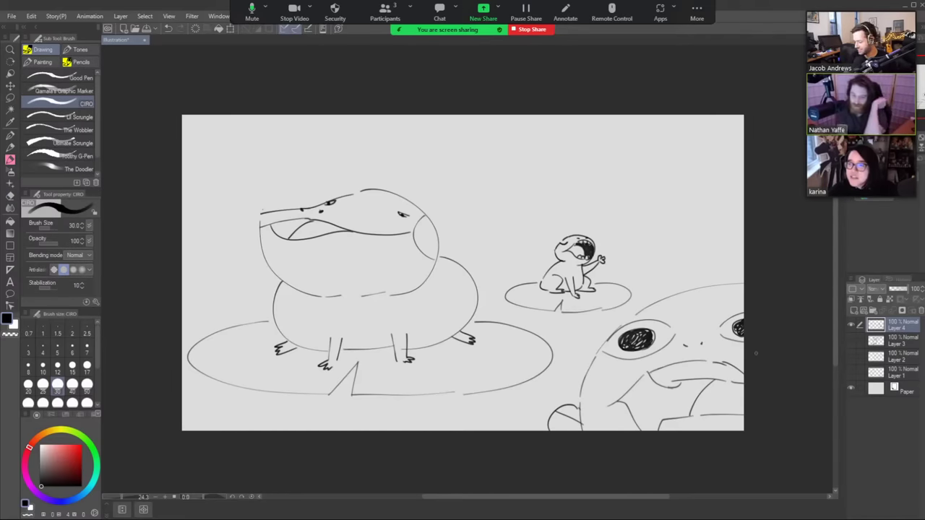
- Add small brow marks above the foreground frog's eyes and a dark accent at its mouth corner
mouse_move(670, 319)
mouse_down()
mouse_move(730, 309)
mouse_move(724, 314)
mouse_up()
key(ctrl+z)
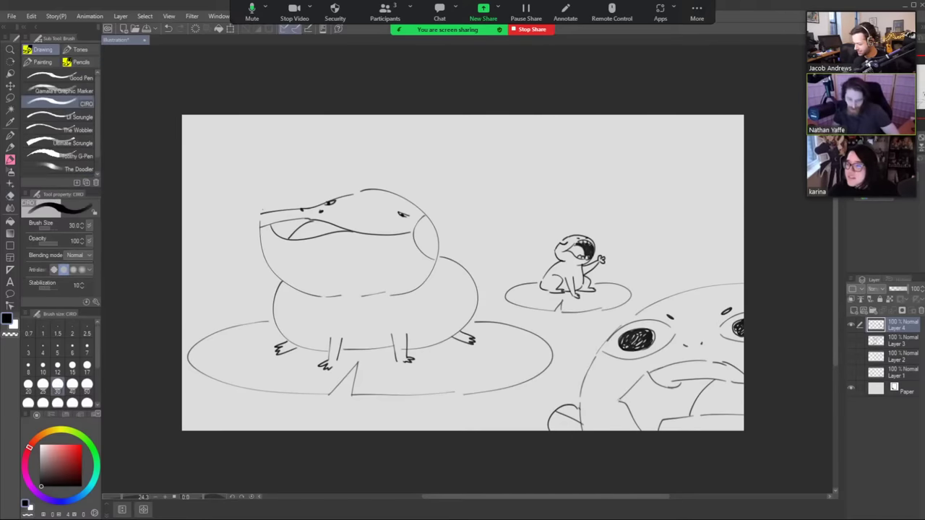
drag(619, 394, 616, 404)
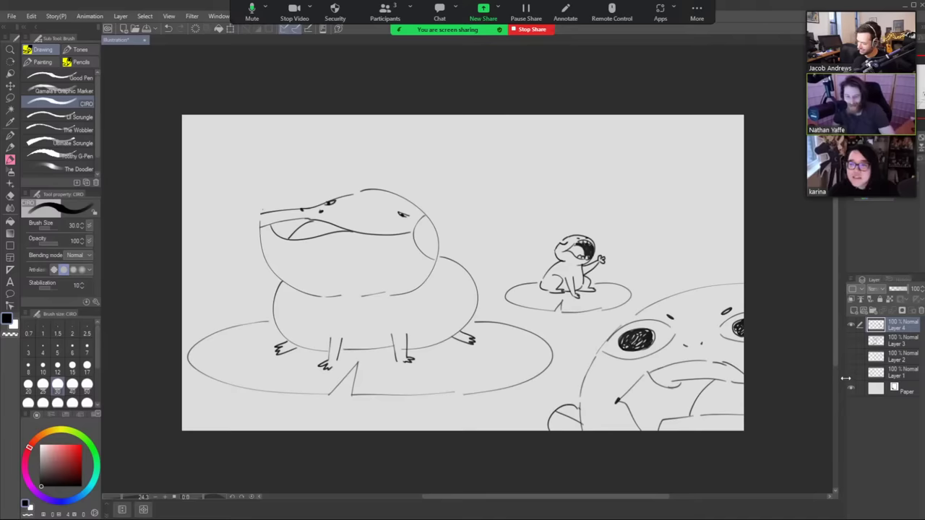
- Draw a tall rounded shape rising behind the foreground frog's head and a partial one at the canvas edge, cleaning up where they overlap
mouse_move(646, 306)
mouse_down()
mouse_move(630, 276)
mouse_move(720, 267)
mouse_move(736, 289)
mouse_move(743, 266)
mouse_up()
key(e)
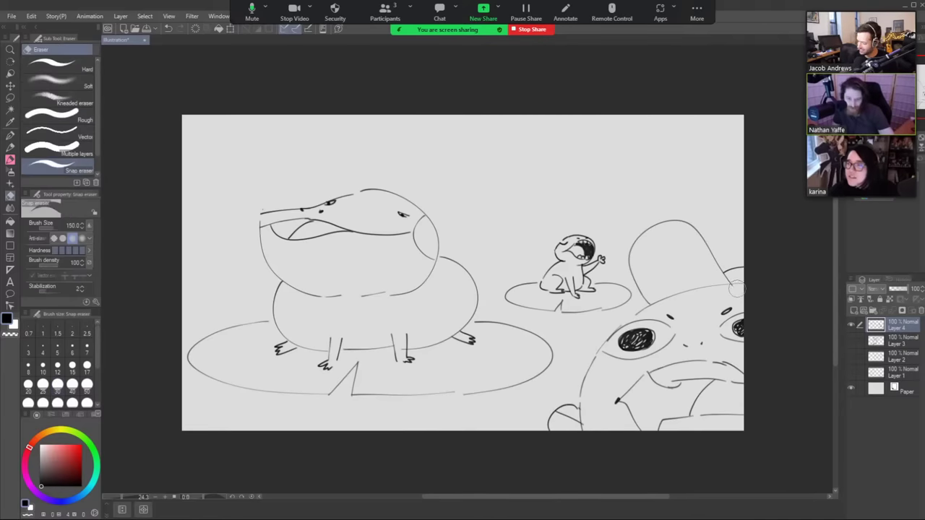
key(b)
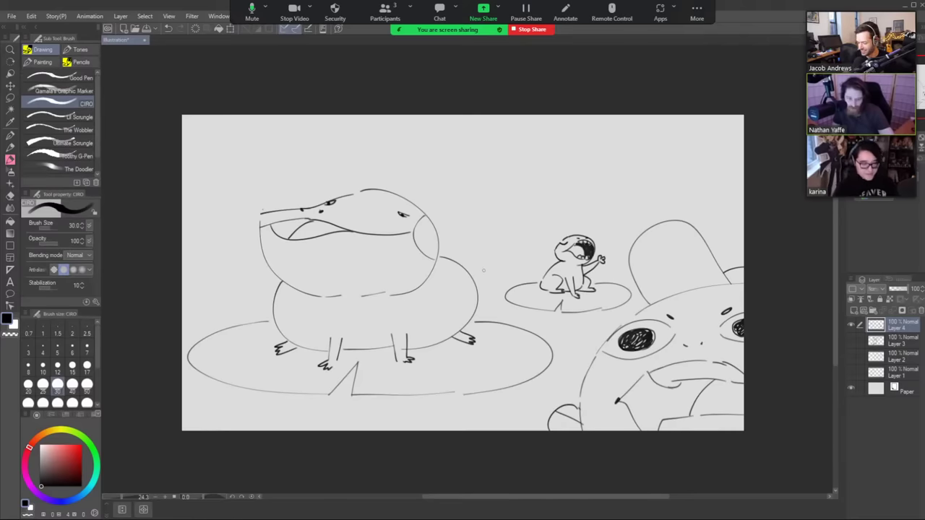
- Draw a tiny black frog silhouette with raised arms between the two frogs, and redraw the small lily pad beneath it
mouse_move(477, 271)
mouse_down()
mouse_move(498, 275)
mouse_move(475, 273)
mouse_move(489, 271)
mouse_move(490, 260)
mouse_move(483, 271)
mouse_up()
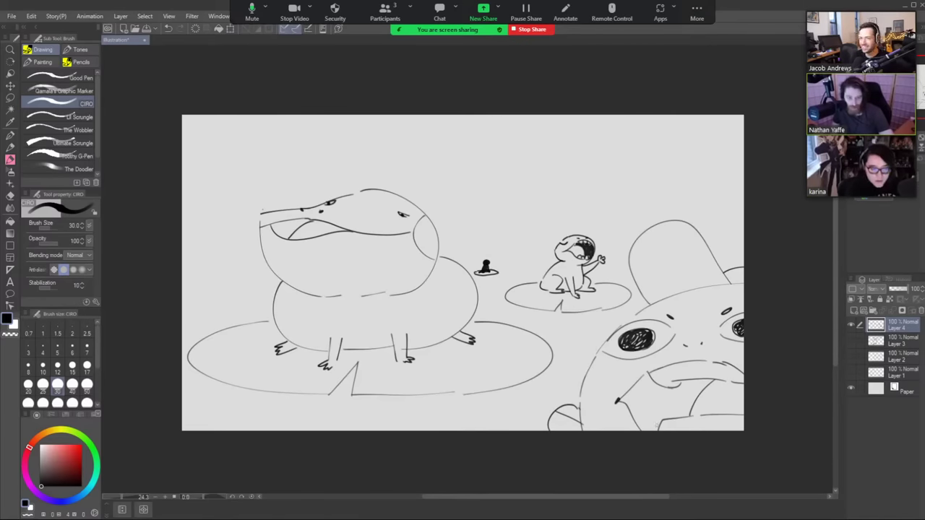
key(e)
mouse_move(481, 277)
mouse_down()
mouse_move(495, 272)
mouse_move(475, 269)
mouse_move(486, 277)
mouse_up()
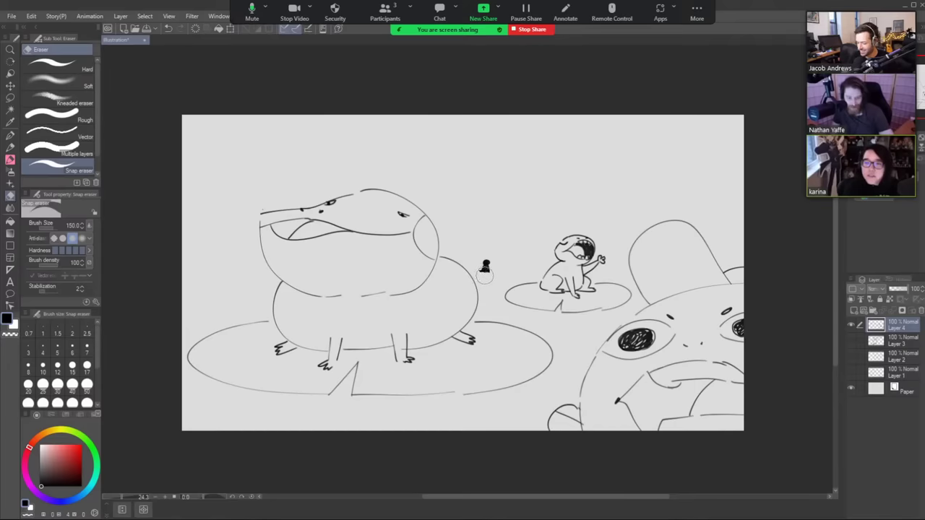
key(b)
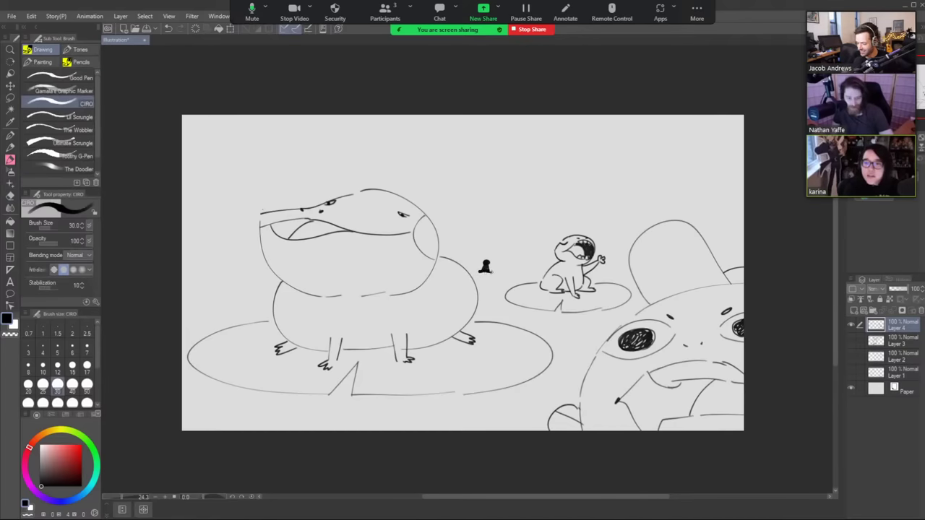
mouse_move(483, 270)
mouse_down()
mouse_move(473, 271)
mouse_move(485, 278)
mouse_up()
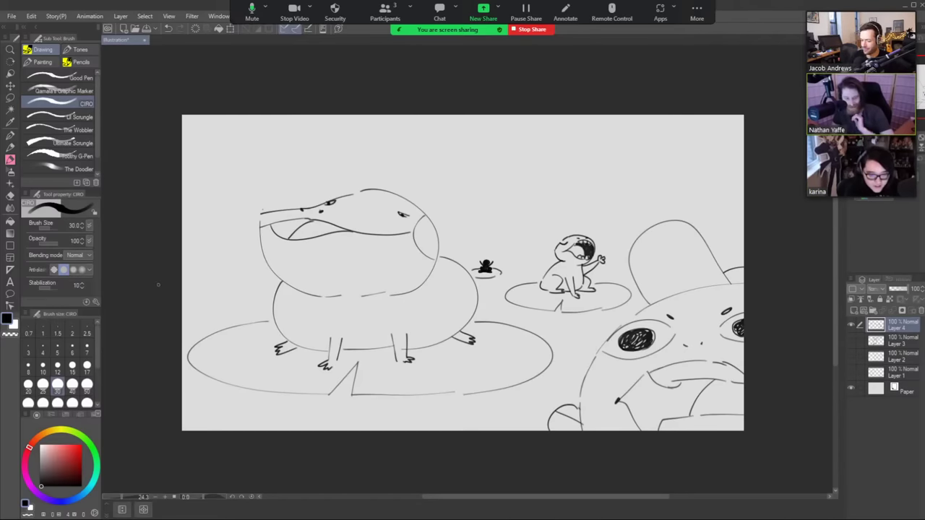
- Draw a broken horizontal horizon line across the background, passing behind the frogs
drag(158, 284, 254, 280)
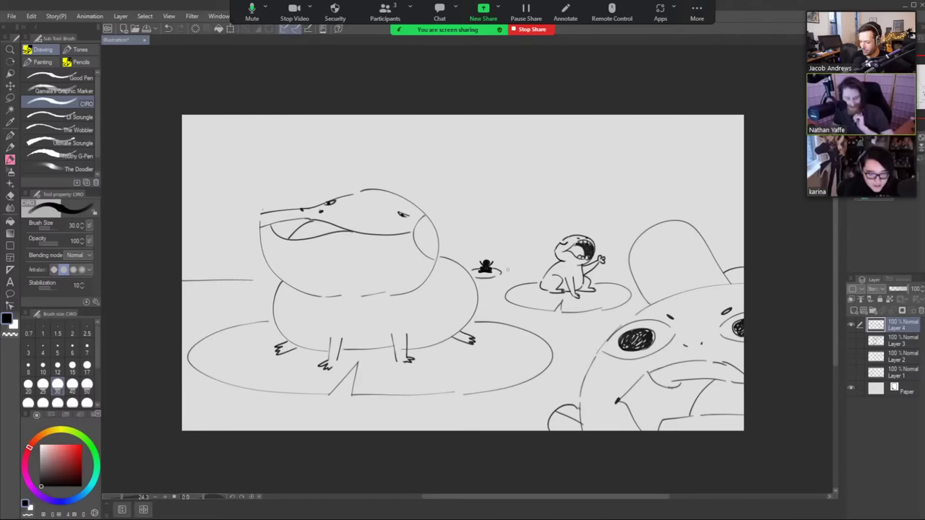
drag(529, 272, 538, 271)
drag(594, 270, 629, 269)
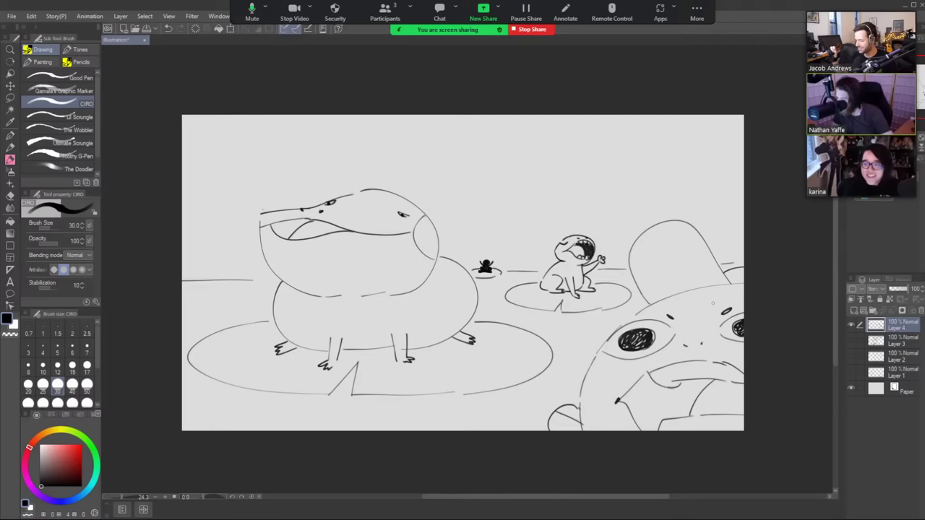
- Extend the background horizon line so it reaches the large frog's body
drag(263, 281, 278, 281)
key(ctrl+z)
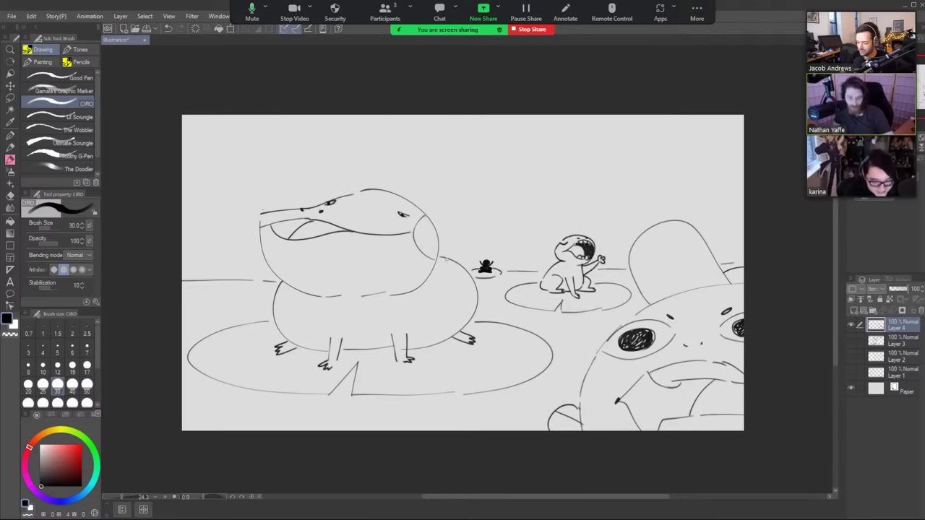
- Draw a small rider's leg, torso and raised arm behind the large frog's head, reworking strokes that miss
mouse_move(440, 258)
mouse_down()
mouse_move(449, 282)
mouse_move(439, 289)
mouse_up()
mouse_move(440, 290)
mouse_down()
mouse_move(446, 246)
mouse_move(448, 258)
mouse_move(456, 243)
mouse_move(446, 213)
mouse_up()
key(ctrl+z)
key(ctrl+z)
mouse_move(441, 211)
mouse_down()
mouse_move(454, 175)
mouse_move(454, 192)
mouse_move(470, 196)
mouse_move(462, 188)
mouse_move(475, 175)
mouse_move(468, 217)
mouse_up()
key(ctrl+z)
key(ctrl+z)
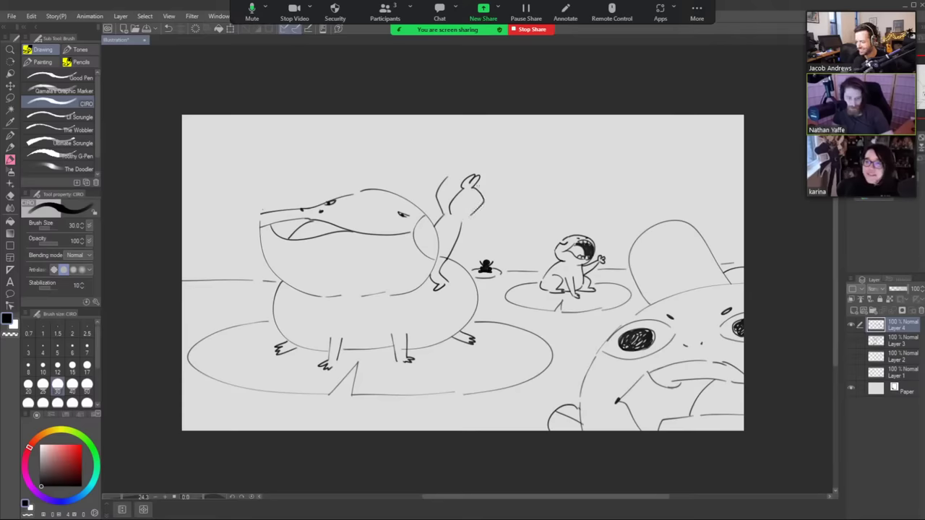
- Undo the rider's bent arm and hand, draw a round head in their place, and clean up the neck
key(ctrl+z)
key(ctrl+z)
key(ctrl+z)
key(ctrl+z)
key(ctrl+z)
mouse_move(468, 186)
mouse_down()
mouse_move(484, 192)
mouse_move(482, 210)
mouse_move(462, 219)
mouse_up()
key(e)
key(b)
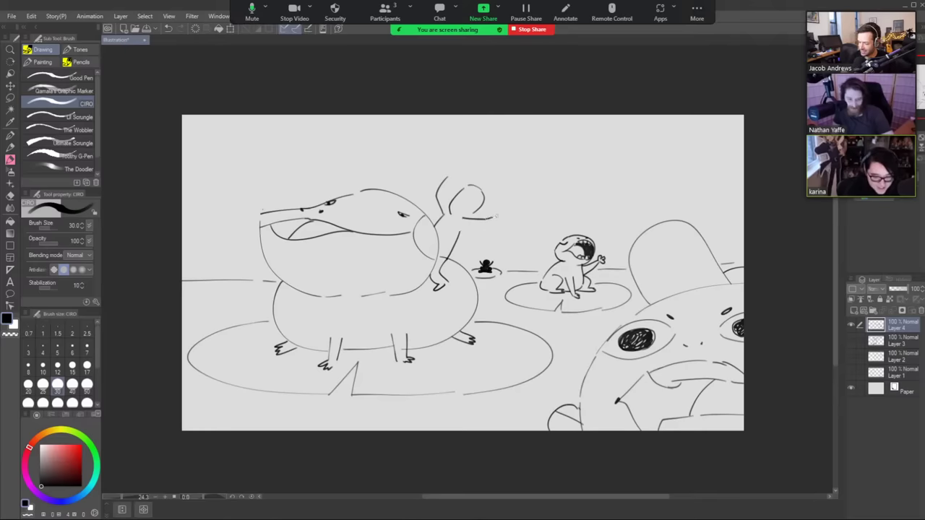
- Draw the rider's other arm stretched out away from the frog and complete the raised arm and chin lines
mouse_move(466, 219)
mouse_down()
mouse_move(505, 221)
mouse_move(476, 232)
mouse_move(505, 223)
mouse_up()
key(ctrl+z)
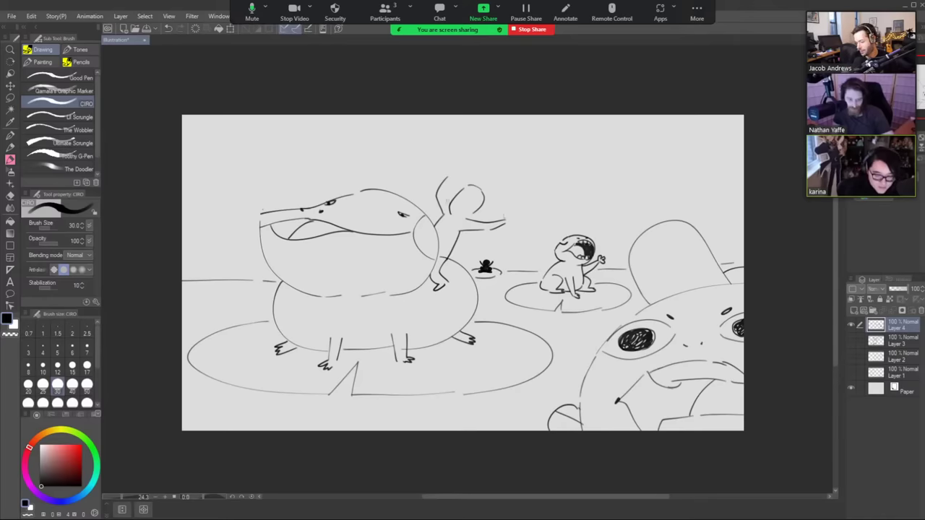
drag(448, 206, 447, 180)
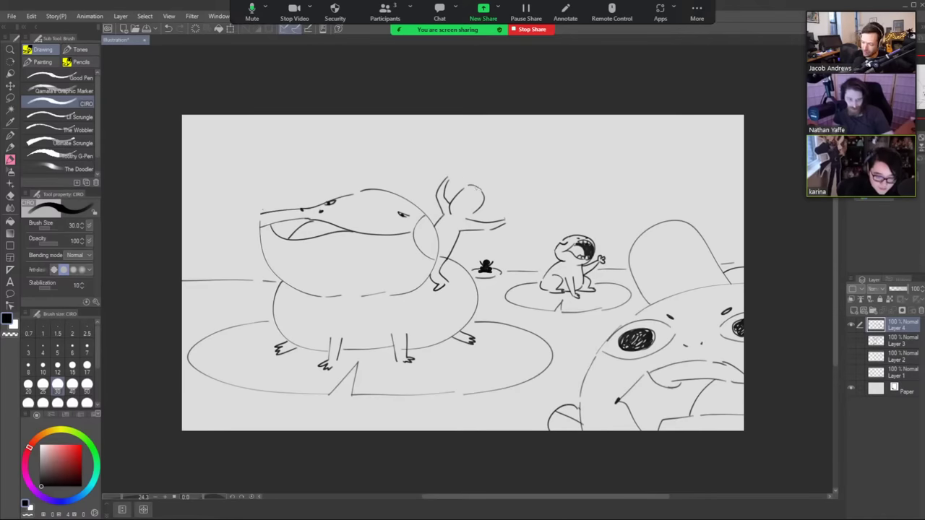
drag(460, 218, 477, 212)
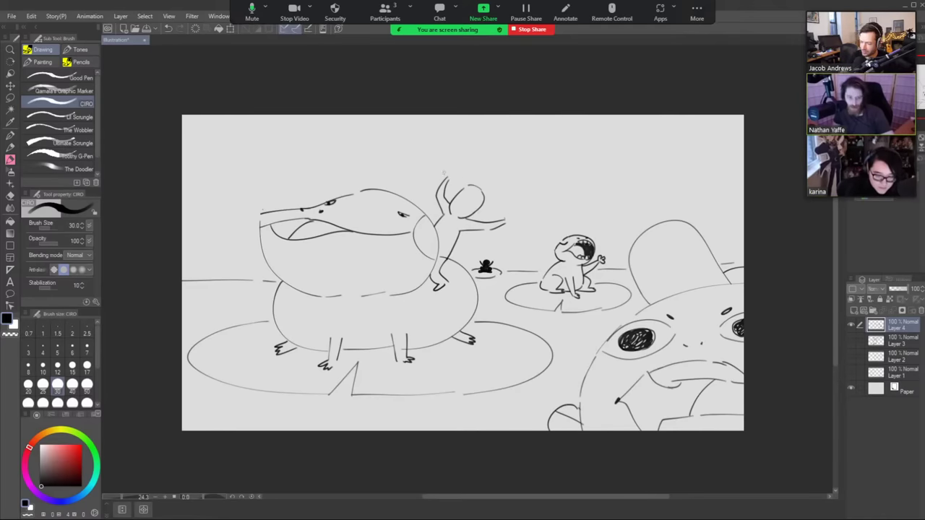
- Draw a fist on the rider's raised arm holding up a cowboy hat
mouse_move(443, 177)
mouse_down()
mouse_move(449, 160)
mouse_move(458, 171)
mouse_move(505, 132)
mouse_move(457, 166)
mouse_up()
key(ctrl+z)
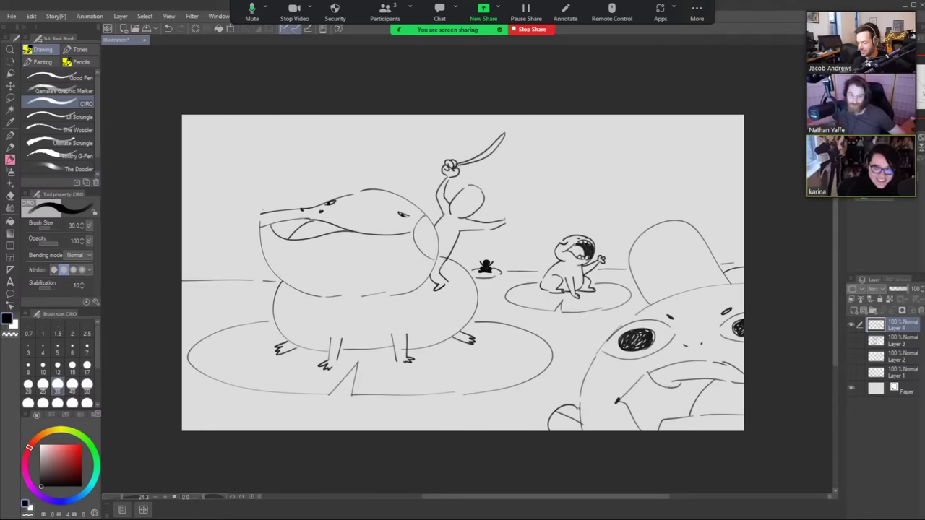
mouse_move(470, 159)
mouse_down()
mouse_move(463, 133)
mouse_move(472, 144)
mouse_move(483, 130)
mouse_move(490, 148)
mouse_move(467, 168)
mouse_move(474, 165)
mouse_up()
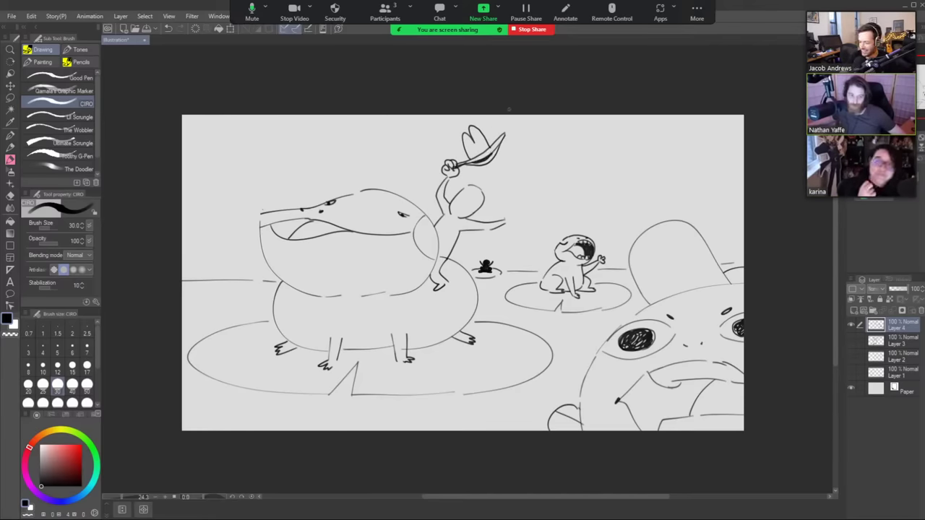
- Draw an open hand on the rider's outstretched arm and erase the frog's back line where it crosses the rider's leg
mouse_move(502, 211)
mouse_down()
mouse_move(521, 224)
mouse_move(505, 221)
mouse_up()
key(e)
drag(438, 257, 444, 256)
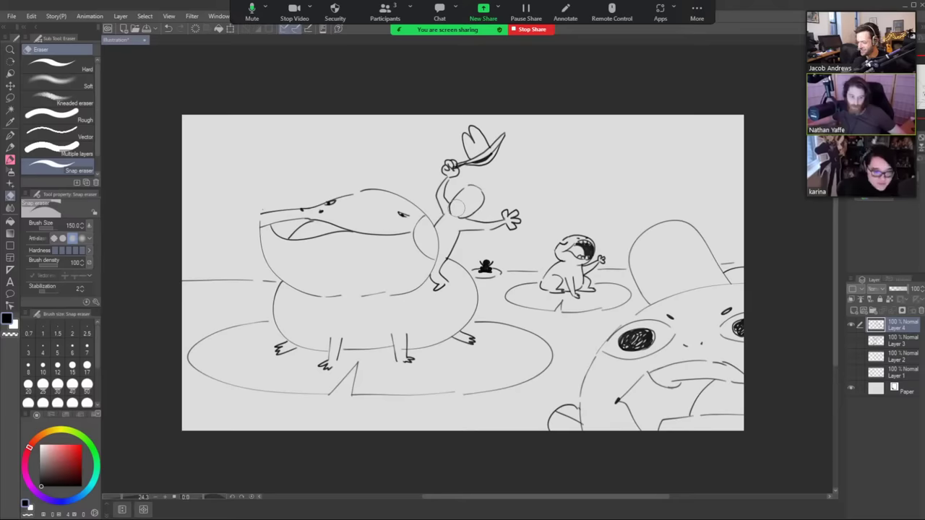
key(b)
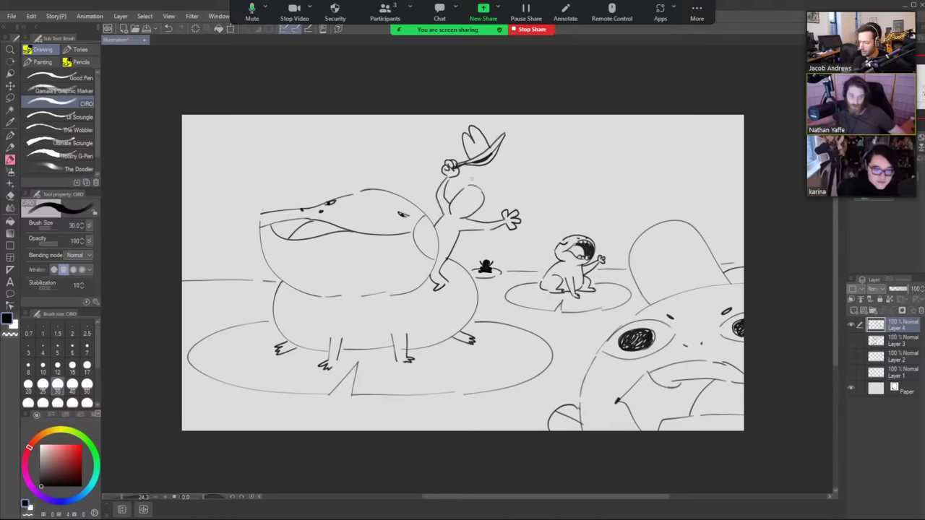
- Give the rider a simple smiling face with dot eyes and a small tuft on top of the head
mouse_move(479, 191)
mouse_down()
mouse_move(487, 175)
mouse_move(496, 180)
mouse_move(464, 214)
mouse_move(474, 189)
mouse_up()
key(ctrl+z)
key(ctrl+z)
key(ctrl+z)
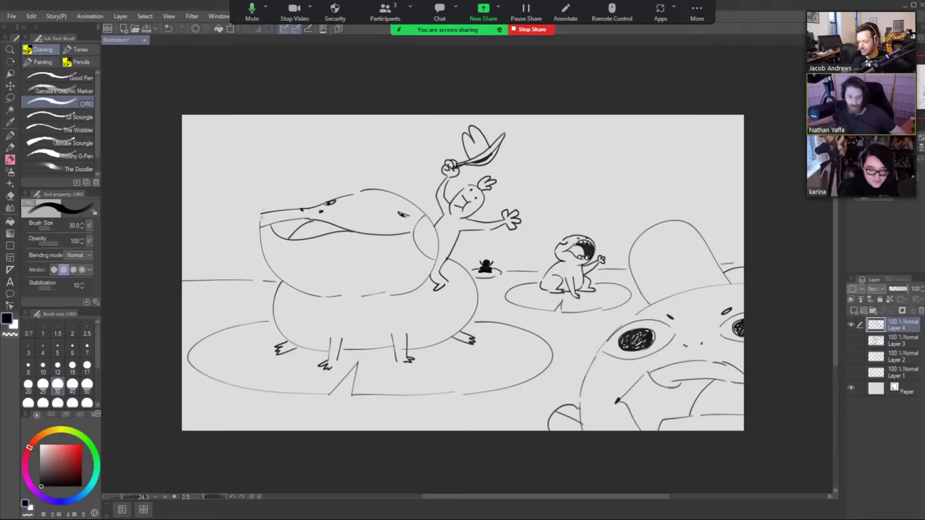
- Retrace the large frog's outline from the snout tip down the throat with a thicker line
mouse_move(261, 214)
mouse_down()
mouse_move(264, 269)
mouse_move(278, 279)
mouse_up()
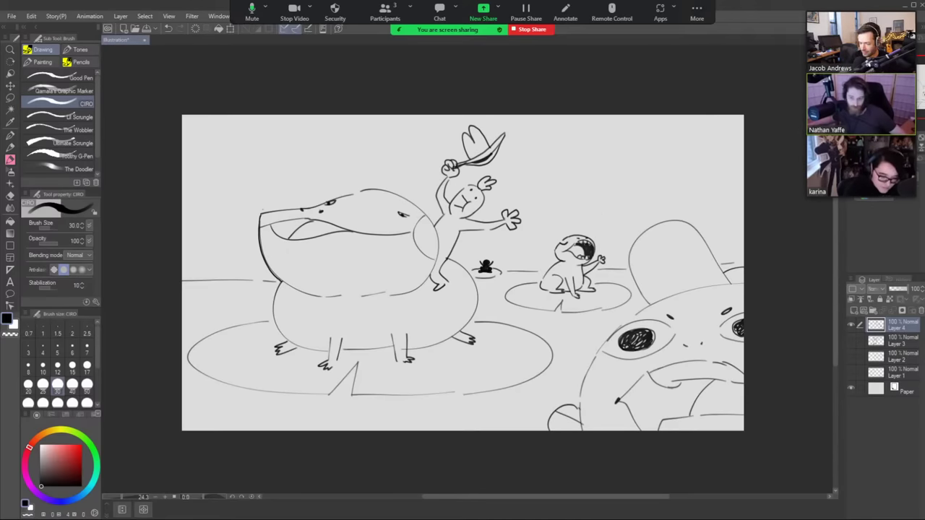